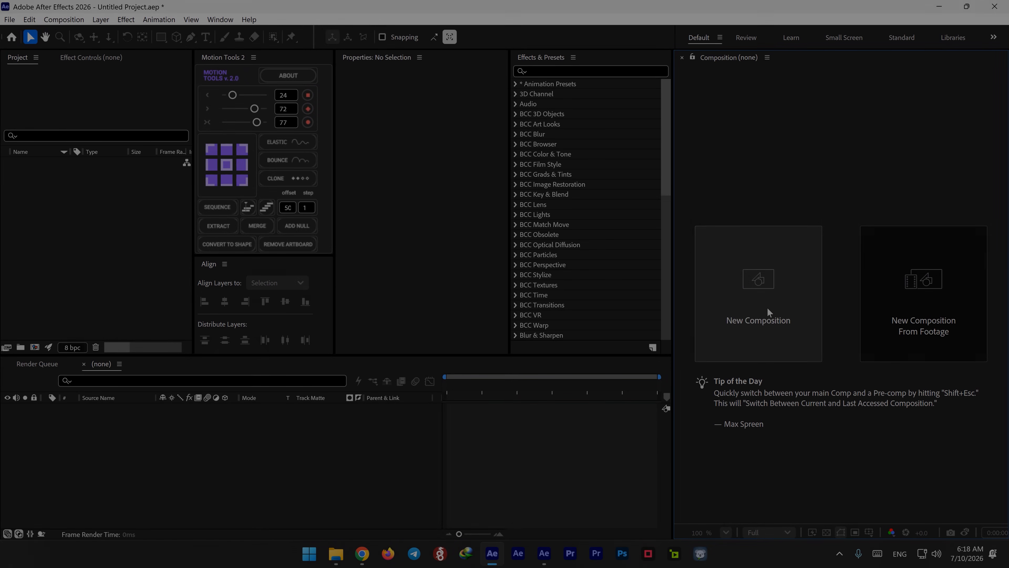
# Create a 1080 × 1920 composition at 60 fps lasting 10 seconds and add the downloaded apple logo PNG to it.
pyautogui.click(756, 308)
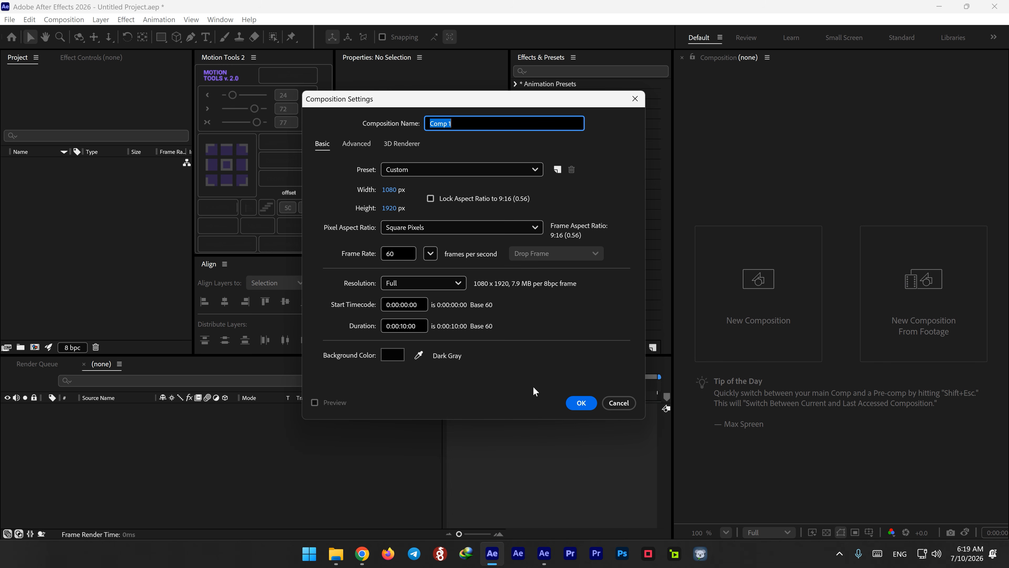
pyautogui.click(582, 402)
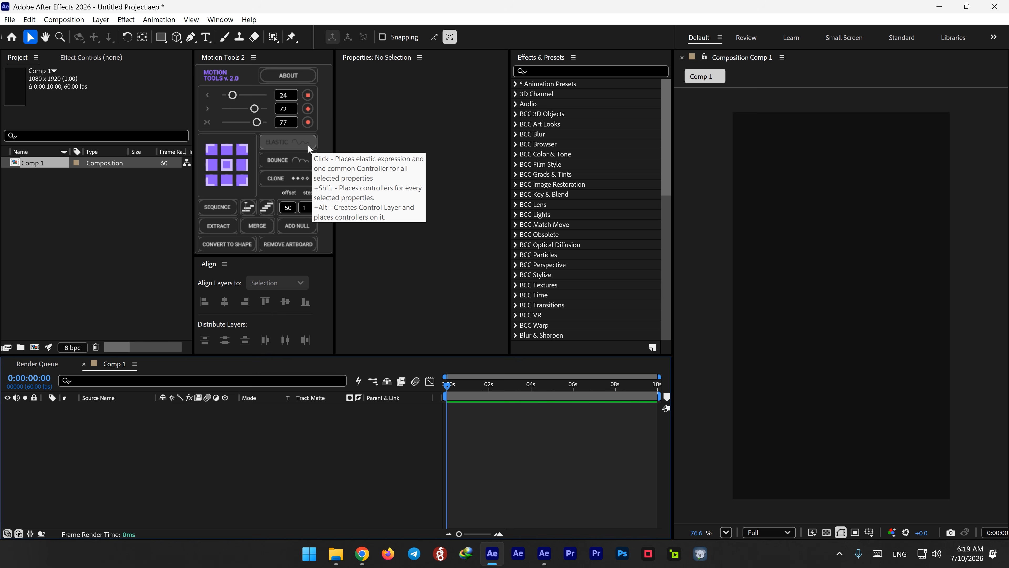
pyautogui.moveTo(251, 437); pyautogui.dragTo(266, 462)
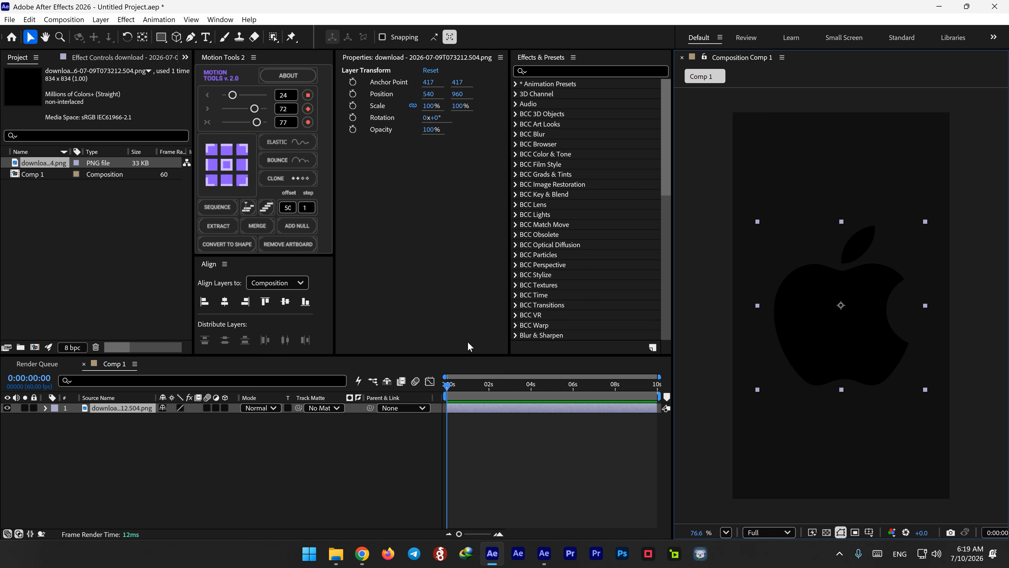
# Apply the Fill effect to the apple logo layer and set its color to white.
pyautogui.click(557, 71)
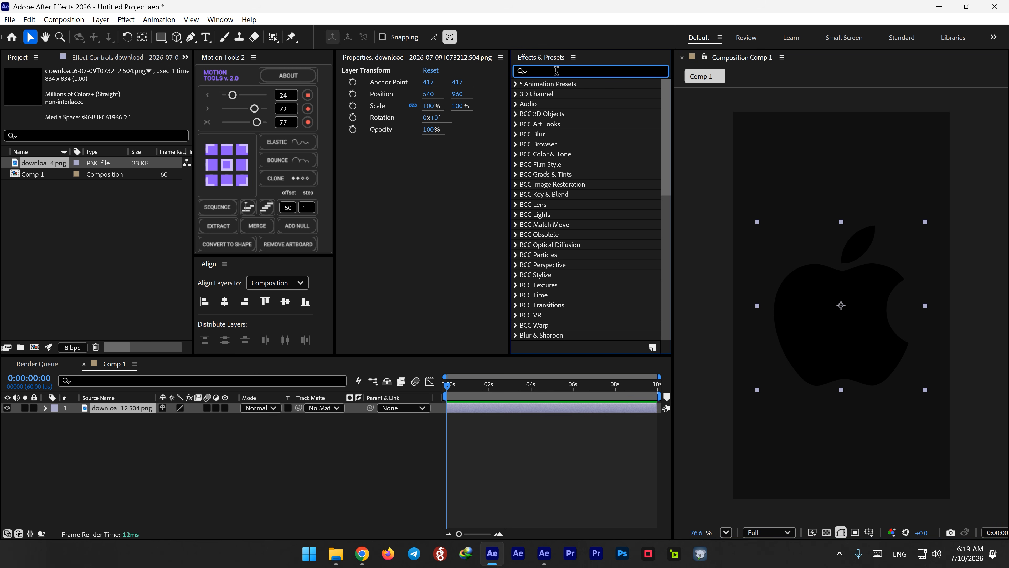
pyautogui.write('f')
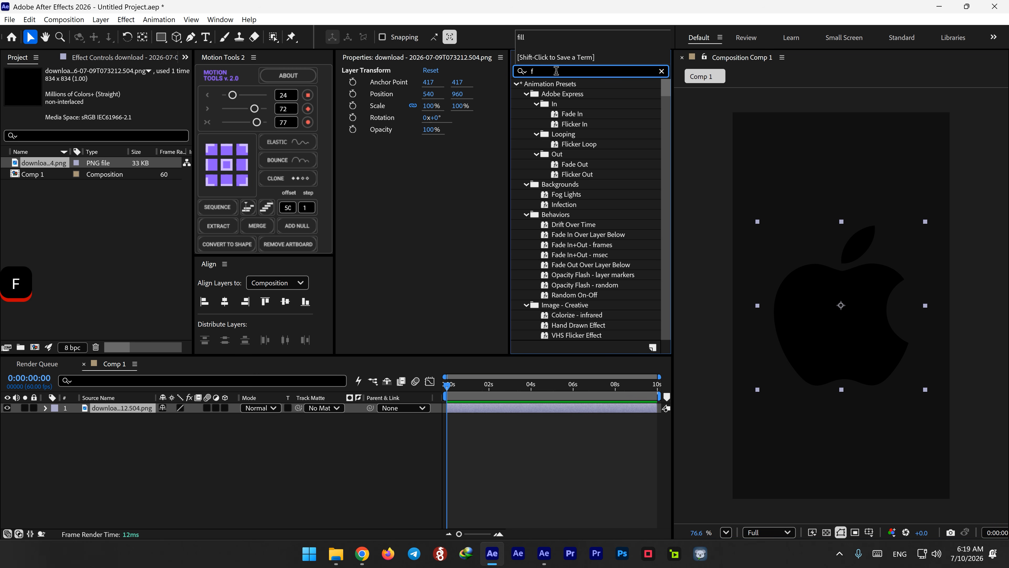
pyautogui.write('ill')
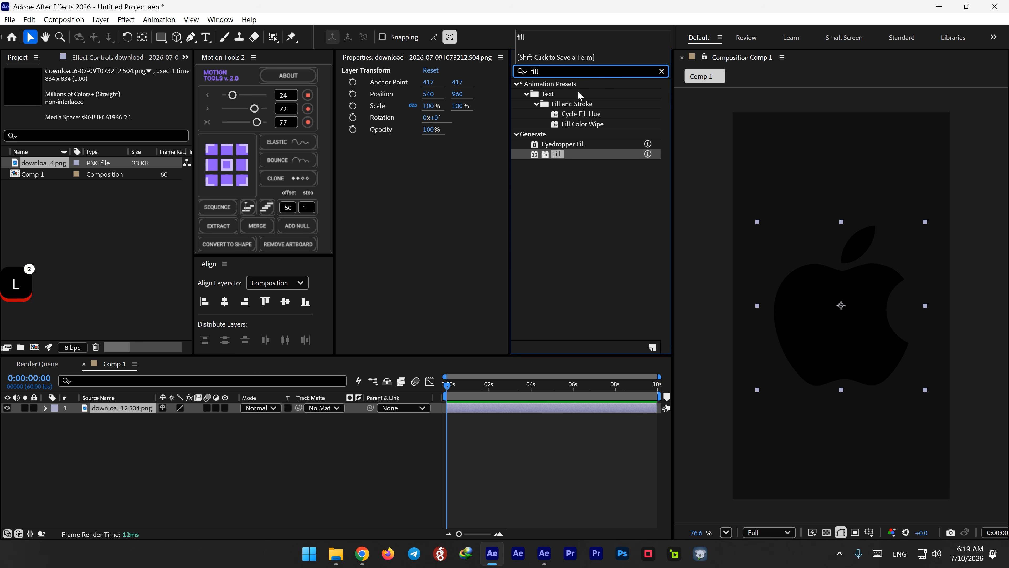
pyautogui.moveTo(556, 158); pyautogui.dragTo(863, 299)
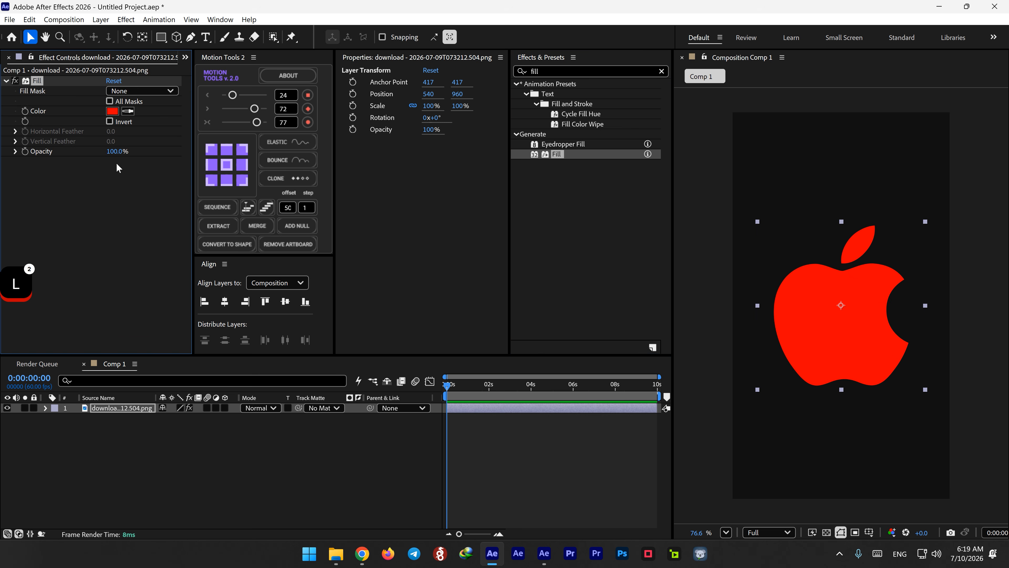
pyautogui.click(112, 111)
pyautogui.moveTo(360, 259); pyautogui.dragTo(286, 188)
pyautogui.click(548, 196)
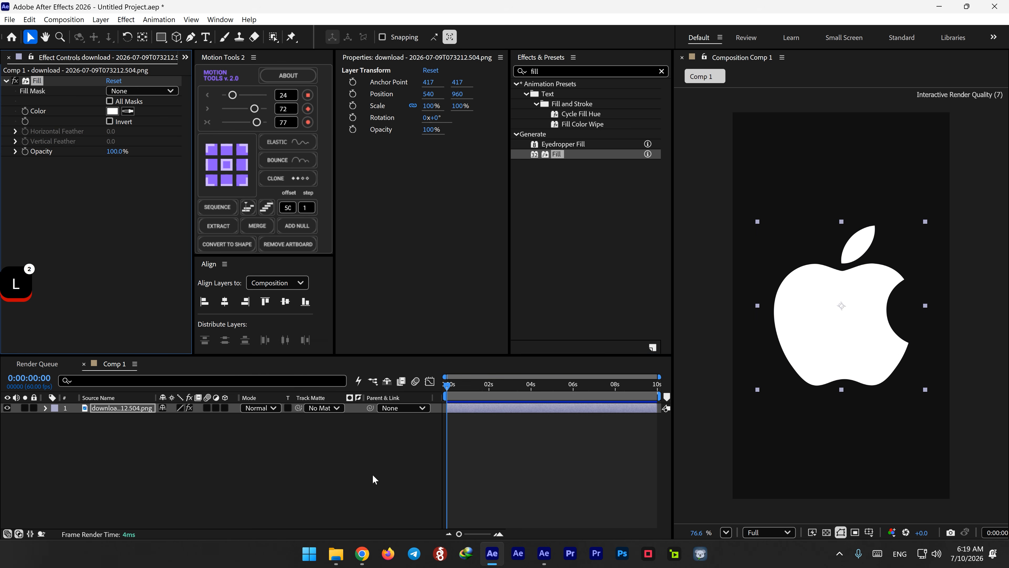
# Scale the logo layer to 48% and pre-compose it as "apple", moving all attributes into the new composition.
pyautogui.press('s')
pyautogui.moveTo(170, 417); pyautogui.dragTo(144, 416)
pyautogui.rightClick(129, 409)
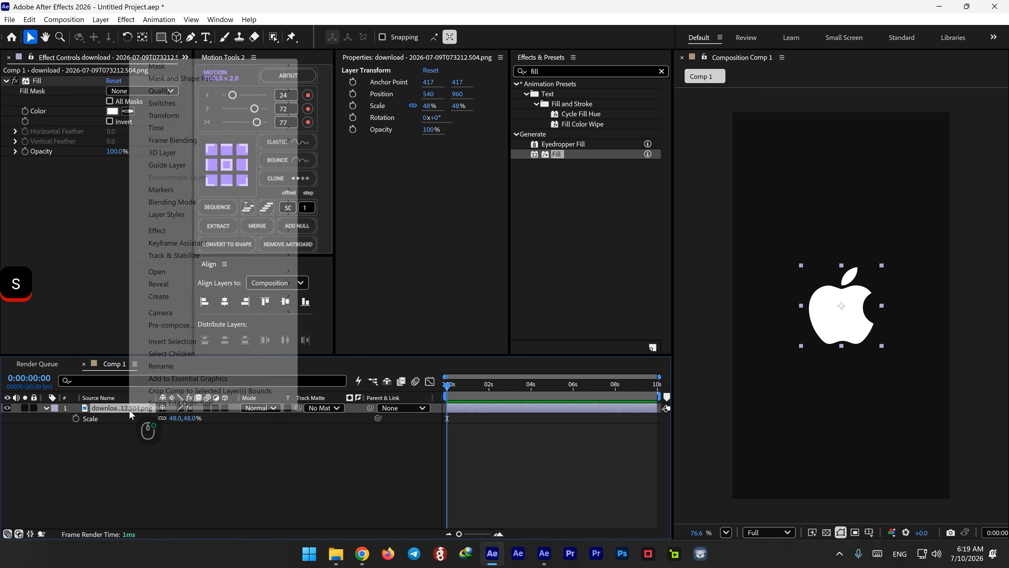
pyautogui.click(171, 325)
pyautogui.write('a')
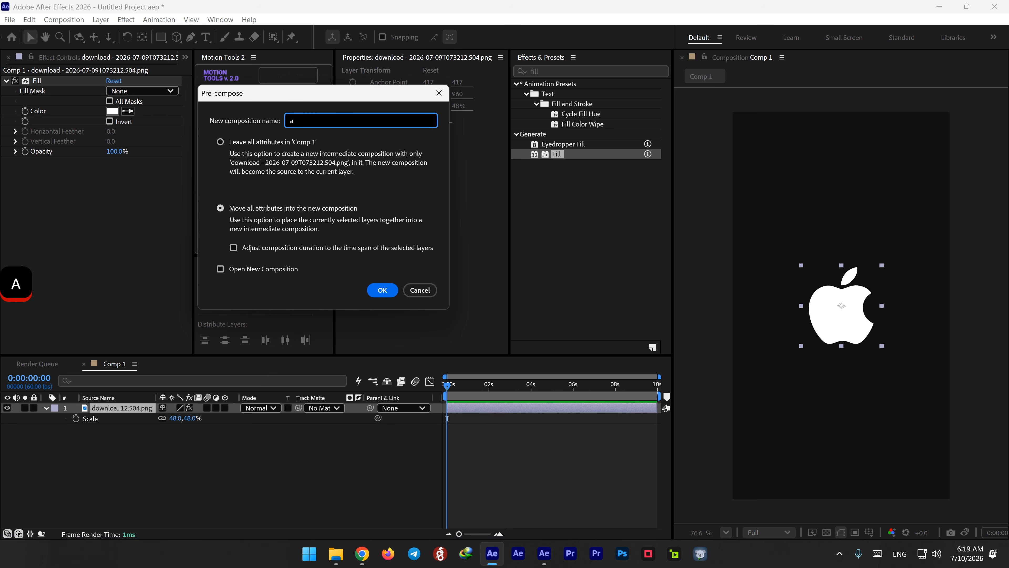
pyautogui.write('ppl')
pyautogui.press('BackSpace')
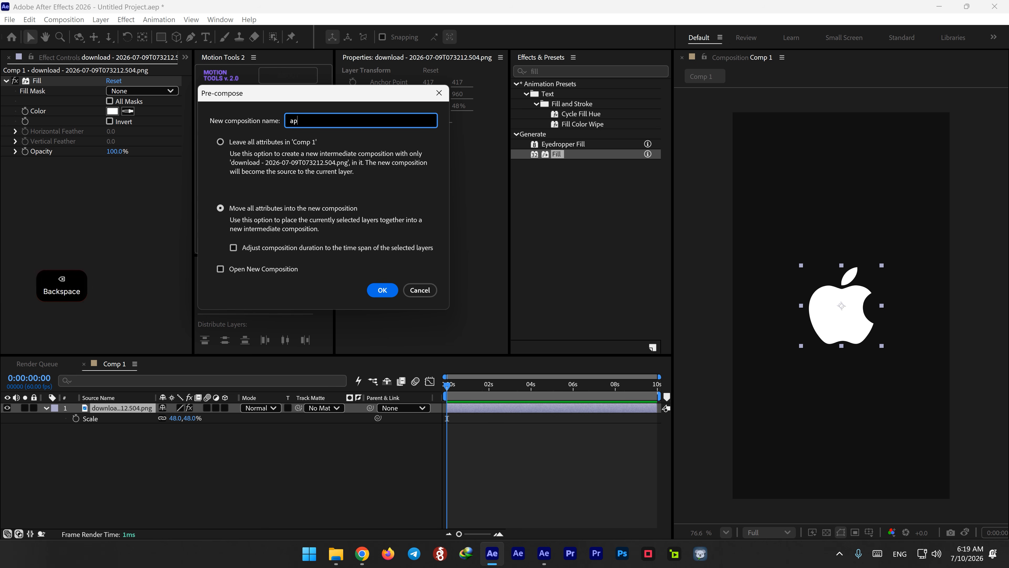
pyautogui.write('le')
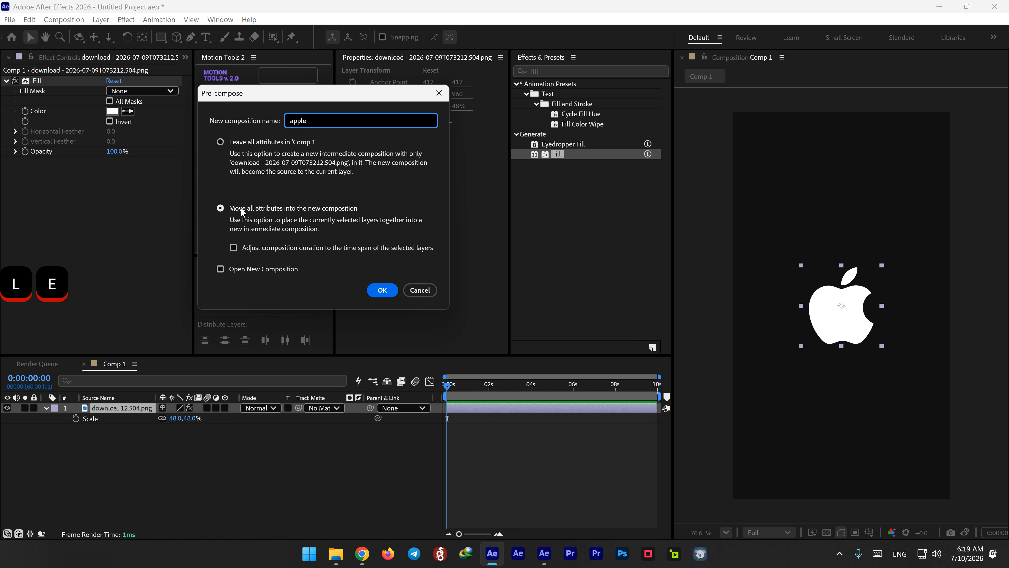
pyautogui.click(382, 289)
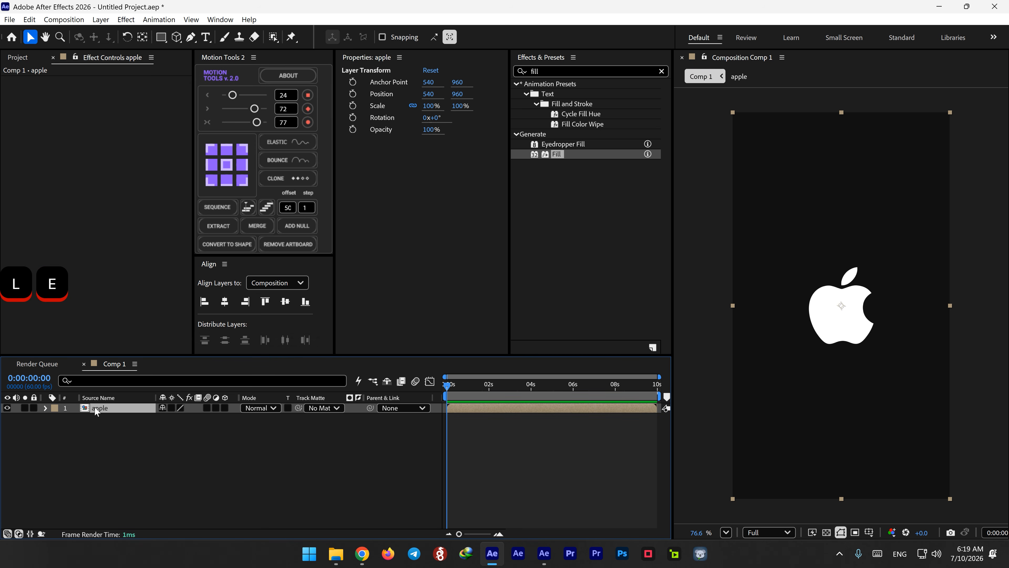
# Open the apple precomp and draw a closed Pen tool mask around the logo's leaf.
pyautogui.doubleClick(94, 407)
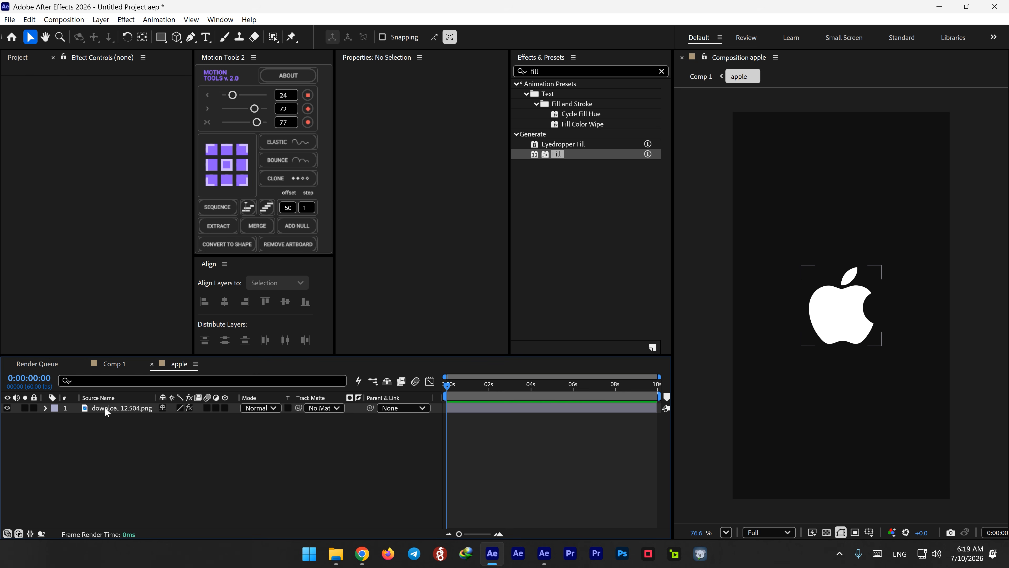
pyautogui.click(106, 412)
pyautogui.scroll(3, 859, 282)
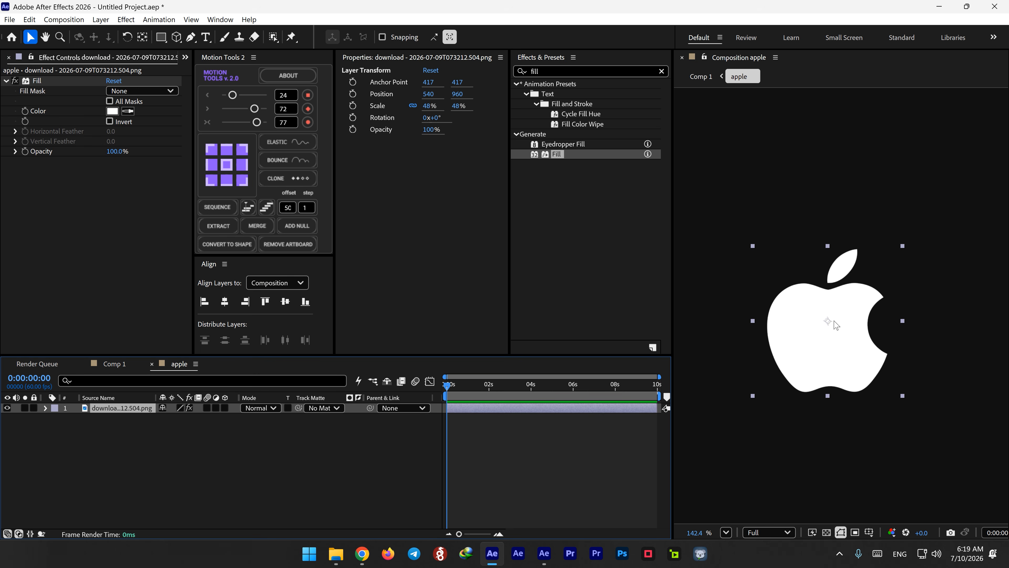
pyautogui.click(186, 39)
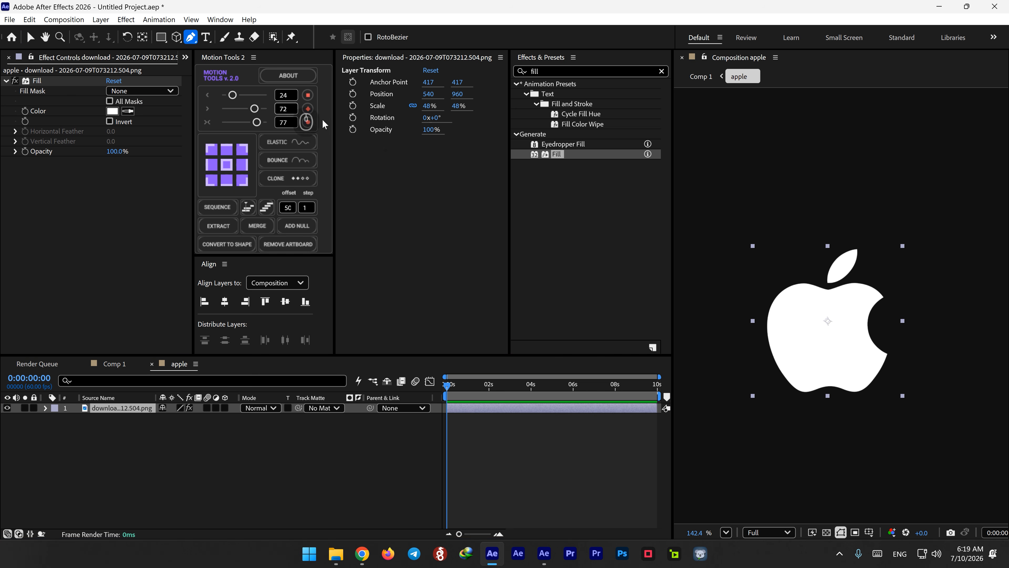
pyautogui.click(830, 287)
pyautogui.click(840, 284)
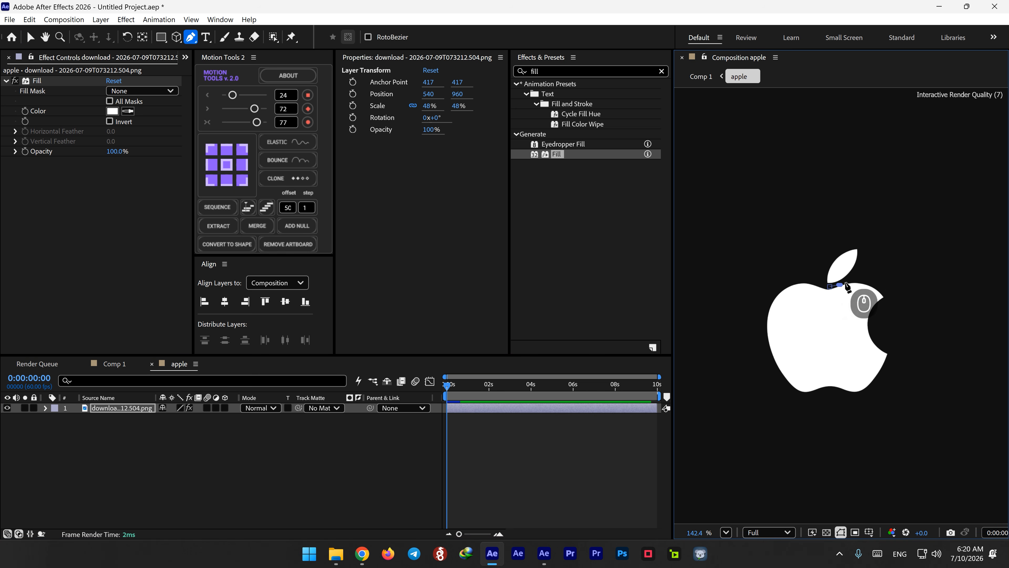
pyautogui.click(849, 281)
pyautogui.click(856, 277)
pyautogui.moveTo(863, 268); pyautogui.dragTo(843, 242)
pyautogui.moveTo(835, 249); pyautogui.dragTo(821, 266)
pyautogui.moveTo(820, 273); pyautogui.dragTo(825, 283)
pyautogui.click(830, 286)
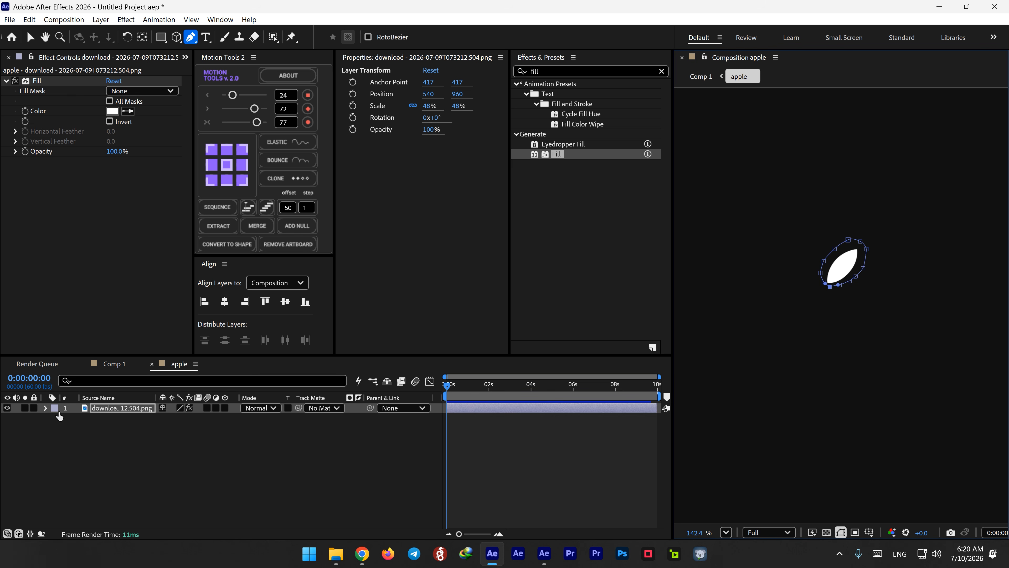
# Duplicate the masked leaf layer in the apple composition.
pyautogui.click(102, 411)
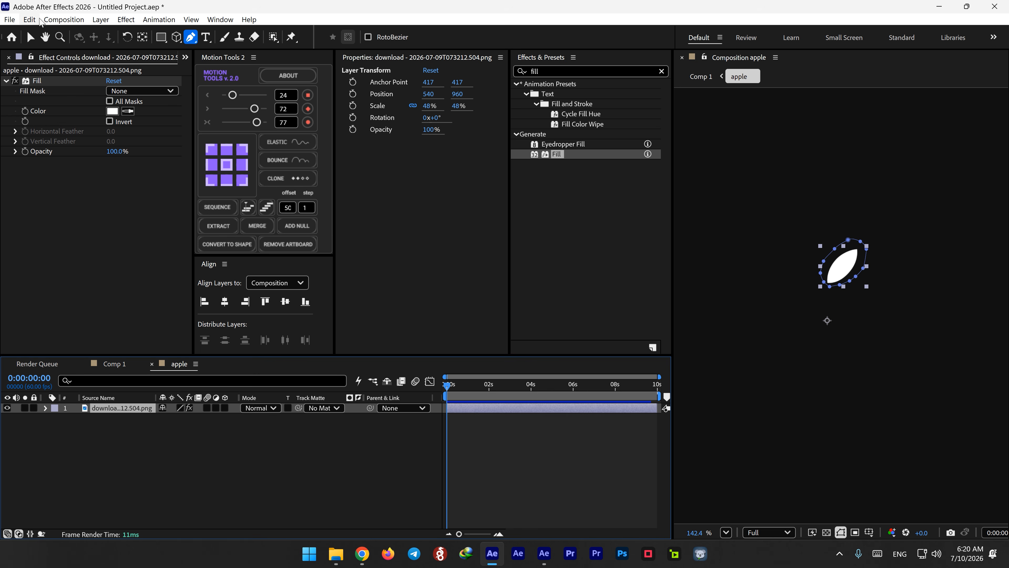
pyautogui.click(29, 20)
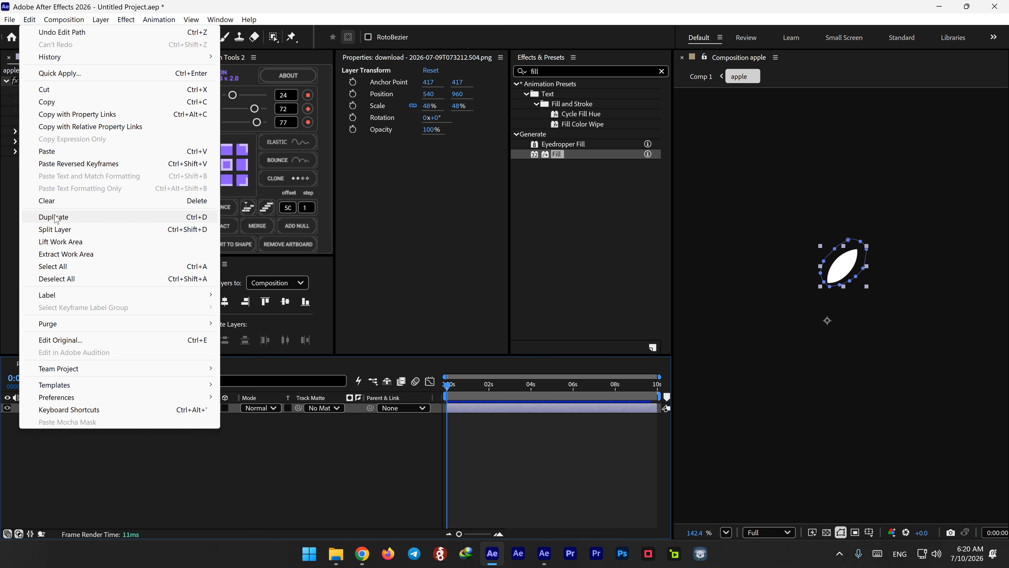
pyautogui.click(131, 446)
pyautogui.click(131, 410)
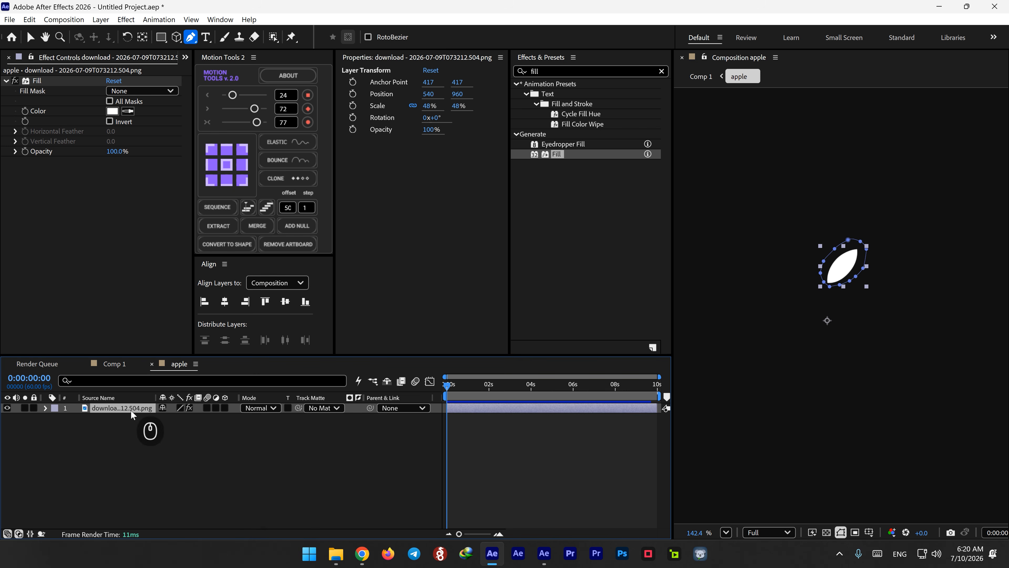
pyautogui.hotkey('ctrl', 'd')
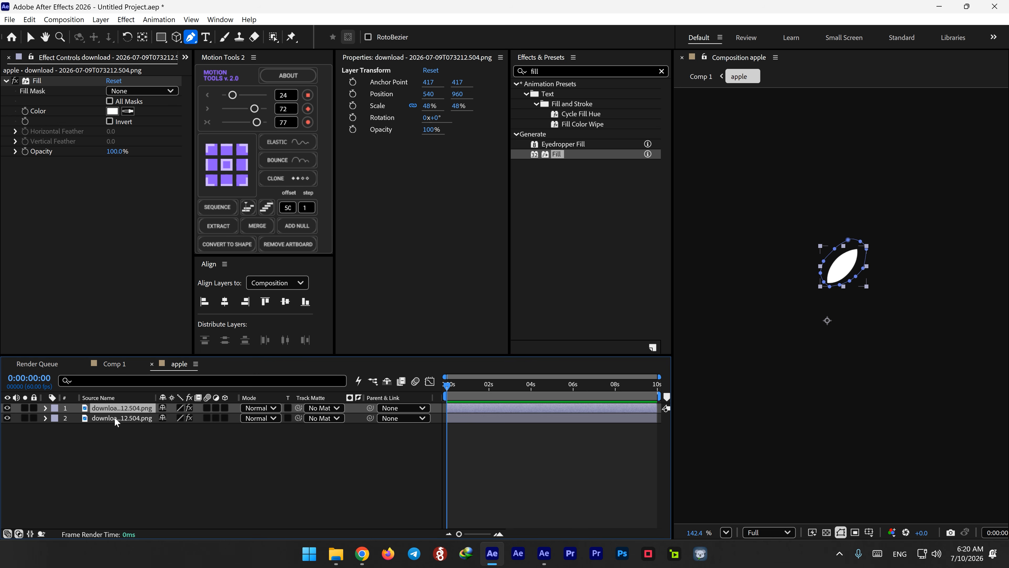
pyautogui.hotkey('ctrl', 'z')
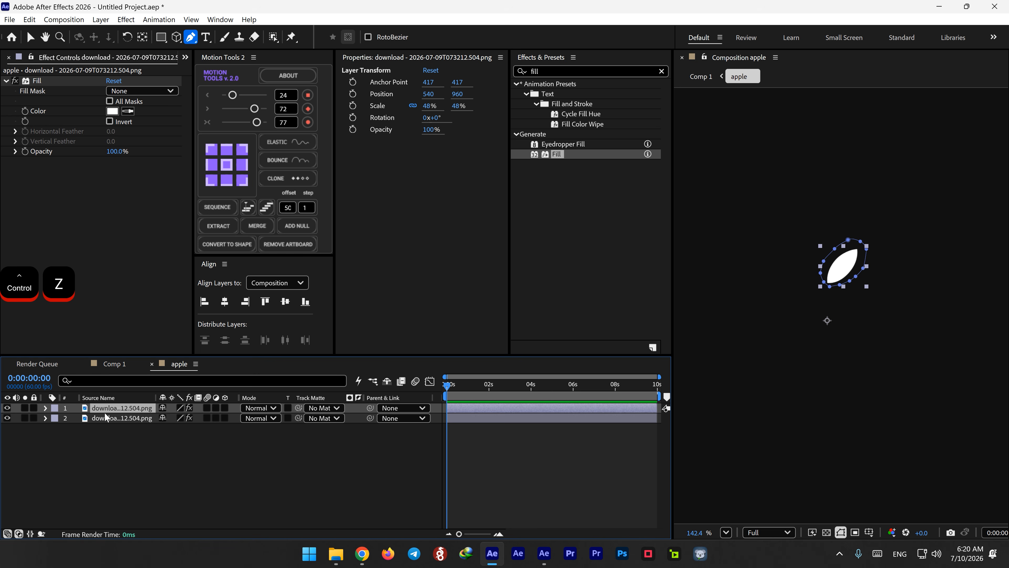
# Invert Mask 1 on the upper layer to isolate the apple body, and move that layer below the leaf layer.
pyautogui.press('m')
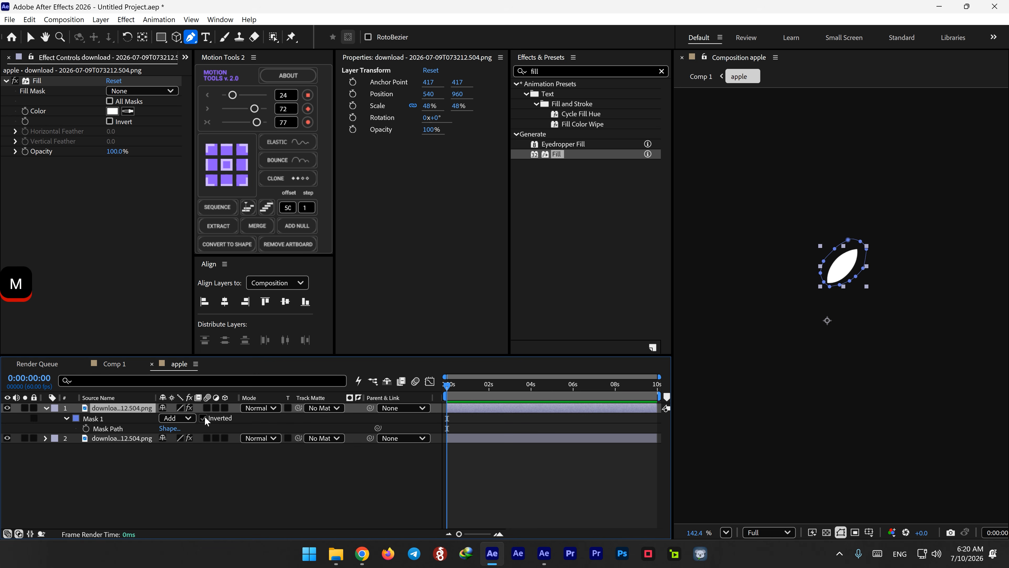
pyautogui.click(204, 417)
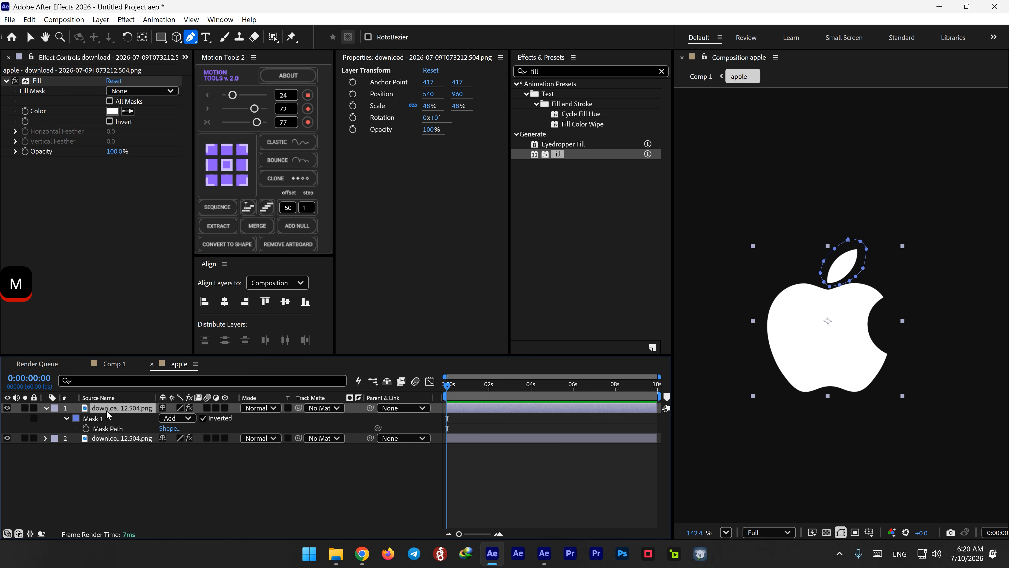
pyautogui.moveTo(108, 415); pyautogui.dragTo(111, 453)
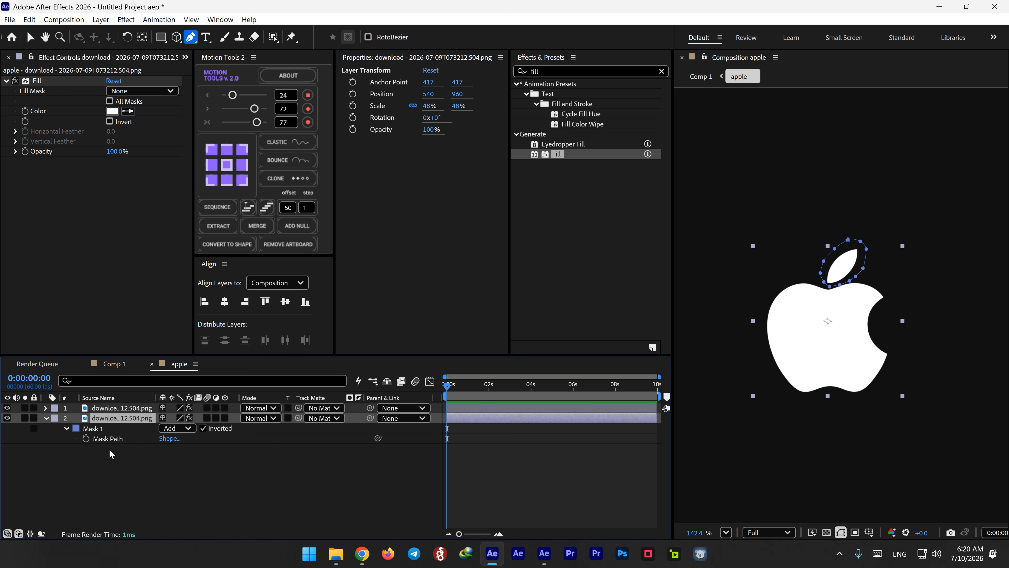
# Move the leaf layer's anchor point to the leaf's base with the Pan Behind tool.
pyautogui.click(111, 410)
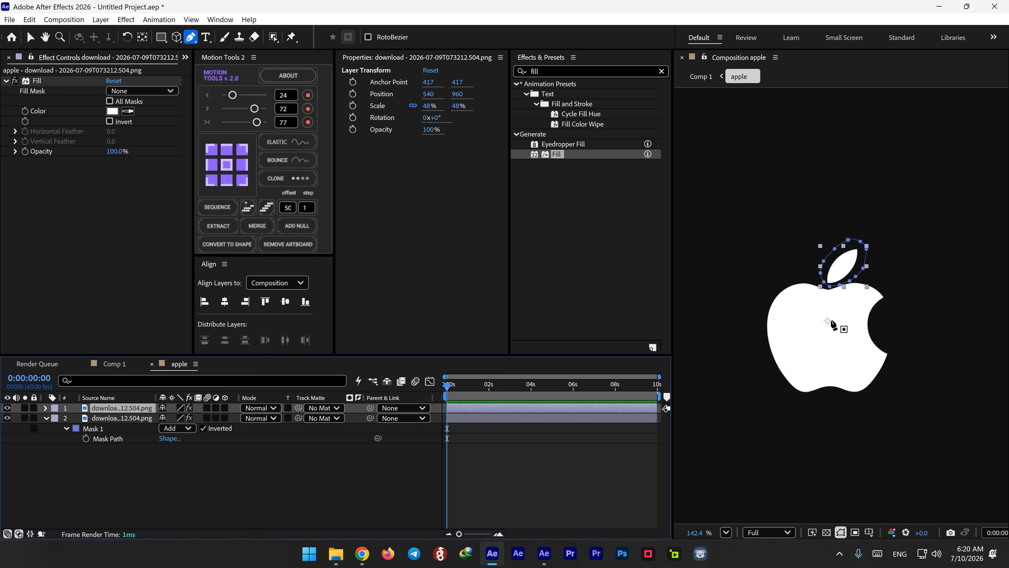
pyautogui.press('y')
pyautogui.moveTo(828, 320); pyautogui.dragTo(829, 280)
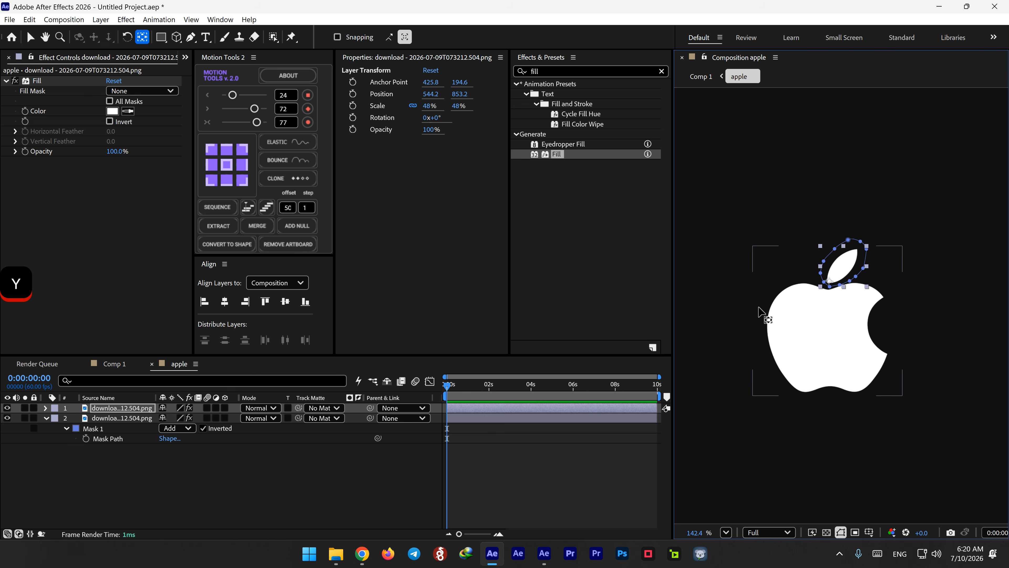
# Add Position keyframes to both the leaf and body layers at 0:00:00:00 and at 0:00:00:29.
pyautogui.click(45, 418)
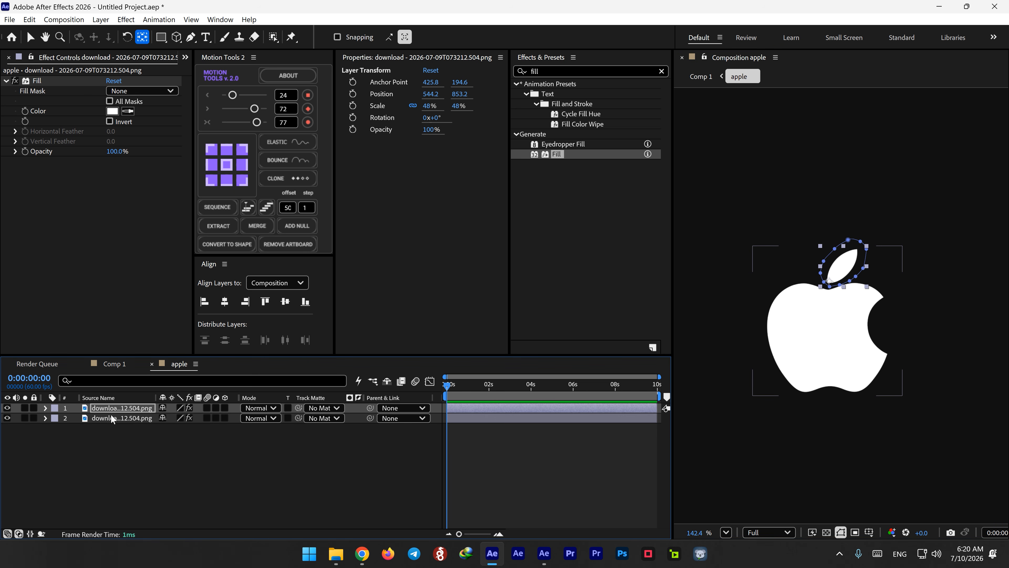
pyautogui.keyDown('shift'); pyautogui.click(110, 417); pyautogui.keyUp('shift')
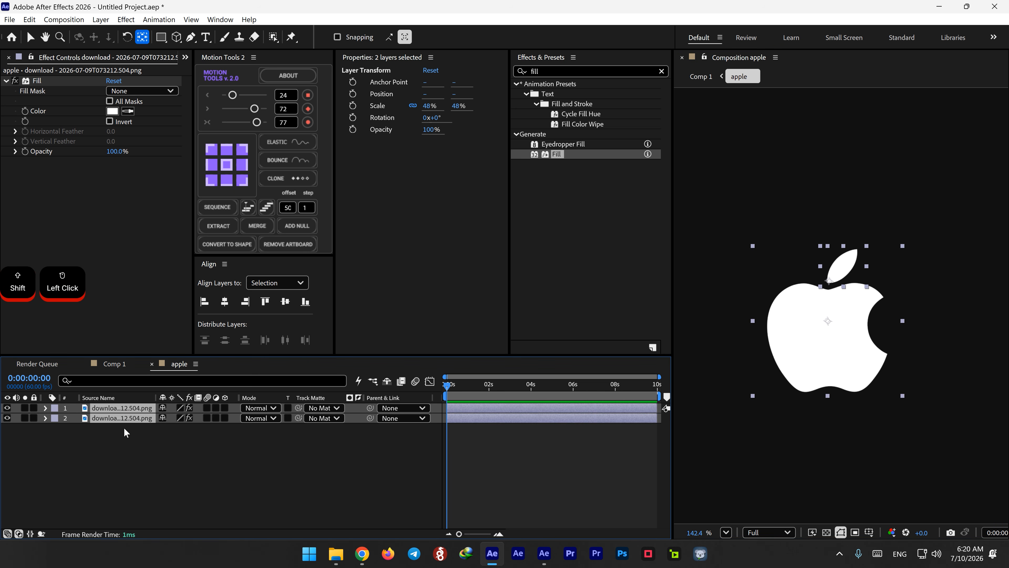
pyautogui.press('p')
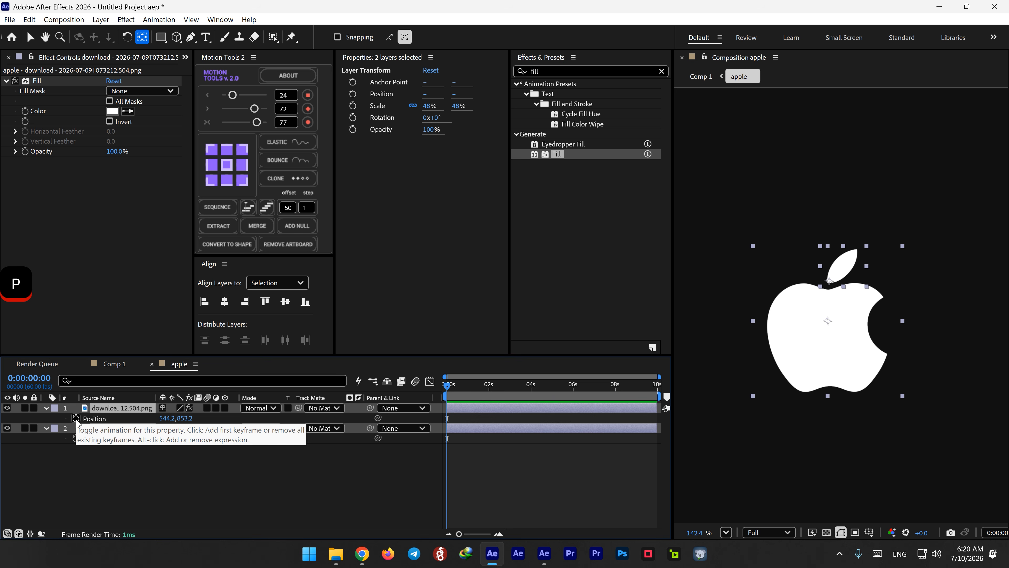
pyautogui.click(75, 419)
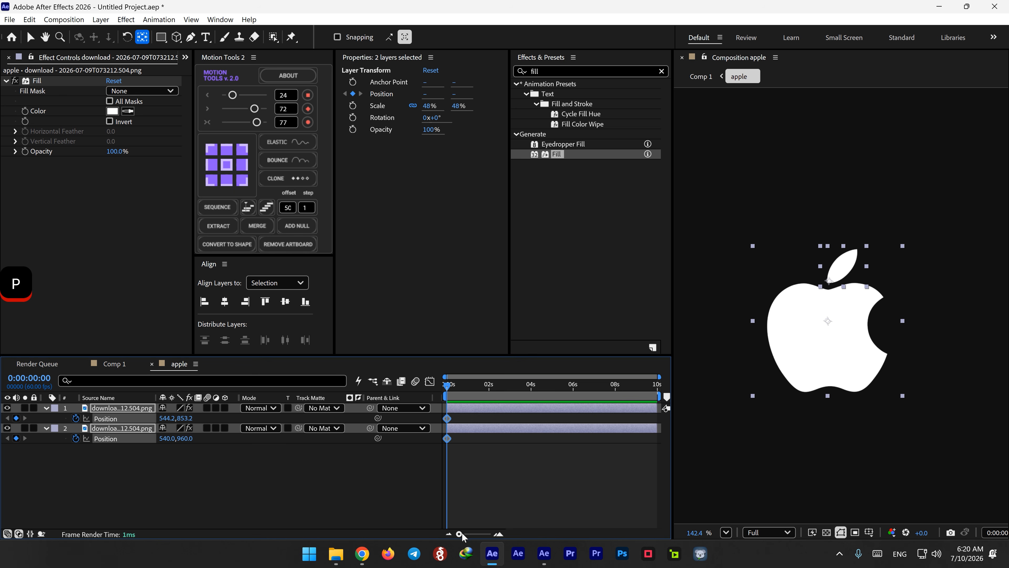
pyautogui.moveTo(459, 534); pyautogui.dragTo(484, 534)
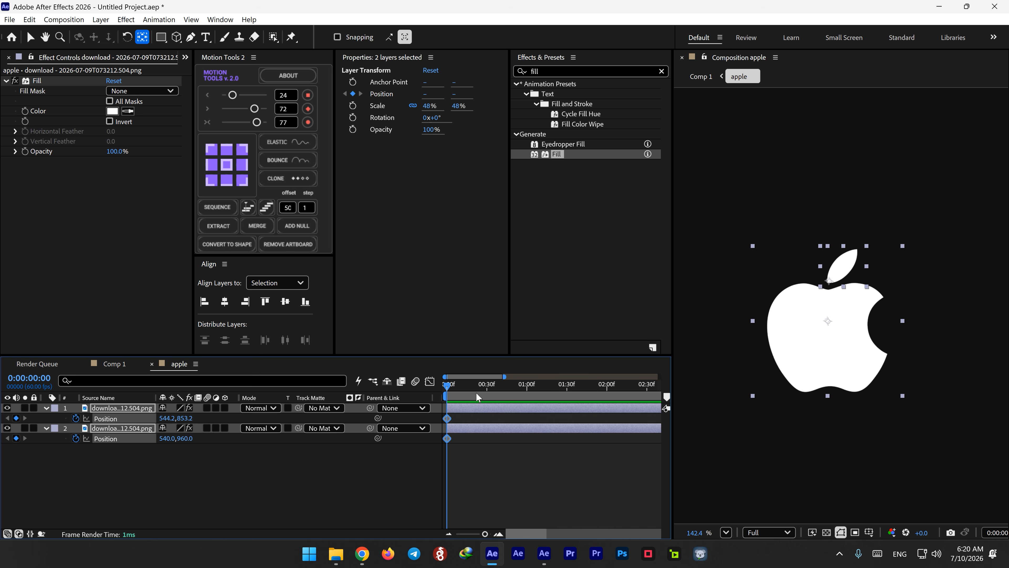
pyautogui.click(485, 395)
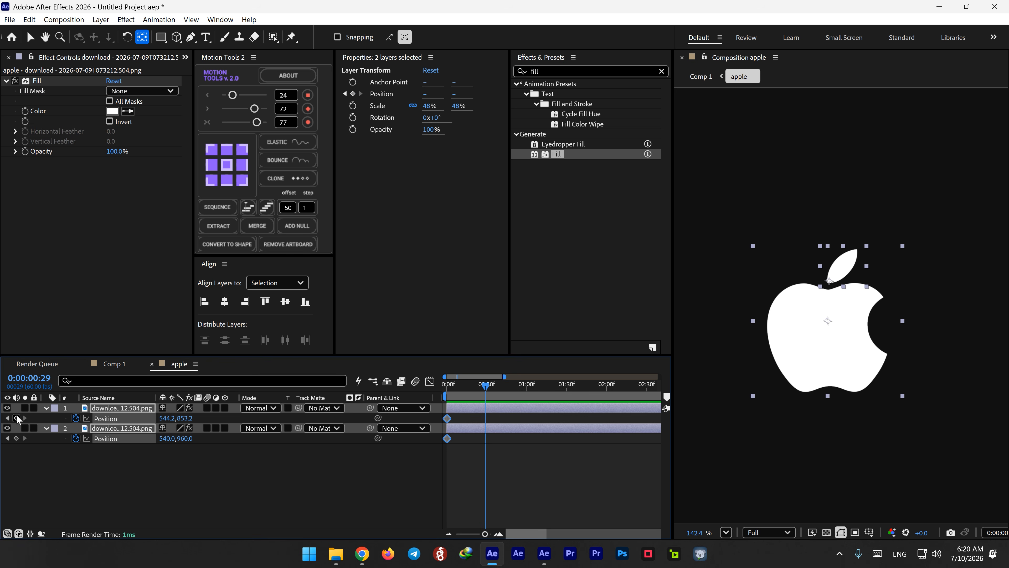
pyautogui.click(16, 418)
# At the first keyframe, lower both layers together to Y positions of 1804.2 for the leaf and 1911 for the body.
pyautogui.click(7, 418)
pyautogui.moveTo(183, 418); pyautogui.dragTo(609, 471)
pyautogui.scroll(-3, 819, 369)
pyautogui.moveTo(819, 409); pyautogui.dragTo(823, 375)
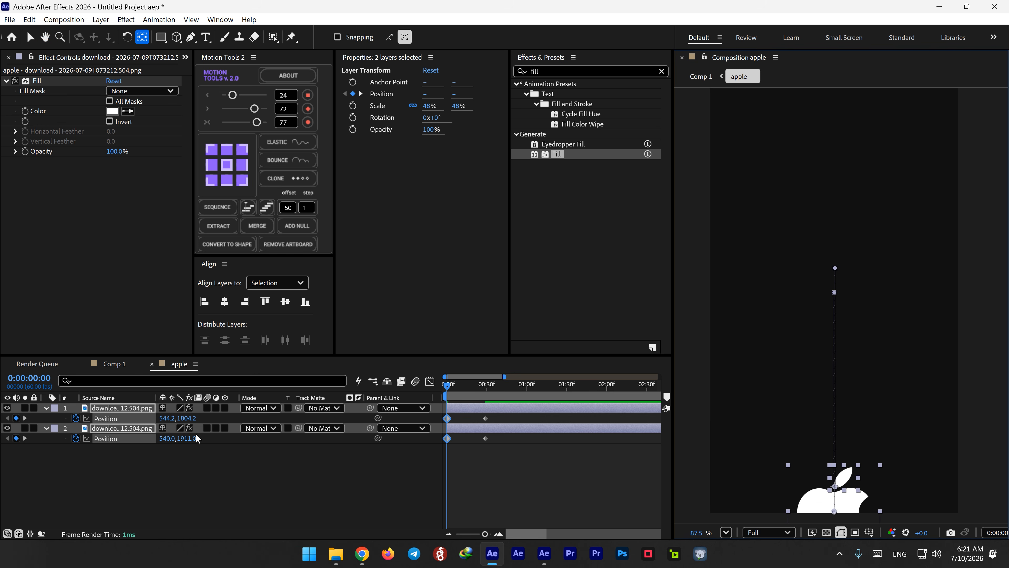
# Lower both layers at the first keyframe to Y 2046.2 and 2153, and apply Motion Tools Elastic to all their Position keyframes.
pyautogui.moveTo(180, 435); pyautogui.dragTo(338, 445)
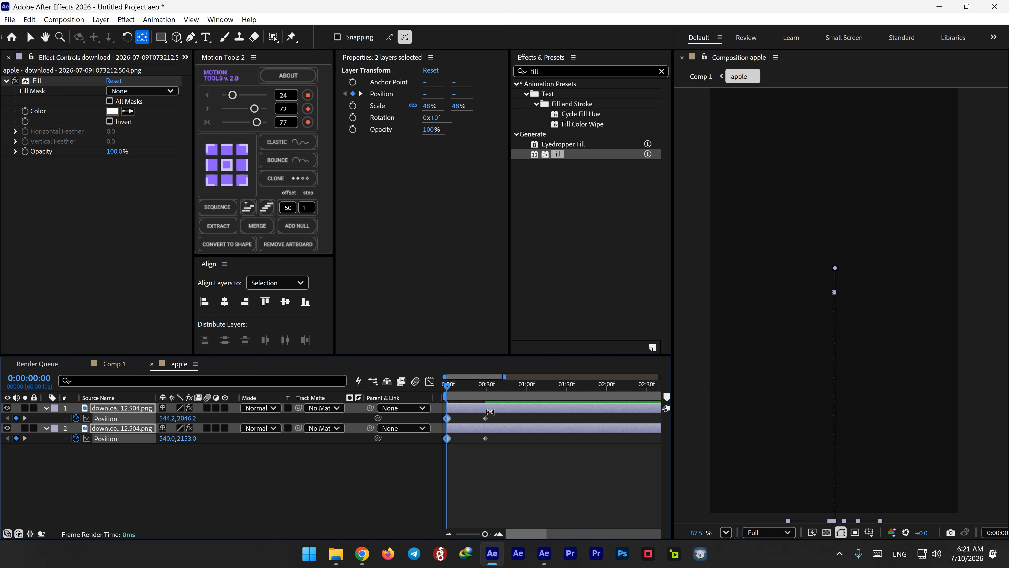
pyautogui.moveTo(493, 415); pyautogui.dragTo(440, 442)
pyautogui.click(280, 143)
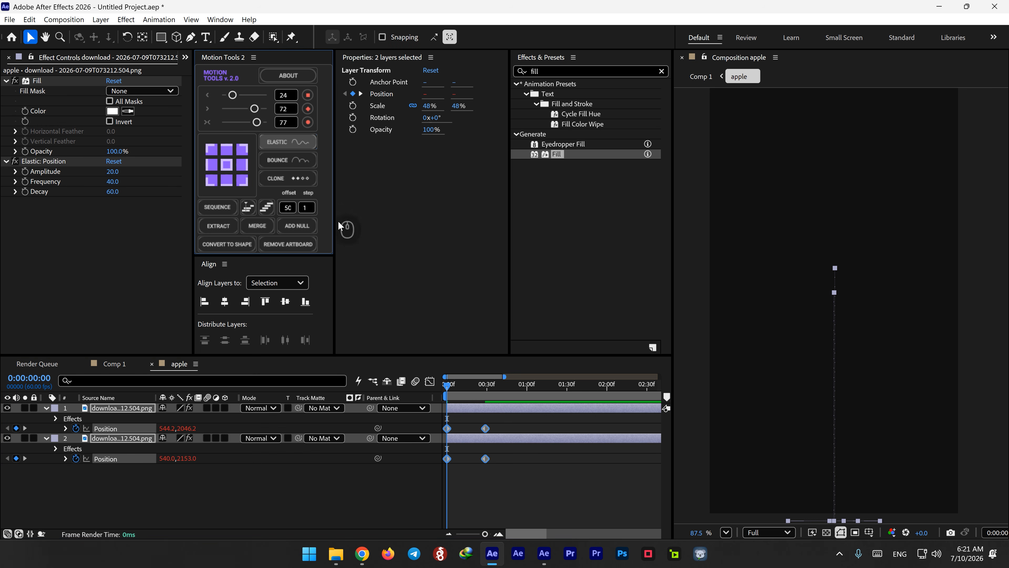
# Play back the apple's elastic rise from the start of the composition.
pyautogui.press('space')
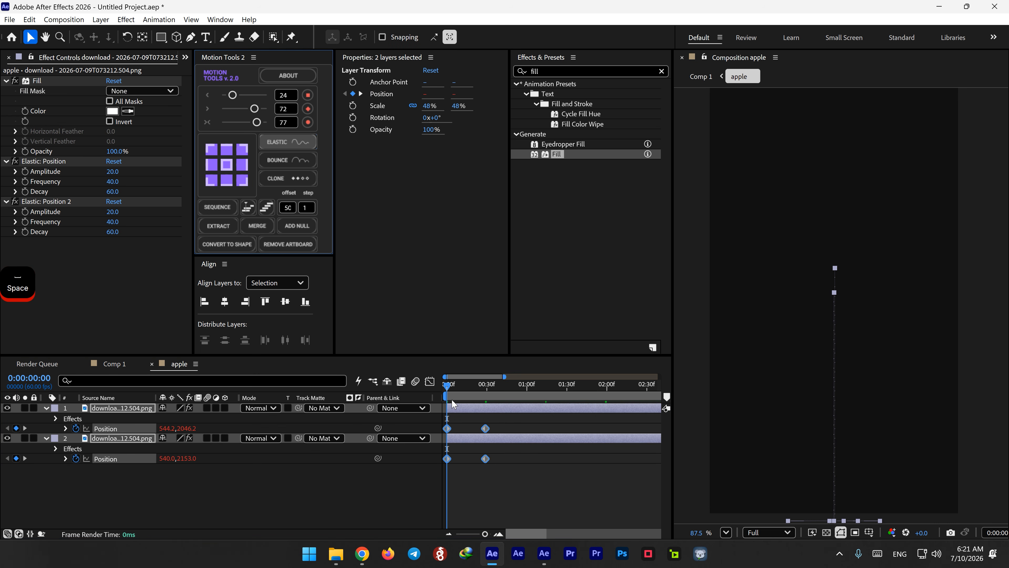
pyautogui.click(446, 413)
pyautogui.press('space')
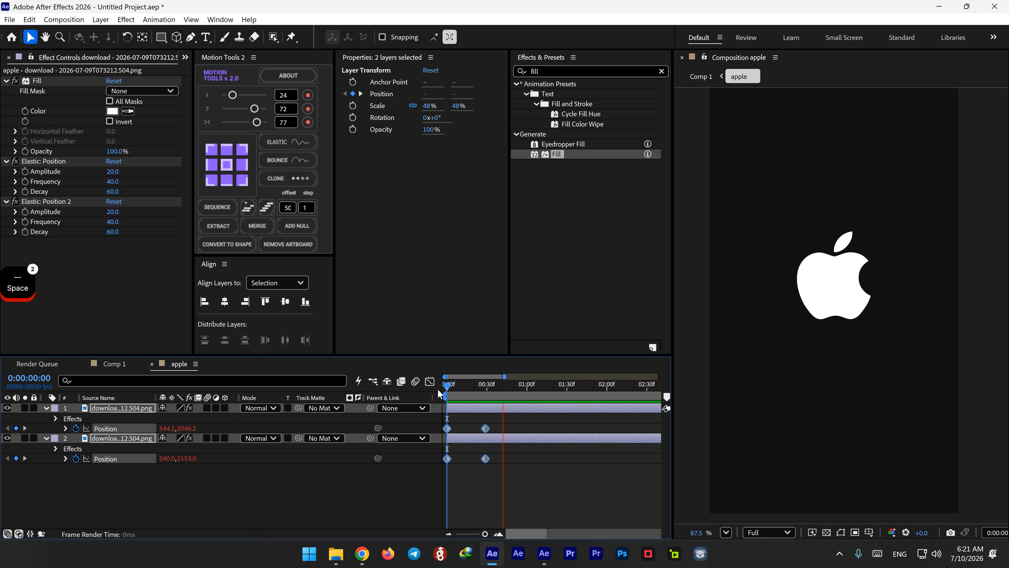
pyautogui.press('space')
pyautogui.press('space')
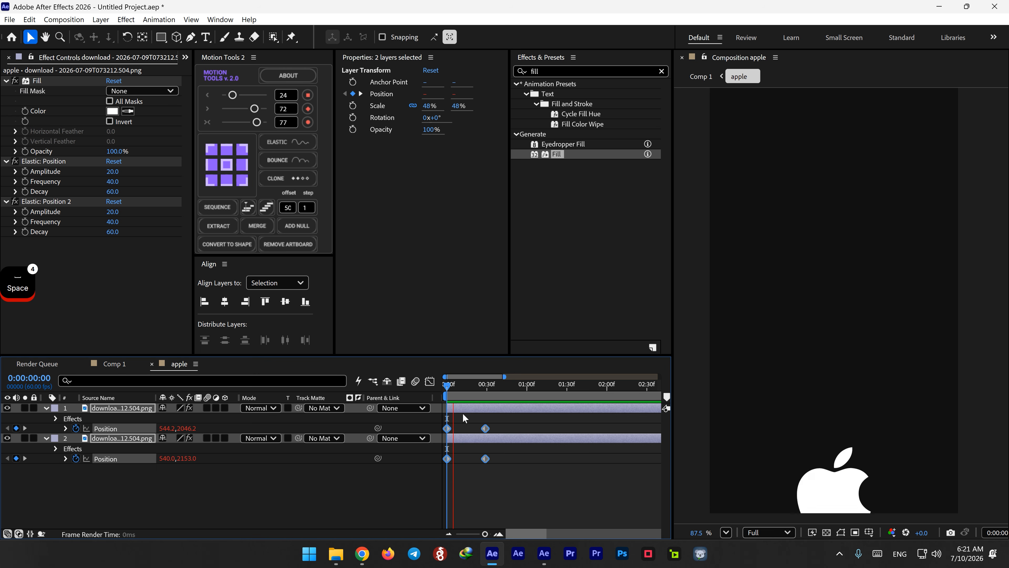
pyautogui.press('space')
pyautogui.click(471, 429)
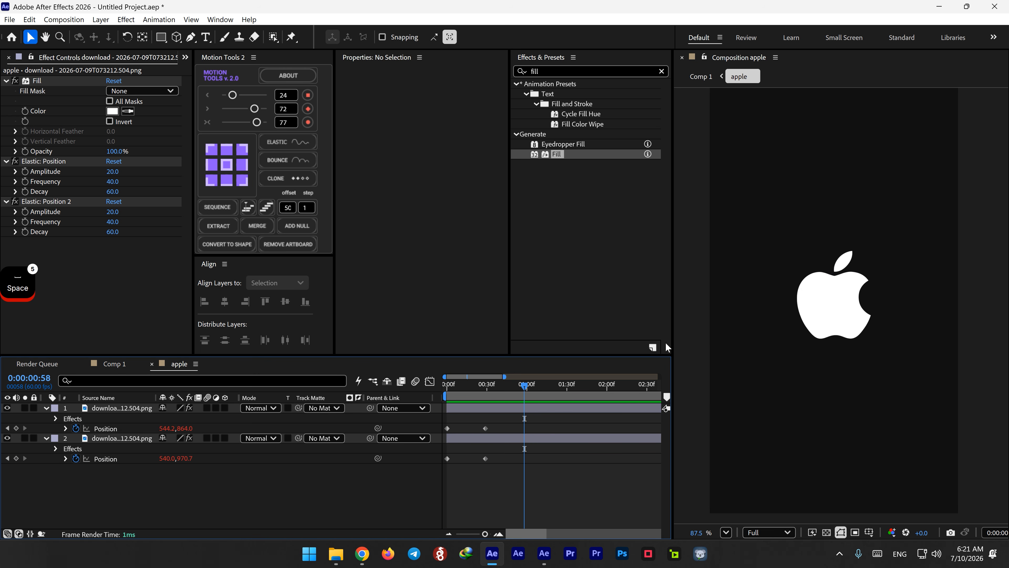
# Delay the leaf layer to start at 0:00:00:03 and preview the staggered rise of leaf and body.
pyautogui.moveTo(457, 409); pyautogui.dragTo(461, 410)
pyautogui.press('space')
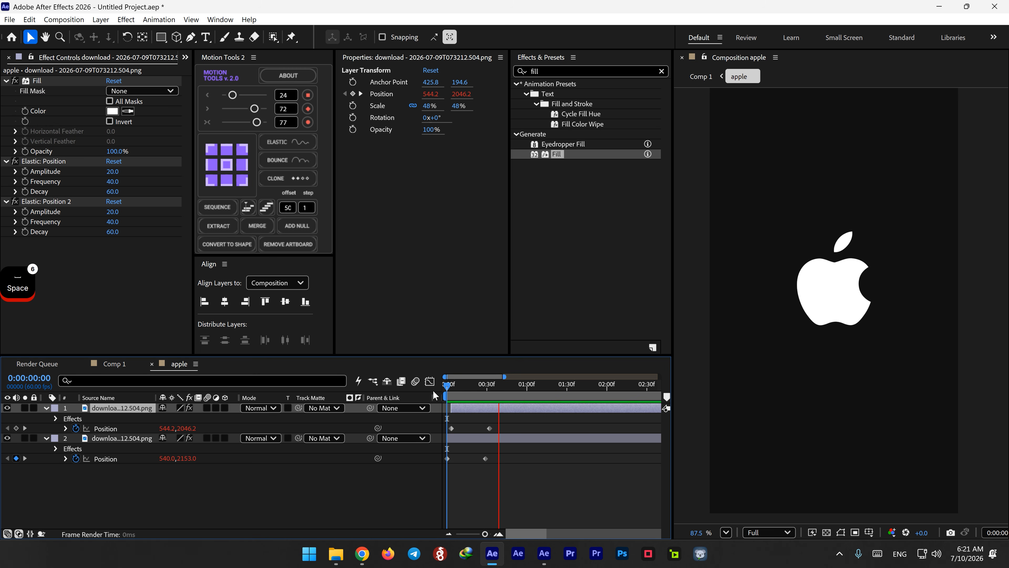
pyautogui.press('space')
pyautogui.press('space')
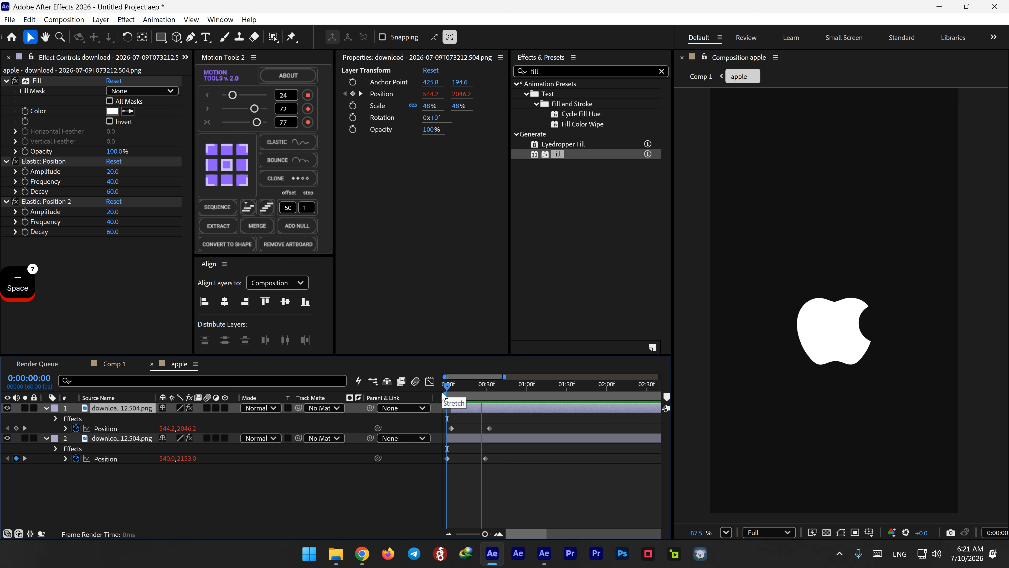
pyautogui.press('space')
pyautogui.press('space')
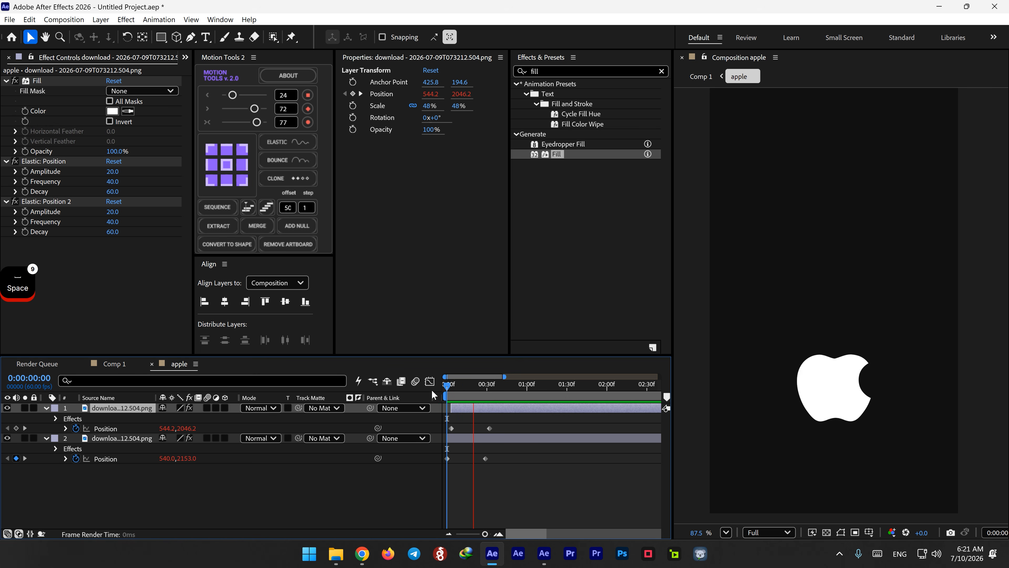
# Keyframe the leaf's Rotation from 129° at 0:00:00:03 to 0° at the time of its last Position keyframe.
pyautogui.click(453, 388)
pyautogui.moveTo(454, 390); pyautogui.dragTo(451, 392)
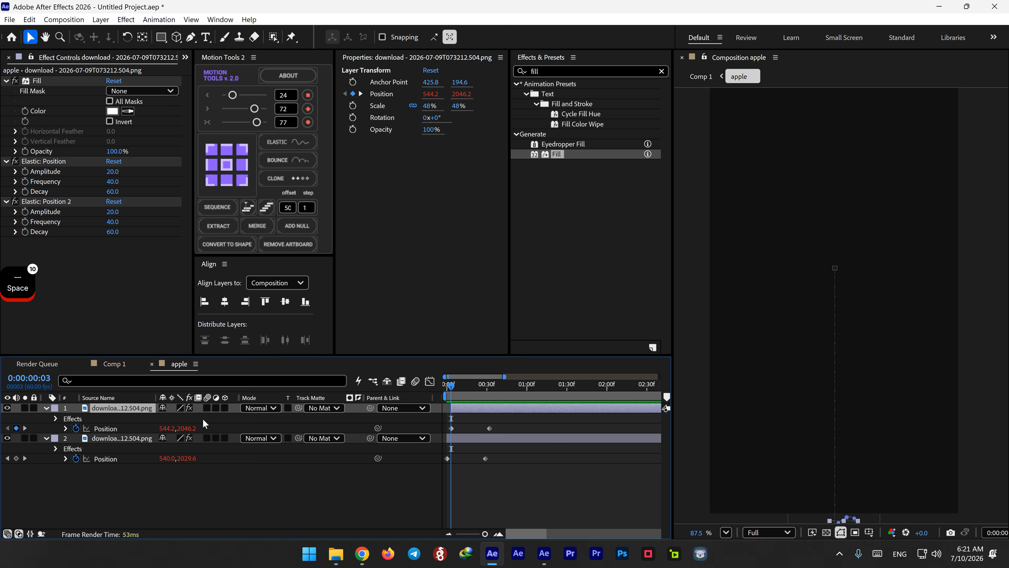
pyautogui.press('r')
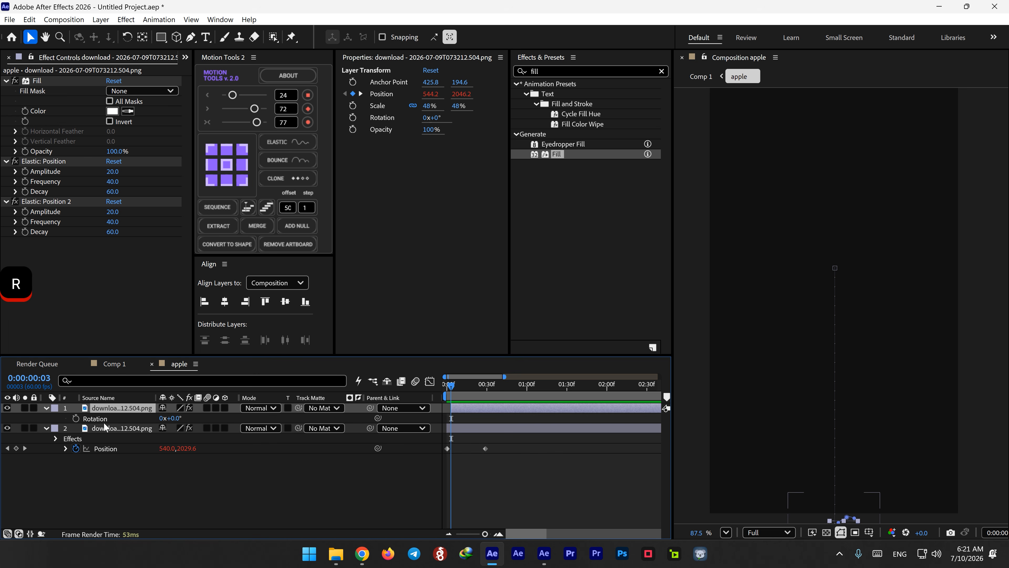
pyautogui.click(76, 418)
pyautogui.press('u')
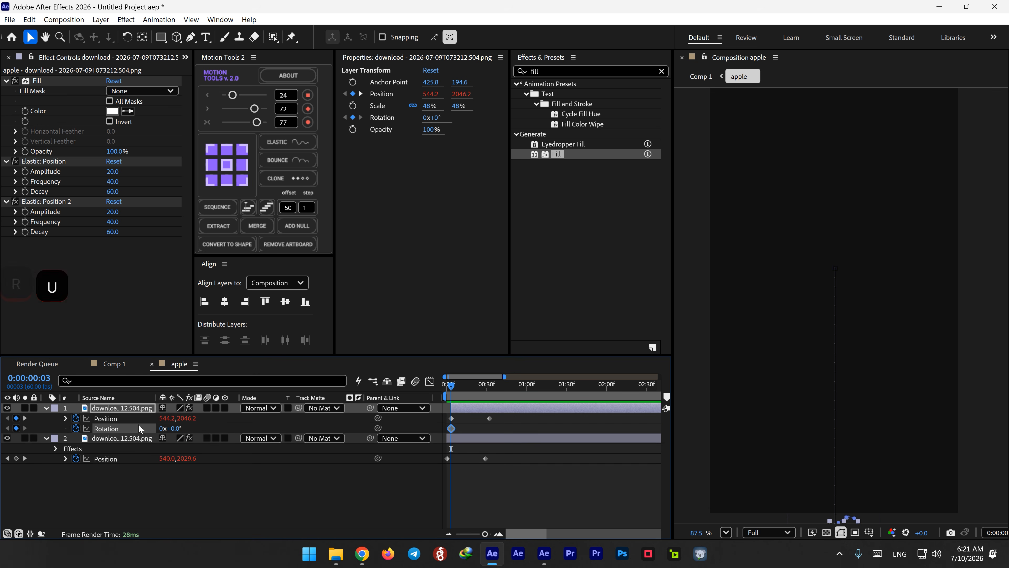
pyautogui.moveTo(451, 429); pyautogui.dragTo(491, 429)
pyautogui.moveTo(181, 427); pyautogui.dragTo(258, 427)
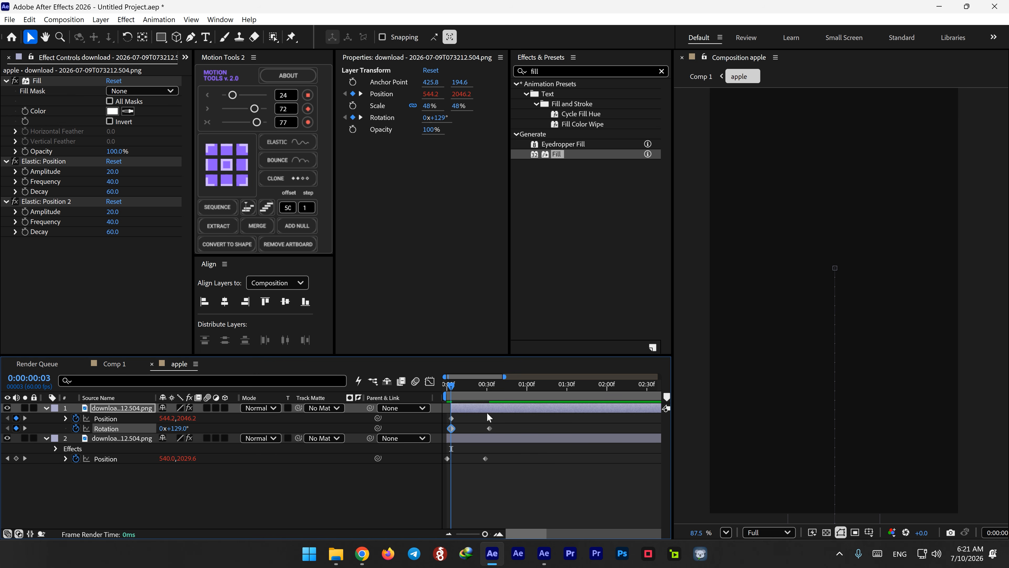
# Apply Motion Tools Elastic to both leaf Rotation keyframes and preview the motion.
pyautogui.moveTo(498, 425); pyautogui.dragTo(445, 433)
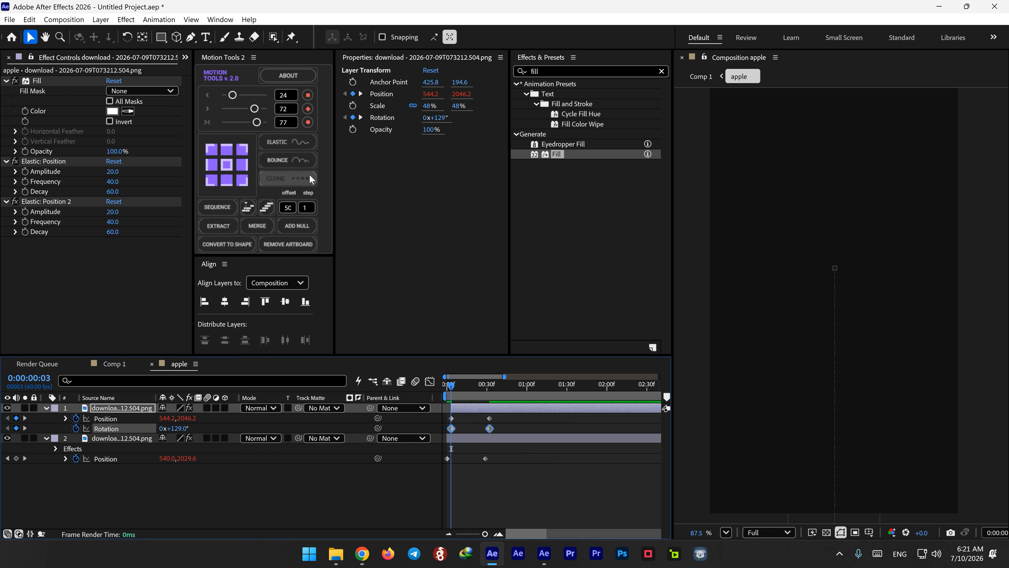
pyautogui.click(287, 144)
pyautogui.press('space')
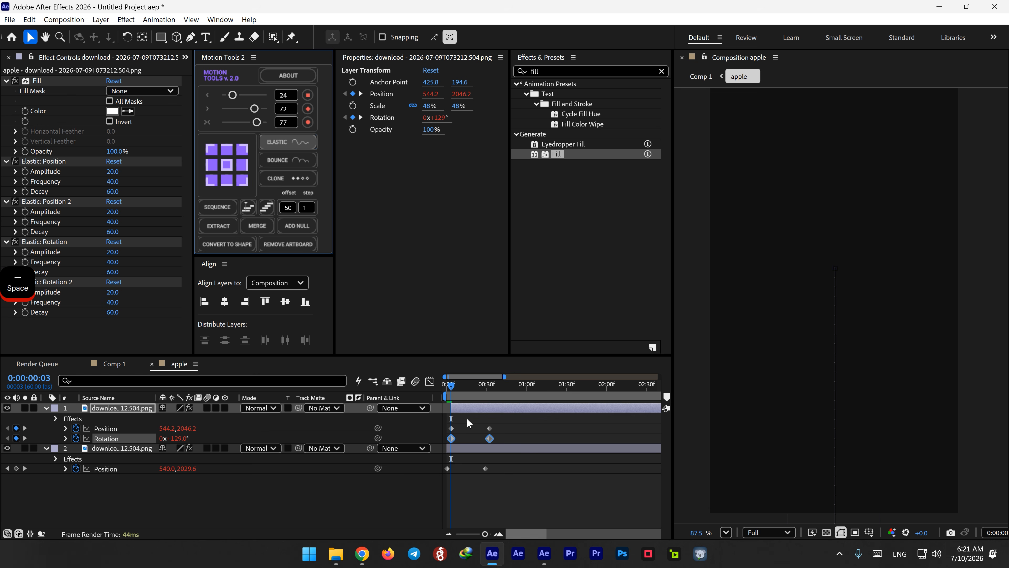
pyautogui.press('space')
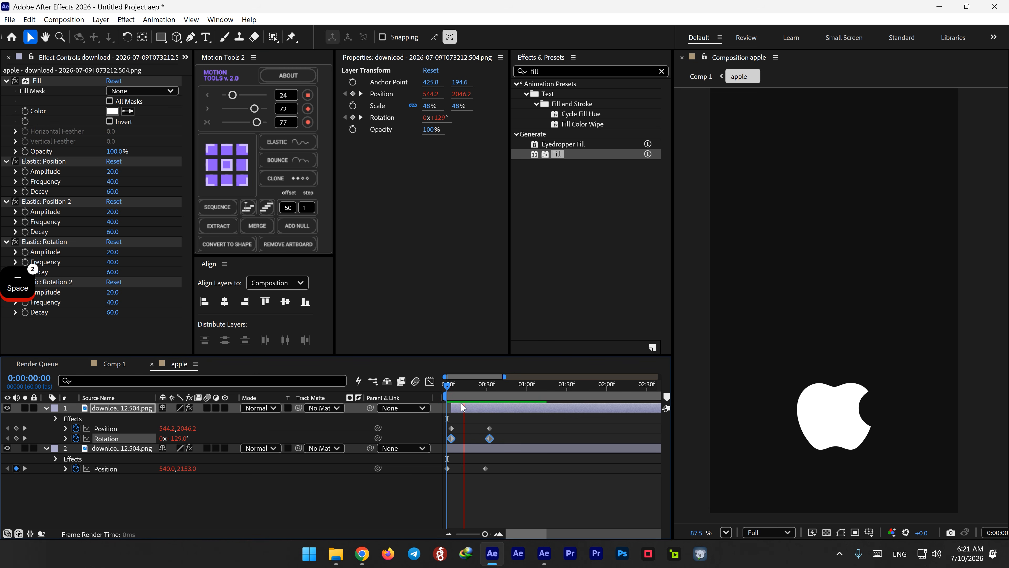
# Shift the leaf's two Rotation keyframes later and closer together, with the first one slightly before 0:00:00:26.
pyautogui.click(462, 391)
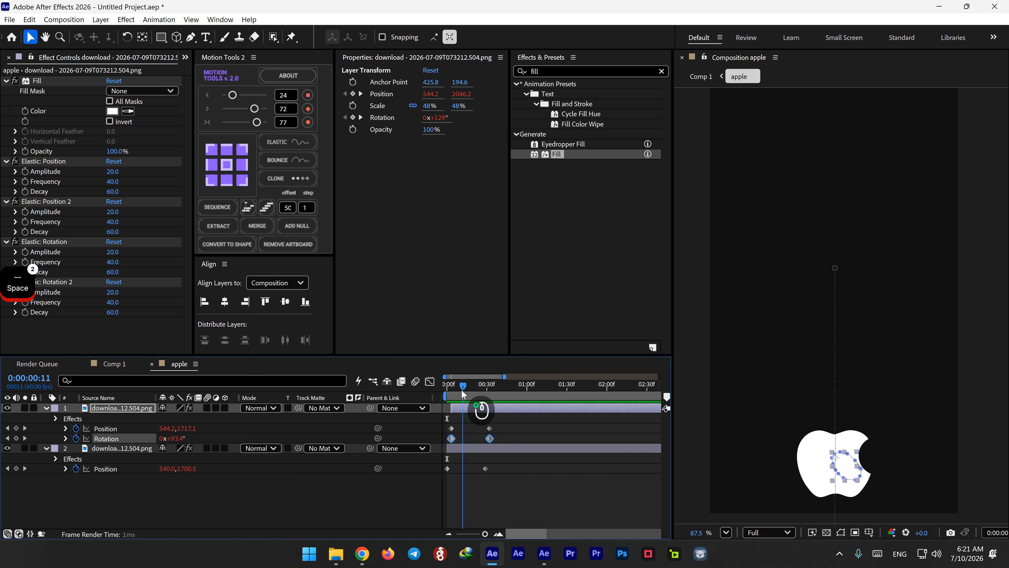
pyautogui.moveTo(462, 388); pyautogui.dragTo(481, 393)
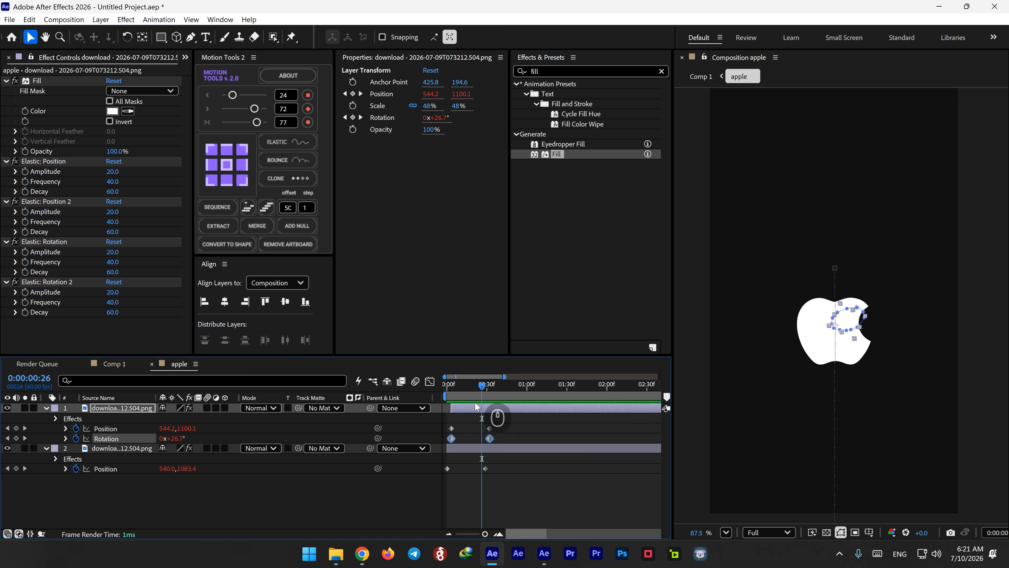
pyautogui.moveTo(451, 438); pyautogui.dragTo(499, 440)
pyautogui.click(494, 433)
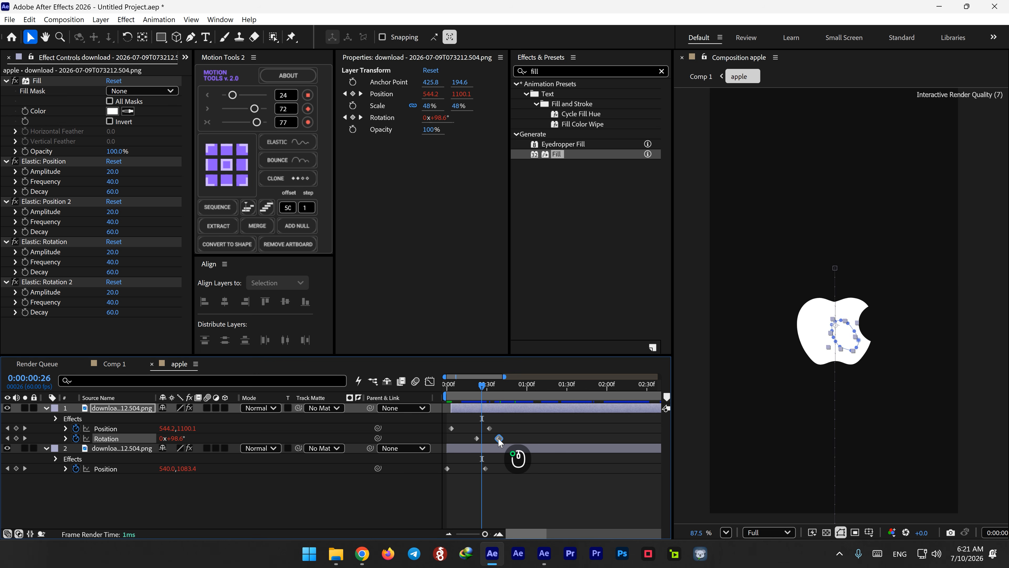
# Play back the apple animation repeatedly to check the timing of the leaf's delayed rotation.
pyautogui.press('space')
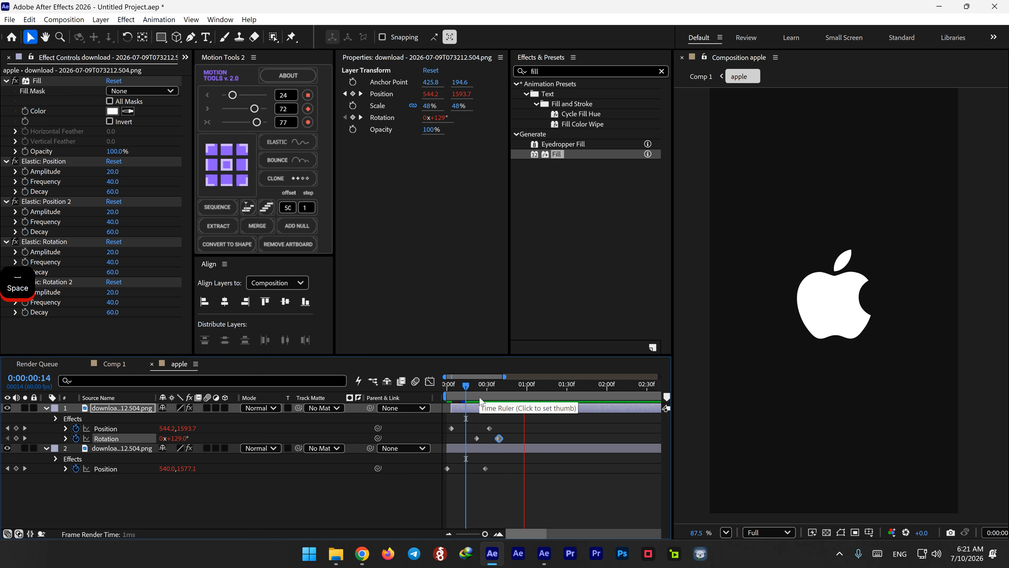
pyautogui.press('space')
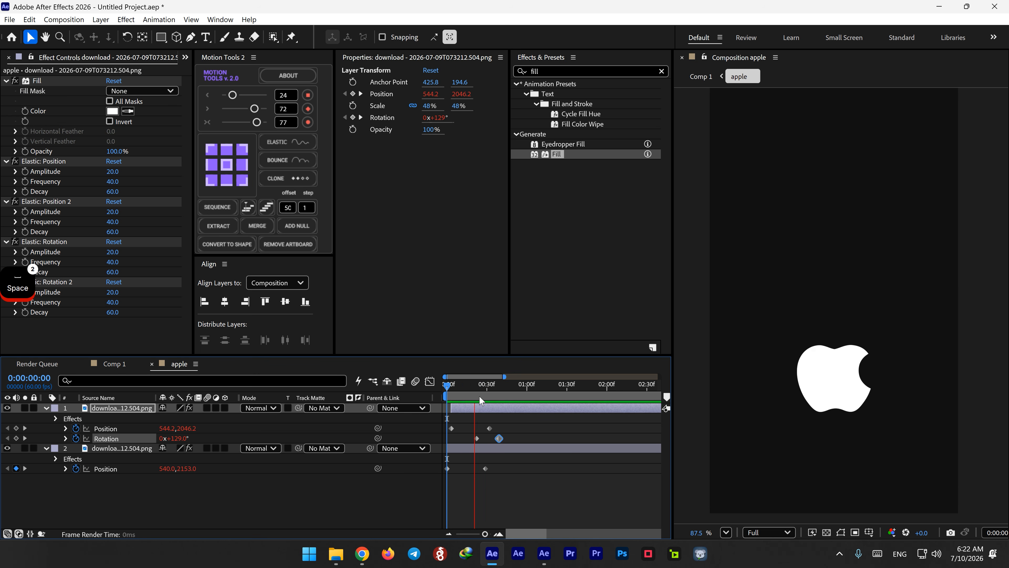
pyautogui.press('space')
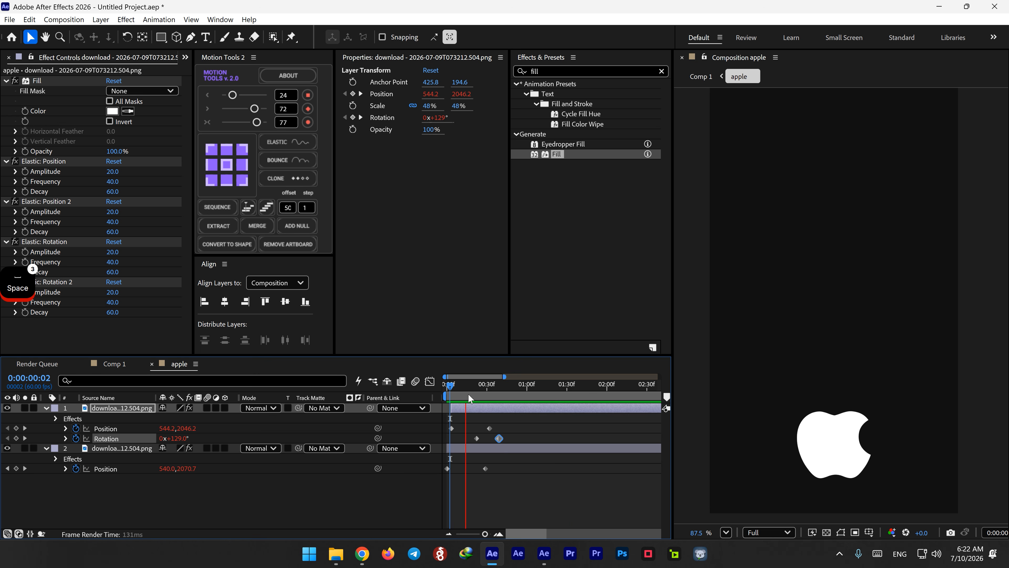
pyautogui.press('space')
pyautogui.press('space')
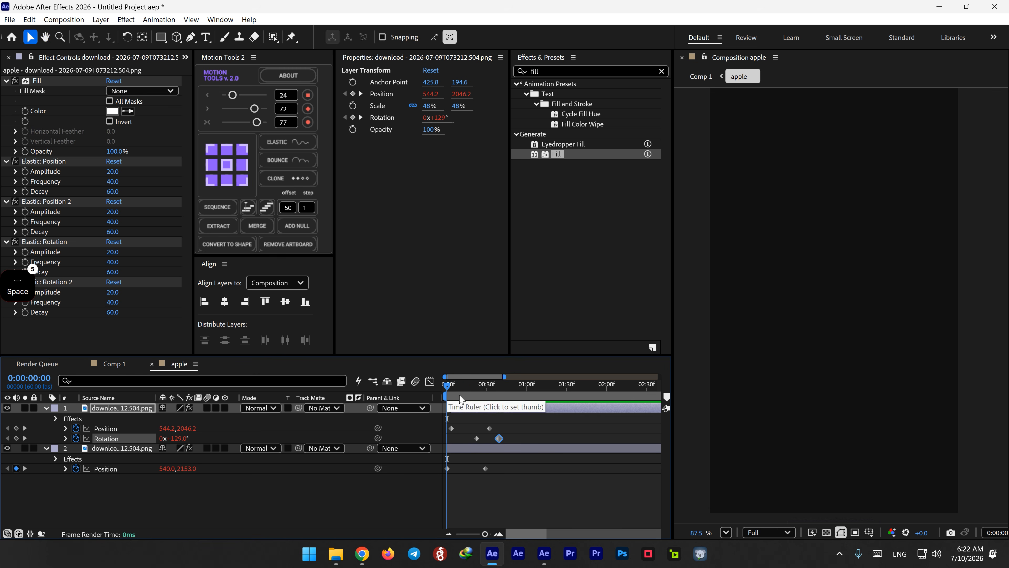
pyautogui.press('space')
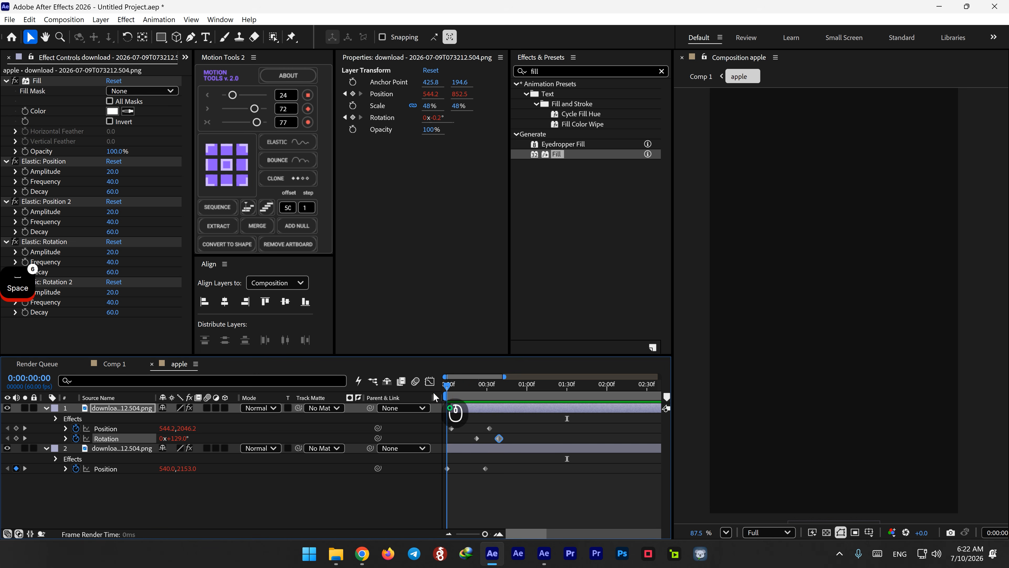
pyautogui.press('space')
pyautogui.press('space')
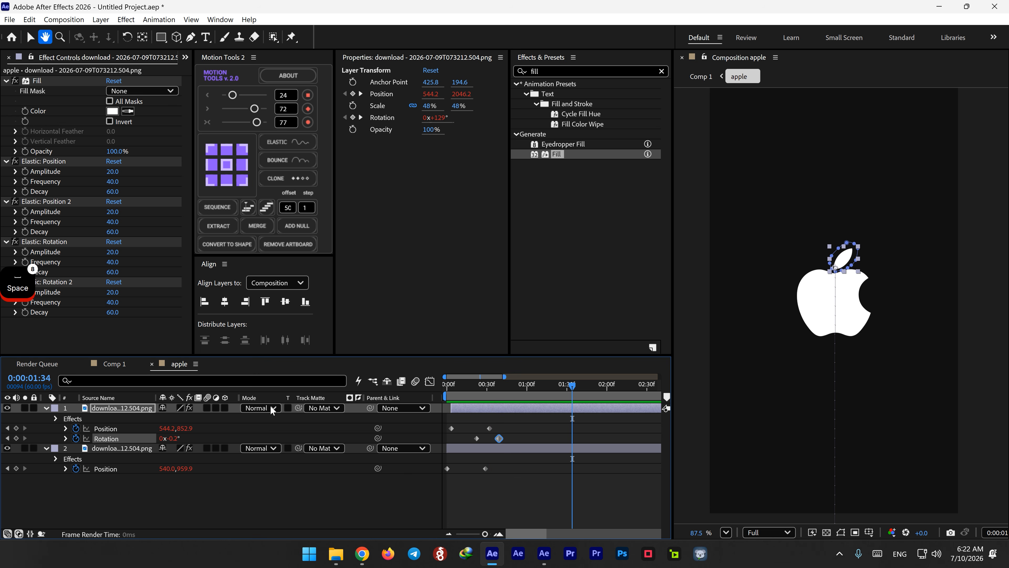
# In Comp 1, add a text layer reading "what" above the apple logo.
pyautogui.click(111, 365)
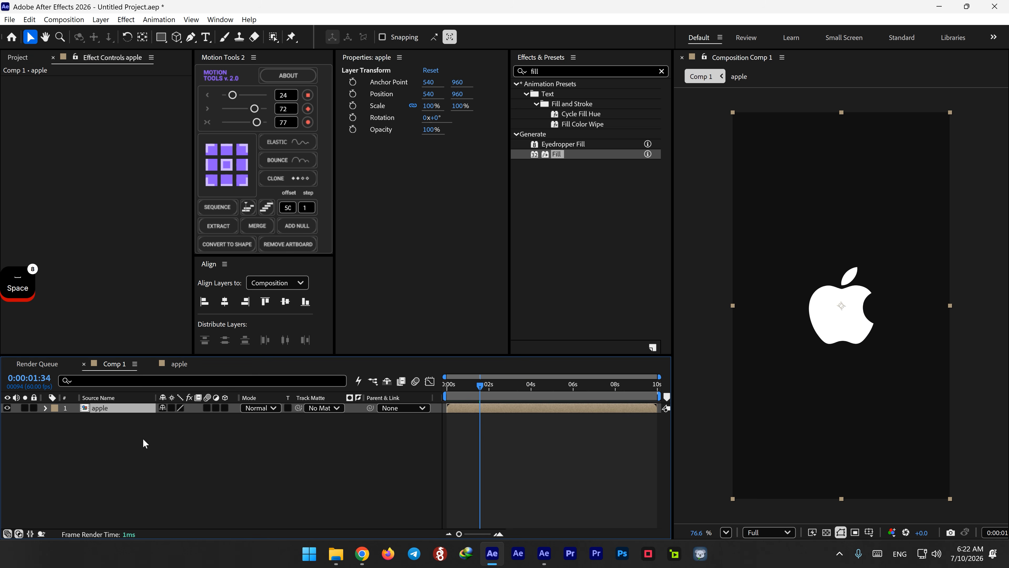
pyautogui.click(205, 41)
pyautogui.click(813, 241)
pyautogui.write('w')
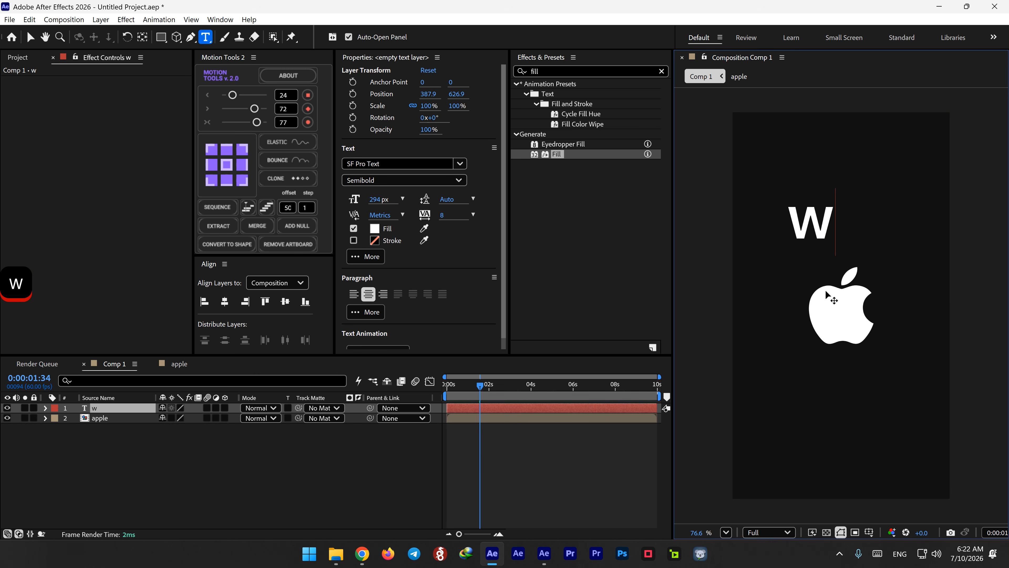
pyautogui.write('hat')
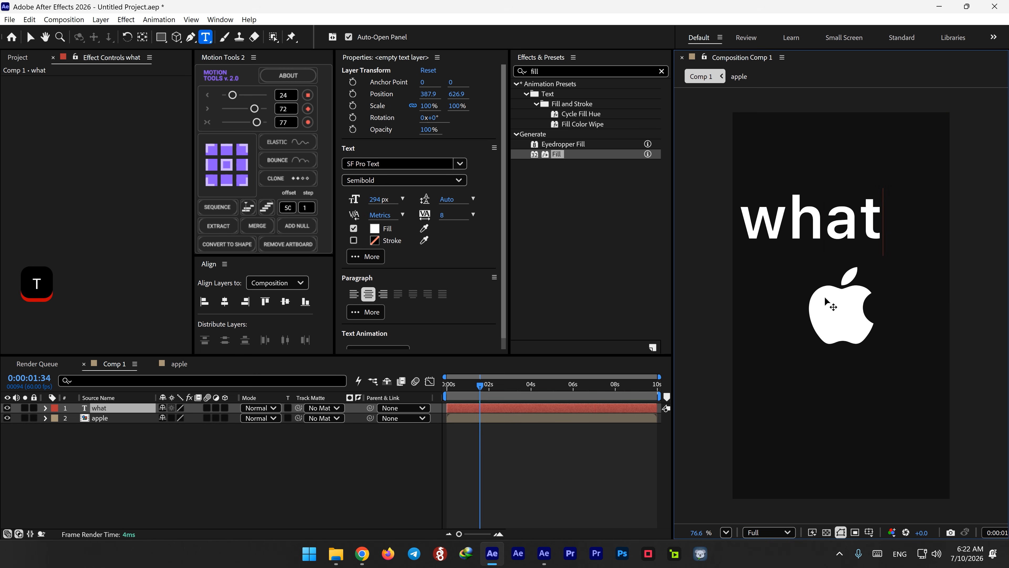
pyautogui.click(338, 469)
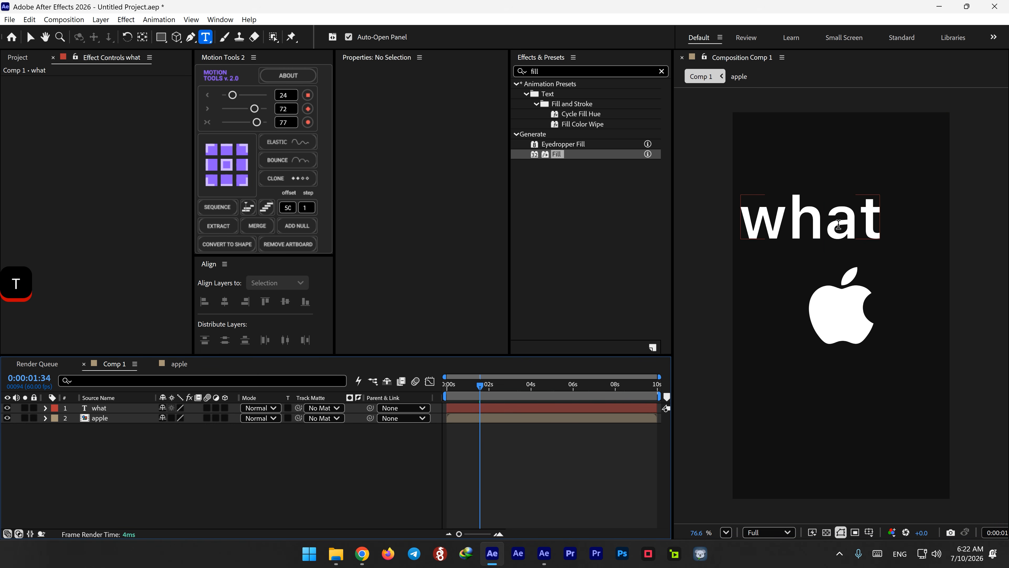
# Center the "what" text horizontally in the composition and place it over the apple's upper part at Y 906.9.
pyautogui.click(31, 40)
pyautogui.click(828, 244)
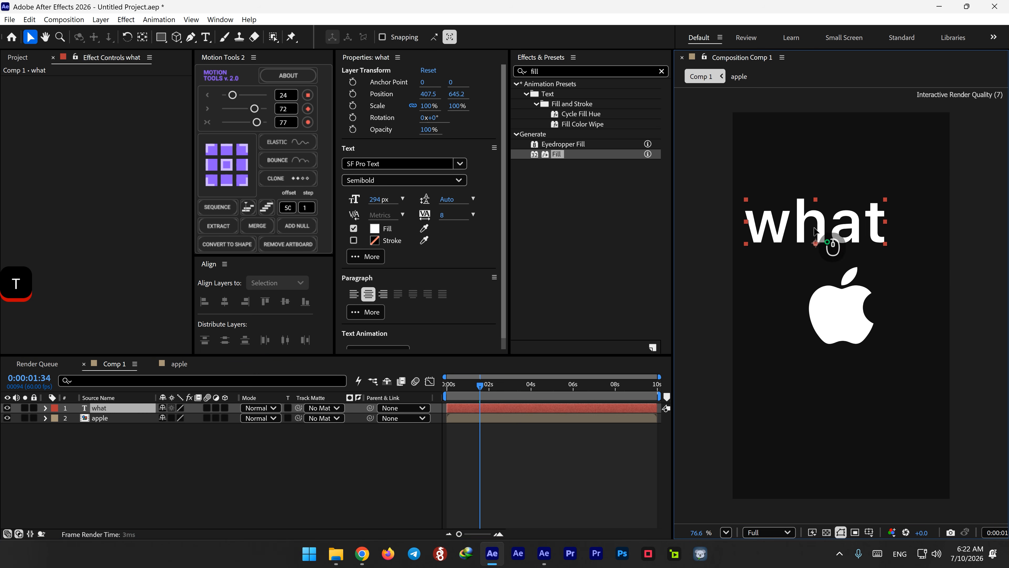
pyautogui.click(224, 301)
pyautogui.click(224, 302)
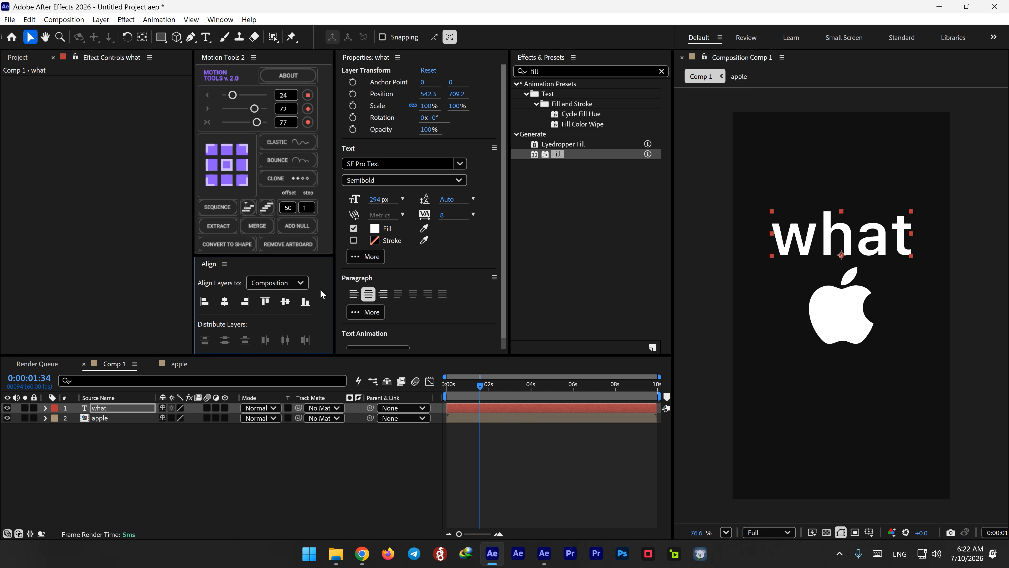
pyautogui.click(285, 302)
pyautogui.moveTo(876, 304)
pyautogui.mouseDown()
pyautogui.moveTo(876, 271)
pyautogui.moveTo(881, 288)
pyautogui.mouseUp()
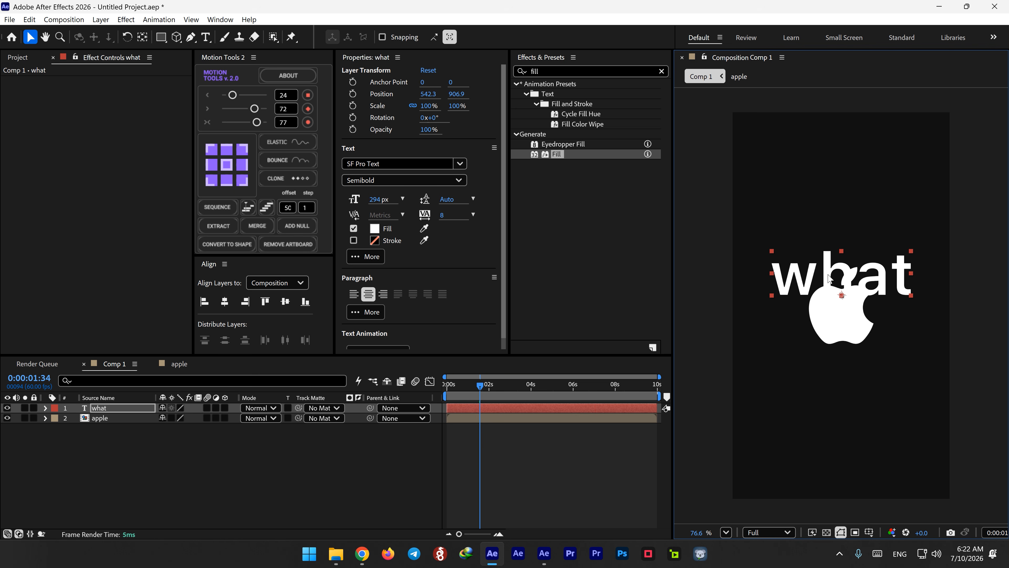
# Duplicate the "what" text layer, place the copy below the original at Y 1185.1, and change its text to "is now".
pyautogui.hotkey('ctrl', 'd')
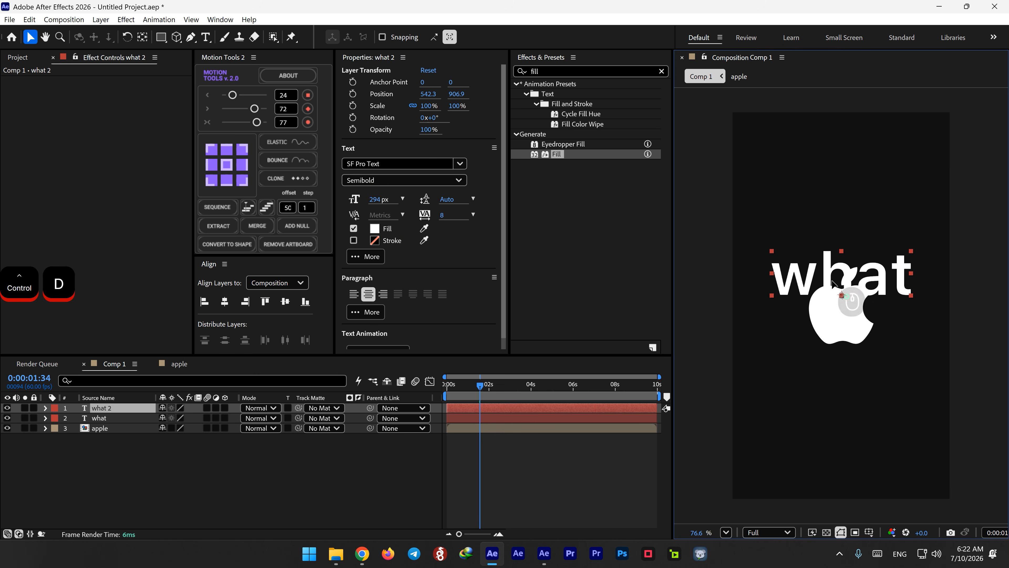
pyautogui.moveTo(833, 268); pyautogui.dragTo(839, 339)
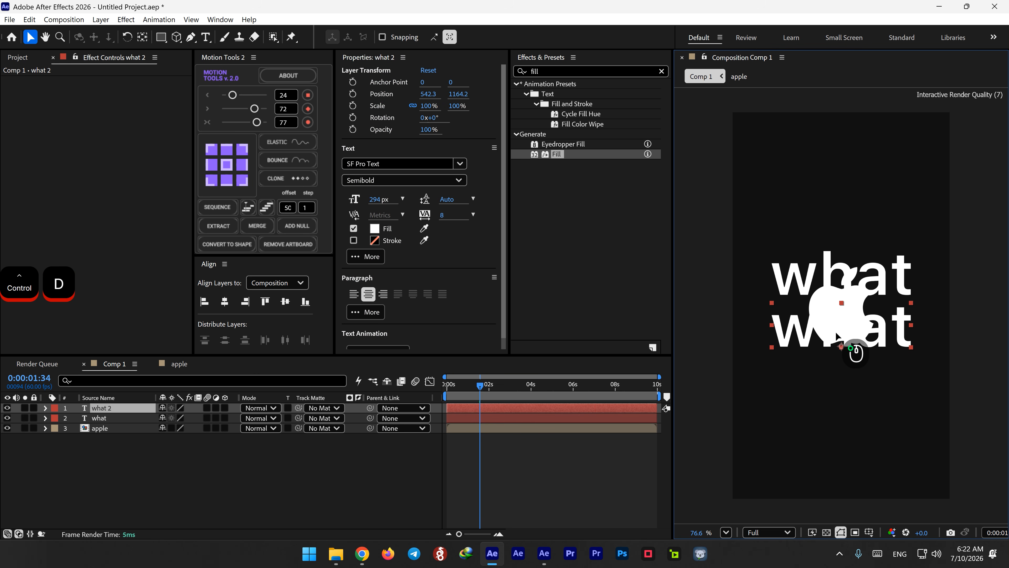
pyautogui.doubleClick(838, 338)
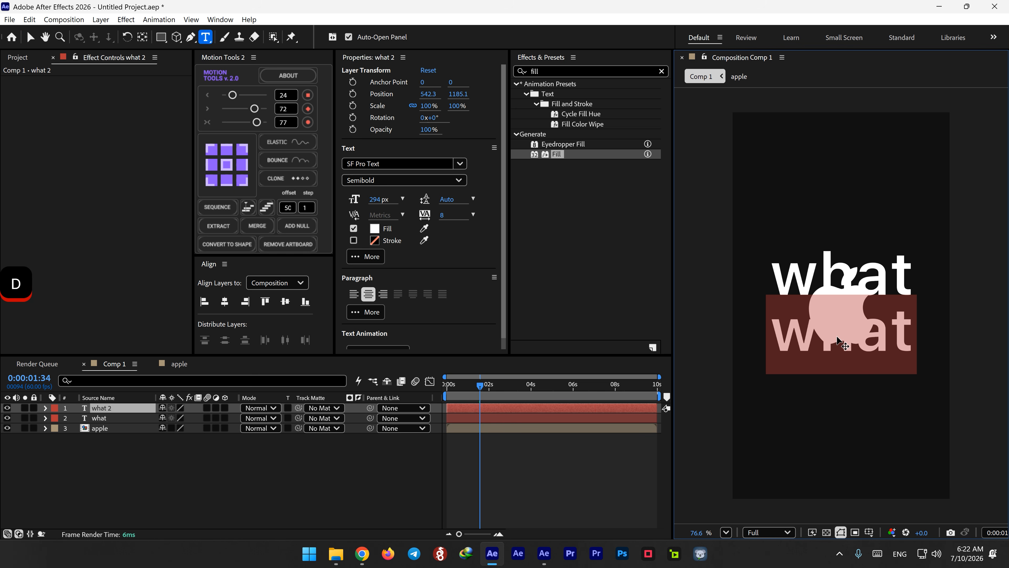
pyautogui.write('is now')
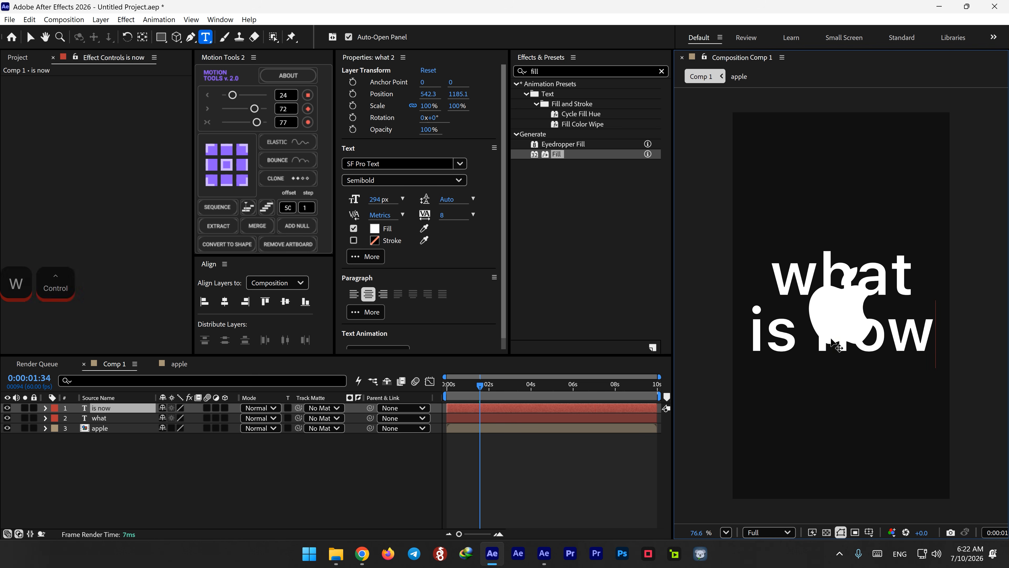
# Reduce the font size of the "is now" text to 219 px.
pyautogui.hotkey('ctrl', 'a')
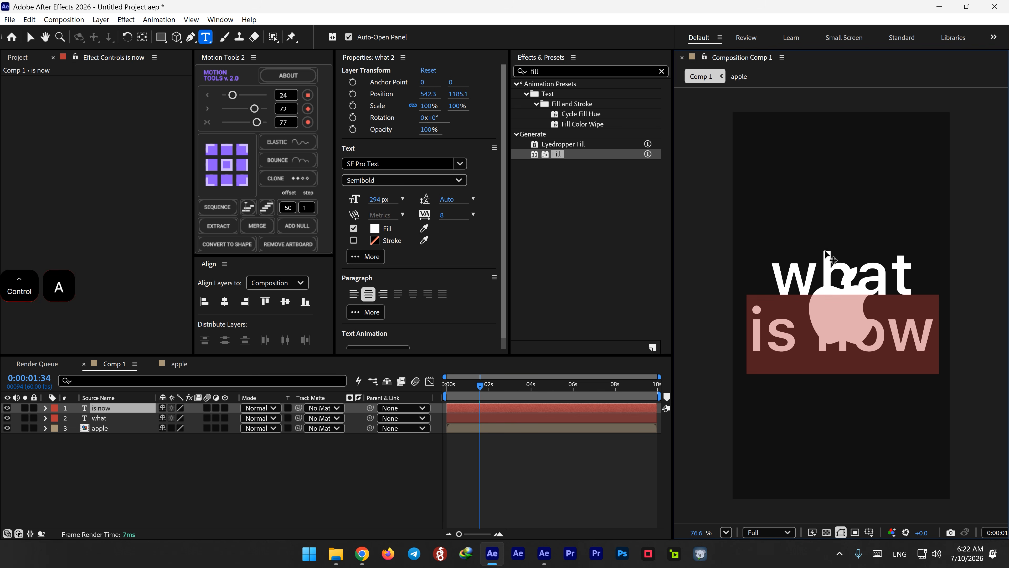
pyautogui.moveTo(376, 200); pyautogui.dragTo(341, 202)
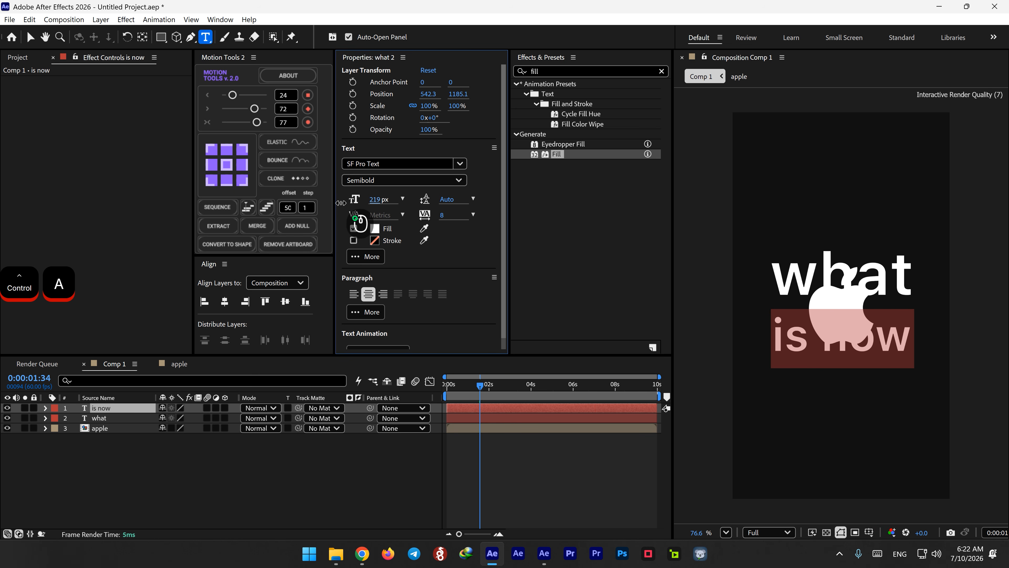
pyautogui.click(383, 514)
# Show the rulers and place two vertical guides along the outer edges of the word "what".
pyautogui.hotkey('ctrl', 'r')
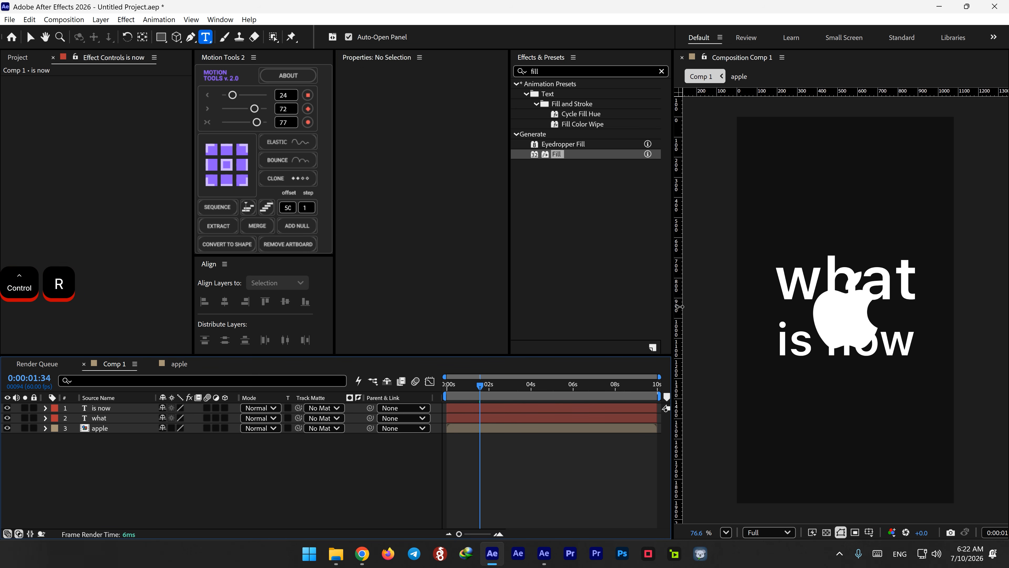
pyautogui.moveTo(679, 306); pyautogui.dragTo(688, 305)
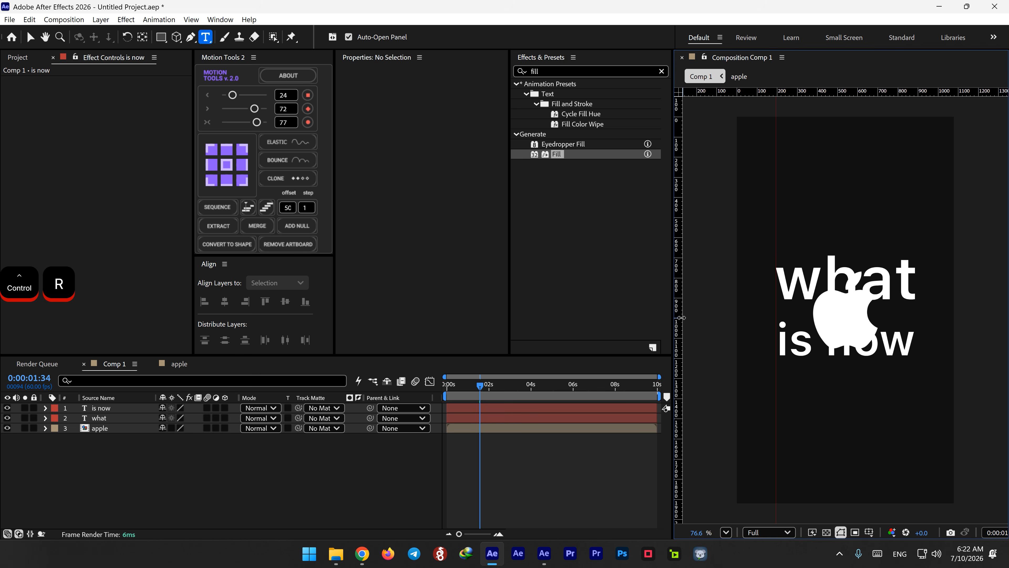
pyautogui.moveTo(681, 318); pyautogui.dragTo(915, 326)
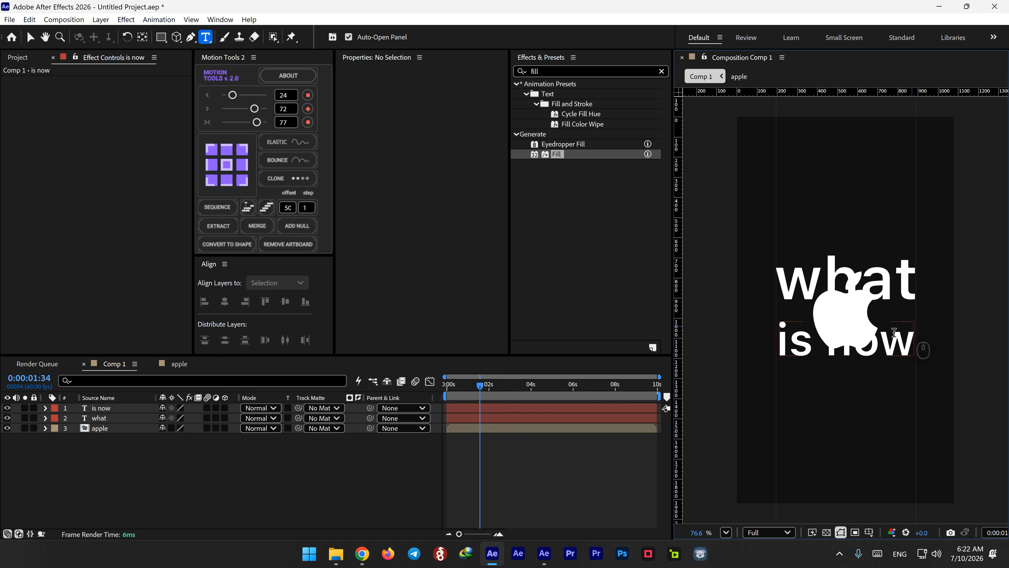
# Fit the "is now" text between the two guides with a 227 px font size and Position 538, 1186.4.
pyautogui.click(119, 408)
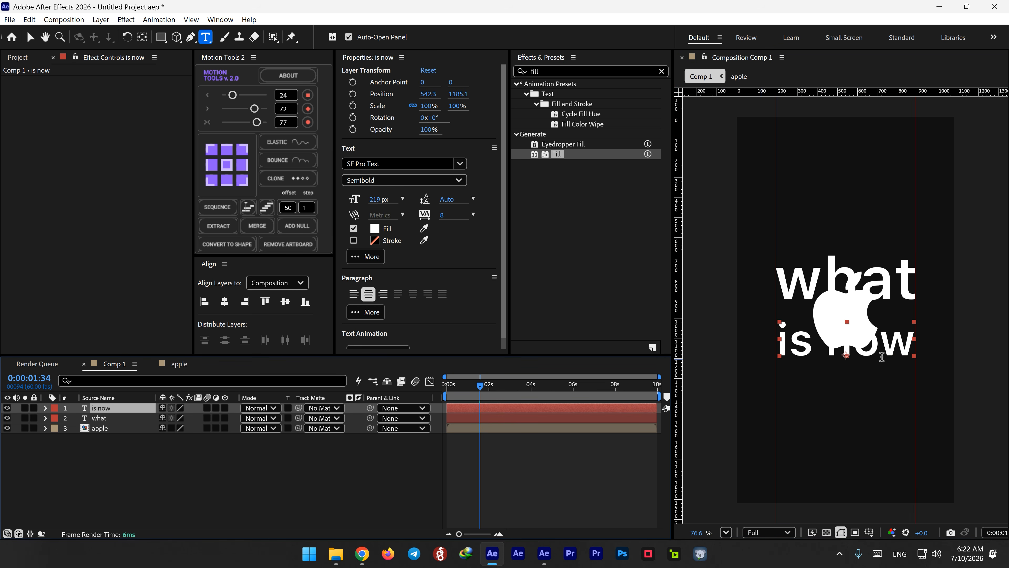
pyautogui.press('v')
pyautogui.moveTo(894, 365); pyautogui.dragTo(889, 366)
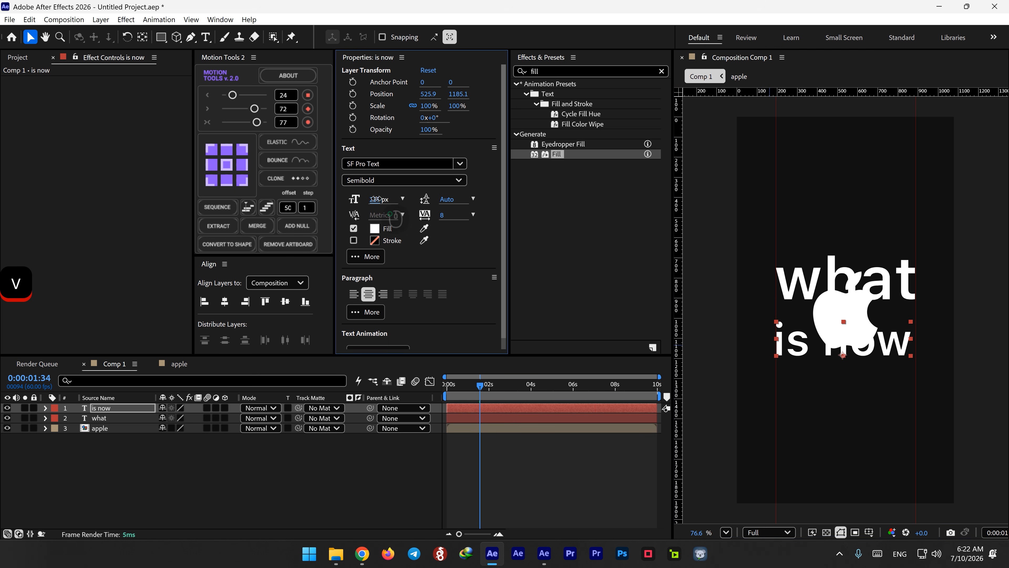
pyautogui.moveTo(862, 352); pyautogui.dragTo(867, 352)
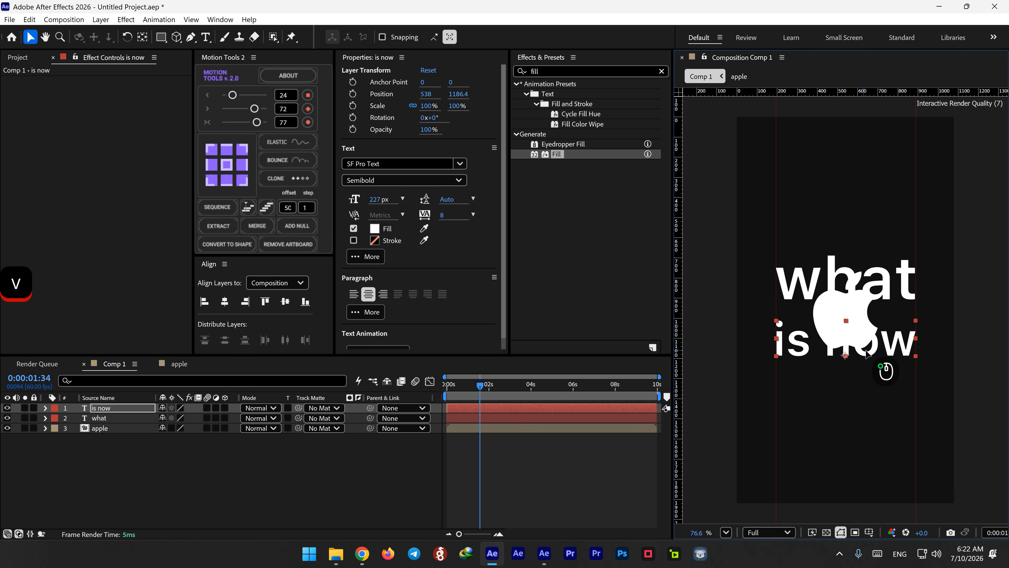
# Hide the "is now" layer, duplicate the "what" layer, and set the apple layer as track matte for both "what" layers.
pyautogui.click(7, 408)
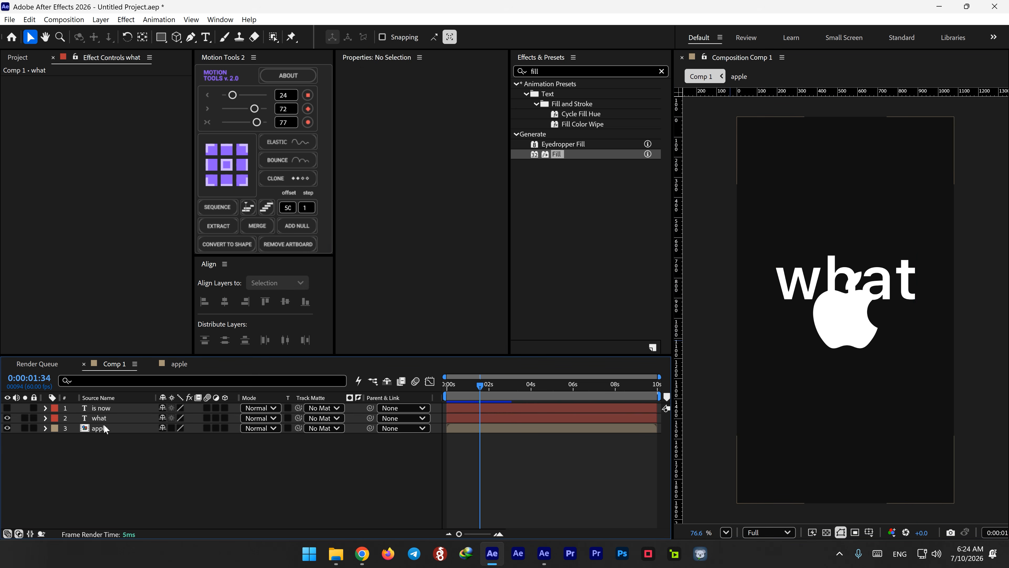
pyautogui.click(99, 418)
pyautogui.press('ctrl')
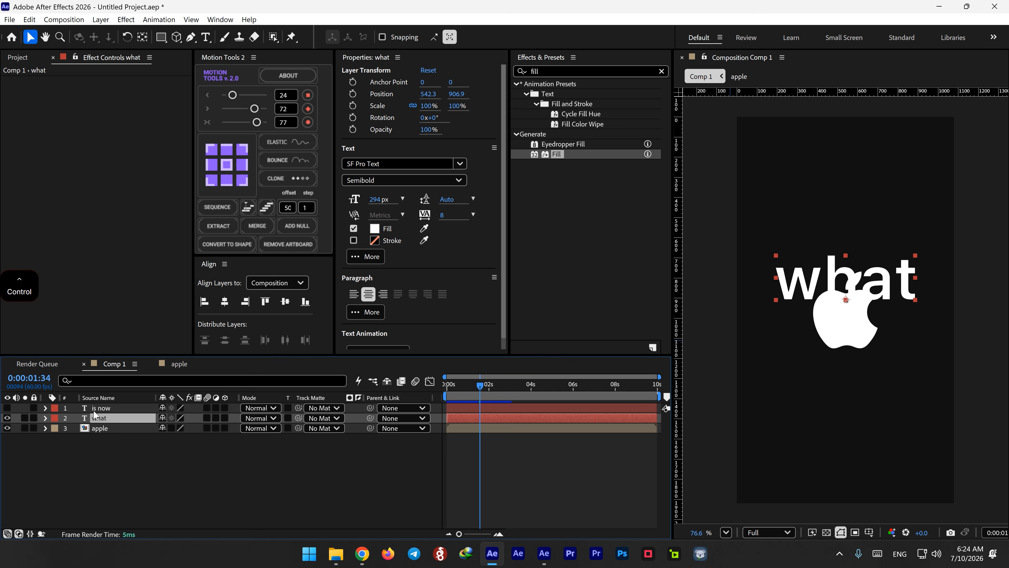
pyautogui.hotkey('ctrl', 'd')
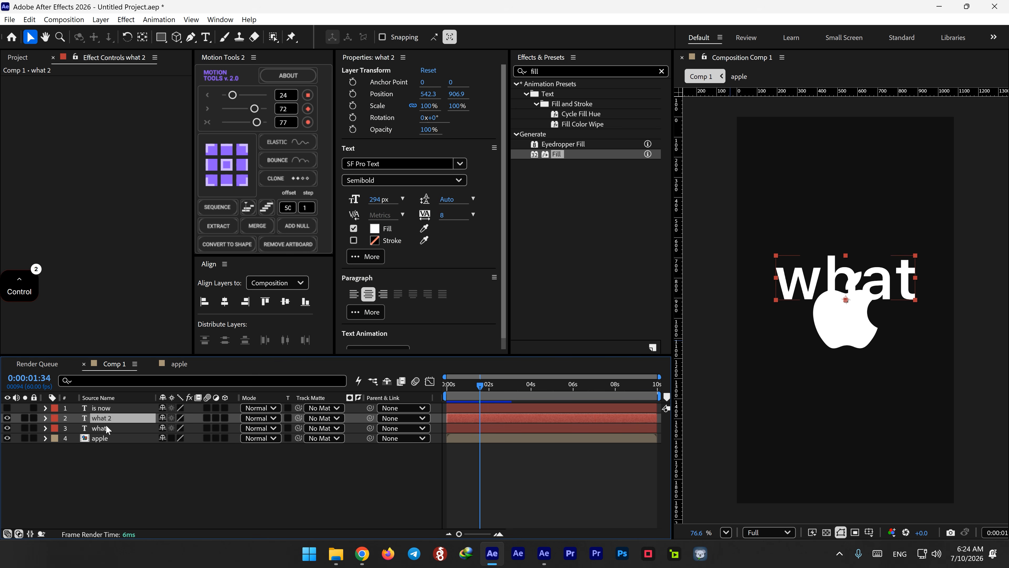
pyautogui.keyDown('ctrl'); pyautogui.click(109, 428); pyautogui.keyUp('ctrl')
pyautogui.moveTo(298, 428); pyautogui.dragTo(100, 441)
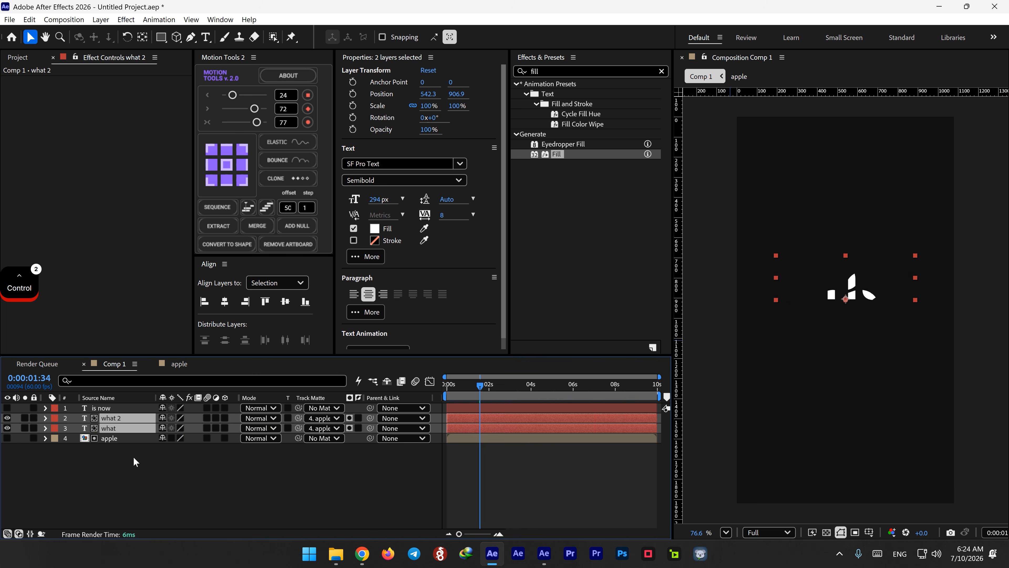
# Invert the track matte of the original "what" layer and turn the apple layer's visibility back on.
pyautogui.click(346, 463)
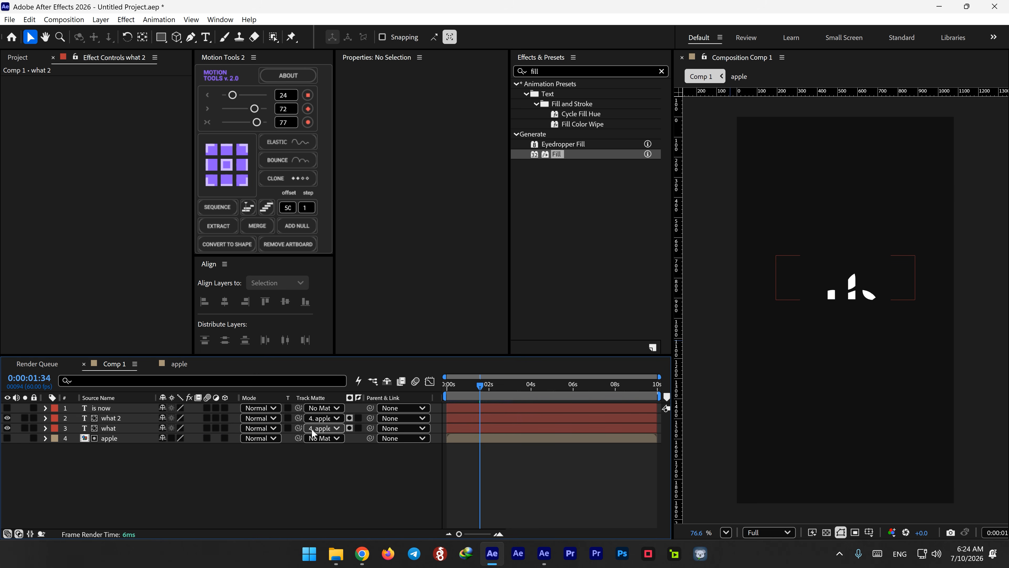
pyautogui.click(358, 428)
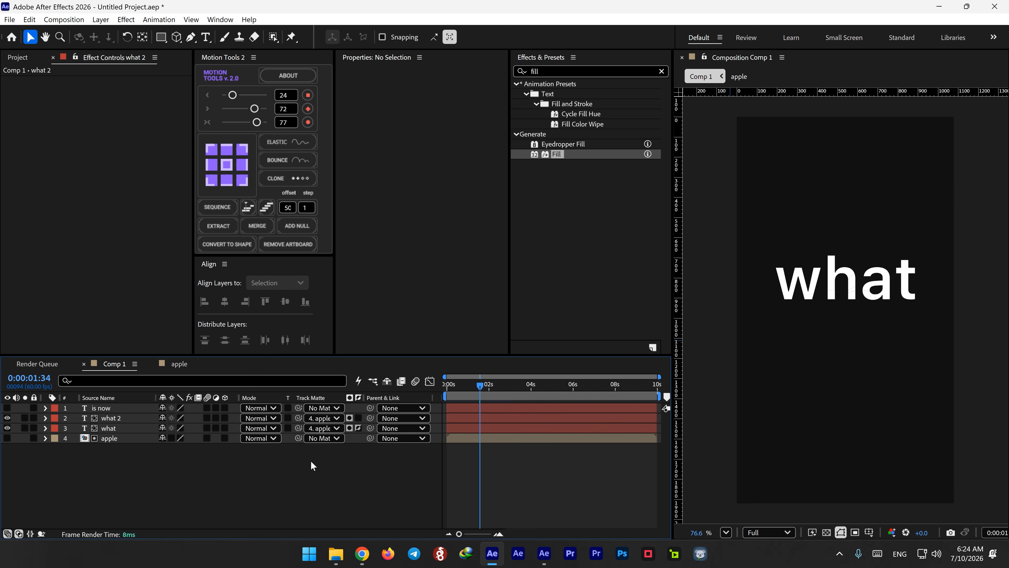
pyautogui.click(8, 438)
# Change the fill color of the duplicate "what 2" text to black.
pyautogui.click(110, 419)
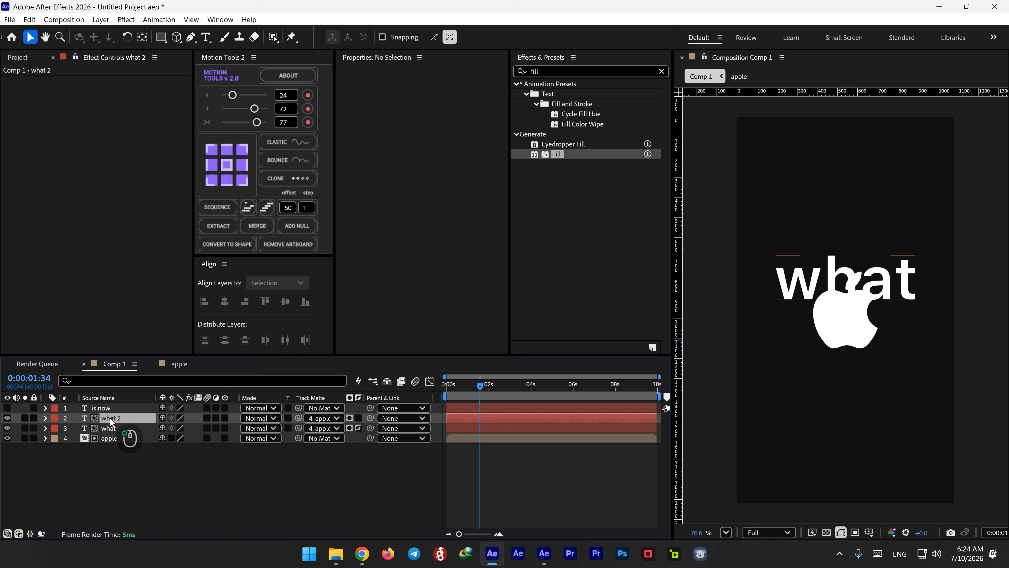
pyautogui.click(374, 228)
pyautogui.moveTo(394, 244); pyautogui.dragTo(289, 354)
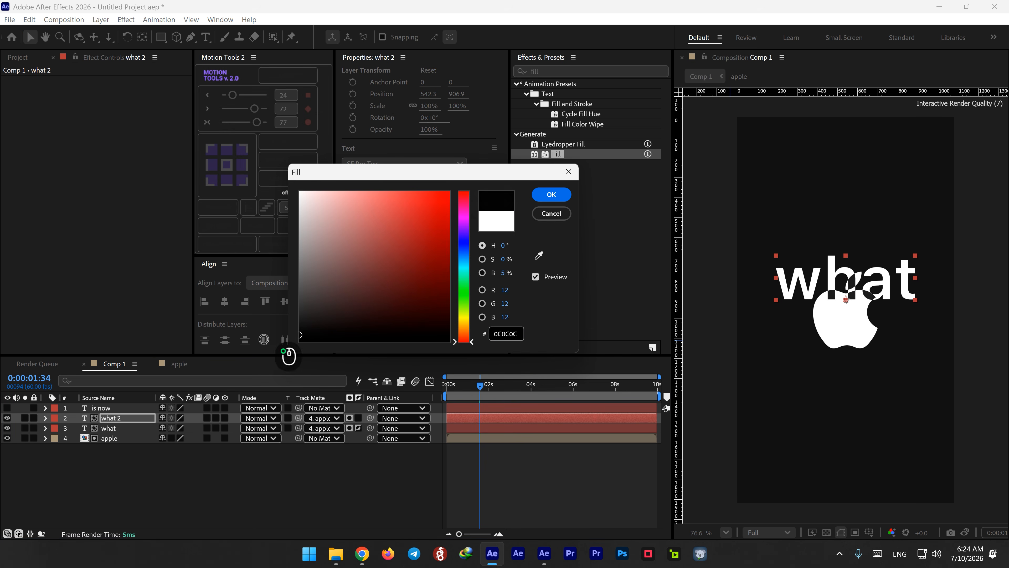
pyautogui.click(552, 197)
# Lower both "what" text layers together to Y 939.9.
pyautogui.keyDown('ctrl'); pyautogui.click(127, 428); pyautogui.keyUp('ctrl')
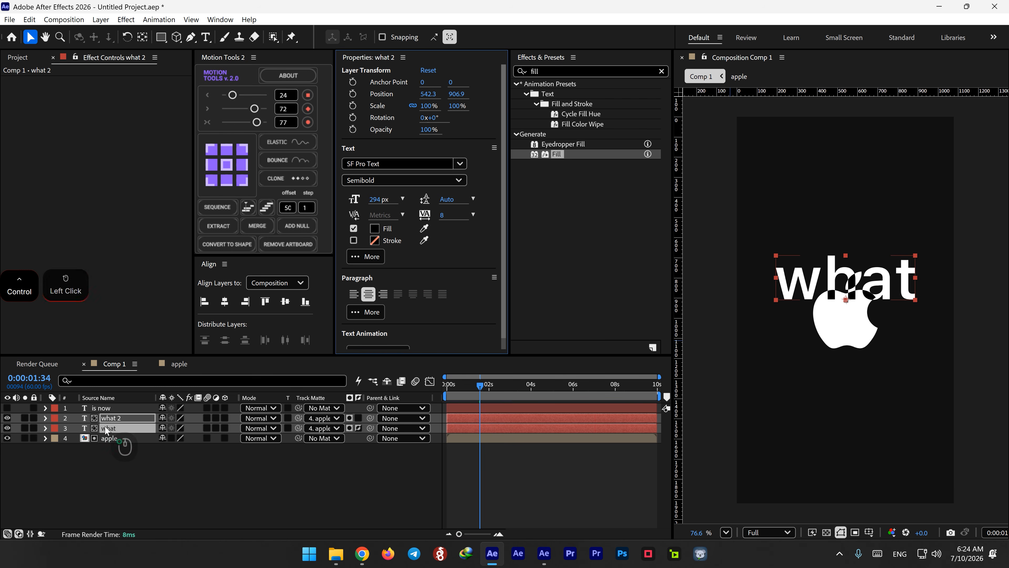
pyautogui.press('p')
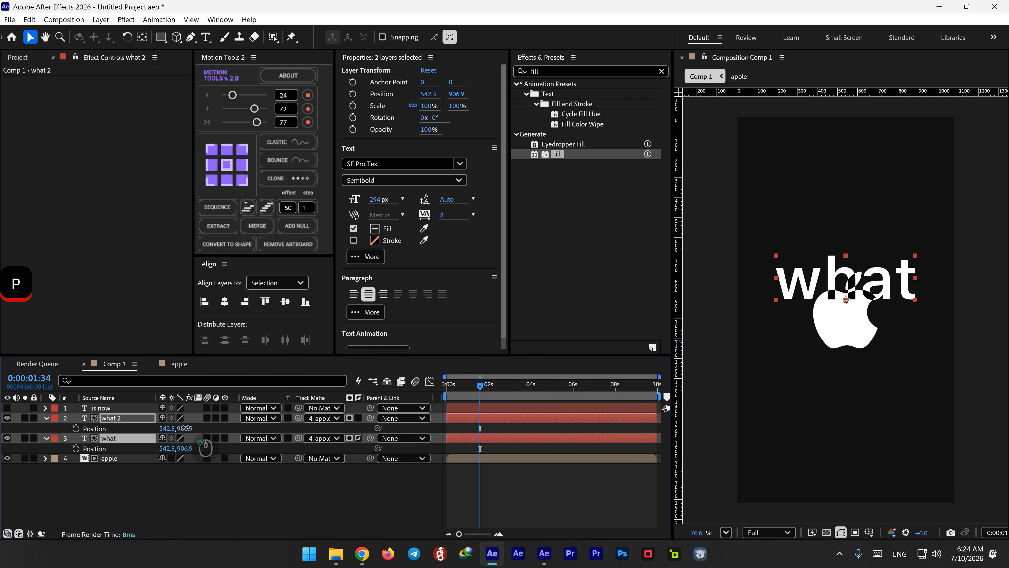
pyautogui.moveTo(187, 448); pyautogui.dragTo(231, 443)
# Duplicate the "is now" layer, matte both copies with the apple layer, and invert the matte of the original.
pyautogui.click(106, 408)
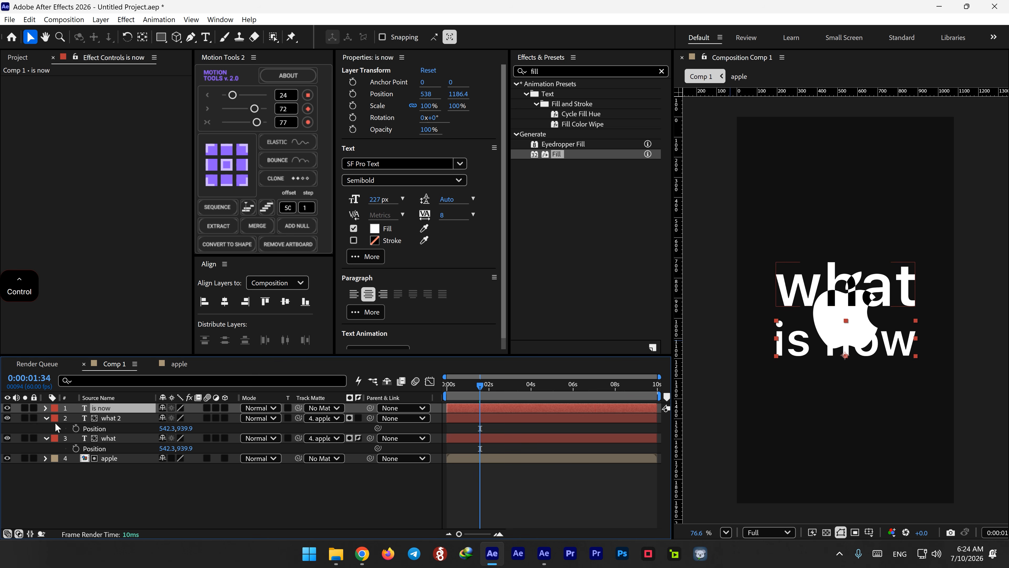
pyautogui.hotkey('ctrl', 'd')
pyautogui.keyDown('ctrl'); pyautogui.click(151, 419); pyautogui.keyUp('ctrl')
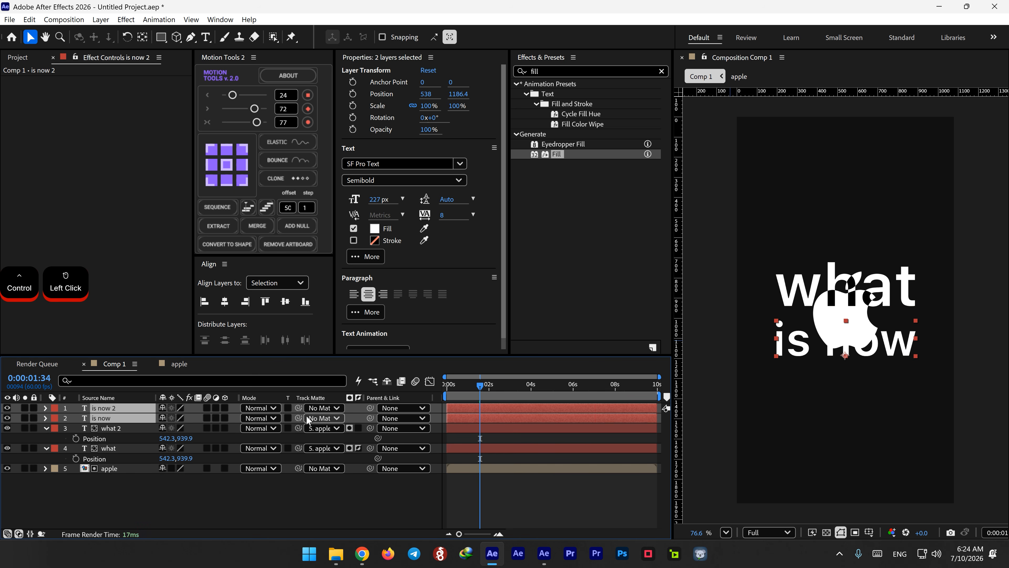
pyautogui.moveTo(298, 417); pyautogui.dragTo(119, 468)
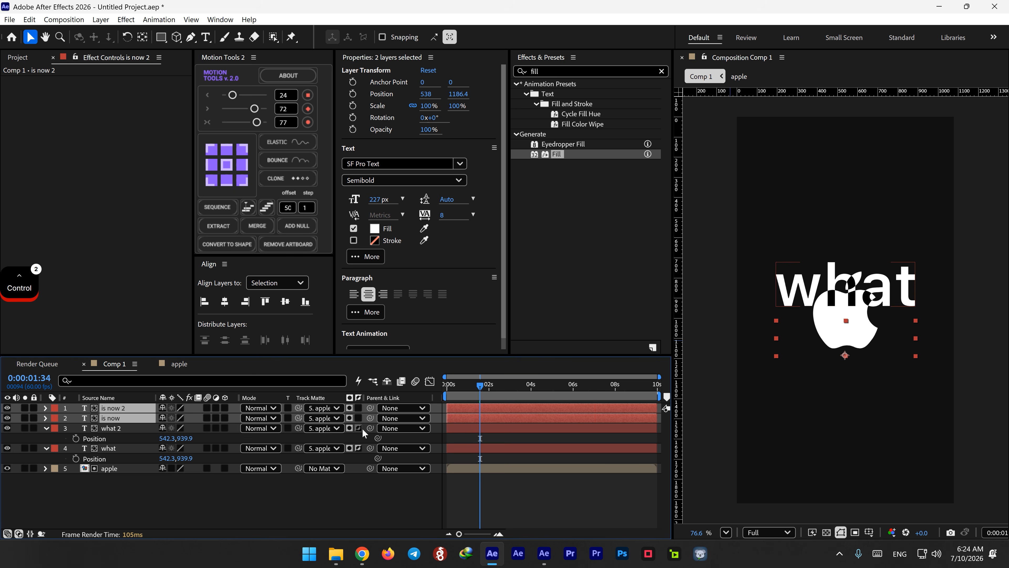
pyautogui.click(363, 437)
pyautogui.click(358, 418)
# Change the fill color of the duplicate "is now 2" text to black, 000000.
pyautogui.click(121, 409)
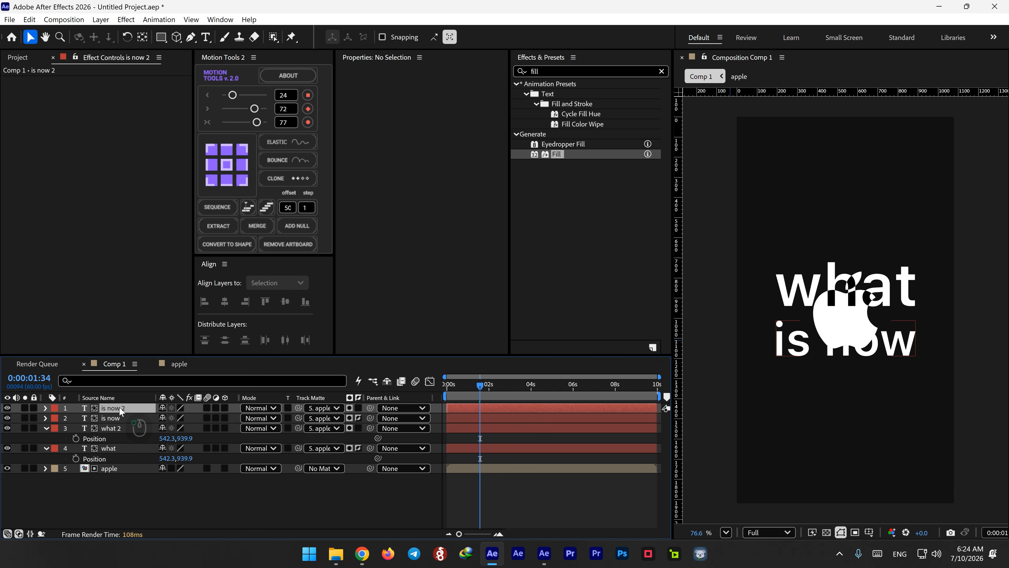
pyautogui.click(376, 235)
pyautogui.moveTo(383, 232); pyautogui.dragTo(272, 392)
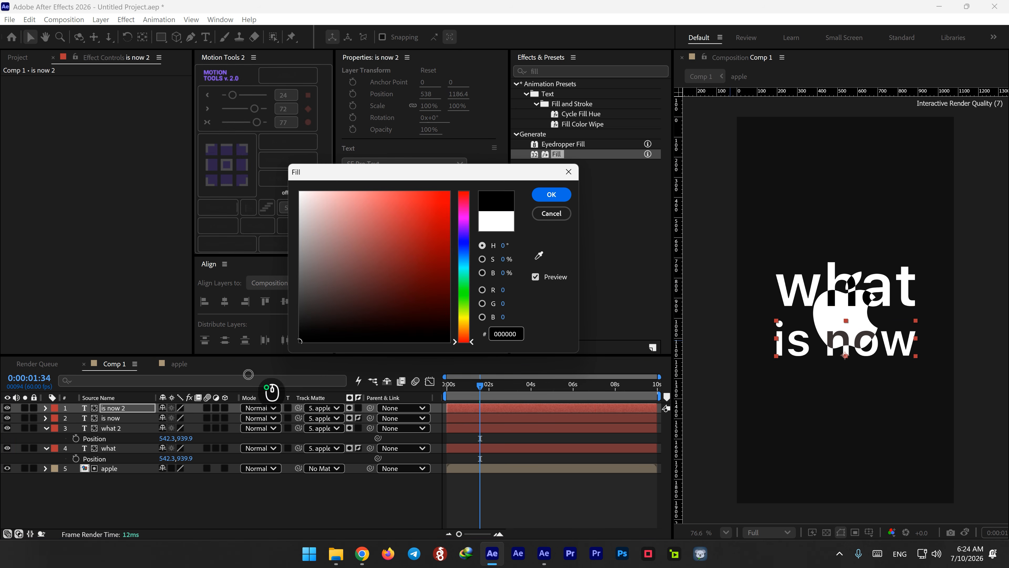
pyautogui.click(552, 196)
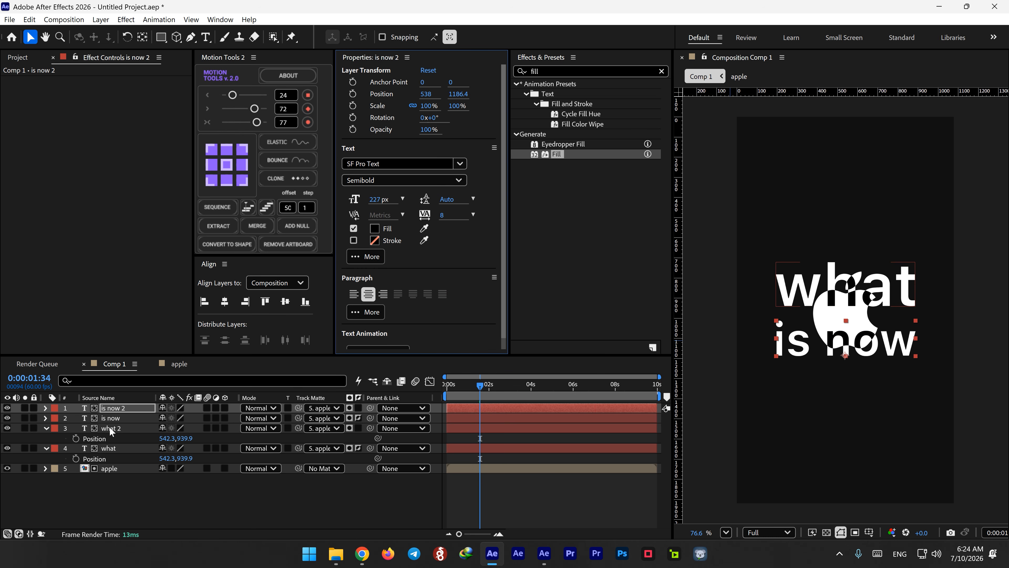
# Add Position keyframes to all four text layers at 0:00:00:46 and shift them to just before the 2-second mark.
pyautogui.keyDown('shift'); pyautogui.click(110, 448); pyautogui.keyUp('shift')
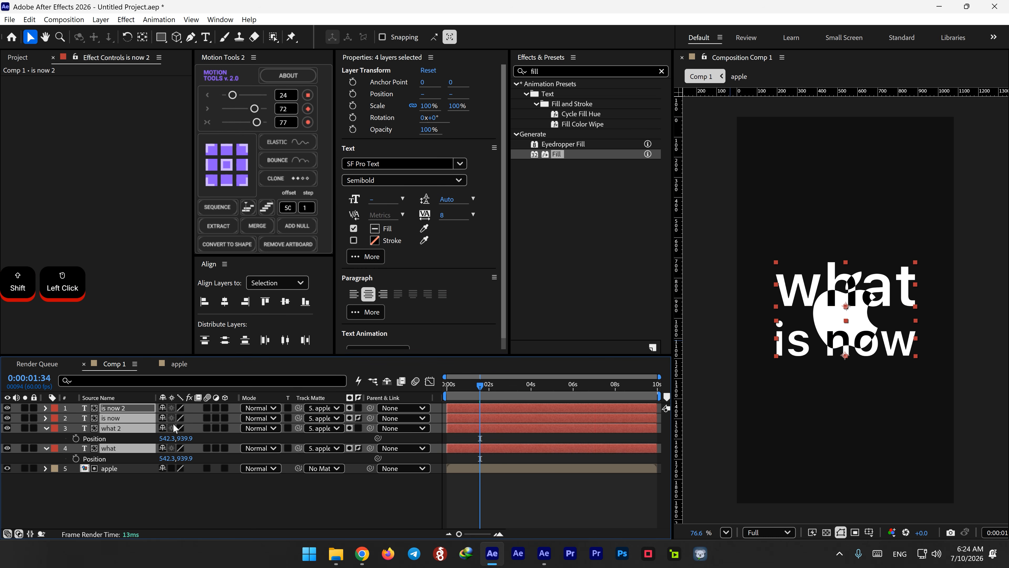
pyautogui.press('p')
pyautogui.moveTo(469, 392); pyautogui.dragTo(463, 394)
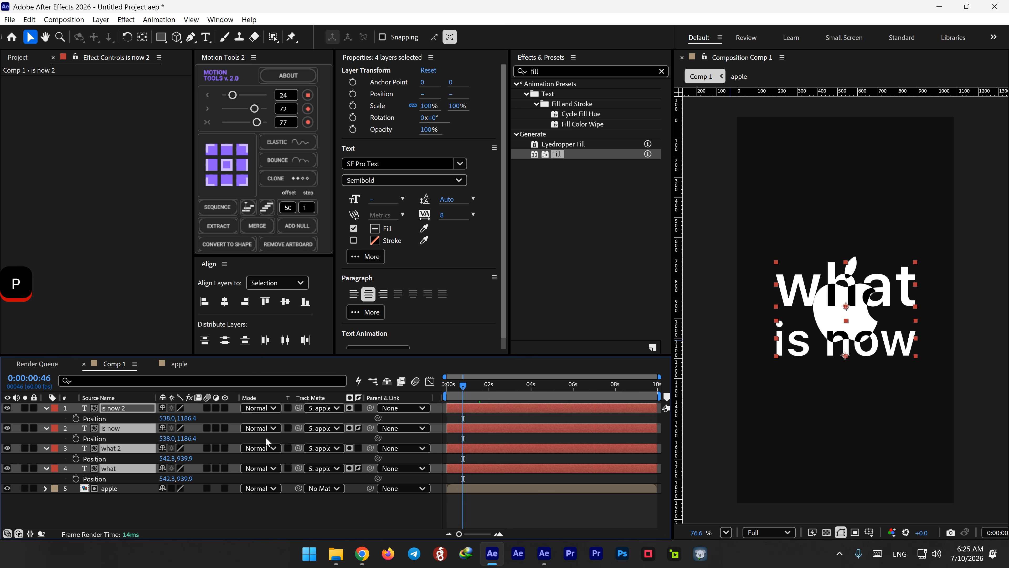
pyautogui.click(76, 418)
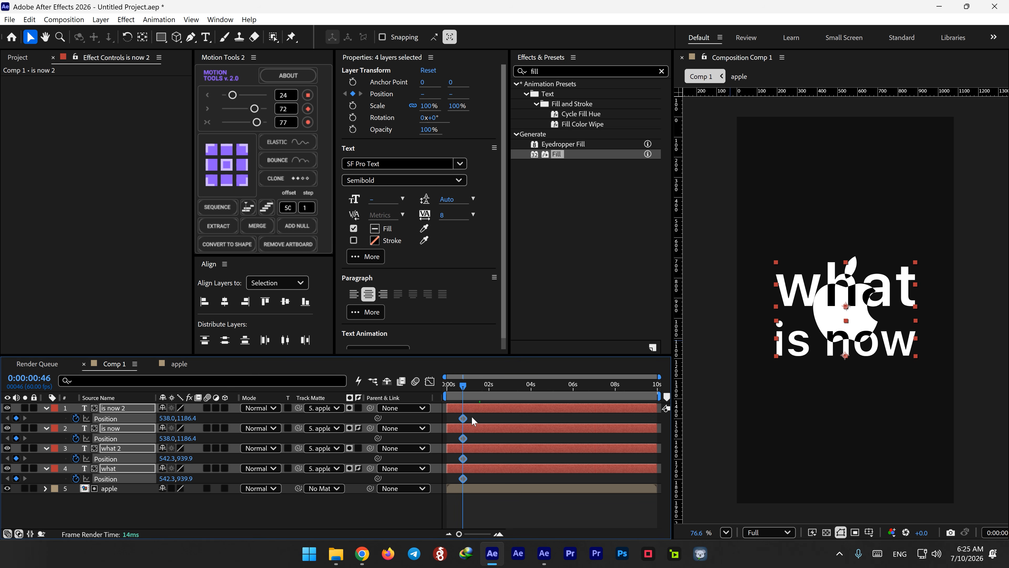
pyautogui.moveTo(464, 421); pyautogui.dragTo(485, 431)
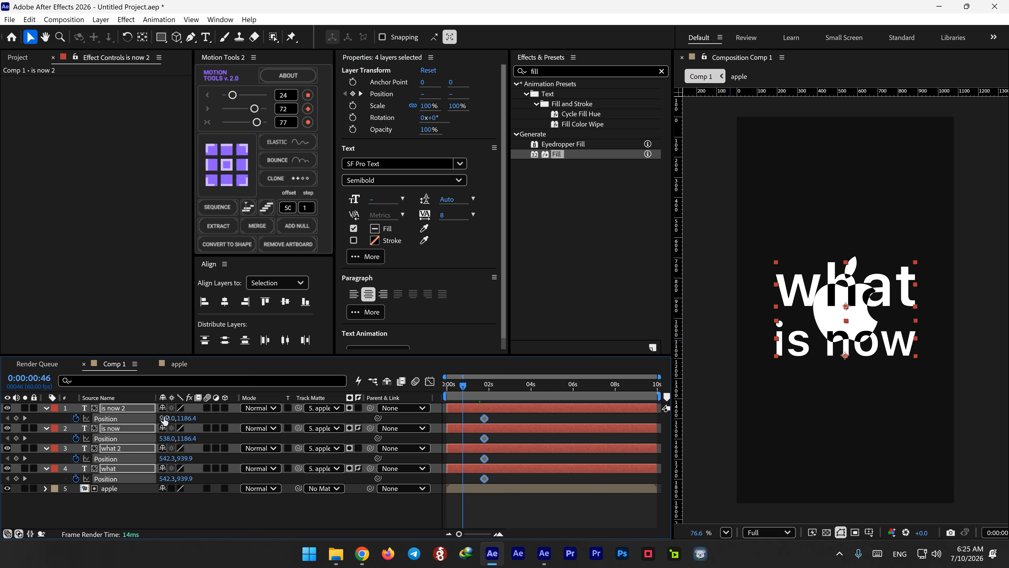
# At 0:00:00:46, move all four text layers below the frame, to Y 2468.4 and 2221.9, and preview the rise from the start.
pyautogui.moveTo(195, 418); pyautogui.dragTo(904, 468)
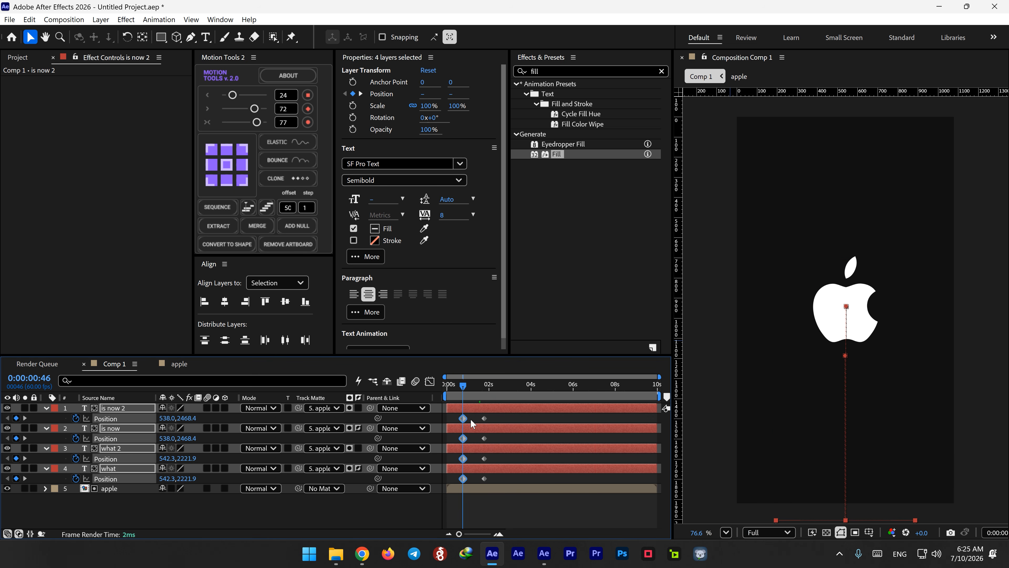
pyautogui.moveTo(493, 414); pyautogui.dragTo(459, 481)
pyautogui.moveTo(461, 386); pyautogui.dragTo(439, 393)
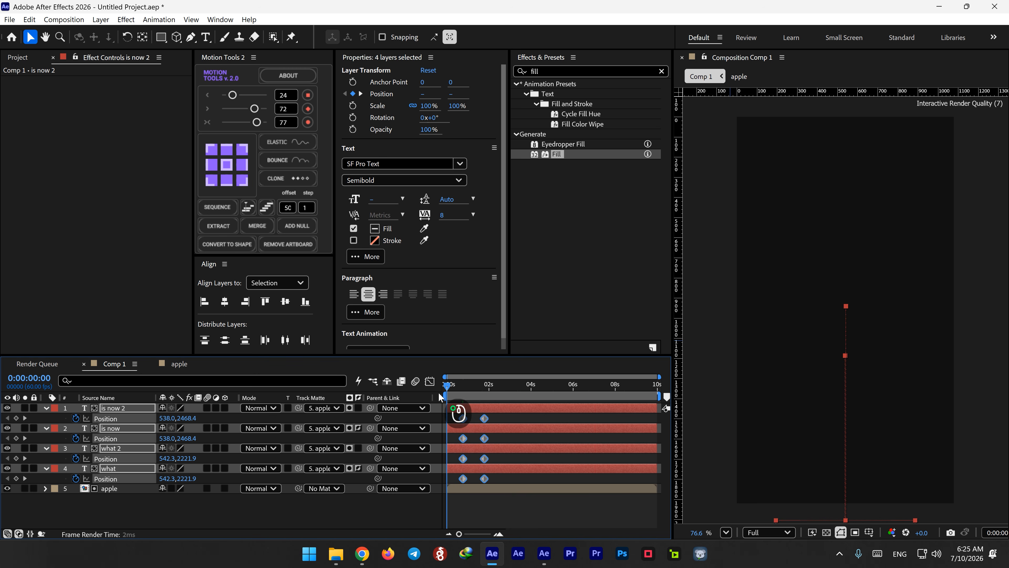
pyautogui.press('space')
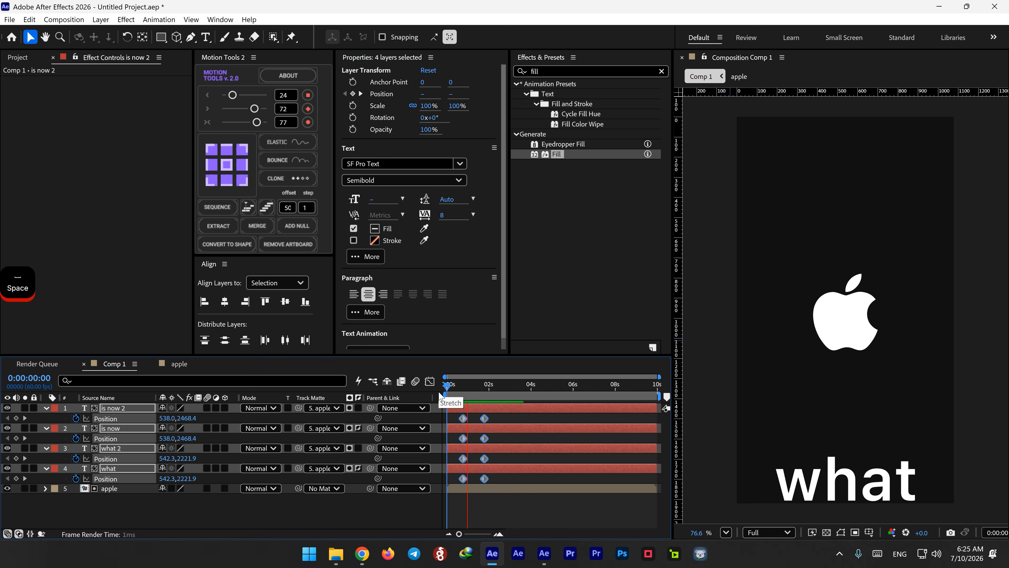
# Apply Easy Ease to the Position keyframes of all four text layers.
pyautogui.press('space')
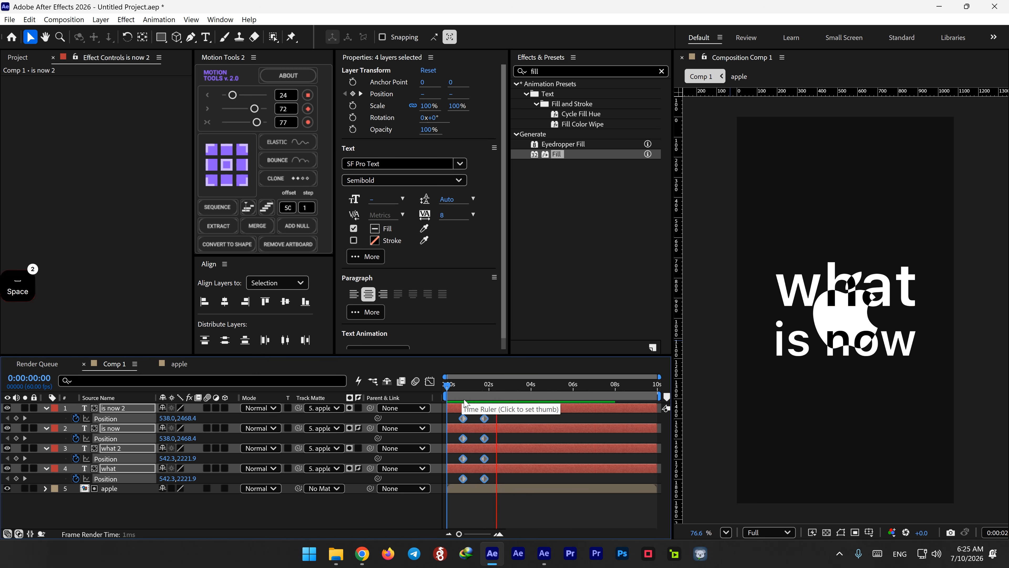
pyautogui.moveTo(467, 389); pyautogui.dragTo(475, 395)
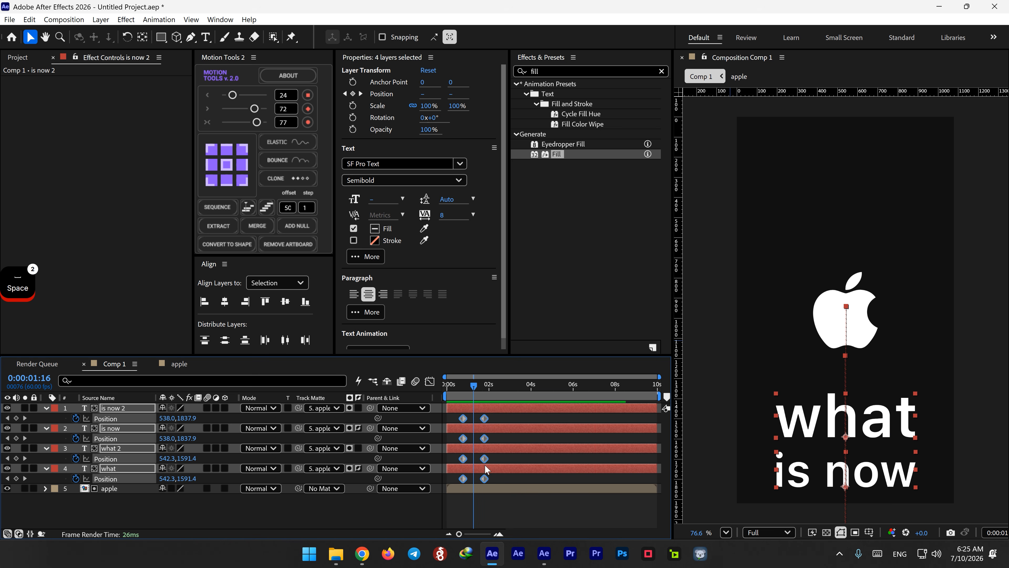
pyautogui.rightClick(464, 419)
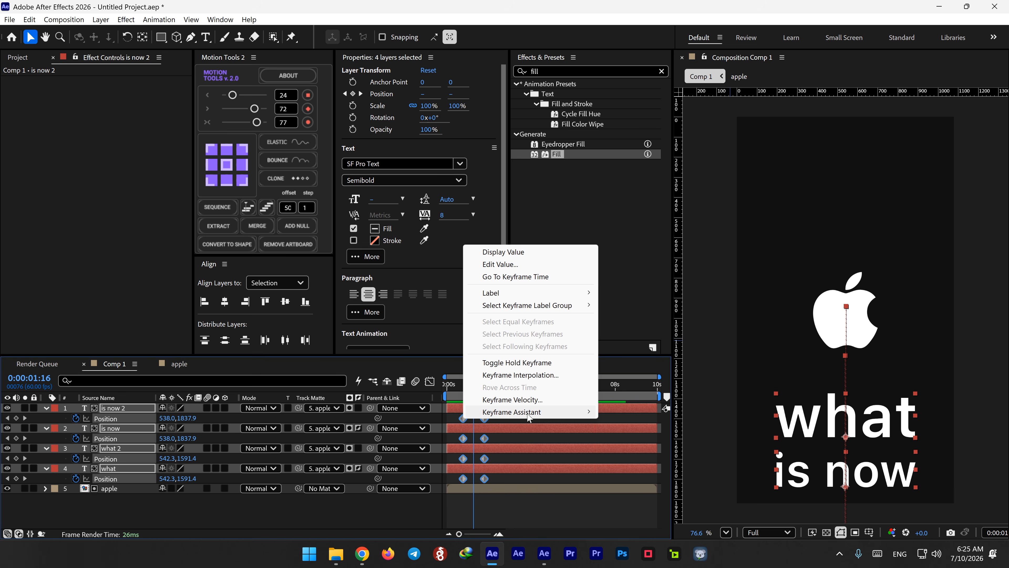
pyautogui.moveTo(529, 412)
pyautogui.click(636, 293)
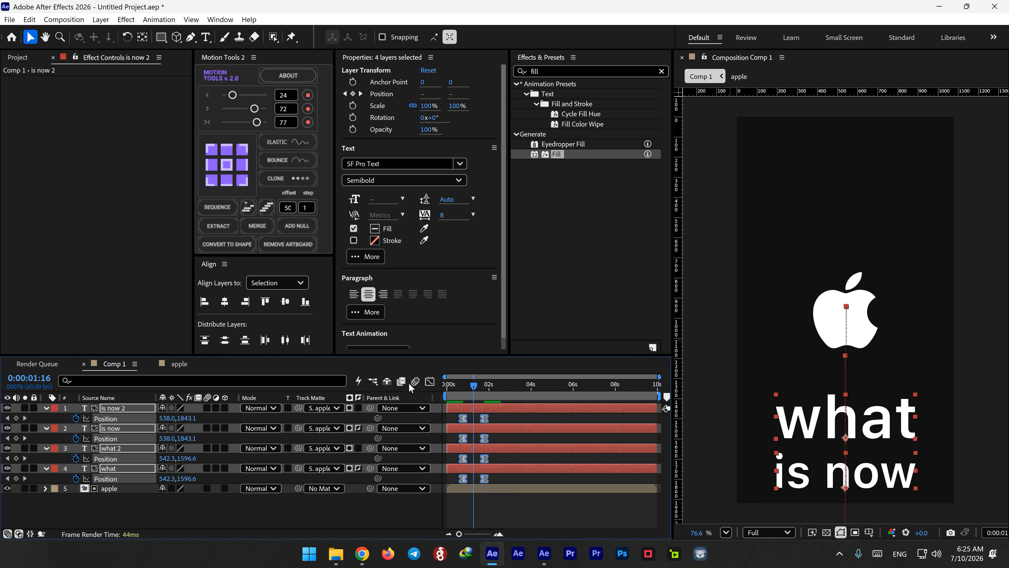
# Shape the text layers' Position speed graph to peak early with a long slow-down, and preview the rise from the start.
pyautogui.click(430, 382)
pyautogui.moveTo(461, 533); pyautogui.dragTo(484, 533)
pyautogui.moveTo(604, 484); pyautogui.dragTo(509, 495)
pyautogui.click(502, 499)
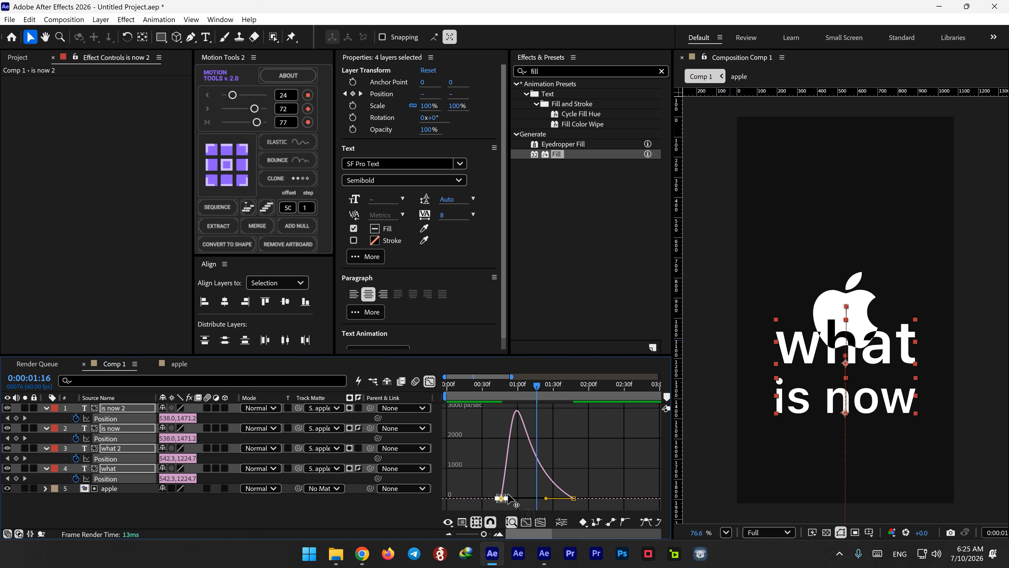
pyautogui.click(428, 383)
pyautogui.moveTo(487, 391); pyautogui.dragTo(428, 394)
pyautogui.press('space')
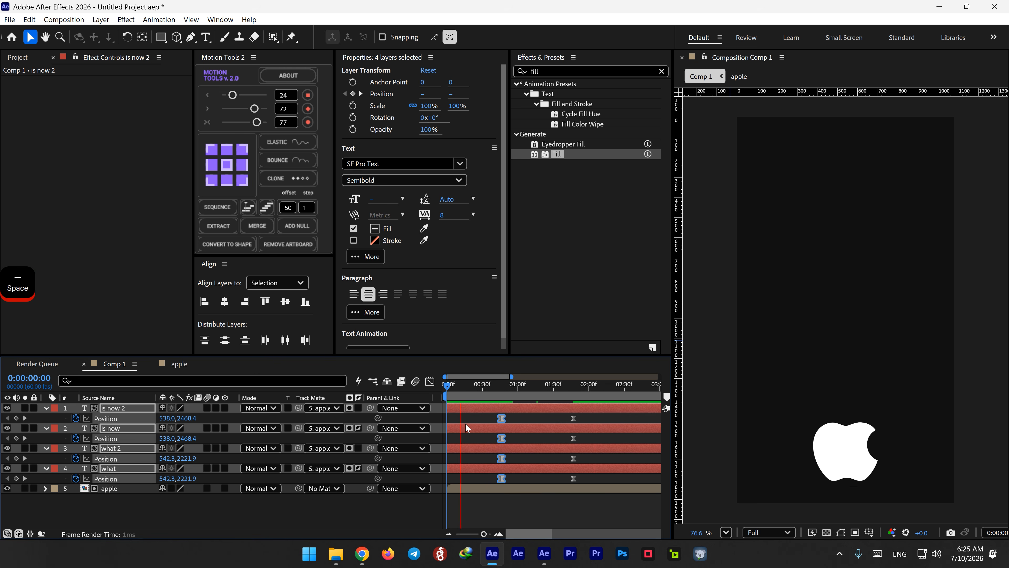
pyautogui.press('space')
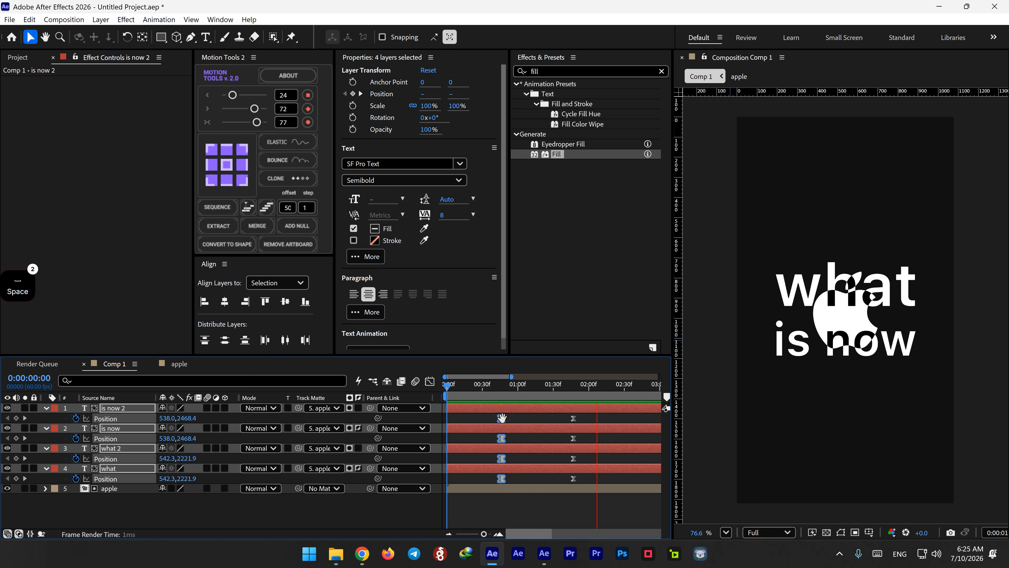
# Shift both "is now" layers slightly later than the "what" layers on the timeline and preview the staggered rise.
pyautogui.click(527, 413)
pyautogui.click(528, 410)
pyautogui.keyDown('ctrl'); pyautogui.click(520, 429); pyautogui.keyUp('ctrl')
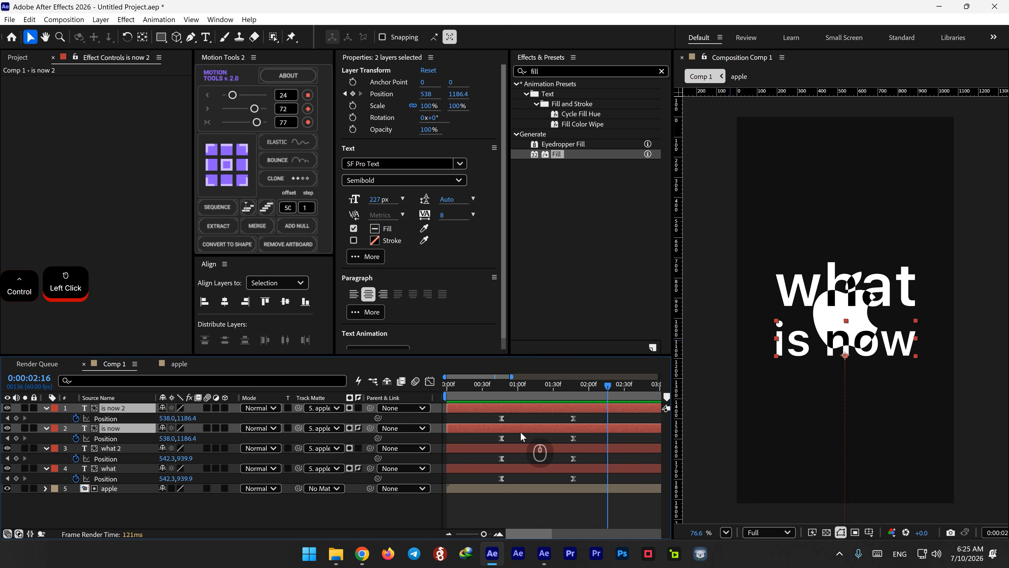
pyautogui.moveTo(520, 431); pyautogui.dragTo(529, 430)
pyautogui.moveTo(461, 385); pyautogui.dragTo(447, 393)
pyautogui.press('space')
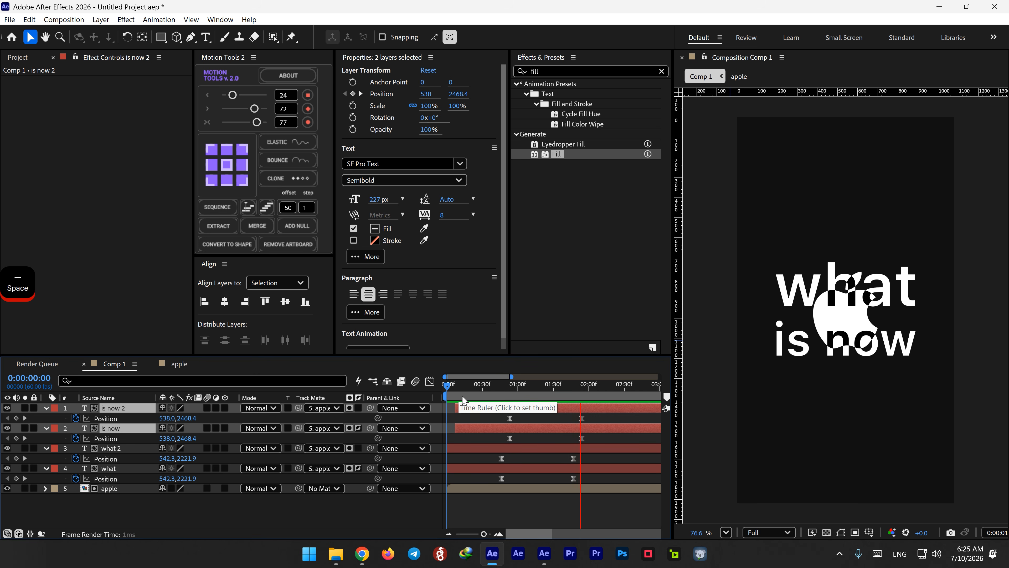
pyautogui.press('space')
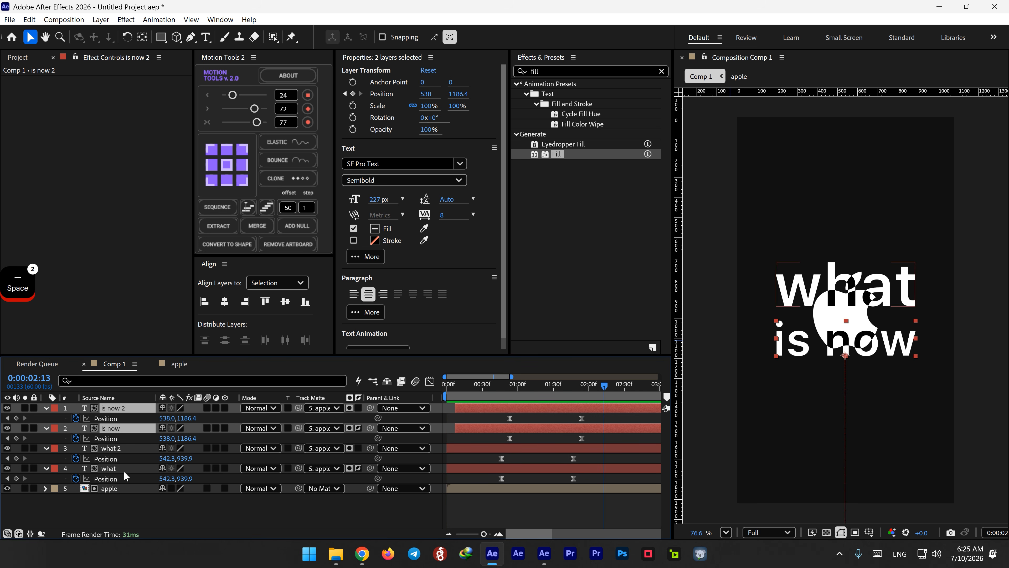
# Create a null object and parent the "is now" and "is now 2" layers to it.
pyautogui.rightClick(205, 516)
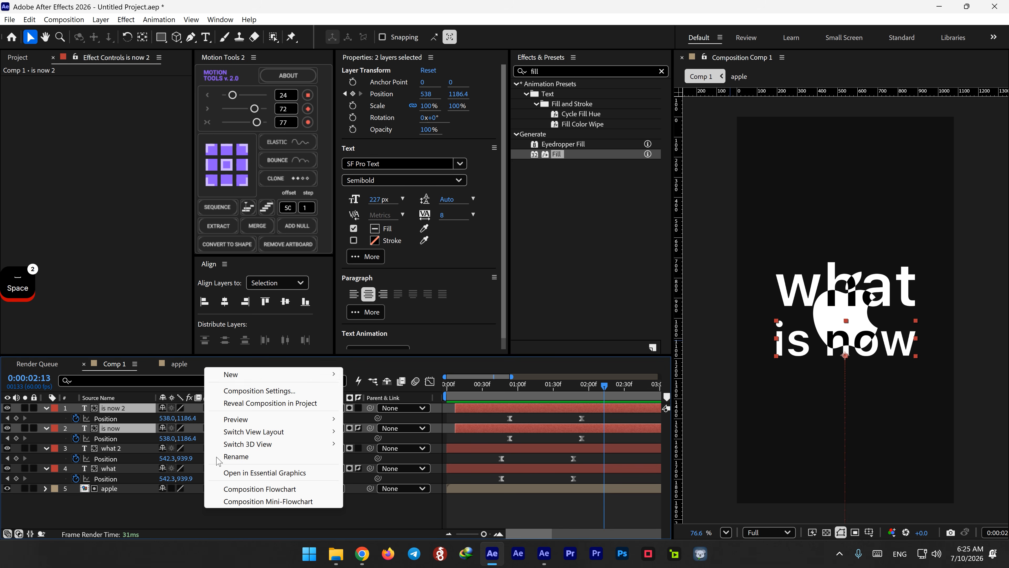
pyautogui.moveTo(278, 374)
pyautogui.click(379, 234)
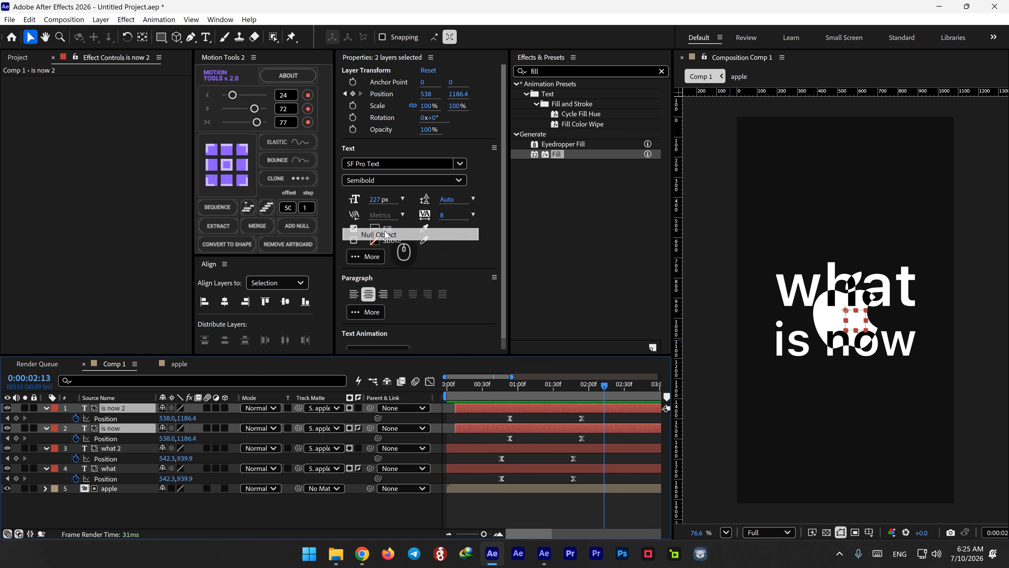
pyautogui.click(120, 421)
pyautogui.keyDown('ctrl'); pyautogui.click(111, 438); pyautogui.keyUp('ctrl')
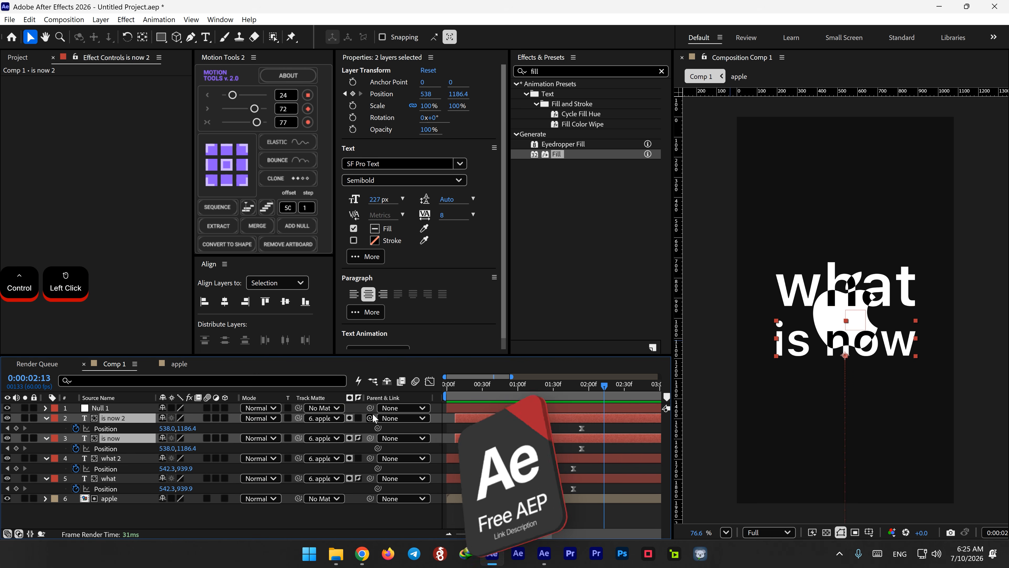
pyautogui.moveTo(369, 418); pyautogui.dragTo(119, 408)
# Create a second null object, place it directly above "what 2", and parent both "what" layers to it.
pyautogui.click(160, 512)
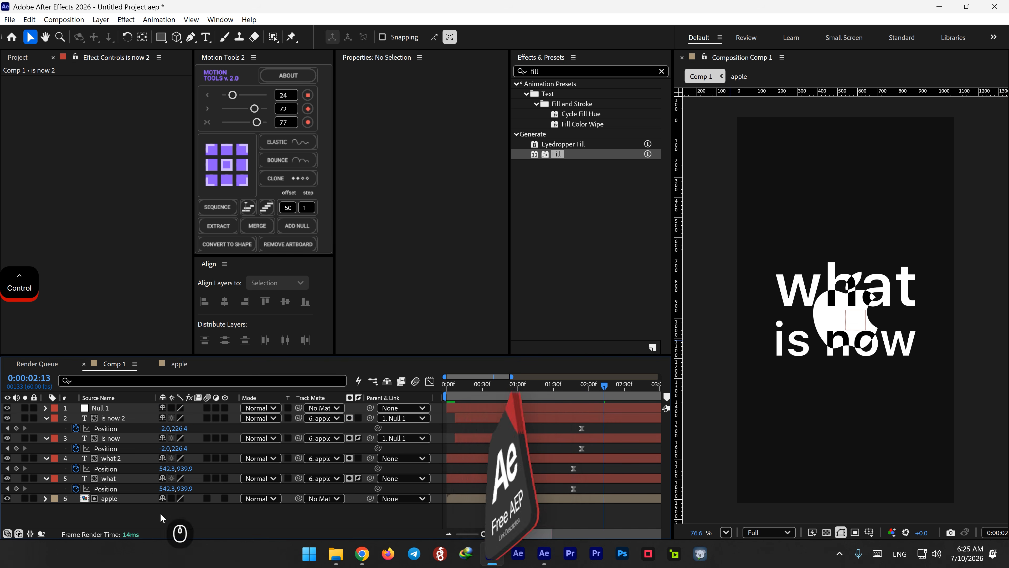
pyautogui.rightClick(167, 515)
pyautogui.moveTo(193, 382)
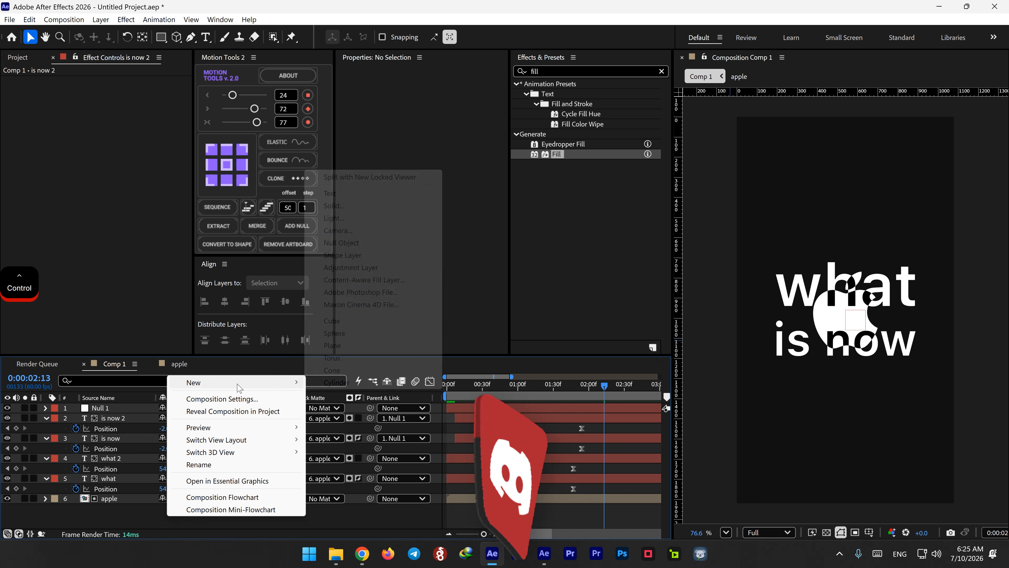
pyautogui.click(344, 244)
pyautogui.moveTo(112, 408); pyautogui.dragTo(108, 458)
pyautogui.click(128, 469)
pyautogui.keyDown('ctrl'); pyautogui.click(115, 488); pyautogui.keyUp('ctrl')
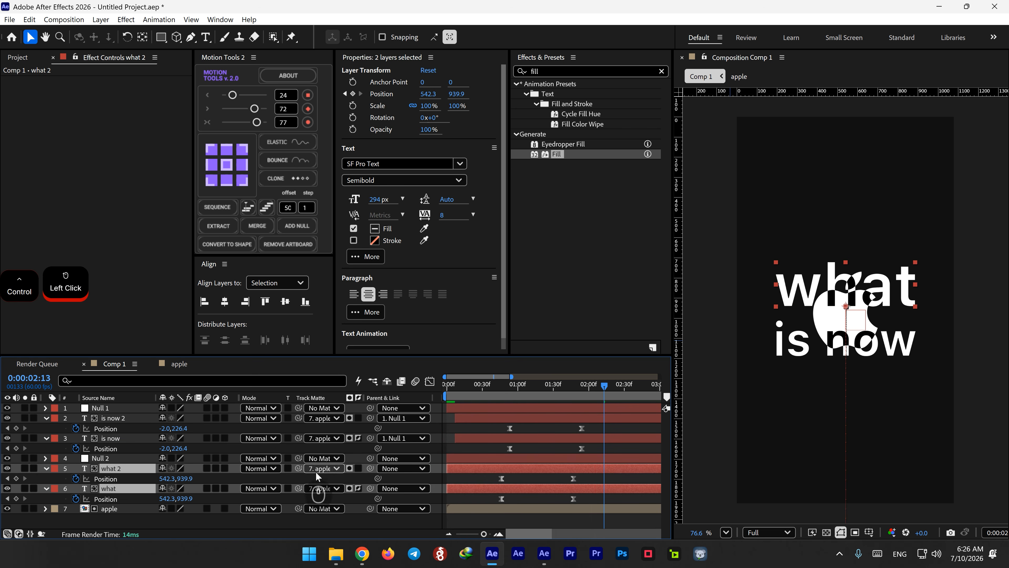
pyautogui.moveTo(369, 467); pyautogui.dragTo(109, 460)
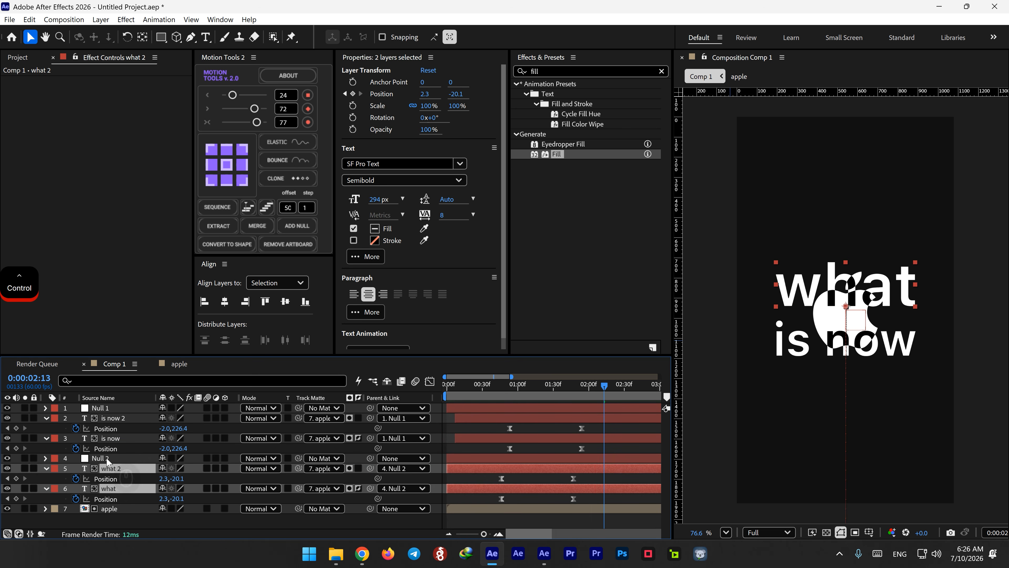
# Keyframe Null 2's Position from shortly before 0:00:01:30 to 0:00:02:18, setting Y to -203 at the end so "what" exits above the frame.
pyautogui.click(108, 461)
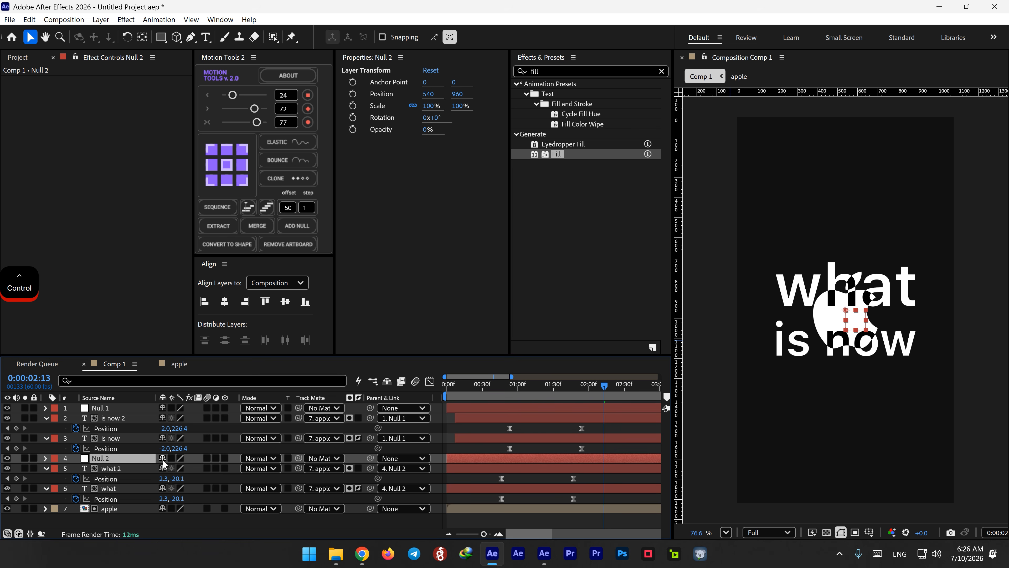
pyautogui.press('p')
pyautogui.click(76, 469)
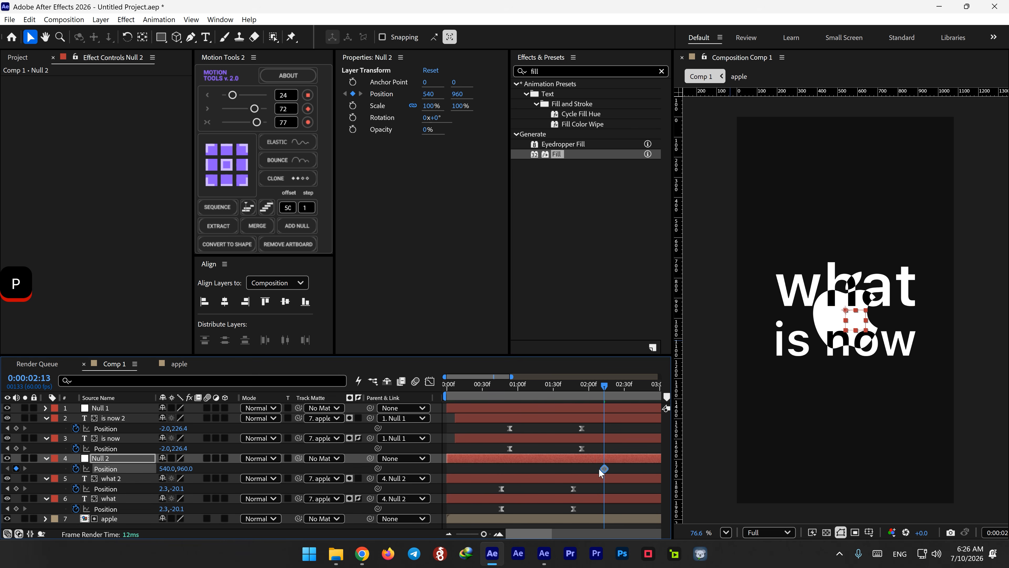
pyautogui.moveTo(600, 469); pyautogui.dragTo(536, 472)
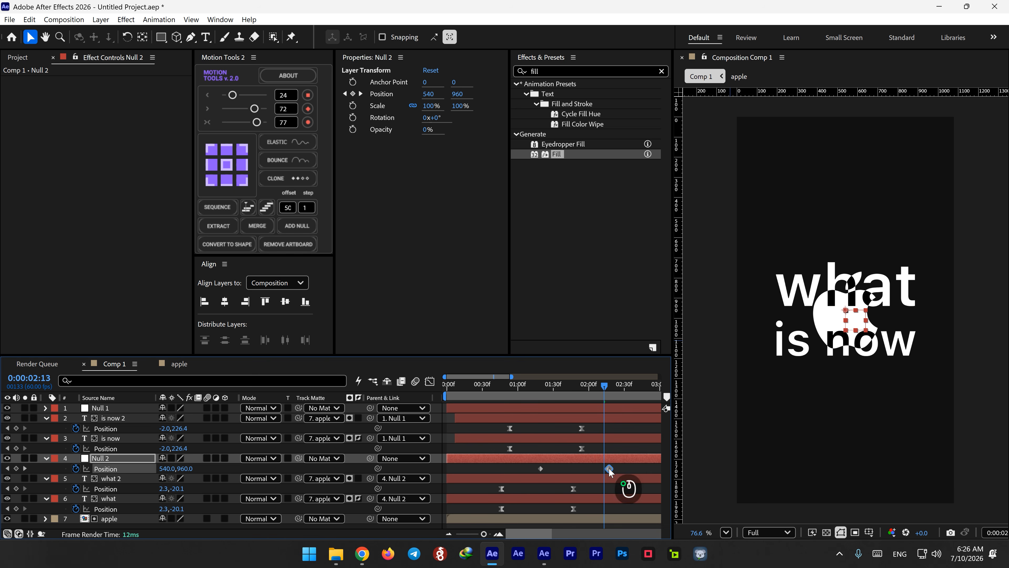
pyautogui.moveTo(609, 468); pyautogui.dragTo(610, 469)
pyautogui.click(609, 399)
pyautogui.moveTo(187, 471); pyautogui.dragTo(24, 477)
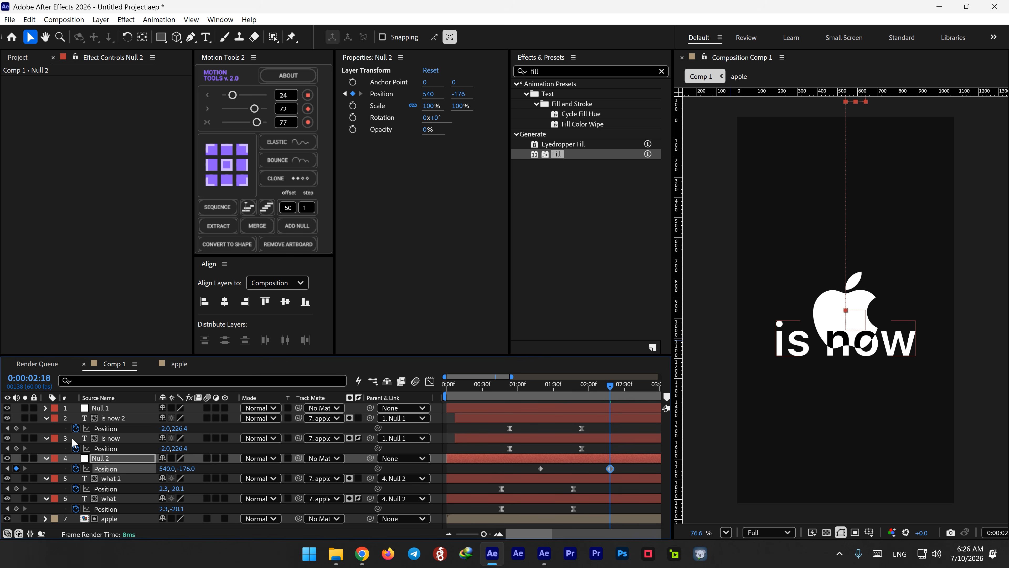
pyautogui.moveTo(190, 476); pyautogui.dragTo(191, 479)
# Keyframe Null 1's Position at the same times as Null 2, with Y -264 at 0:00:02:18.
pyautogui.click(551, 409)
pyautogui.hotkey('alt', 'shift', 'p')
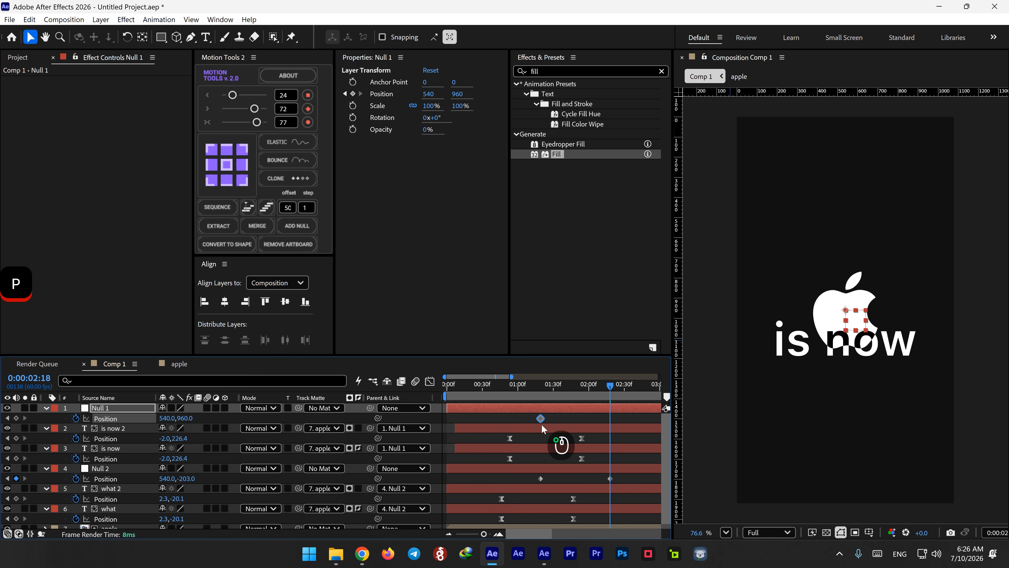
pyautogui.moveTo(184, 418); pyautogui.dragTo(140, 438)
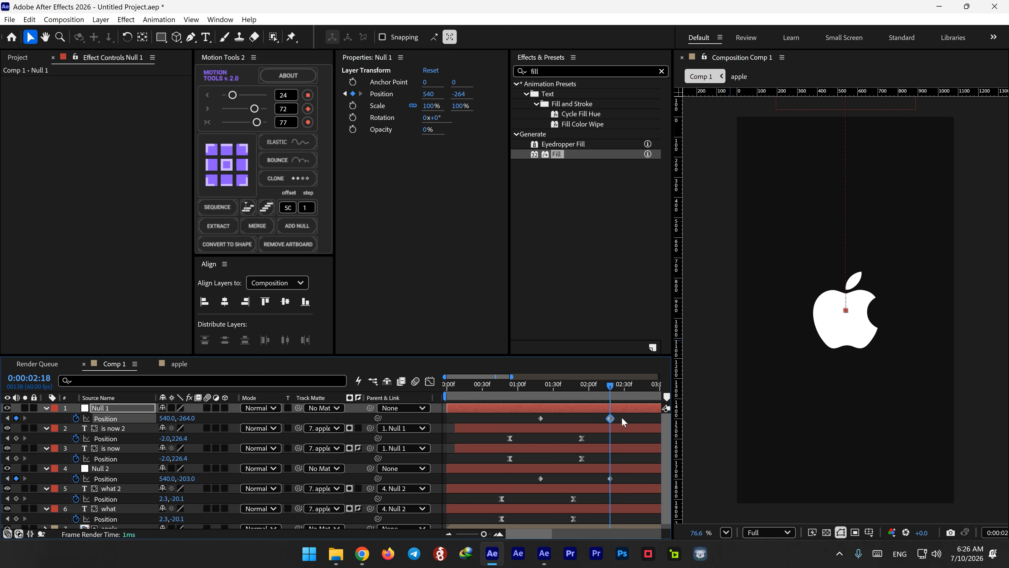
# Apply Easy Ease to all Position keyframes of Null 1 and Null 2.
pyautogui.keyDown('shift'); pyautogui.click(540, 418); pyautogui.keyUp('shift')
pyautogui.keyDown('shift'); pyautogui.click(610, 479); pyautogui.keyUp('shift')
pyautogui.keyDown('shift'); pyautogui.click(541, 479); pyautogui.keyUp('shift')
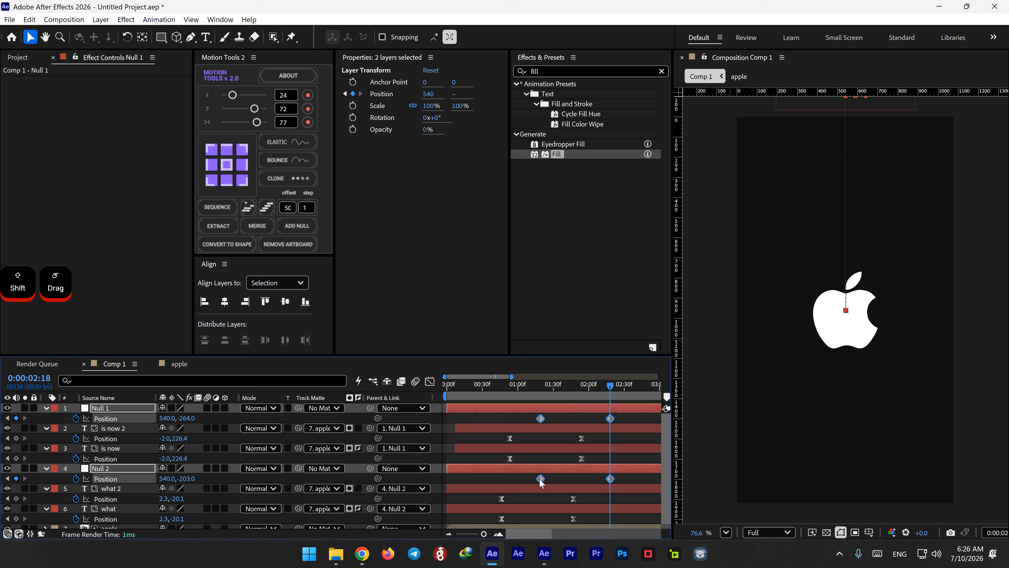
pyautogui.rightClick(540, 481)
pyautogui.moveTo(636, 470)
pyautogui.click(712, 348)
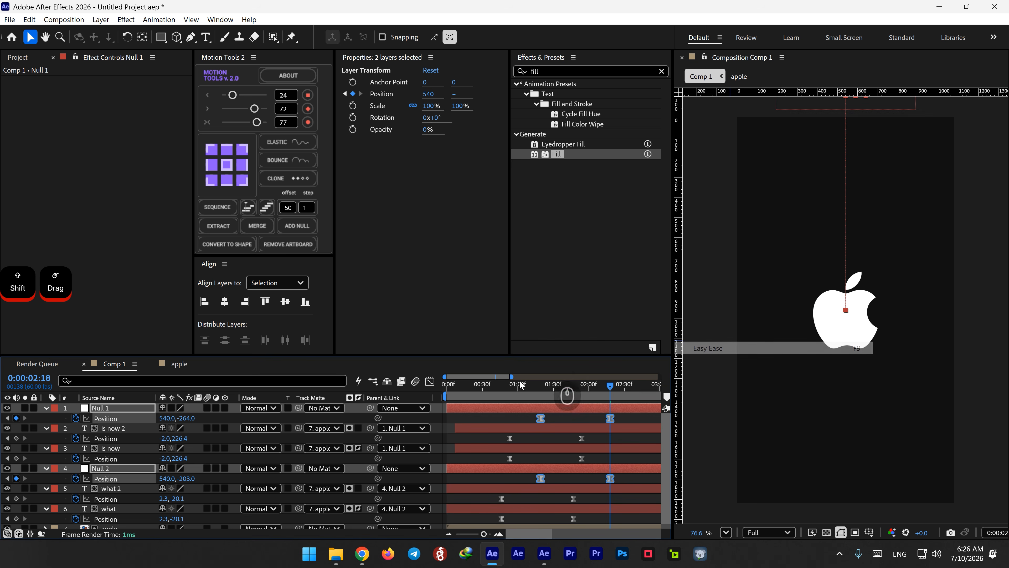
# Shape both nulls' Position speed graph to start slowly and peak just before the last keyframe, and preview the animation.
pyautogui.click(430, 382)
pyautogui.moveTo(525, 490); pyautogui.dragTo(570, 505)
pyautogui.moveTo(569, 500); pyautogui.dragTo(567, 501)
pyautogui.moveTo(623, 483); pyautogui.dragTo(601, 498)
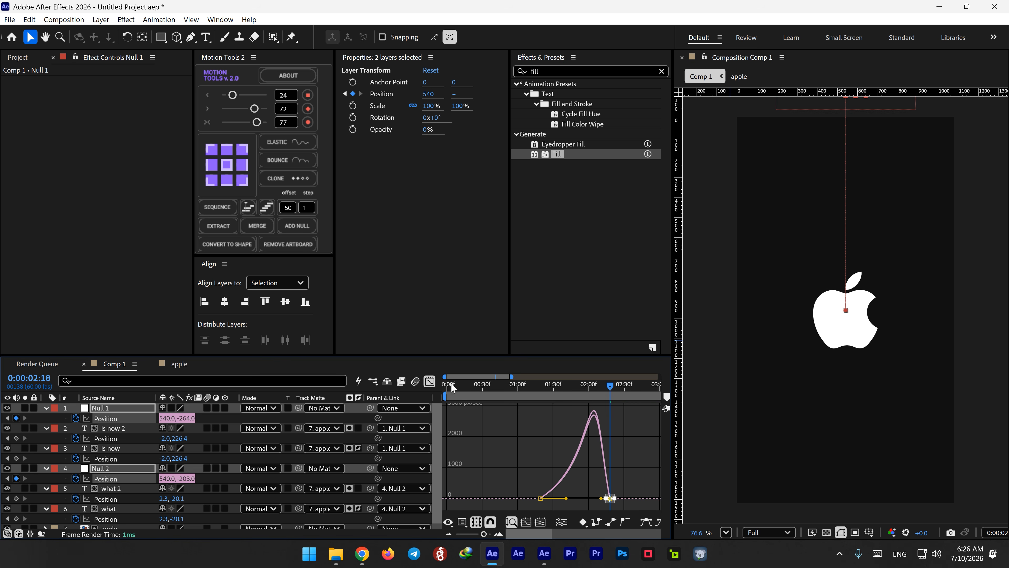
pyautogui.click(429, 382)
pyautogui.press('Home')
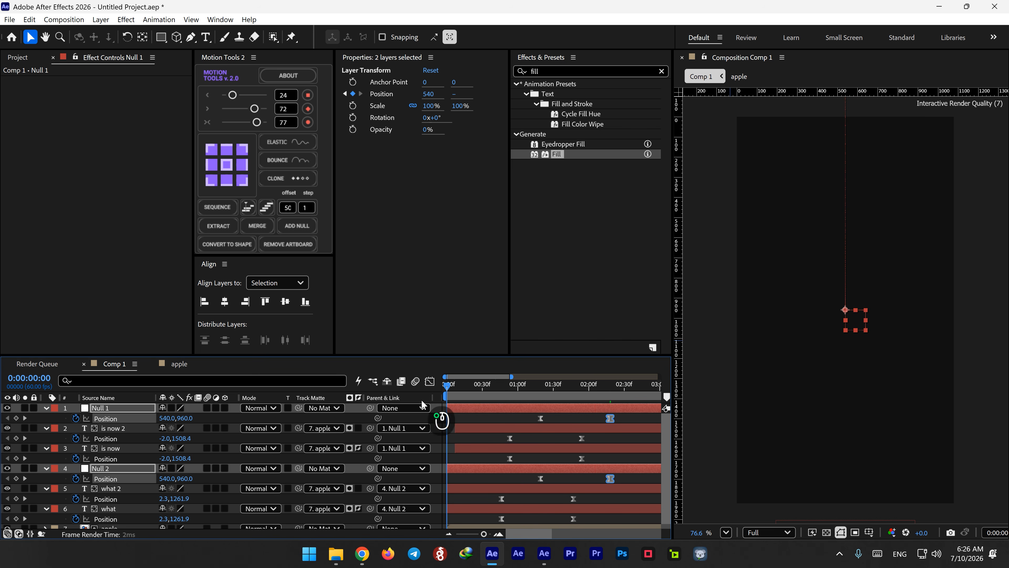
pyautogui.press('space')
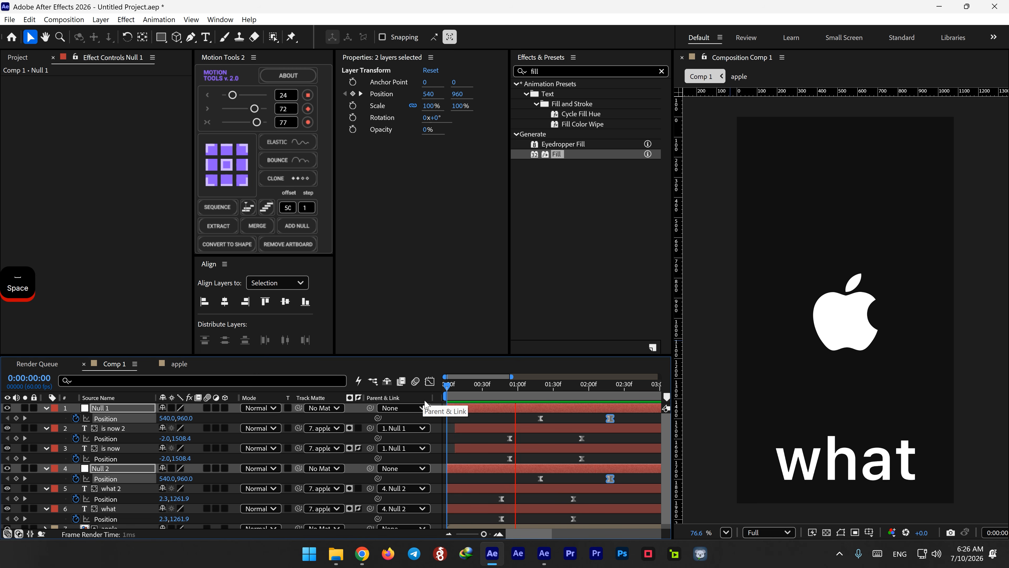
pyautogui.press('space')
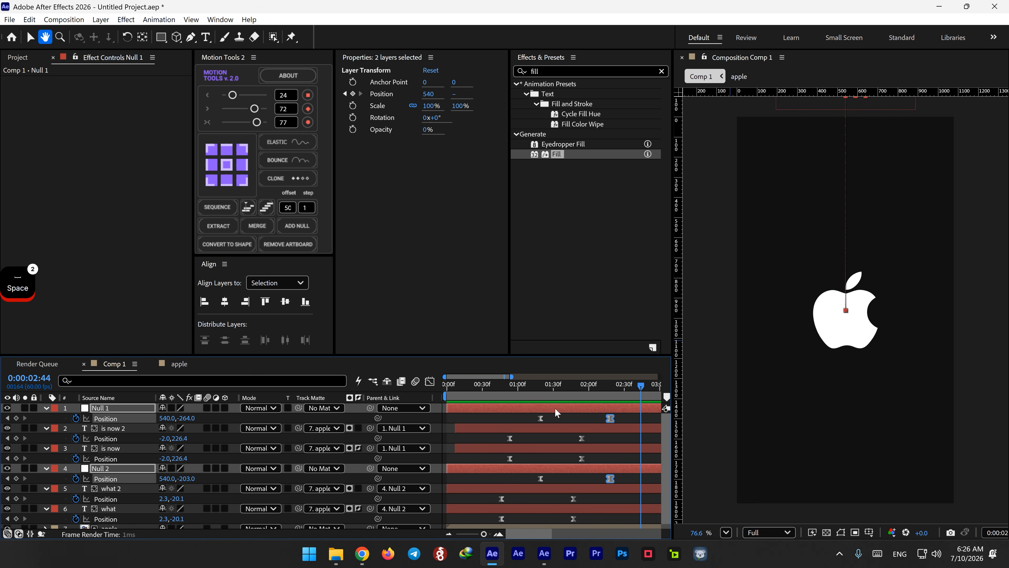
# Shift both null layers later so their first Position keyframes sit at 0:00:01:33, and preview the exit from the start.
pyautogui.keyDown('ctrl'); pyautogui.click(557, 412); pyautogui.keyUp('ctrl')
pyautogui.keyDown('ctrl'); pyautogui.click(559, 413); pyautogui.keyUp('ctrl')
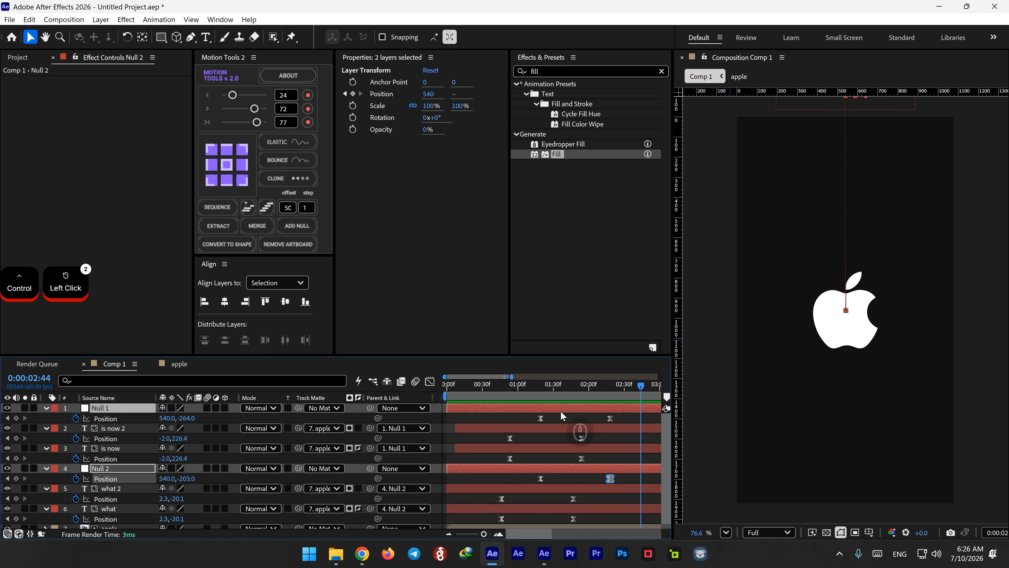
pyautogui.scroll(-3, 549, 464)
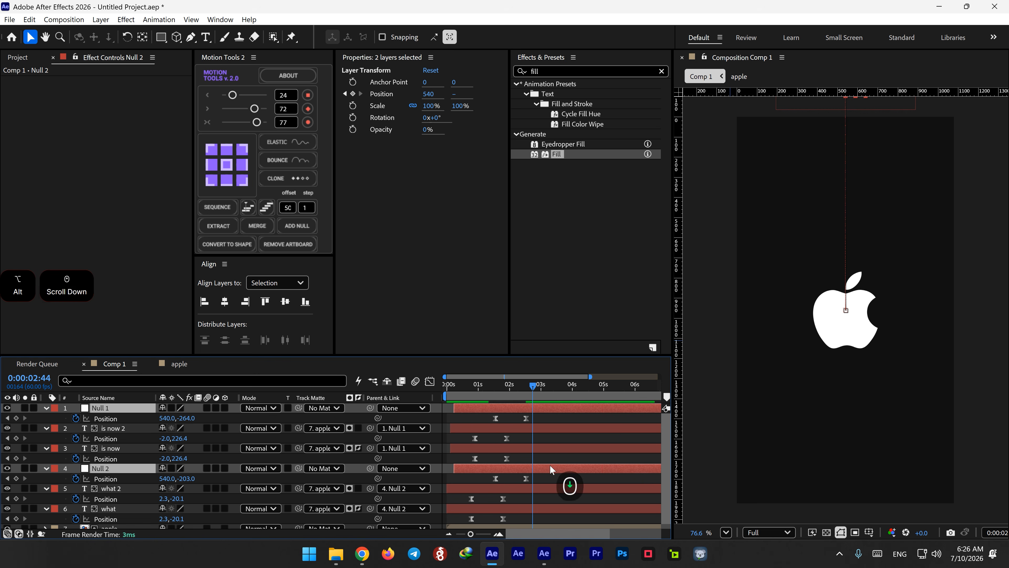
pyautogui.click(447, 384)
pyautogui.press('space')
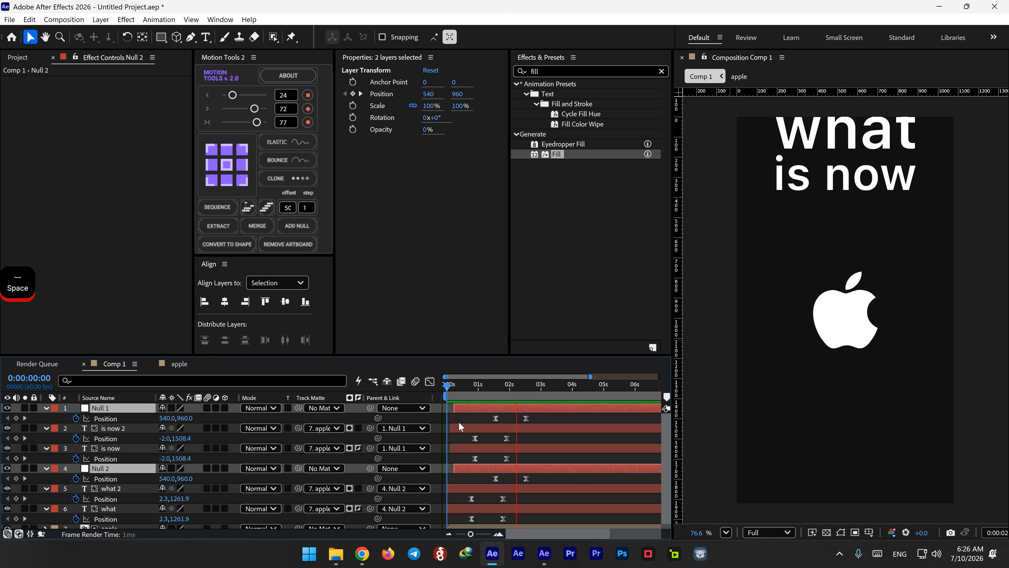
pyautogui.moveTo(457, 388); pyautogui.dragTo(446, 396)
pyautogui.press('space')
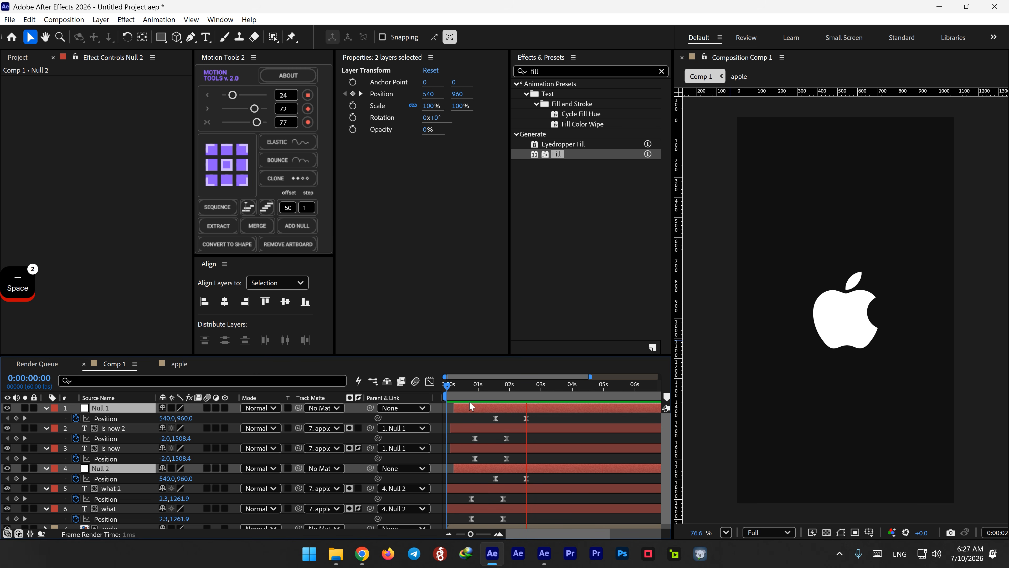
pyautogui.press('space')
# Keyframe the apple layer's Position at 0:00:01:33 and move it down to Y 2123 at 0:00:02:32.
pyautogui.moveTo(485, 397); pyautogui.dragTo(499, 426)
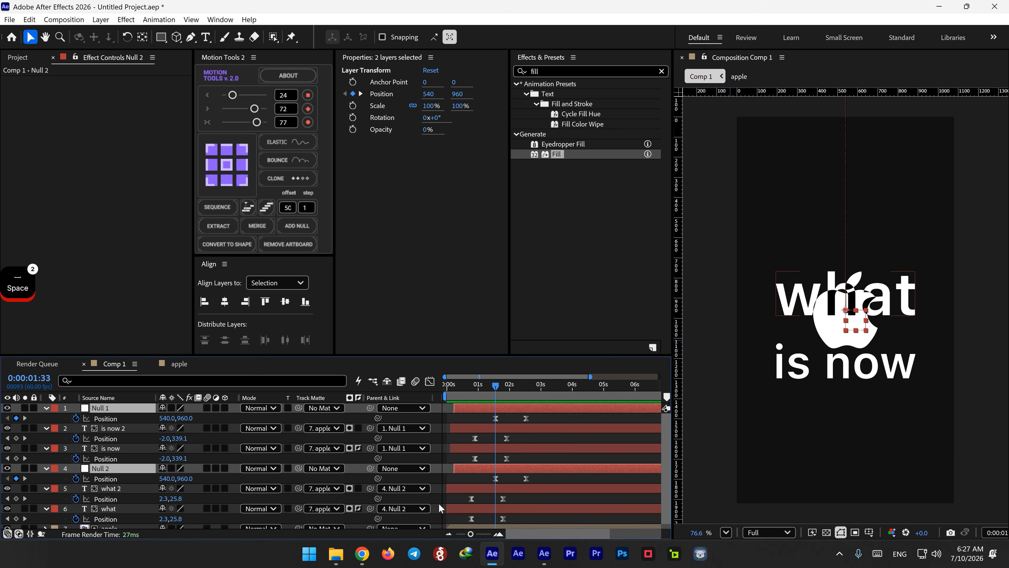
pyautogui.scroll(-1, 469, 501)
pyautogui.click(500, 524)
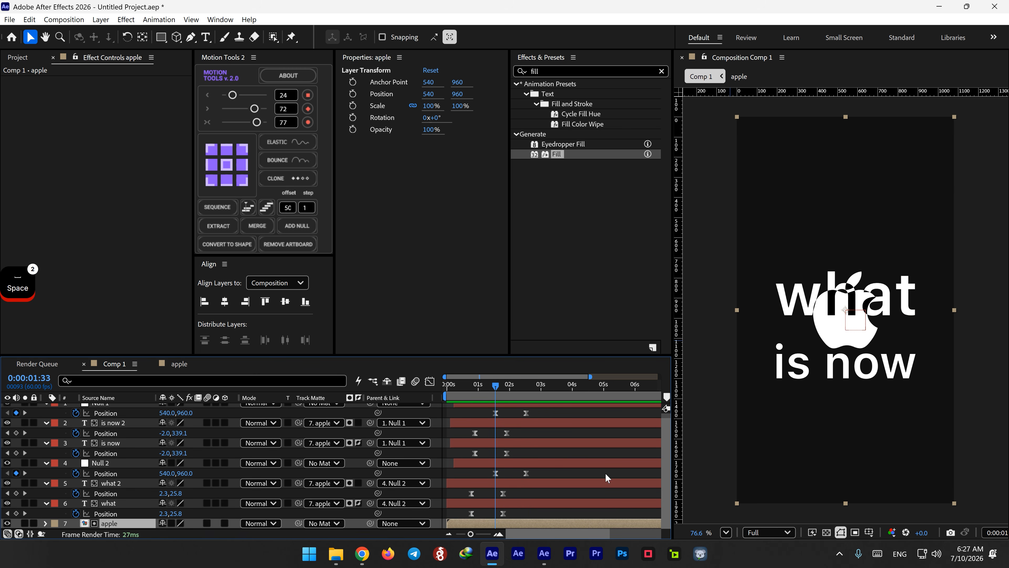
pyautogui.press('p')
pyautogui.click(75, 523)
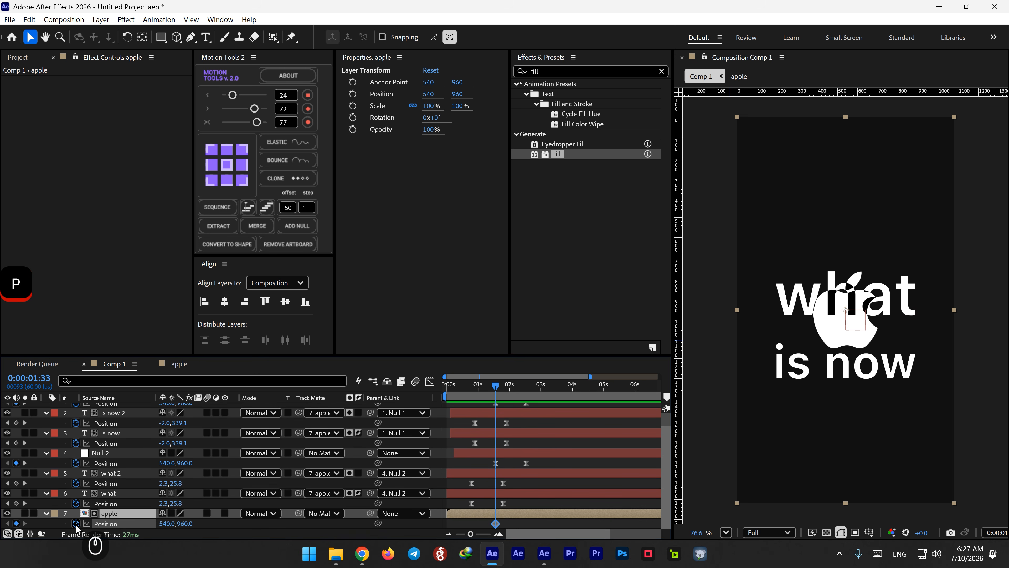
pyautogui.keyDown('shift'); pyautogui.click(527, 391); pyautogui.keyUp('shift')
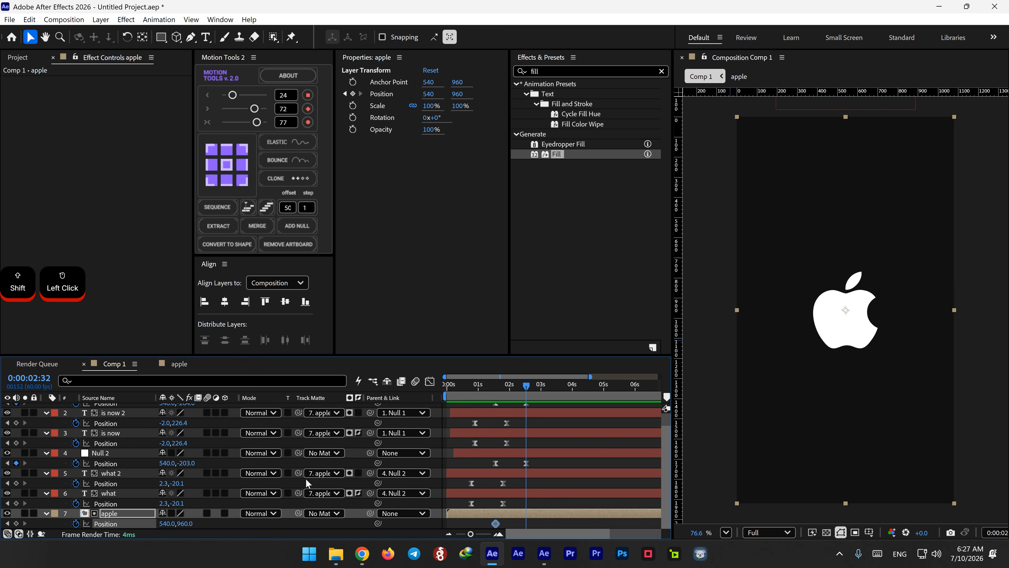
pyautogui.moveTo(187, 526); pyautogui.dragTo(231, 527)
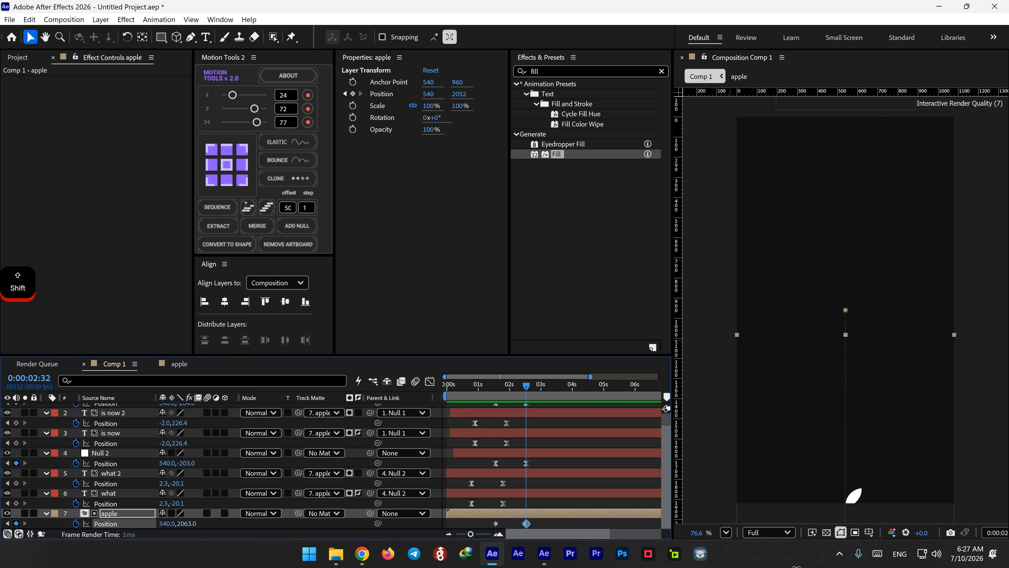
# Apply Easy Ease to the apple layer's Position keyframes and shape their speed graph to peak just before the last keyframe.
pyautogui.rightClick(495, 523)
pyautogui.moveTo(612, 516)
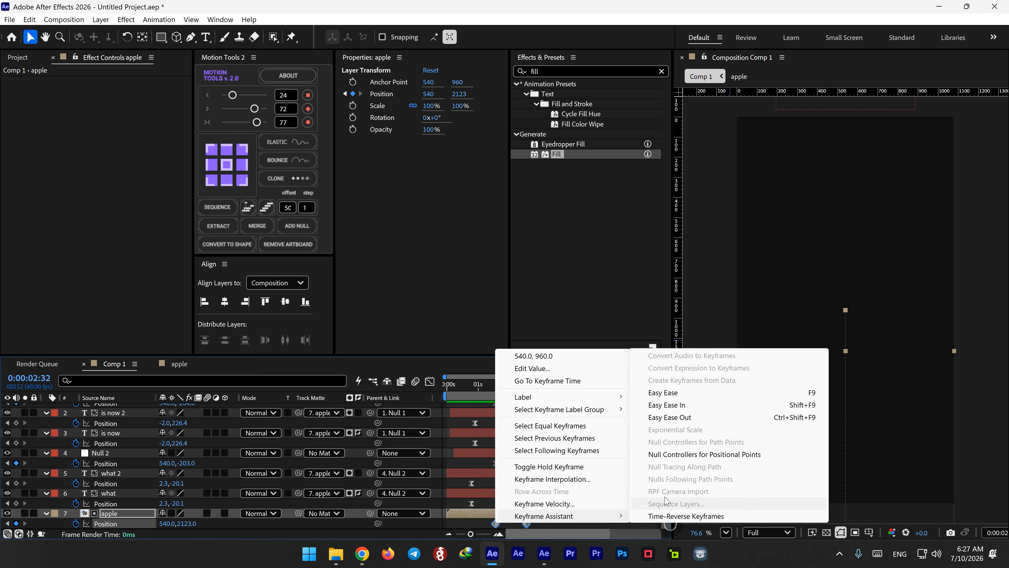
pyautogui.click(690, 398)
pyautogui.click(429, 381)
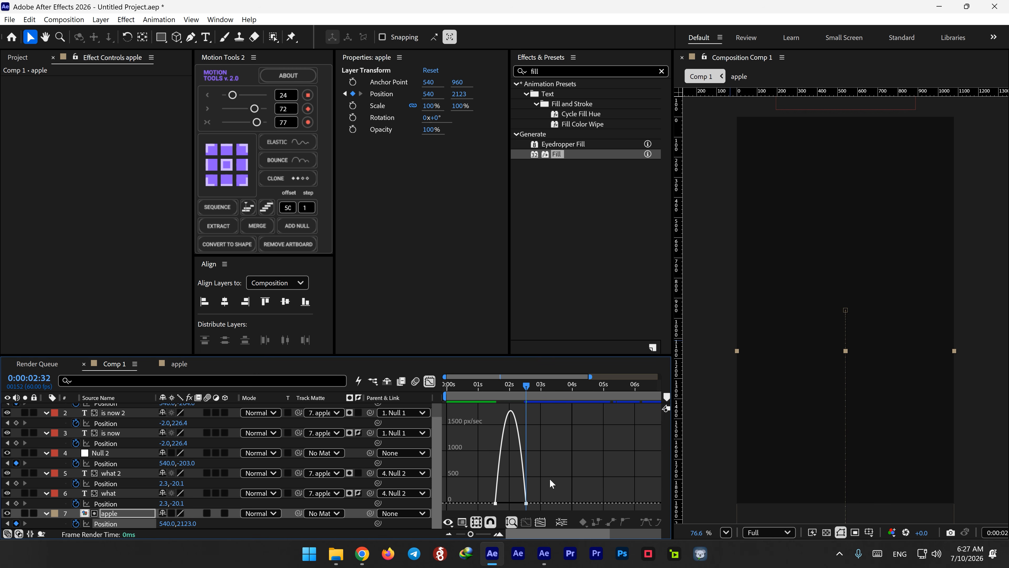
pyautogui.moveTo(514, 510); pyautogui.dragTo(507, 498)
pyautogui.click(497, 504)
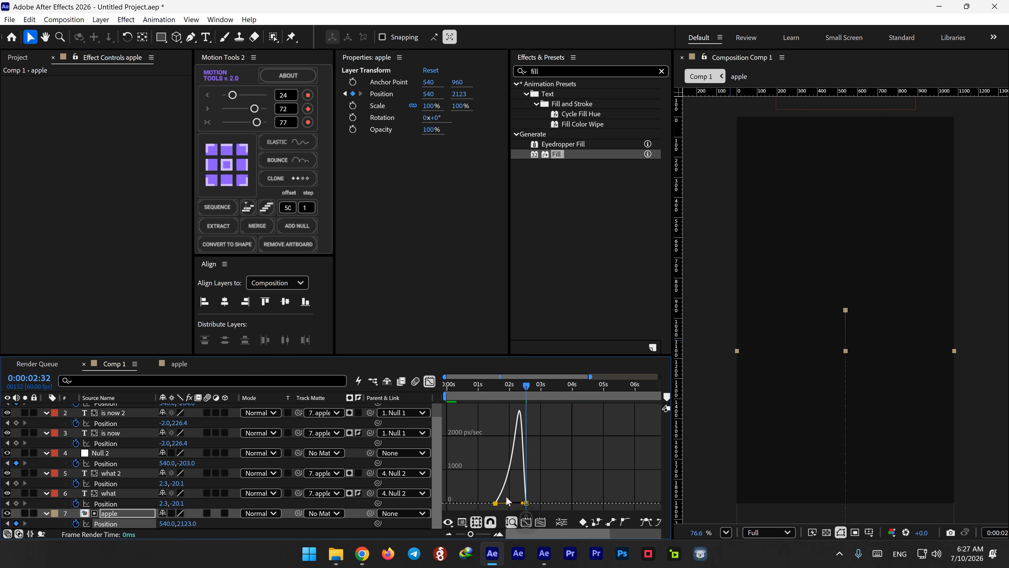
pyautogui.click(430, 382)
# Preview the animation from the start to check the apple's downward exit against the text's upward exit.
pyautogui.press('space')
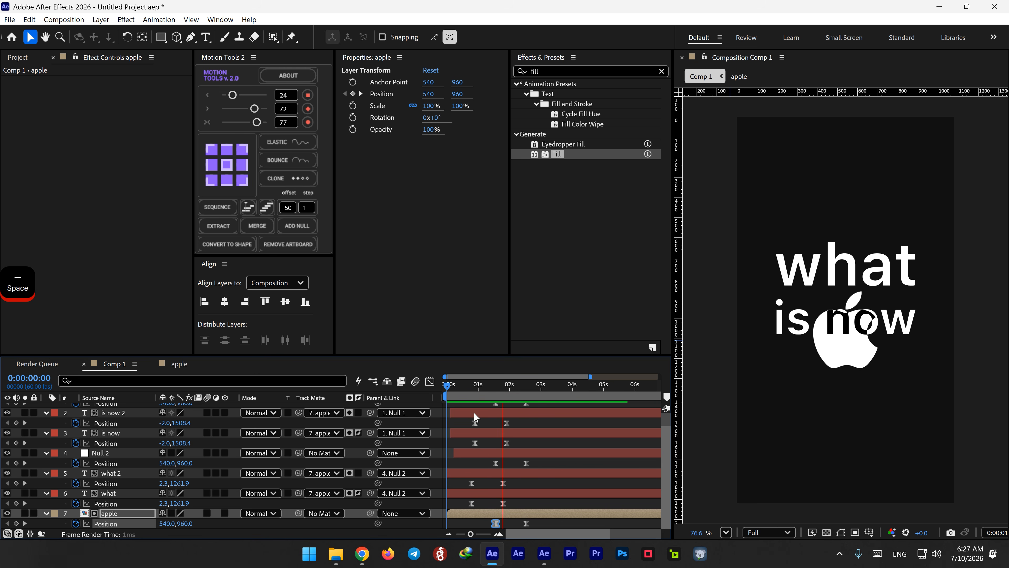
pyautogui.click(419, 395)
pyautogui.press('space')
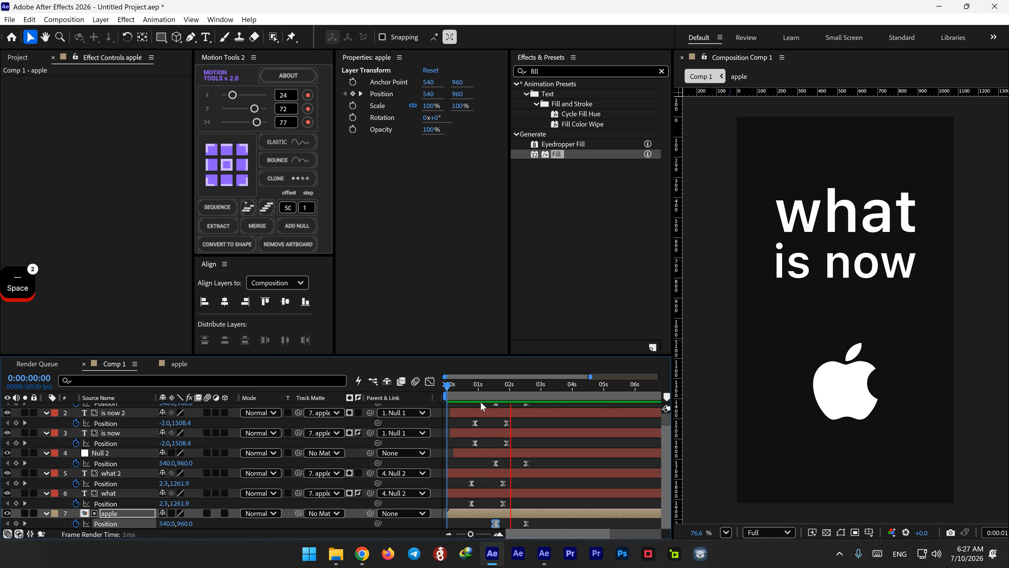
pyautogui.press('space')
pyautogui.press('space')
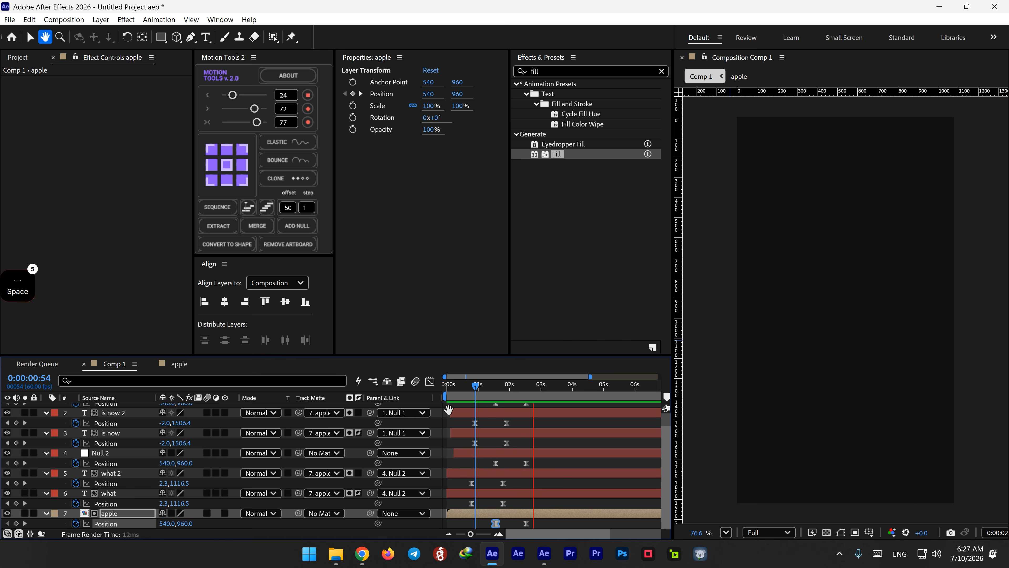
pyautogui.press('space')
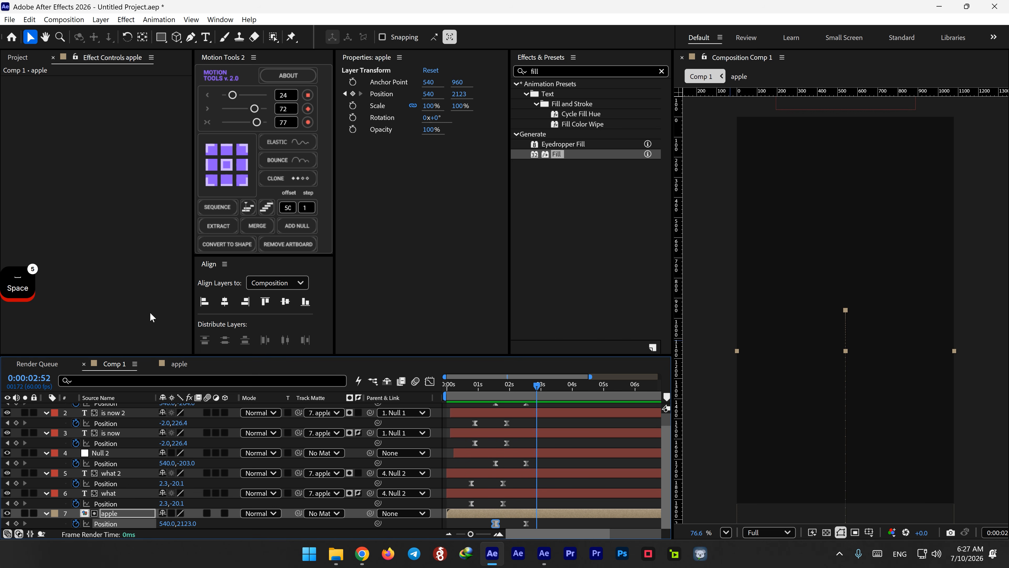
# Import iphone-1.png, iphone-2.png and iphone-3.png, and keep only iphone-3.png as a layer in Comp 1.
pyautogui.click(18, 57)
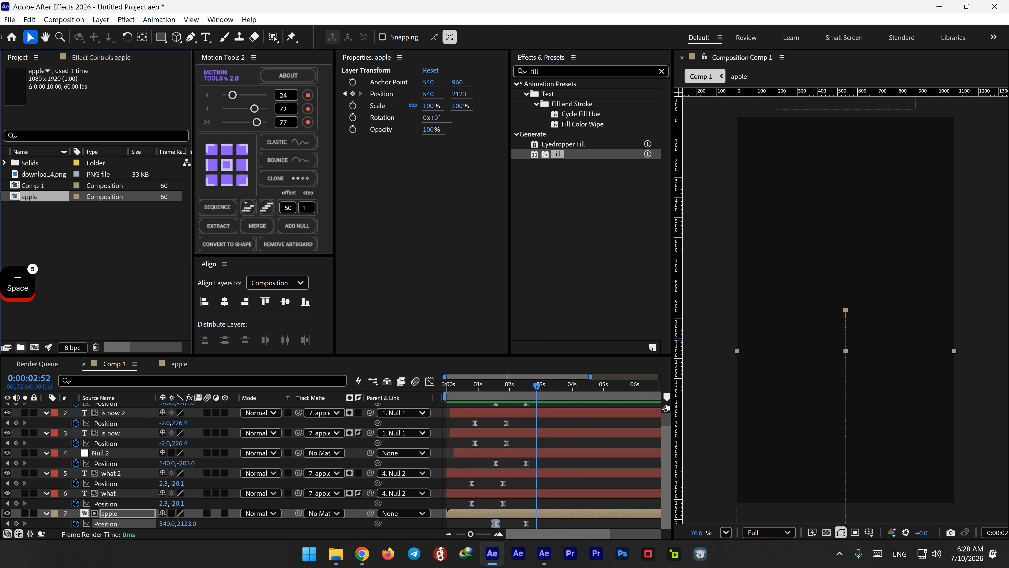
pyautogui.click(335, 553)
pyautogui.moveTo(0, 307); pyautogui.dragTo(131, 306)
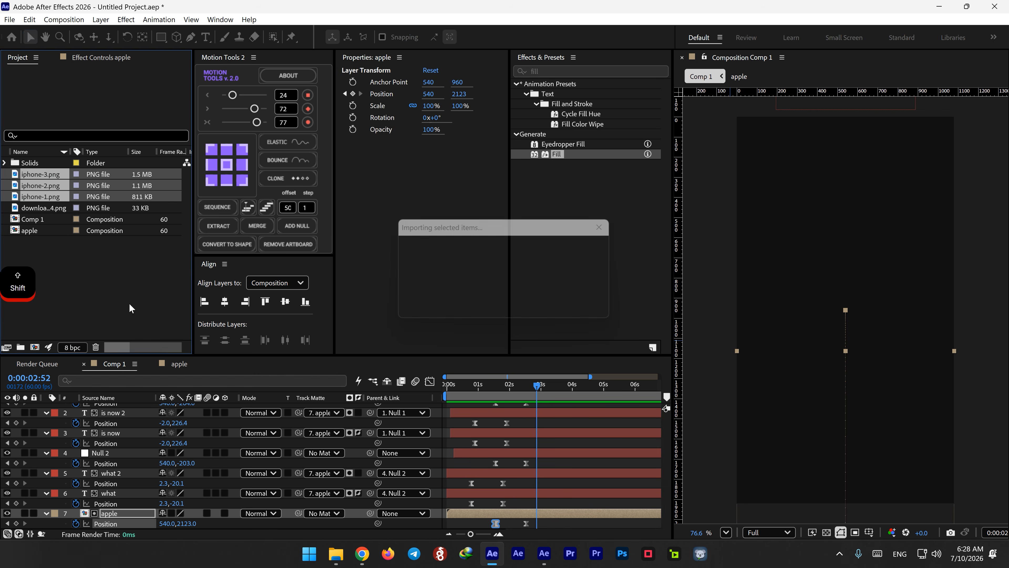
pyautogui.moveTo(41, 185); pyautogui.dragTo(369, 433)
pyautogui.keyDown('shift'); pyautogui.click(124, 420); pyautogui.keyUp('shift')
pyautogui.press('Delete')
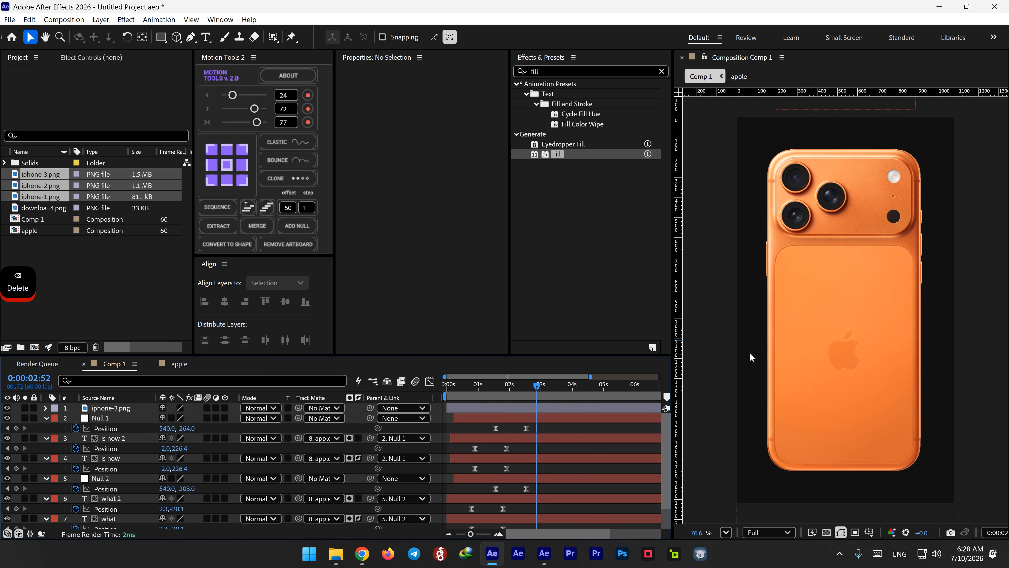
# Scale the iphone-3.png layer to 91% and place it horizontally centred, low in the frame at about Y 1379.
pyautogui.moveTo(850, 342); pyautogui.dragTo(851, 392)
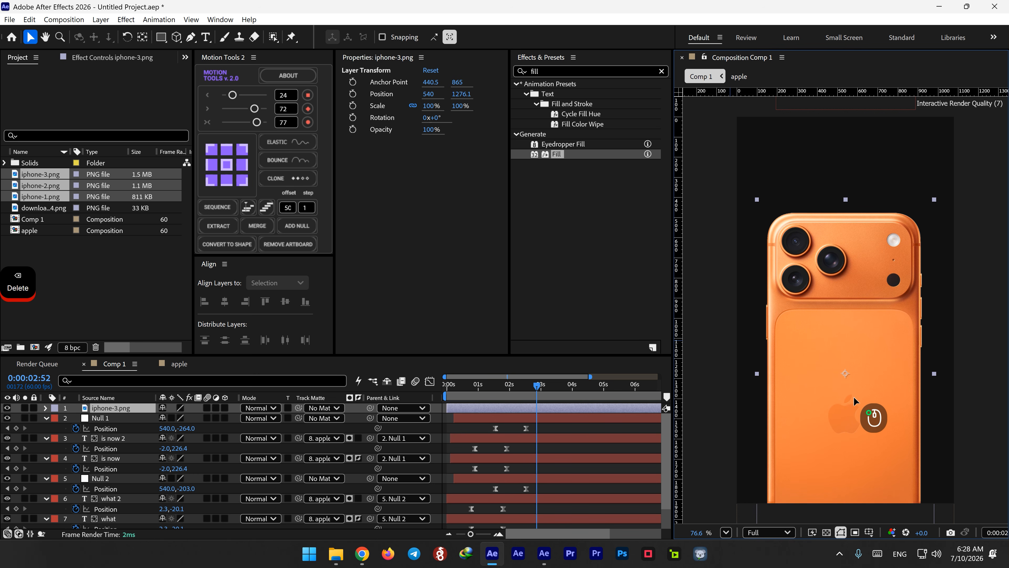
pyautogui.press('s')
pyautogui.moveTo(192, 418); pyautogui.dragTo(189, 415)
pyautogui.click(820, 382)
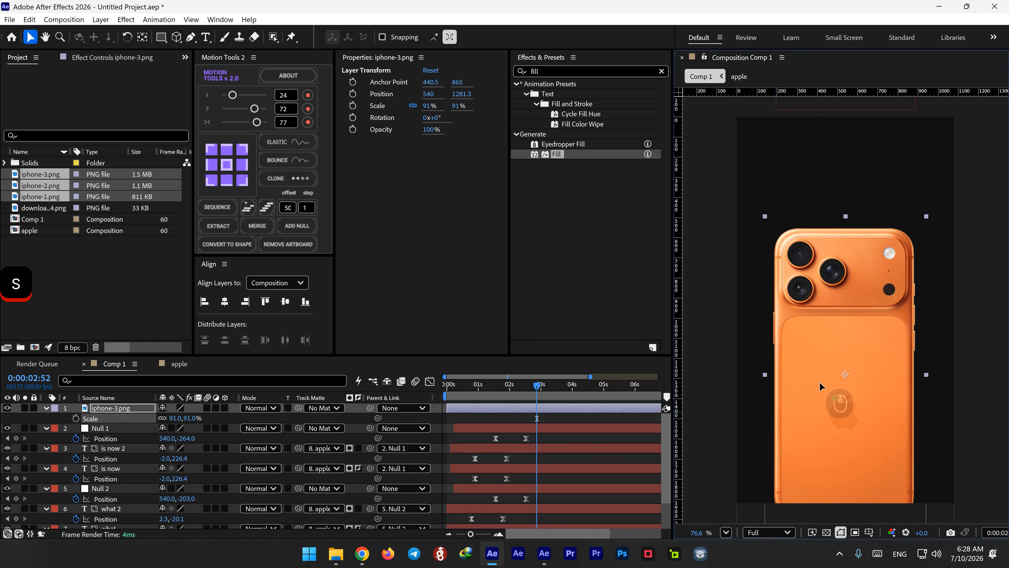
pyautogui.moveTo(820, 385); pyautogui.dragTo(822, 400)
pyautogui.click(225, 303)
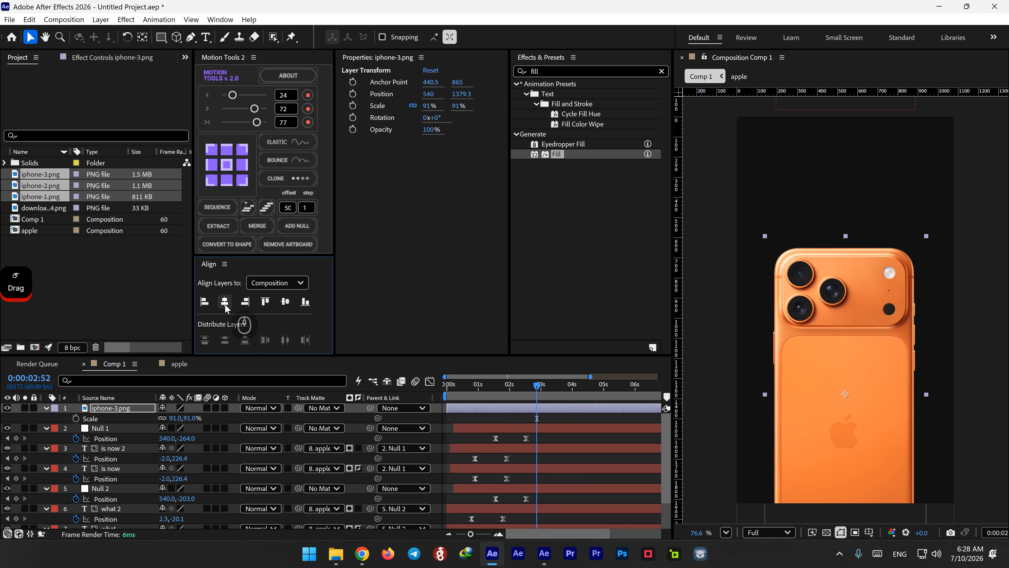
pyautogui.click(285, 301)
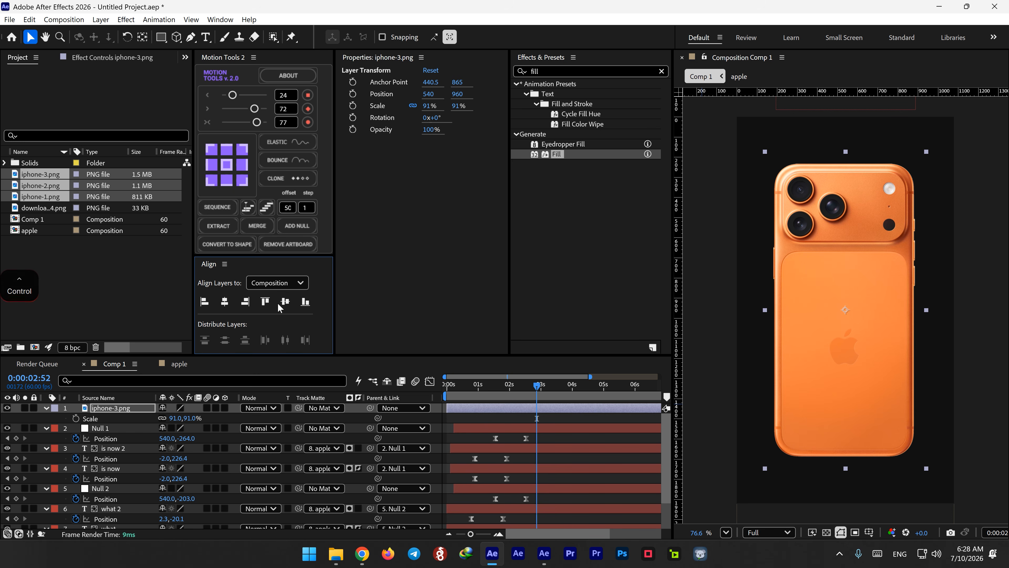
pyautogui.hotkey('ctrl', 'z')
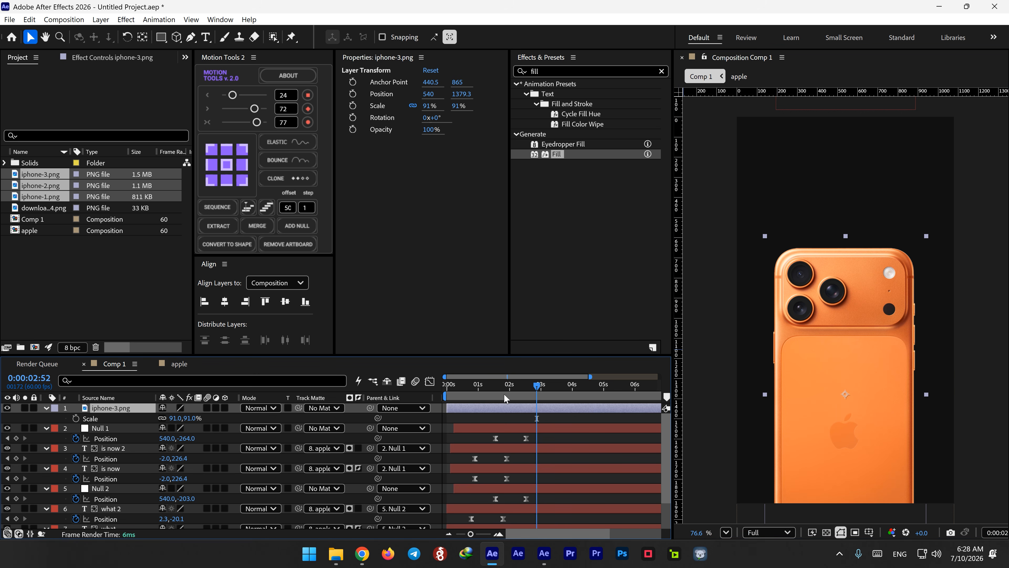
# Switch to the other open After Effects project, copy the color code there, and return to the iphone-3.png layer in Comp 1.
pyautogui.hotkey('alt', 'Tab')
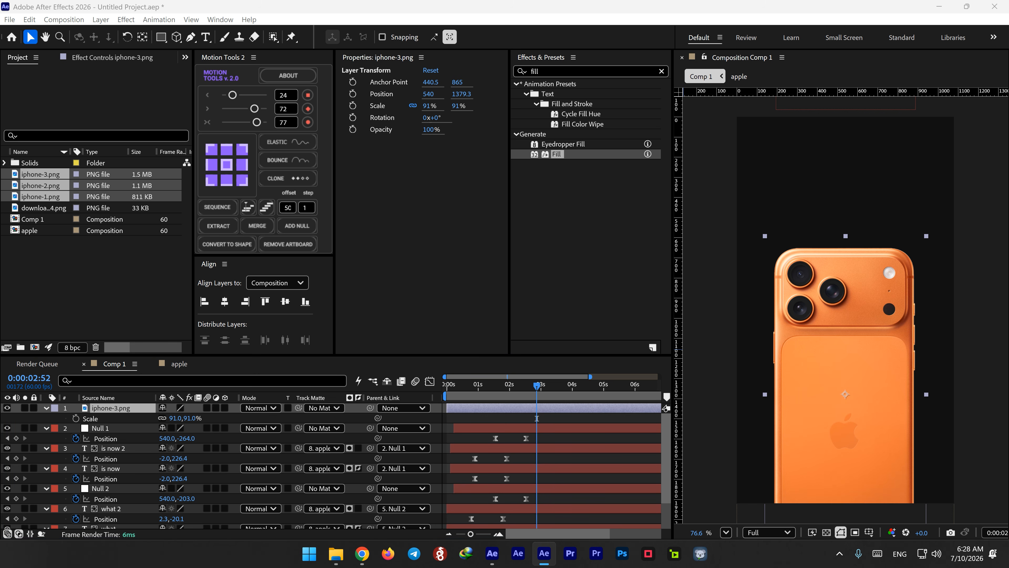
pyautogui.hotkey('ctrl', 'c')
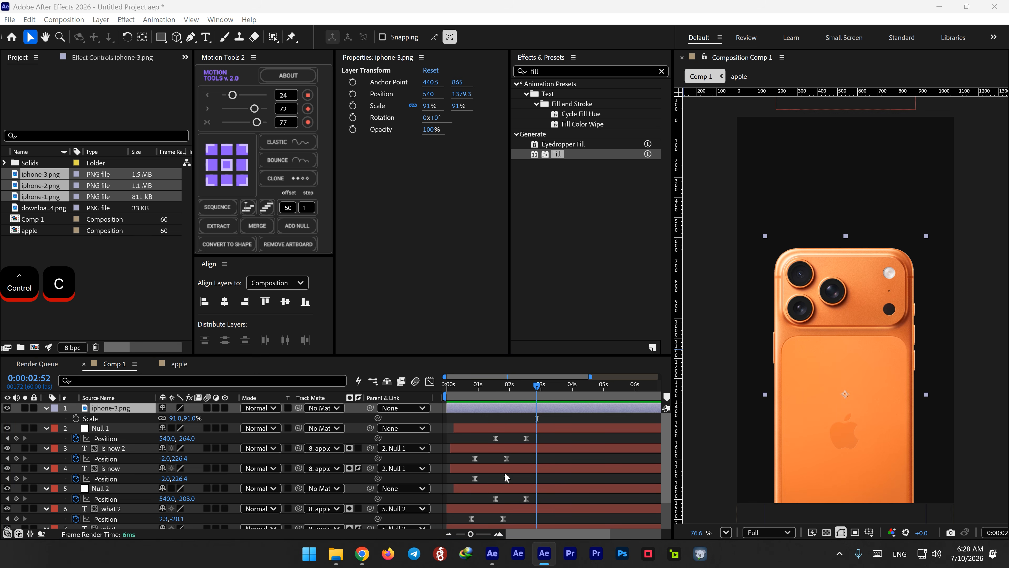
pyautogui.click(548, 419)
pyautogui.click(541, 412)
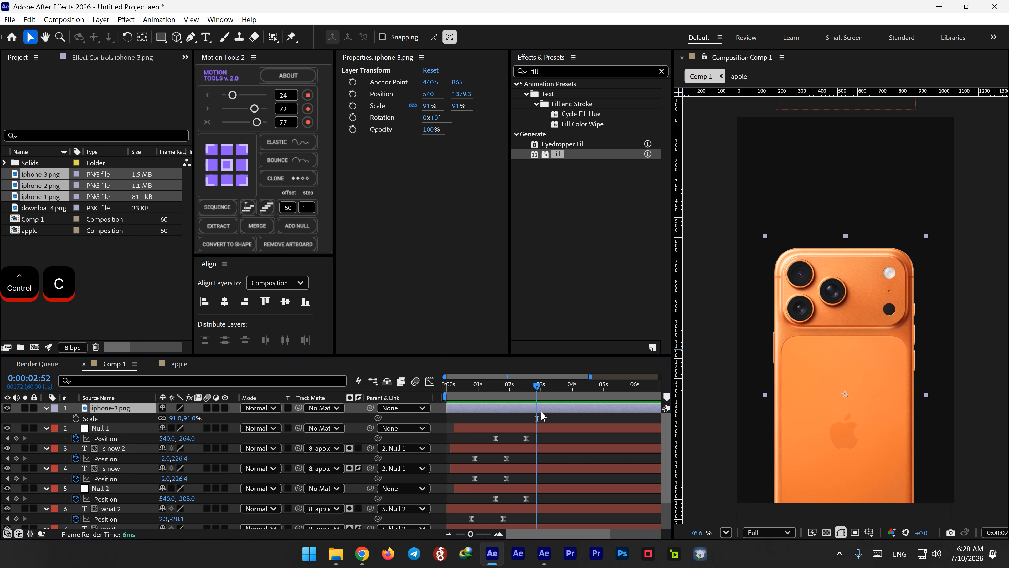
# Apply the Tritone effect to iphone-3.png and set its Midtones color to 720540.
pyautogui.moveTo(564, 72); pyautogui.dragTo(475, 74)
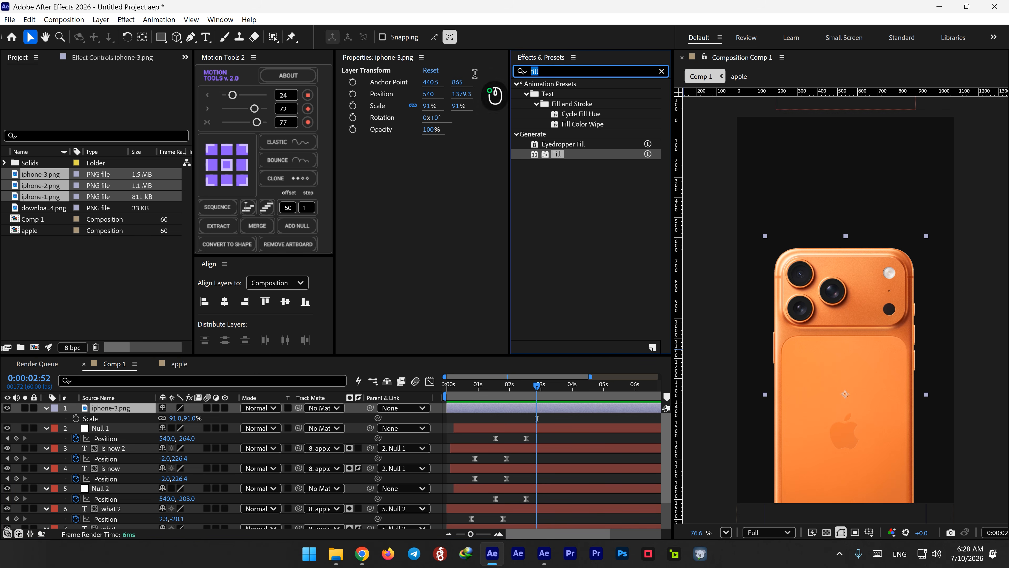
pyautogui.write('tri')
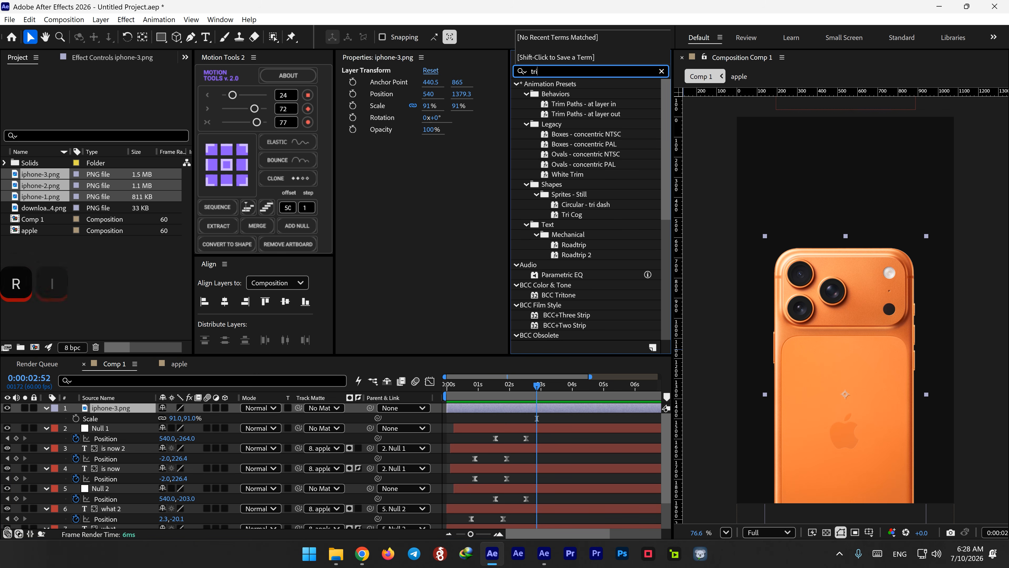
pyautogui.write('to')
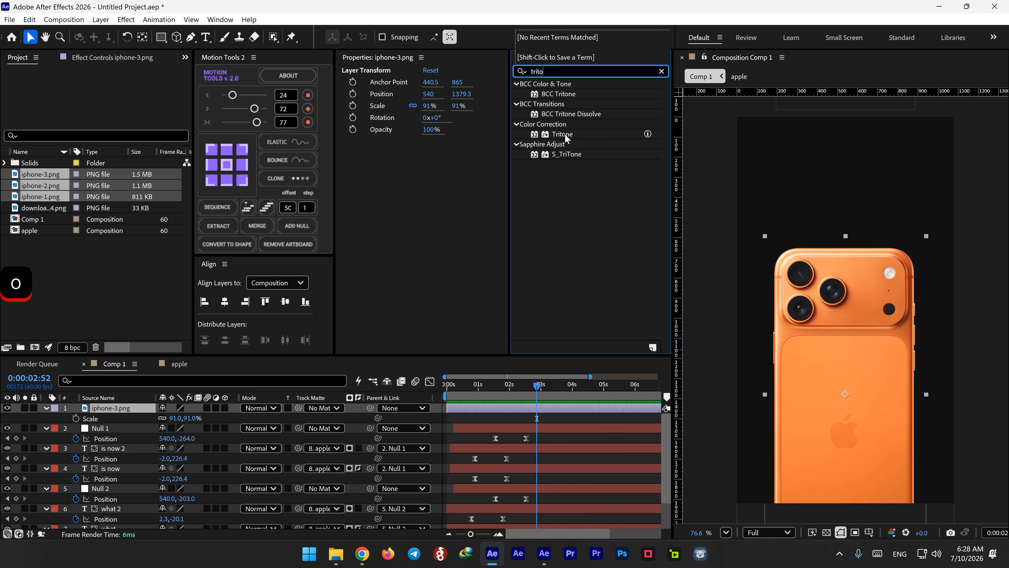
pyautogui.moveTo(566, 137); pyautogui.dragTo(825, 353)
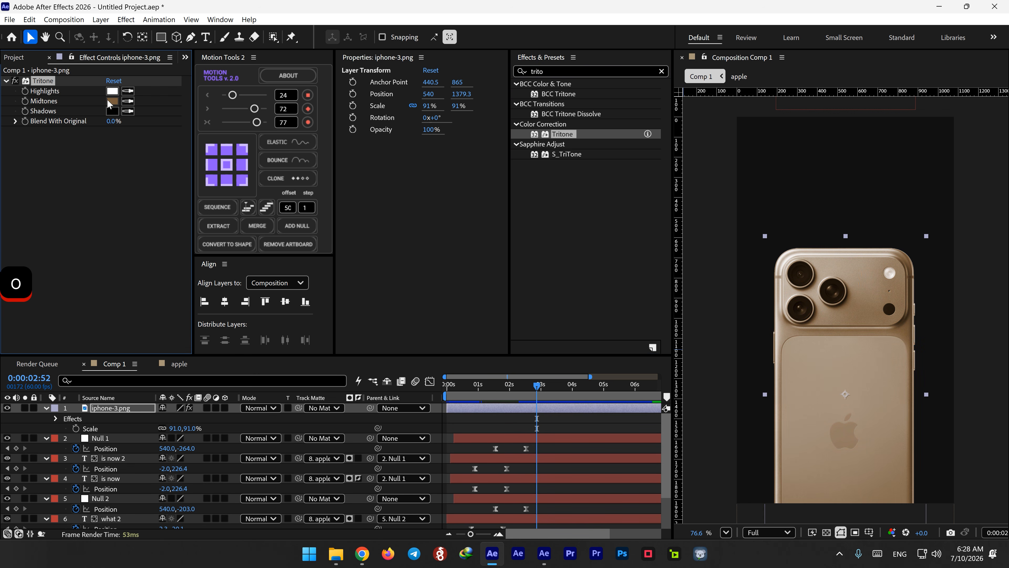
pyautogui.click(114, 102)
pyautogui.write('720540')
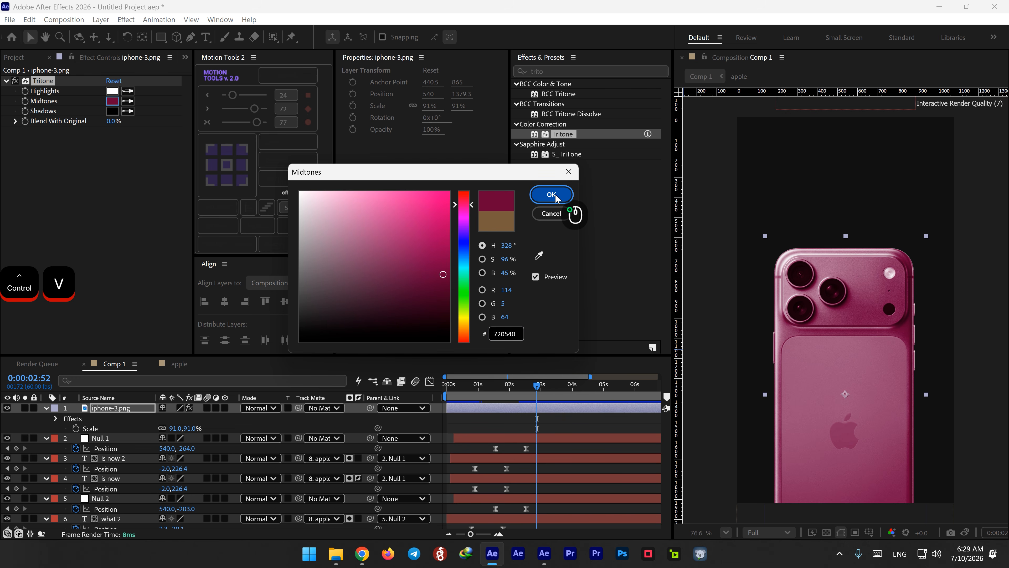
pyautogui.click(551, 194)
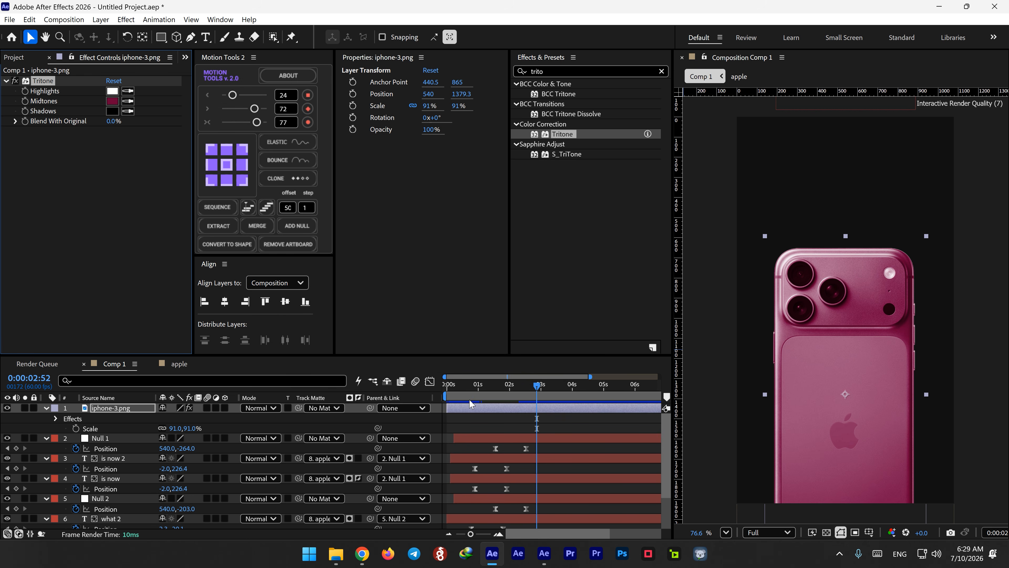
# Show layer names instead of source names in the timeline and duplicate the iphone-3.png layer twice.
pyautogui.click(16, 57)
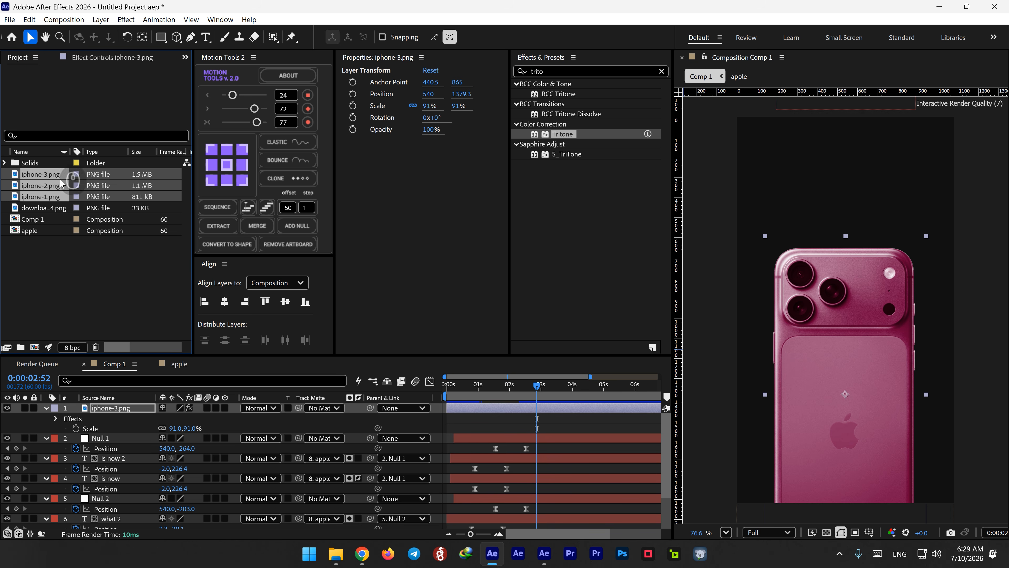
pyautogui.click(107, 398)
pyautogui.click(112, 408)
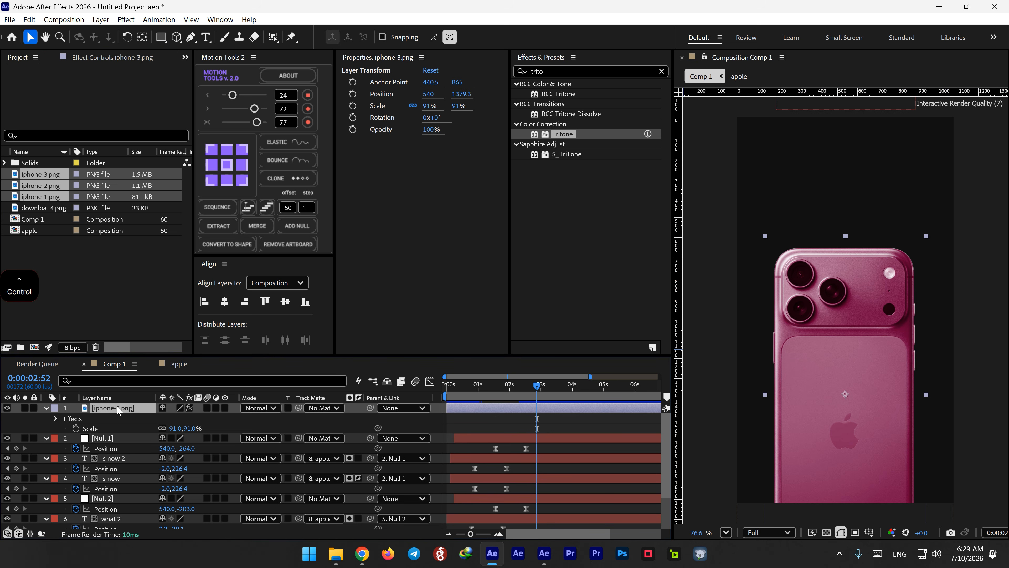
pyautogui.hotkey('ctrl', 'd')
pyautogui.hotkey('ctrl', 'd')
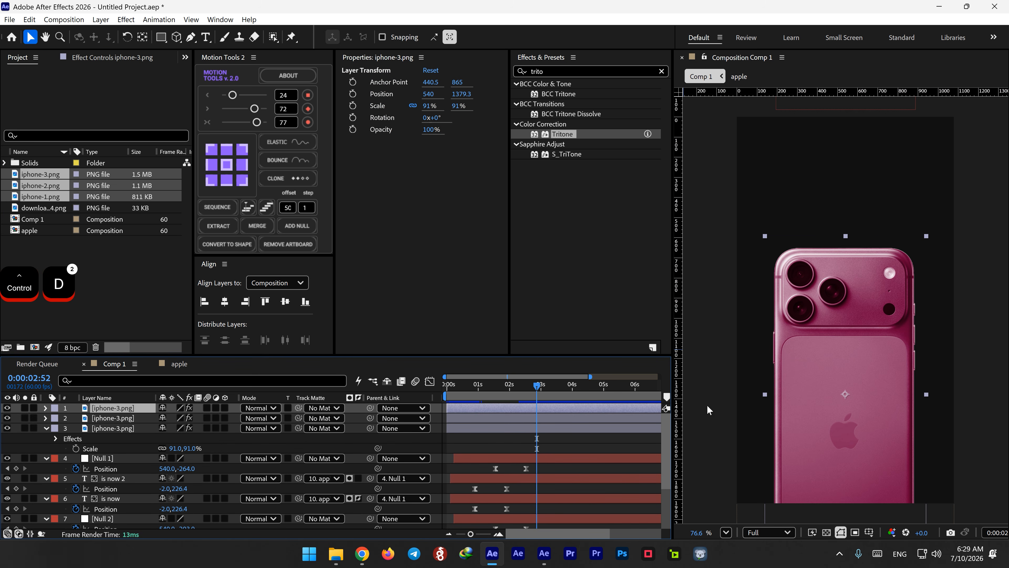
# Move the topmost iphone-3.png copy left to about X 309 and the second copy right to about X 1075.
pyautogui.moveTo(858, 402); pyautogui.dragTo(811, 404)
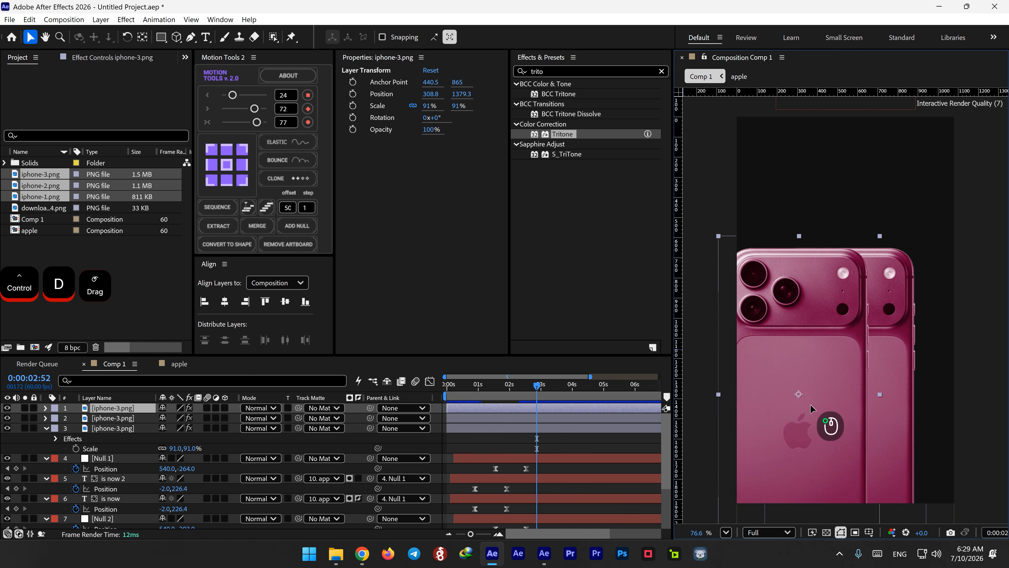
pyautogui.click(146, 418)
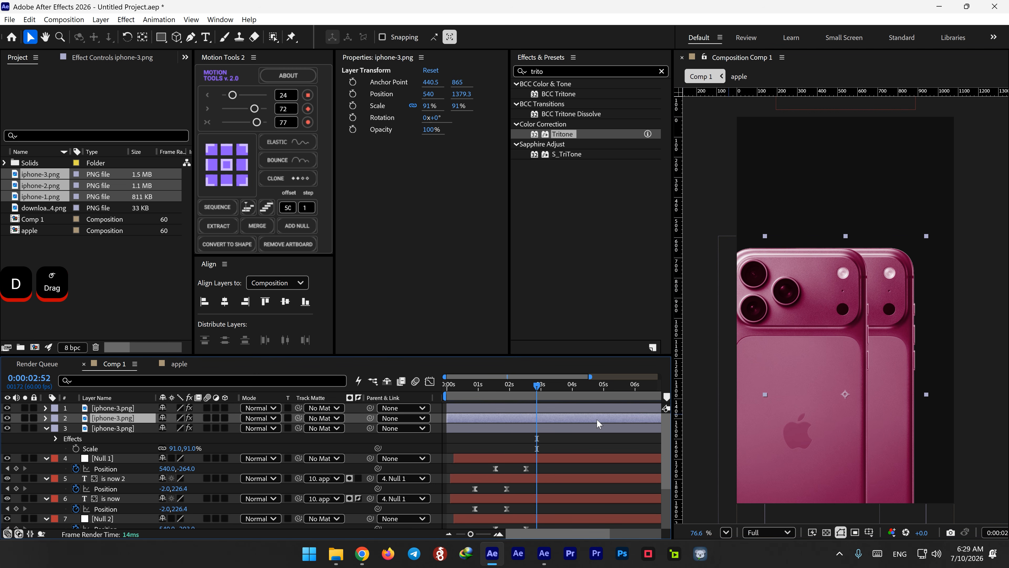
pyautogui.moveTo(807, 403); pyautogui.dragTo(916, 408)
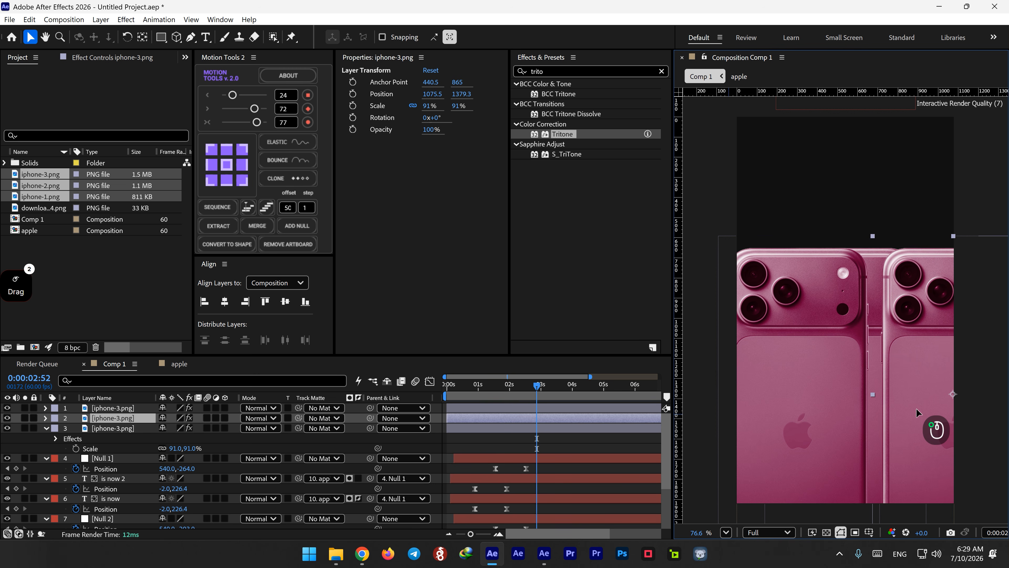
# Shift the left iPhone copy to X 278.8 and remove the Tritone effect from both side copies.
pyautogui.moveTo(821, 408); pyautogui.dragTo(815, 407)
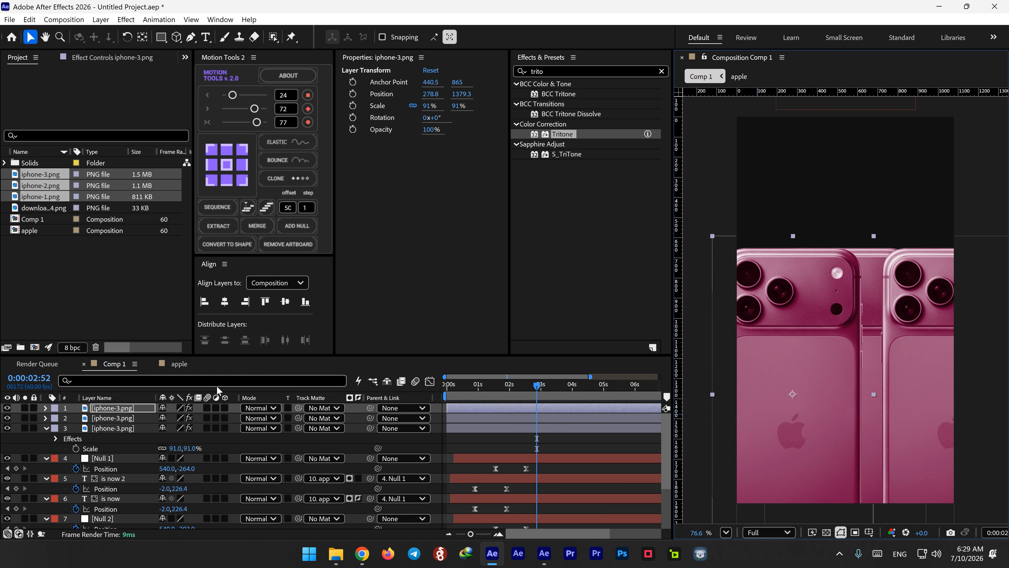
pyautogui.keyDown('ctrl'); pyautogui.click(131, 418); pyautogui.keyUp('ctrl')
pyautogui.click(112, 58)
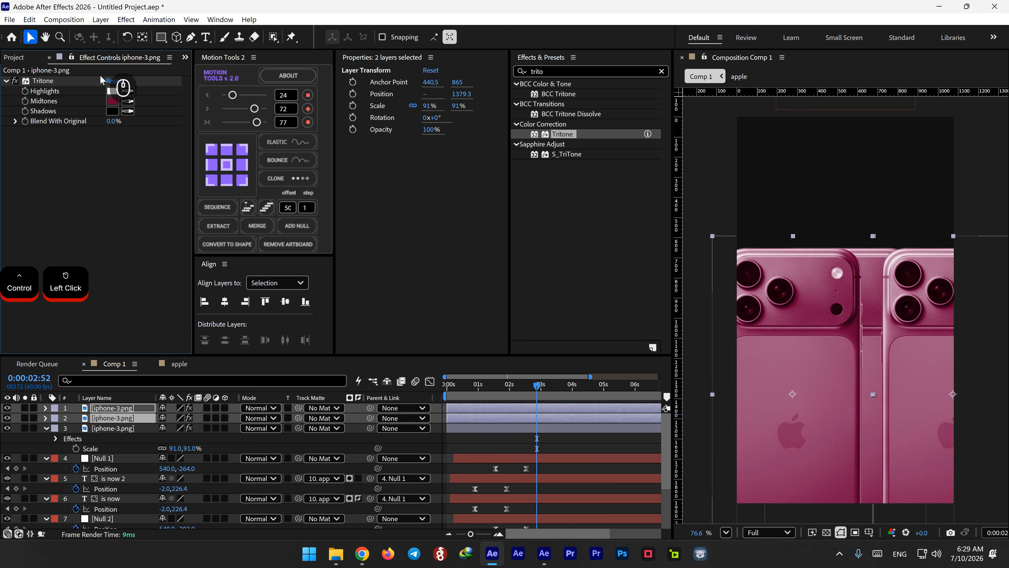
pyautogui.click(42, 88)
pyautogui.press('Delete')
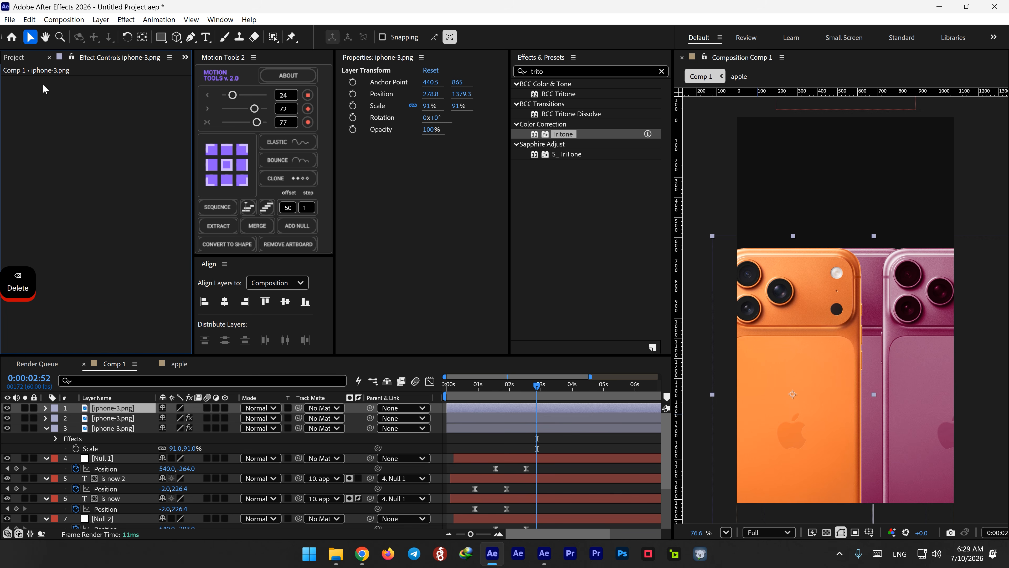
pyautogui.click(118, 418)
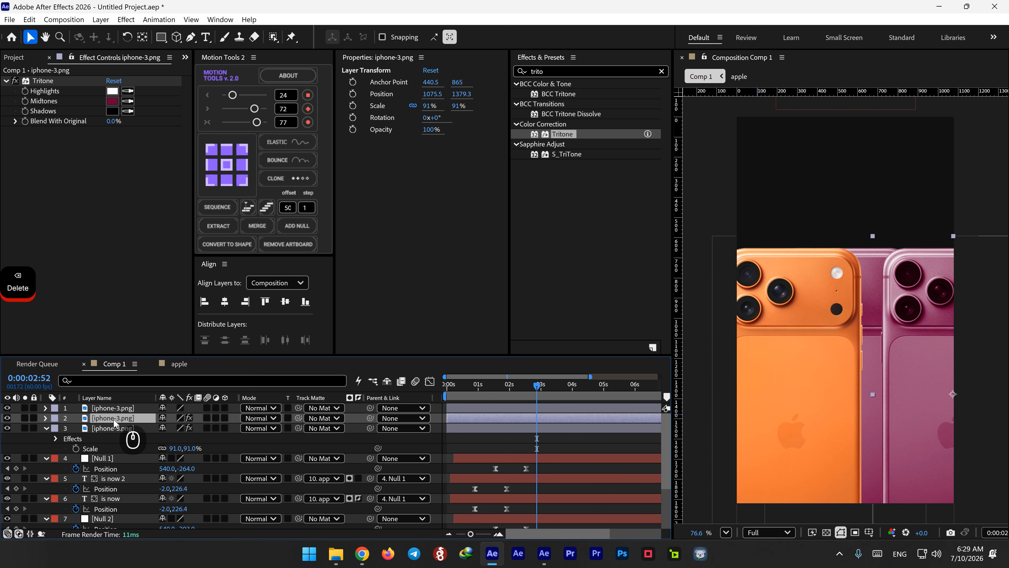
pyautogui.click(56, 82)
pyautogui.press('Delete')
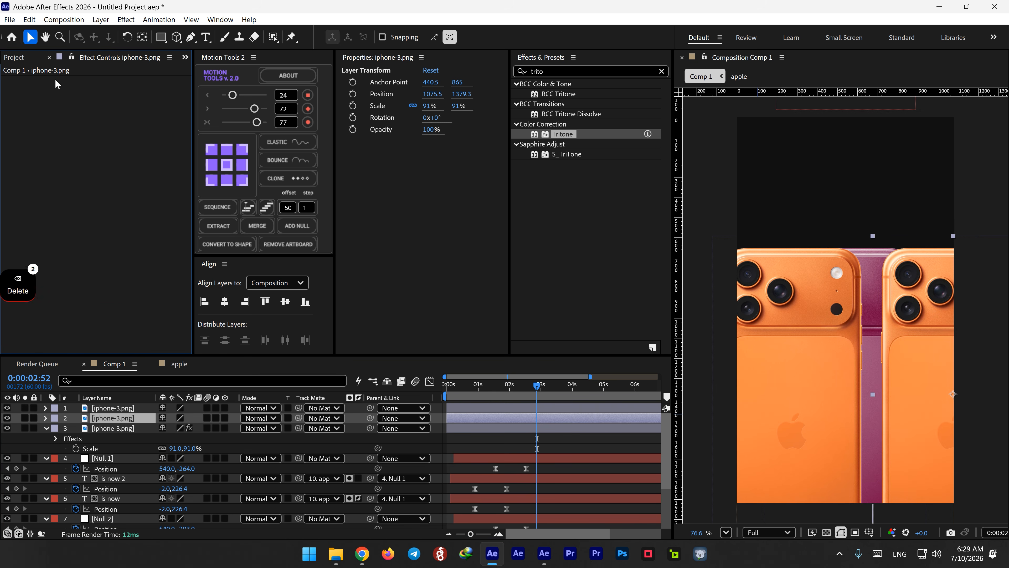
# Send the two side iPhone layers behind the tinted phone and move them down to Y 1576.5.
pyautogui.click(18, 58)
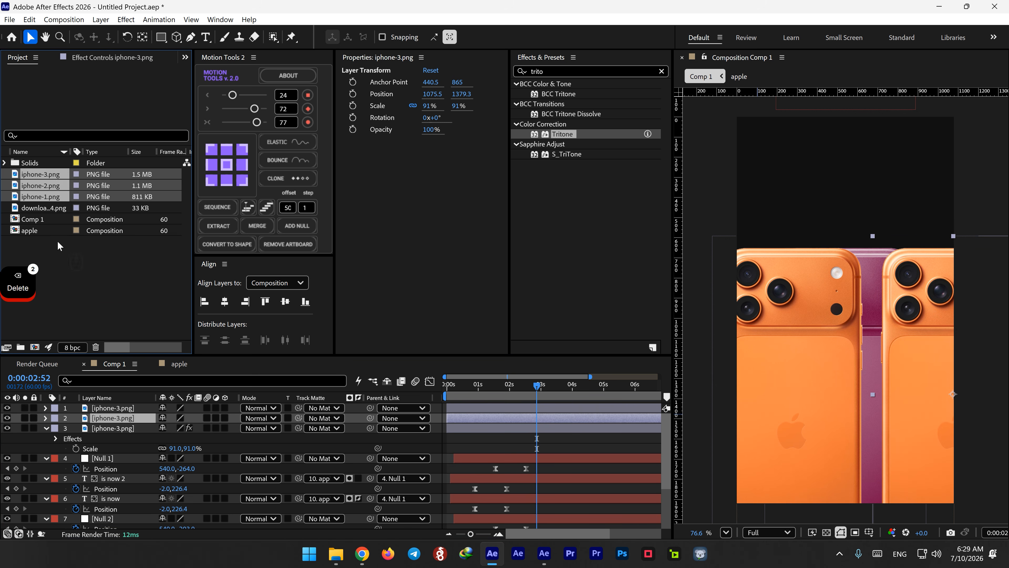
pyautogui.keyDown('ctrl'); pyautogui.click(112, 408); pyautogui.keyUp('ctrl')
pyautogui.hotkey('ctrl', '[')
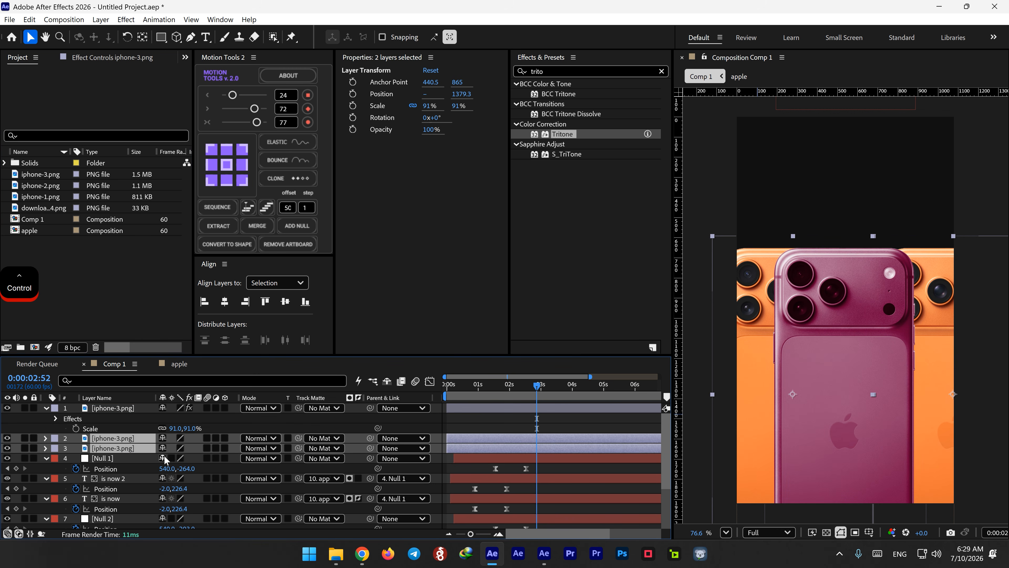
pyautogui.moveTo(790, 391); pyautogui.dragTo(799, 431)
pyautogui.click(457, 424)
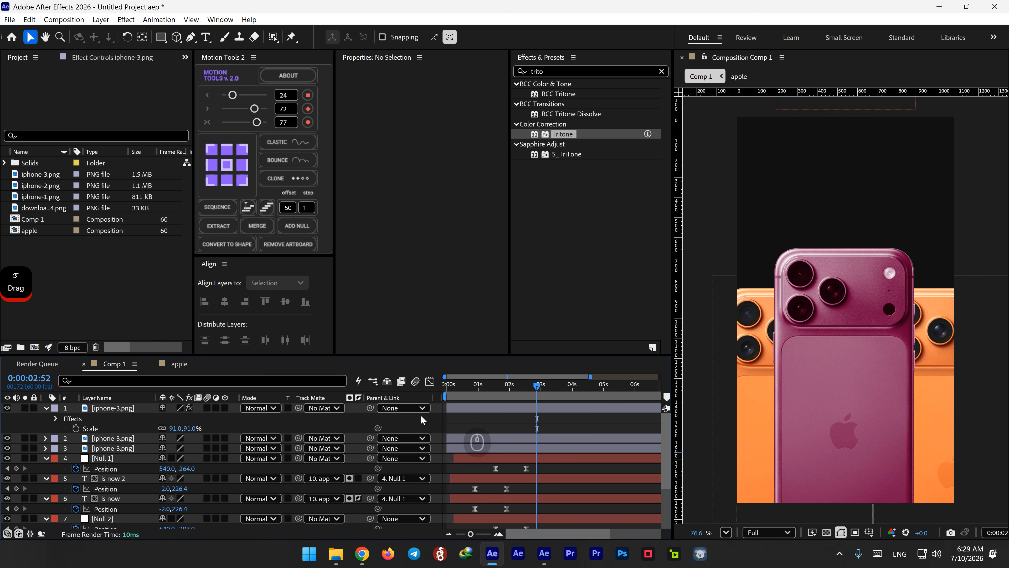
# Replace the left phone's source with iphone-1.png and the right phone's source with iphone-2.png.
pyautogui.click(38, 188)
pyautogui.click(38, 197)
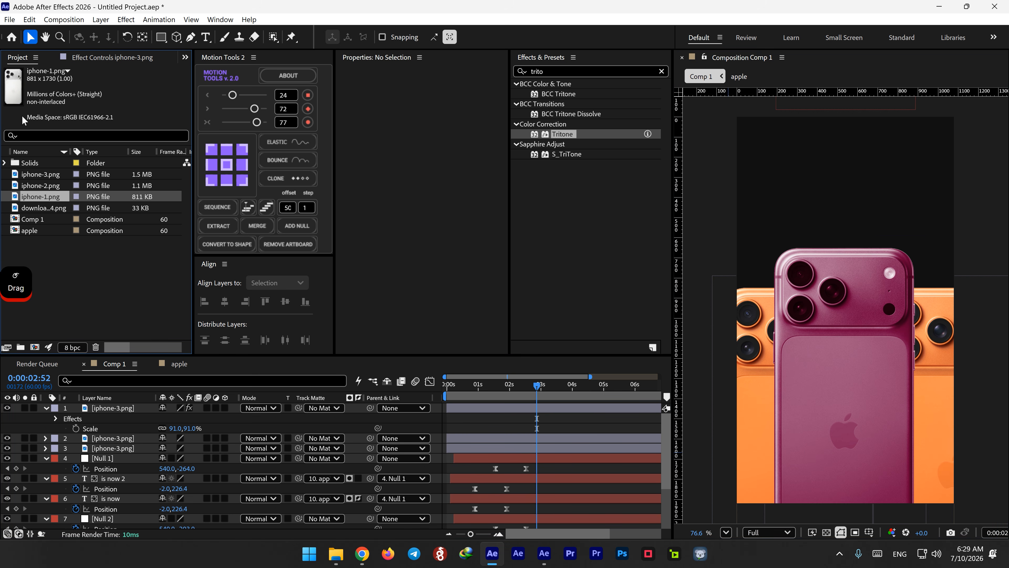
pyautogui.click(110, 434)
pyautogui.moveTo(40, 199); pyautogui.dragTo(106, 442)
pyautogui.click(114, 449)
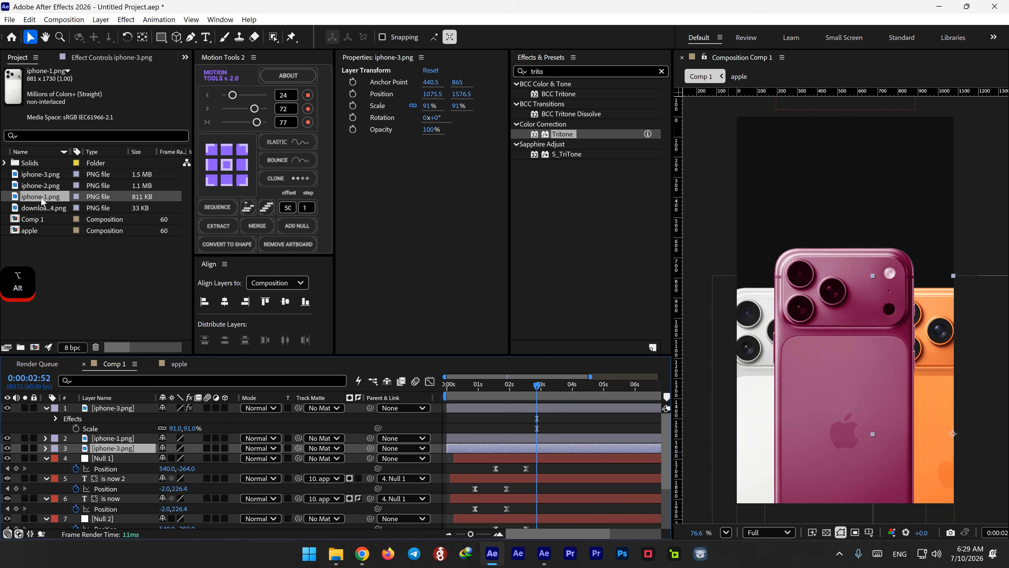
pyautogui.click(42, 187)
pyautogui.moveTo(49, 187); pyautogui.dragTo(117, 456)
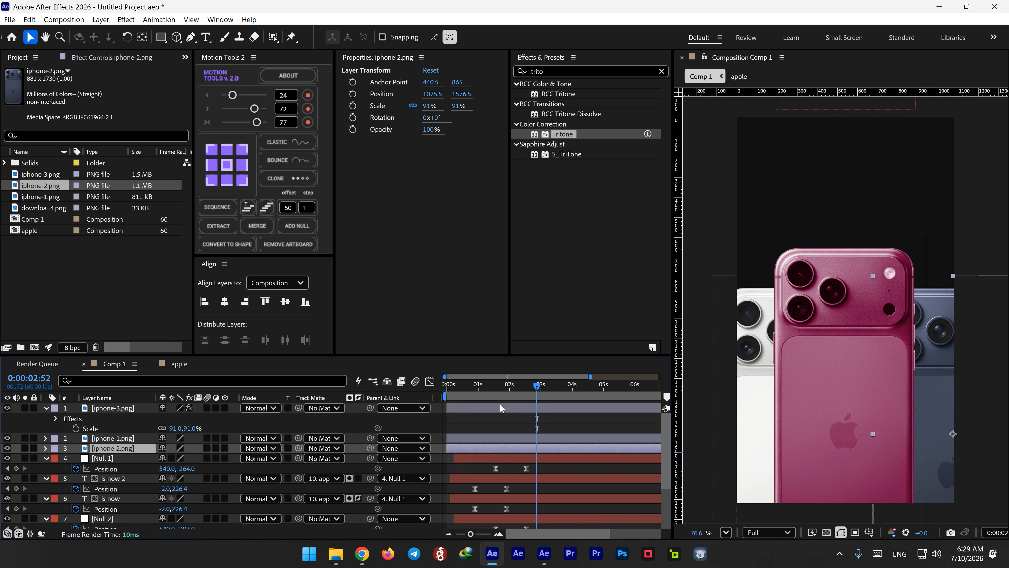
# Keyframe the three phones' Position to rise from Y 2691.3 (center) and 2888.5 (sides) at 0:00:01:33 to their current places at 0:00:02:32.
pyautogui.moveTo(489, 388); pyautogui.dragTo(498, 455)
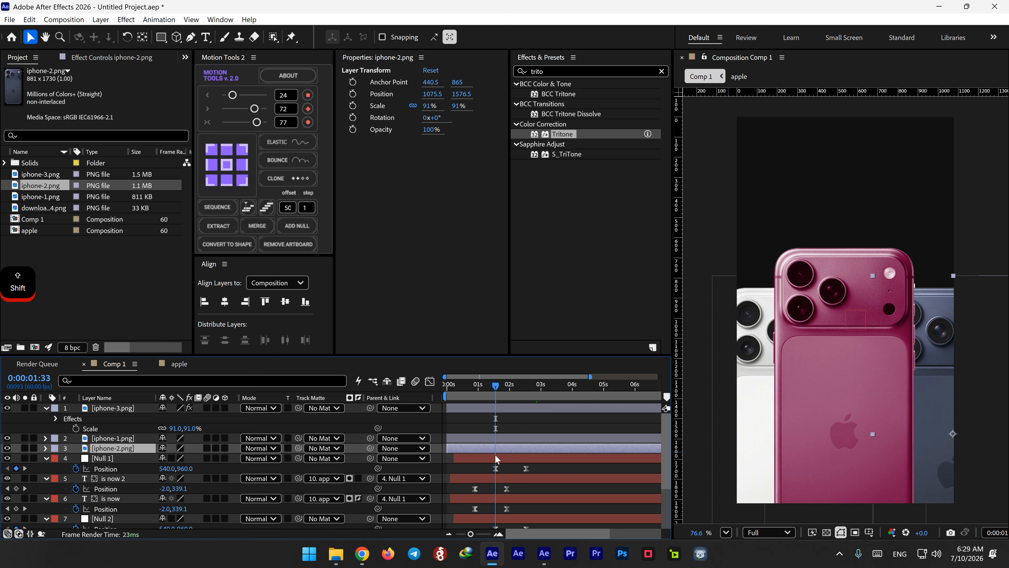
pyautogui.keyDown('shift'); pyautogui.click(504, 407); pyautogui.keyUp('shift')
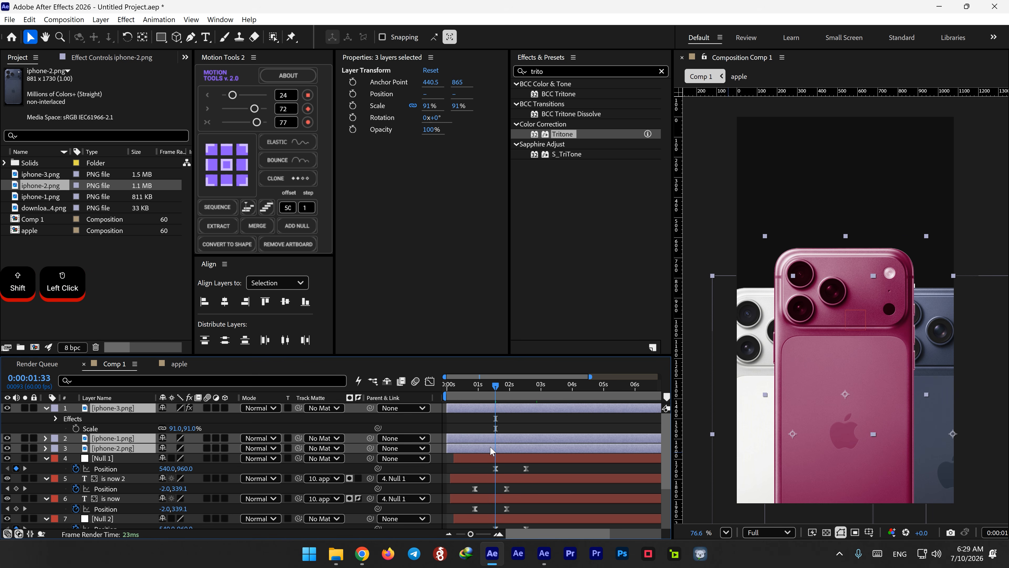
pyautogui.press('p')
pyautogui.click(75, 418)
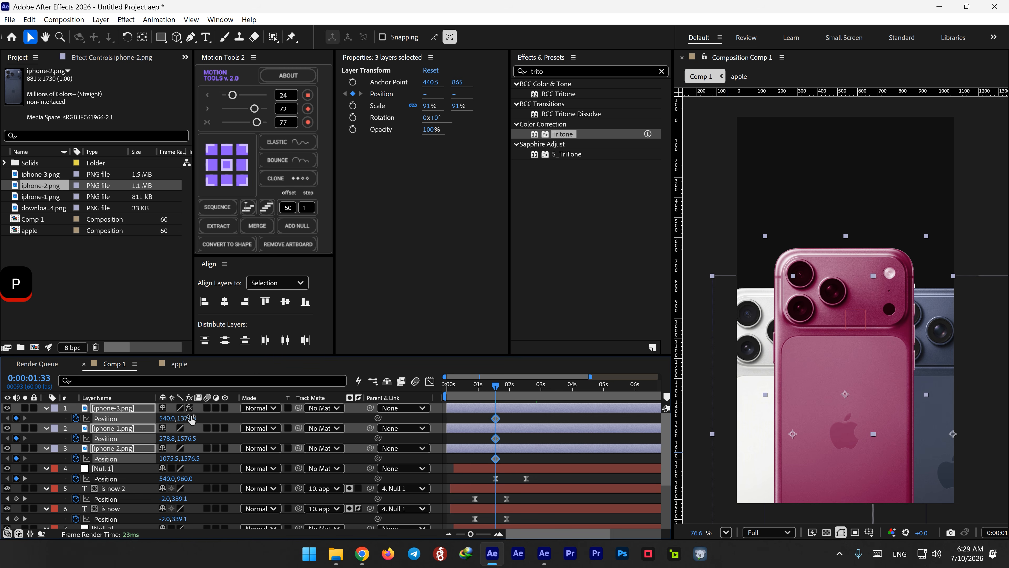
pyautogui.moveTo(498, 422); pyautogui.dragTo(529, 437)
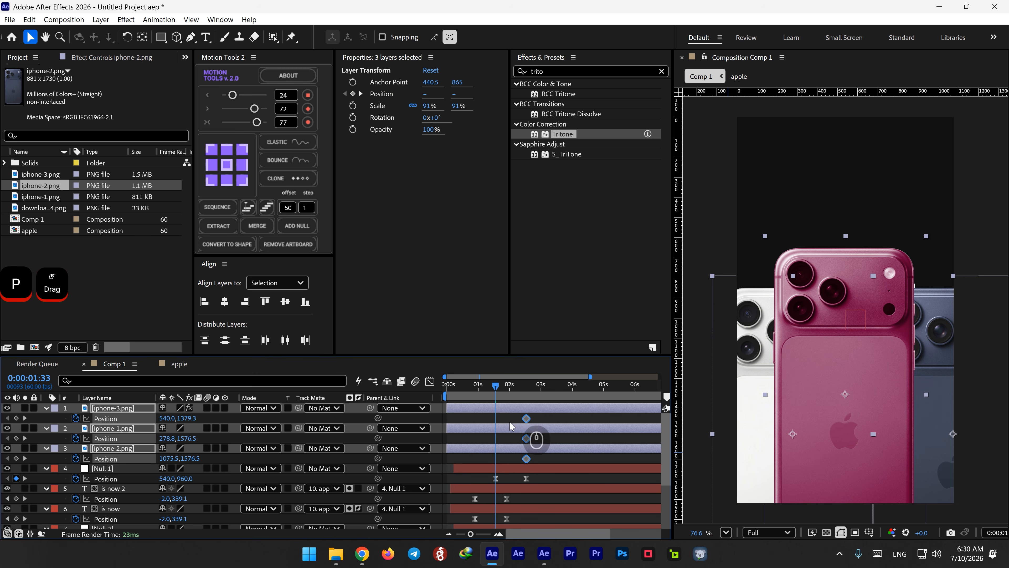
pyautogui.moveTo(186, 418); pyautogui.dragTo(853, 529)
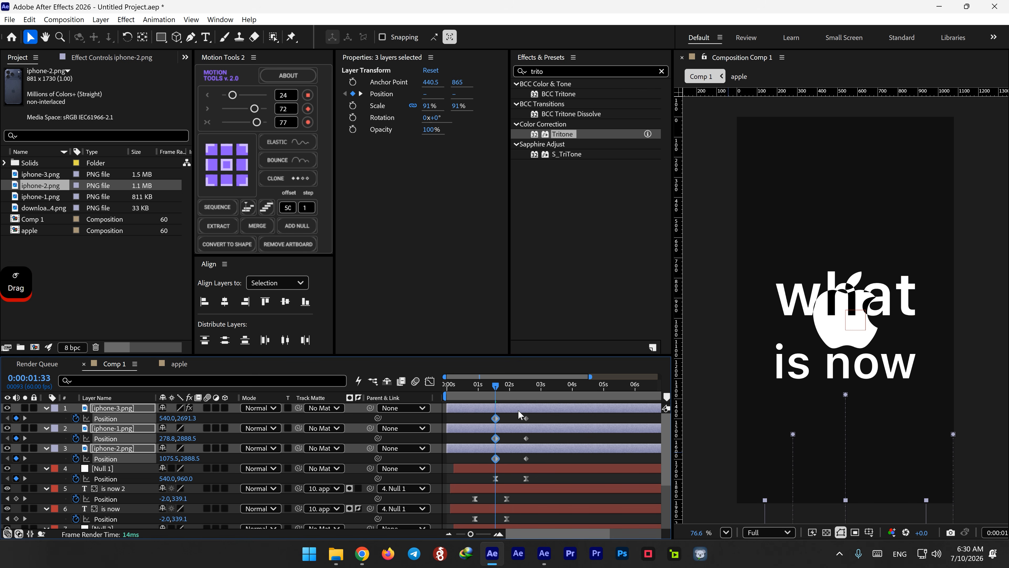
# Apply Easy Ease to the iPhone layers' Position keyframes and lengthen the starting keyframes' outgoing influence in the speed graph.
pyautogui.moveTo(533, 416); pyautogui.dragTo(492, 463)
pyautogui.rightClick(495, 458)
pyautogui.moveTo(544, 452)
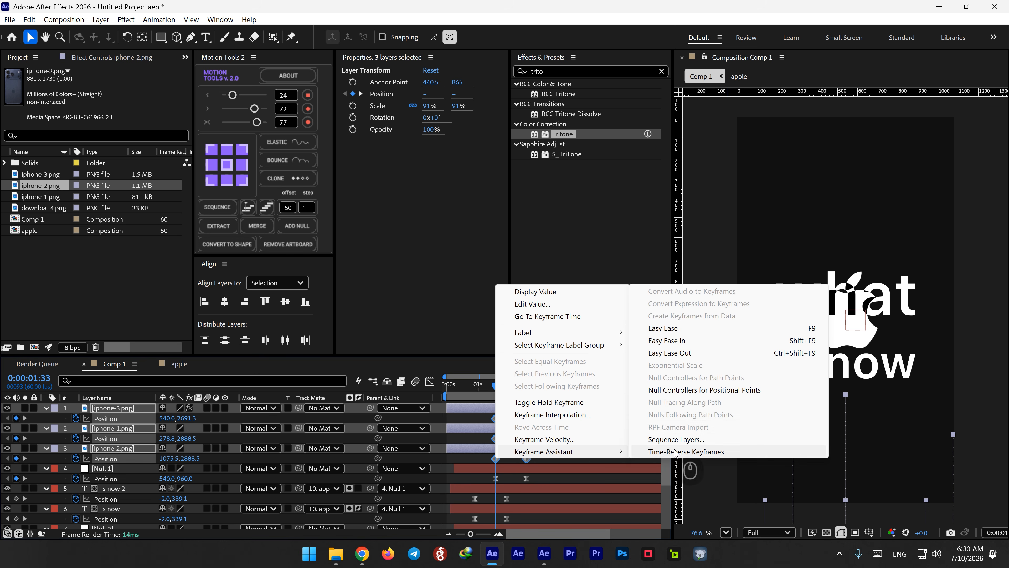
pyautogui.click(673, 328)
pyautogui.click(430, 381)
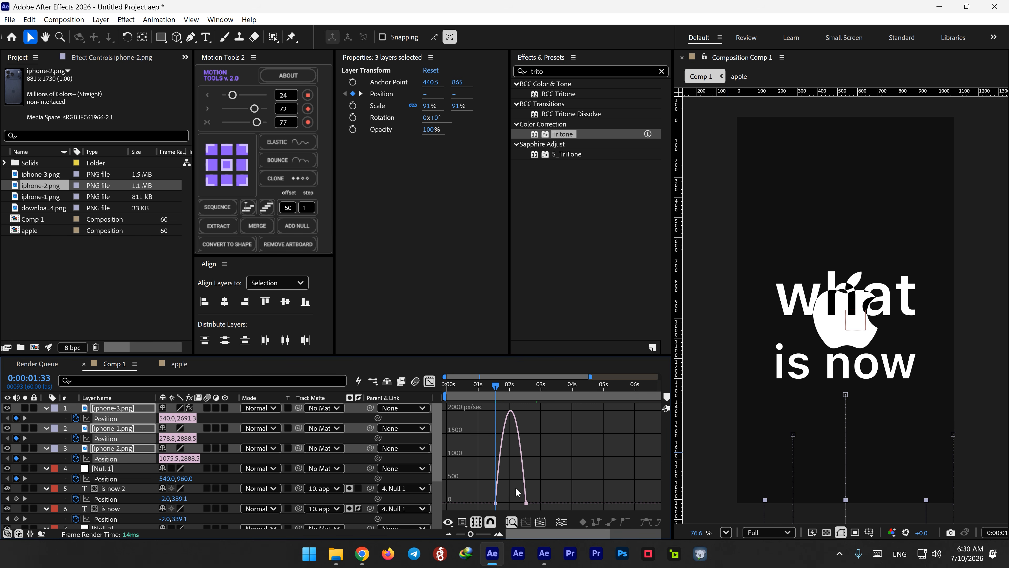
pyautogui.scroll(4, 502, 499)
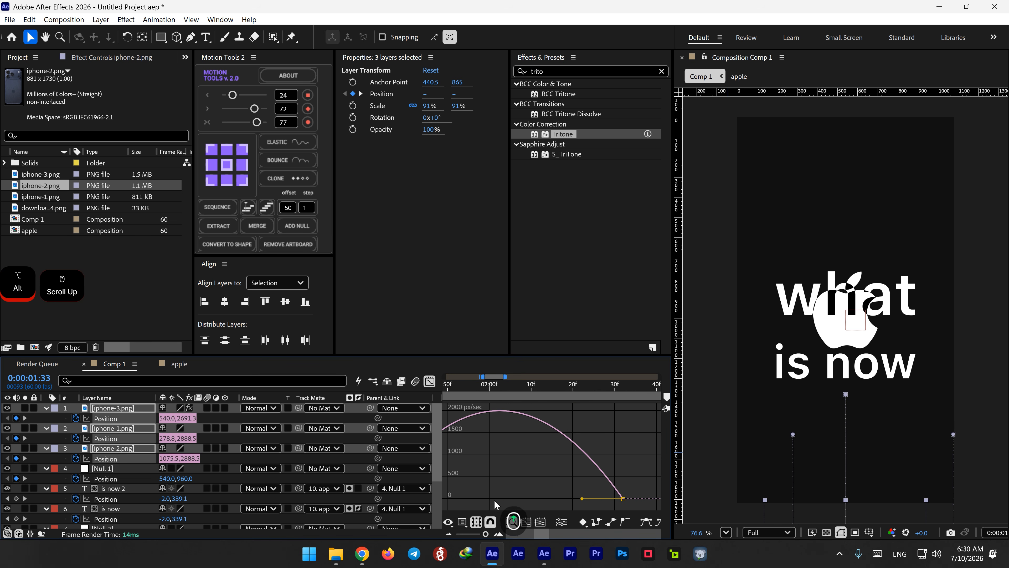
pyautogui.moveTo(487, 500); pyautogui.dragTo(540, 500)
pyautogui.hotkey('shift', 'F3')
pyautogui.scroll(-2, 516, 438)
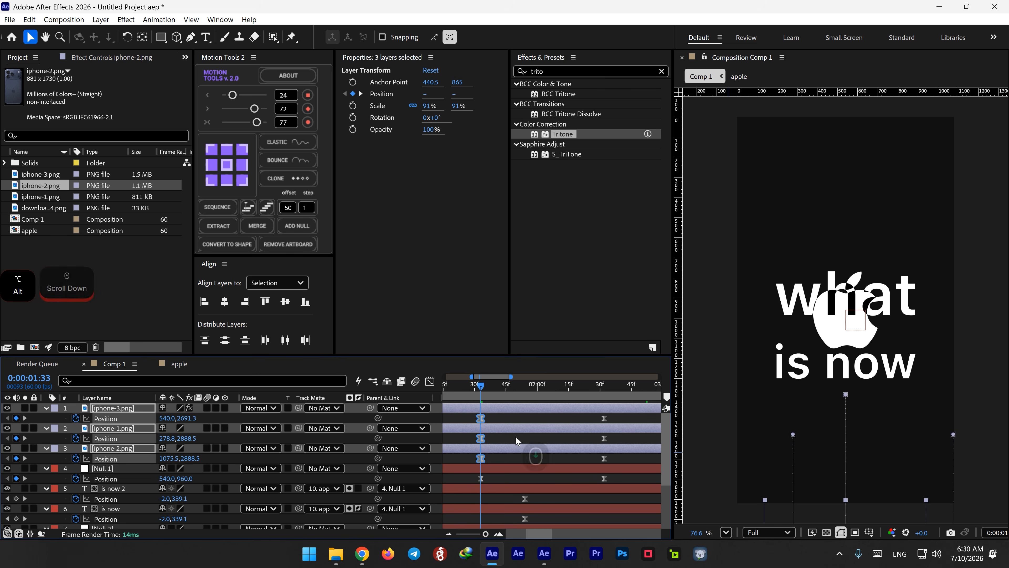
# Convert the ending Position keyframes of the three iPhone layers to linear and apply Motion Tools Elastic to all their Position keyframes.
pyautogui.moveTo(587, 439); pyautogui.dragTo(557, 457)
pyautogui.press('ctrl')
pyautogui.moveTo(555, 459)
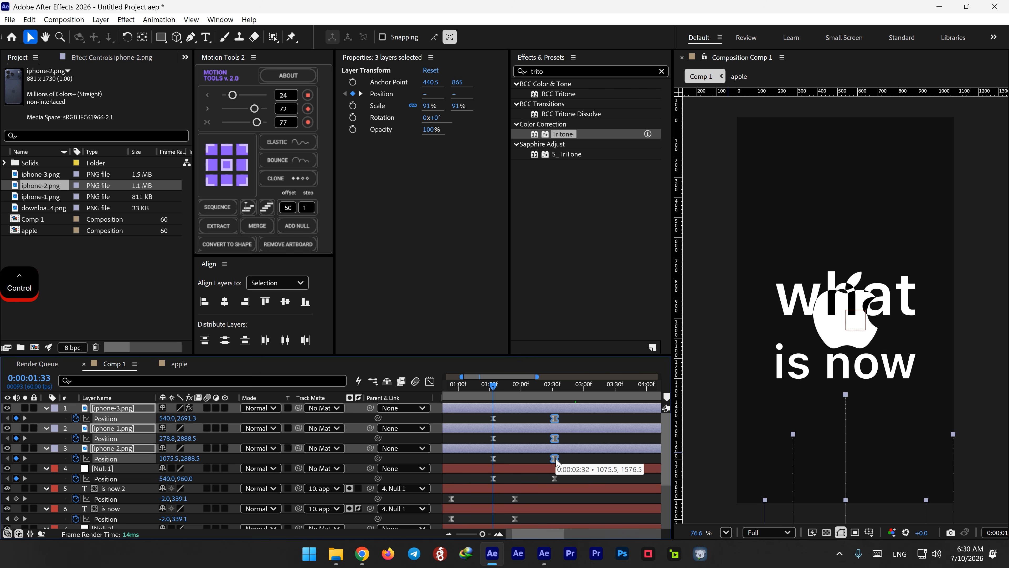
pyautogui.keyDown('ctrl'); pyautogui.click(555, 458); pyautogui.keyUp('ctrl')
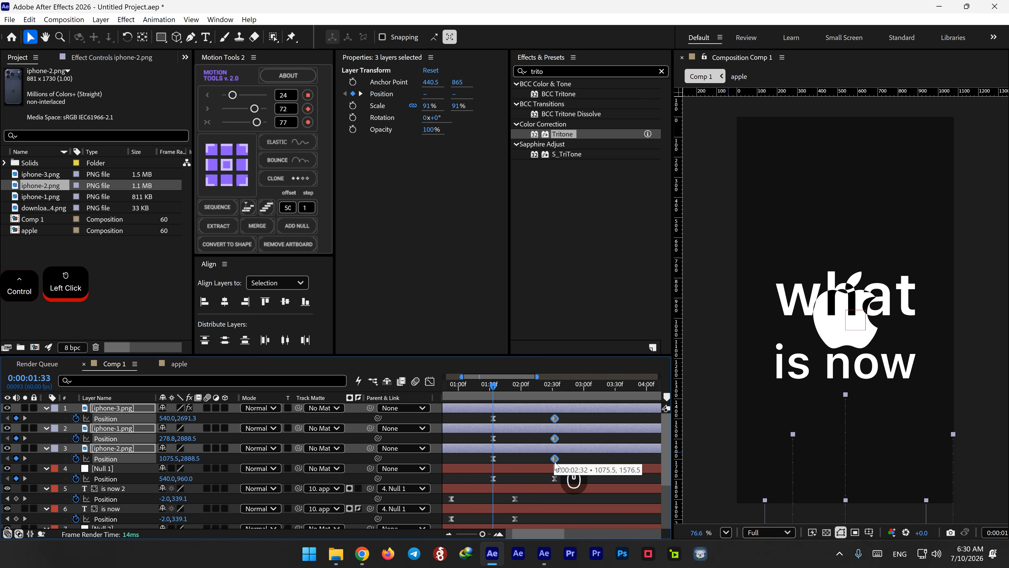
pyautogui.moveTo(565, 417); pyautogui.dragTo(481, 469)
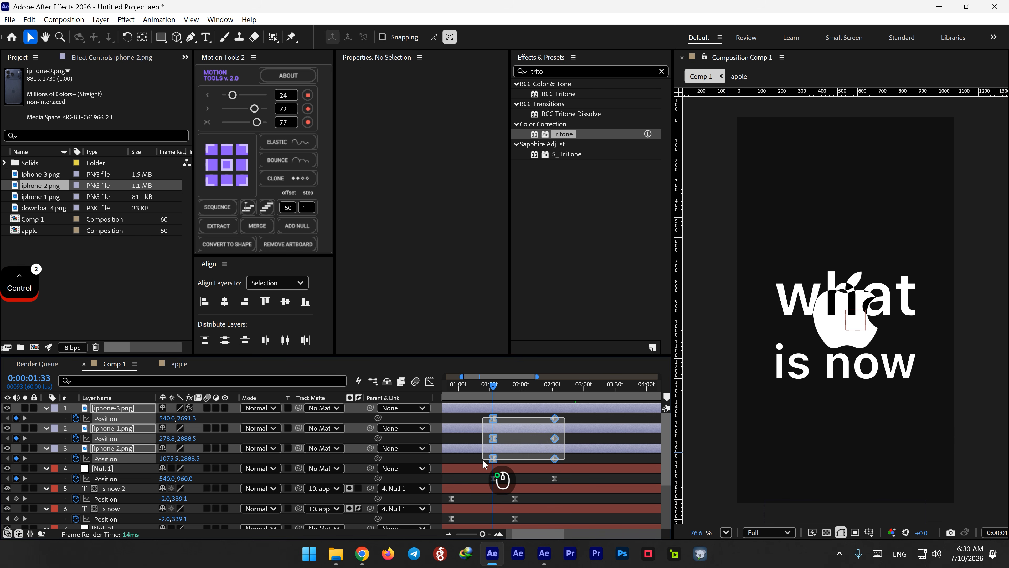
pyautogui.click(286, 147)
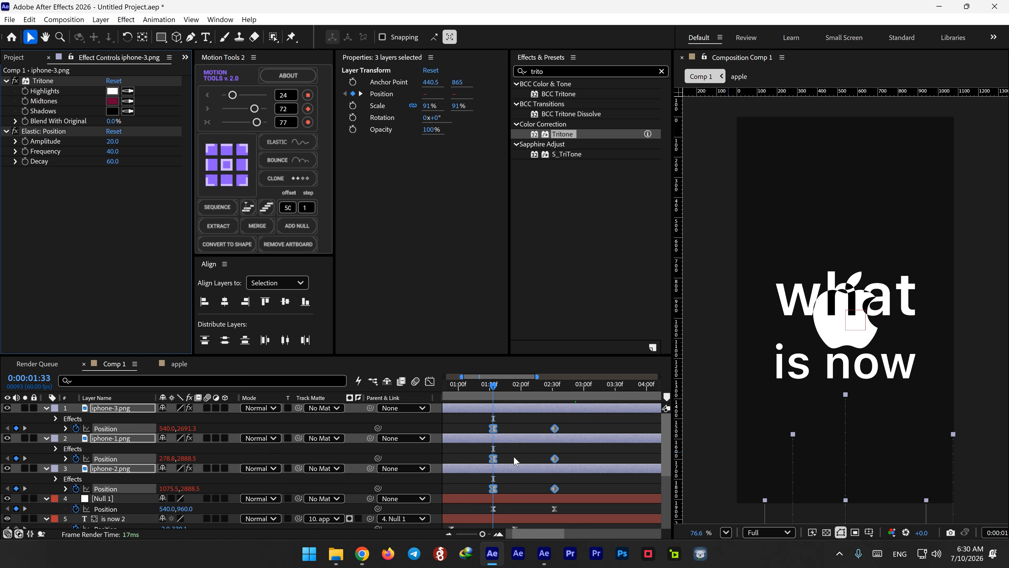
# Play back the animation from the start to review the phones' elastic entrance.
pyautogui.moveTo(493, 386); pyautogui.dragTo(410, 399)
pyautogui.scroll(-2, 519, 445)
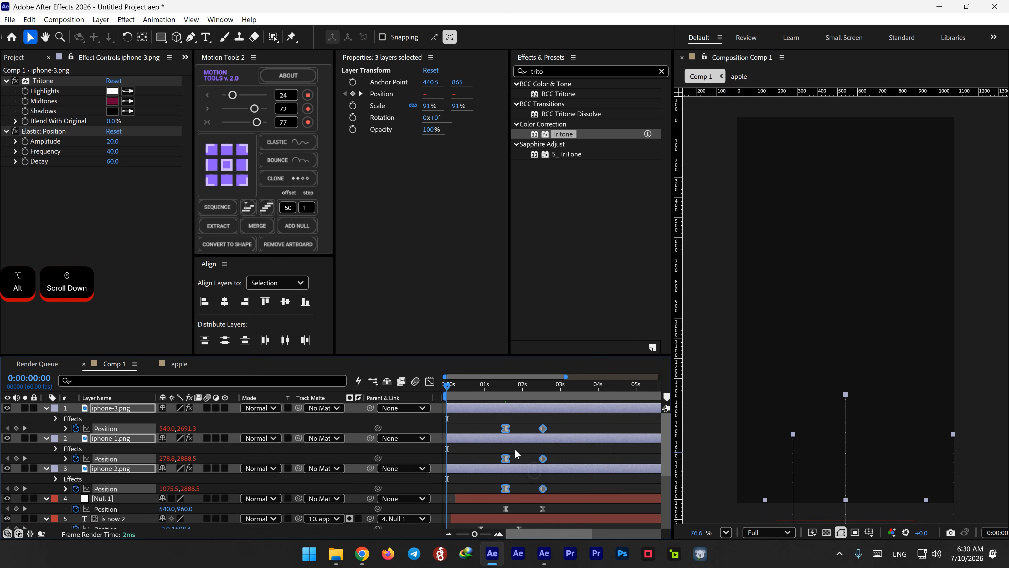
pyautogui.press('space')
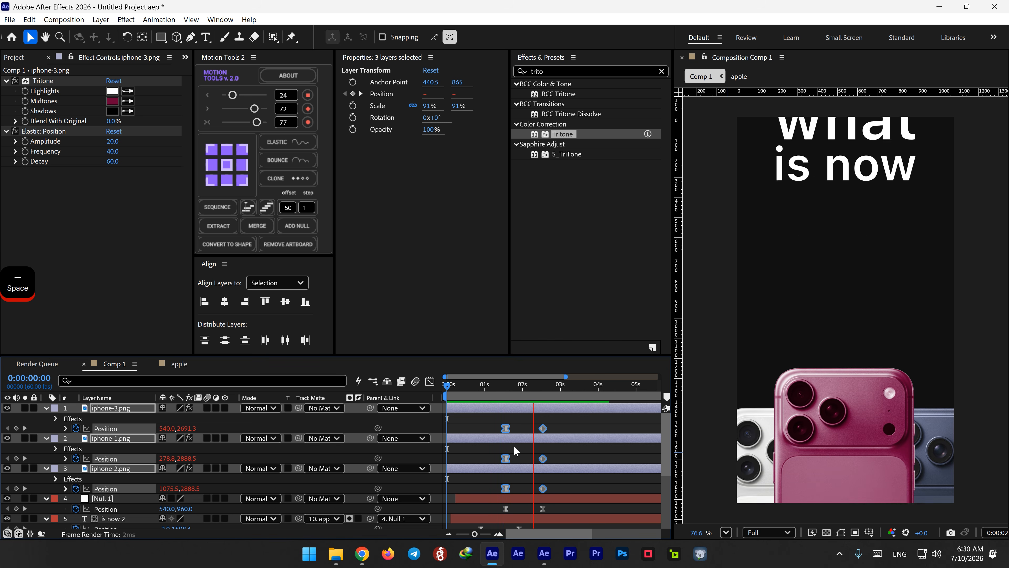
pyautogui.press('space')
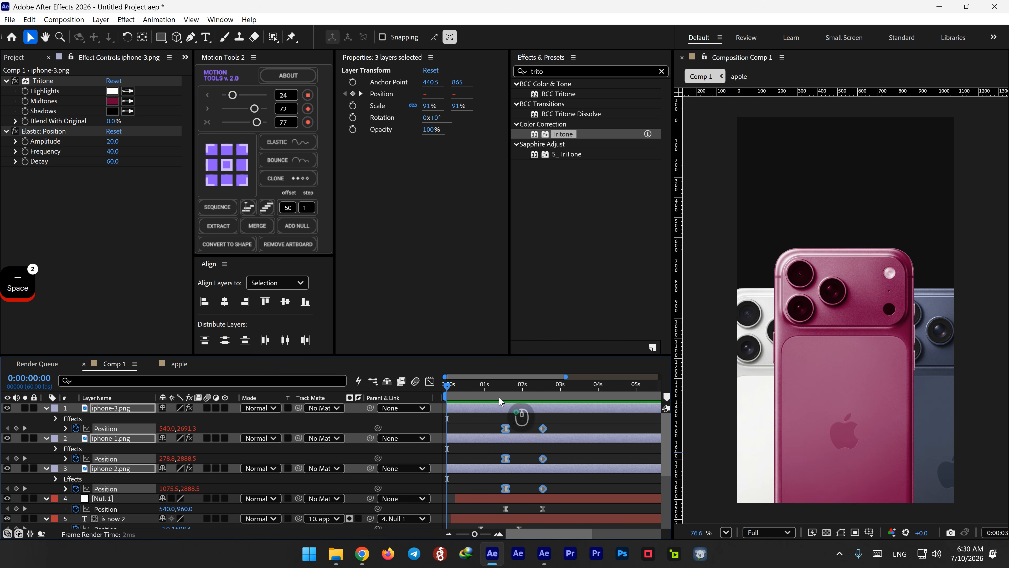
pyautogui.press('space')
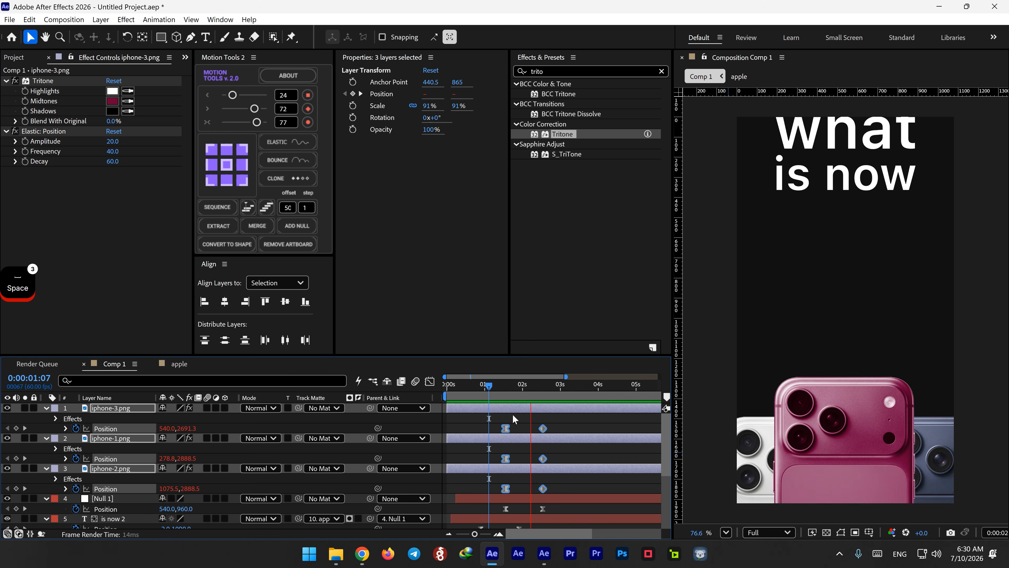
pyautogui.press('space')
# Stagger the entrance by shifting the iphone-1.png layer slightly later and the iphone-2.png layer a little later still.
pyautogui.click(525, 454)
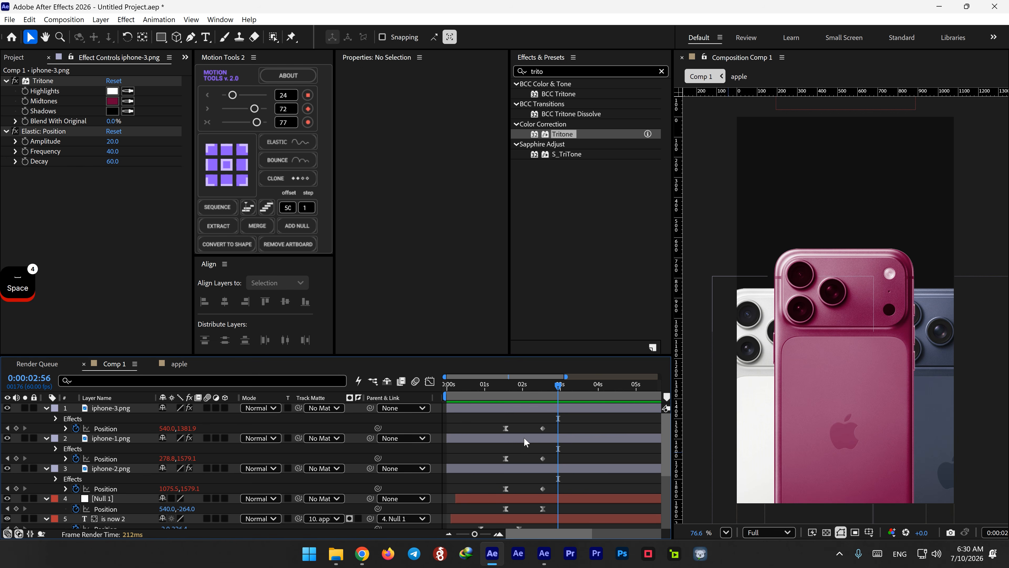
pyautogui.moveTo(524, 436); pyautogui.dragTo(541, 468)
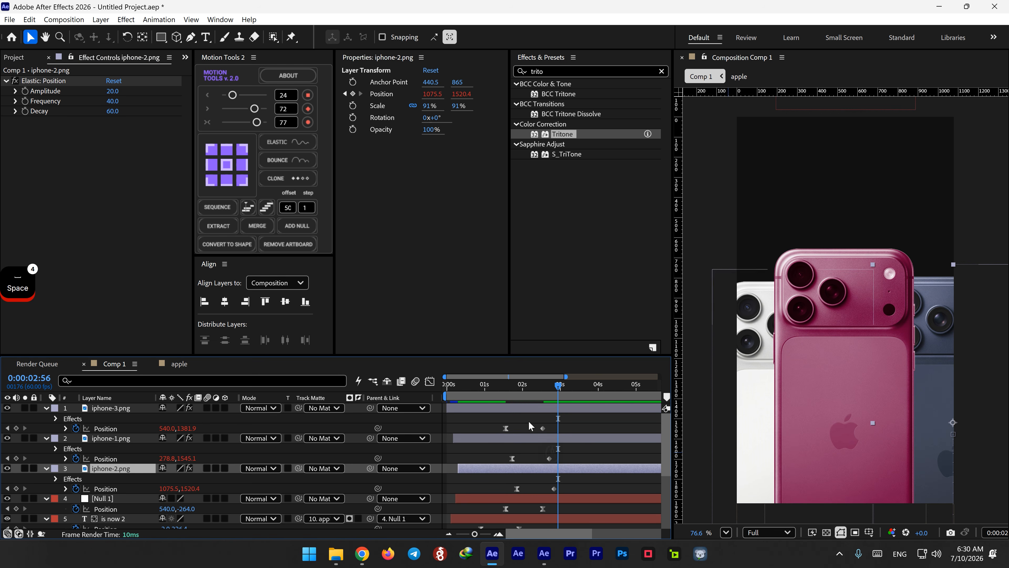
# Replay the text exit and staggered phone entrance from several points between about 0:00:00:57 and 0:00:01:28 to check the timing.
pyautogui.click(483, 384)
pyautogui.press('space')
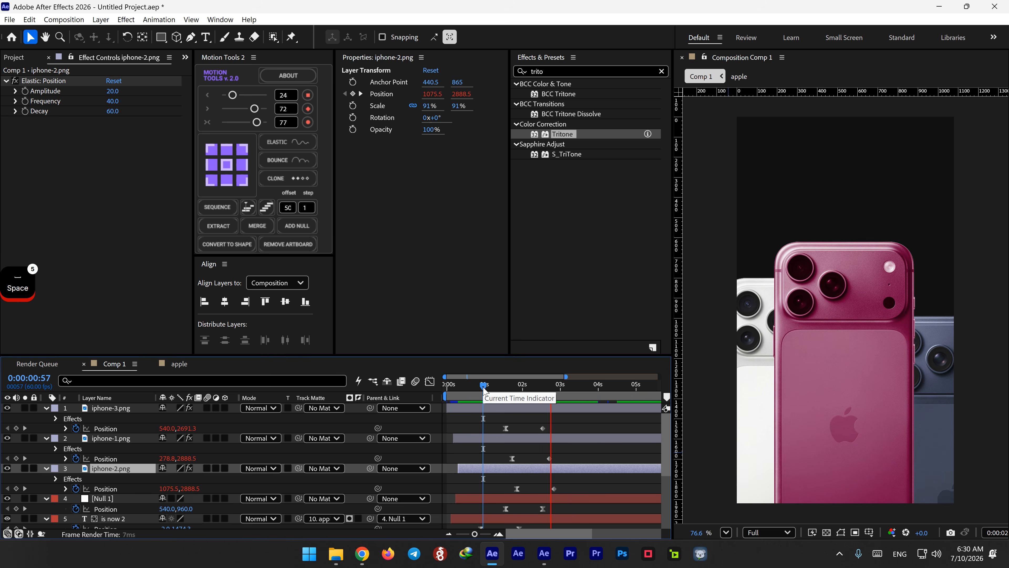
pyautogui.press('space')
pyautogui.click(496, 388)
pyautogui.press('space')
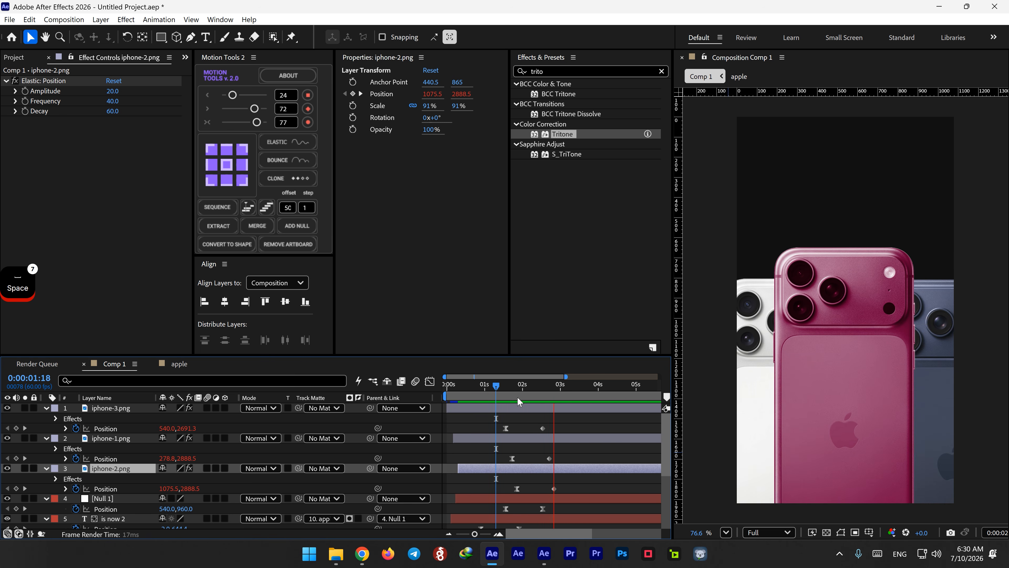
pyautogui.press('space')
pyautogui.click(507, 394)
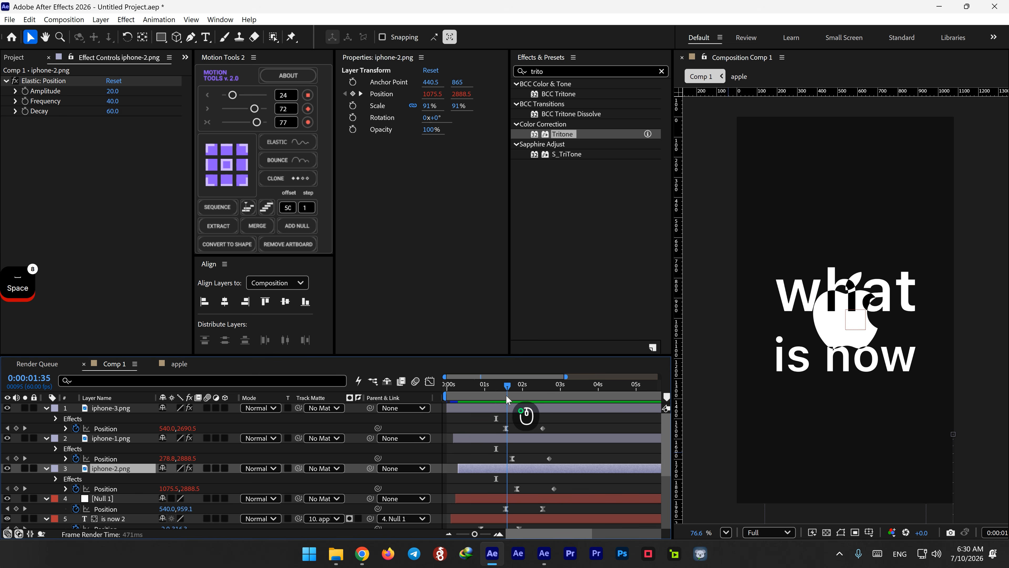
pyautogui.click(503, 395)
pyautogui.press('space')
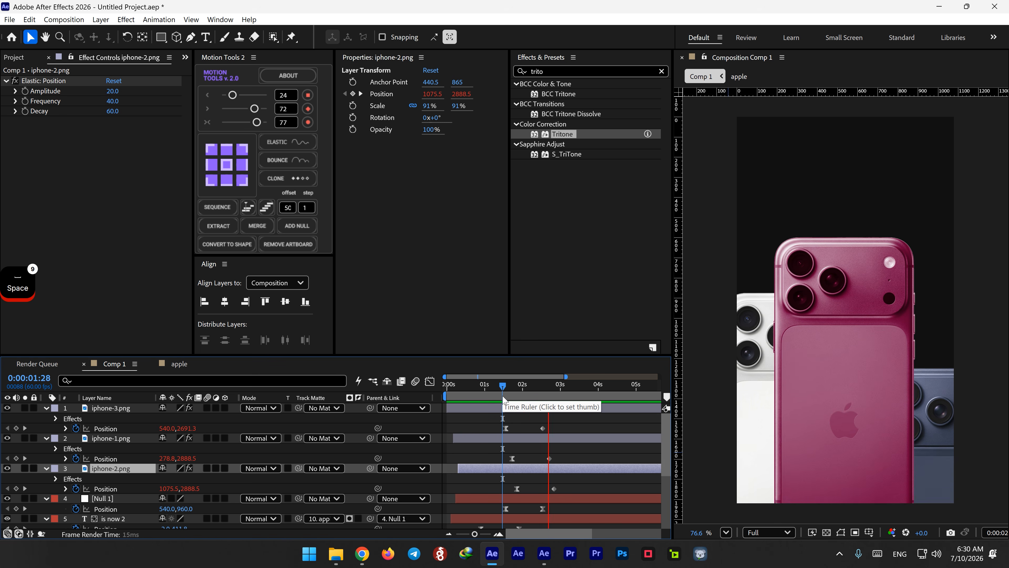
pyautogui.press('space')
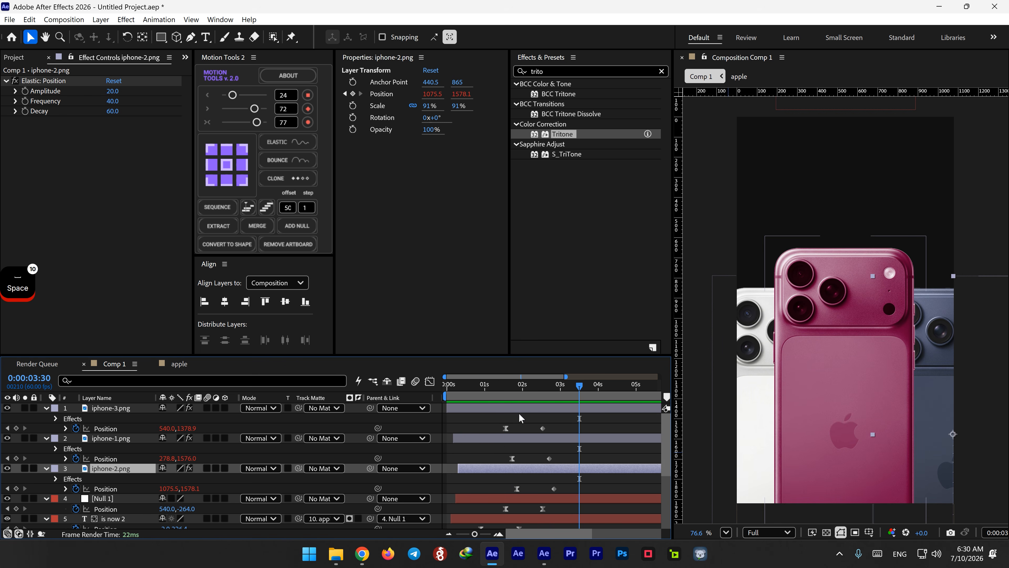
# Import the orange PRO image download---2026-07-09T101741.228.png and add it to Comp 1 above iphone-3.png.
pyautogui.click(21, 59)
pyautogui.click(89, 276)
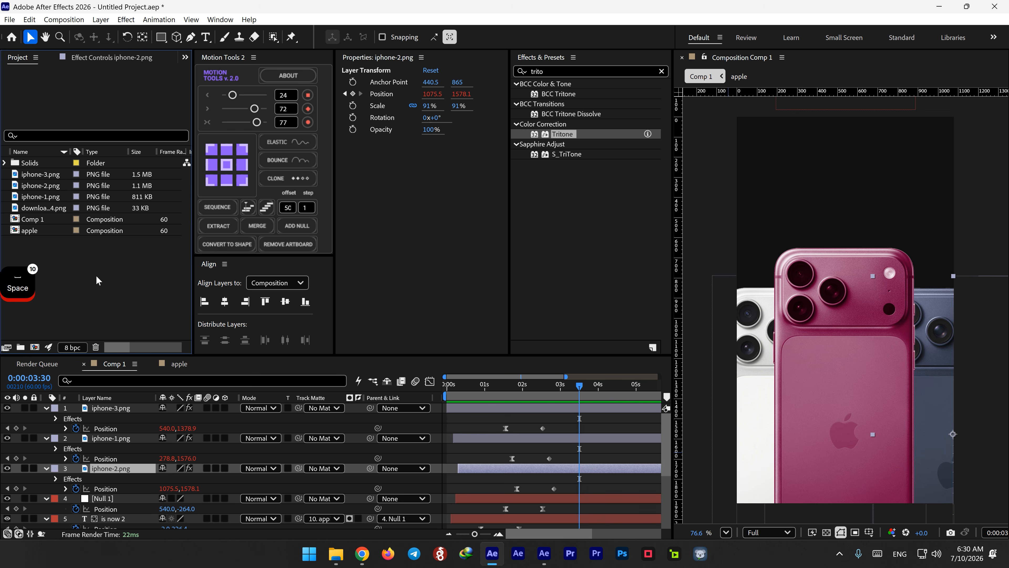
pyautogui.doubleClick(71, 259)
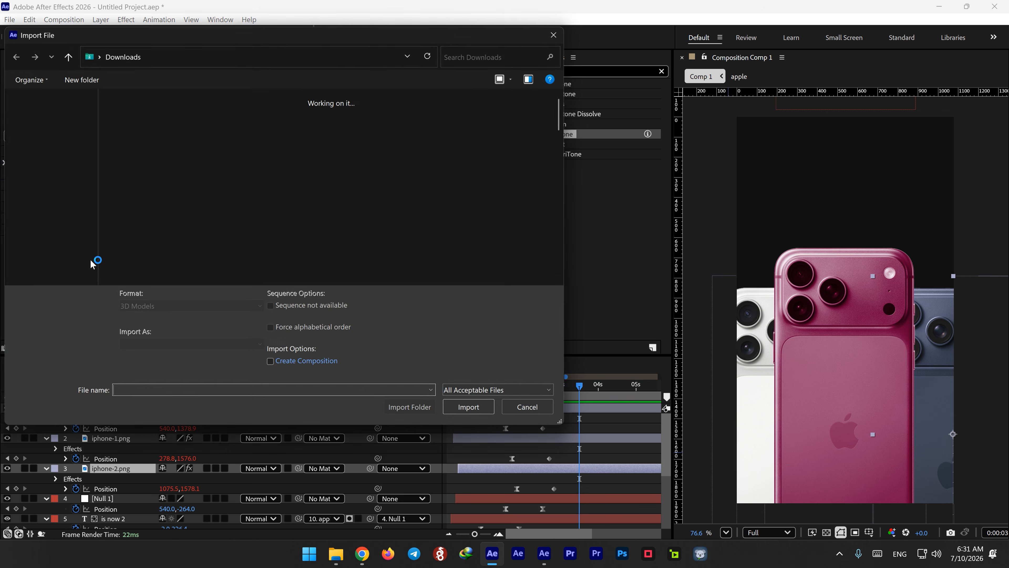
pyautogui.click(156, 258)
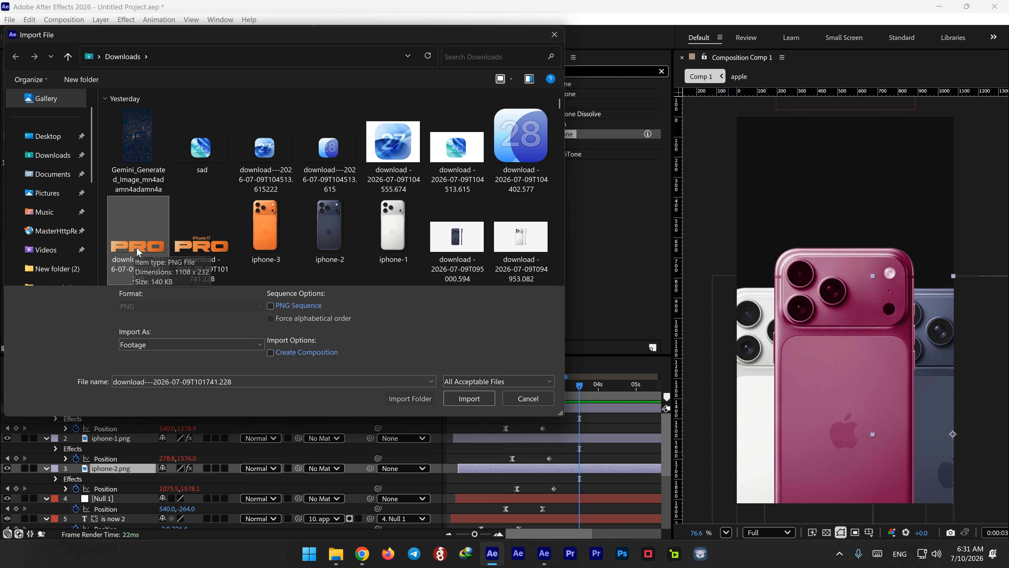
pyautogui.doubleClick(136, 247)
pyautogui.moveTo(40, 208); pyautogui.dragTo(119, 408)
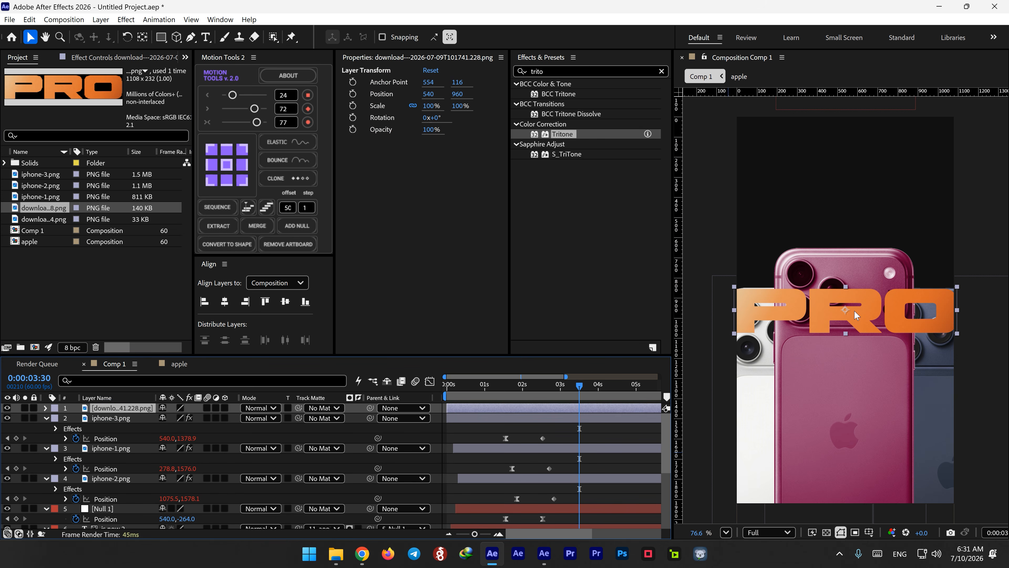
# Scale the PRO image to 68% and place it just above the phones at about 540, 496.3.
pyautogui.moveTo(857, 317); pyautogui.dragTo(853, 219)
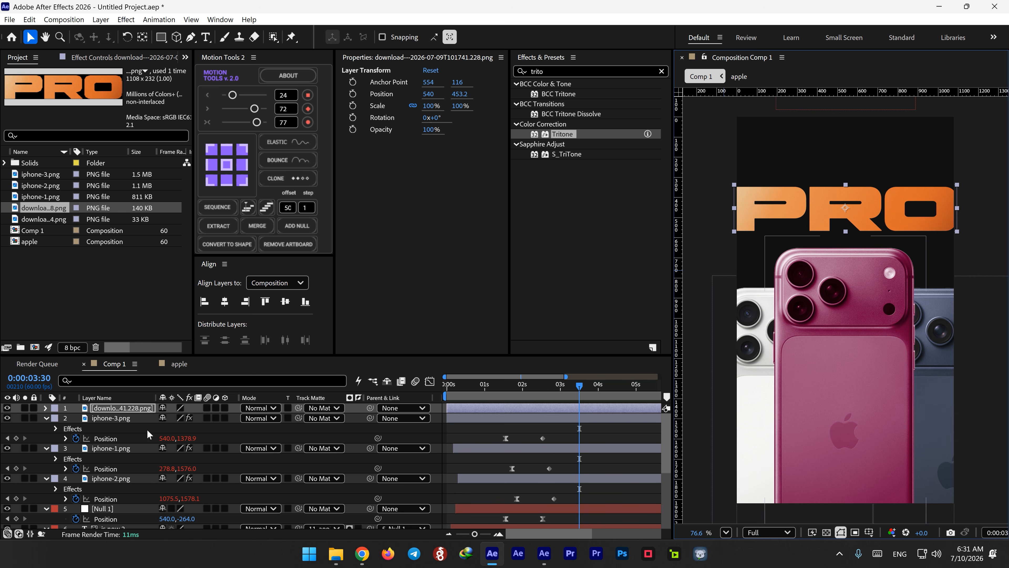
pyautogui.press('s')
pyautogui.moveTo(173, 418); pyautogui.dragTo(181, 418)
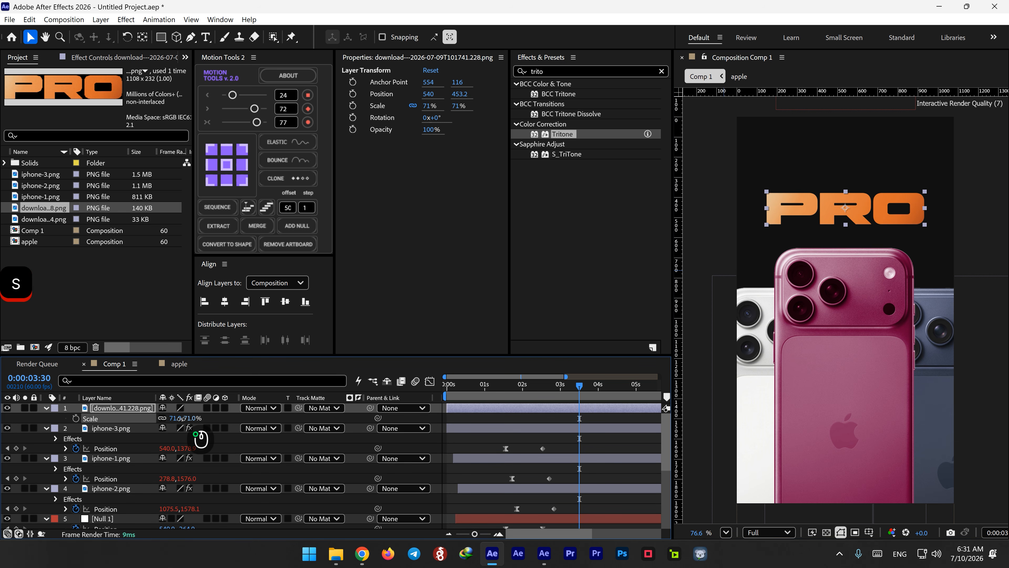
pyautogui.moveTo(851, 226); pyautogui.dragTo(855, 234)
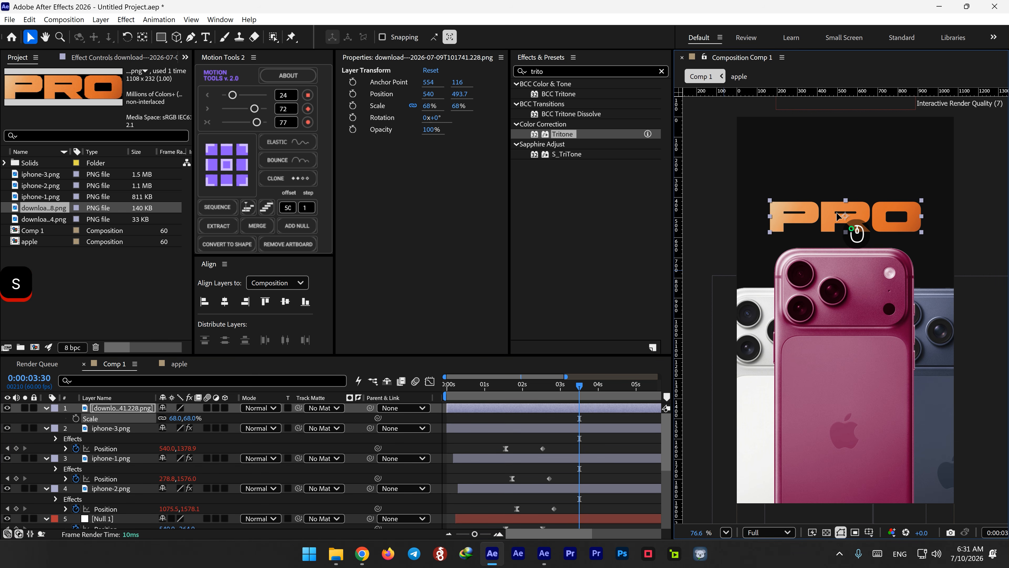
# Mask the PRO layer to its letter O with a rectangle, and duplicate it with the mask moved and fitted to the R.
pyautogui.click(169, 38)
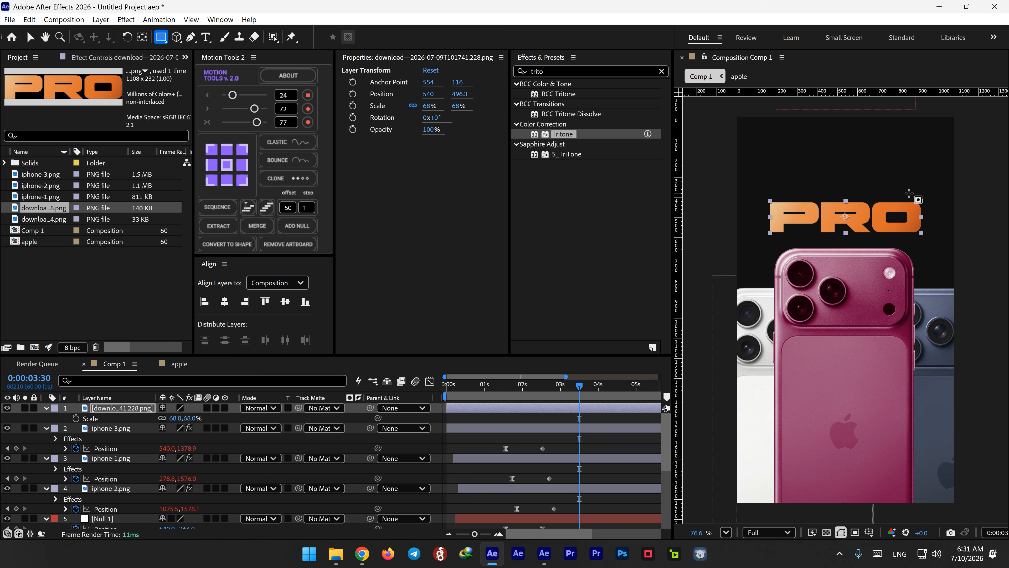
pyautogui.moveTo(931, 195); pyautogui.dragTo(870, 241)
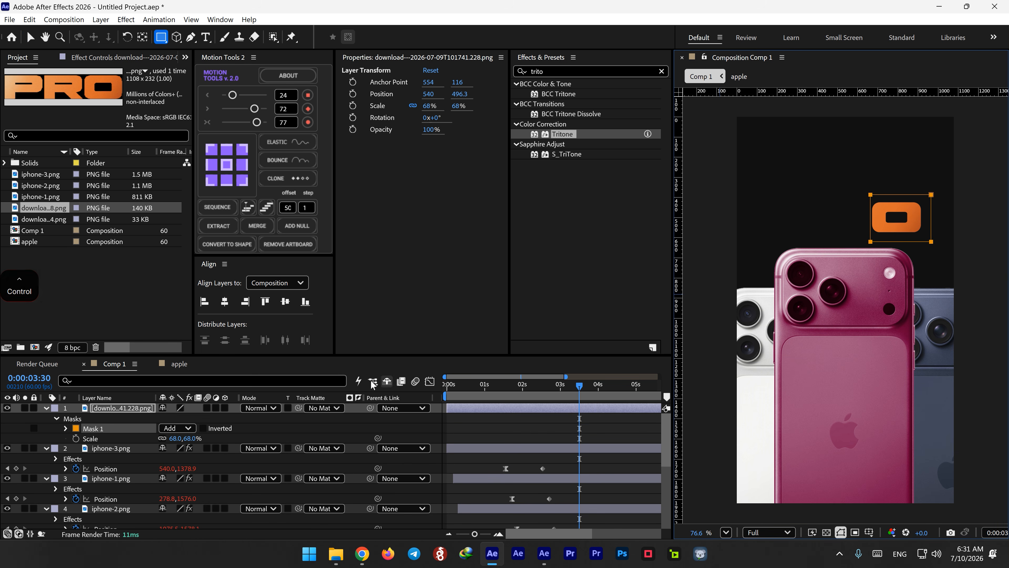
pyautogui.click(114, 406)
pyautogui.hotkey('ctrl', 'd')
pyautogui.click(106, 437)
pyautogui.press('v')
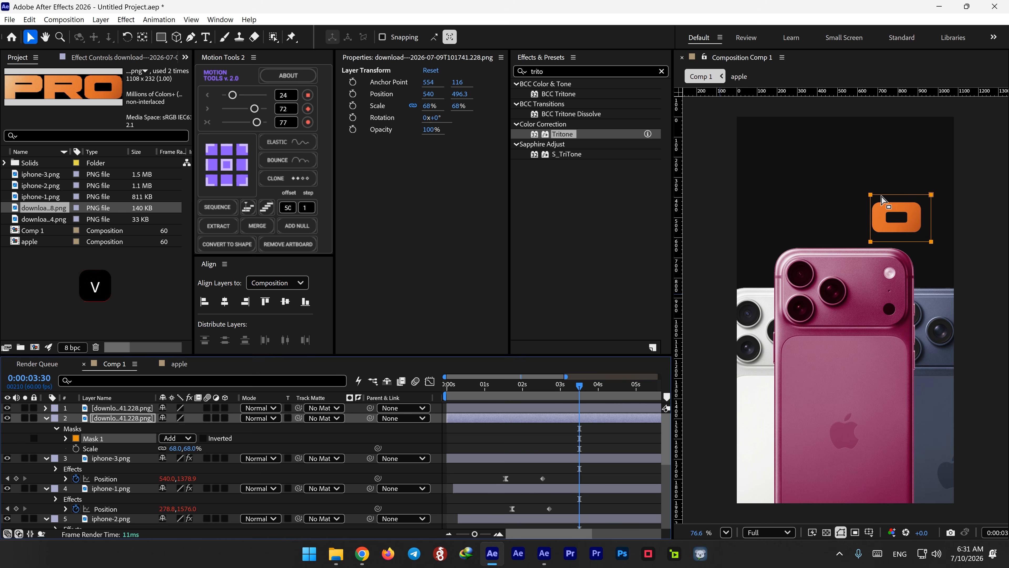
pyautogui.moveTo(944, 188); pyautogui.dragTo(821, 243)
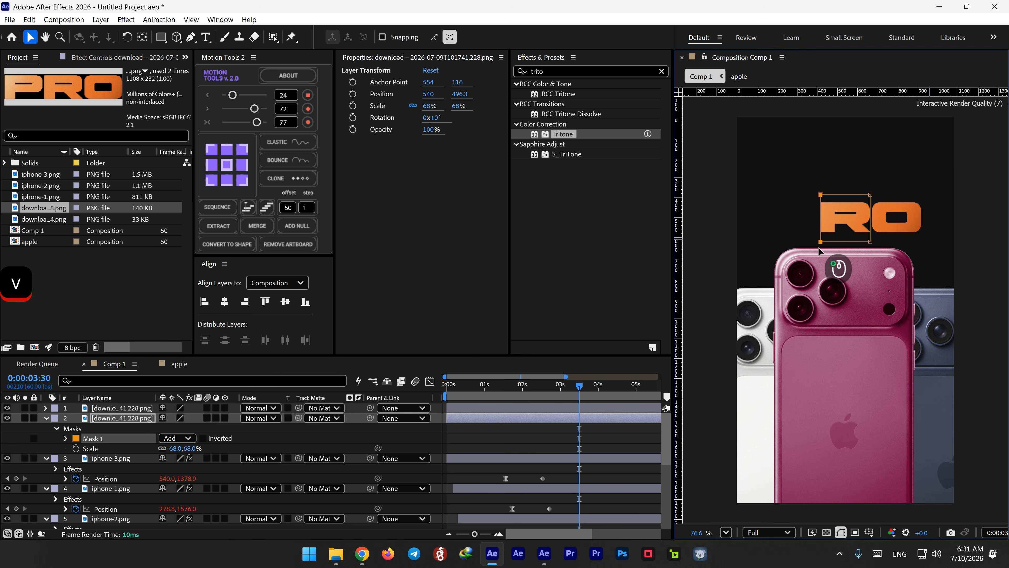
# Duplicate the masked R layer and move its mask over to isolate the letter P.
pyautogui.hotkey('ctrl', 'd')
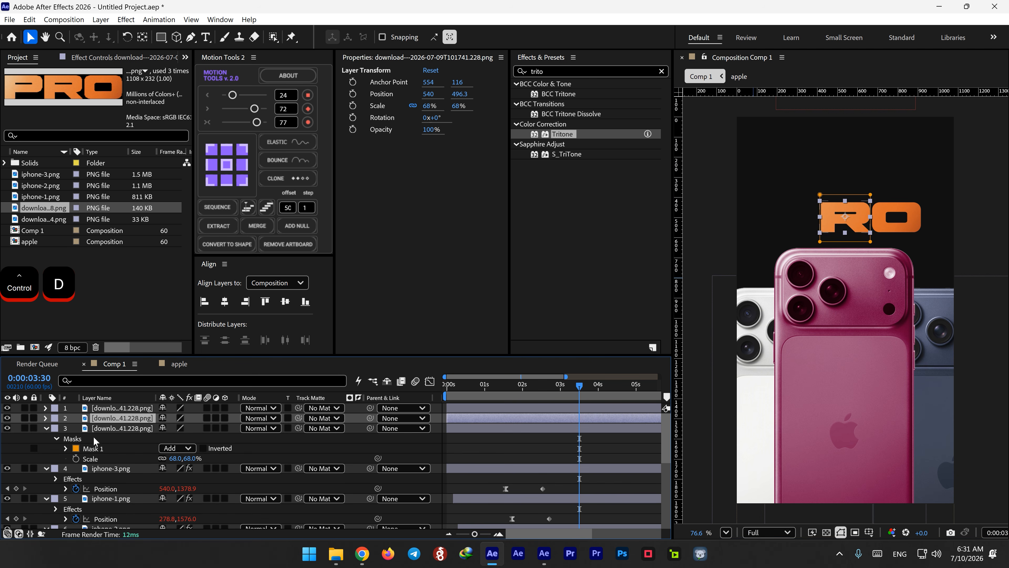
pyautogui.click(94, 449)
pyautogui.moveTo(900, 183); pyautogui.dragTo(770, 245)
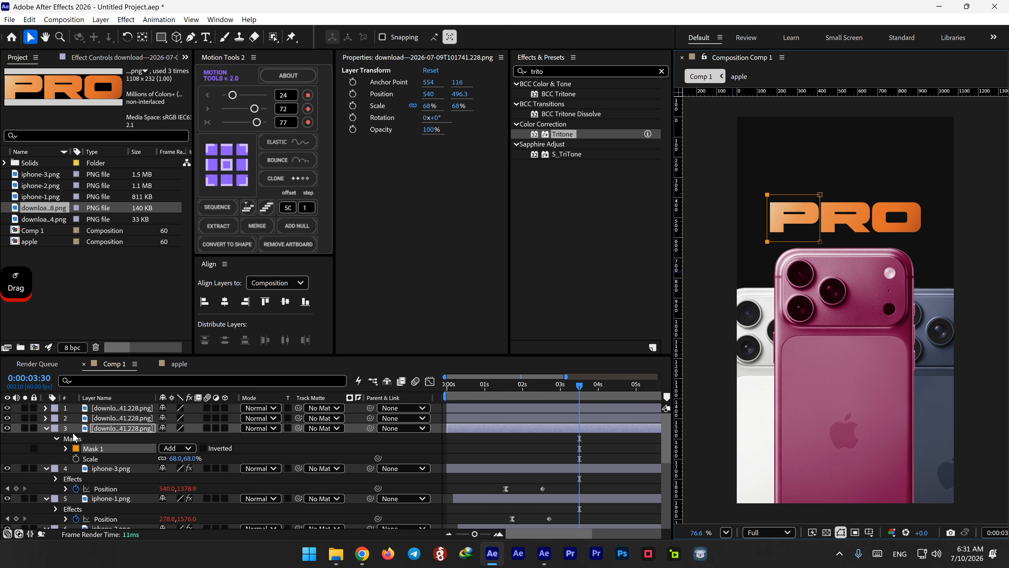
pyautogui.click(44, 429)
# Add a Position keyframe to all three PRO letter layers at 0:00:03:30.
pyautogui.keyDown('shift'); pyautogui.click(119, 418); pyautogui.keyUp('shift')
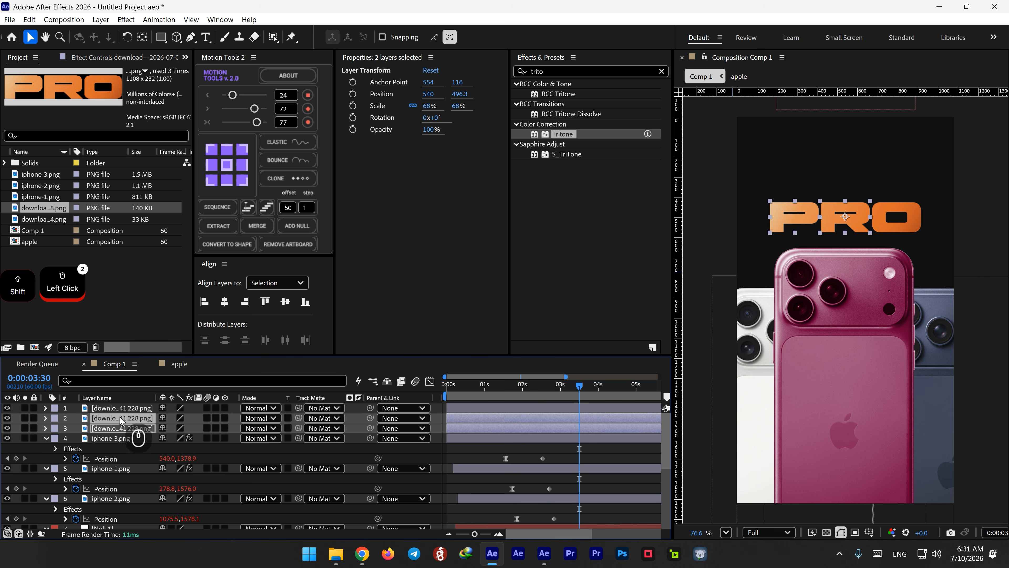
pyautogui.keyDown('shift'); pyautogui.click(121, 410); pyautogui.keyUp('shift')
pyautogui.press('p')
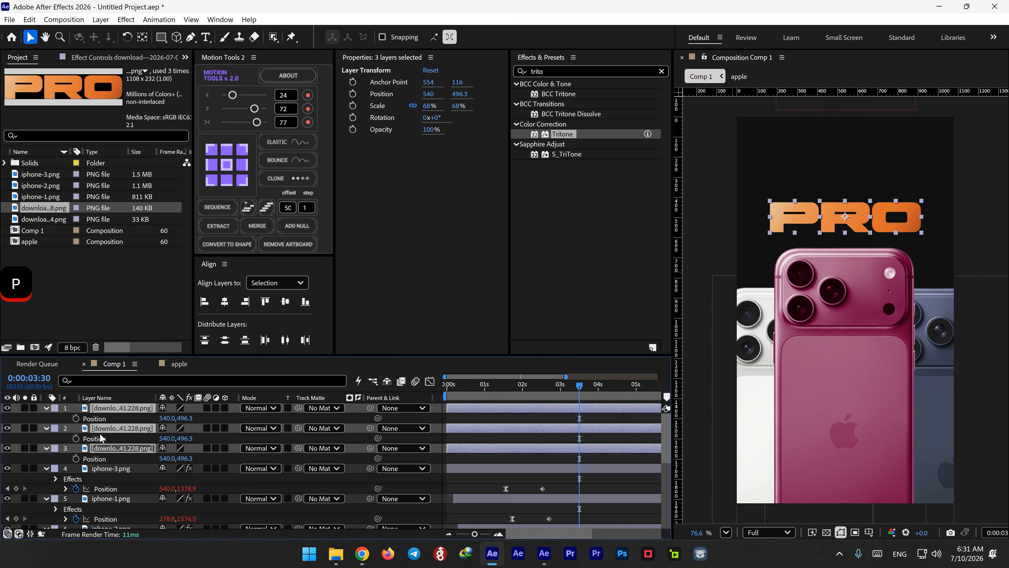
pyautogui.click(75, 419)
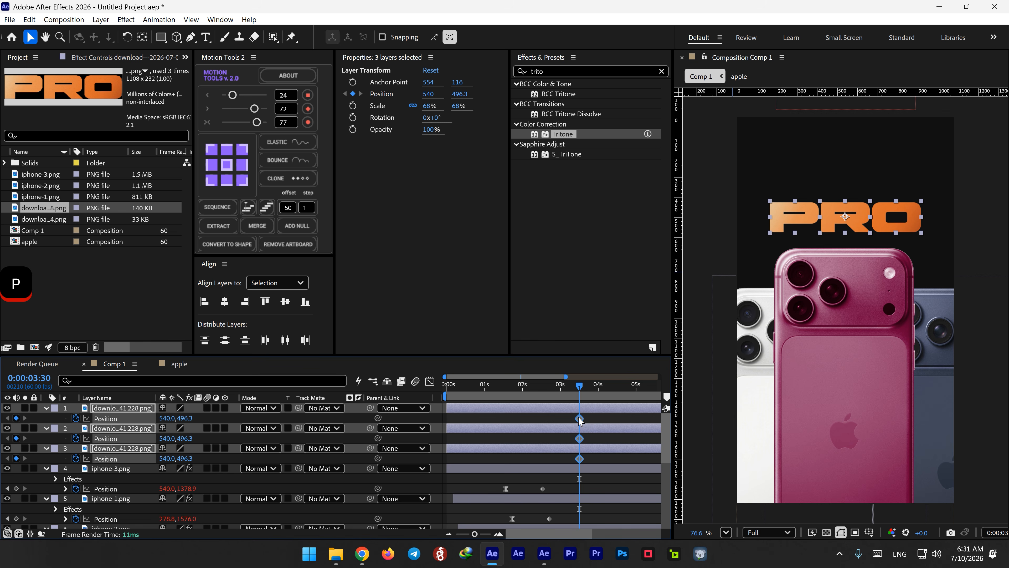
# Start the three letter layers at 0:00:02:17 with a Position keyframe at y 271.3, and end their drop at 0:00:03:01.
pyautogui.moveTo(581, 420); pyautogui.dragTo(534, 425)
pyautogui.click(16, 418)
pyautogui.click(7, 418)
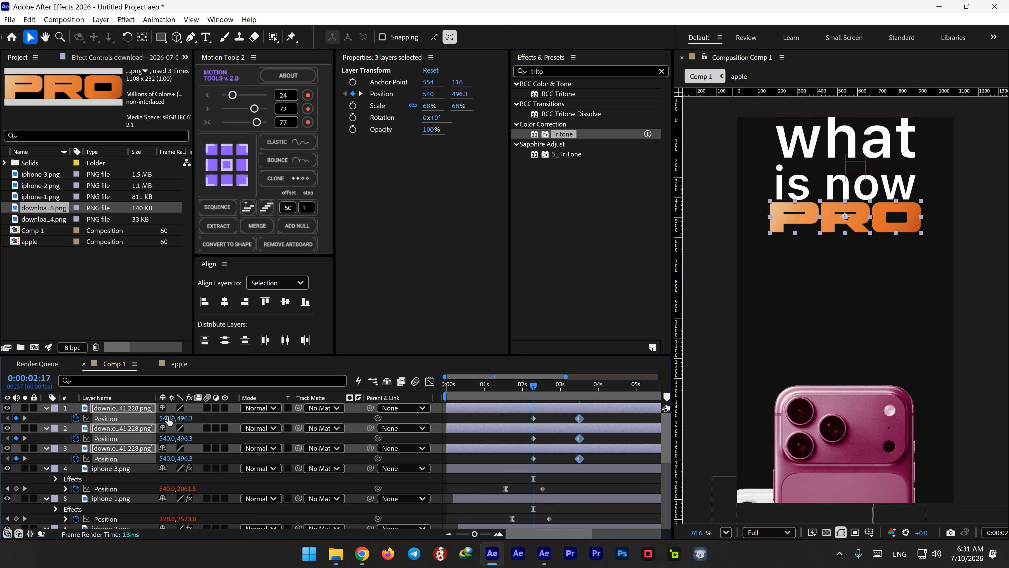
pyautogui.moveTo(186, 418); pyautogui.dragTo(64, 407)
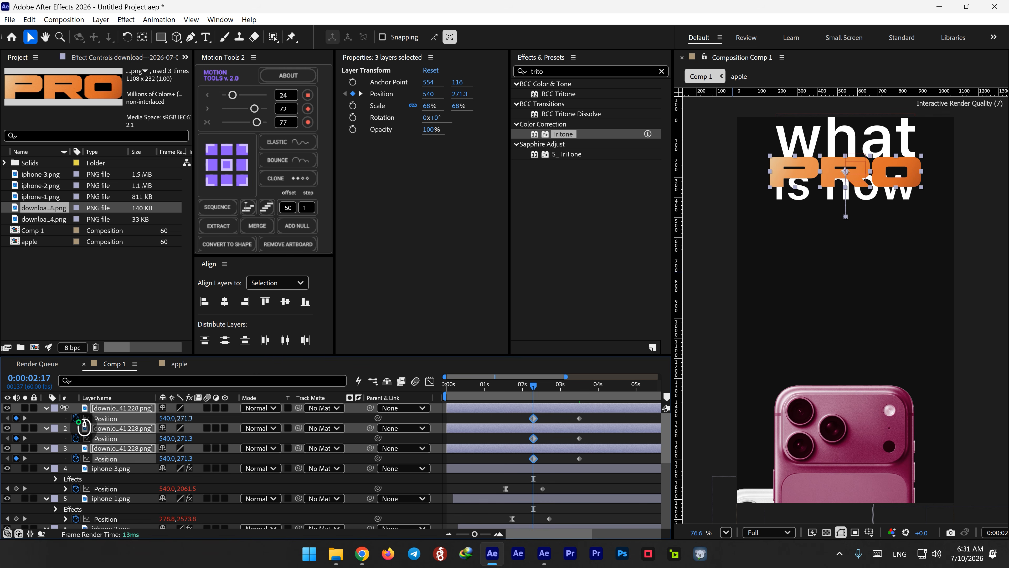
pyautogui.moveTo(447, 410); pyautogui.dragTo(563, 461)
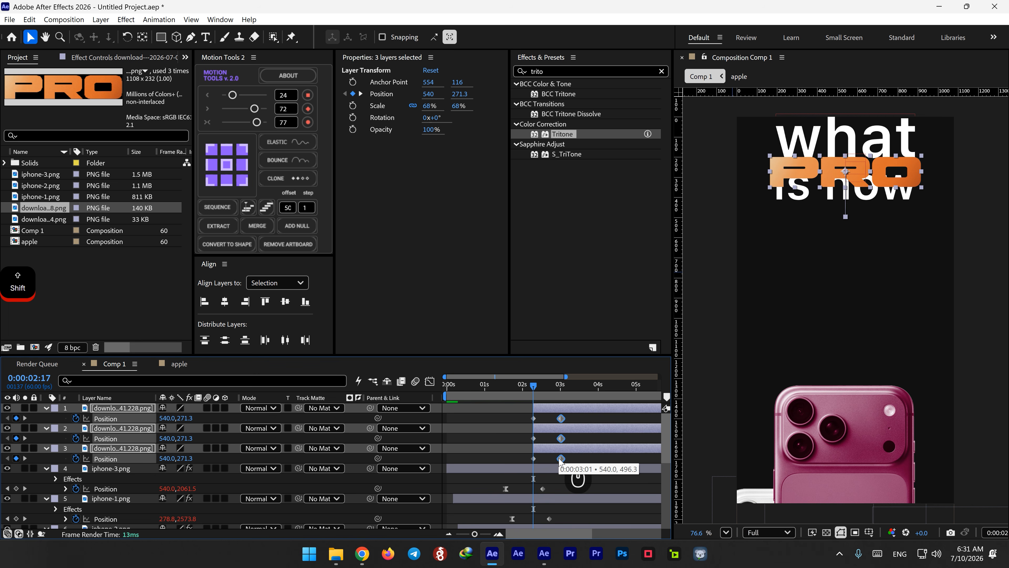
# Apply Motion Tools Elastic to all Position keyframes of the three letter layers and preview the drop.
pyautogui.moveTo(570, 418); pyautogui.dragTo(529, 463)
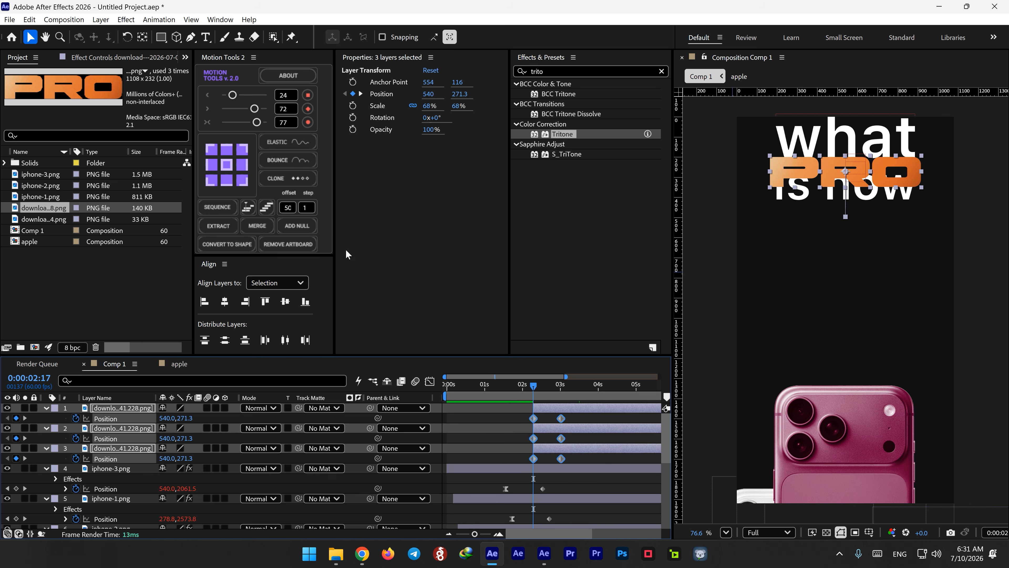
pyautogui.click(285, 146)
pyautogui.press('space')
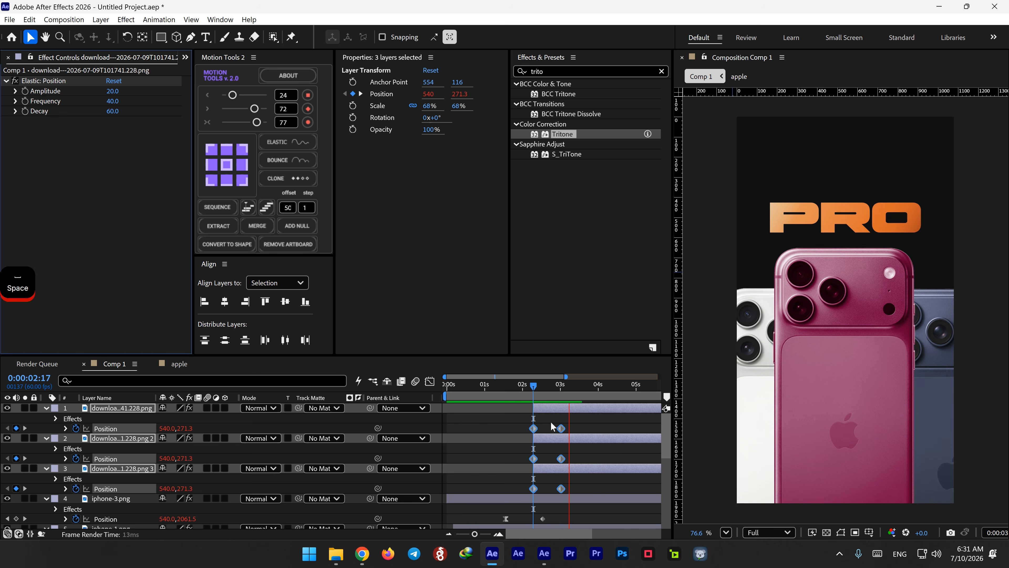
pyautogui.press('space')
# Shorten the letters' drop by moving their ending Position keyframes about 0.4 seconds earlier, and replay it from around 0:00:02:07.
pyautogui.moveTo(561, 428); pyautogui.dragTo(547, 429)
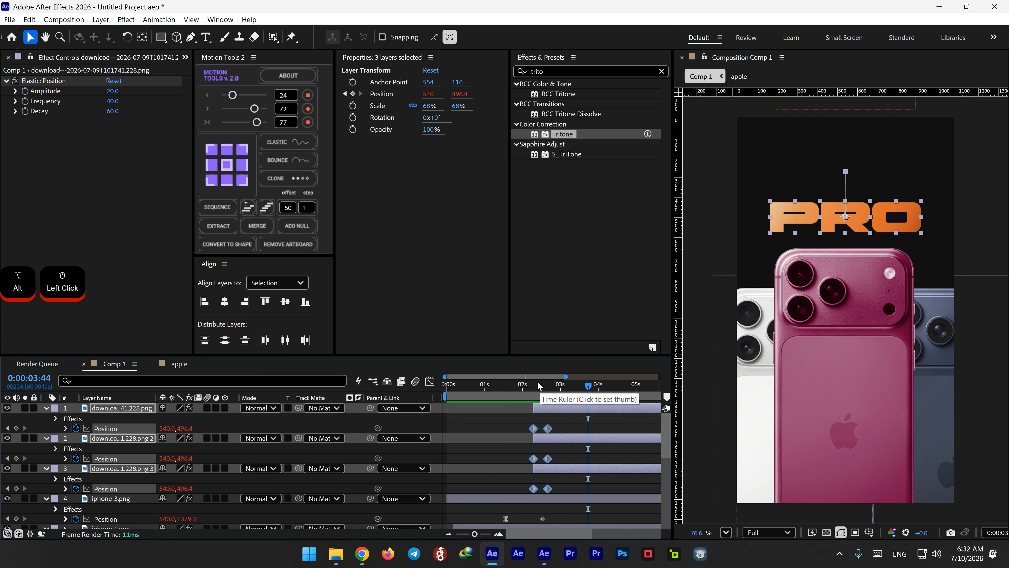
pyautogui.click(528, 385)
pyautogui.press('space')
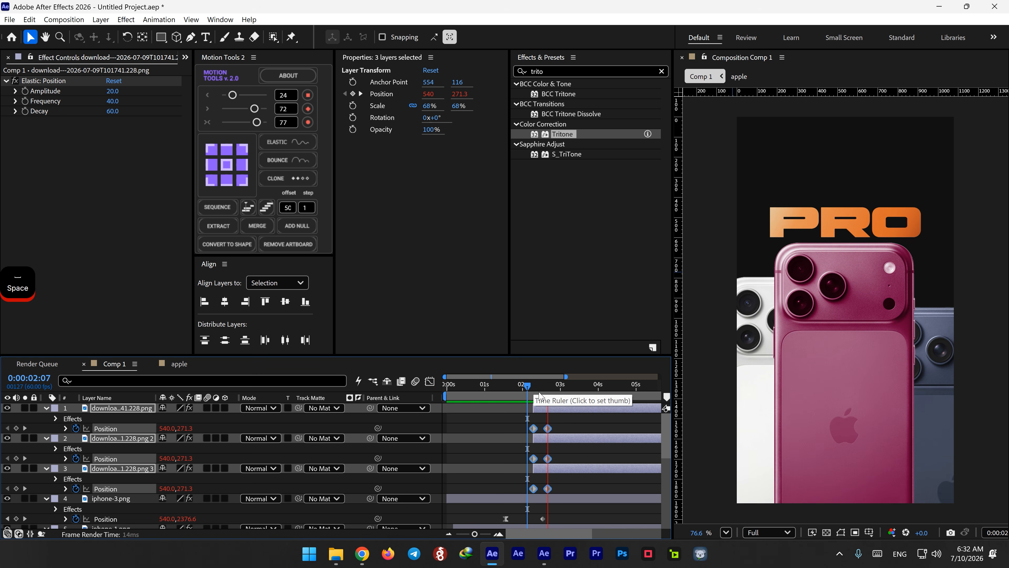
pyautogui.press('space')
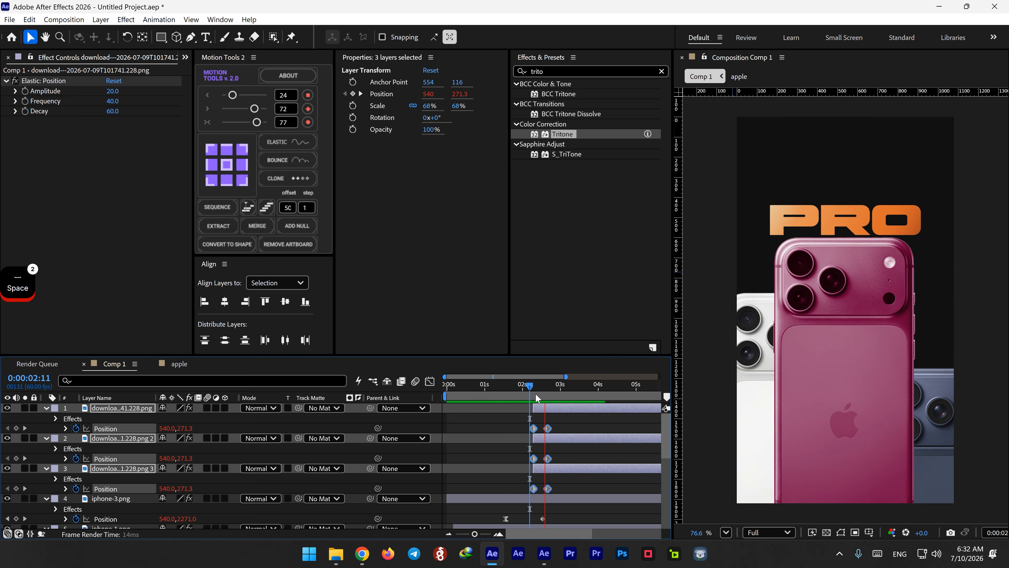
pyautogui.press('space')
pyautogui.moveTo(537, 390); pyautogui.dragTo(541, 390)
# Stagger the letters by shifting the R layer slightly later and the O layer a little later still, and preview the result.
pyautogui.click(551, 432)
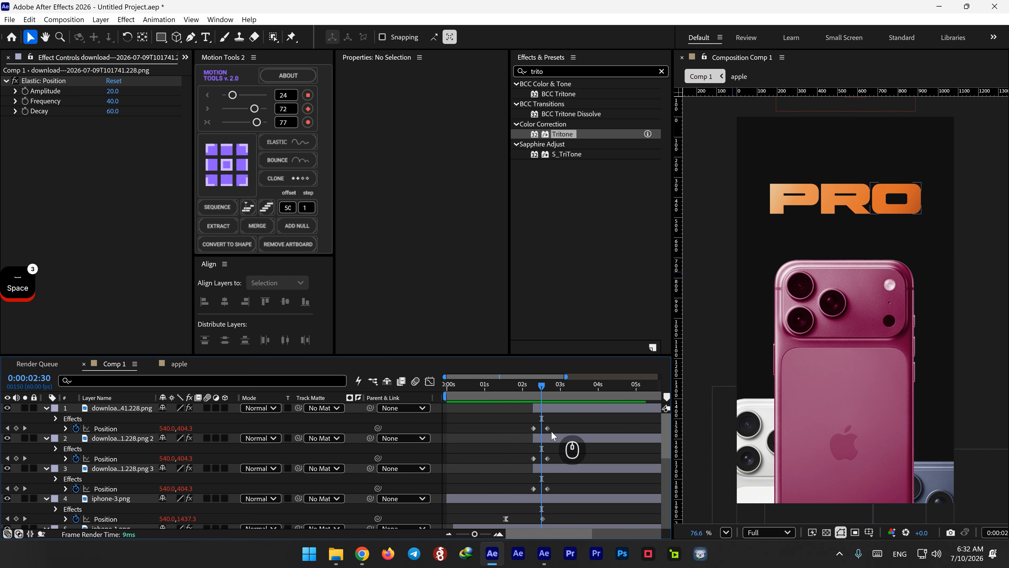
pyautogui.click(545, 469)
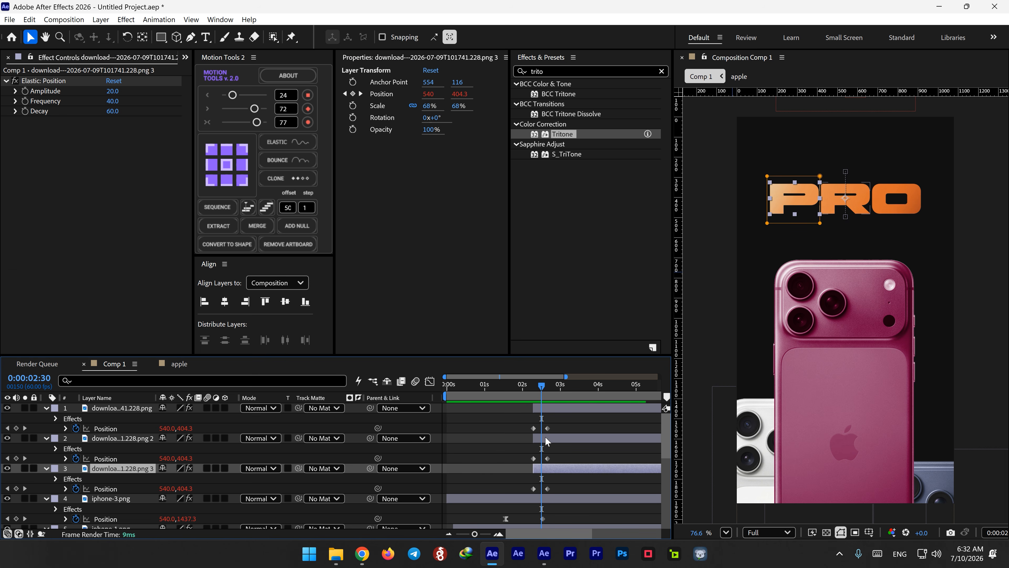
pyautogui.moveTo(546, 437); pyautogui.dragTo(548, 408)
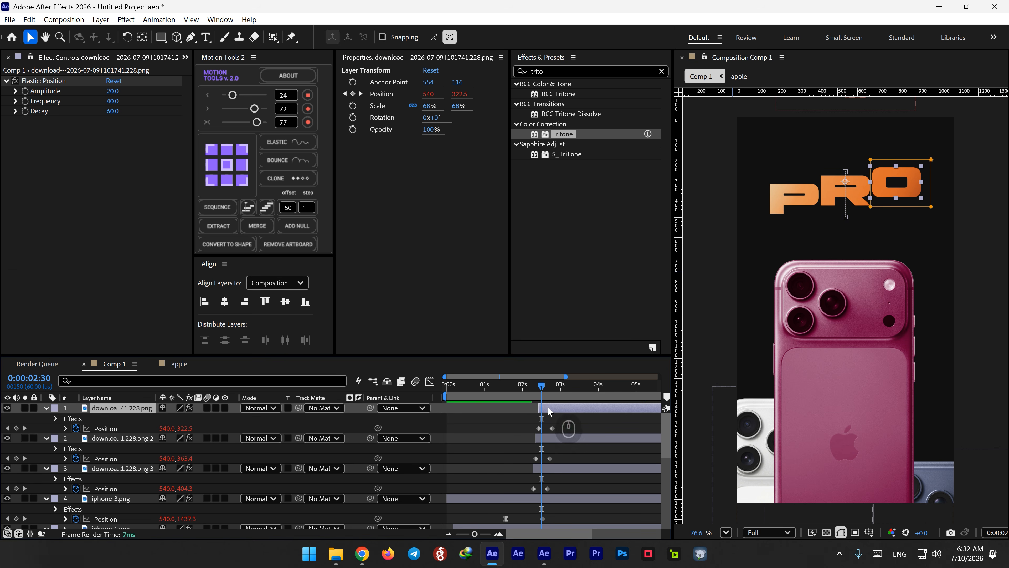
pyautogui.click(526, 387)
pyautogui.press('space')
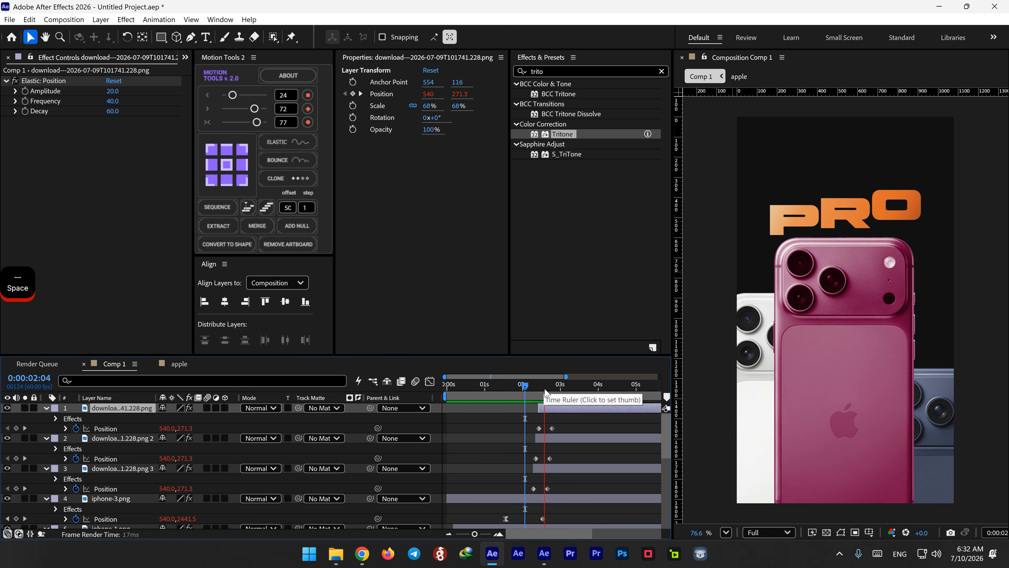
pyautogui.press('space')
# Move the three letters' ending Position keyframes slightly earlier to speed up the drop, and replay it from about 0:00:02:13.
pyautogui.moveTo(556, 422); pyautogui.dragTo(543, 488)
pyautogui.click(531, 390)
pyautogui.press('space')
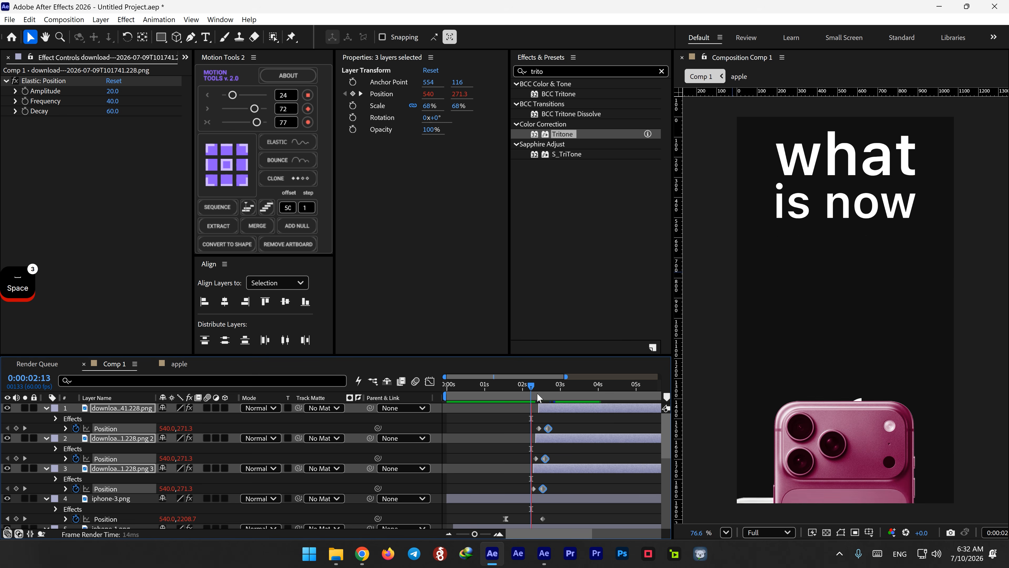
pyautogui.press('space')
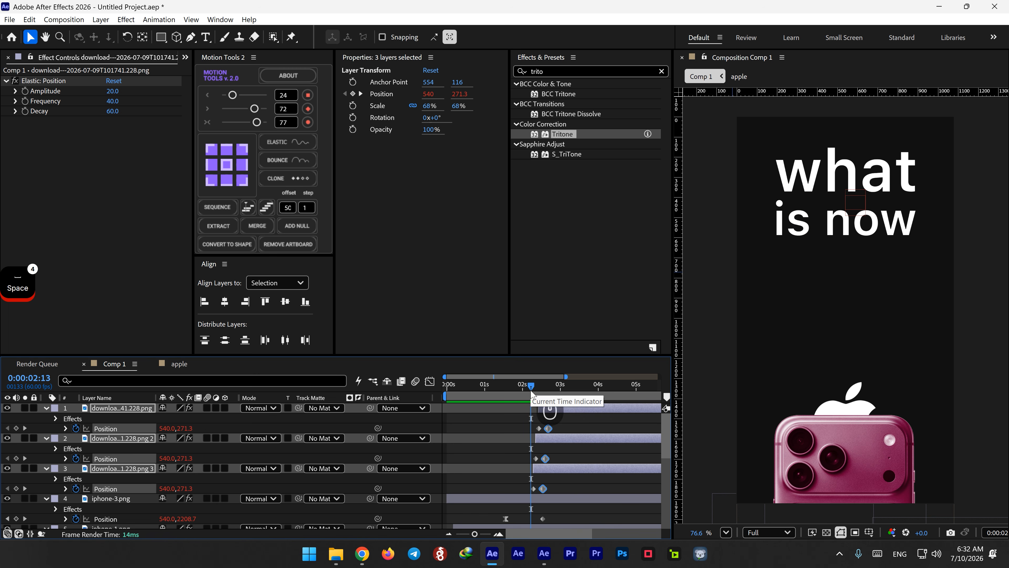
pyautogui.click(533, 390)
pyautogui.press('space')
pyautogui.press('space')
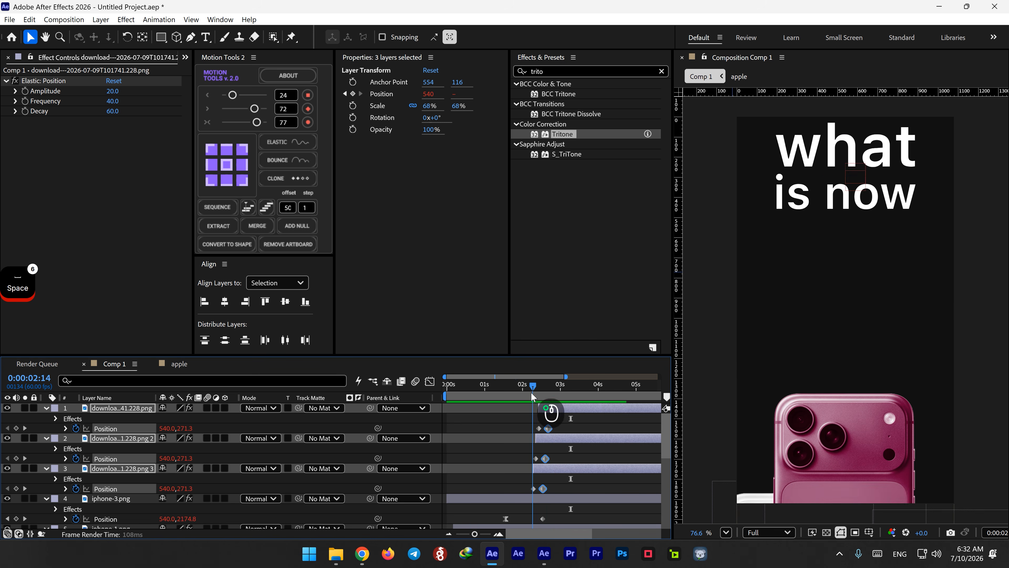
pyautogui.press('space')
pyautogui.press('space')
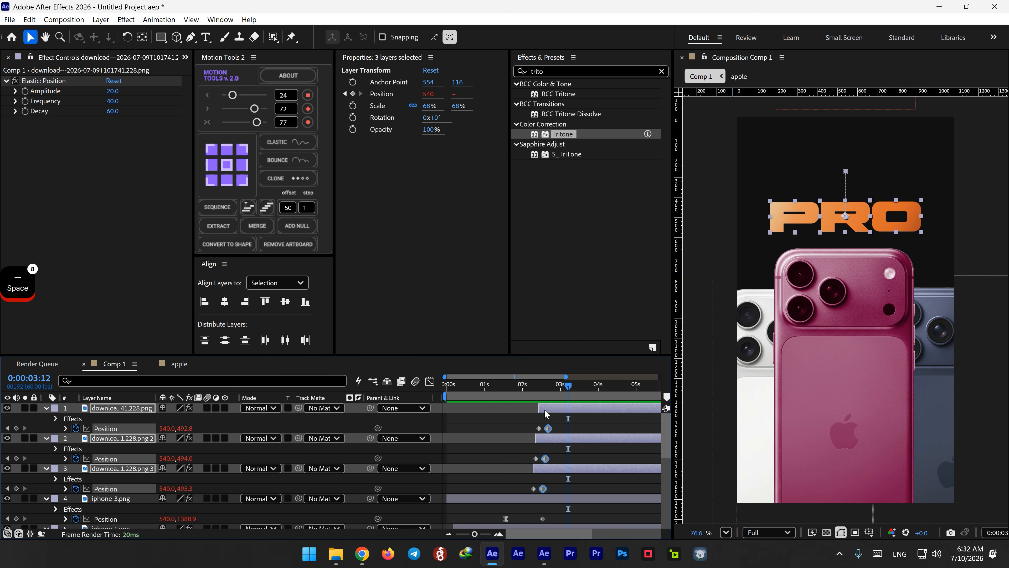
# Draw a rectangle about 929 × 298 px covering the PRO letters, as a new shape layer.
pyautogui.click(45, 407)
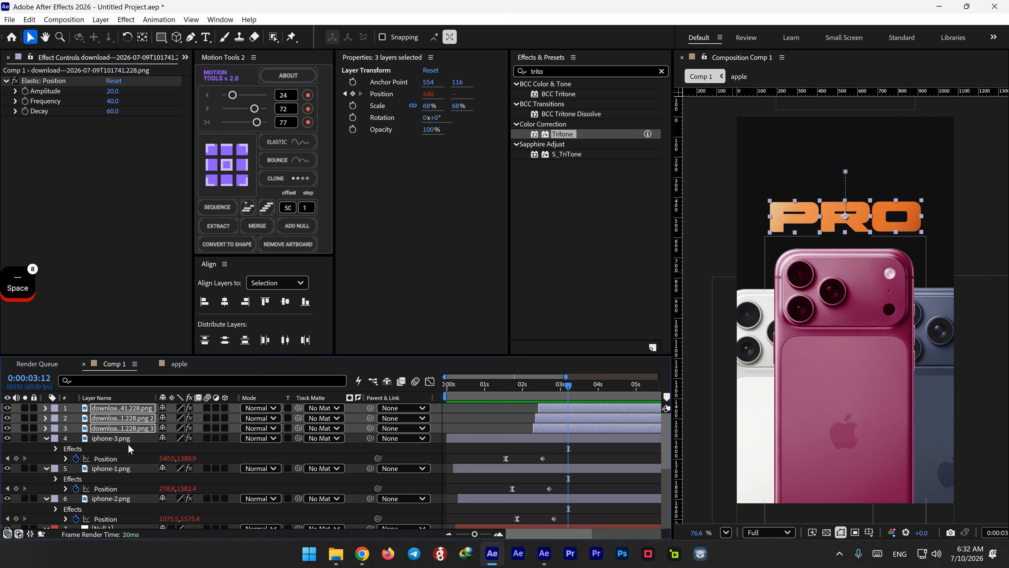
pyautogui.click(368, 452)
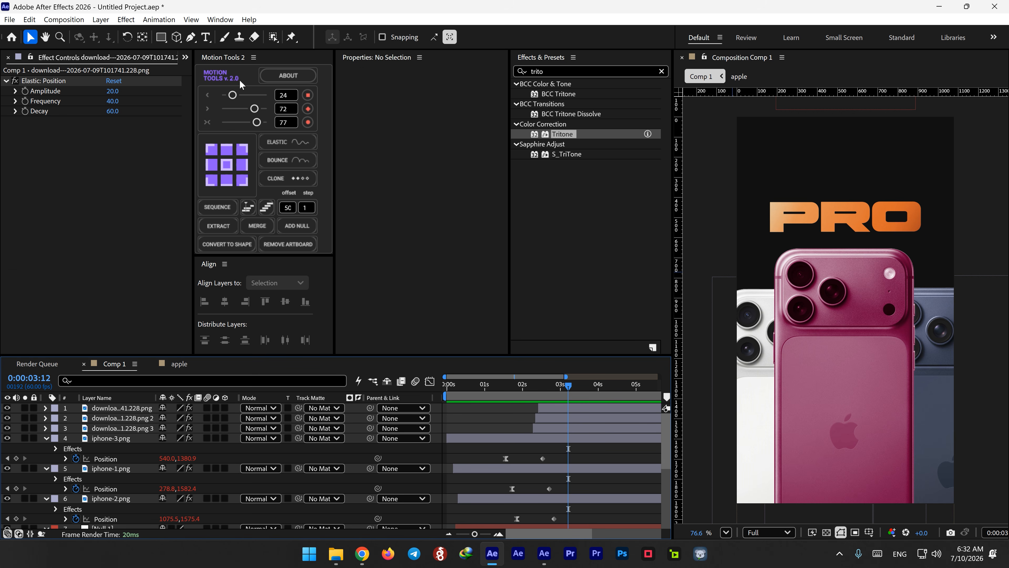
pyautogui.press('q')
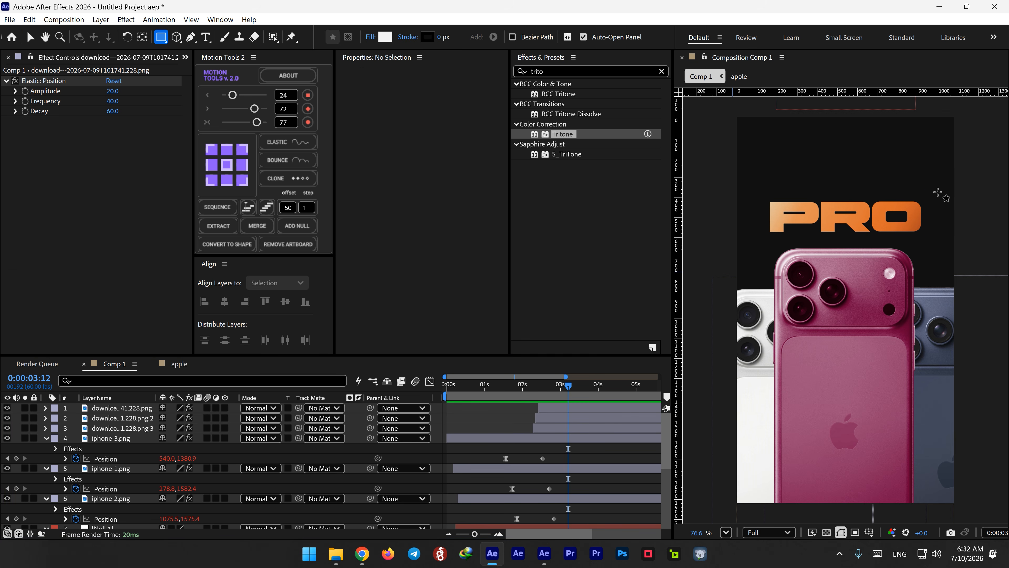
pyautogui.moveTo(938, 192); pyautogui.dragTo(749, 256)
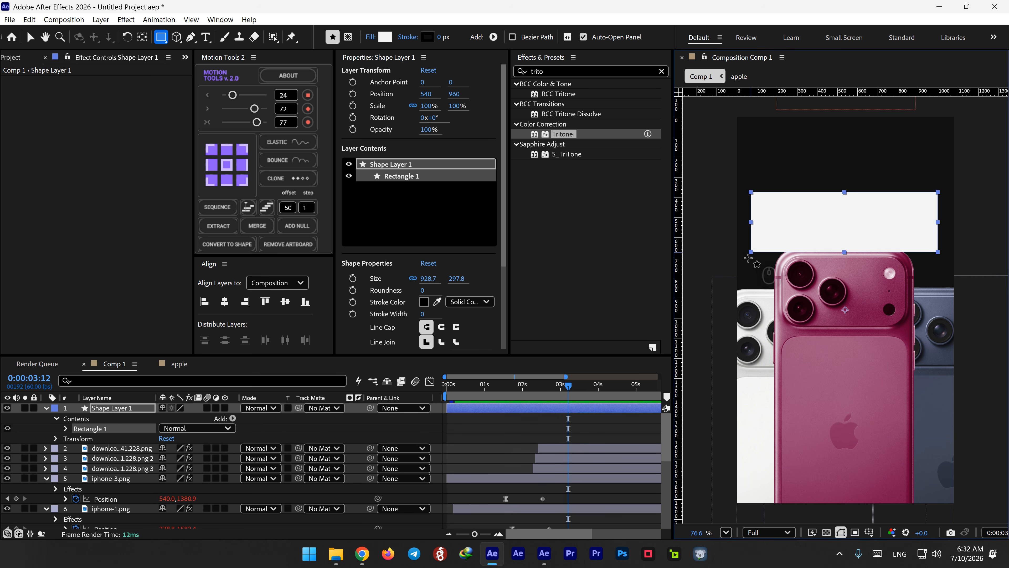
# Set the rectangle shape layer as the track matte for the three PRO letter layers and preview the masked drop.
pyautogui.click(113, 452)
pyautogui.keyDown('shift'); pyautogui.click(119, 468); pyautogui.keyUp('shift')
pyautogui.moveTo(298, 448); pyautogui.dragTo(145, 424)
pyautogui.moveTo(568, 385); pyautogui.dragTo(533, 387)
pyautogui.press('space')
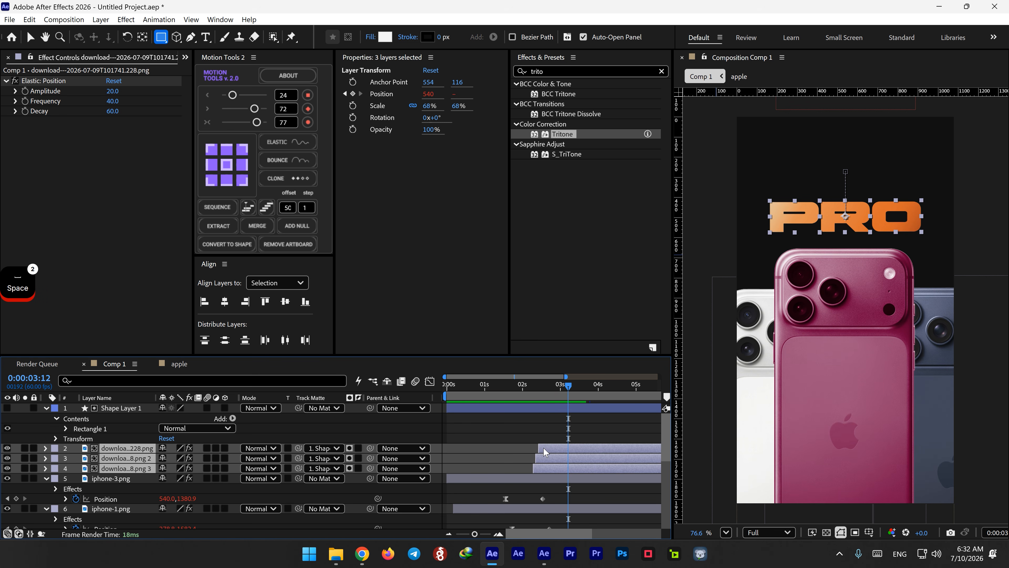
# Shift the three PRO letter layers about 0.1 seconds later and replay the drop from 0:00:02:08.
pyautogui.moveTo(529, 388)
pyautogui.mouseDown()
pyautogui.moveTo(550, 387)
pyautogui.moveTo(528, 390)
pyautogui.mouseUp()
pyautogui.press('space')
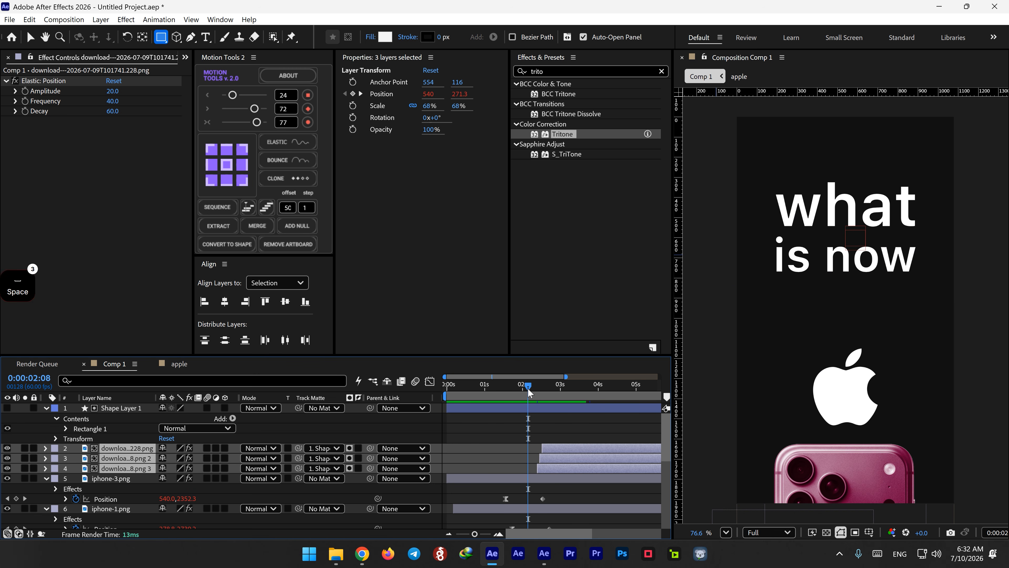
pyautogui.press('space')
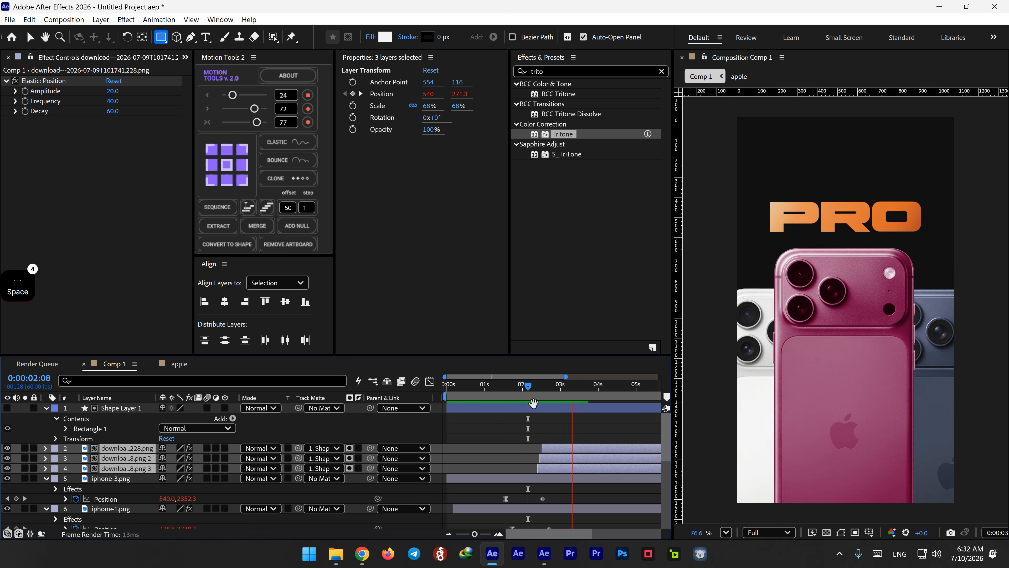
pyautogui.click(528, 440)
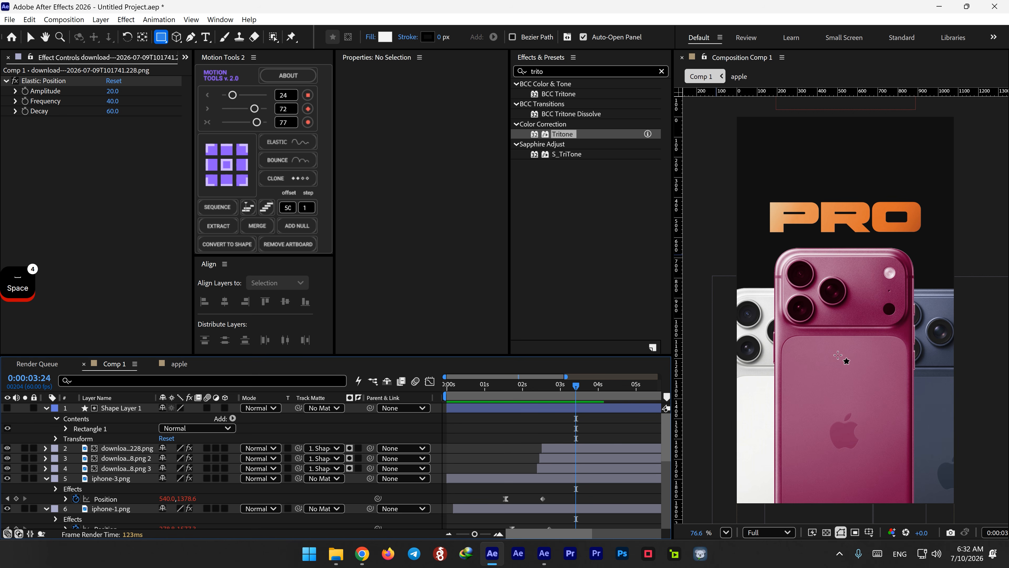
# Copy the Tritone effect from the iphone-3.png layer onto the three PRO letter layers and preview the recoloured letters.
pyautogui.press('v')
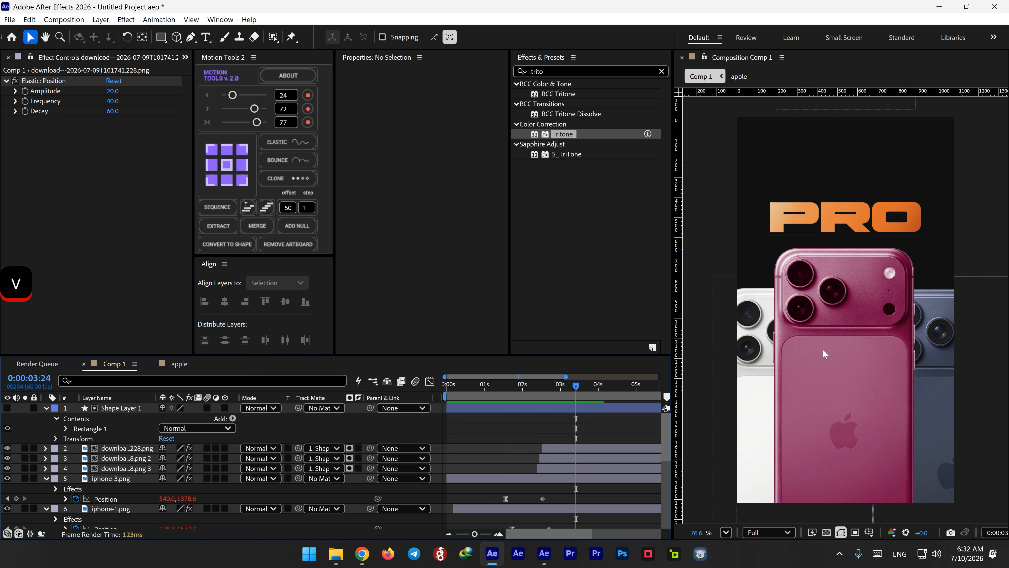
pyautogui.click(857, 330)
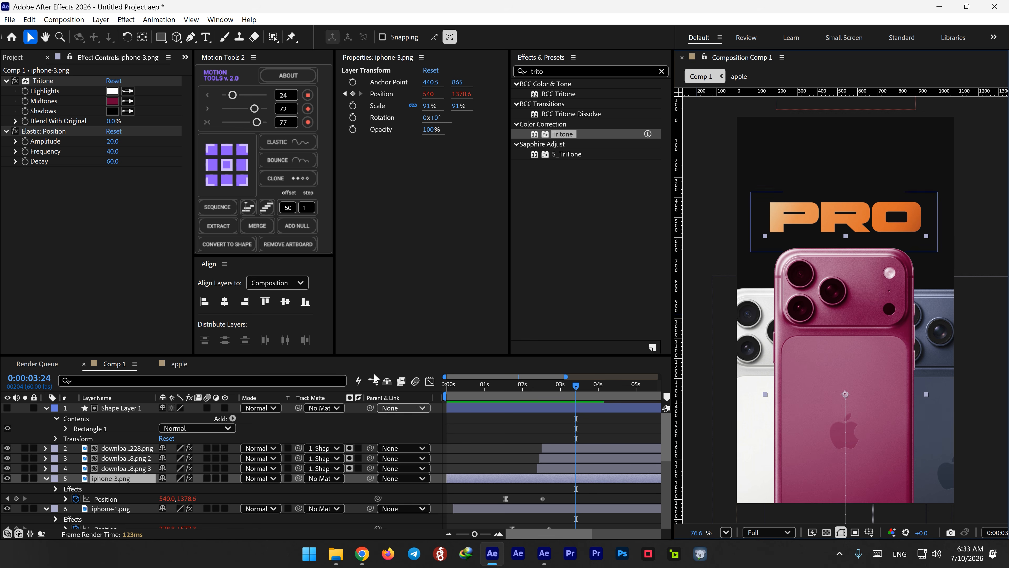
pyautogui.click(43, 81)
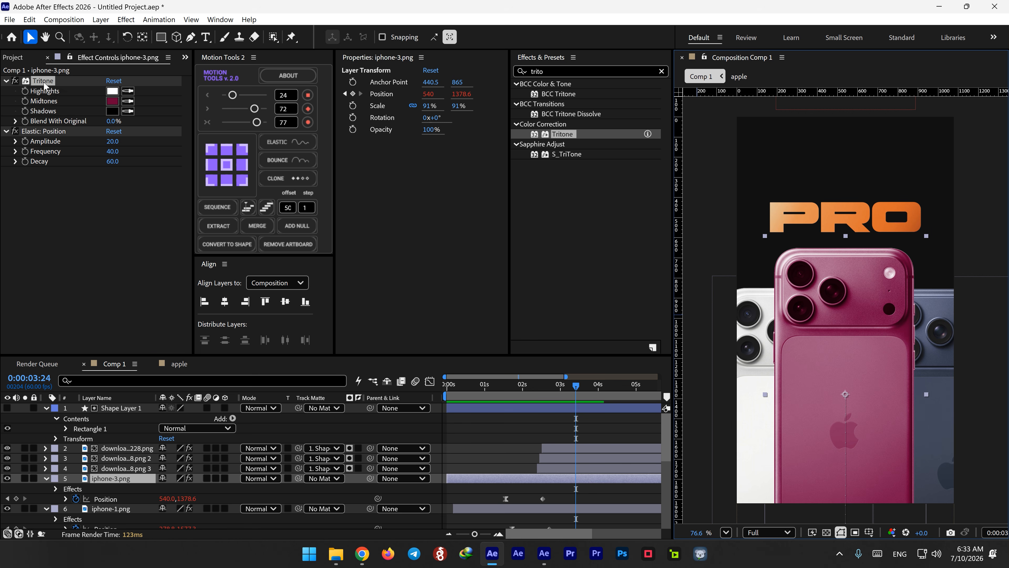
pyautogui.click(559, 445)
pyautogui.keyDown('shift'); pyautogui.click(566, 467); pyautogui.keyUp('shift')
pyautogui.hotkey('ctrl', 'v')
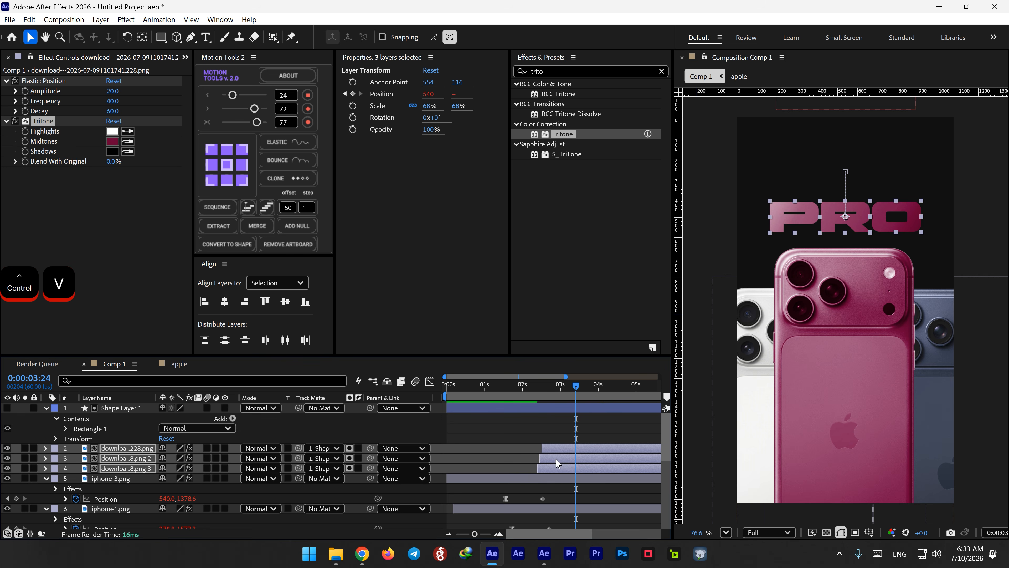
pyautogui.press('space')
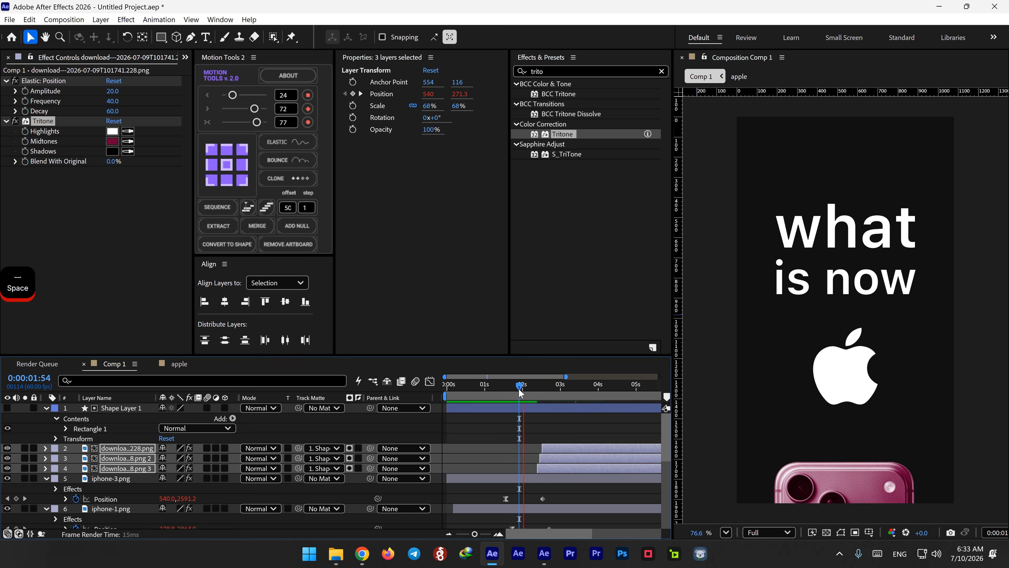
pyautogui.press('space')
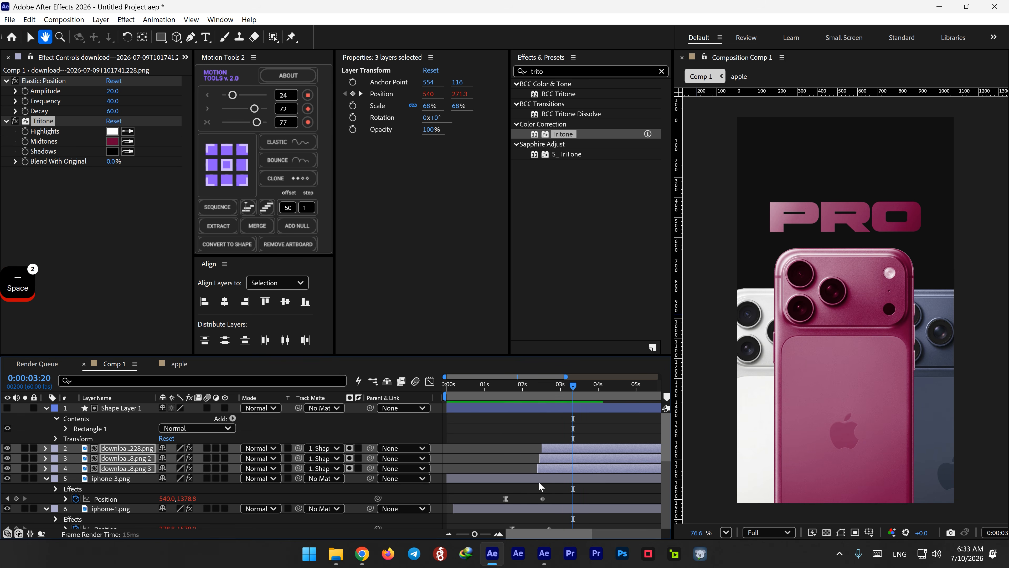
pyautogui.moveTo(550, 388); pyautogui.dragTo(525, 388)
pyautogui.press('space')
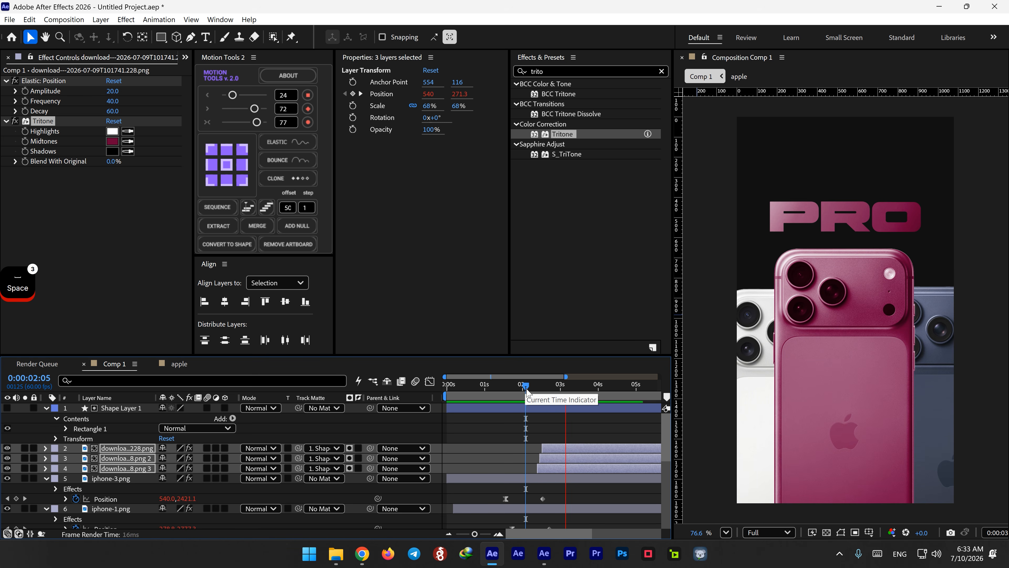
pyautogui.press('space')
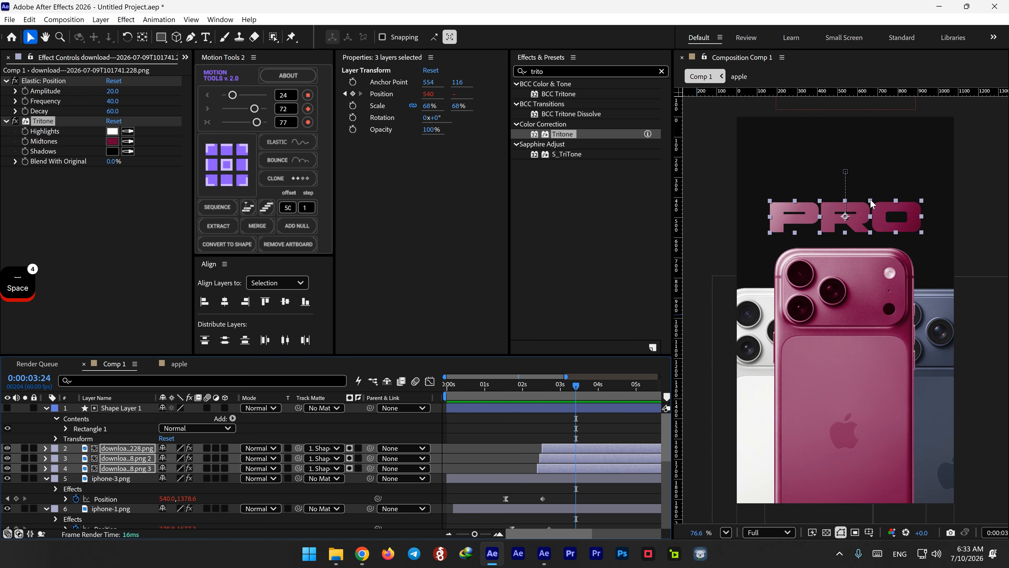
# Add a text layer reading "iPhone 18" above the PRO letters.
pyautogui.click(550, 422)
pyautogui.click(205, 37)
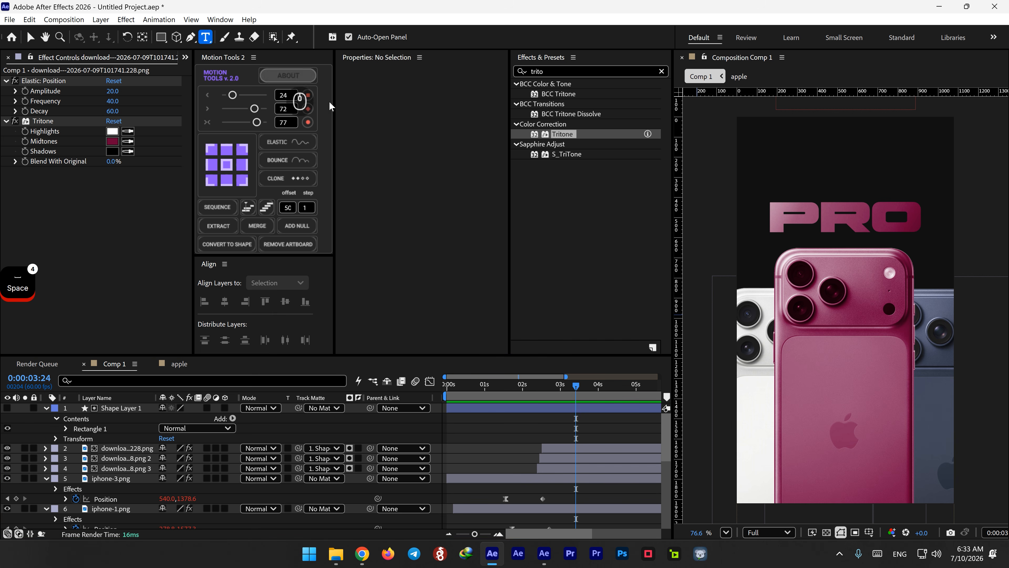
pyautogui.click(803, 186)
pyautogui.write('i')
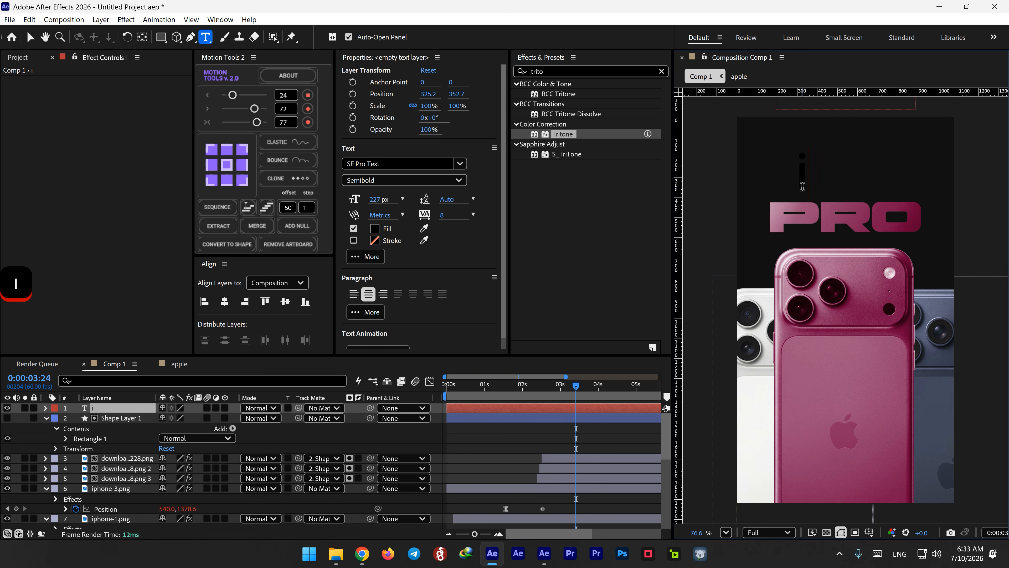
pyautogui.write('Pjo')
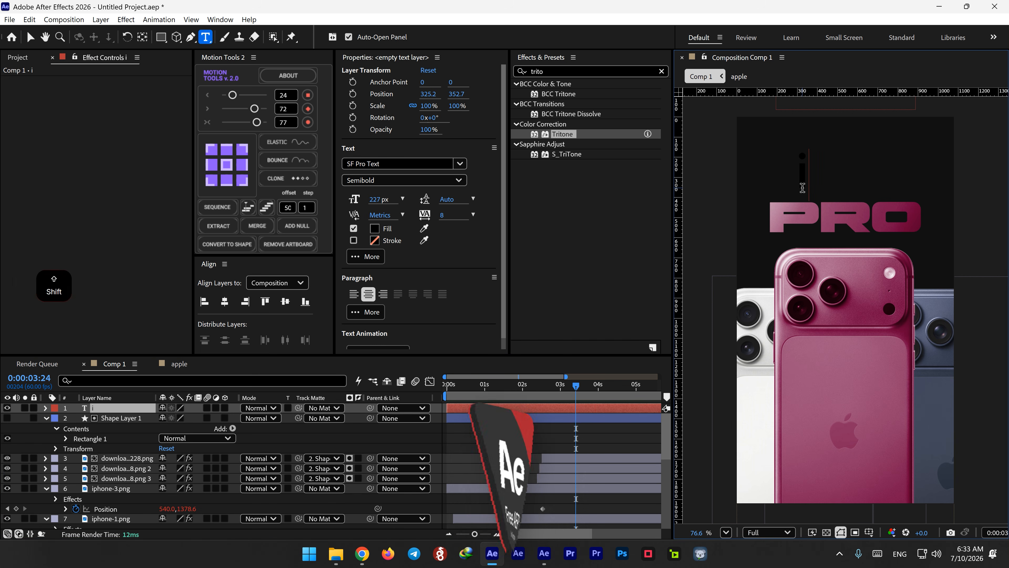
pyautogui.write('ne 18')
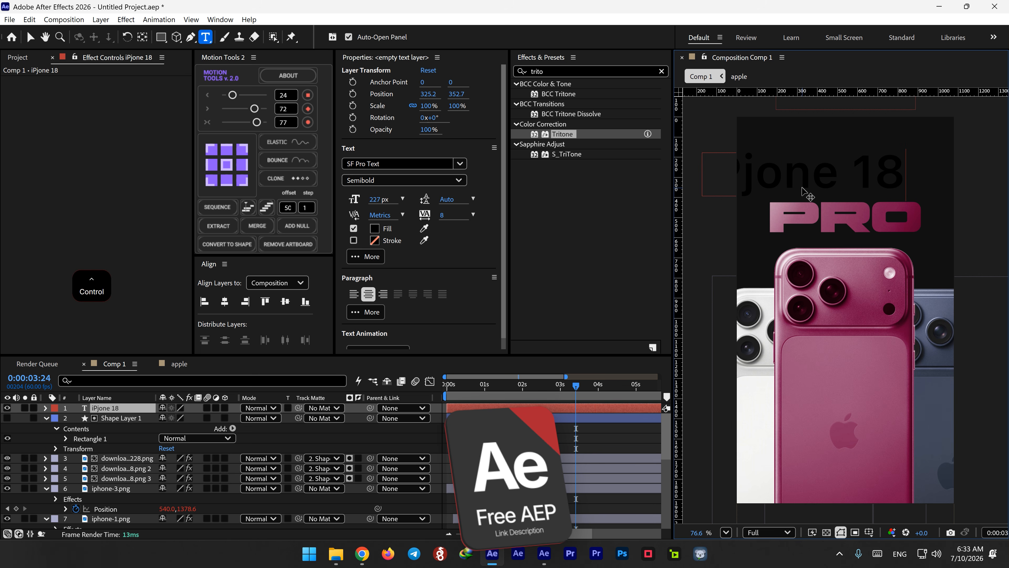
# Fill the new text with white, set its size to 120 px and correct its spelling to "iPhone 18".
pyautogui.hotkey('ctrl', 'a')
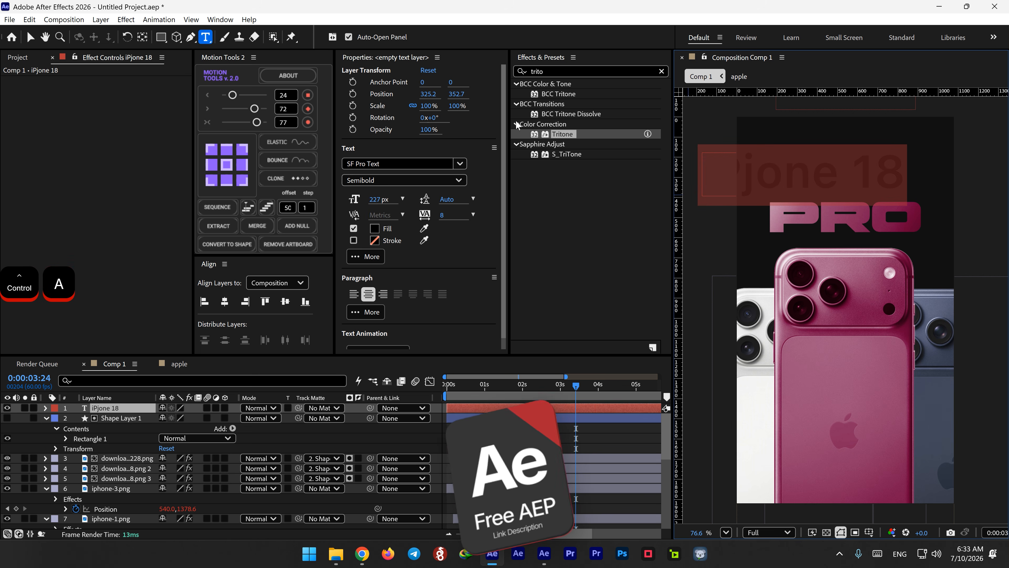
pyautogui.click(375, 228)
pyautogui.moveTo(394, 253); pyautogui.dragTo(329, 219)
pyautogui.click(550, 194)
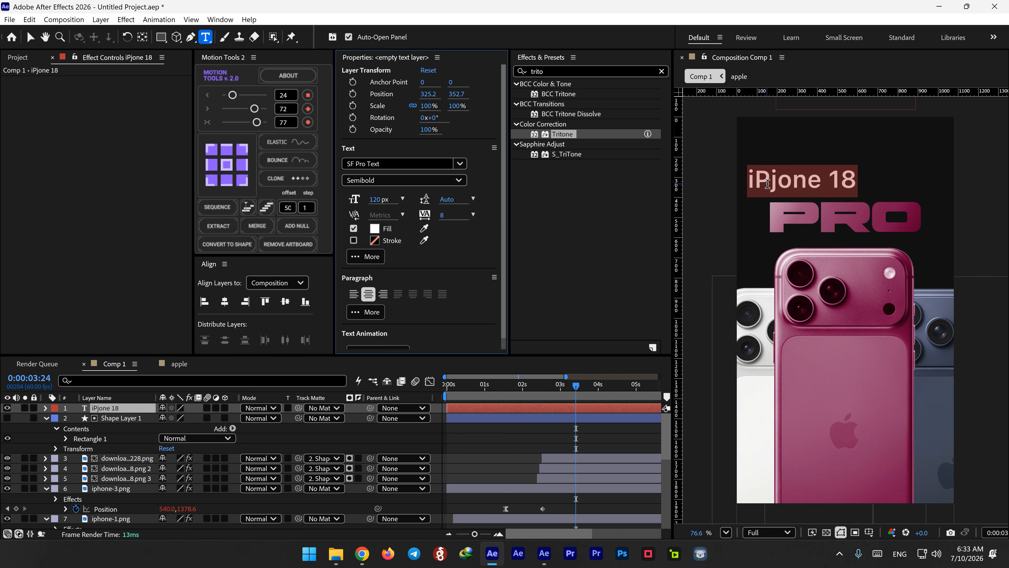
pyautogui.moveTo(768, 184); pyautogui.dragTo(776, 186)
pyautogui.write('h')
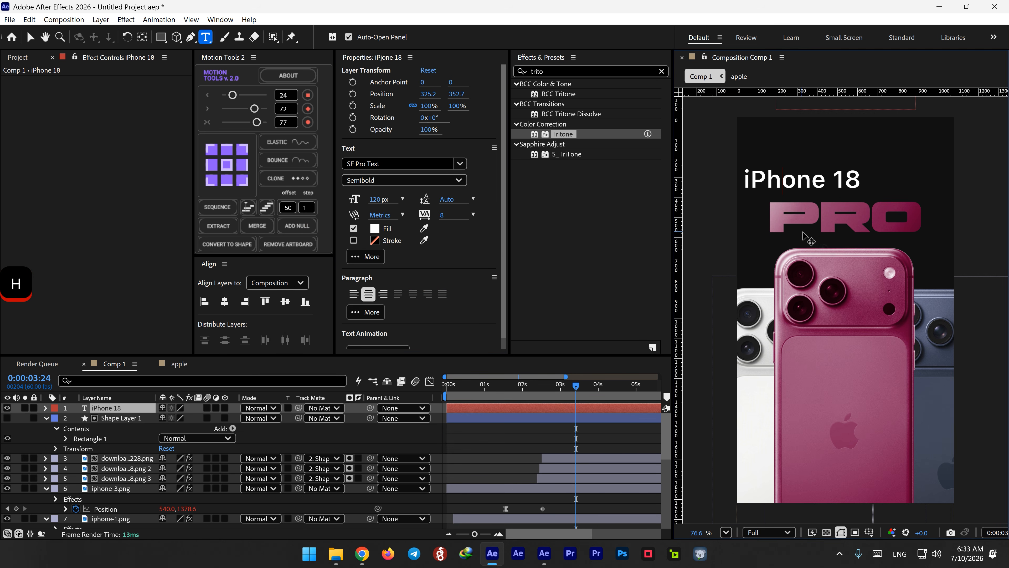
# Reduce the "iPhone 18" text to 86 px and position it centred just above the PRO letters.
pyautogui.moveTo(803, 237); pyautogui.dragTo(836, 243)
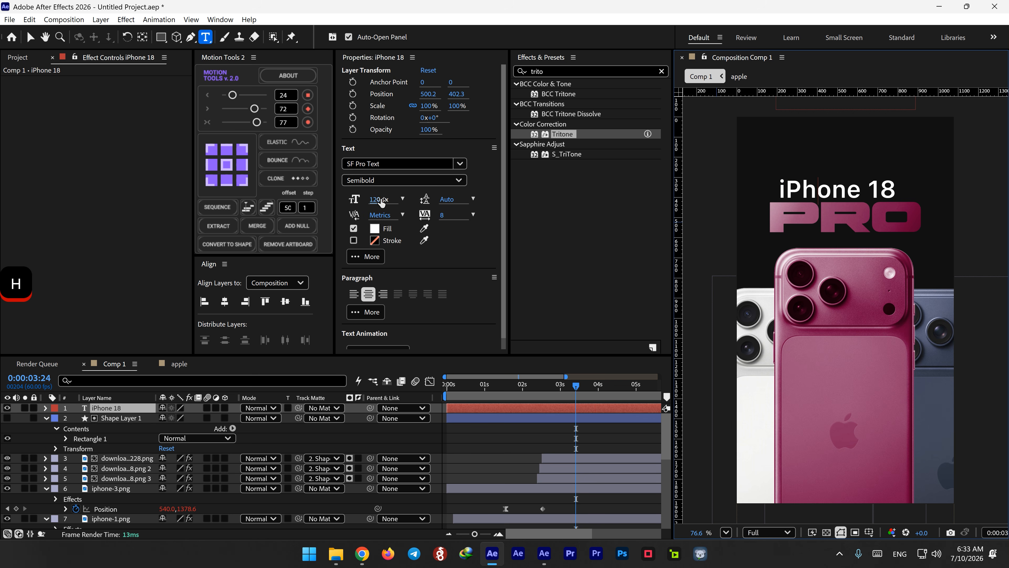
pyautogui.moveTo(382, 203); pyautogui.dragTo(357, 199)
pyautogui.hotkey('ctrl', 'a')
pyautogui.click(489, 431)
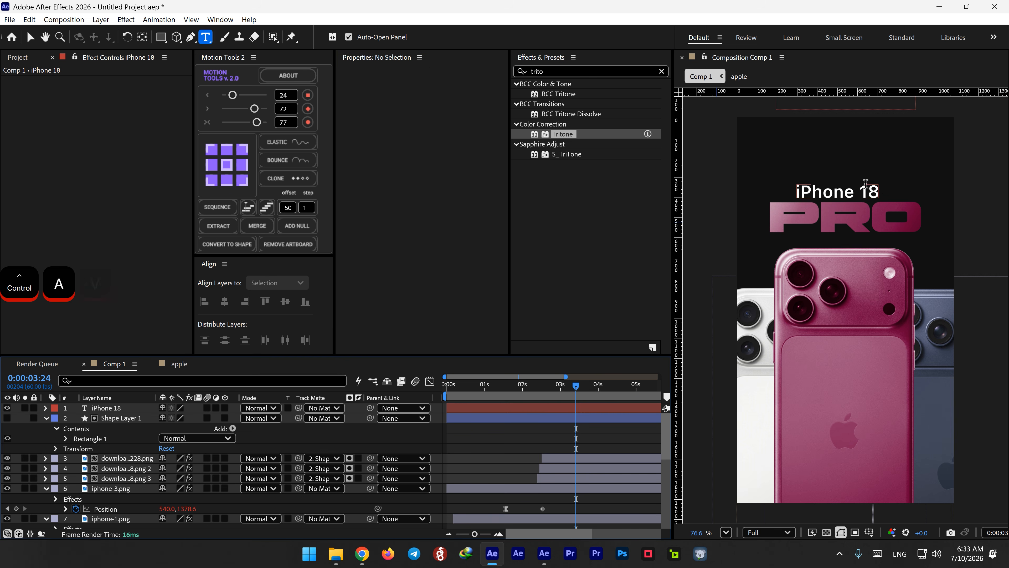
pyautogui.press('v')
pyautogui.click(850, 194)
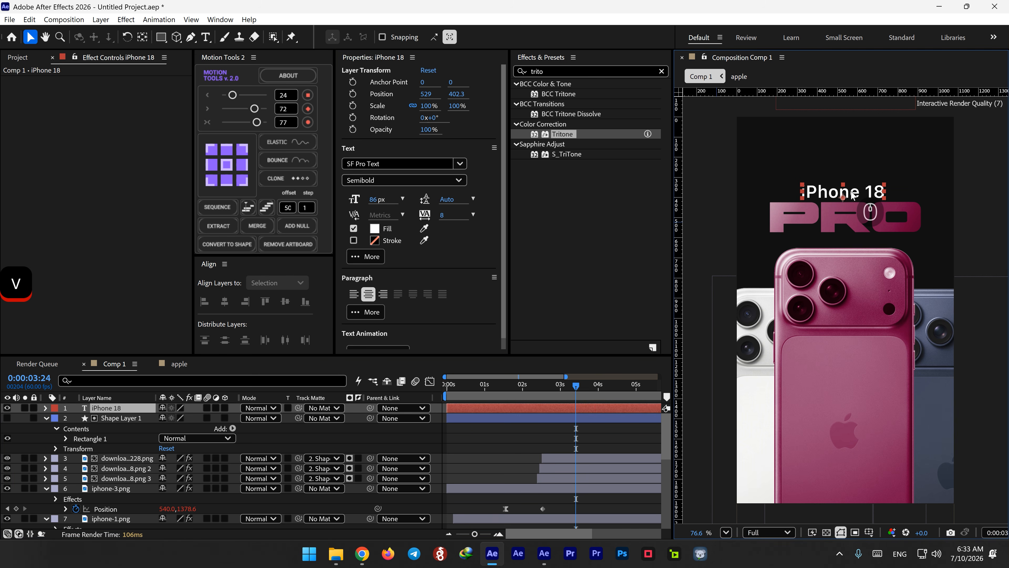
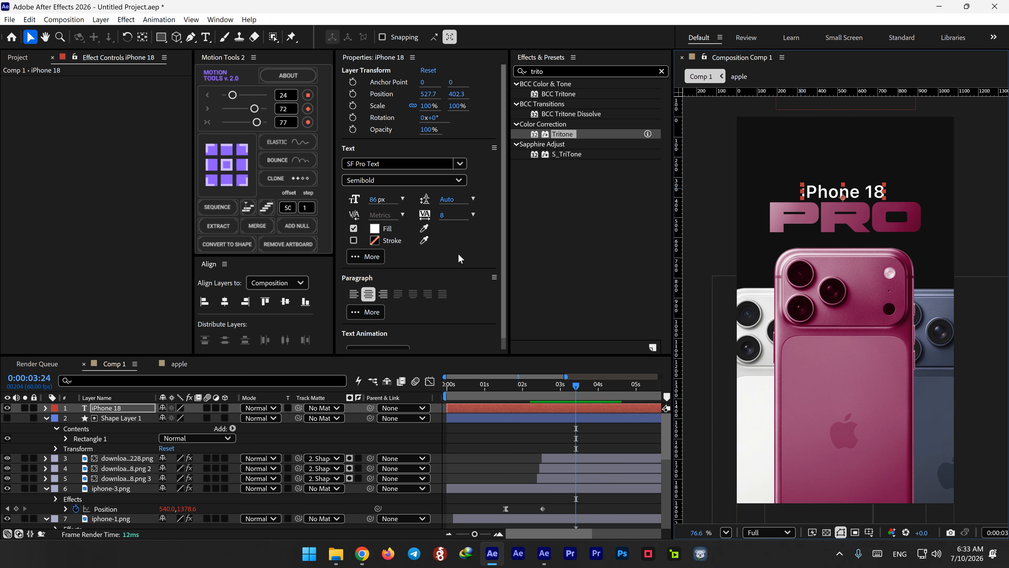
# Apply the Apple Cardinal Bounce animation preset to the "iPhone 18" text layer.
pyautogui.click(157, 21)
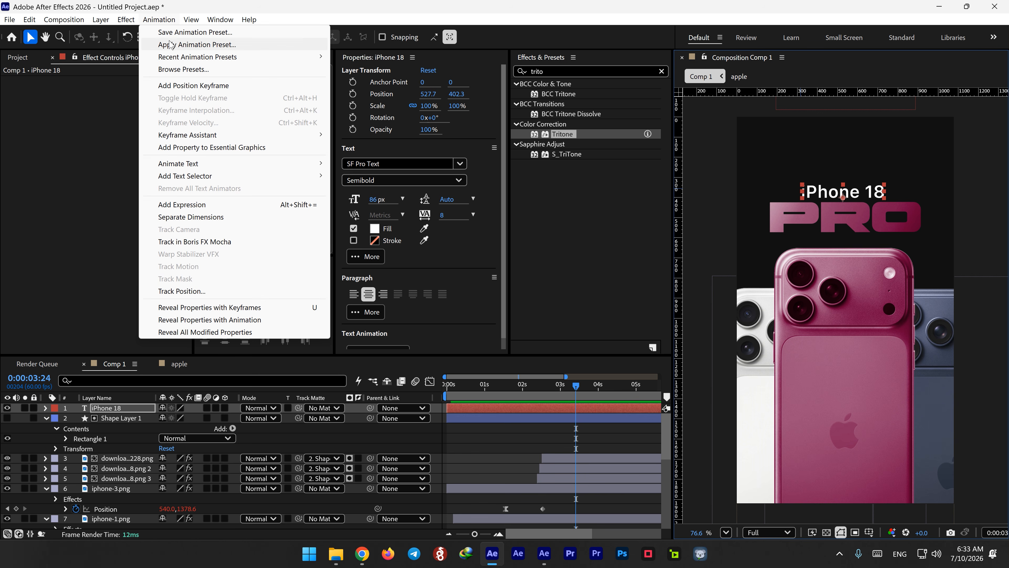
pyautogui.click(170, 44)
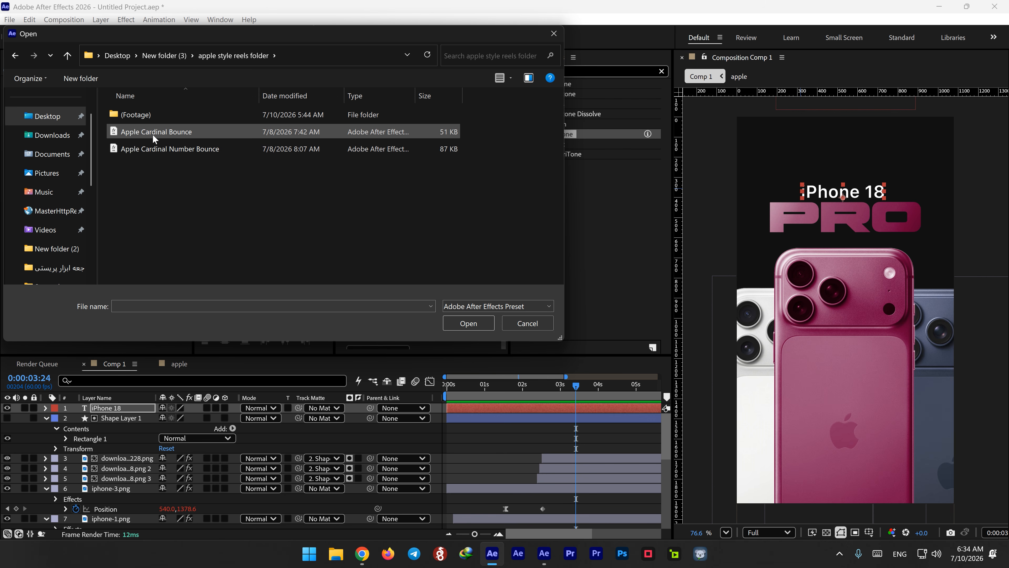
pyautogui.click(135, 132)
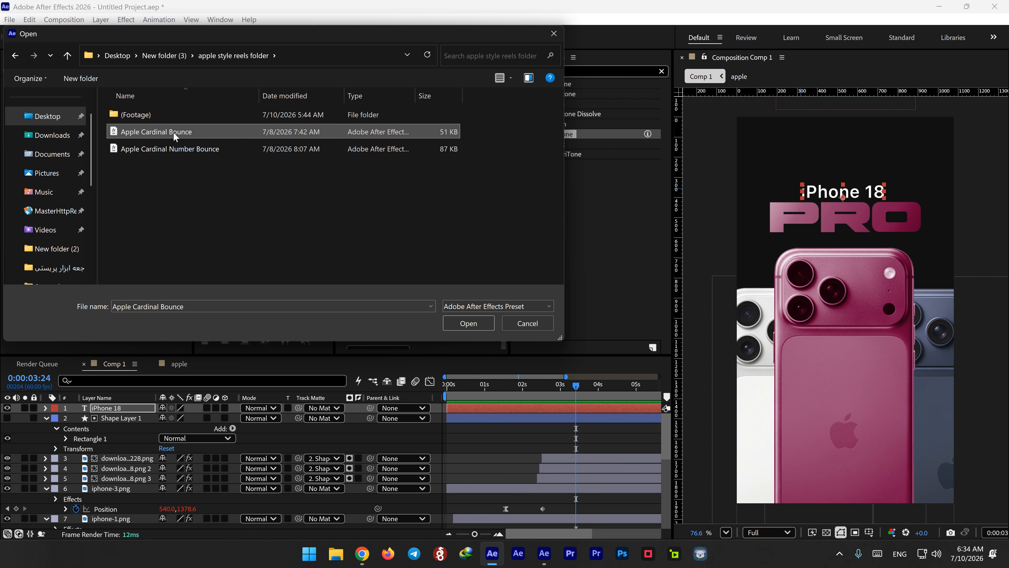
pyautogui.click(478, 324)
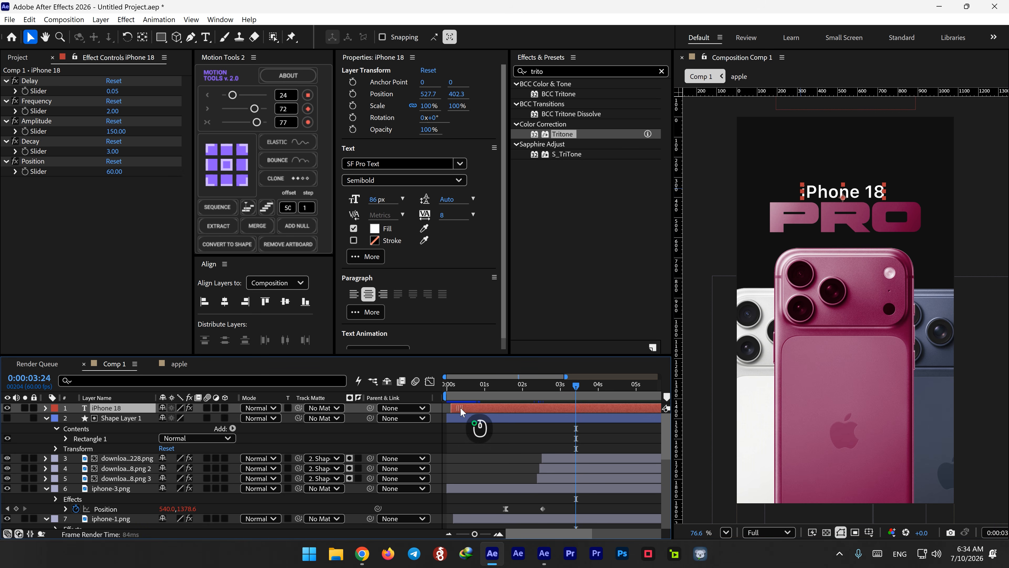
# Shift the "iPhone 18" layer to start at about 3 seconds and preview from 0:00:02:15.
pyautogui.moveTo(461, 407); pyautogui.dragTo(573, 409)
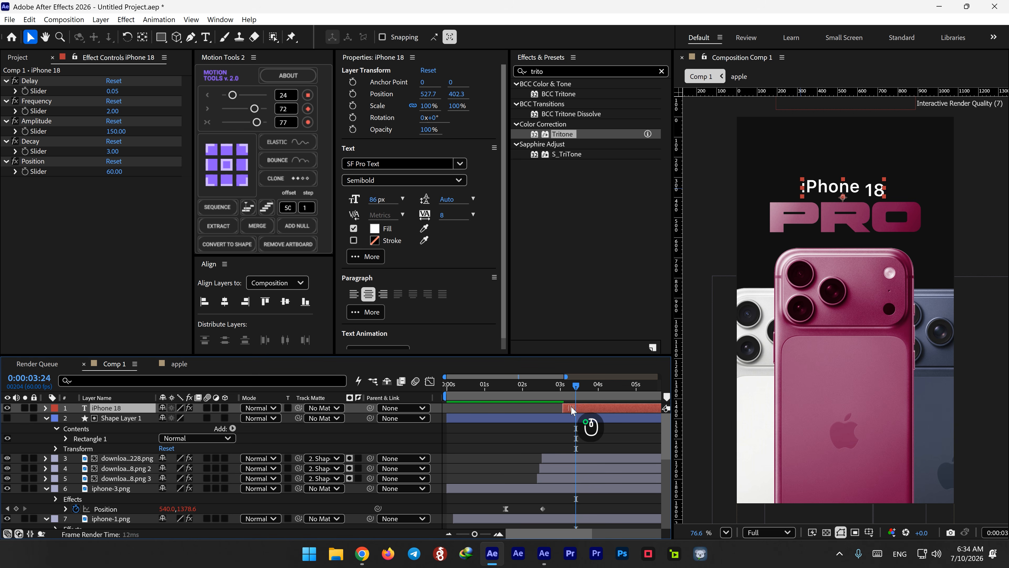
pyautogui.click(532, 386)
pyautogui.press('space')
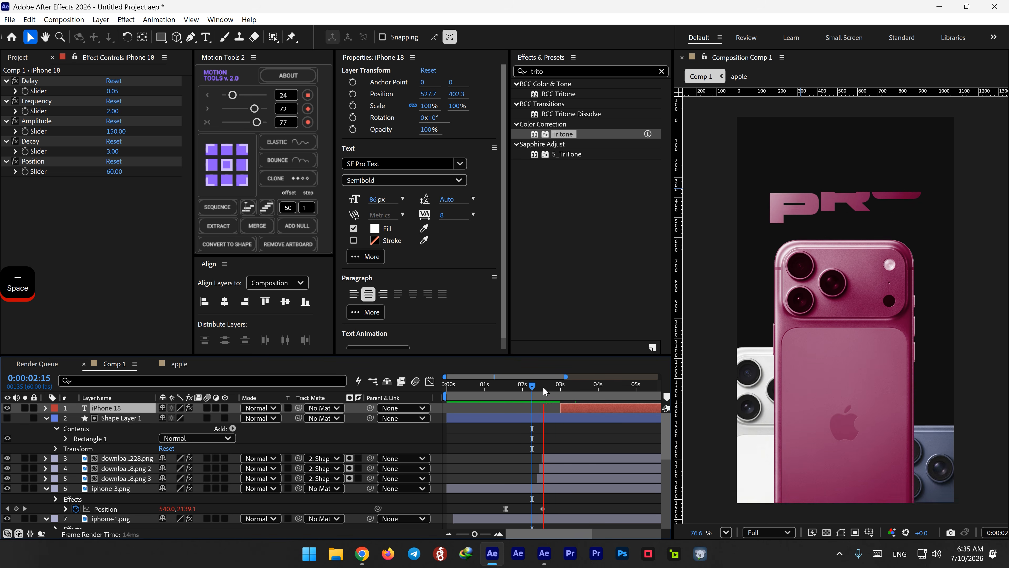
pyautogui.press('space')
# Move the "iPhone 18" layer slightly earlier, to start at about 2.9 seconds, and replay from 0:00:02:28.
pyautogui.moveTo(569, 402); pyautogui.dragTo(564, 405)
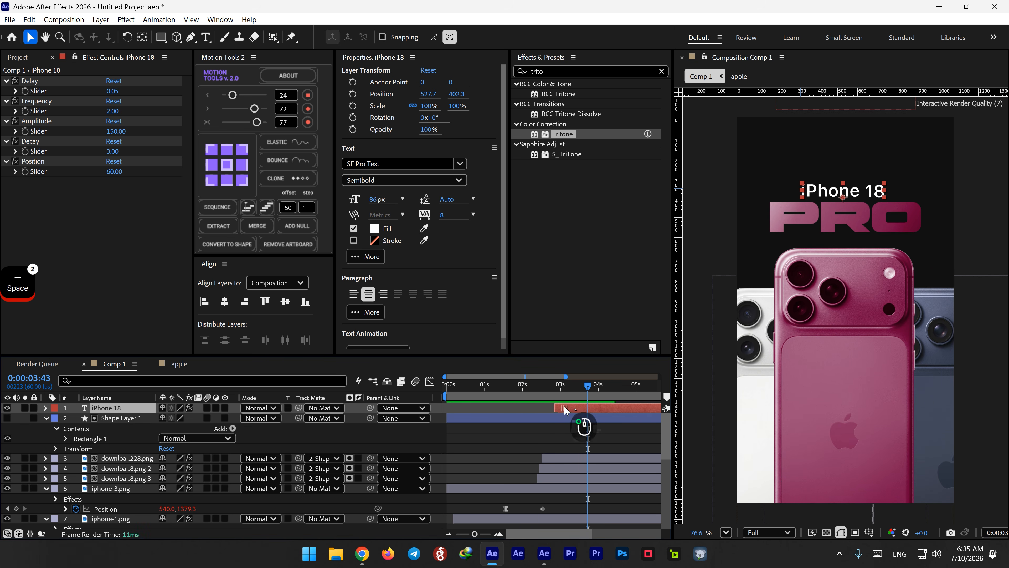
pyautogui.click(540, 385)
pyautogui.press('space')
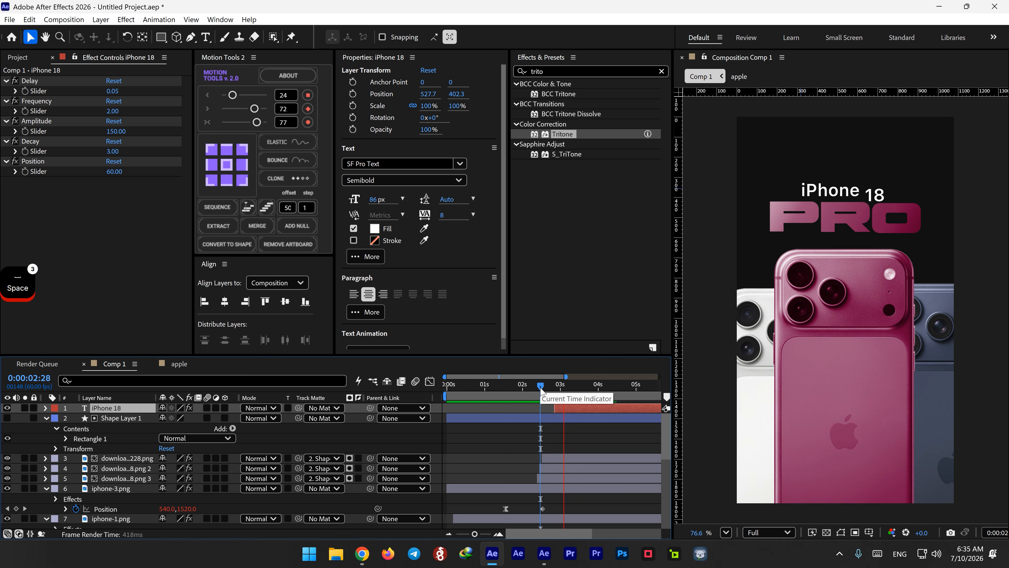
pyautogui.press('space')
# Move the "iPhone 18" layer's start a little earlier again, to about 2.7 seconds, and replay the text and letter entrances.
pyautogui.moveTo(541, 388); pyautogui.dragTo(571, 409)
pyautogui.click(552, 389)
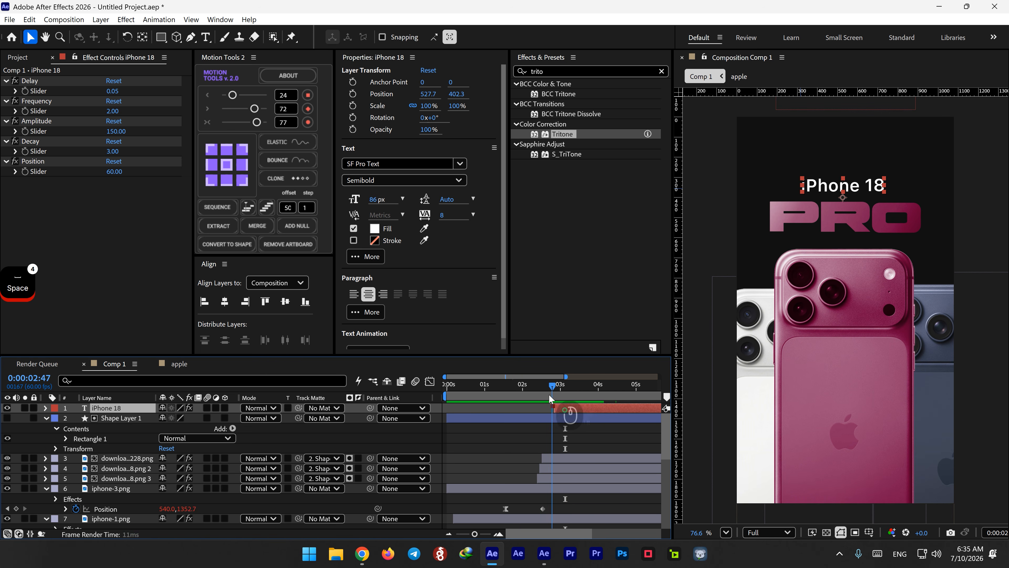
pyautogui.click(544, 392)
pyautogui.press('space')
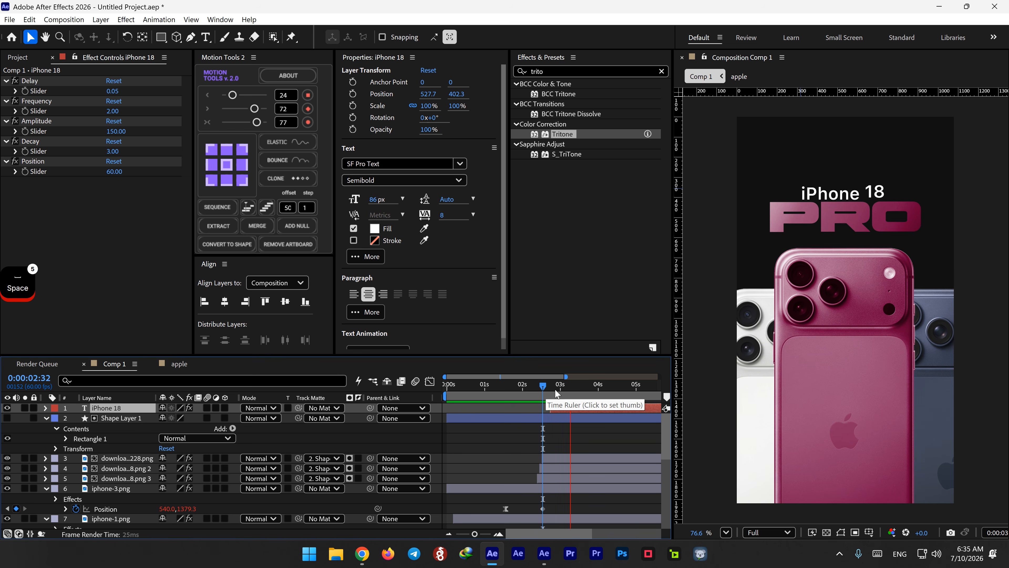
pyautogui.click(525, 388)
pyautogui.press('space')
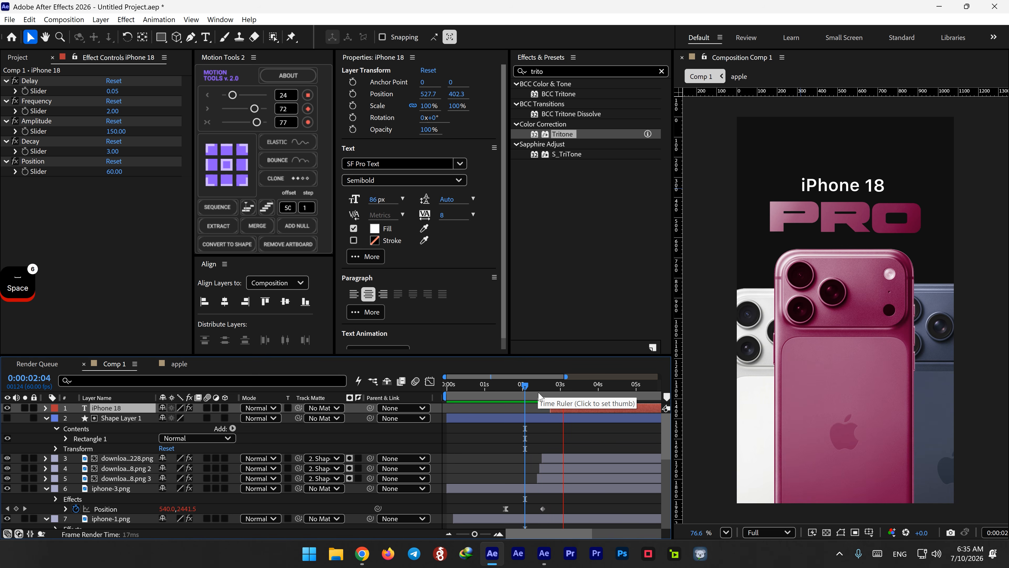
pyautogui.press('space')
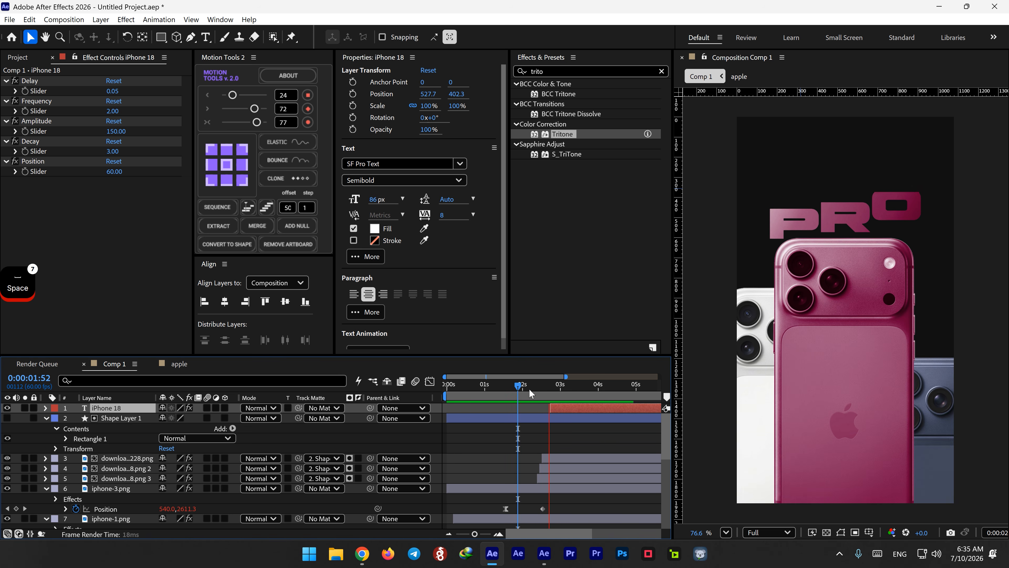
# Set the Position slider of the iPhone 18 text layer to 40 and preview its animation from the start of the composition.
pyautogui.press('space')
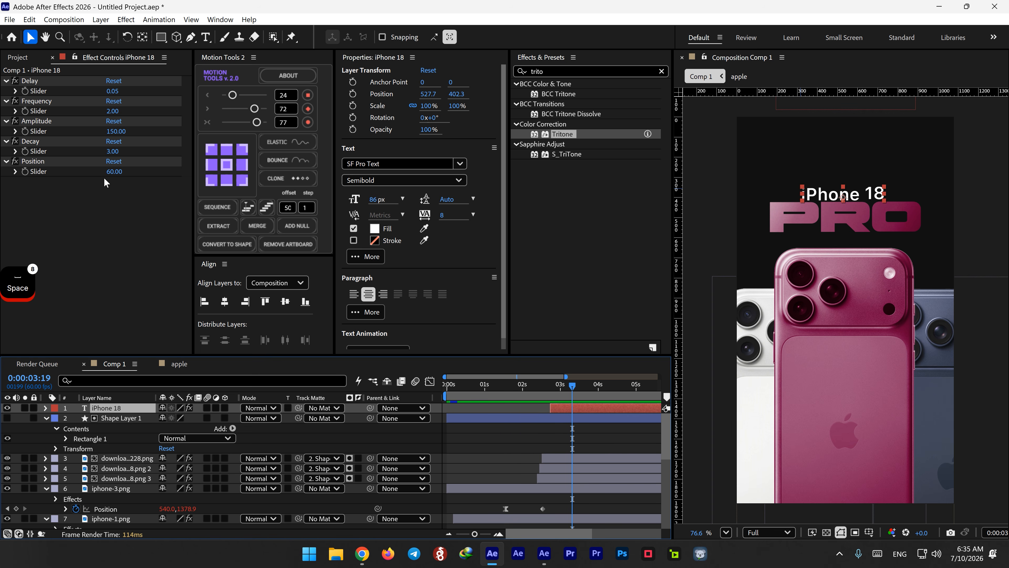
pyautogui.click(111, 172)
pyautogui.write('40')
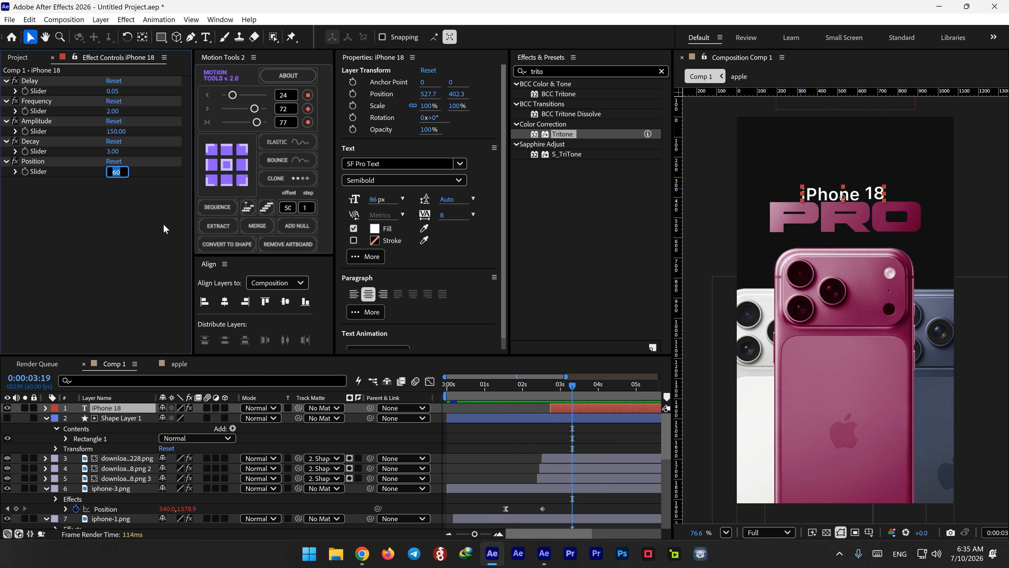
pyautogui.press('Return')
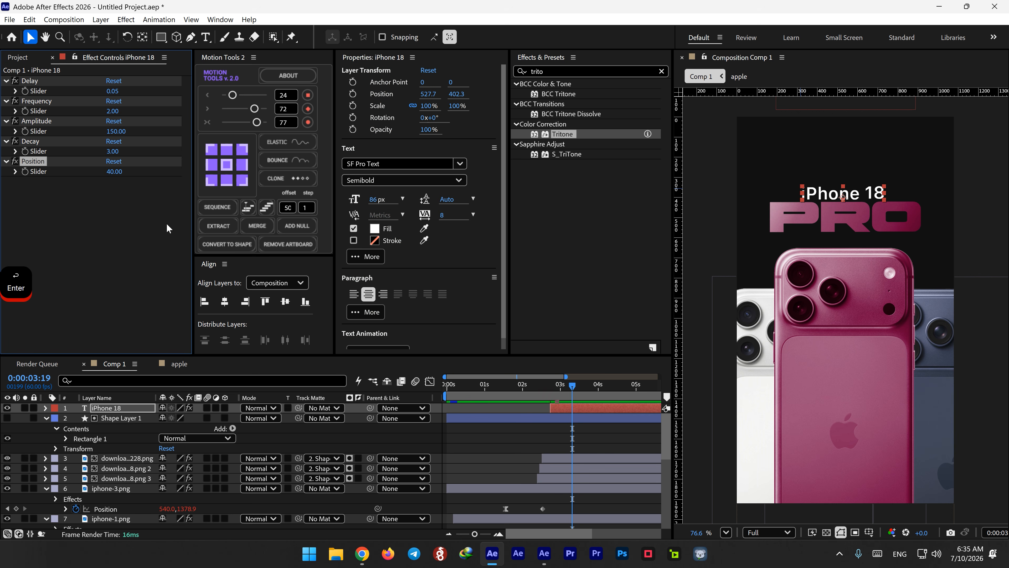
pyautogui.moveTo(533, 385); pyautogui.dragTo(445, 385)
pyautogui.press('space')
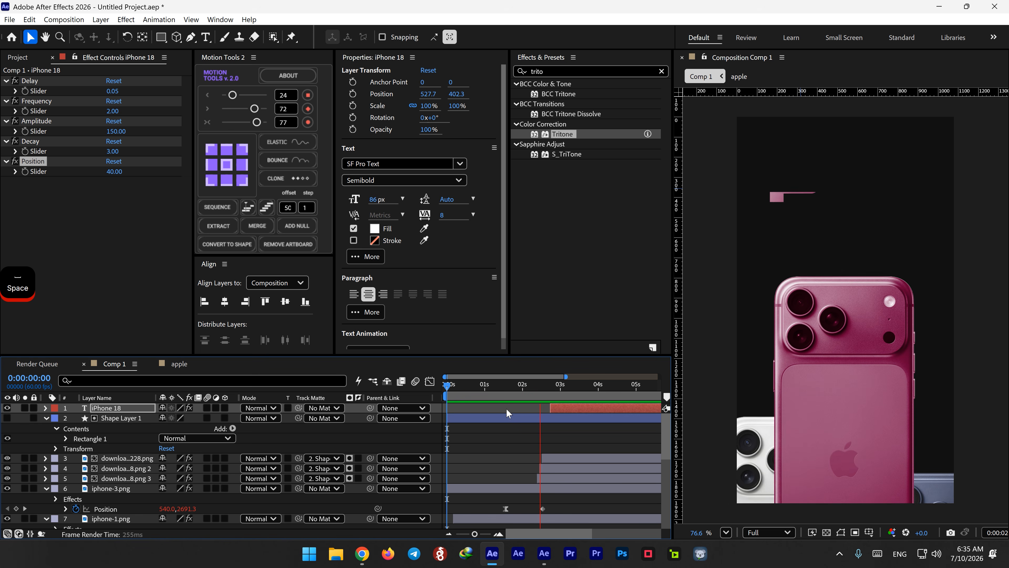
pyautogui.click(538, 391)
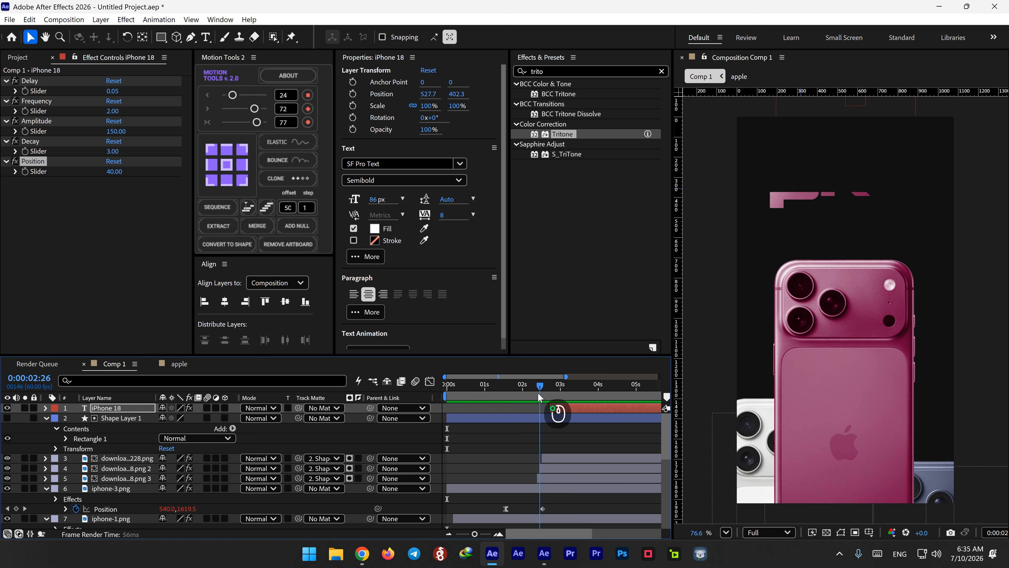
pyautogui.click(580, 390)
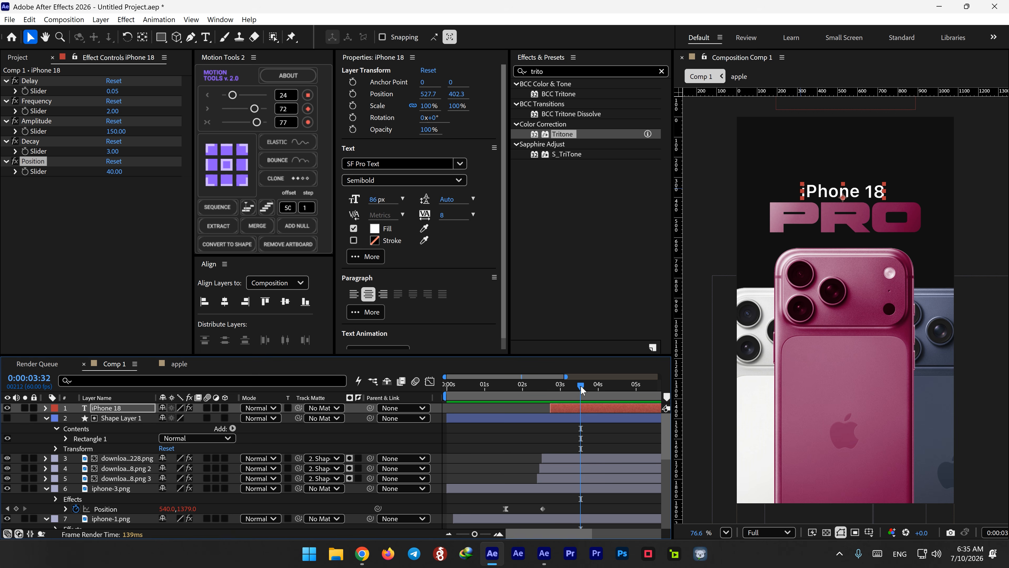
# Split the iphone-3.png, iphone-1.png and iphone-2.png layers at 0:00:02:51.
pyautogui.moveTo(580, 388); pyautogui.dragTo(555, 384)
pyautogui.click(555, 450)
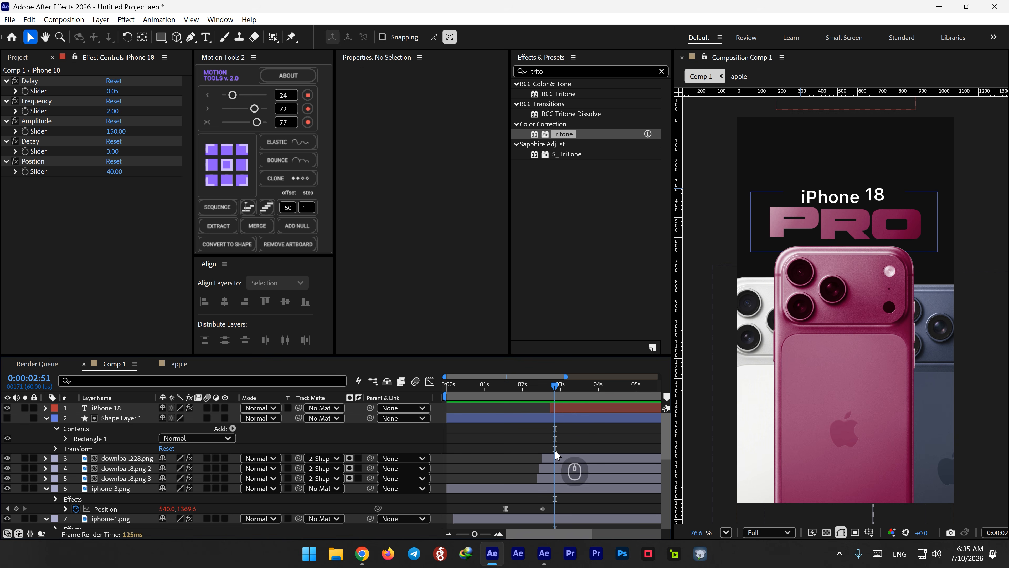
pyautogui.click(561, 458)
pyautogui.scroll(-3, 561, 458)
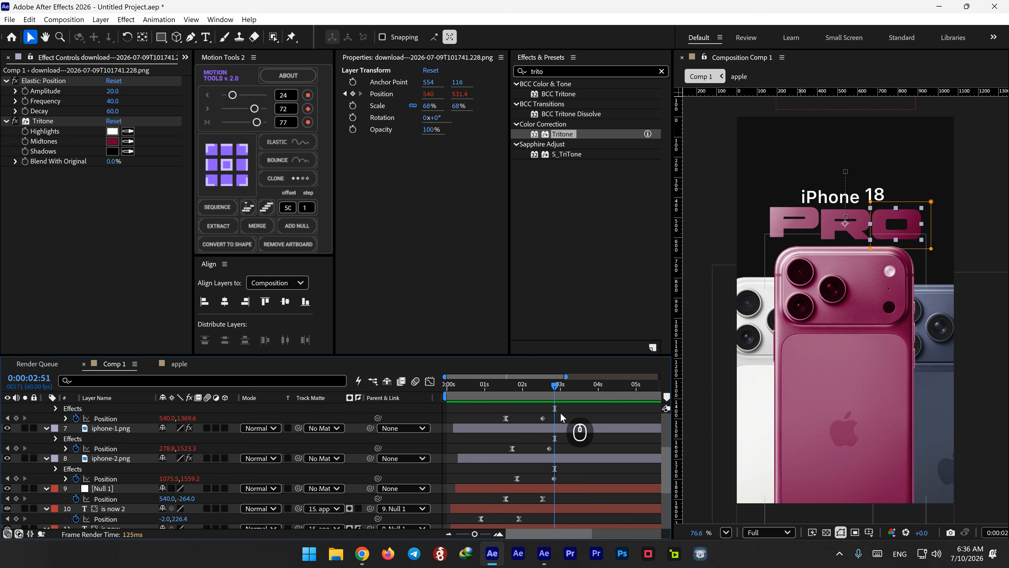
pyautogui.scroll(3, 561, 413)
pyautogui.click(554, 429)
pyautogui.keyDown('ctrl'); pyautogui.click(555, 456); pyautogui.keyUp('ctrl')
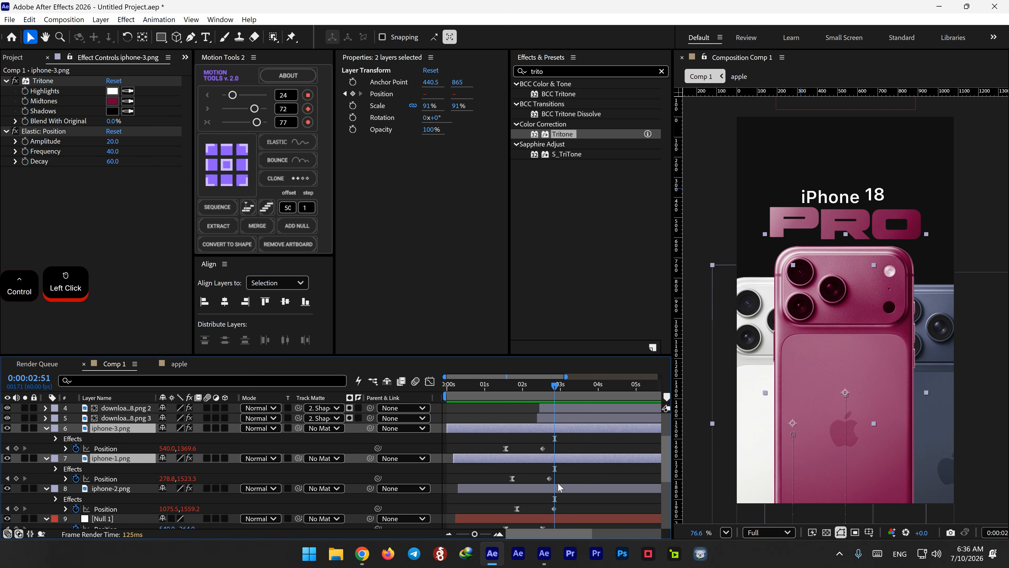
pyautogui.keyDown('ctrl'); pyautogui.click(558, 487); pyautogui.keyUp('ctrl')
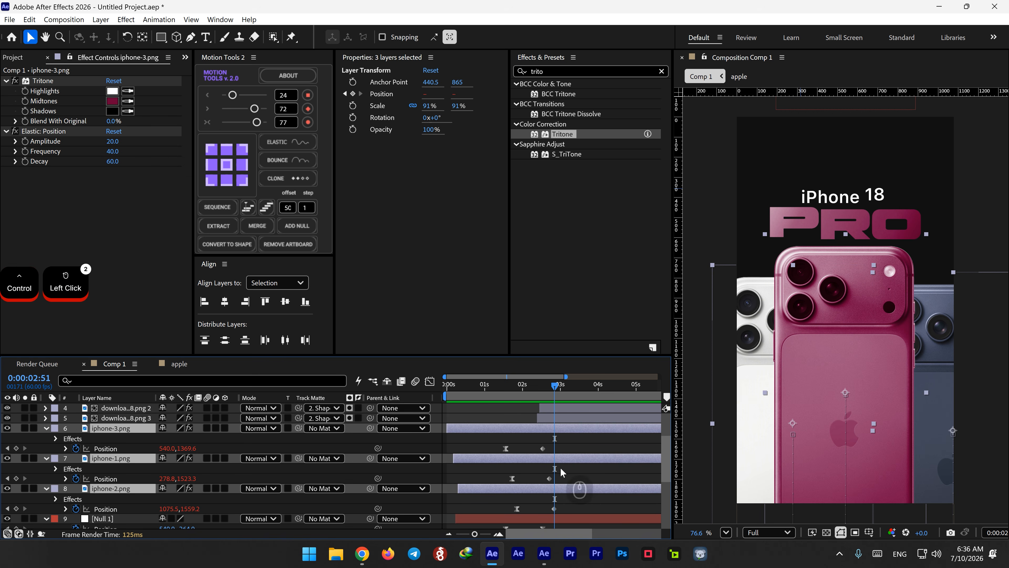
pyautogui.click(46, 429)
pyautogui.hotkey('ctrl', 'shift', 'd')
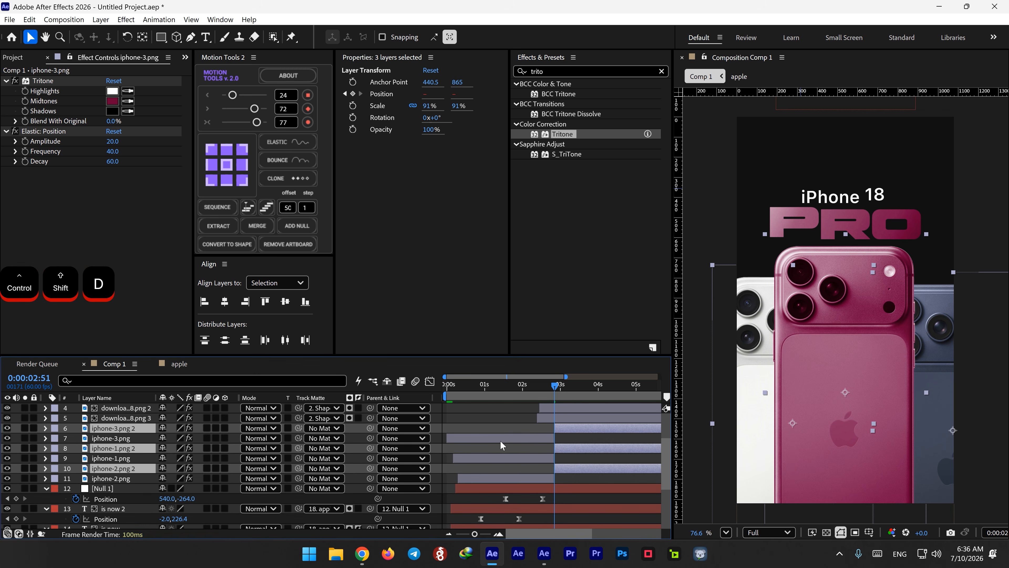
# Split the second segments of the three phone layers again at 0:00:03:04.
pyautogui.click(562, 385)
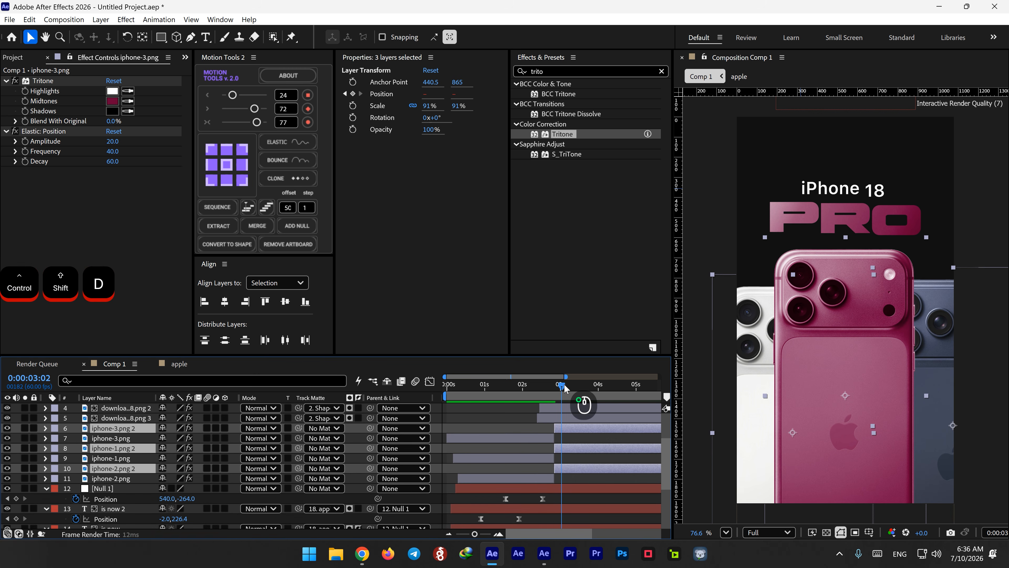
pyautogui.moveTo(564, 388); pyautogui.dragTo(566, 387)
pyautogui.hotkey('ctrl', 'shift', 'd')
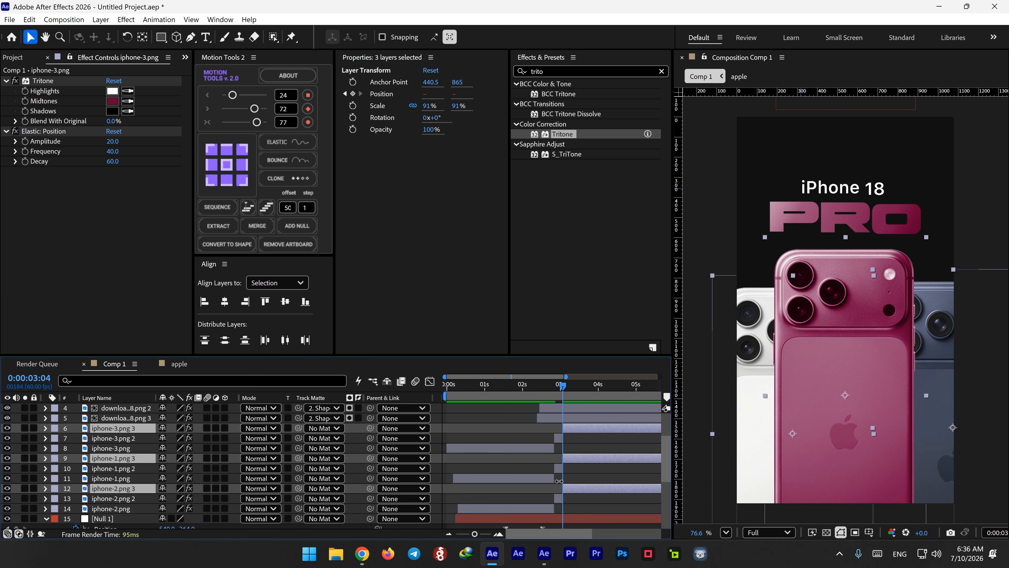
# Replace the source of the short iphone-3.png 2 segment with iphone-1.png and turn off its Tritone effect.
pyautogui.click(558, 398)
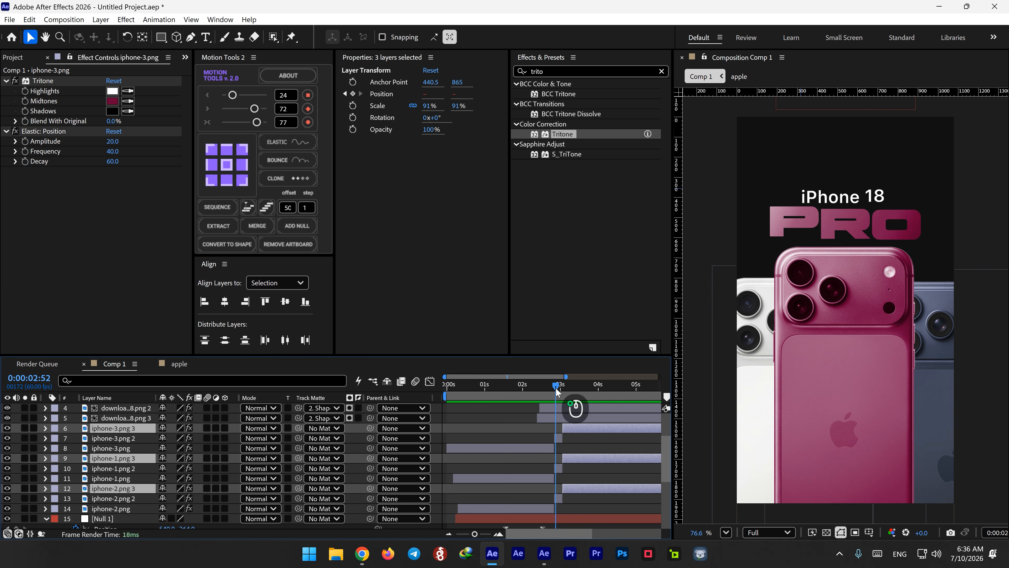
pyautogui.click(553, 441)
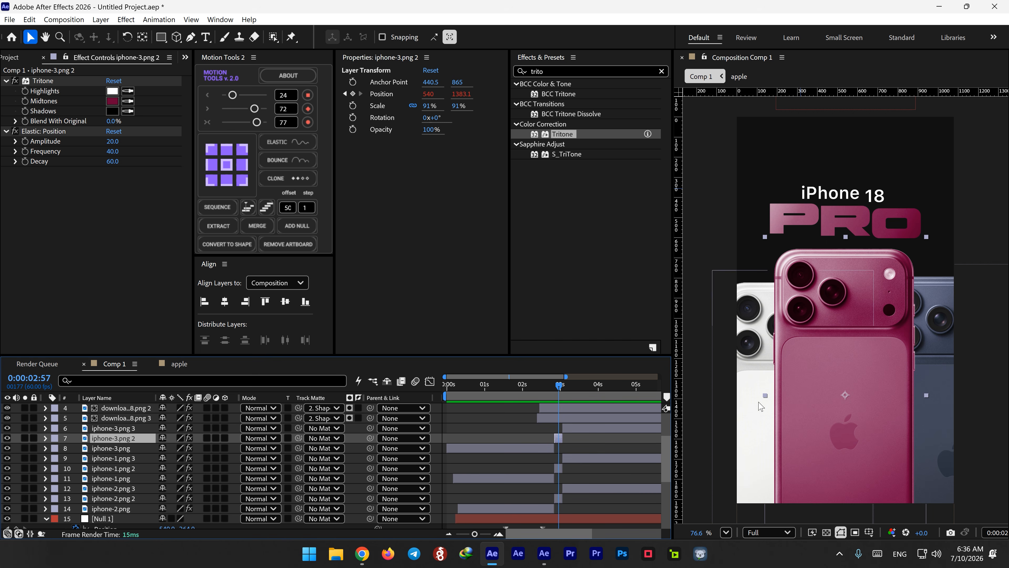
pyautogui.click(18, 57)
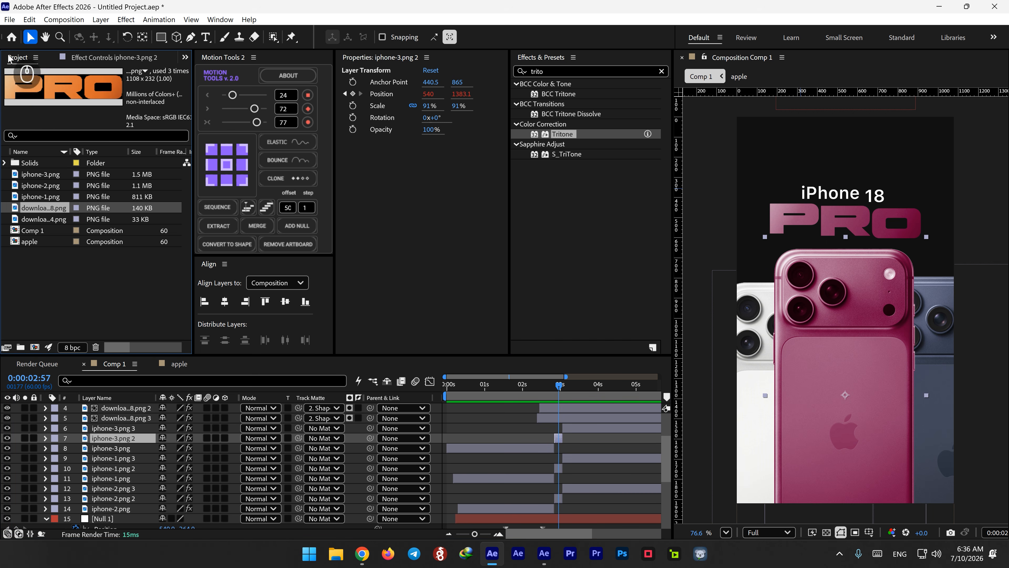
pyautogui.click(43, 199)
pyautogui.moveTo(41, 199); pyautogui.dragTo(564, 465)
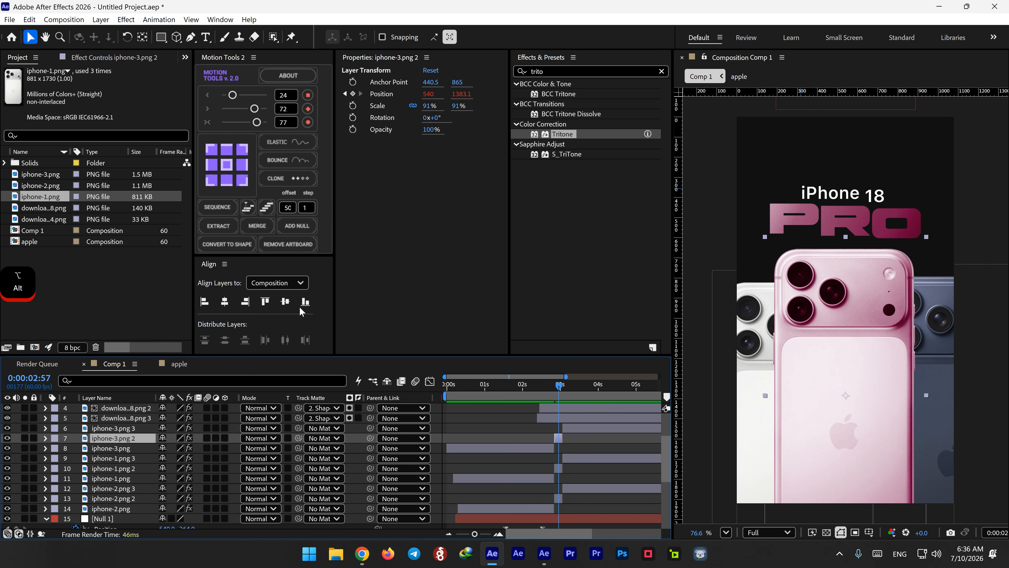
pyautogui.click(90, 58)
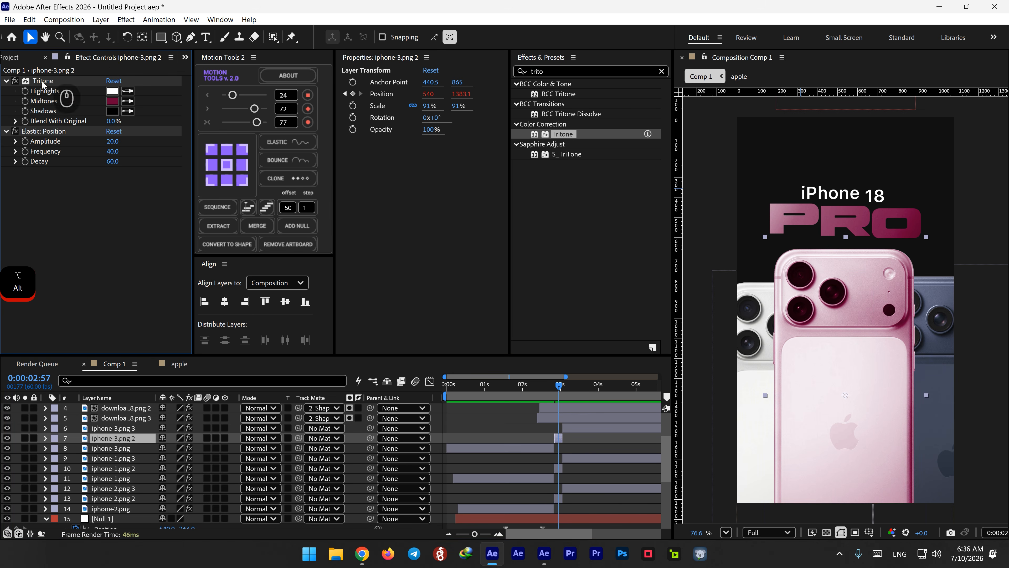
pyautogui.click(15, 81)
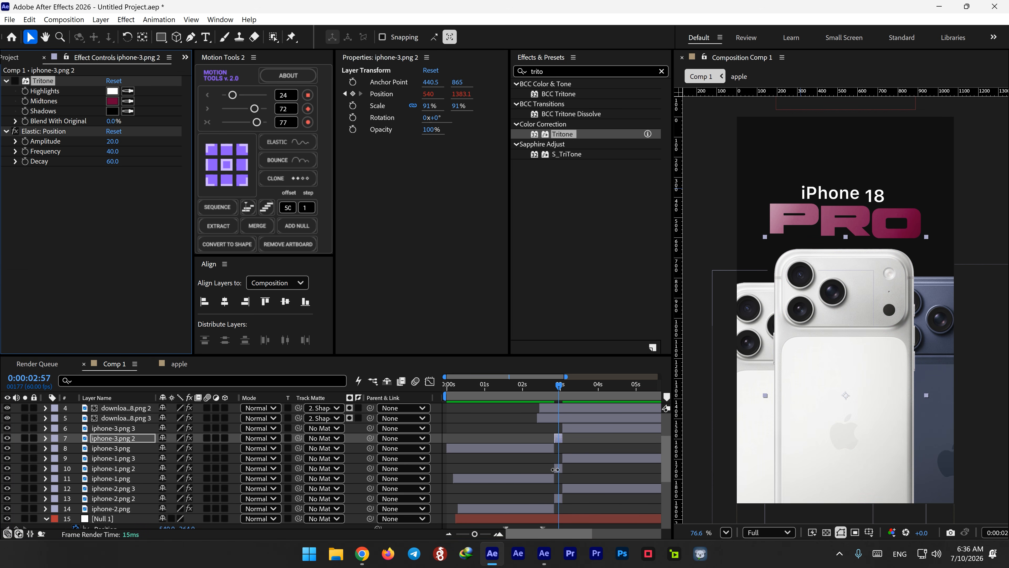
# Replace the source of the short iphone-1.png 2 segment with iphone-3.png.
pyautogui.click(555, 469)
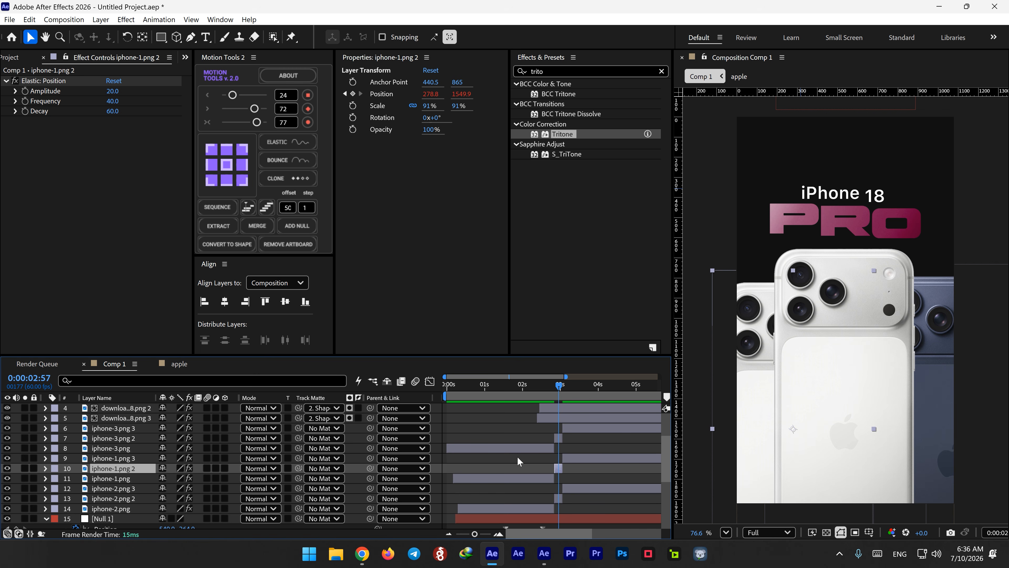
pyautogui.click(7, 59)
pyautogui.click(41, 185)
pyautogui.click(44, 174)
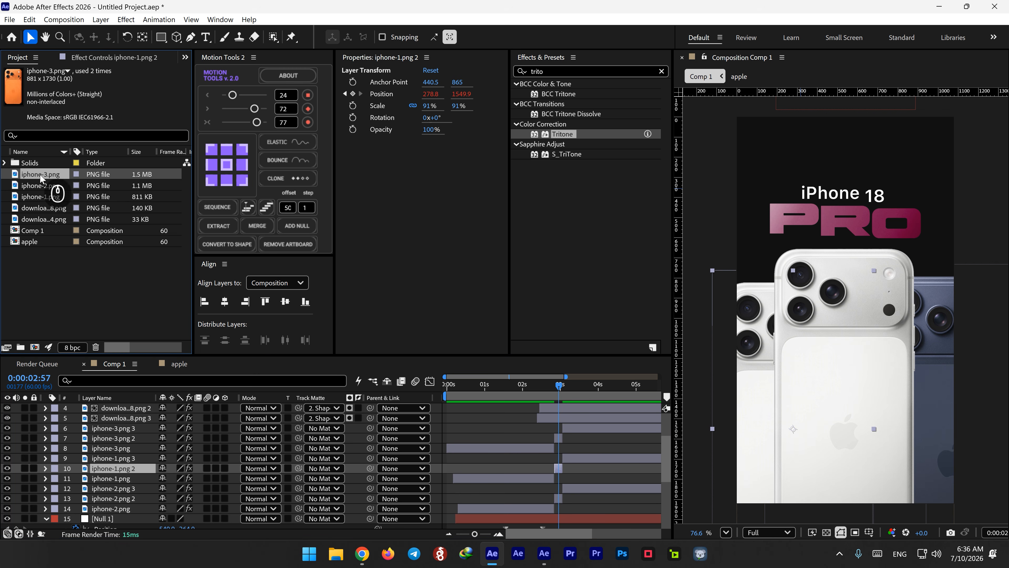
pyautogui.moveTo(47, 179); pyautogui.dragTo(563, 479)
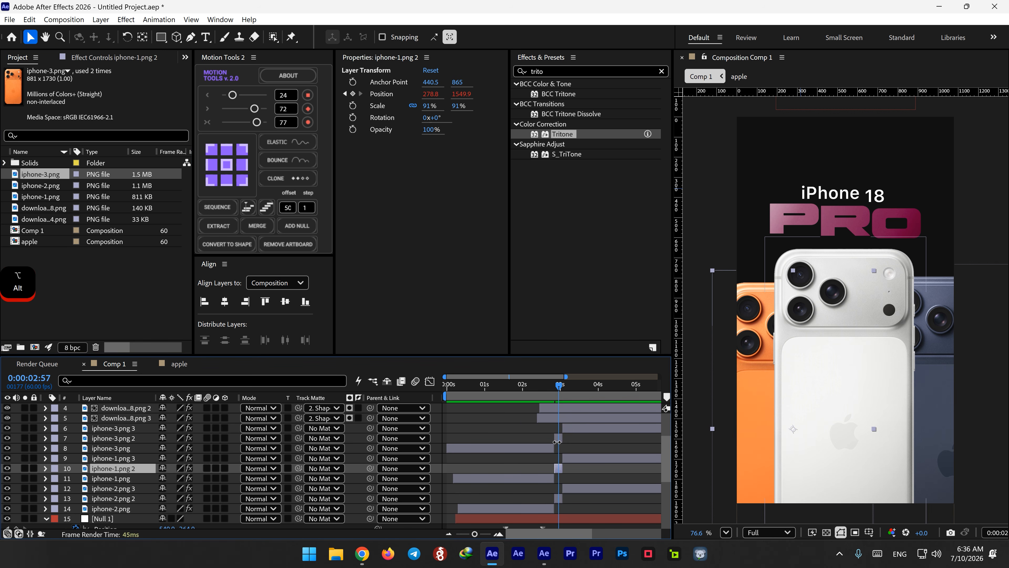
# Copy the Tritone effect from iphone-3.png 2 to the iphone-1.png 2 segment.
pyautogui.click(558, 438)
pyautogui.click(114, 57)
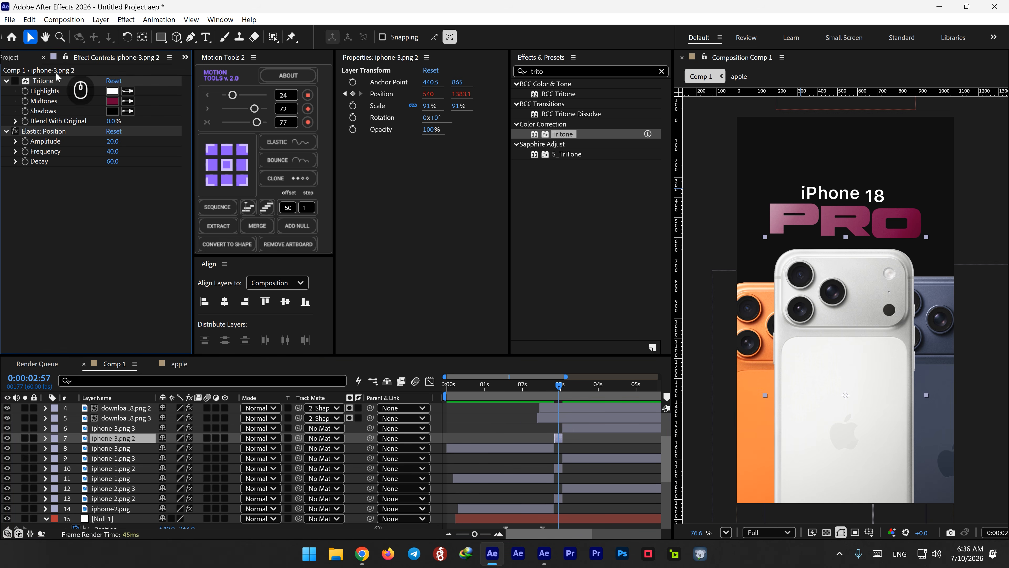
pyautogui.click(39, 81)
pyautogui.hotkey('ctrl', 'c')
pyautogui.click(559, 469)
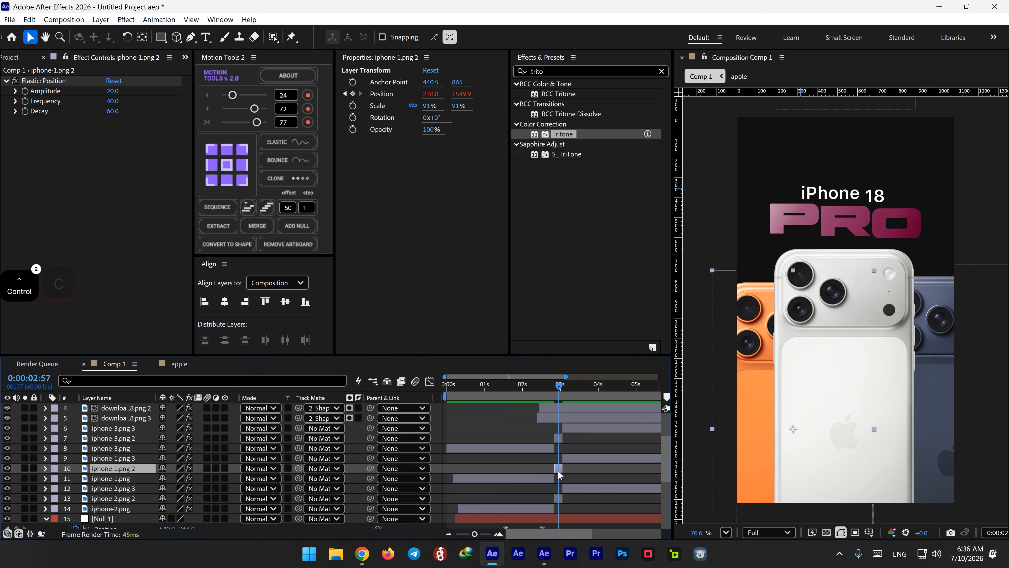
pyautogui.hotkey('ctrl', 'v')
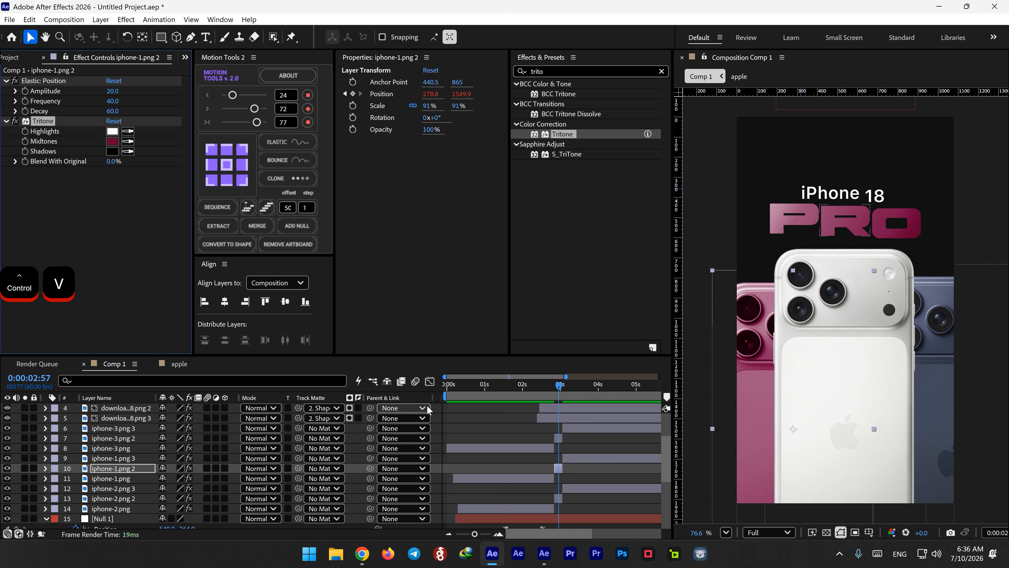
# At 0:00:03:09, replace the source of the iphone-3.png 3 segment with iphone-2.png.
pyautogui.click(558, 498)
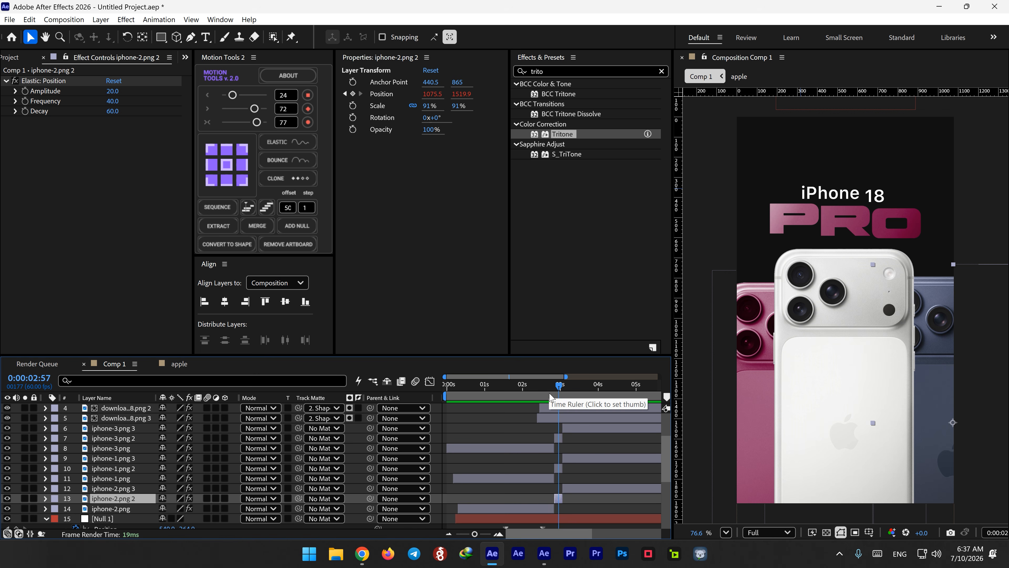
pyautogui.moveTo(550, 395); pyautogui.dragTo(566, 390)
pyautogui.click(573, 432)
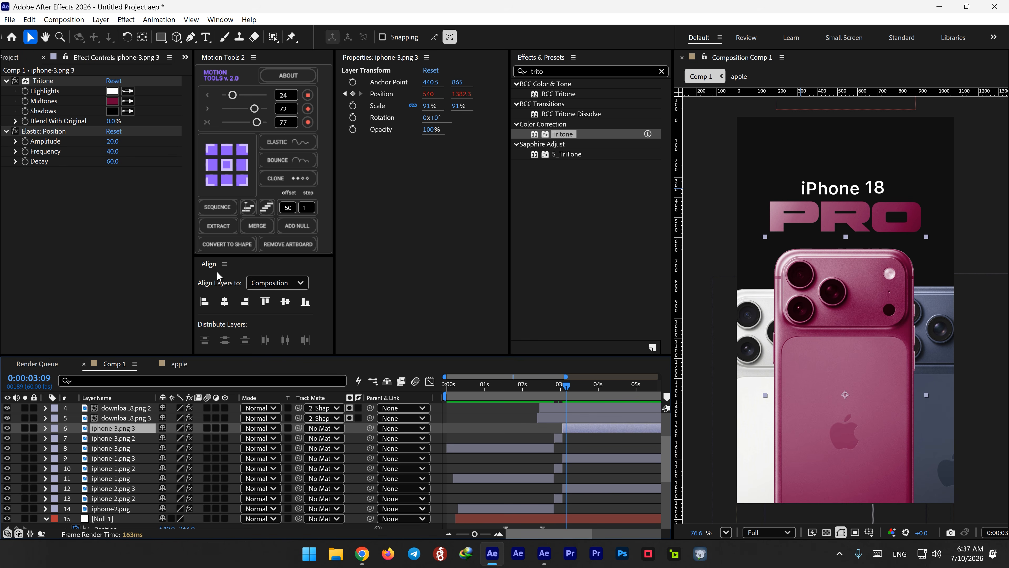
pyautogui.click(15, 59)
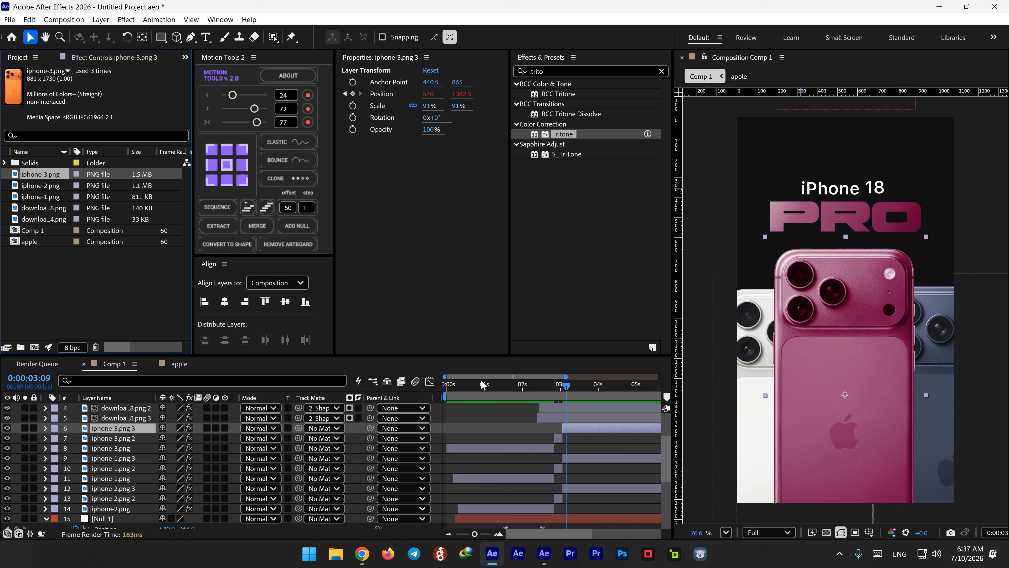
pyautogui.moveTo(41, 186); pyautogui.dragTo(581, 435)
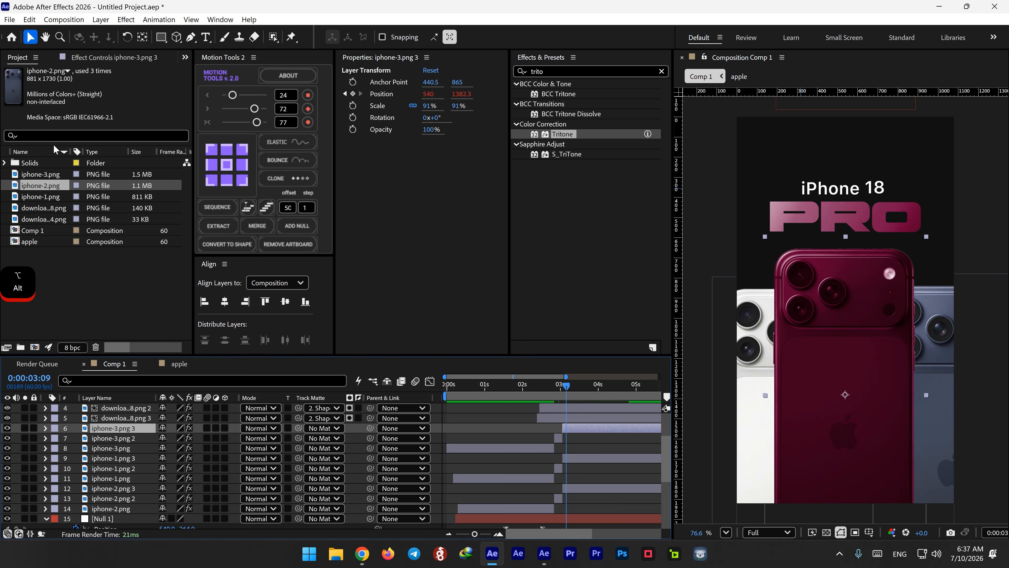
# Delete the Tritone effect from the iphone-3.png 3 segment.
pyautogui.click(79, 60)
pyautogui.click(36, 81)
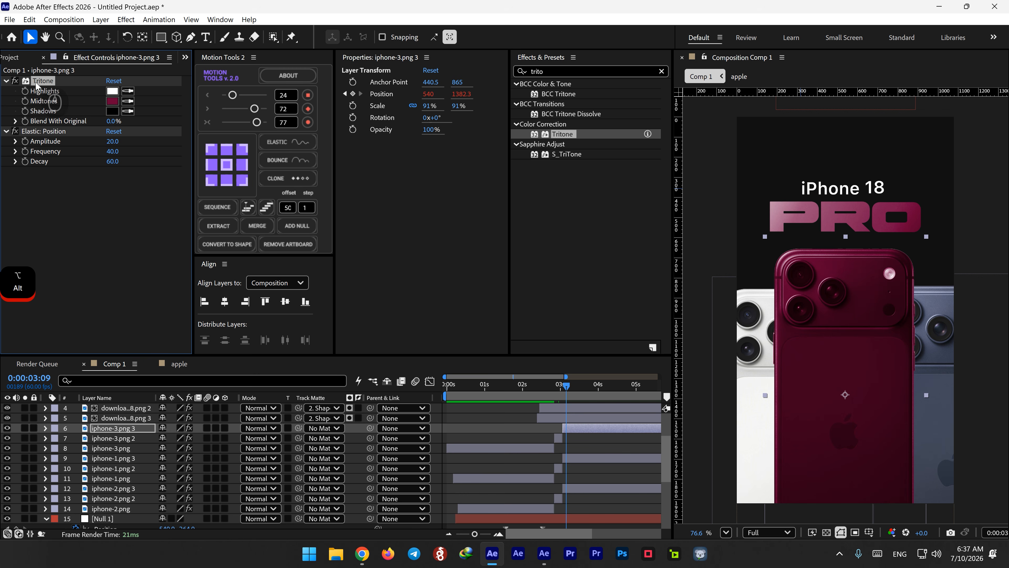
pyautogui.press('Delete')
pyautogui.press('Delete')
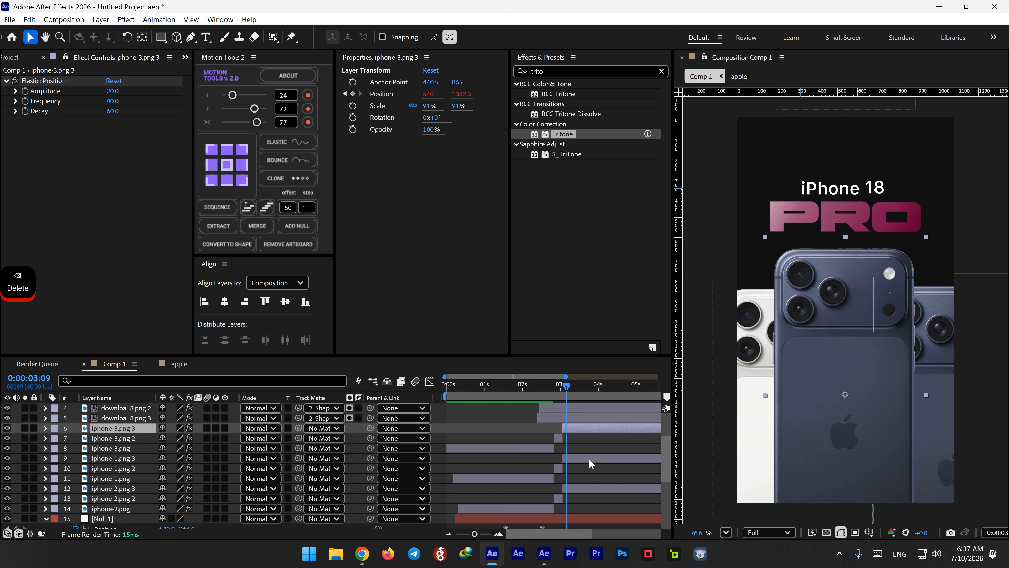
# Replace the source of the iphone-2.png 3 segment with iphone-3.png and paste the copied Tritone effect onto it.
pyautogui.click(589, 458)
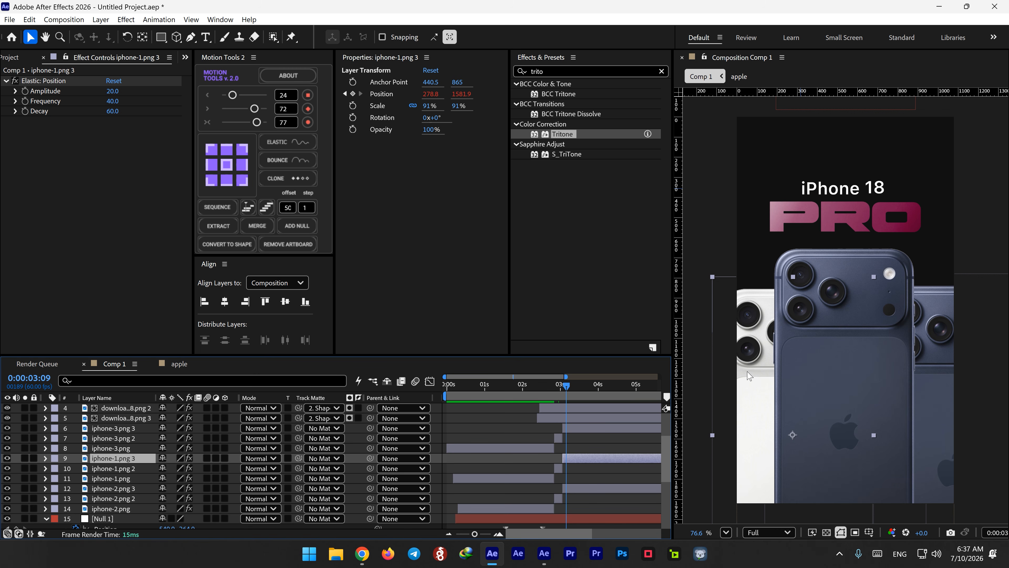
pyautogui.click(606, 490)
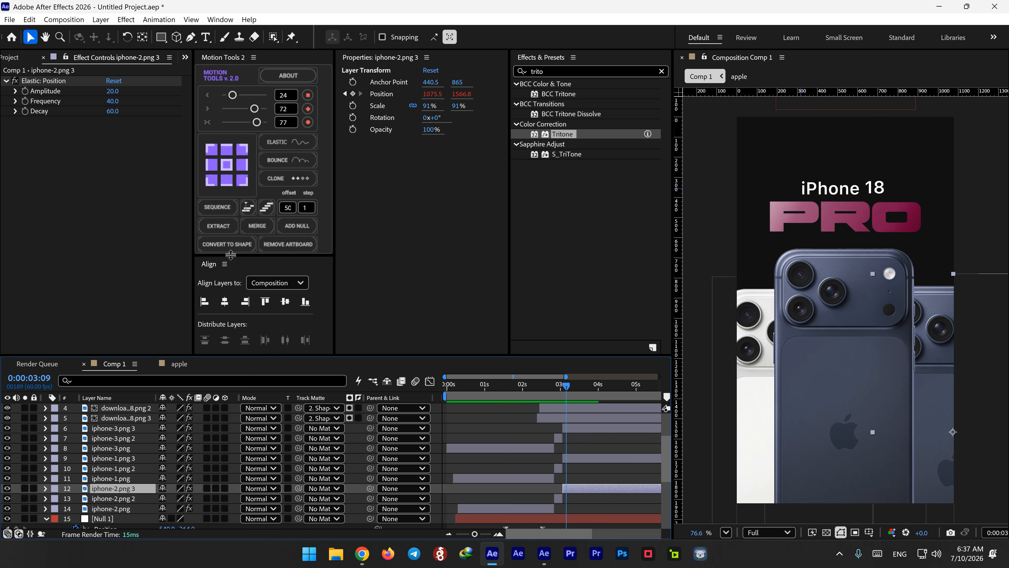
pyautogui.click(17, 57)
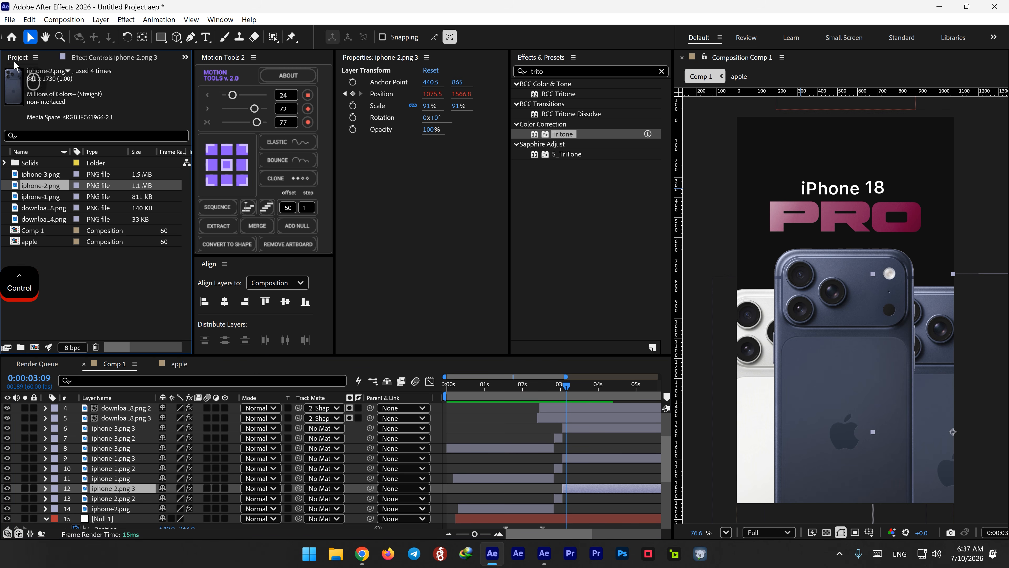
pyautogui.moveTo(40, 174); pyautogui.dragTo(586, 490)
pyautogui.hotkey('ctrl', 'v')
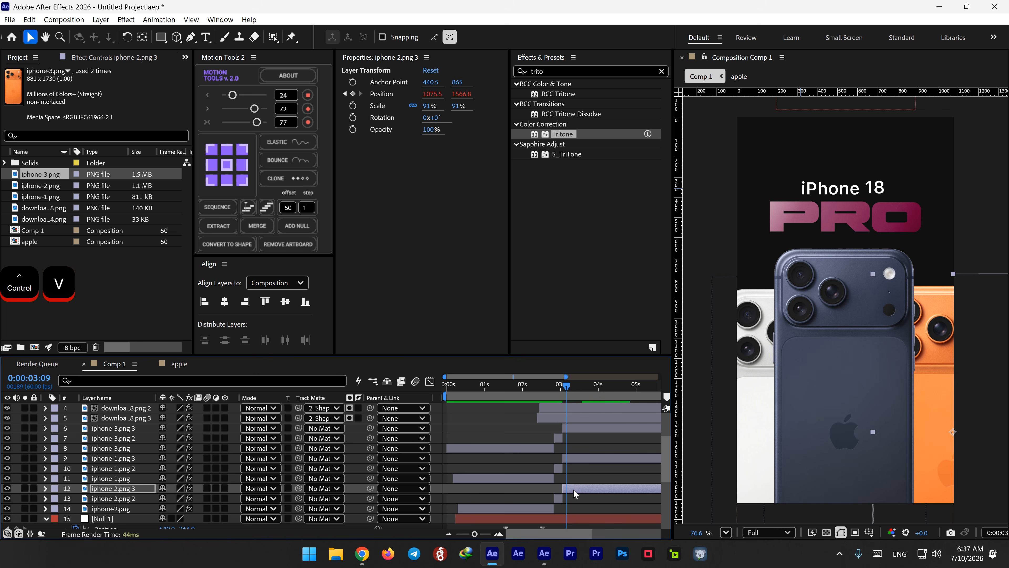
# Enable the Tritone effect on the iphone-2.png 3 segment and preview the phone colour change around 0:00:03:14.
pyautogui.click(100, 60)
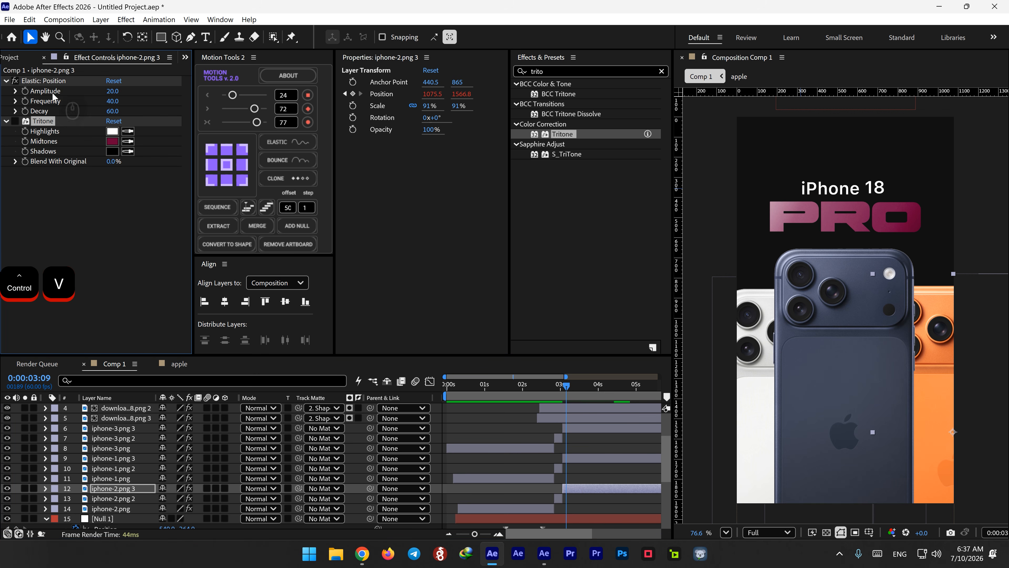
pyautogui.click(15, 120)
pyautogui.press('space')
pyautogui.moveTo(555, 389)
pyautogui.mouseDown()
pyautogui.moveTo(533, 387)
pyautogui.moveTo(572, 389)
pyautogui.mouseUp()
pyautogui.press('space')
pyautogui.press('space')
pyautogui.click(572, 498)
pyautogui.moveTo(556, 389)
pyautogui.mouseDown()
pyautogui.moveTo(536, 388)
pyautogui.moveTo(570, 392)
pyautogui.mouseUp()
pyautogui.press('space')
pyautogui.press('space')
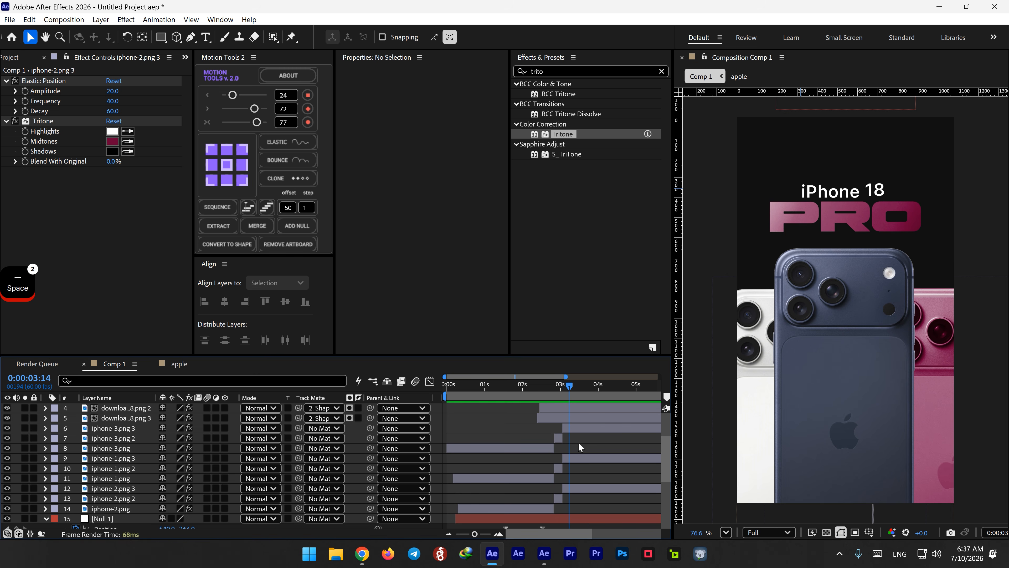
# Split the three PRO letter layers at 0:00:02:51 and again at 0:00:03:04.
pyautogui.click(587, 415)
pyautogui.click(583, 405)
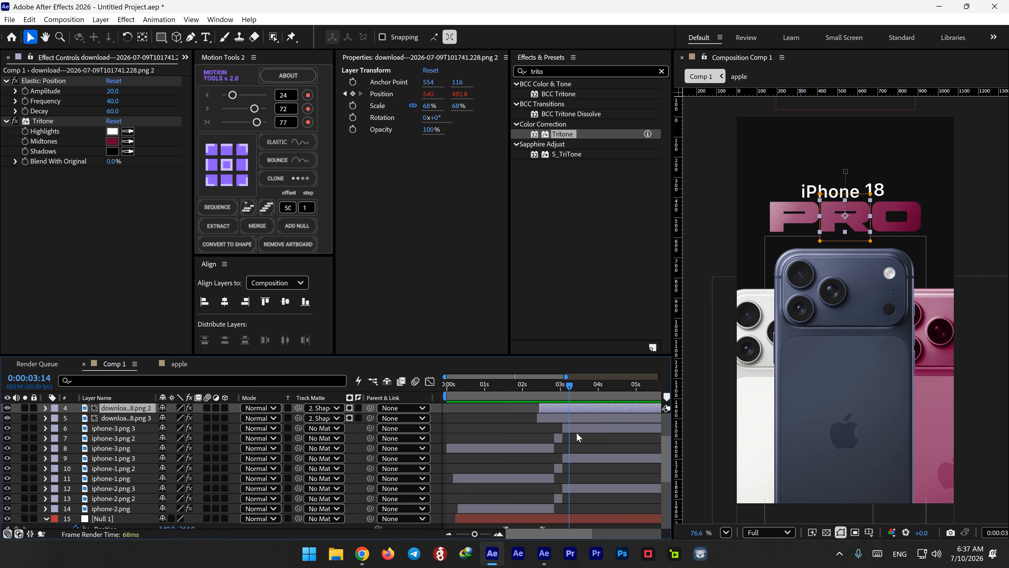
pyautogui.scroll(2, 577, 432)
pyautogui.keyDown('shift'); pyautogui.click(580, 447); pyautogui.keyUp('shift')
pyautogui.keyDown('shift'); pyautogui.click(568, 426); pyautogui.keyUp('shift')
pyautogui.keyDown('shift'); pyautogui.click(560, 388); pyautogui.keyUp('shift')
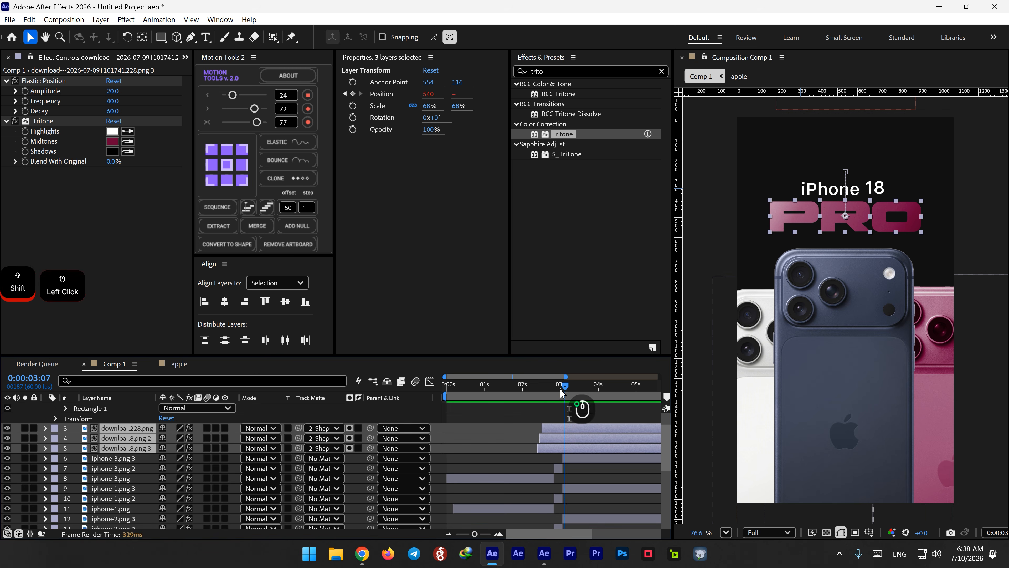
pyautogui.moveTo(560, 388); pyautogui.dragTo(555, 392)
pyautogui.keyDown('shift'); pyautogui.click(556, 391); pyautogui.keyUp('shift')
pyautogui.keyDown('alt'); pyautogui.scroll(3, 569, 458); pyautogui.keyUp('alt')
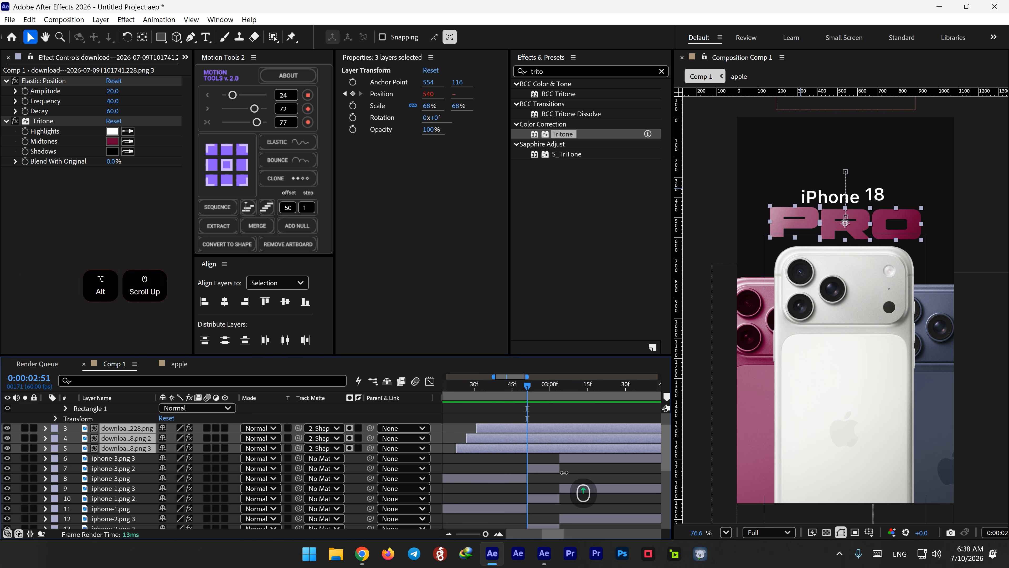
pyautogui.hotkey('ctrl', 'shift', 'd')
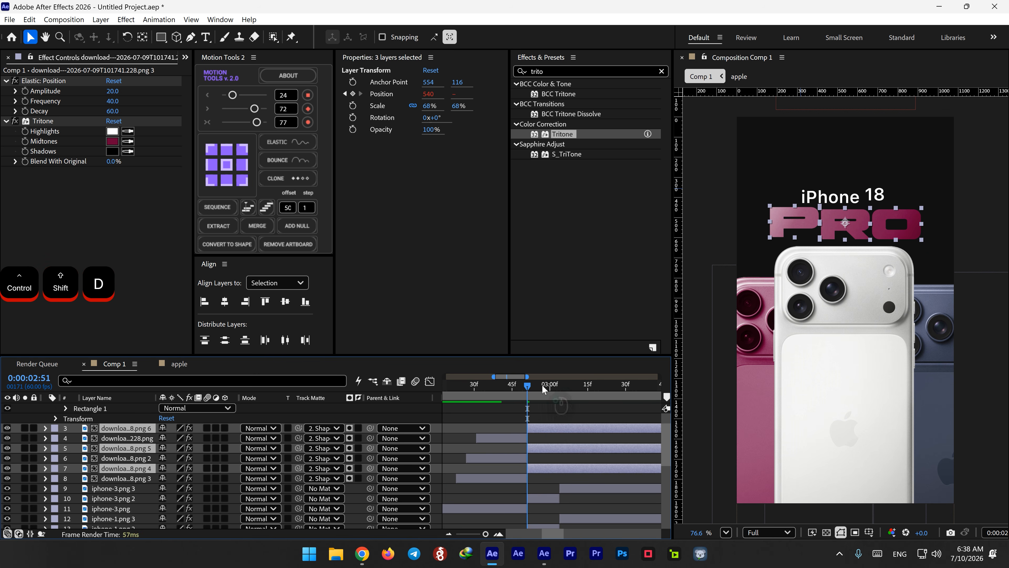
pyautogui.moveTo(542, 384); pyautogui.dragTo(561, 385)
pyautogui.hotkey('ctrl', 'shift', 'd')
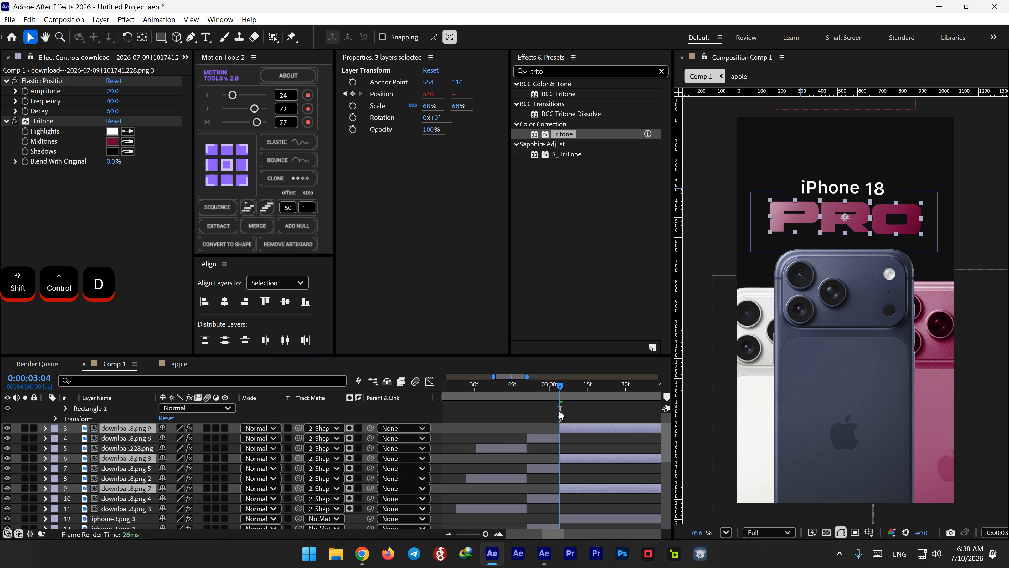
# At 0:00:02:58, set the Tritone midtones of the letter O's middle segment to grey A5A5A5 and copy the hex value.
pyautogui.click(546, 393)
pyautogui.click(548, 438)
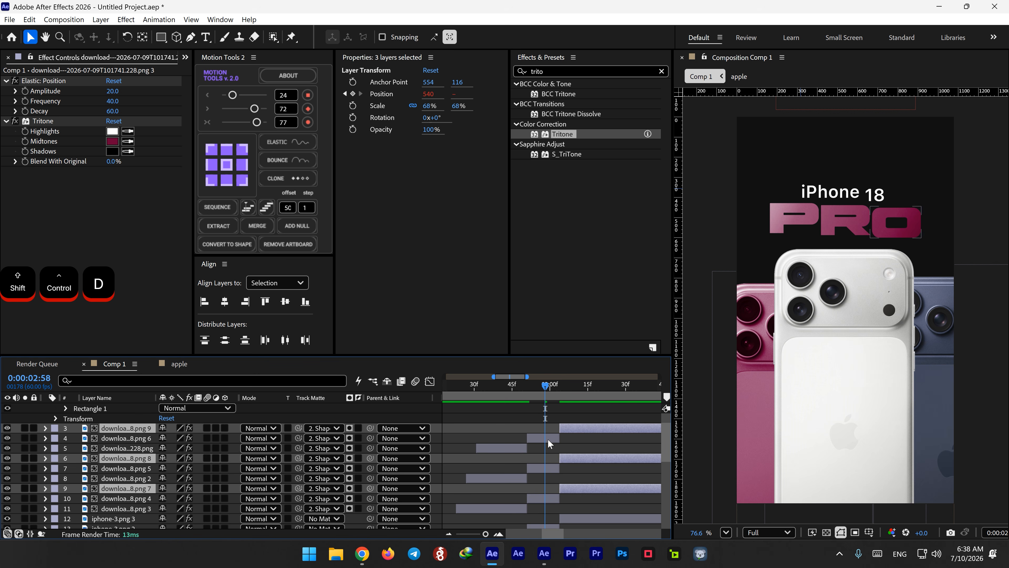
pyautogui.keyDown('ctrl'); pyautogui.click(547, 468); pyautogui.keyUp('ctrl')
pyautogui.keyDown('ctrl'); pyautogui.click(547, 498); pyautogui.keyUp('ctrl')
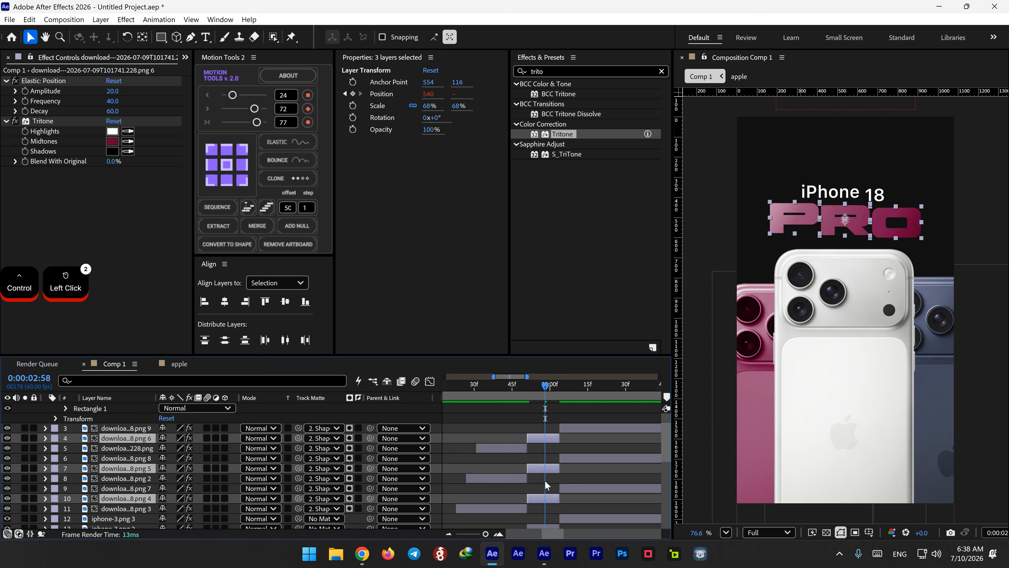
pyautogui.click(113, 141)
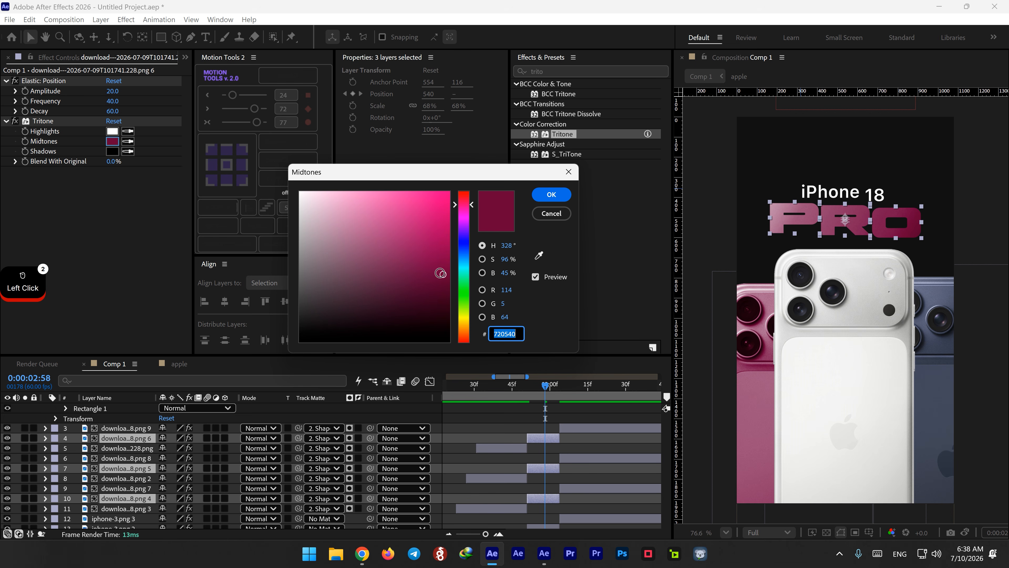
pyautogui.moveTo(442, 274); pyautogui.dragTo(299, 243)
pyautogui.click(519, 332)
pyautogui.hotkey('ctrl', 'c')
pyautogui.click(551, 194)
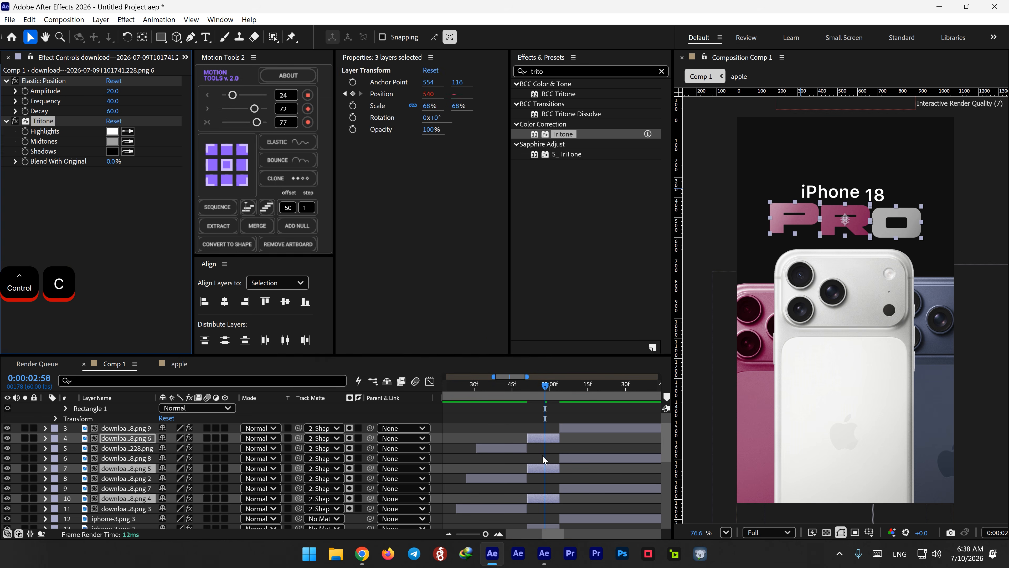
# Apply the copied A5A5A5 midtones colour to the Tritone effects on the middle segments of the letters R and P.
pyautogui.click(543, 468)
pyautogui.click(113, 141)
pyautogui.hotkey('ctrl', 'v')
pyautogui.click(551, 195)
pyautogui.click(543, 498)
pyautogui.click(113, 141)
pyautogui.hotkey('ctrl', 'v')
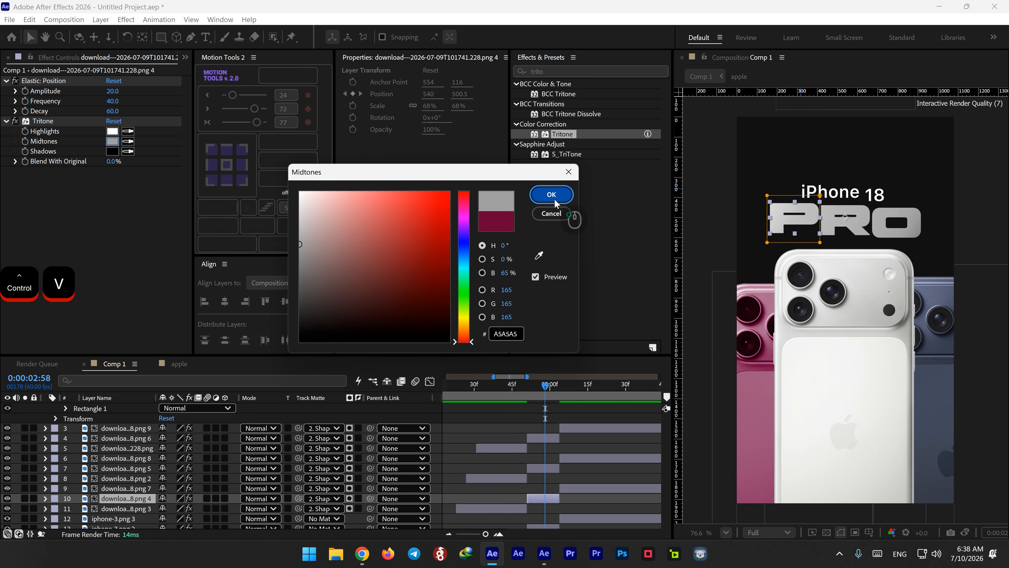
pyautogui.click(551, 194)
# At 0:00:03:09, set the last O segment's Tritone midtones to 4E5467, sampled from the blue phone, and copy the hex value.
pyautogui.click(572, 393)
pyautogui.click(573, 431)
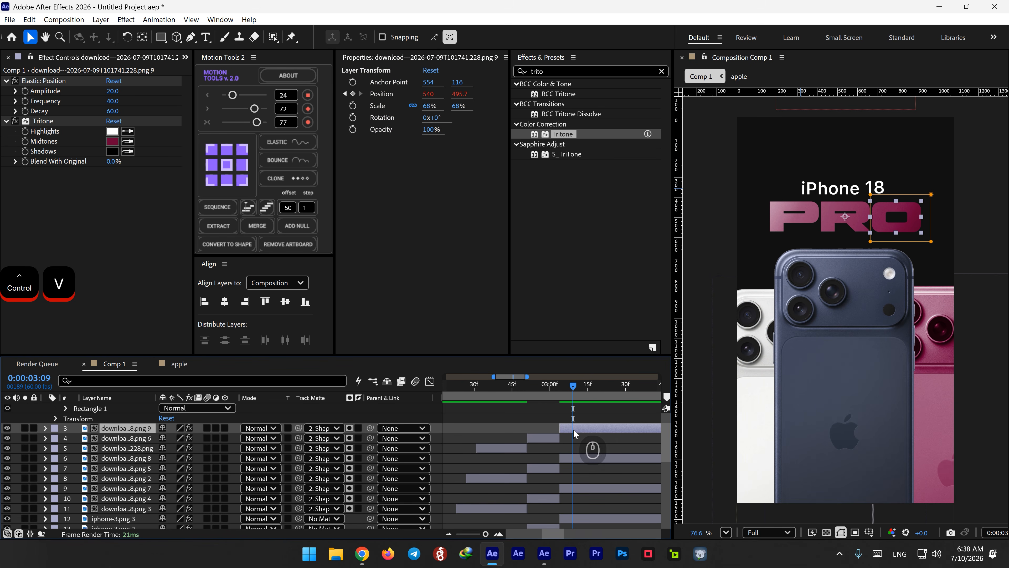
pyautogui.click(112, 141)
pyautogui.hotkey('ctrl', 'v')
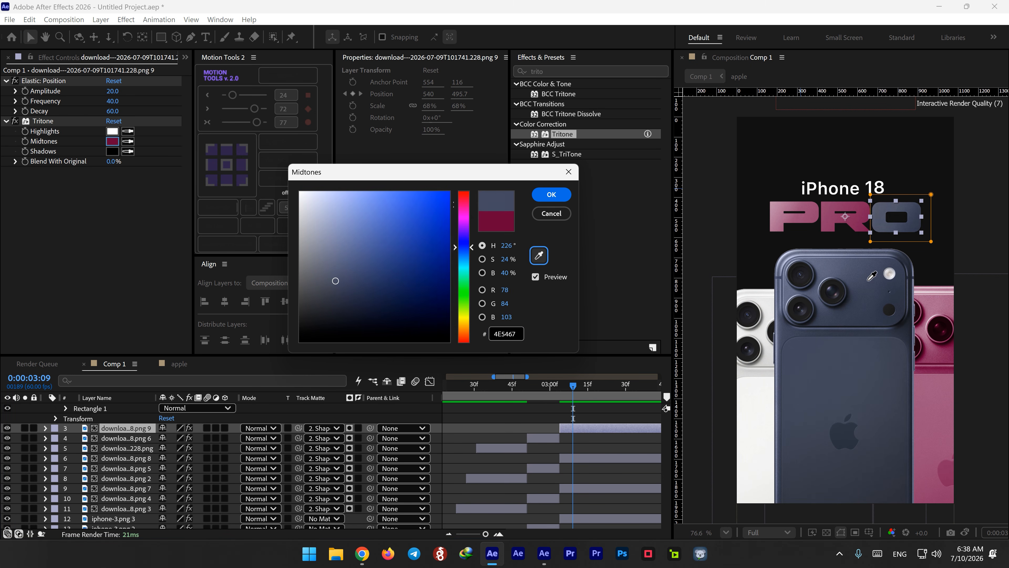
pyautogui.hotkey('ctrl', 'c')
pyautogui.click(552, 194)
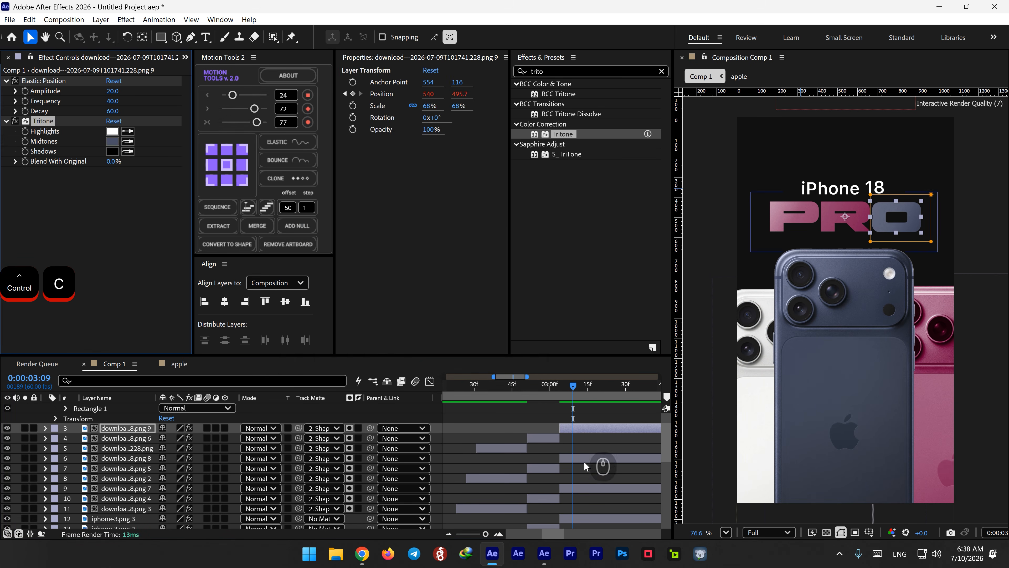
# Apply the copied 4E5467 midtones colour to the Tritone effects on the last segments of the letters R and P.
pyautogui.click(581, 458)
pyautogui.click(112, 141)
pyautogui.hotkey('ctrl', 'v')
pyautogui.click(551, 195)
pyautogui.click(579, 487)
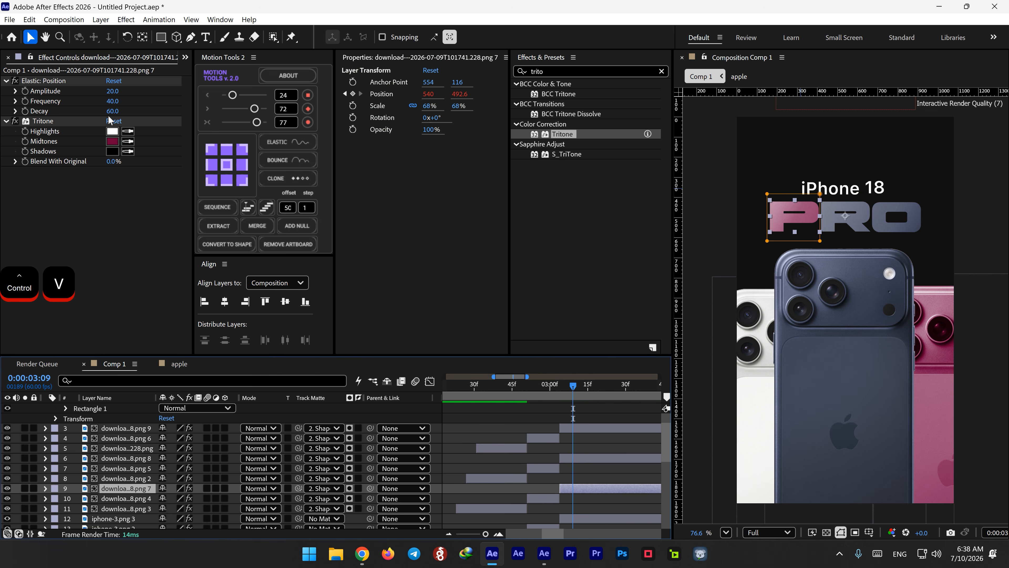
pyautogui.click(110, 142)
pyautogui.hotkey('ctrl', 'v')
pyautogui.click(548, 195)
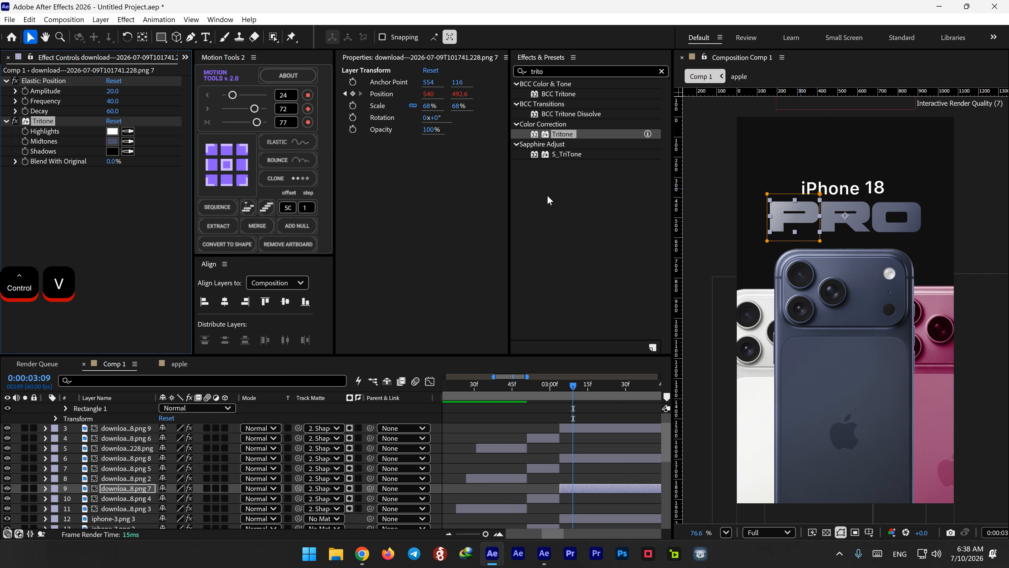
# Preview the animation with the recoloured PRO letters.
pyautogui.press('KP_0')
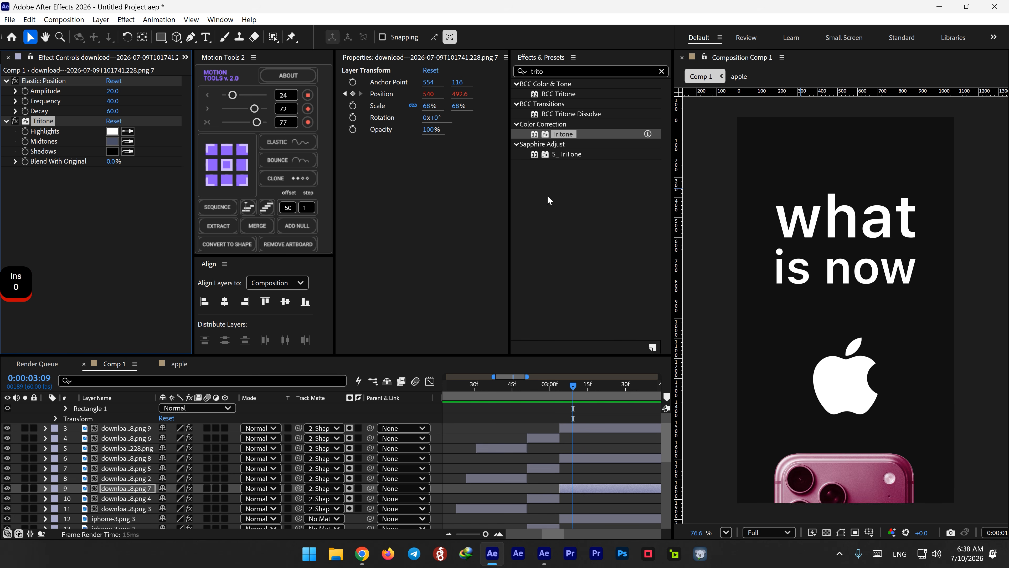
pyautogui.press('space')
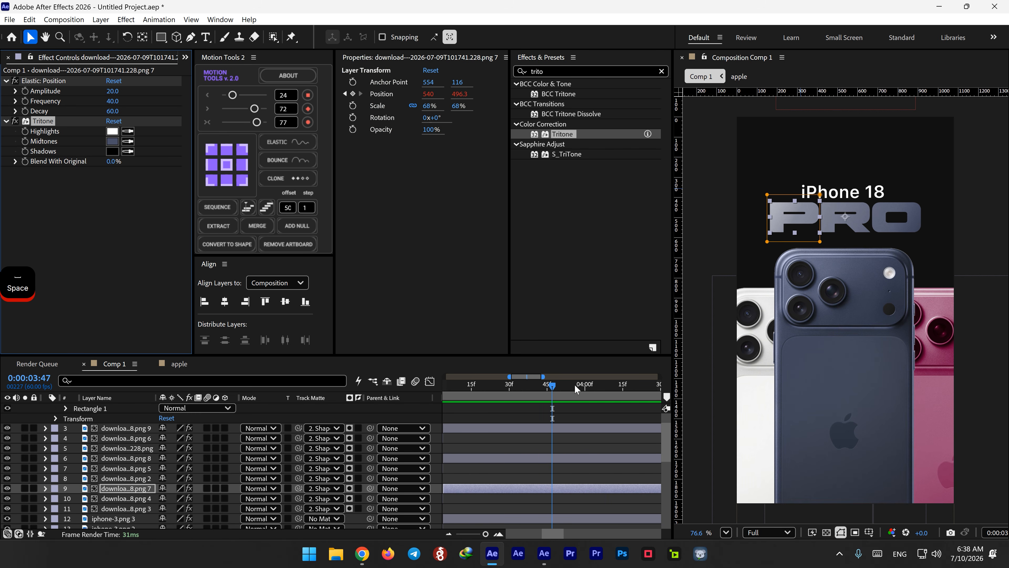
# Enlarge the timeline's height so that more of the letter and phone layers fit in view.
pyautogui.keyDown('alt'); pyautogui.scroll(-5, 540, 452); pyautogui.keyUp('alt')
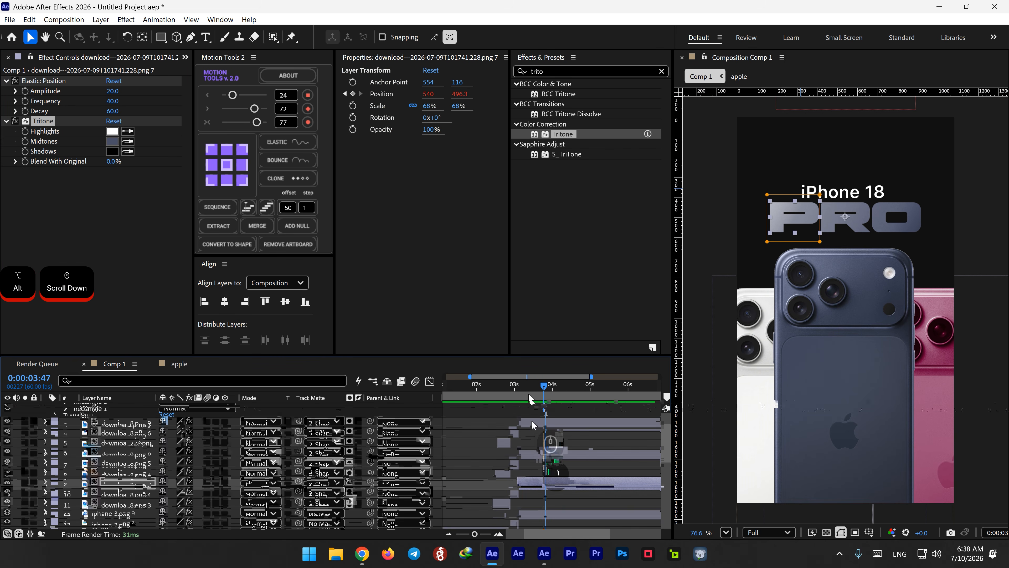
pyautogui.moveTo(517, 357); pyautogui.dragTo(517, 301)
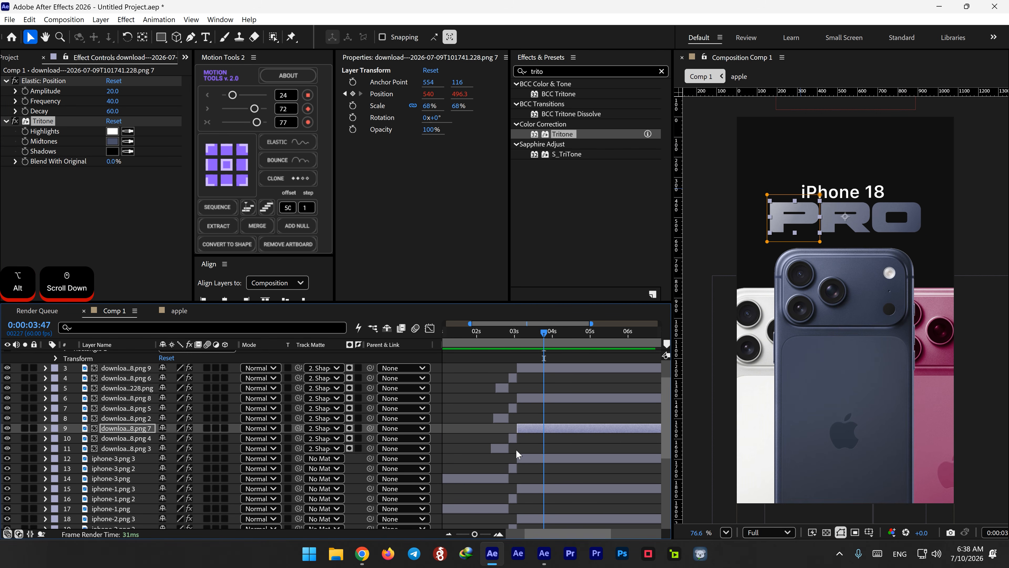
pyautogui.keyDown('alt'); pyautogui.scroll(5, 517, 462); pyautogui.keyUp('alt')
pyautogui.scroll(-2, 453, 409)
pyautogui.click(447, 407)
pyautogui.keyDown('shift'); pyautogui.click(511, 437); pyautogui.keyUp('shift')
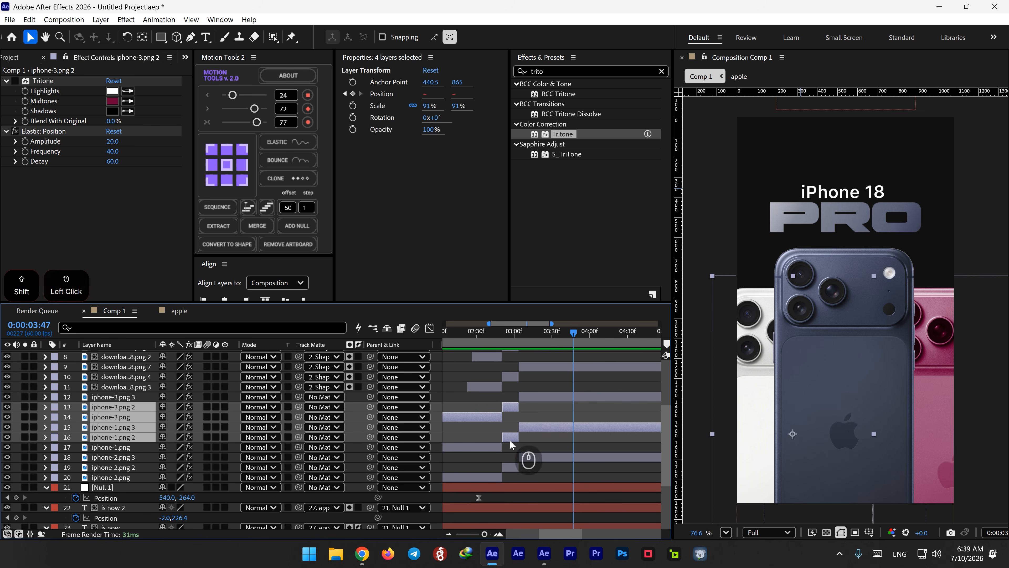
pyautogui.click(511, 465)
pyautogui.keyDown('ctrl'); pyautogui.click(511, 461); pyautogui.keyUp('ctrl')
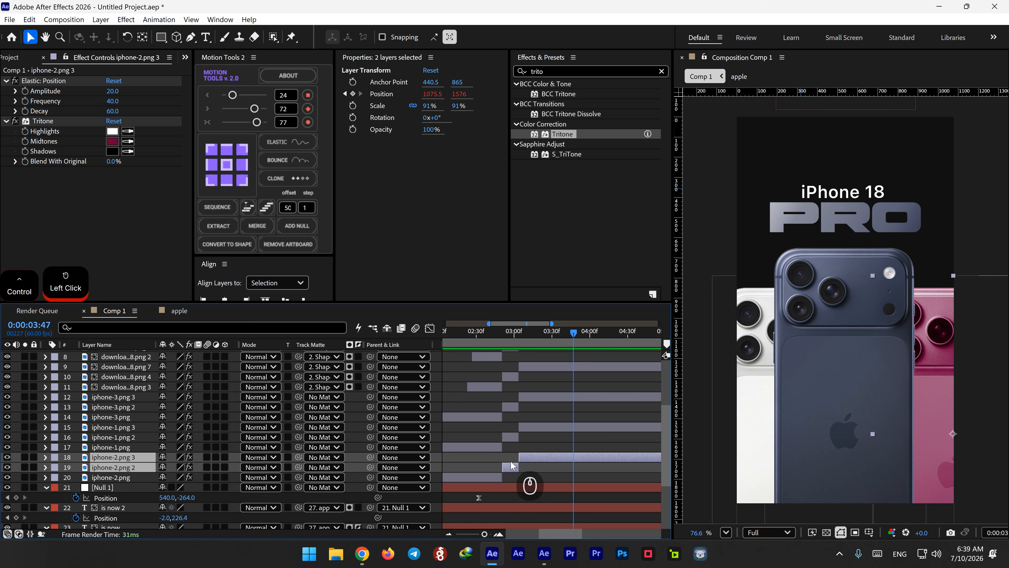
pyautogui.keyDown('ctrl'); pyautogui.click(510, 437); pyautogui.keyUp('ctrl')
pyautogui.click(513, 457)
# Select the middle segments of the three phones and three PRO letters and extend their out points by a few frames.
pyautogui.click(514, 465)
pyautogui.keyDown('ctrl'); pyautogui.click(506, 436); pyautogui.keyUp('ctrl')
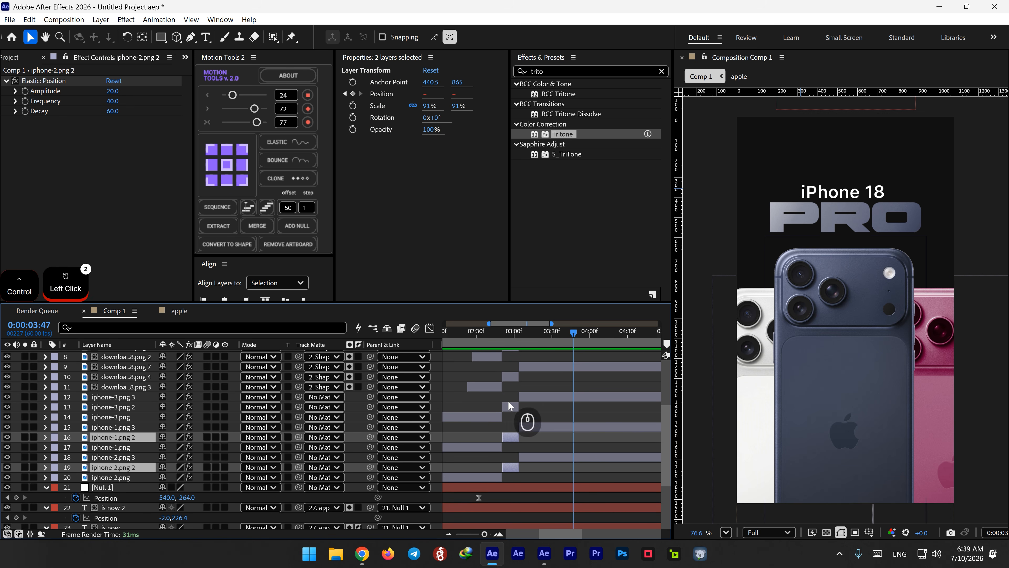
pyautogui.keyDown('ctrl'); pyautogui.click(510, 405); pyautogui.keyUp('ctrl')
pyautogui.keyDown('ctrl'); pyautogui.click(512, 376); pyautogui.keyUp('ctrl')
pyautogui.scroll(1, 514, 382)
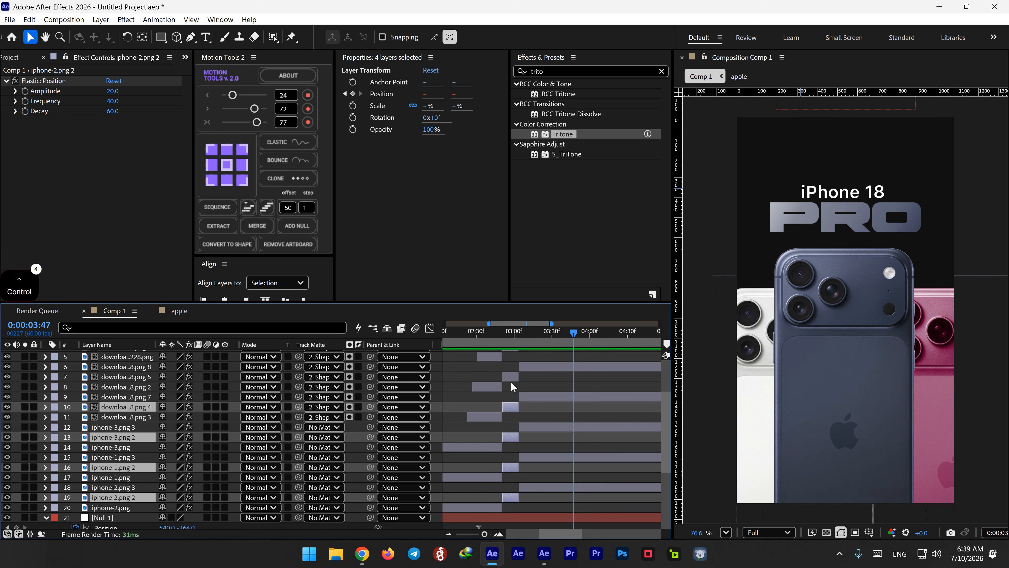
pyautogui.keyDown('ctrl'); pyautogui.click(511, 378); pyautogui.keyUp('ctrl')
pyautogui.scroll(1, 512, 382)
pyautogui.keyDown('ctrl'); pyautogui.click(511, 376); pyautogui.keyUp('ctrl')
pyautogui.moveTo(519, 377); pyautogui.dragTo(523, 377)
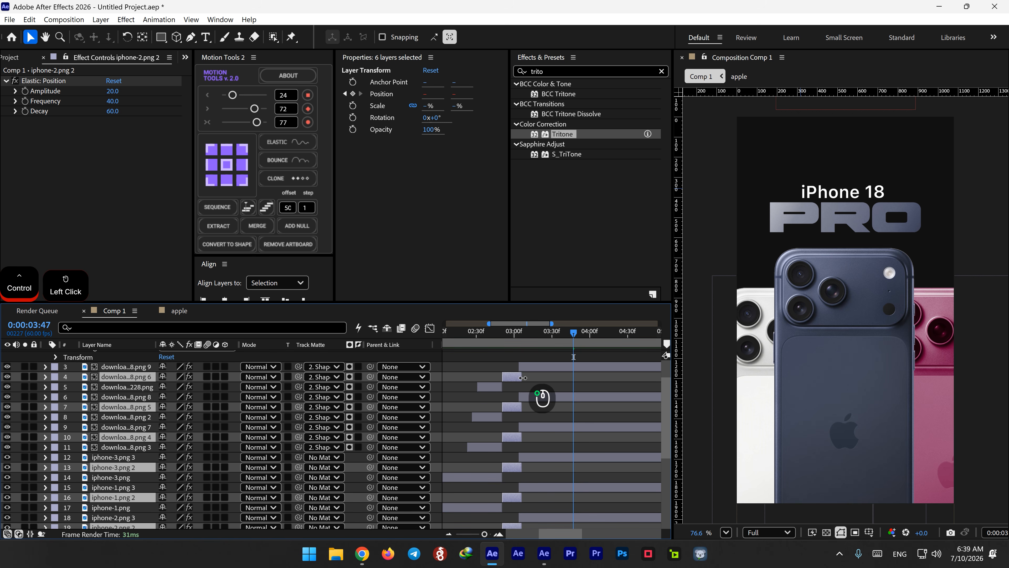
# Select the last segments of the letters and phones and trim their in points to meet the ends of the middle segments.
pyautogui.click(527, 366)
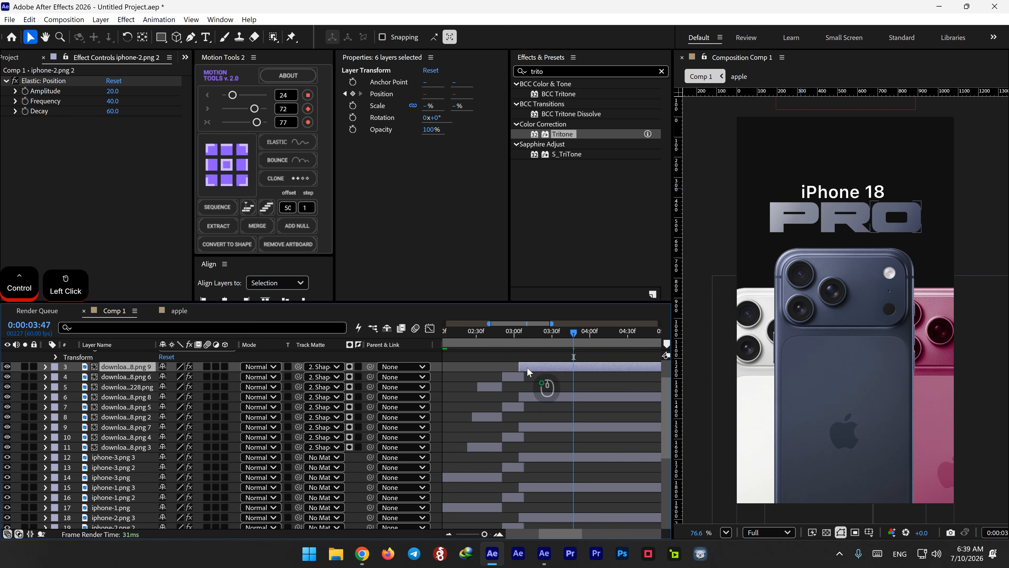
pyautogui.keyDown('ctrl'); pyautogui.click(531, 397); pyautogui.keyUp('ctrl')
pyautogui.keyDown('ctrl'); pyautogui.click(533, 425); pyautogui.keyUp('ctrl')
pyautogui.keyDown('ctrl'); pyautogui.click(536, 457); pyautogui.keyUp('ctrl')
pyautogui.keyDown('ctrl'); pyautogui.click(539, 487); pyautogui.keyUp('ctrl')
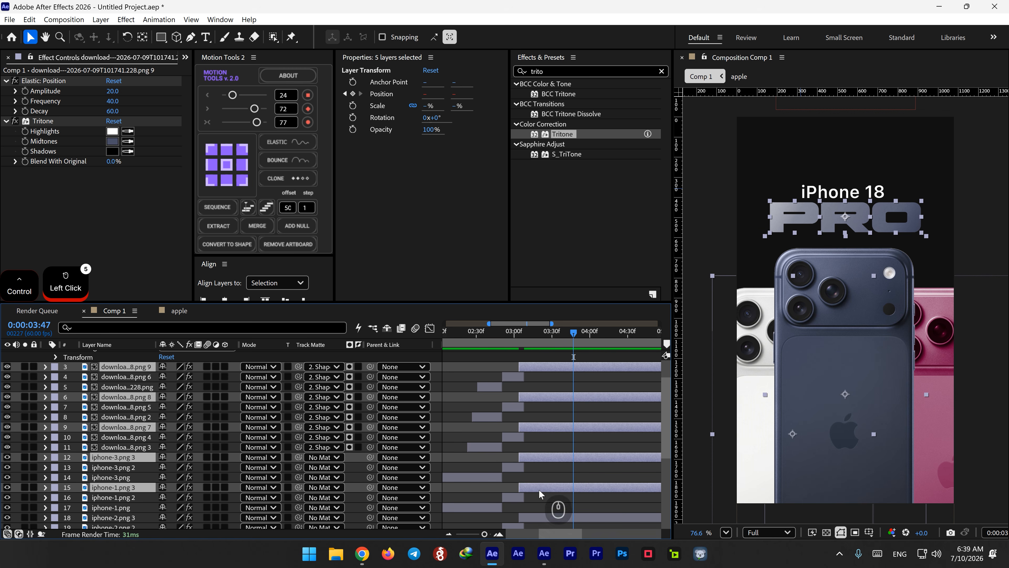
pyautogui.keyDown('ctrl'); pyautogui.click(536, 517); pyautogui.keyUp('ctrl')
pyautogui.scroll(-2, 534, 505)
pyautogui.moveTo(514, 456); pyautogui.dragTo(524, 458)
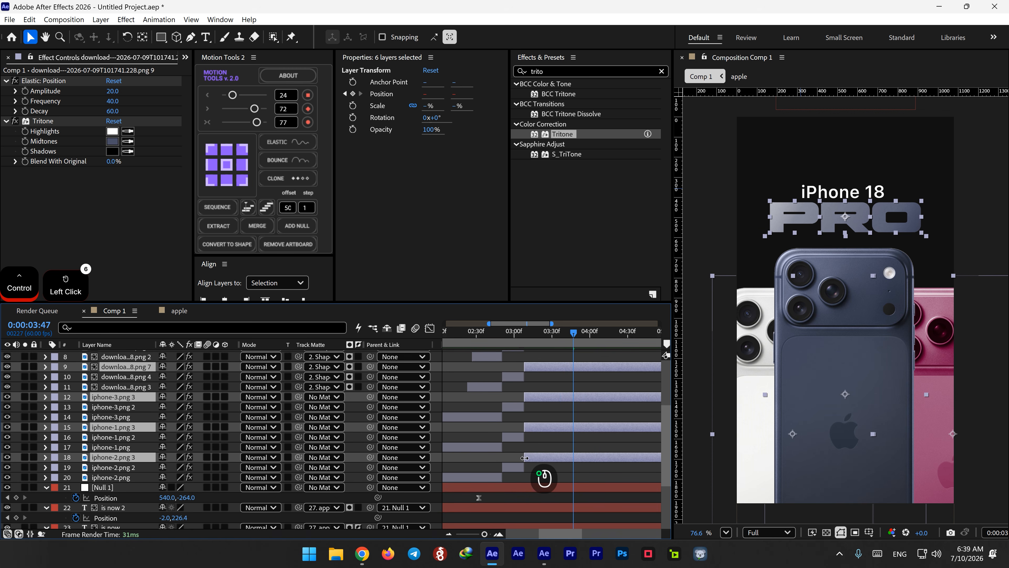
# Play the animation from 0:00:02:42 and from the beginning to check the timing of the colour changes.
pyautogui.click(492, 334)
pyautogui.press('space')
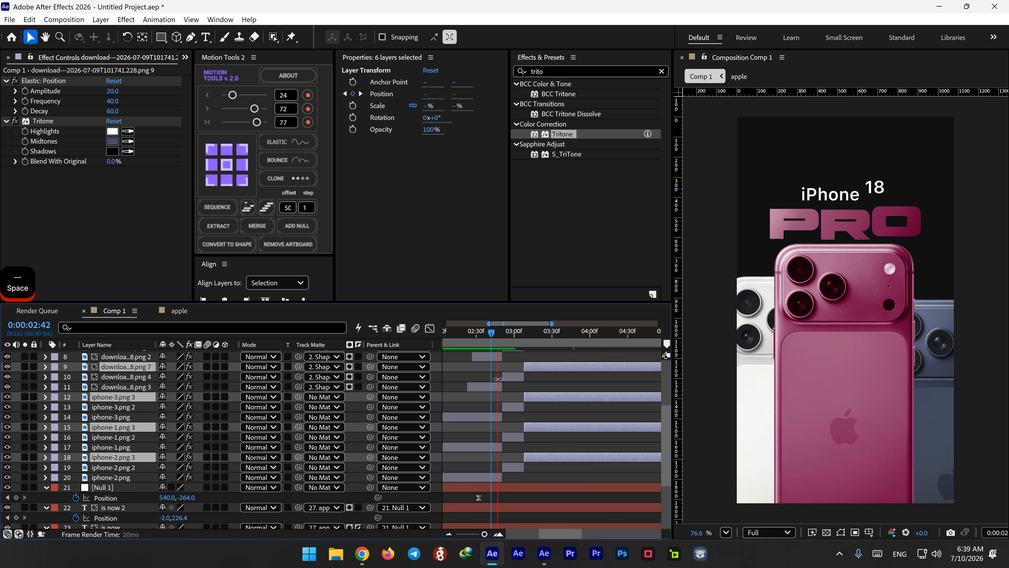
pyautogui.press('space')
pyautogui.moveTo(500, 334); pyautogui.dragTo(434, 344)
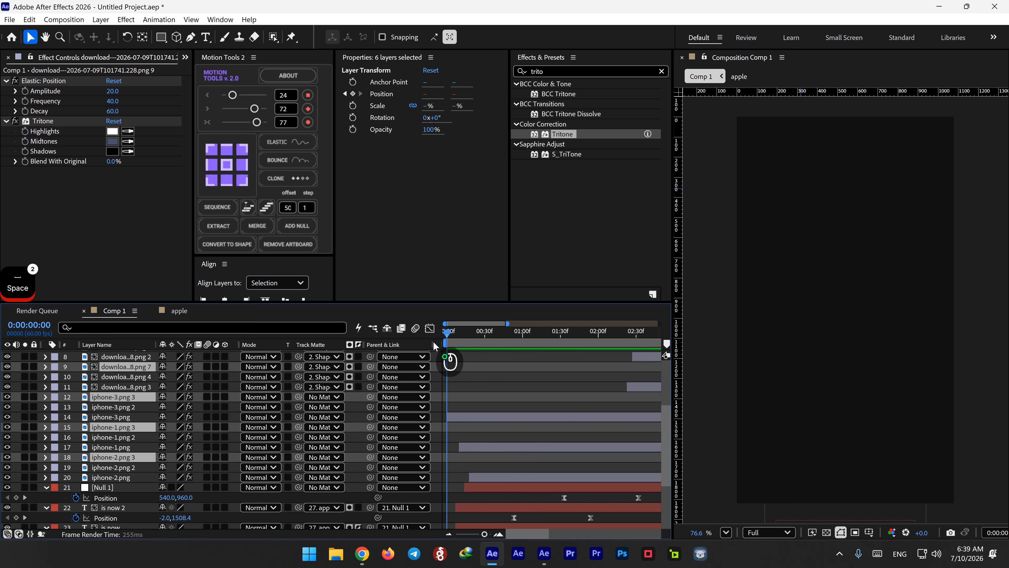
pyautogui.press('space')
pyautogui.keyDown('alt'); pyautogui.scroll(-5, 520, 396); pyautogui.keyUp('alt')
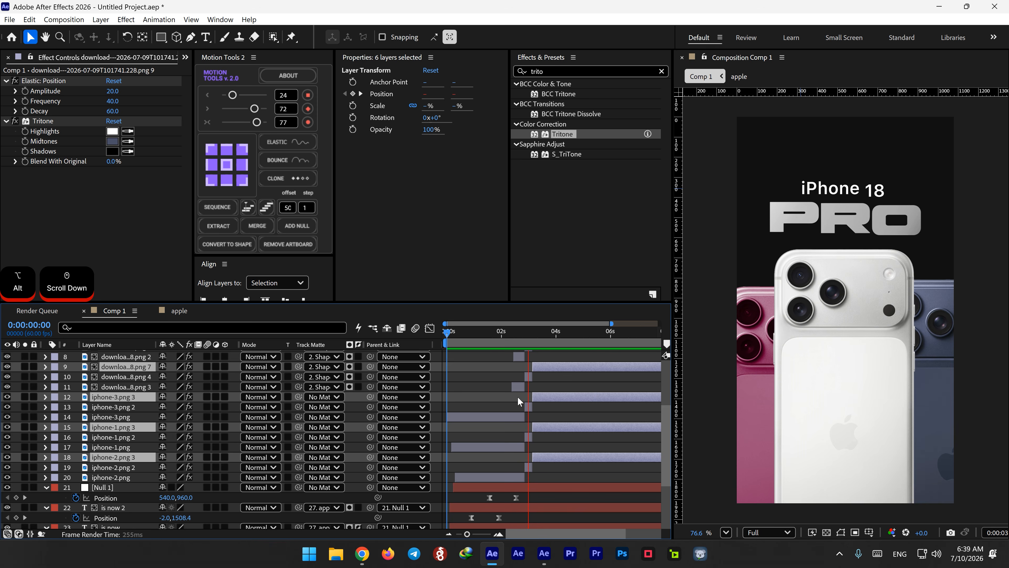
pyautogui.press('space')
# Move the current time to 0:00:02:58 to inspect the white phone segment and deselect all layers.
pyautogui.scroll(2, 536, 394)
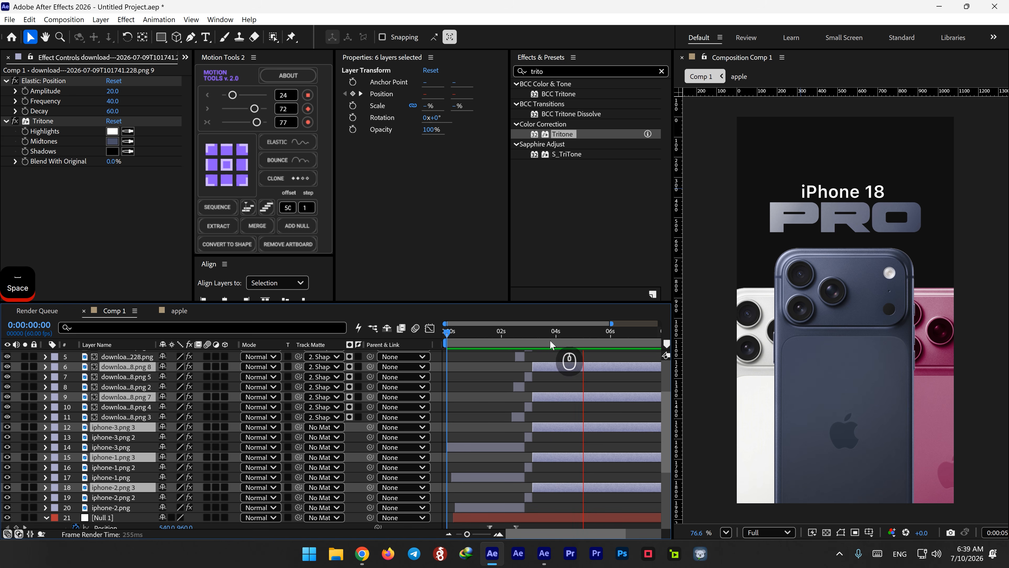
pyautogui.click(540, 339)
pyautogui.moveTo(540, 339)
pyautogui.mouseDown()
pyautogui.moveTo(520, 338)
pyautogui.moveTo(529, 342)
pyautogui.mouseUp()
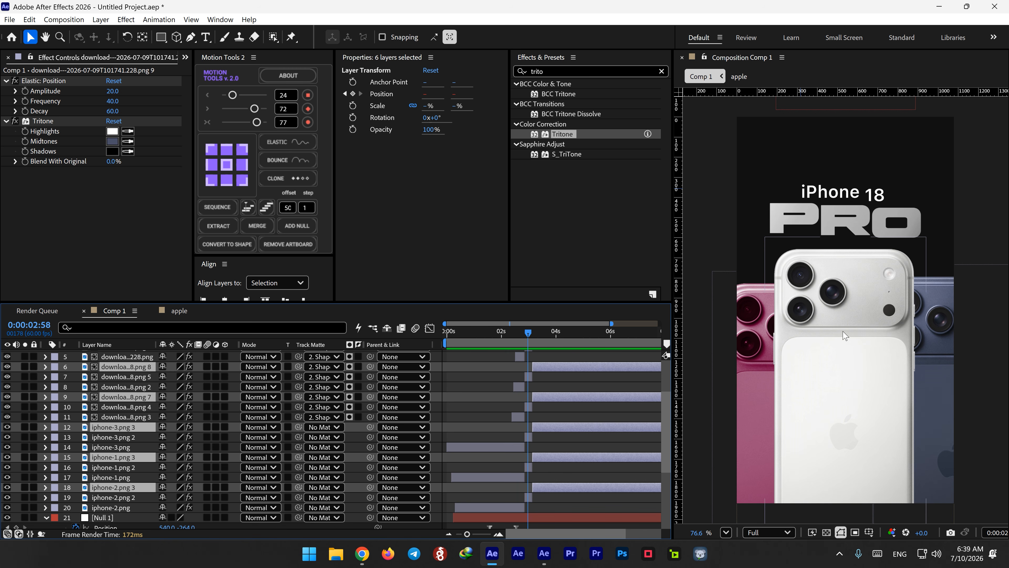
pyautogui.click(617, 413)
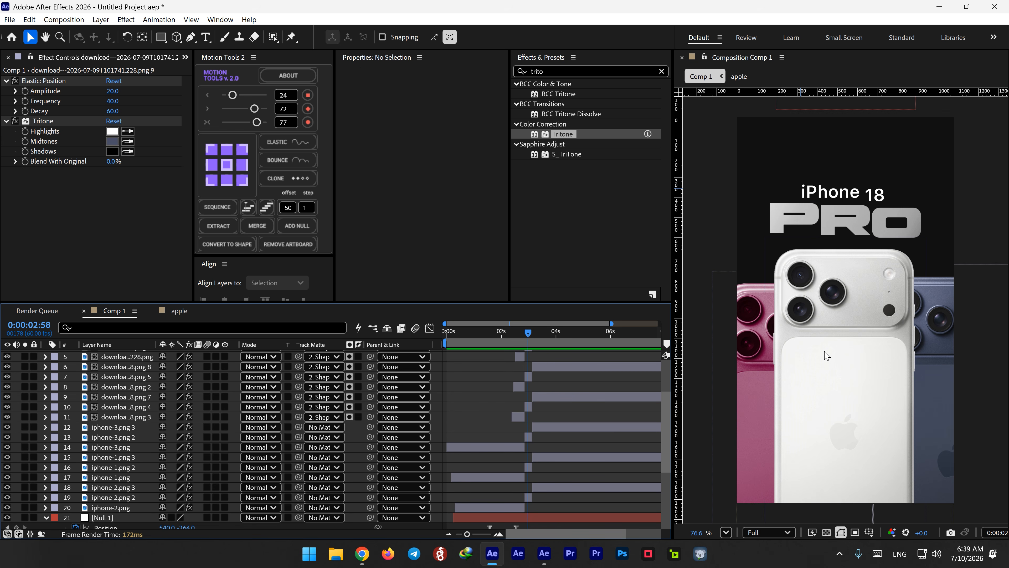
# Draw a white rectangle shape about 483 by 573 px over the upper half of the central white phone.
pyautogui.scroll(4, 492, 416)
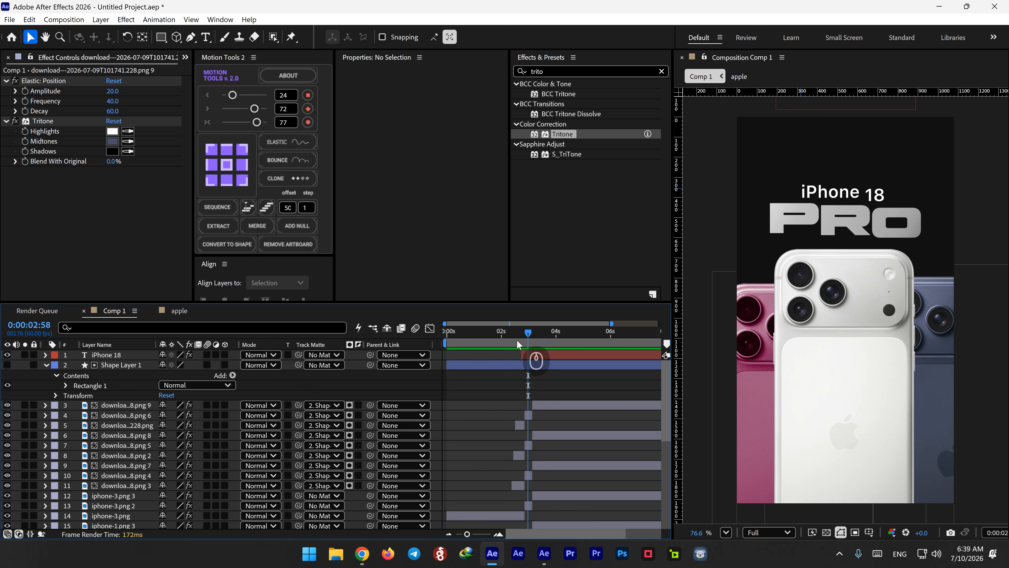
pyautogui.click(161, 37)
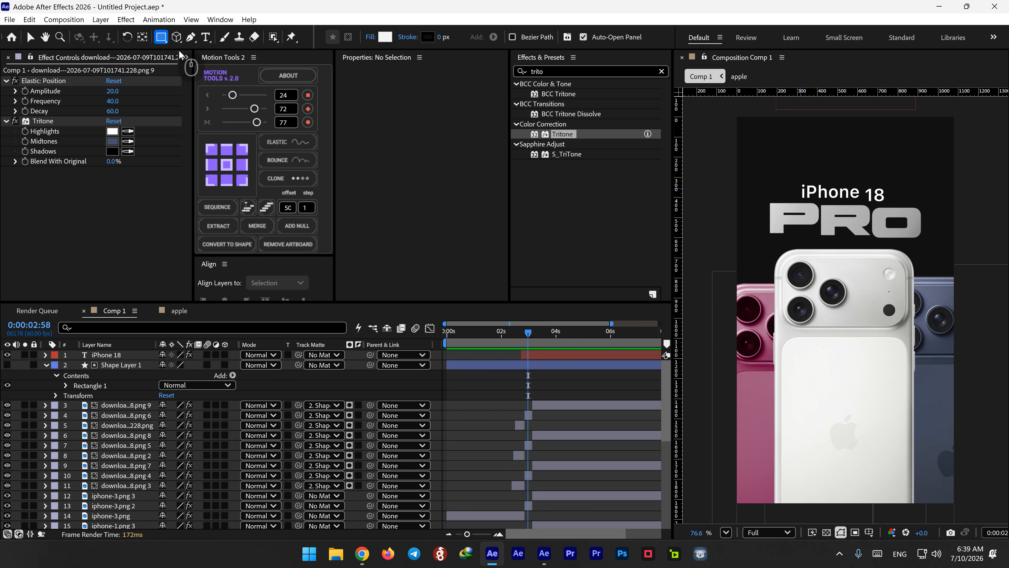
pyautogui.moveTo(888, 264)
pyautogui.mouseDown()
pyautogui.moveTo(839, 318)
pyautogui.moveTo(794, 392)
pyautogui.moveTo(793, 383)
pyautogui.moveTo(800, 388)
pyautogui.mouseUp()
pyautogui.press('space')
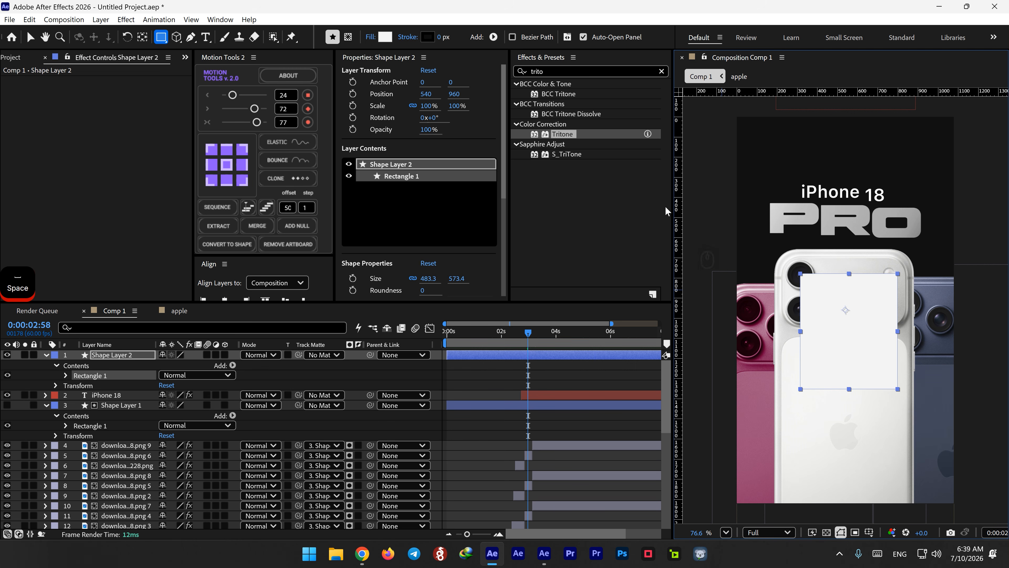
# Apply Fast Box Blur with a Blur Radius of 271 to the rectangle and place its layer beneath the phone layers, above Null 1.
pyautogui.moveTo(551, 71); pyautogui.dragTo(512, 78)
pyautogui.write('fas')
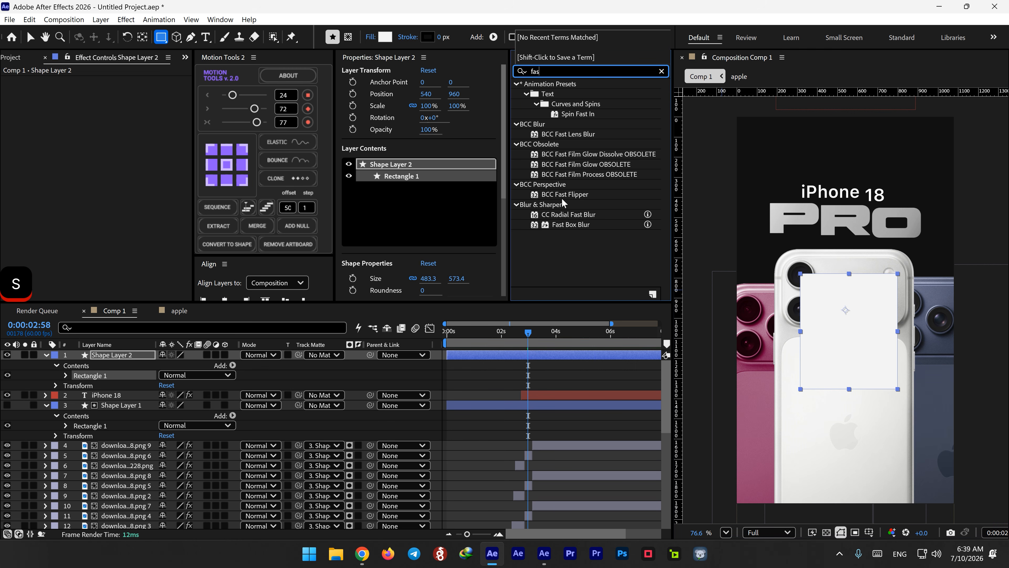
pyautogui.moveTo(571, 224); pyautogui.dragTo(840, 339)
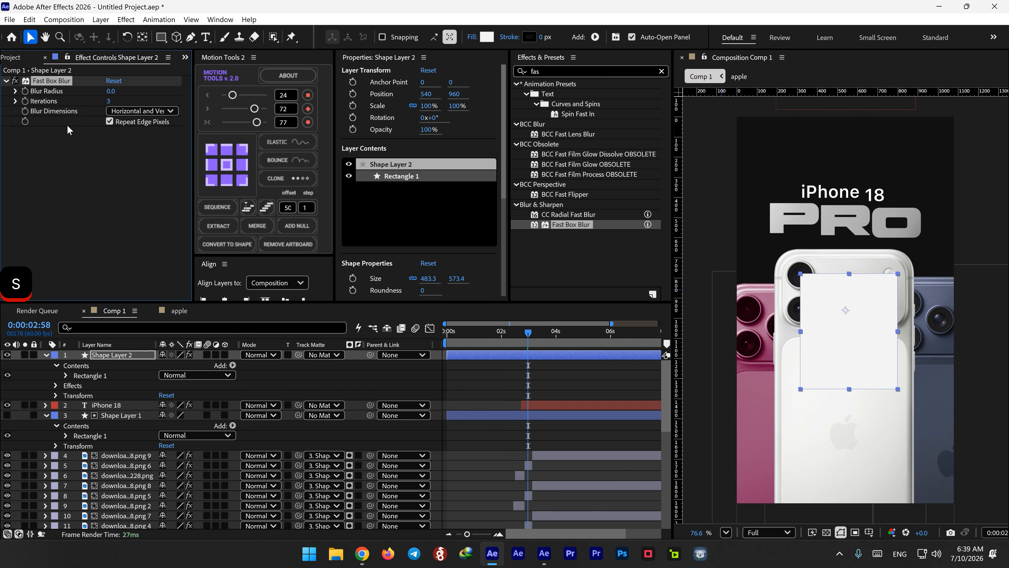
pyautogui.moveTo(111, 91); pyautogui.dragTo(344, 89)
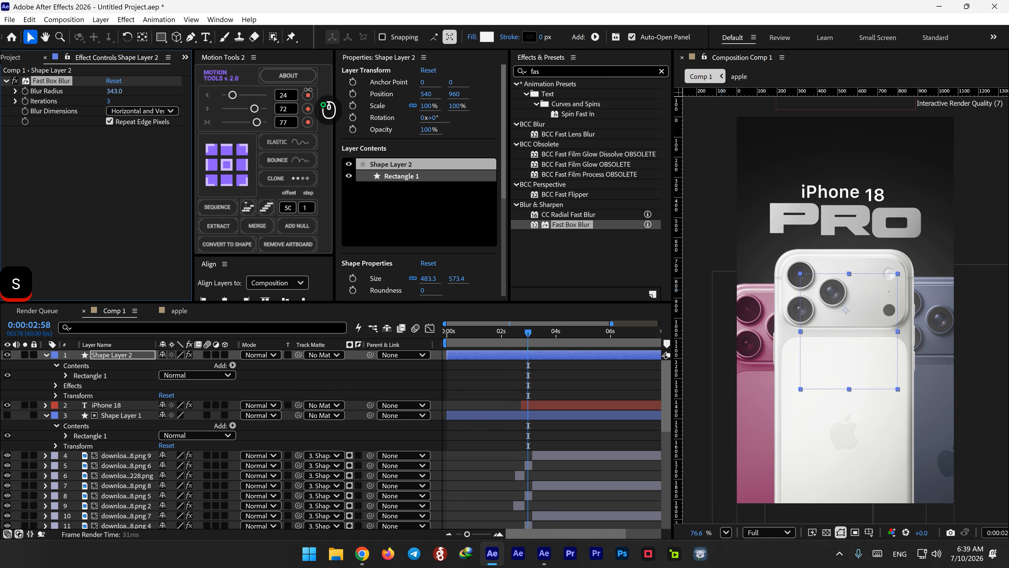
pyautogui.moveTo(283, 92); pyautogui.dragTo(274, 92)
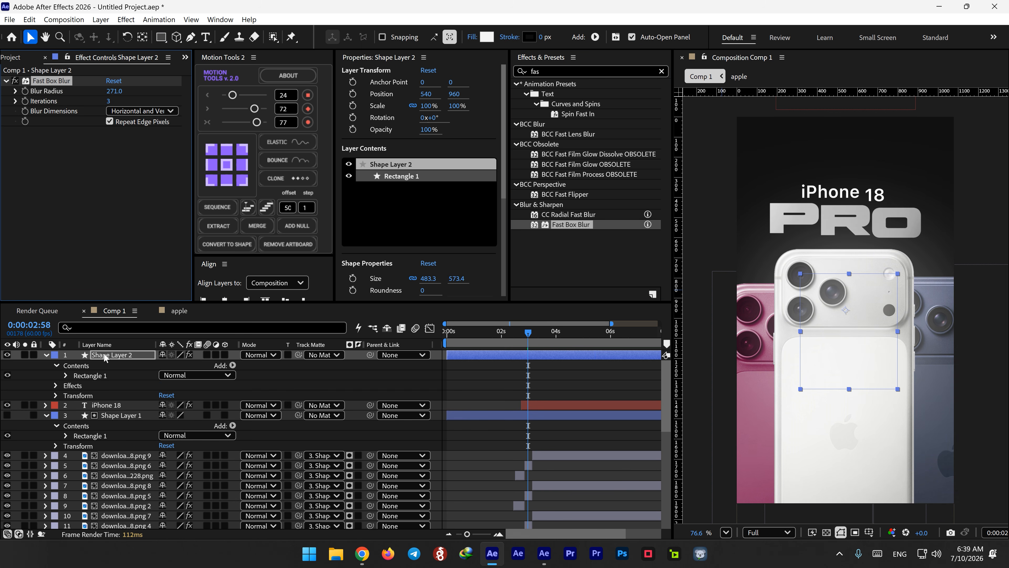
pyautogui.scroll(-10, 124, 470)
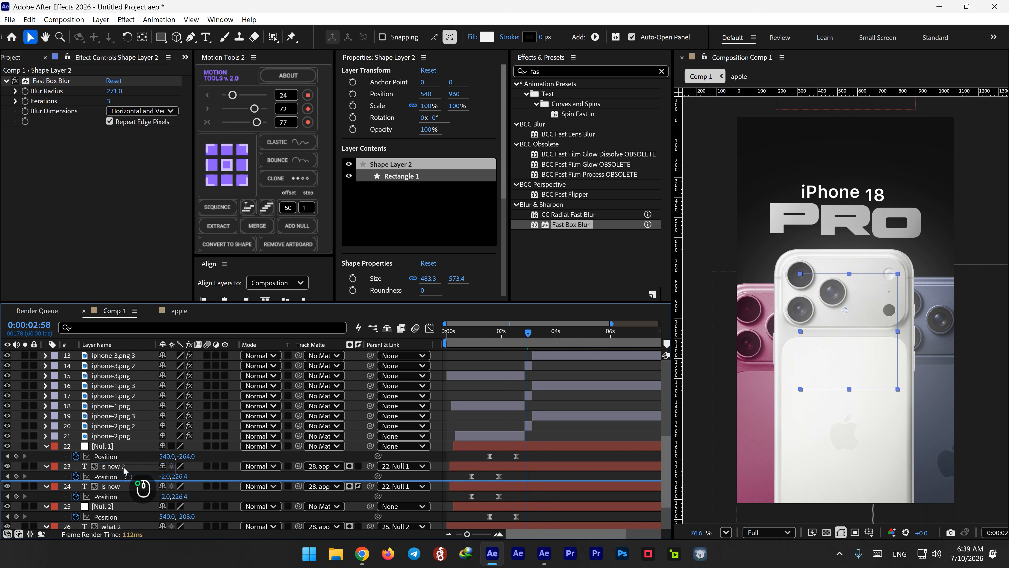
pyautogui.moveTo(124, 467); pyautogui.dragTo(126, 441)
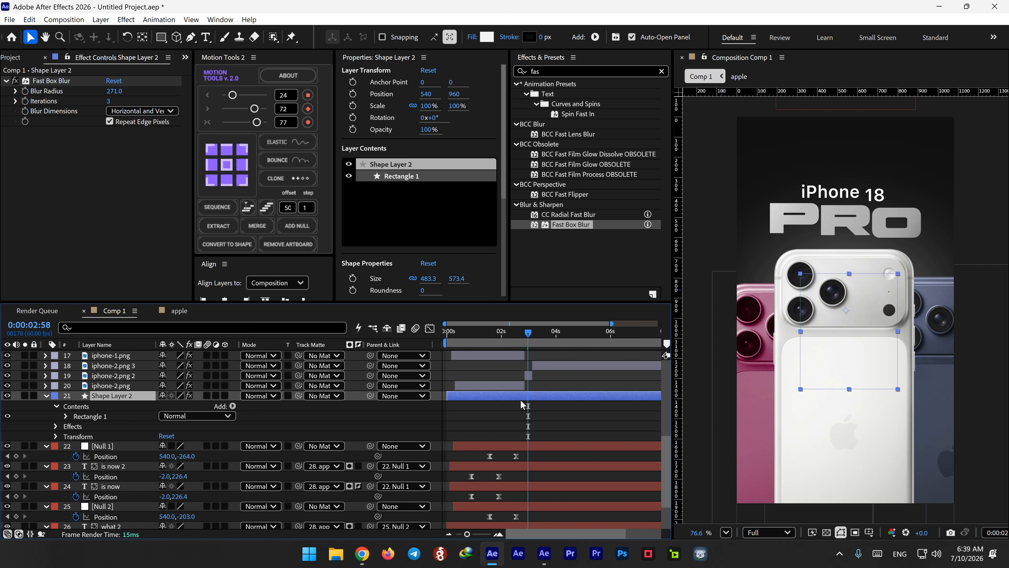
# Split the blurred glow layer at 0:00:02:50 and 0:00:03:08 to match the phone colour segments.
pyautogui.keyDown('shift'); pyautogui.click(521, 337); pyautogui.keyUp('shift')
pyautogui.scroll(3, 526, 402)
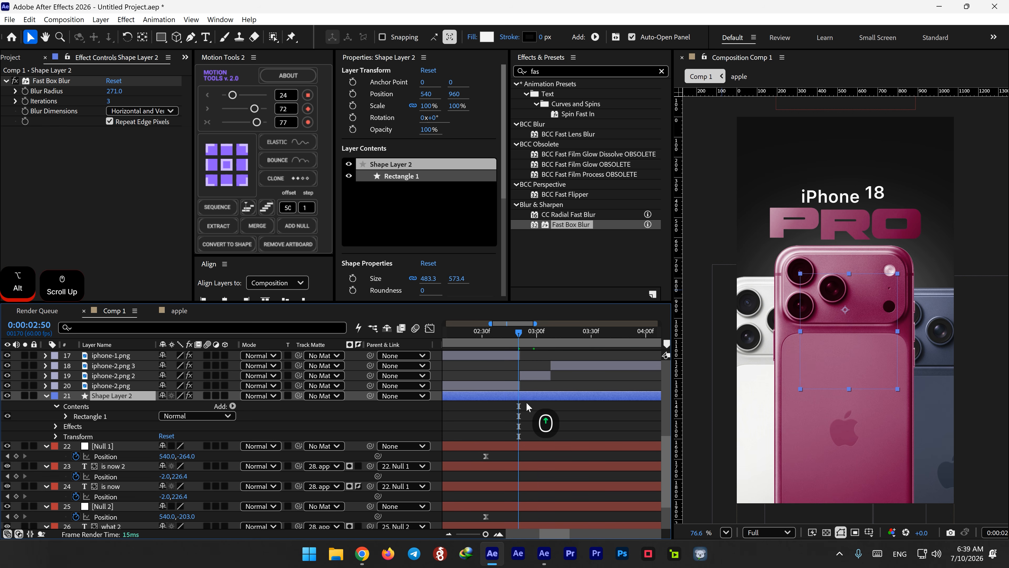
pyautogui.hotkey('ctrl', 'shift', 'd')
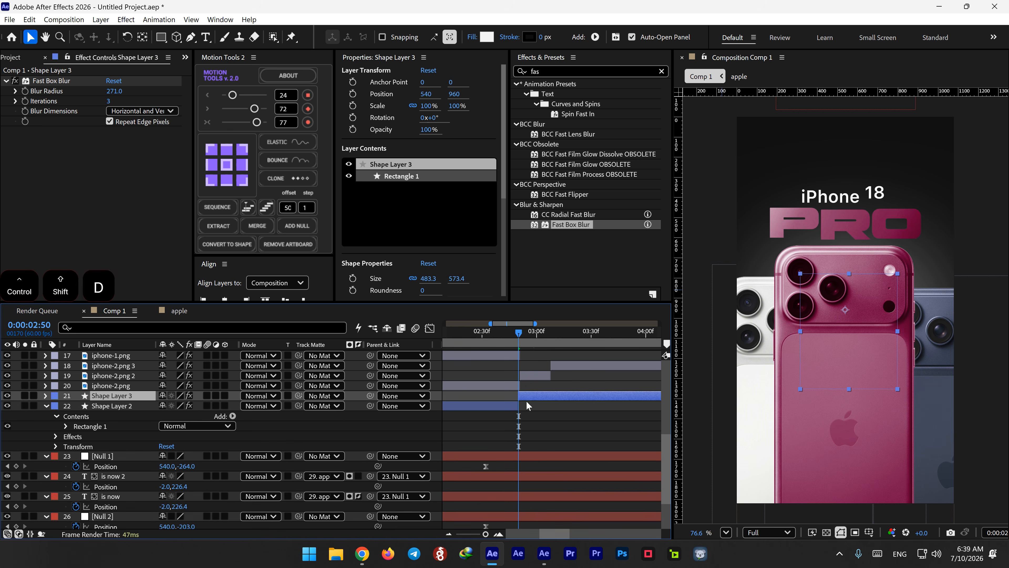
pyautogui.click(551, 332)
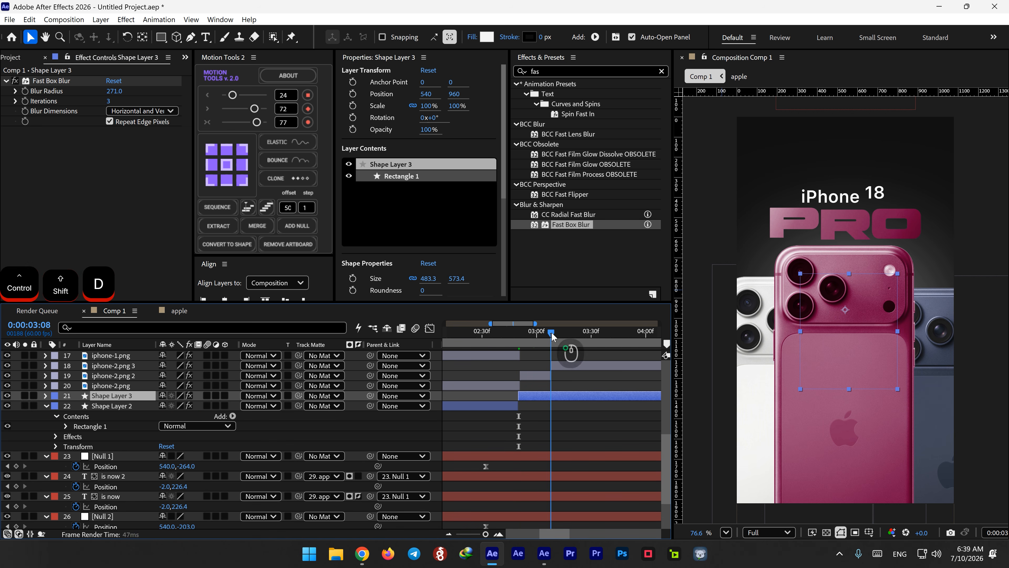
pyautogui.hotkey('ctrl', 'shift', 'd')
# Fill the first glow segment with magenta 85265A sampled from the pink phone and set its Blur Radius to 194.
pyautogui.click(501, 336)
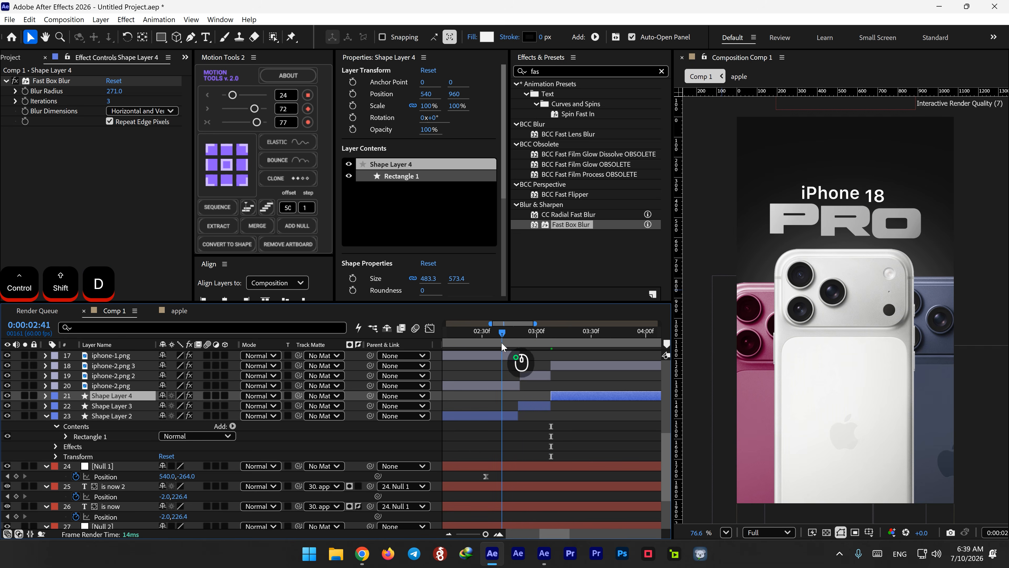
pyautogui.click(495, 415)
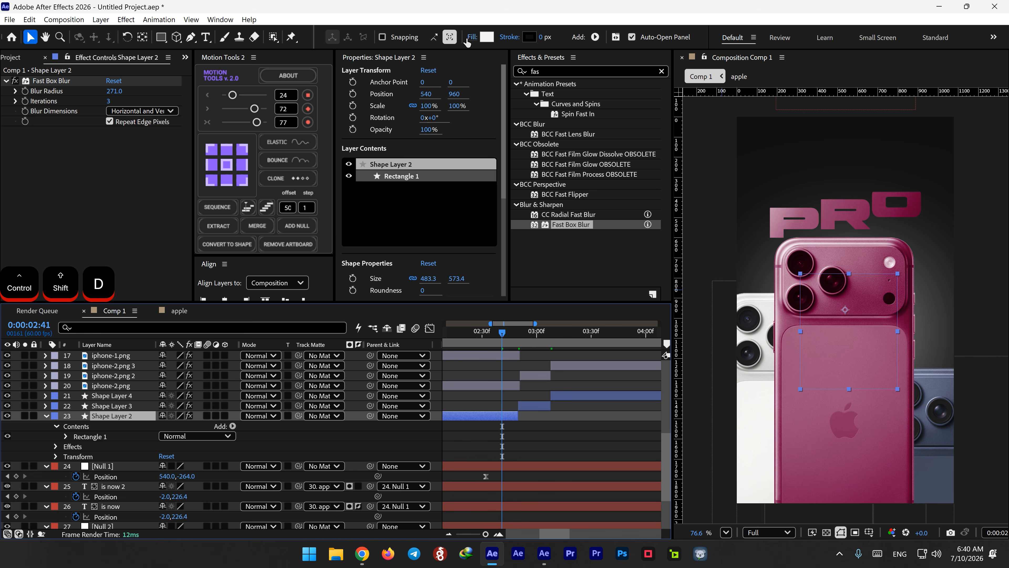
pyautogui.click(487, 36)
pyautogui.click(539, 255)
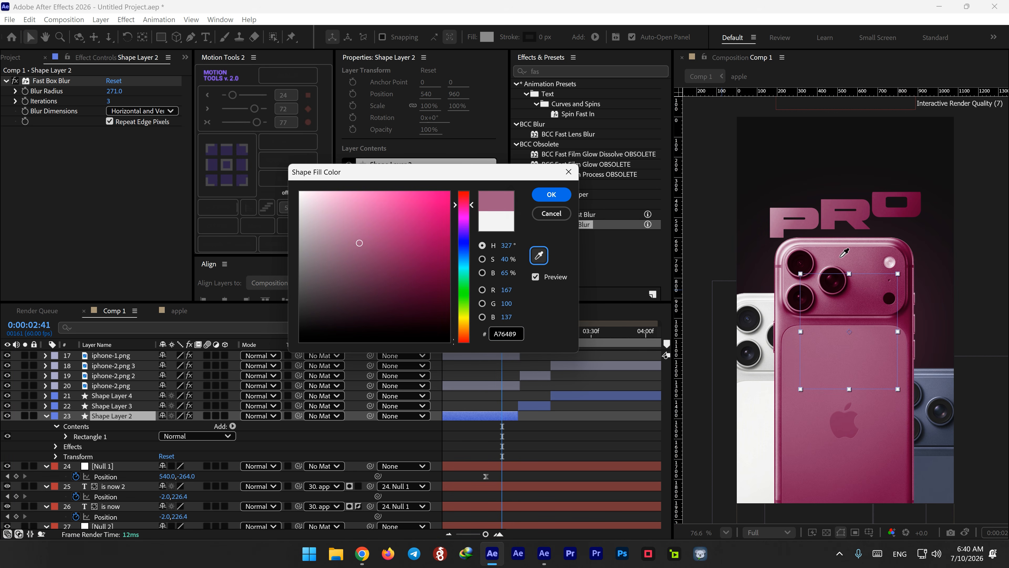
pyautogui.click(882, 282)
pyautogui.click(550, 195)
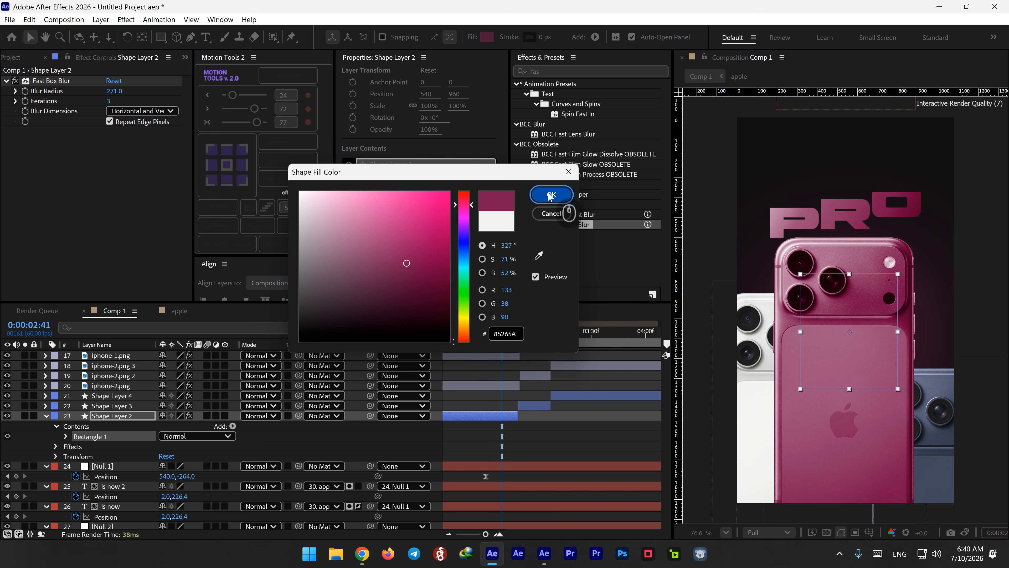
pyautogui.moveTo(112, 91); pyautogui.dragTo(22, 89)
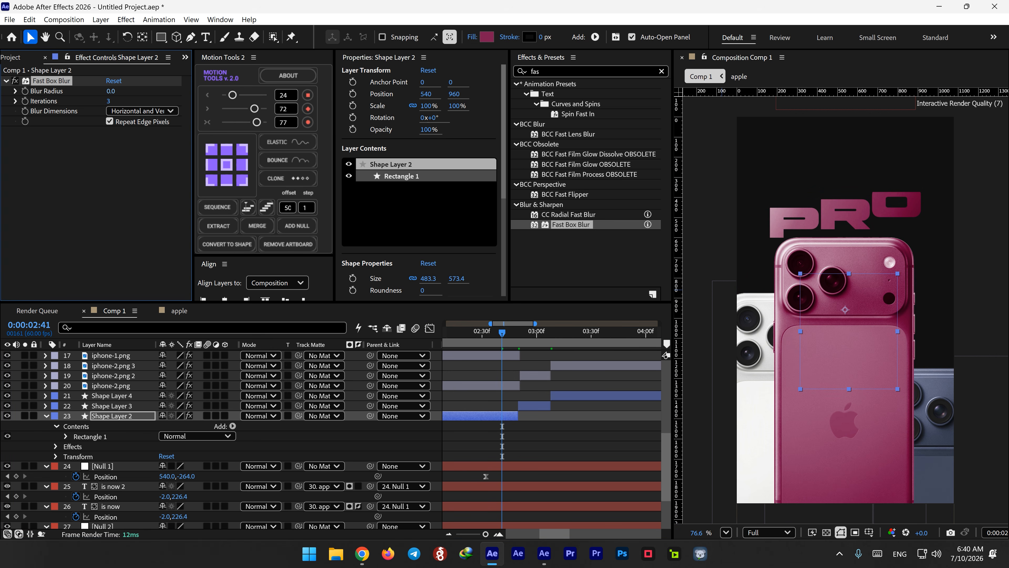
pyautogui.moveTo(114, 93); pyautogui.dragTo(221, 88)
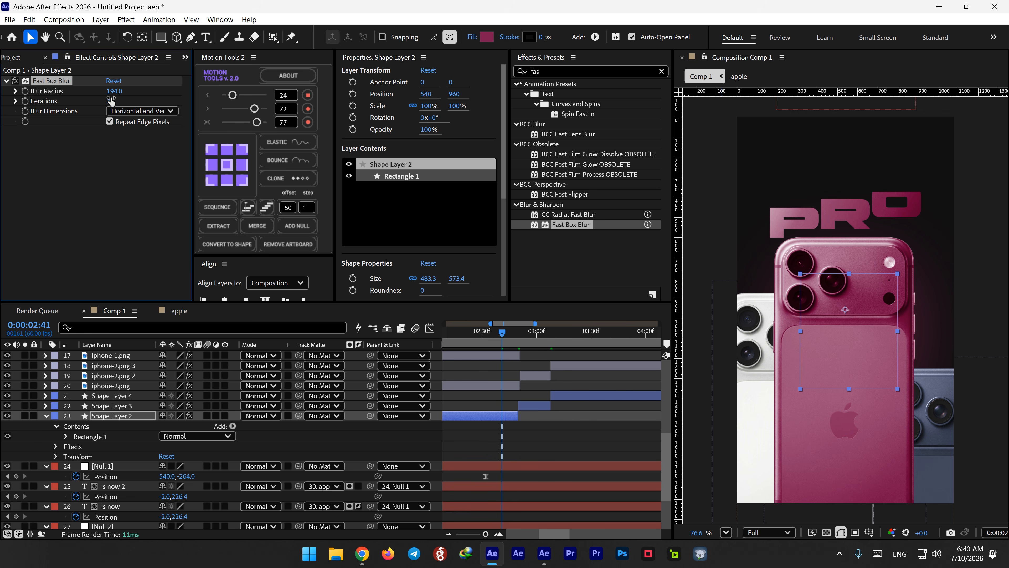
# Fill the last glow segment with bright blue 517DF3, based on a colour sampled from the blue phone at 0:00:03:16.
pyautogui.click(530, 332)
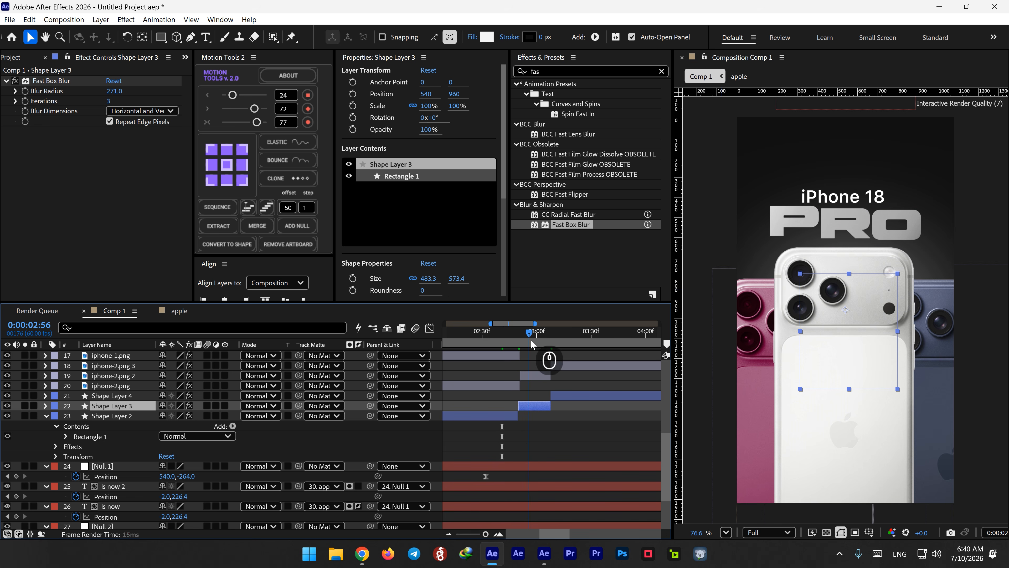
pyautogui.click(540, 406)
pyautogui.click(566, 332)
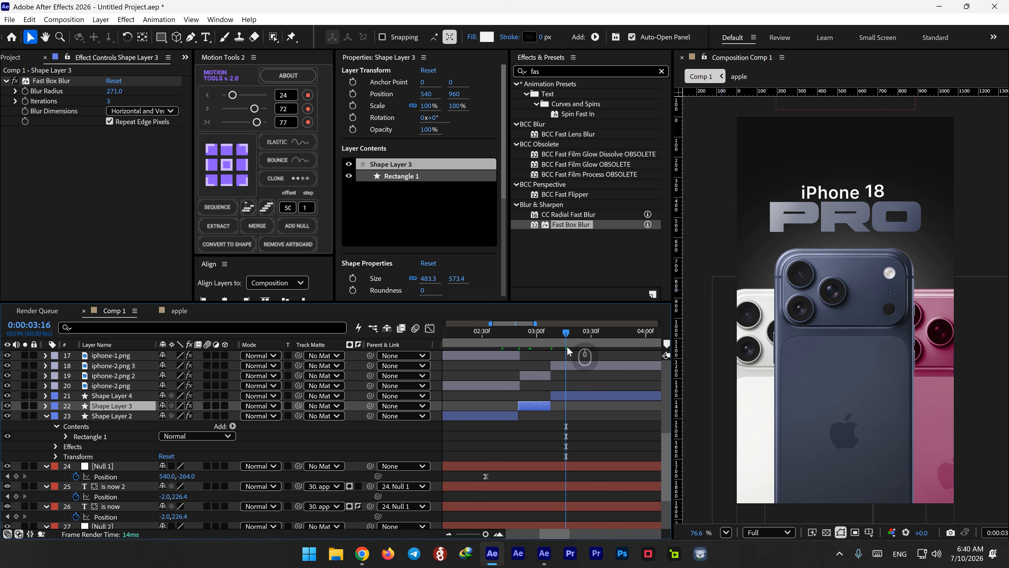
pyautogui.click(575, 395)
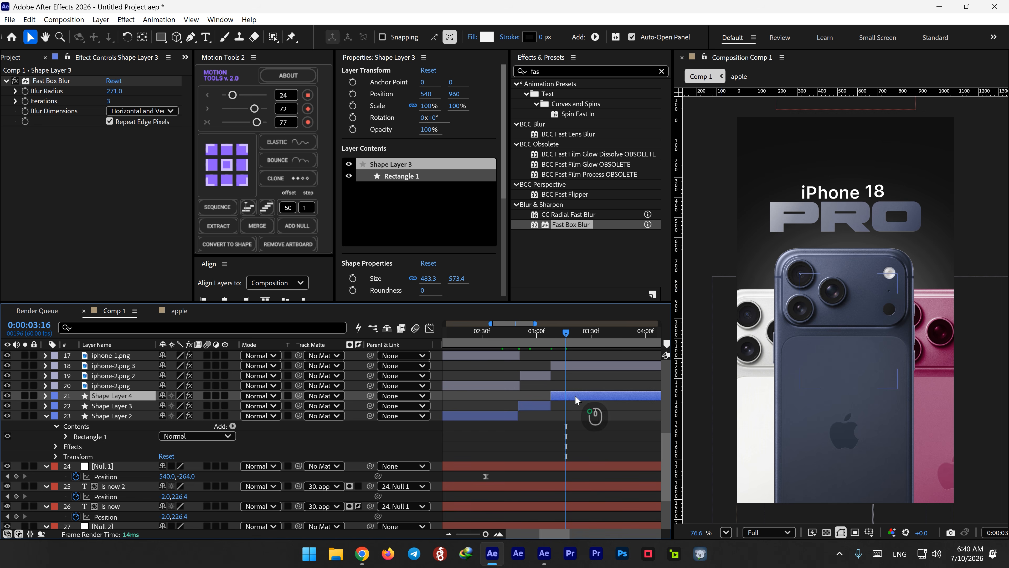
pyautogui.click(491, 35)
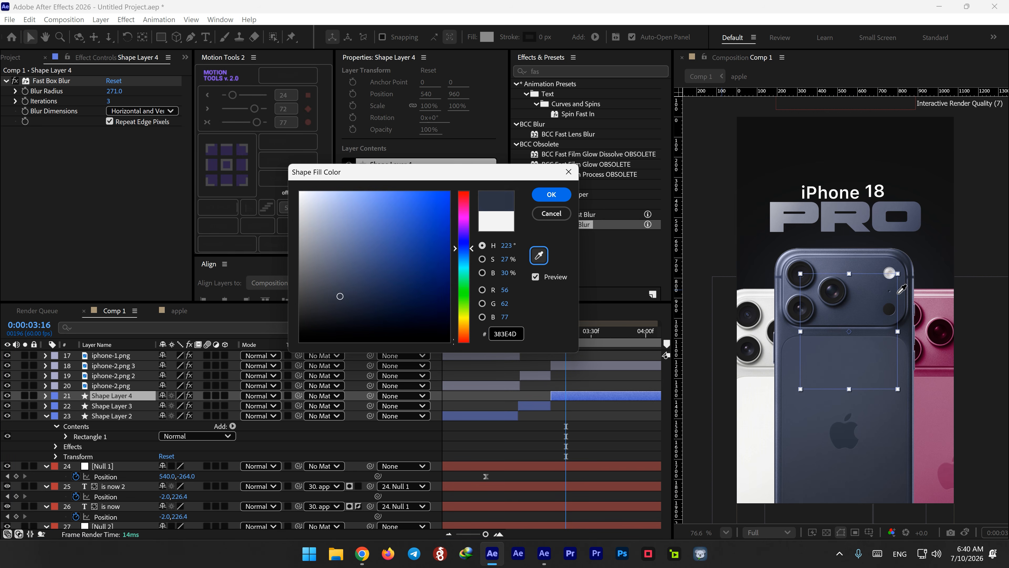
pyautogui.click(896, 291)
pyautogui.click(403, 218)
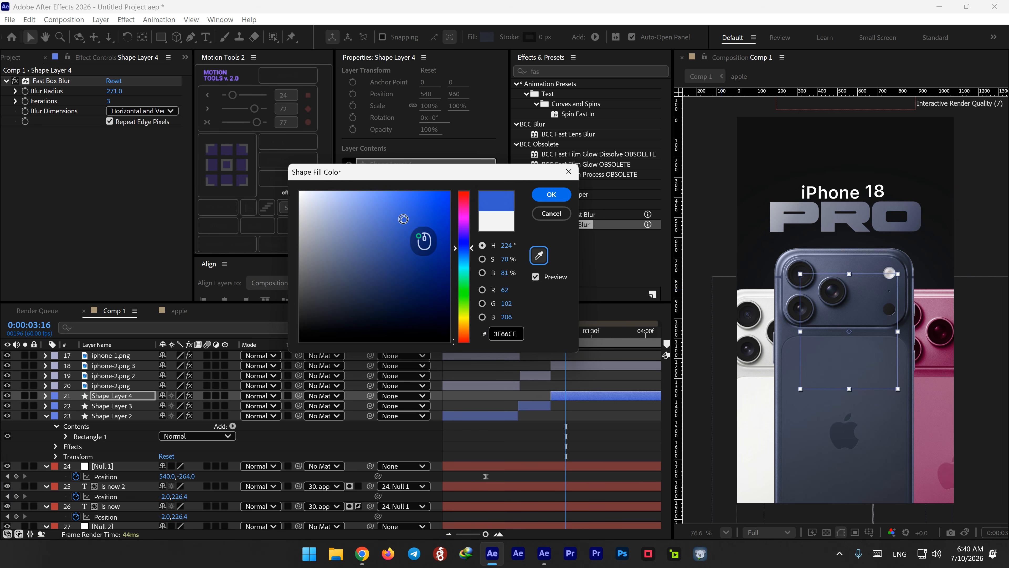
pyautogui.click(399, 197)
pyautogui.click(552, 194)
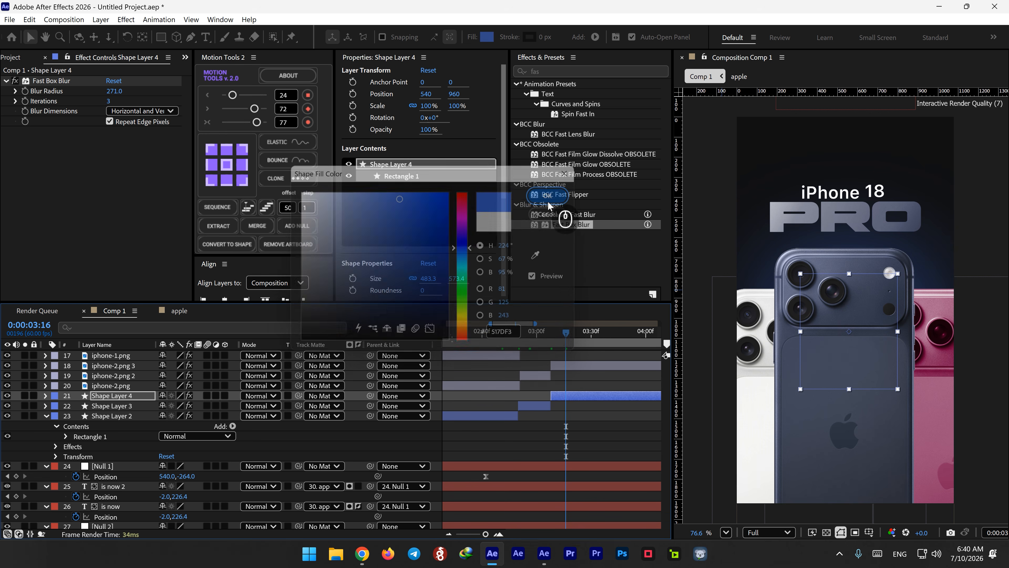
# Parent the first glow segment, Shape Layer 2, to the iphone-2.png layer at 0:00:02:44.
pyautogui.moveTo(513, 336)
pyautogui.mouseDown()
pyautogui.moveTo(450, 337)
pyautogui.moveTo(507, 338)
pyautogui.mouseUp()
pyautogui.click(501, 416)
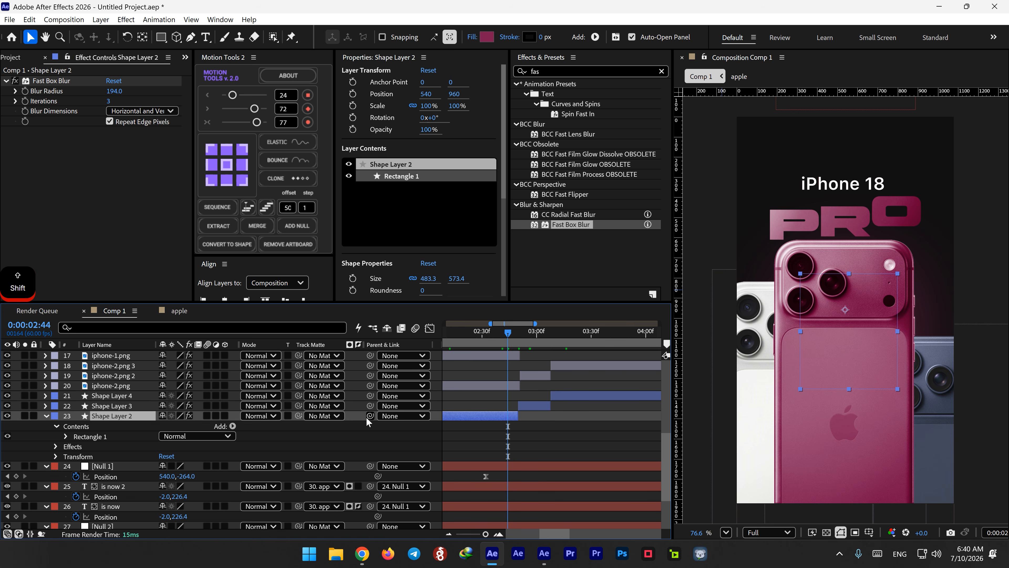
pyautogui.moveTo(369, 415); pyautogui.dragTo(135, 385)
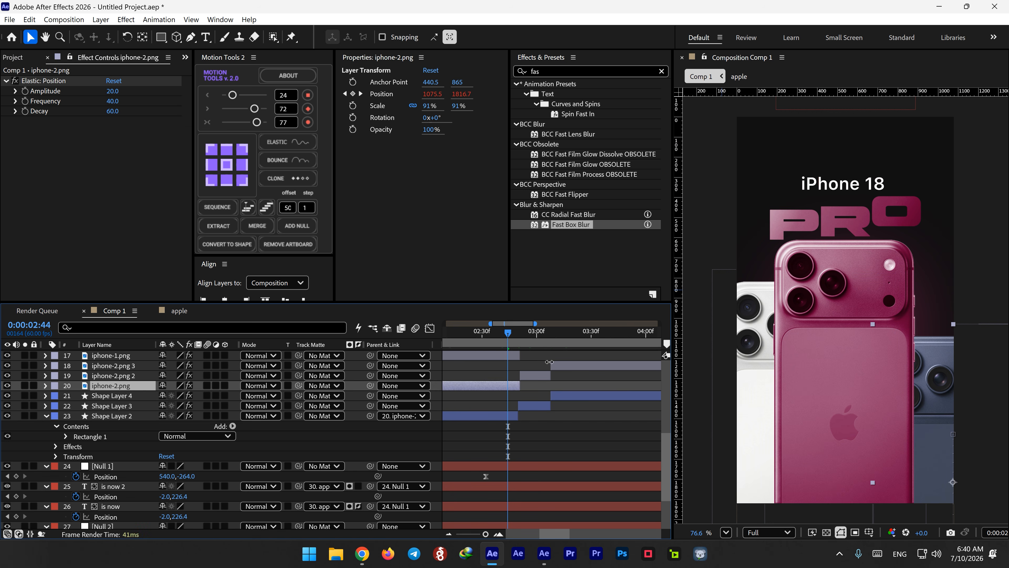
# Trim the in point of the magenta glow segment to 0:00:02:05, where the pink phone rises into the frame.
pyautogui.moveTo(500, 341); pyautogui.dragTo(460, 336)
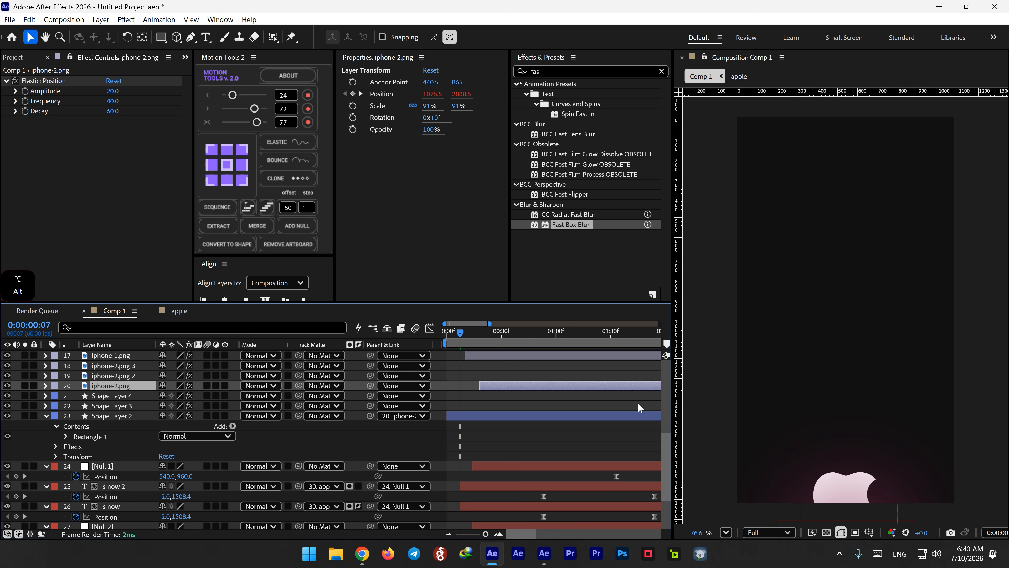
pyautogui.keyDown('alt'); pyautogui.scroll(-3, 648, 438); pyautogui.keyUp('alt')
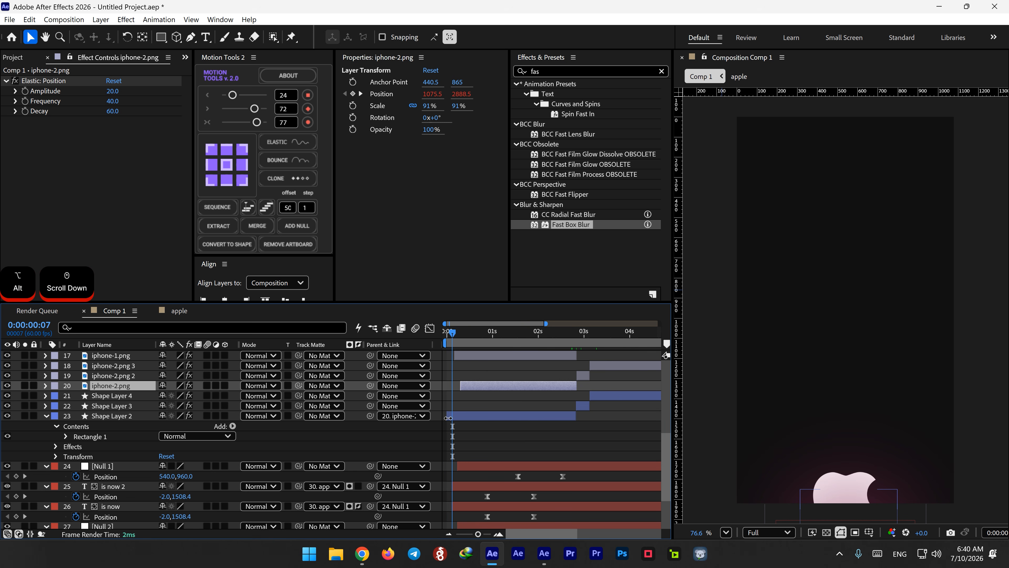
pyautogui.moveTo(448, 418); pyautogui.dragTo(551, 417)
pyautogui.moveTo(546, 343)
pyautogui.mouseDown()
pyautogui.moveTo(554, 341)
pyautogui.moveTo(542, 341)
pyautogui.mouseUp()
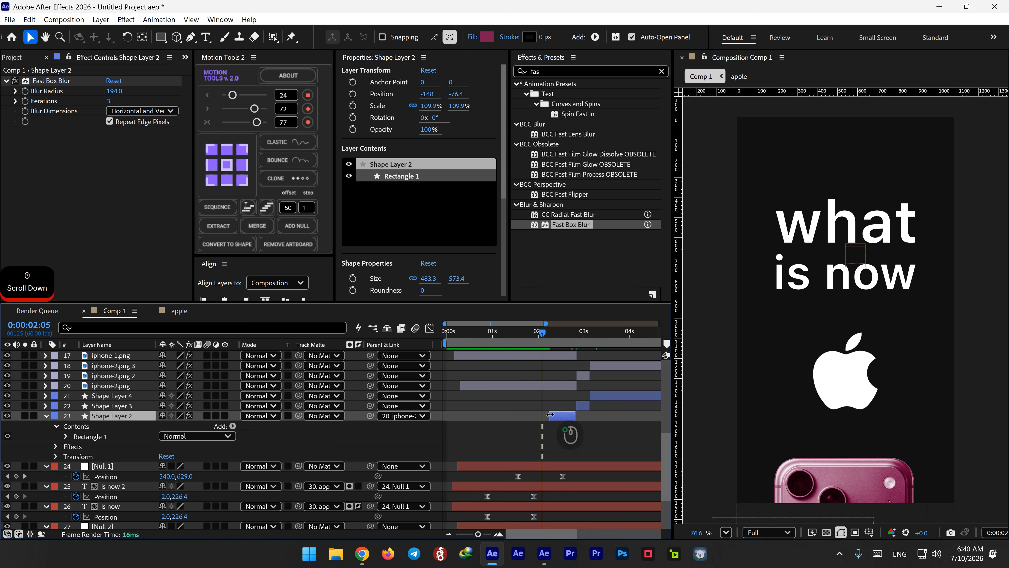
pyautogui.moveTo(551, 415); pyautogui.dragTo(544, 415)
# Play the animation to check how the coloured glows follow the phone colour changes.
pyautogui.press('space')
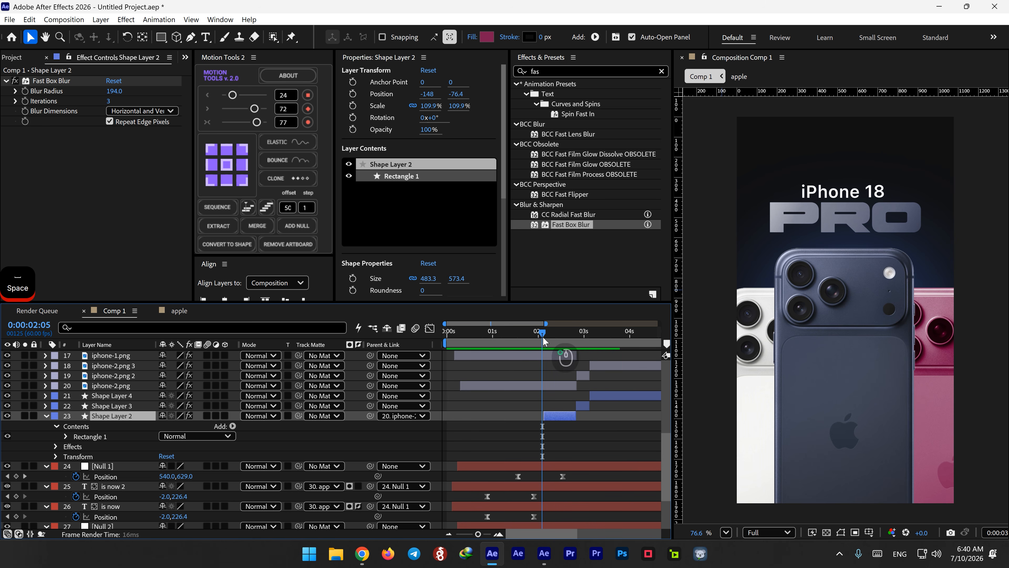
pyautogui.keyDown('alt'); pyautogui.scroll(-2, 560, 393); pyautogui.keyUp('alt')
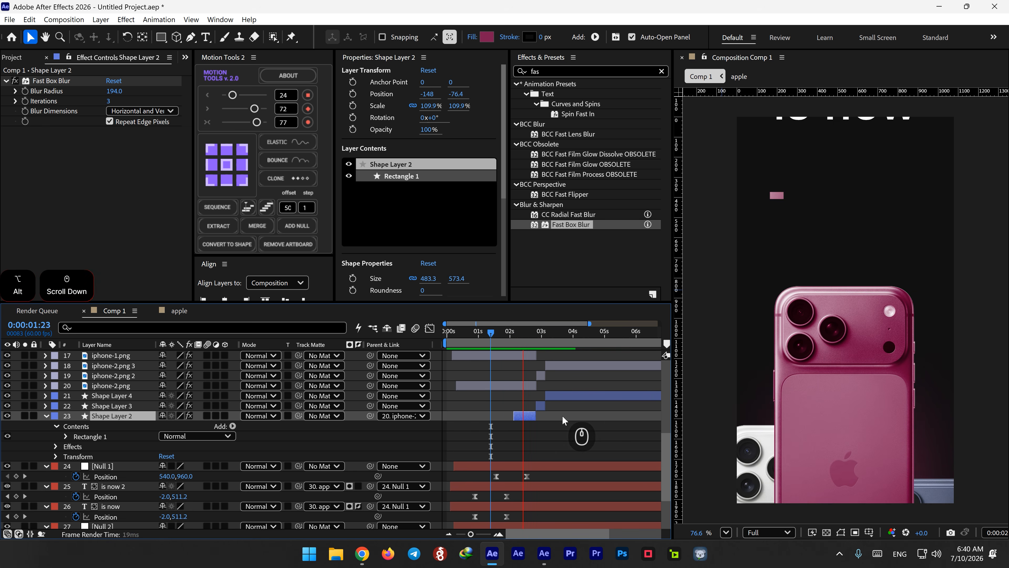
pyautogui.press('space')
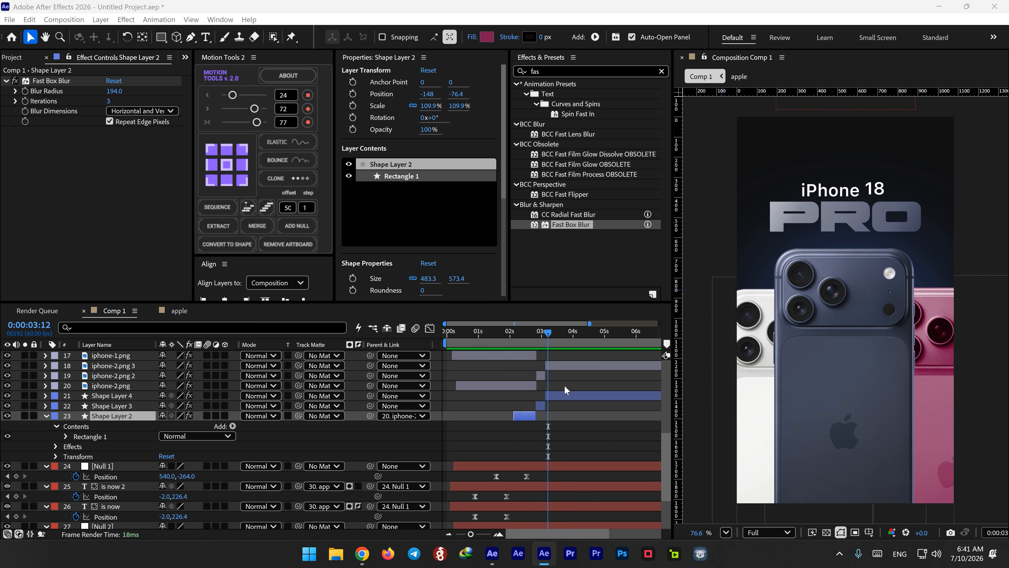
# Select all three glow segments, Shape Layers 2 to 4, and duplicate them twice to strengthen the glow.
pyautogui.keyDown('shift'); pyautogui.click(545, 397); pyautogui.keyUp('shift')
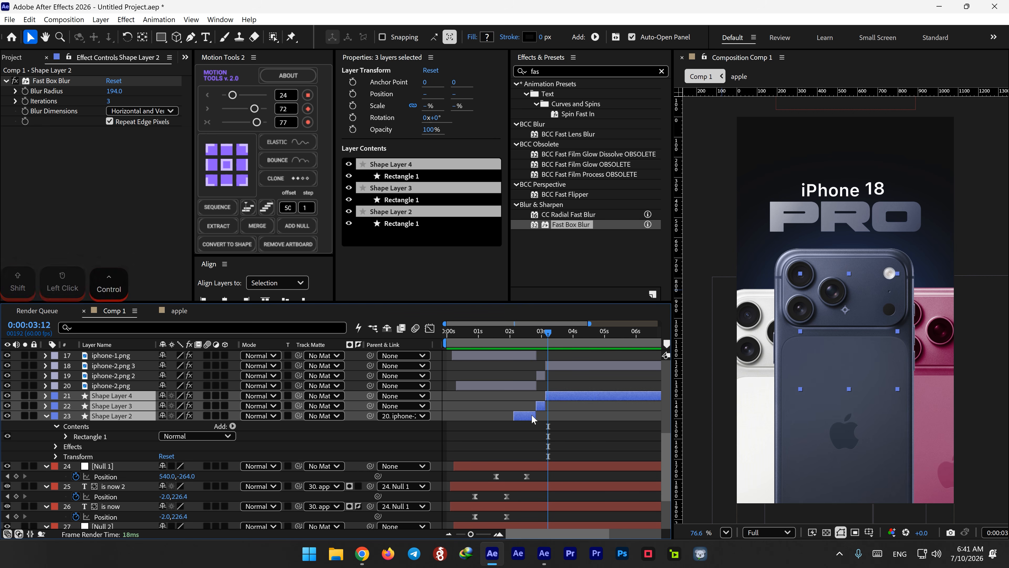
pyautogui.hotkey('ctrl', 'd')
pyautogui.moveTo(526, 338); pyautogui.dragTo(523, 337)
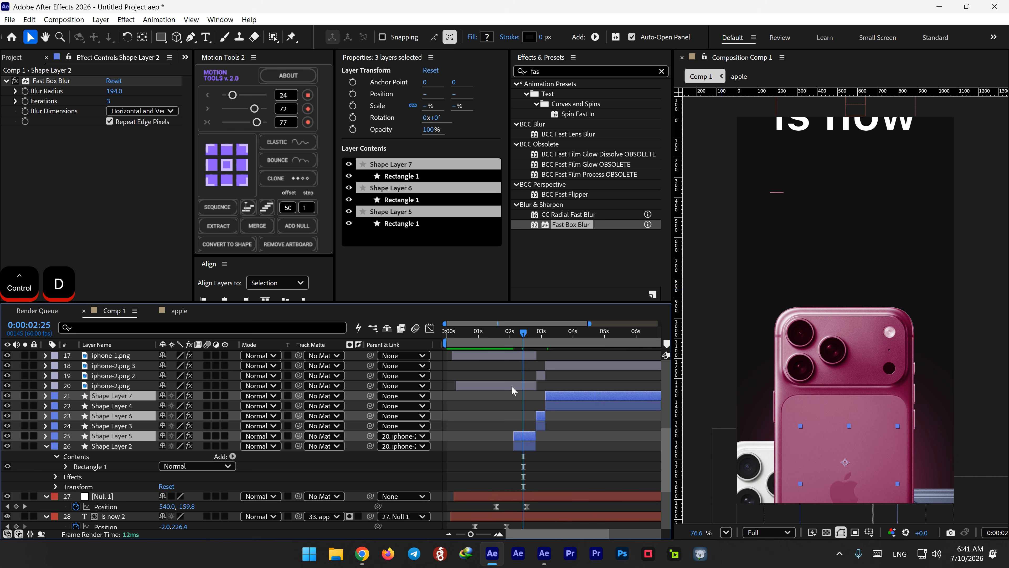
pyautogui.hotkey('ctrl', 'd')
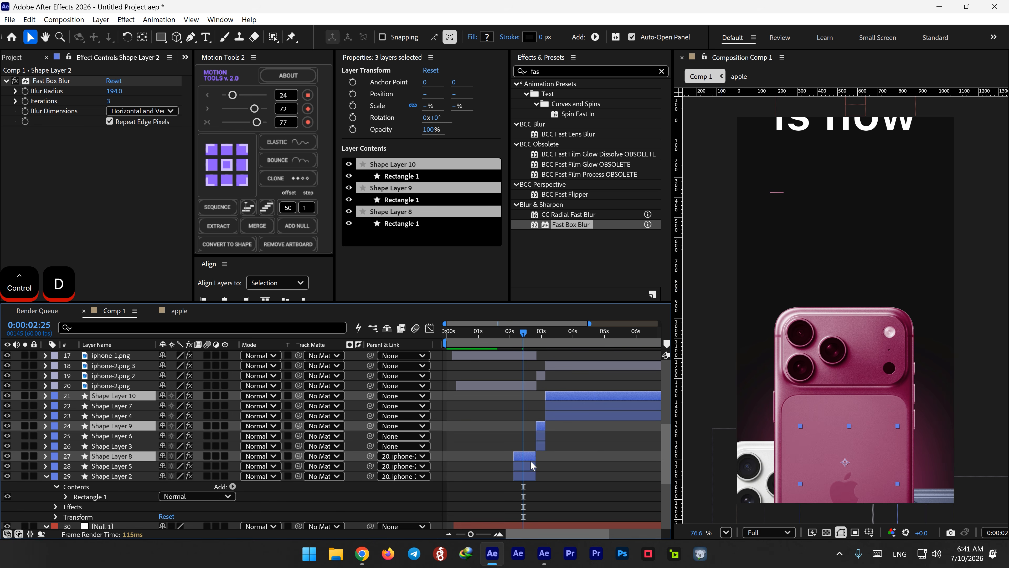
# Set the Fast Box Blur radius to 280 on Shape Layer 2 and 240 on Shape Layer 5, and preview the glow.
pyautogui.moveTo(116, 93); pyautogui.dragTo(180, 96)
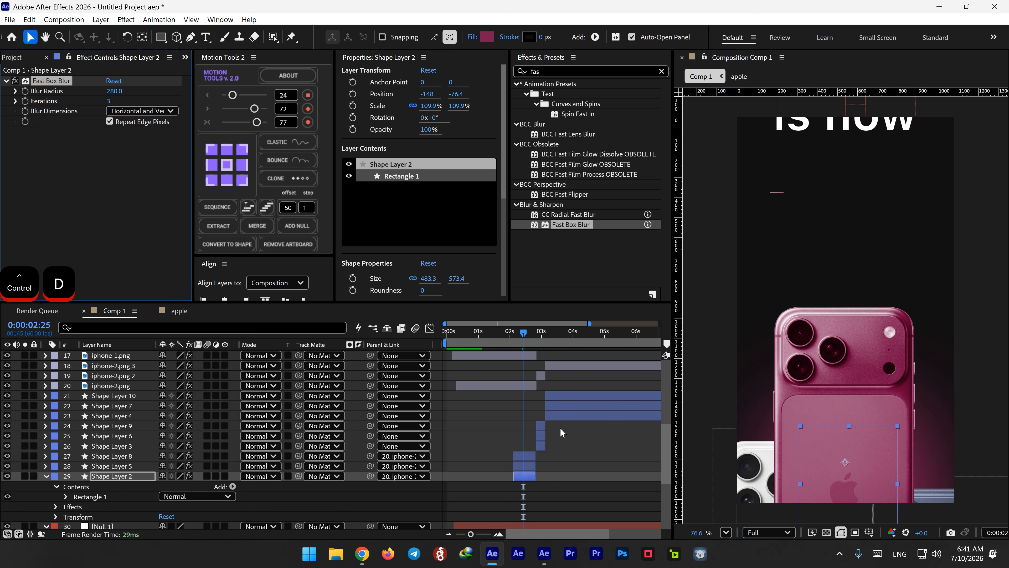
pyautogui.click(531, 466)
pyautogui.press('space')
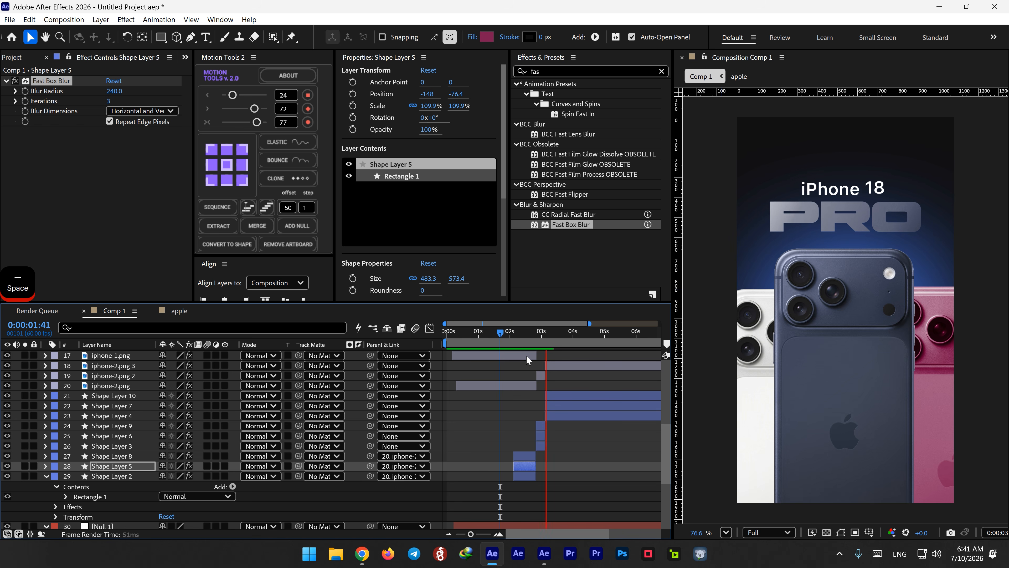
pyautogui.click(518, 336)
pyautogui.press('space')
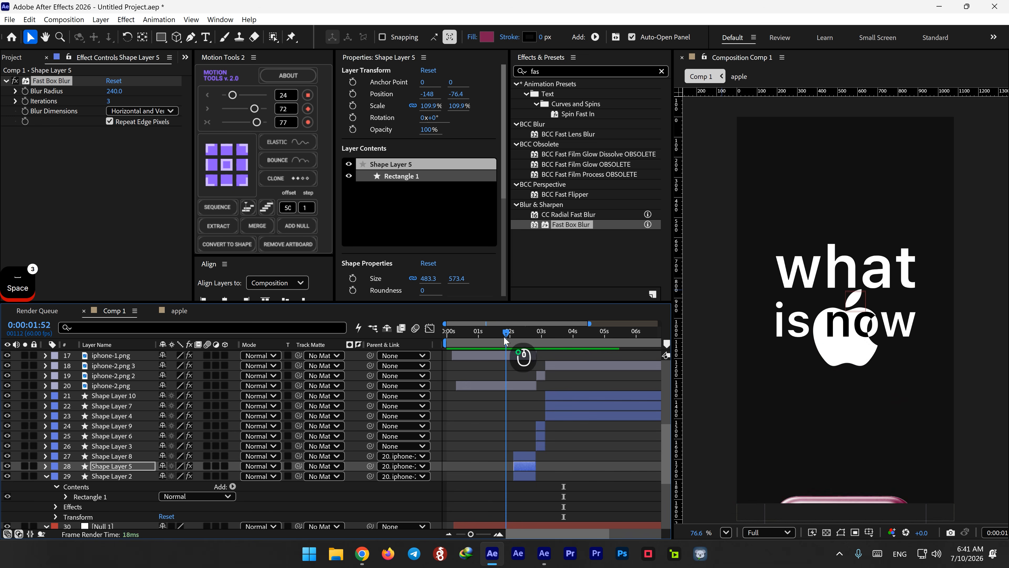
# Extend the in points of magenta glow layers Shape Layer 8, 5 and 2 back to 0:00:01:41.
pyautogui.moveTo(513, 340); pyautogui.dragTo(501, 369)
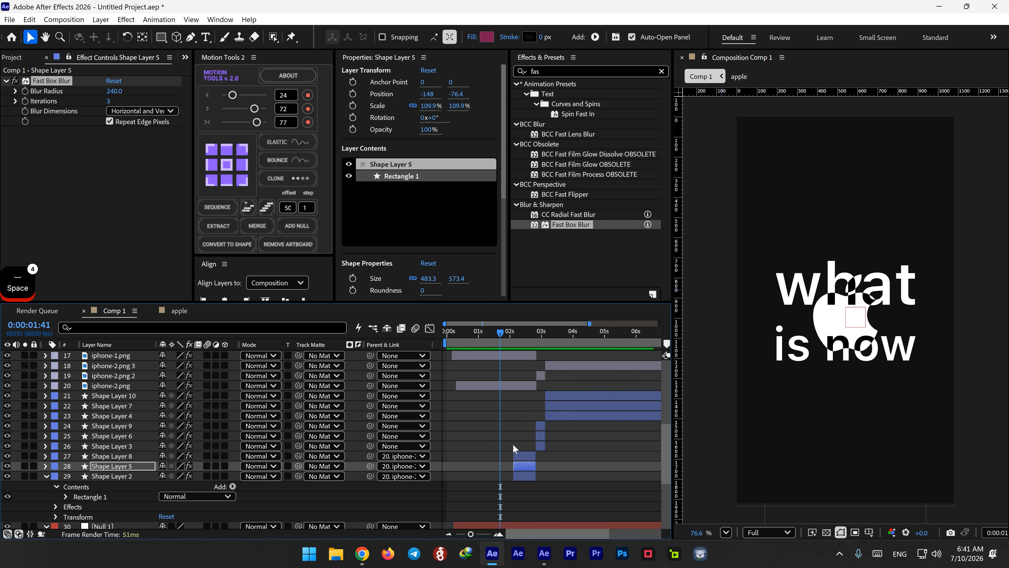
pyautogui.click(517, 455)
pyautogui.keyDown('shift'); pyautogui.click(519, 475); pyautogui.keyUp('shift')
pyautogui.click(508, 465)
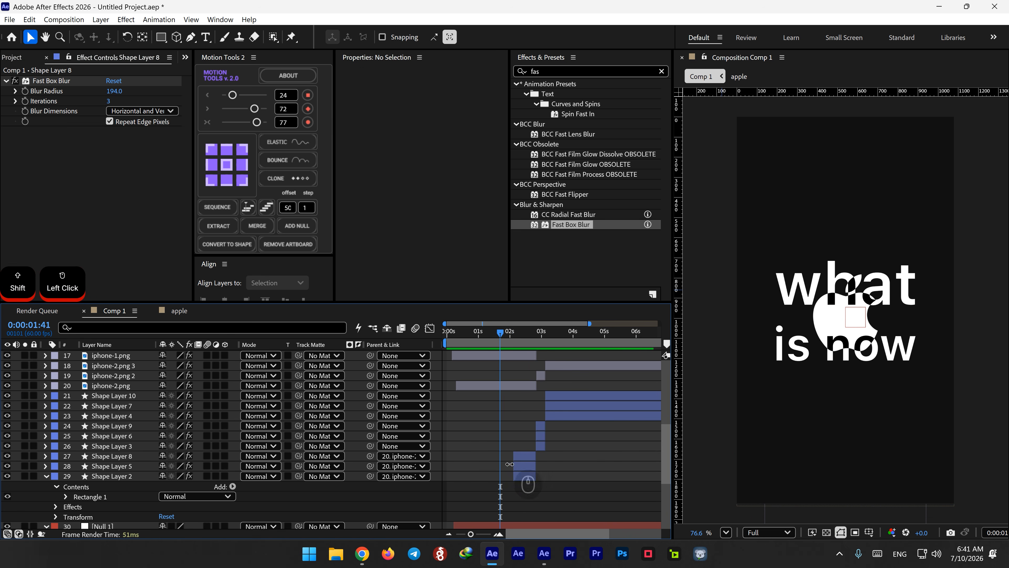
pyautogui.click(518, 456)
pyautogui.keyDown('shift'); pyautogui.click(518, 477); pyautogui.keyUp('shift')
pyautogui.moveTo(514, 468); pyautogui.dragTo(499, 471)
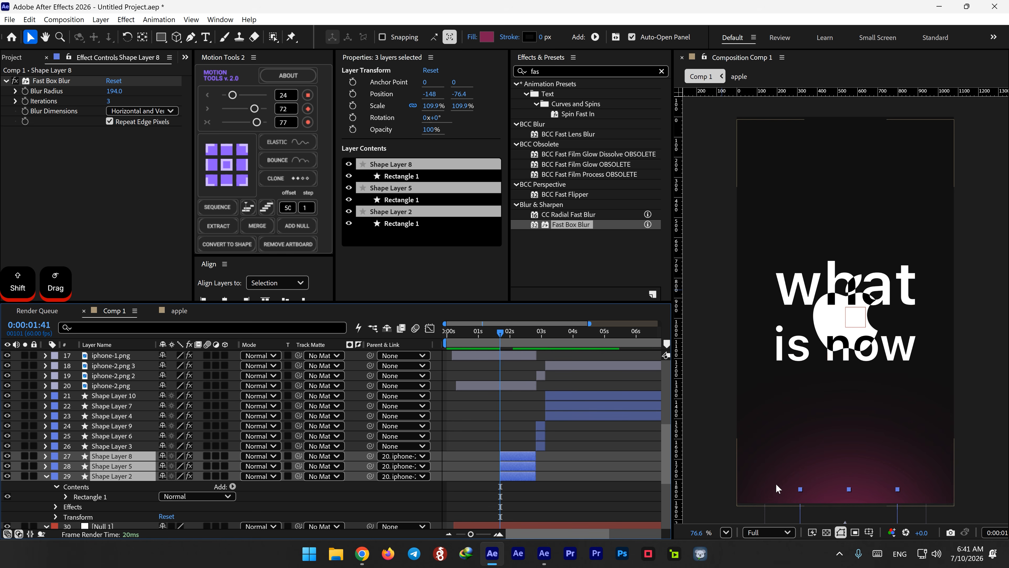
# Keyframe the opacity of Shape Layers 8, 5 and 2 from 0% at 0:00:01:41 to 100% at 0:00:02:15.
pyautogui.press('t')
pyautogui.click(76, 466)
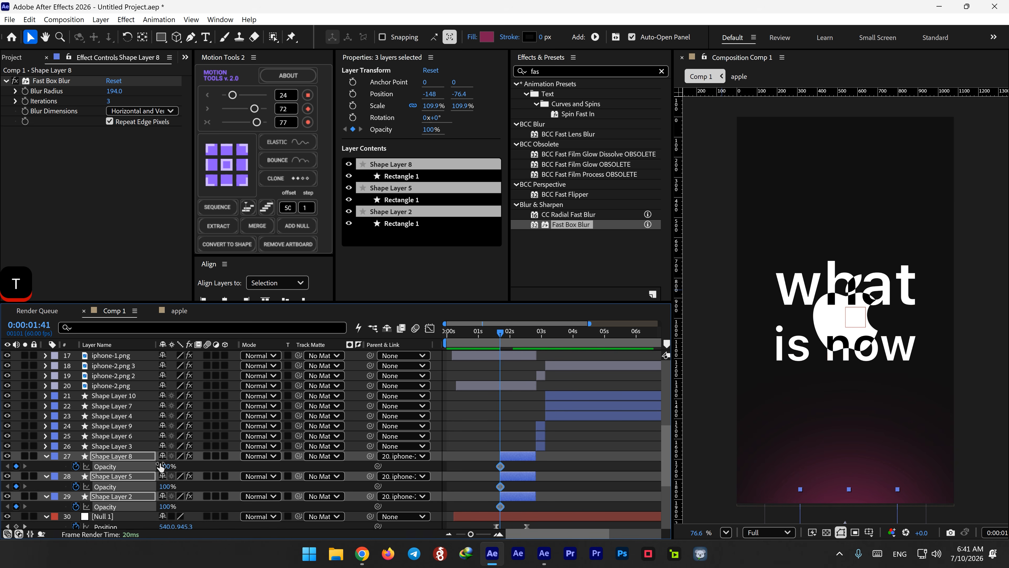
pyautogui.moveTo(125, 467); pyautogui.dragTo(176, 458)
pyautogui.moveTo(507, 337); pyautogui.dragTo(517, 339)
pyautogui.moveTo(164, 466); pyautogui.dragTo(365, 452)
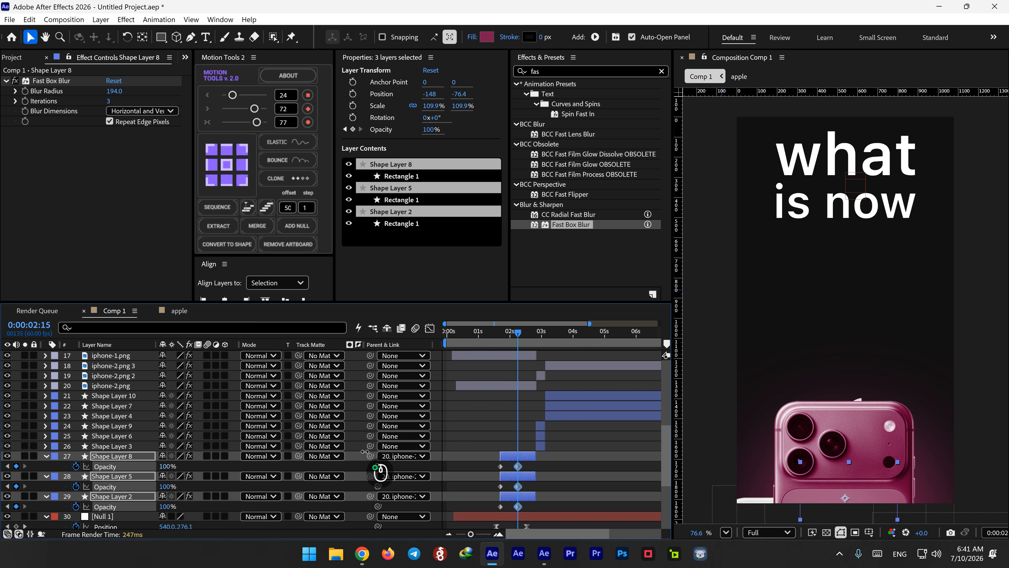
# Play the animation to check how the magenta glow fades in before the phone colour changes.
pyautogui.press('space')
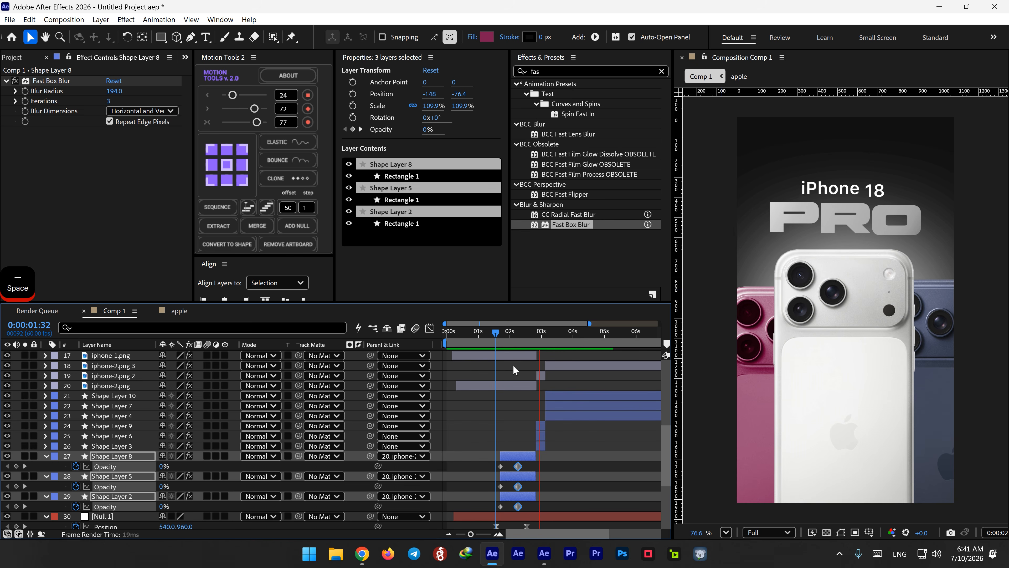
pyautogui.click(487, 337)
pyautogui.press('space')
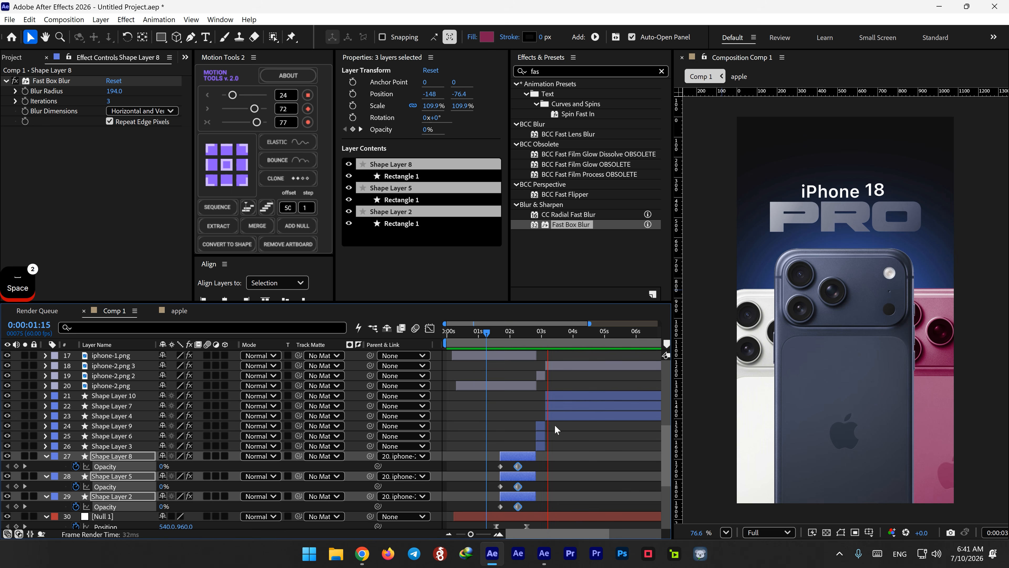
pyautogui.press('space')
# Delete the surplus glow layers Shape Layer 4 and Shape Layer 9, and play back the colour changes.
pyautogui.click(558, 413)
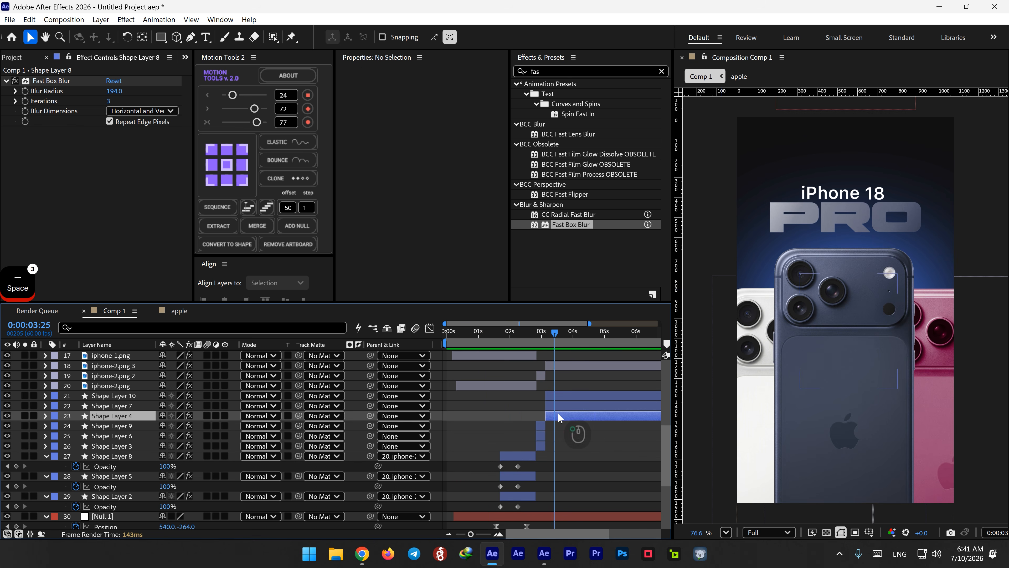
pyautogui.keyDown('ctrl'); pyautogui.click(541, 426); pyautogui.keyUp('ctrl')
pyautogui.press('Delete')
pyautogui.moveTo(545, 333); pyautogui.dragTo(524, 336)
pyautogui.press('space')
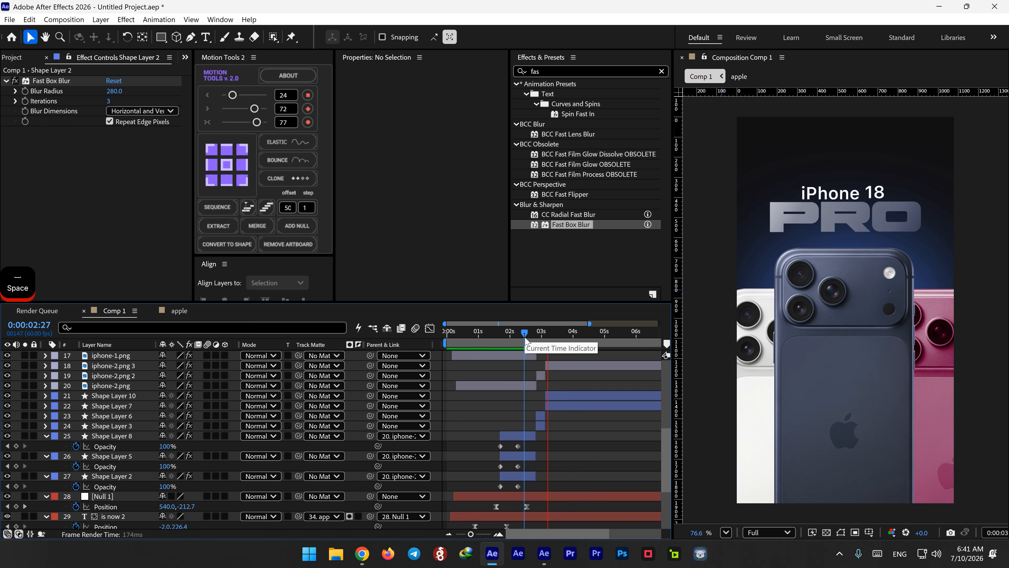
pyautogui.press('space')
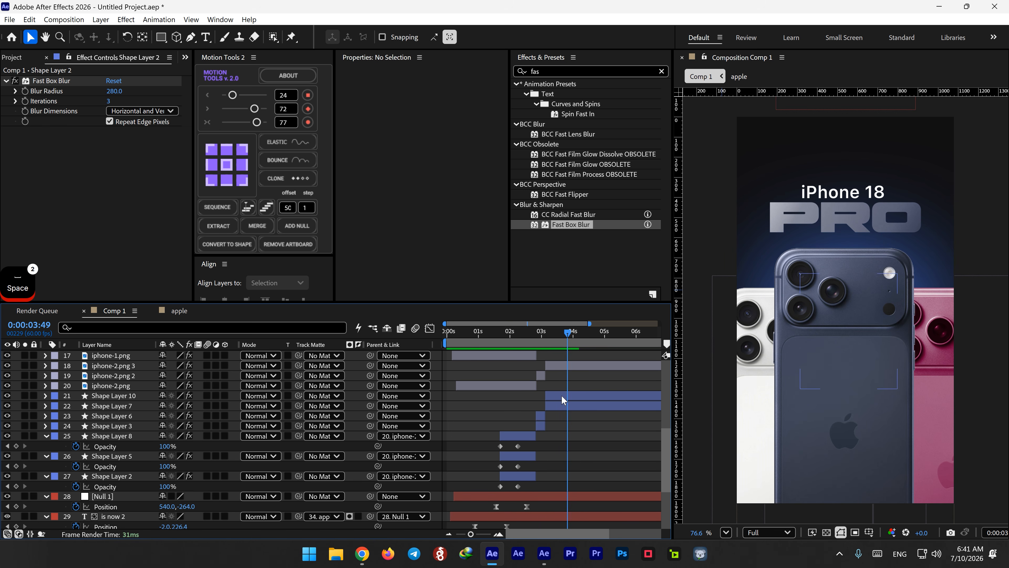
# Create a 1080 × 1920 px solid named White Solid 1 in colour EDEDED.
pyautogui.scroll(1, 236, 425)
pyautogui.click(25, 60)
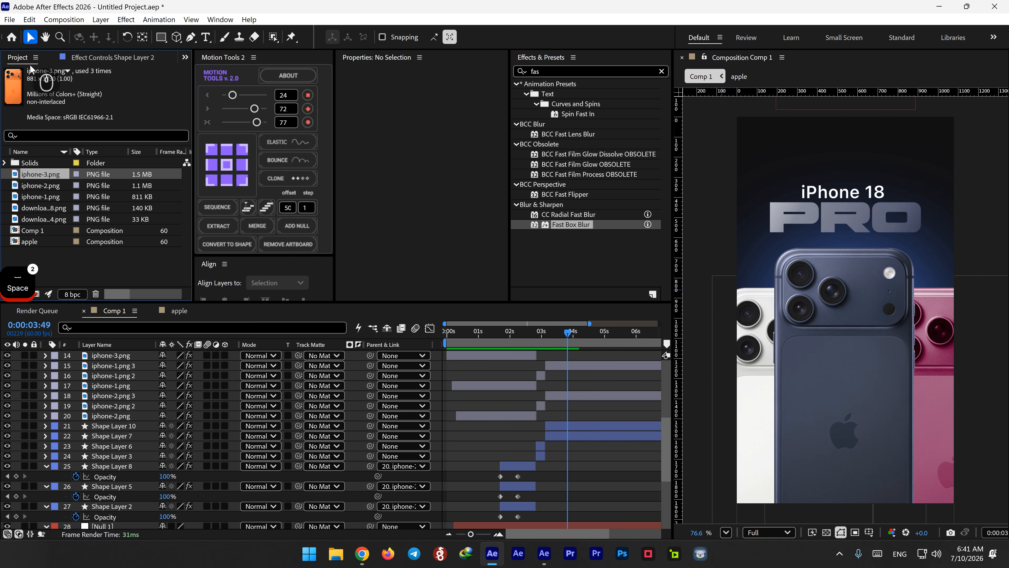
pyautogui.click(435, 373)
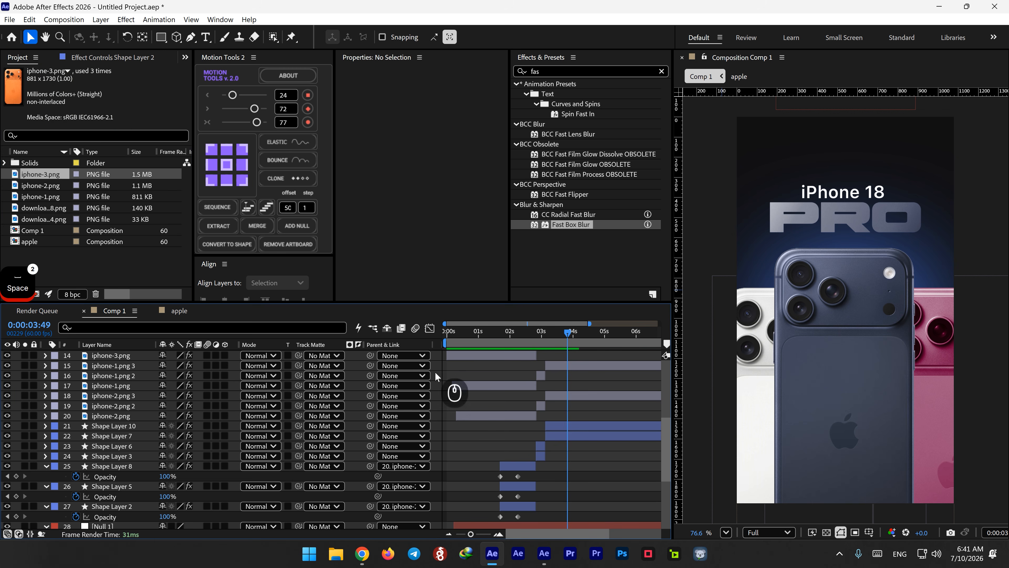
pyautogui.rightClick(364, 370)
pyautogui.moveTo(469, 376)
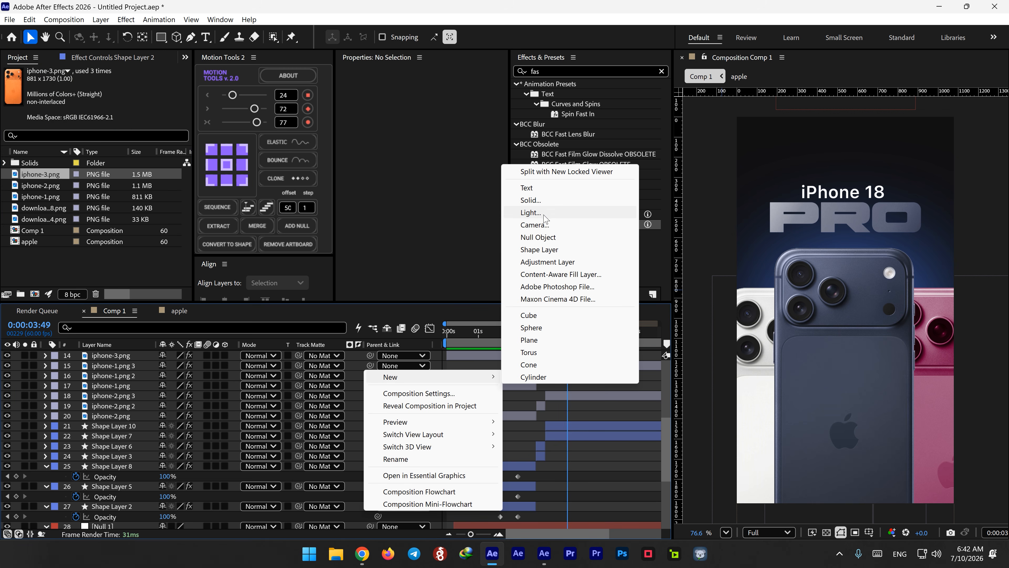
pyautogui.click(532, 200)
pyautogui.click(319, 301)
pyautogui.click(300, 205)
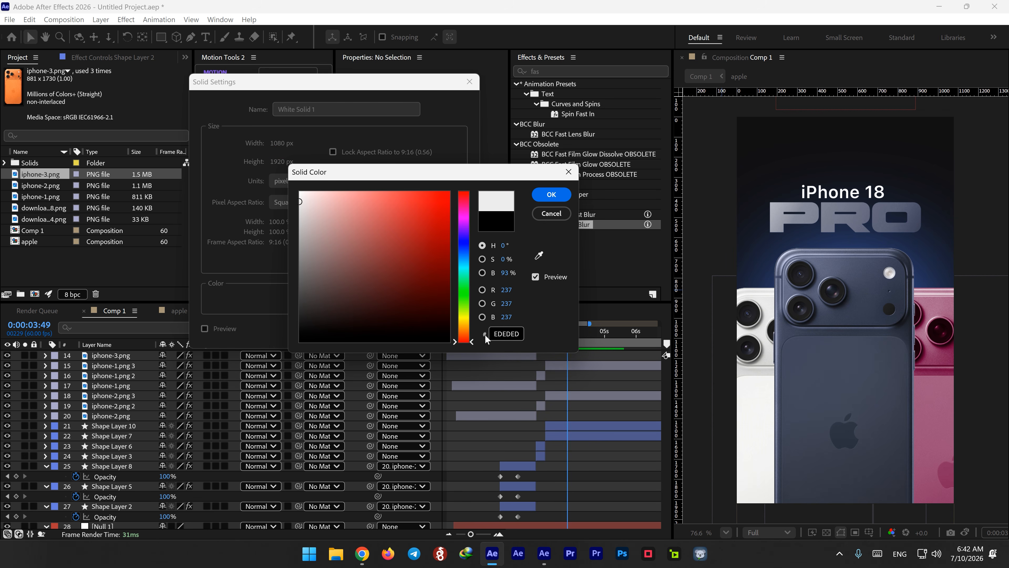
pyautogui.click(553, 198)
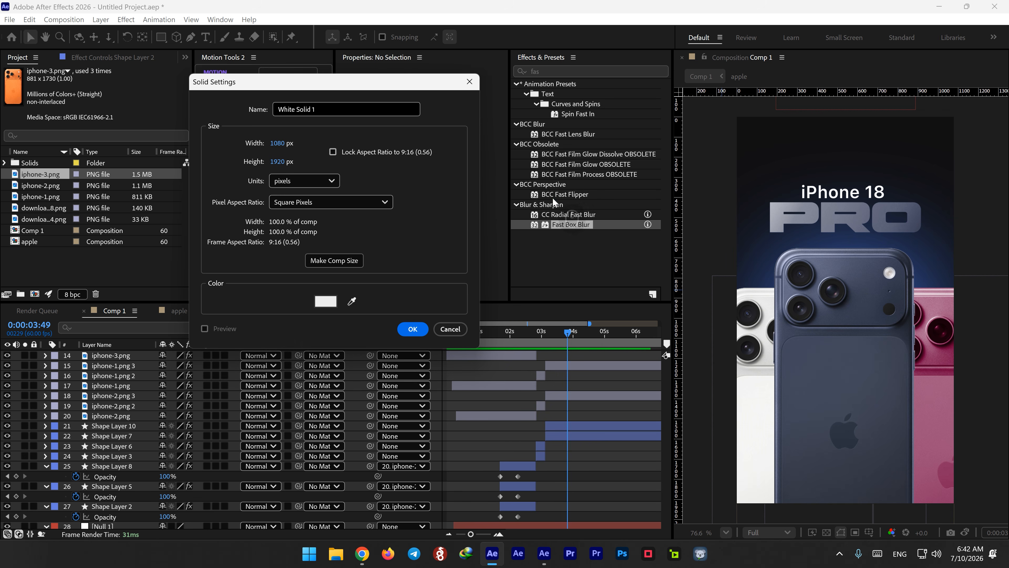
pyautogui.click(405, 331)
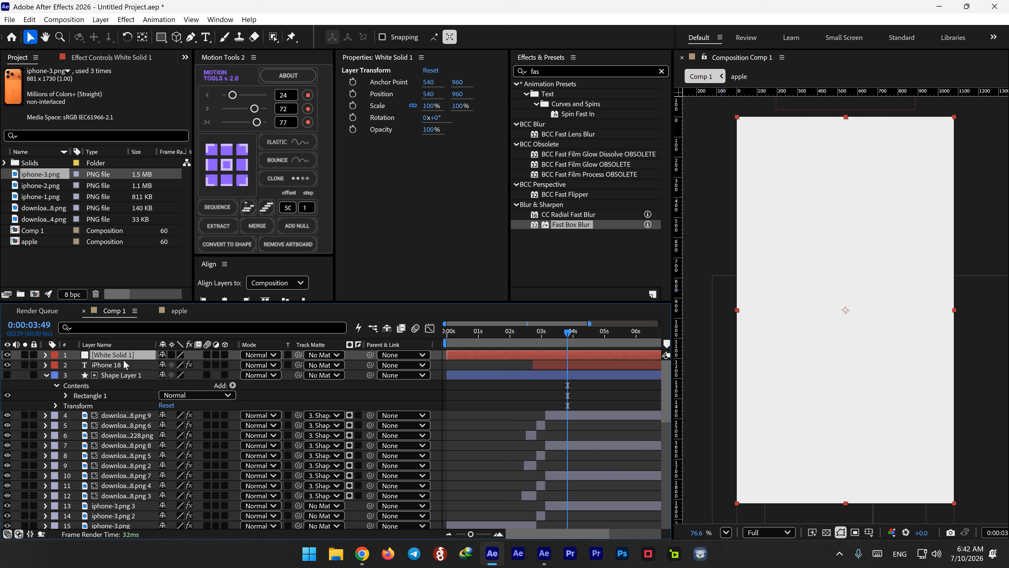
# Hide White Solid 1 and move the iPhone 18 text, Shape Layer 1 and all PRO image layers beneath the glow layers, above Null 1.
pyautogui.click(7, 355)
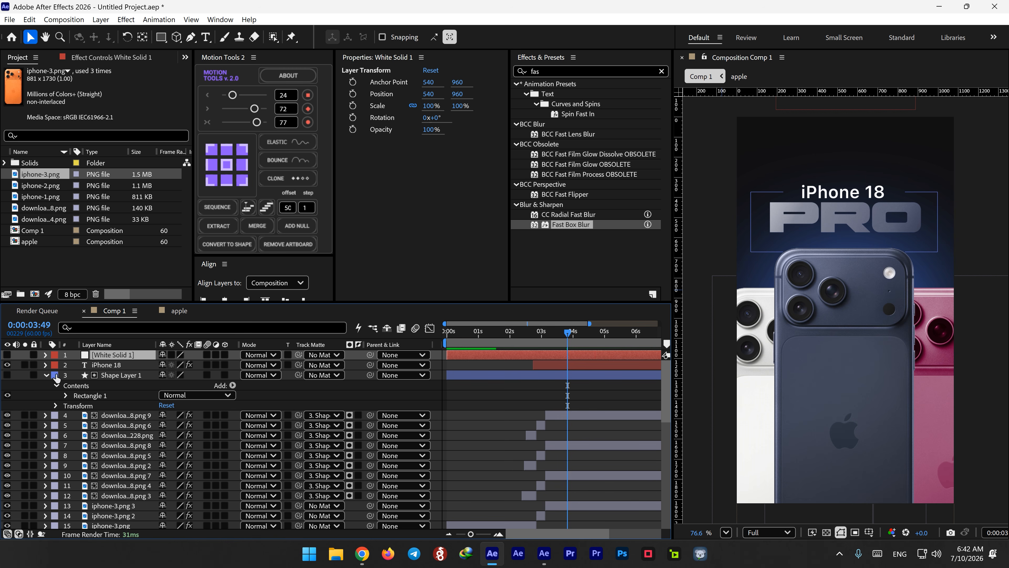
pyautogui.click(46, 375)
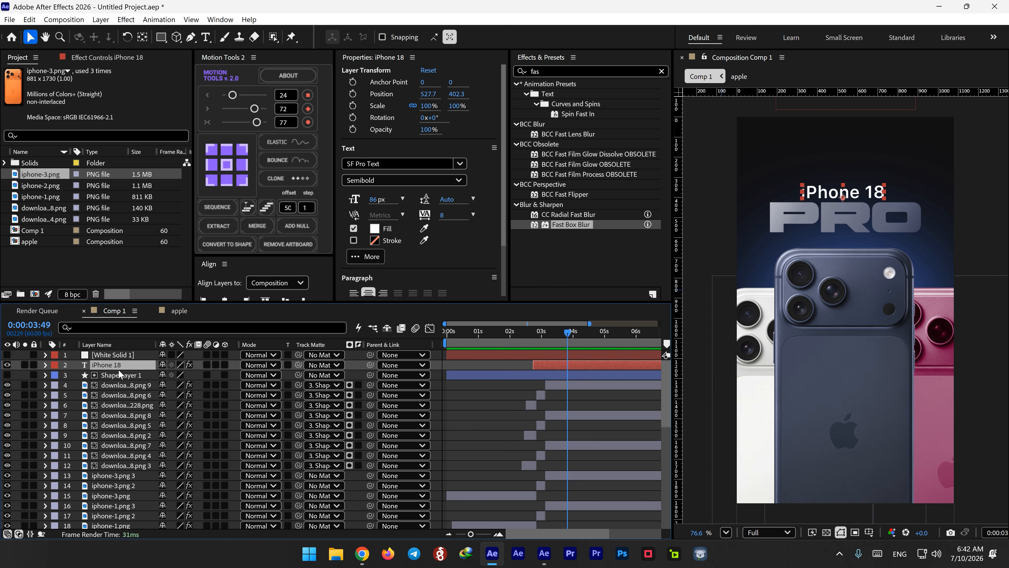
pyautogui.press('shift')
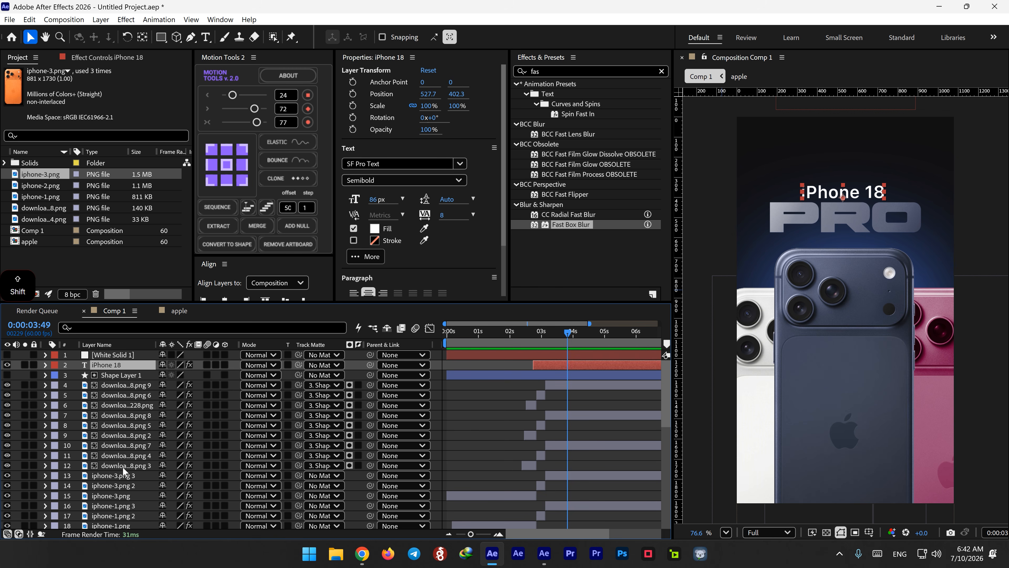
pyautogui.keyDown('shift'); pyautogui.click(124, 467); pyautogui.keyUp('shift')
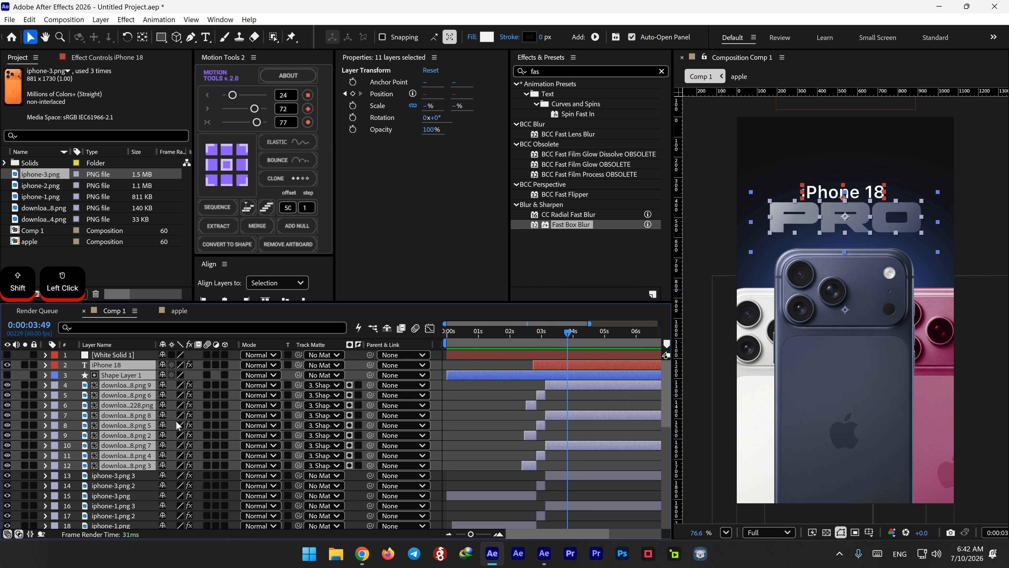
pyautogui.scroll(-1, 159, 439)
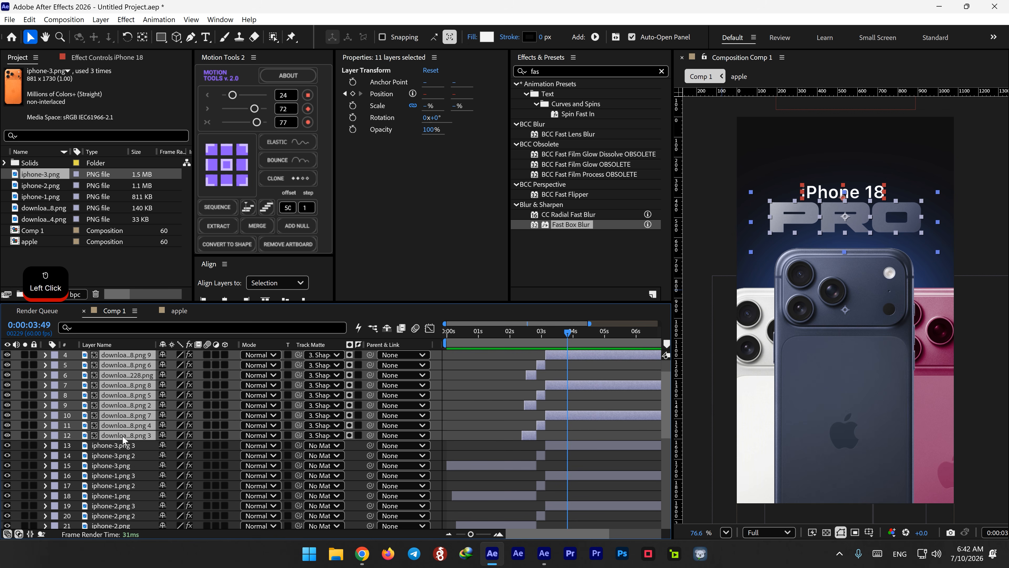
pyautogui.moveTo(123, 436); pyautogui.dragTo(121, 461)
pyautogui.scroll(3, 540, 377)
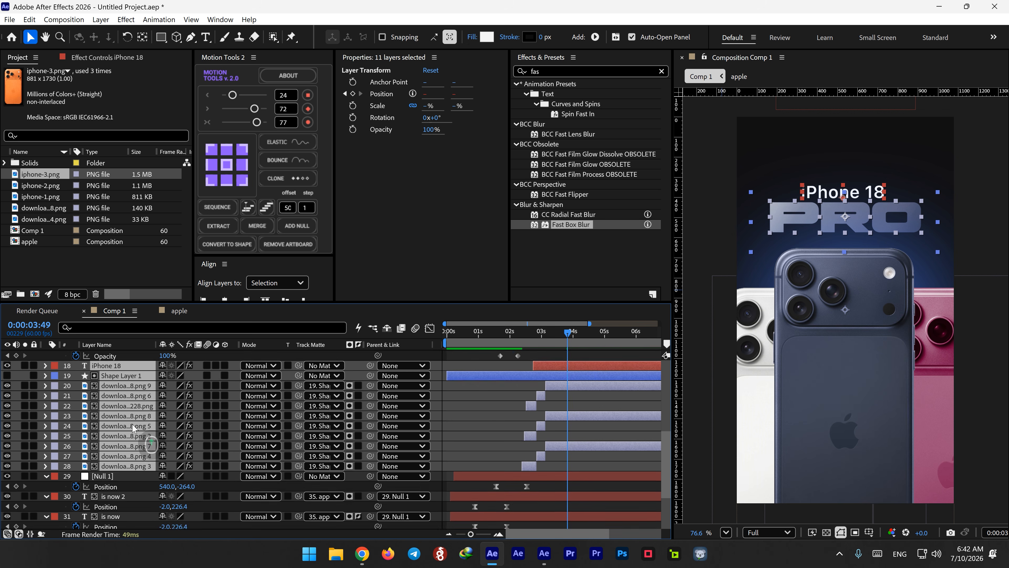
pyautogui.scroll(4, 435, 398)
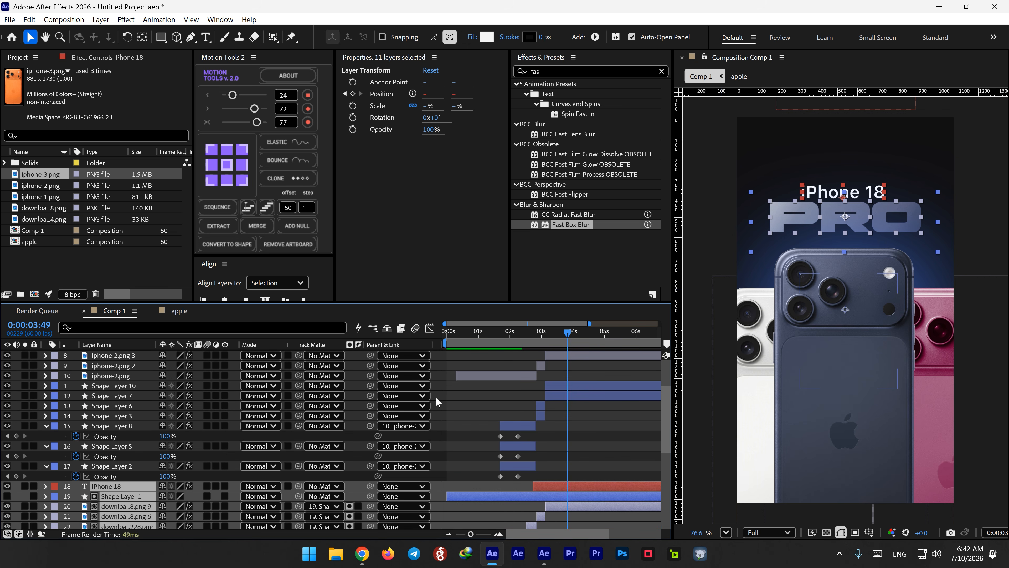
pyautogui.scroll(3, 68, 374)
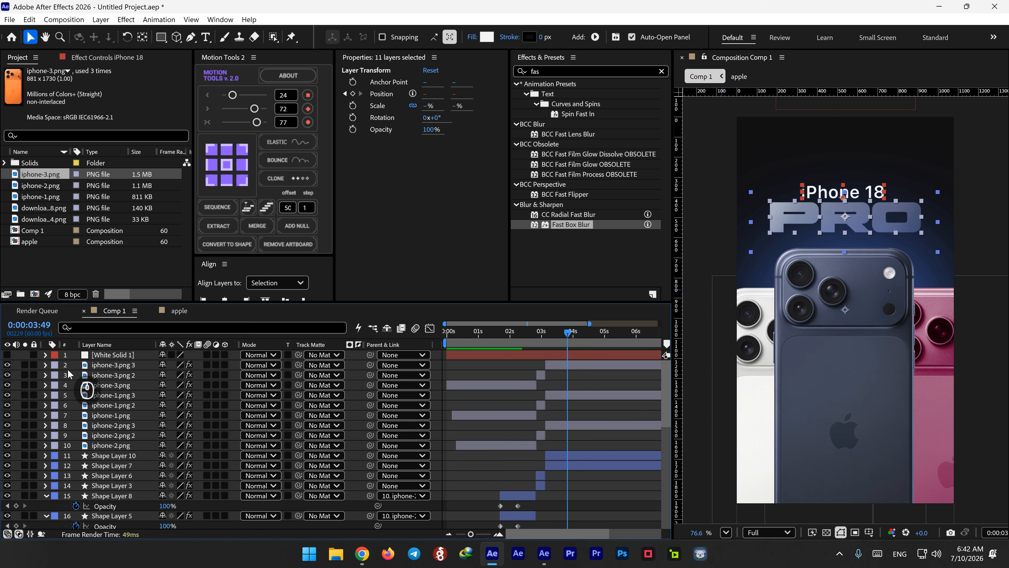
# Show White Solid 1, place it between Shape Layer 2 and the iPhone 18 text, and compare the frame with and without it.
pyautogui.click(7, 354)
pyautogui.moveTo(131, 358); pyautogui.dragTo(133, 445)
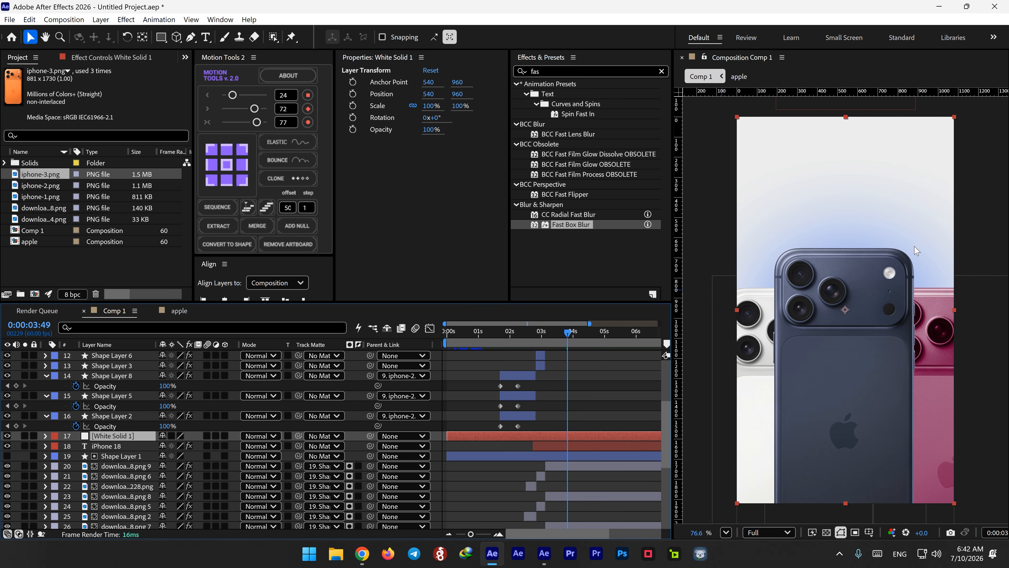
pyautogui.click(7, 436)
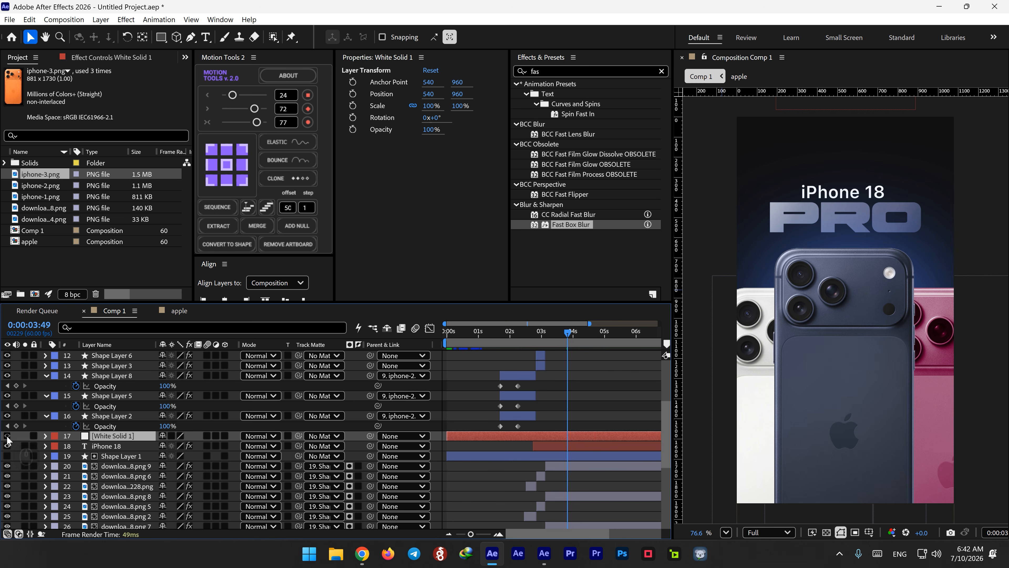
pyautogui.click(7, 436)
pyautogui.click(7, 436)
pyautogui.click(7, 435)
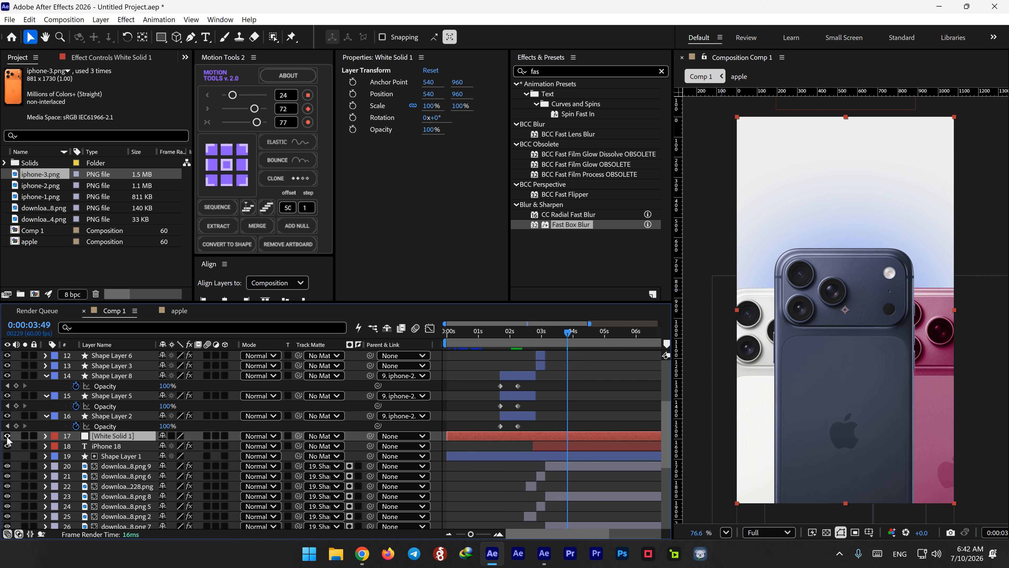
pyautogui.click(7, 436)
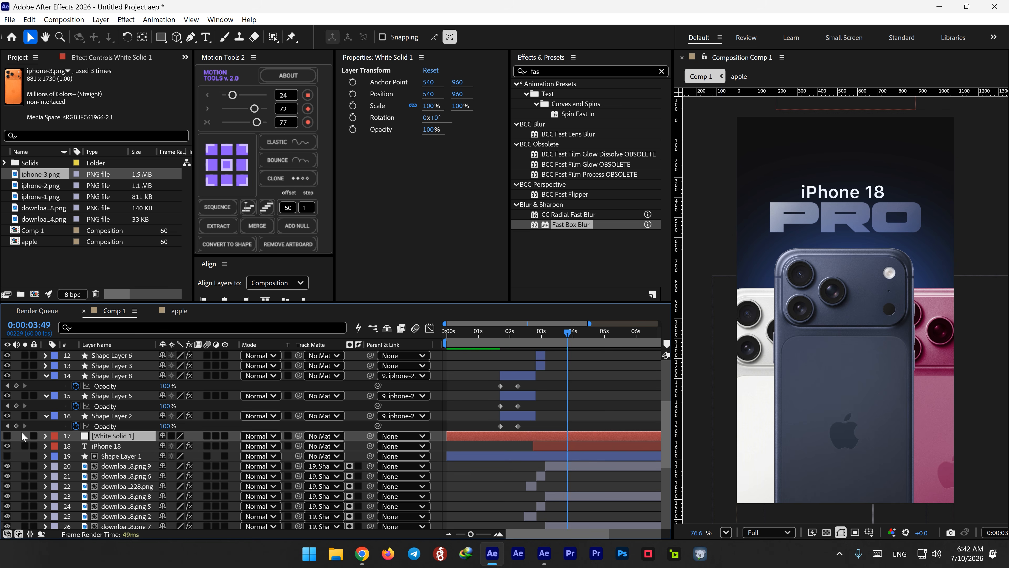
pyautogui.click(7, 436)
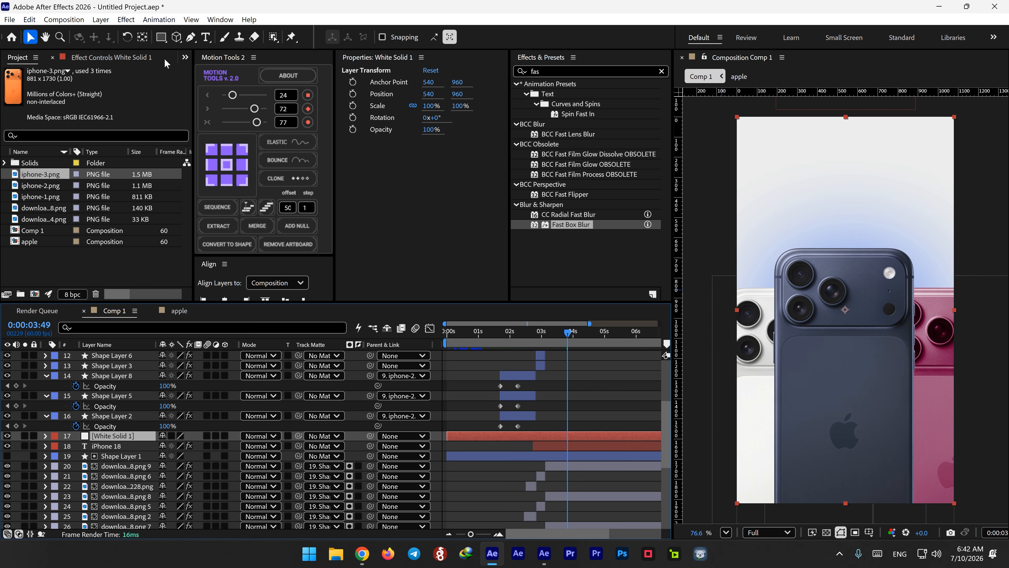
# Draw a rectangular mask over most of White Solid 1 and scale the solid to 149%.
pyautogui.click(161, 37)
pyautogui.scroll(-1, 847, 187)
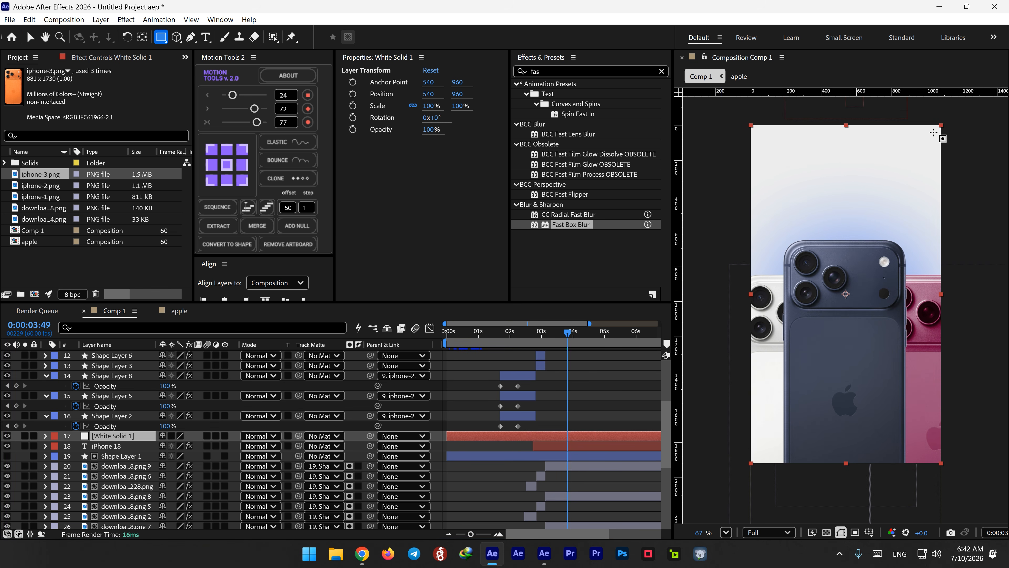
pyautogui.moveTo(937, 131); pyautogui.dragTo(753, 435)
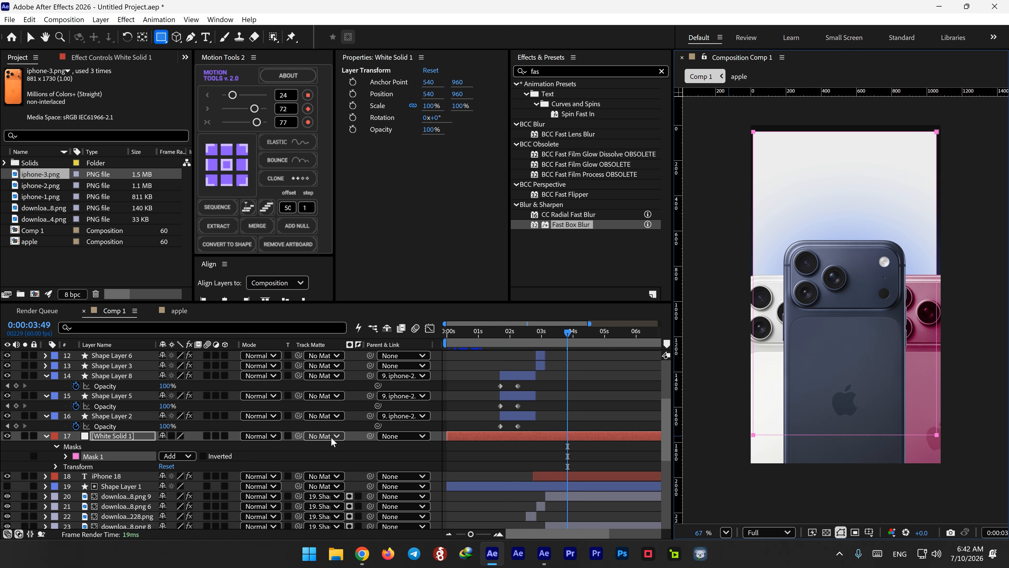
pyautogui.press('s')
pyautogui.moveTo(179, 445); pyautogui.dragTo(224, 451)
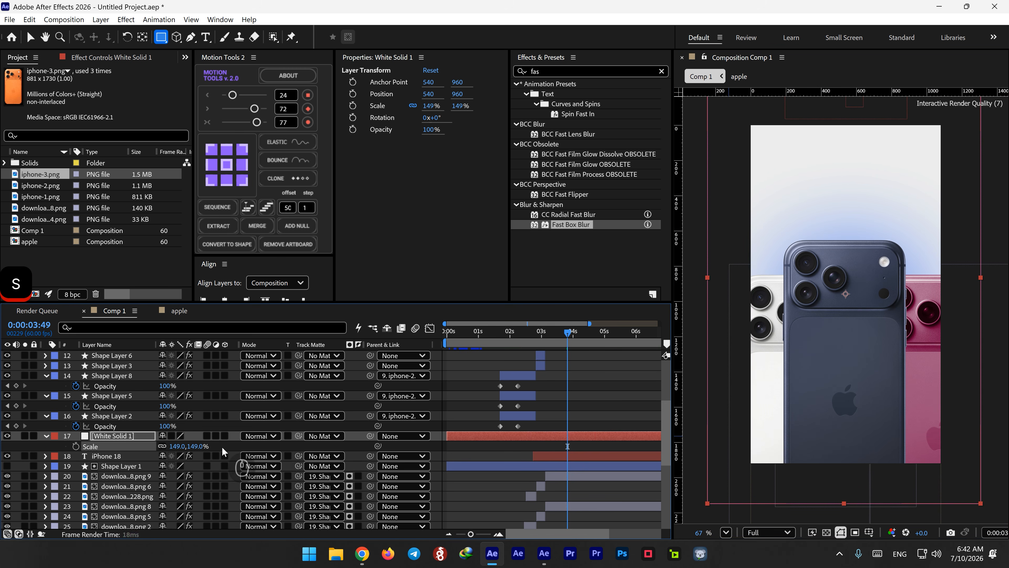
# Move White Solid 1 up to position 550.4, -683.5 and set its mask feather to 233 pixels.
pyautogui.press('f')
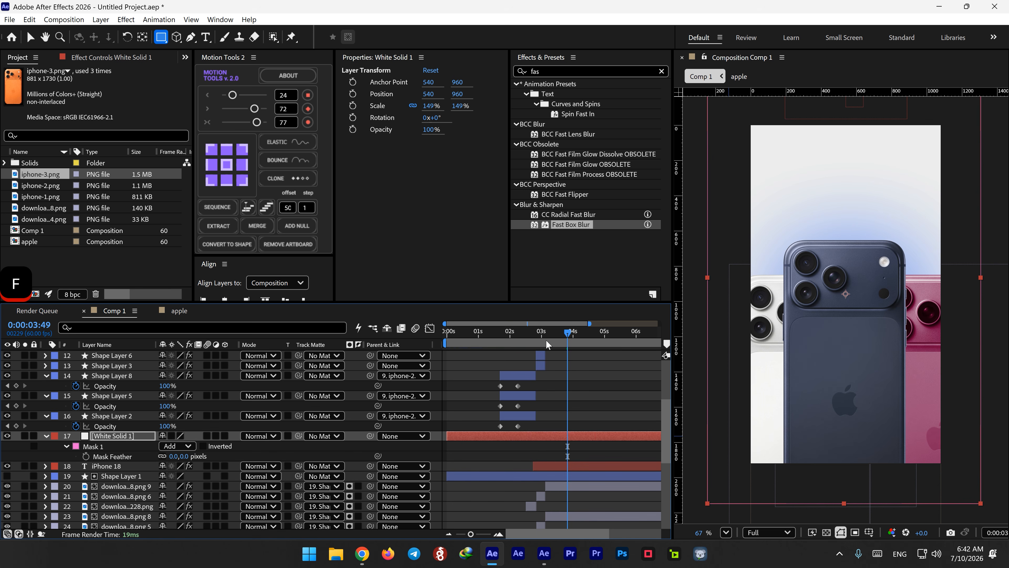
pyautogui.press('v')
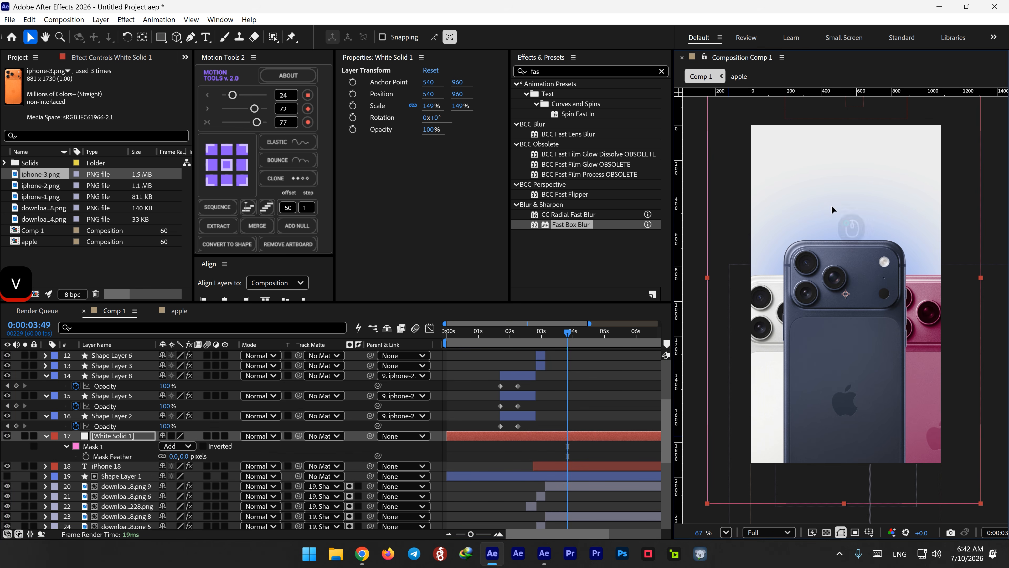
pyautogui.moveTo(833, 208); pyautogui.dragTo(834, 91)
pyautogui.moveTo(876, 316); pyautogui.dragTo(884, 207)
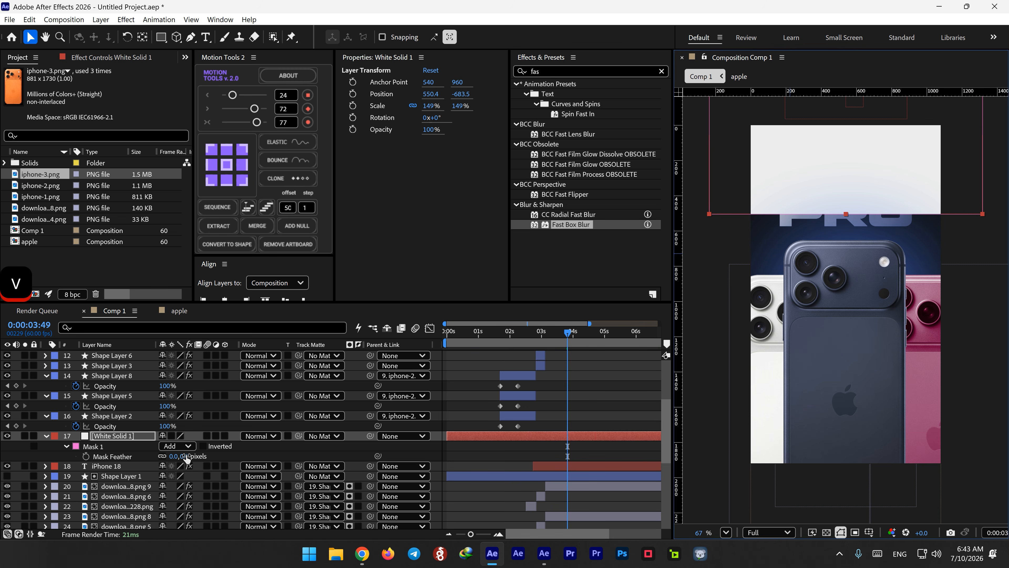
pyautogui.moveTo(186, 457); pyautogui.dragTo(317, 452)
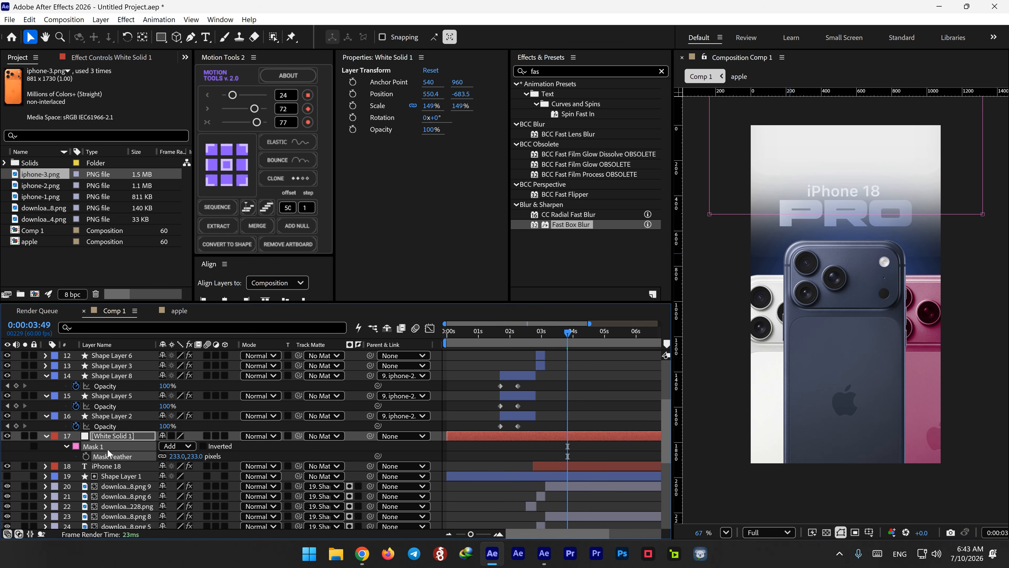
# Raise White Solid 1 above the frame to Y -1432.5 and set a Position keyframe at 0:00:03:40.
pyautogui.click(106, 438)
pyautogui.press('p')
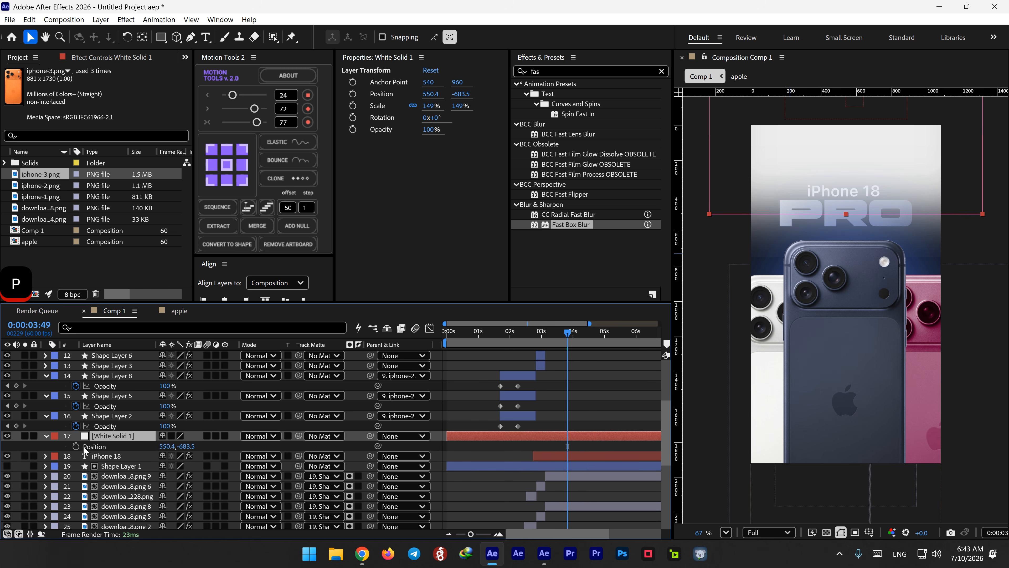
pyautogui.moveTo(185, 446); pyautogui.dragTo(87, 447)
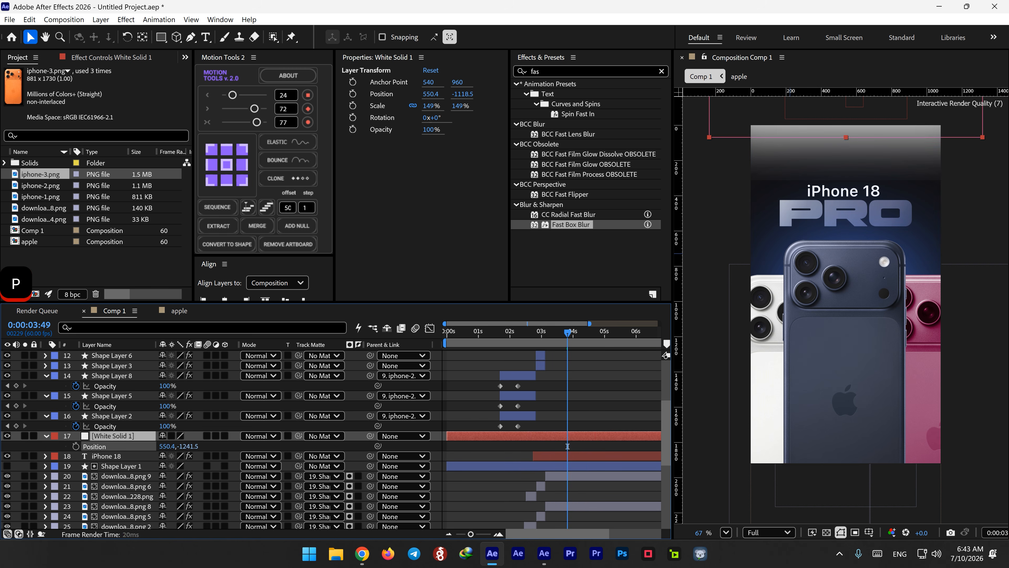
pyautogui.moveTo(568, 446); pyautogui.dragTo(567, 445)
pyautogui.moveTo(531, 338); pyautogui.dragTo(563, 326)
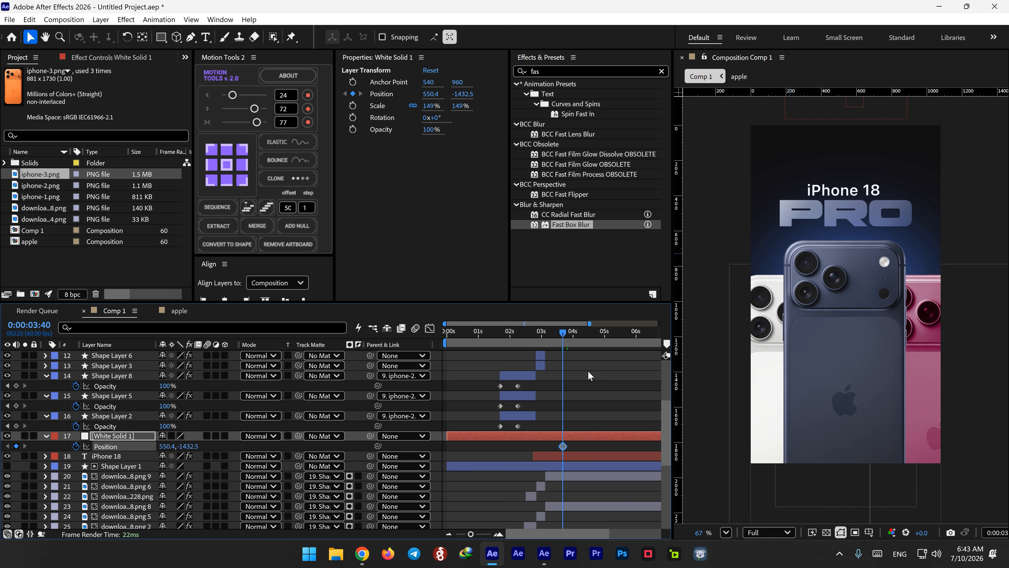
# At 0:00:04:33, lower White Solid 1 to Y 995.5 so a second Position keyframe covers the frame.
pyautogui.click(586, 334)
pyautogui.moveTo(295, 461); pyautogui.dragTo(1006, 549)
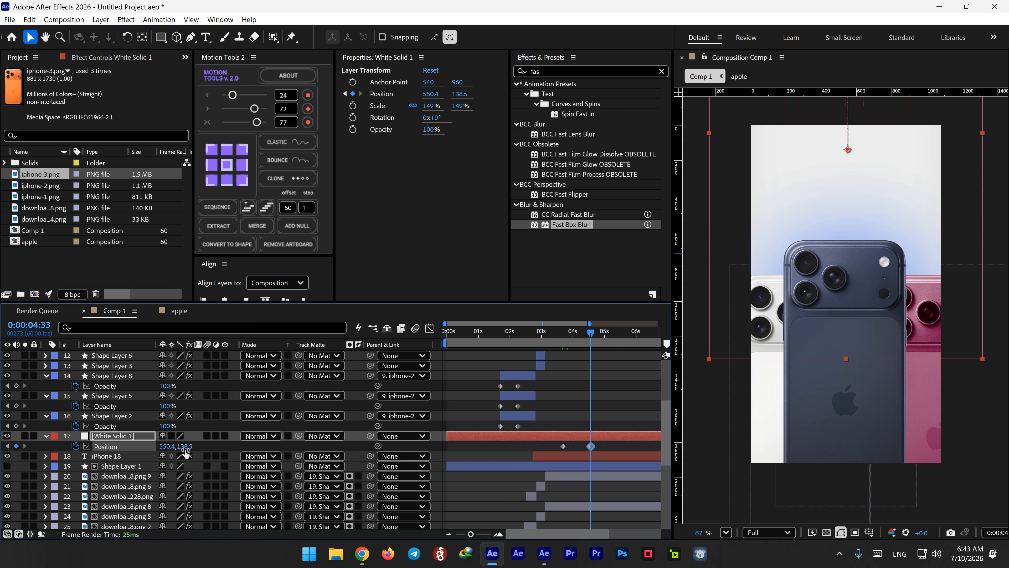
pyautogui.moveTo(185, 451); pyautogui.dragTo(692, 448)
# Apply Easy Ease to White Solid 1's Position keyframes, shape the speed curve to peak near the end, and preview the wipe.
pyautogui.keyDown('shift'); pyautogui.click(562, 446); pyautogui.keyUp('shift')
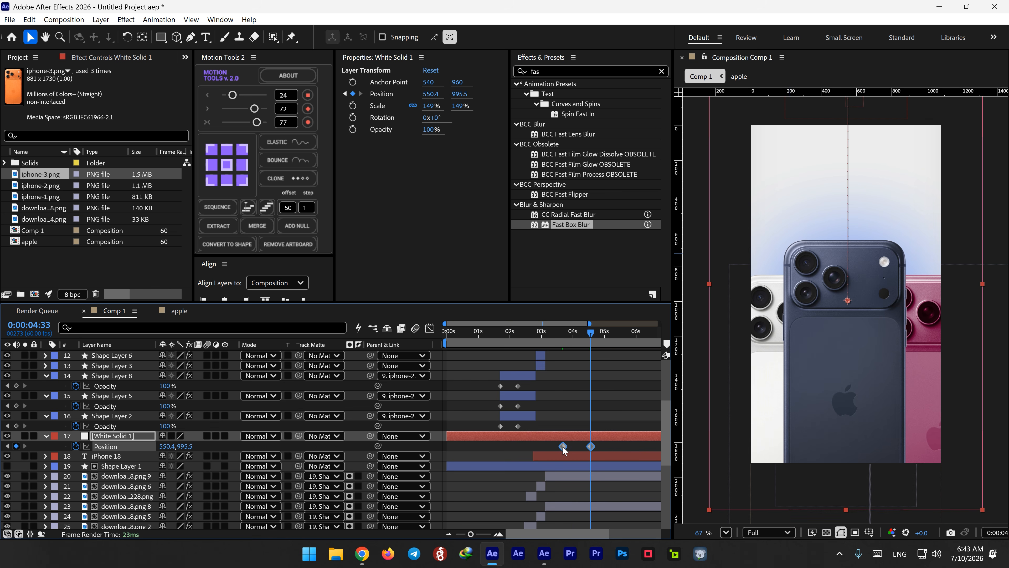
pyautogui.rightClick(563, 446)
pyautogui.moveTo(619, 439)
pyautogui.click(759, 331)
pyautogui.click(427, 330)
pyautogui.moveTo(561, 502); pyautogui.dragTo(610, 503)
pyautogui.scroll(2, 567, 500)
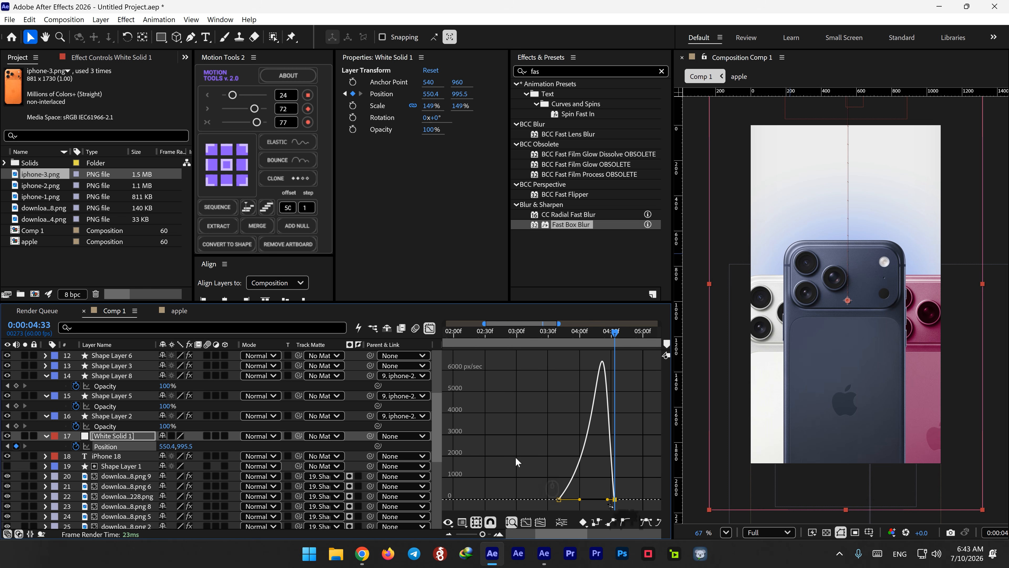
pyautogui.click(429, 328)
pyautogui.click(535, 342)
pyautogui.press('space')
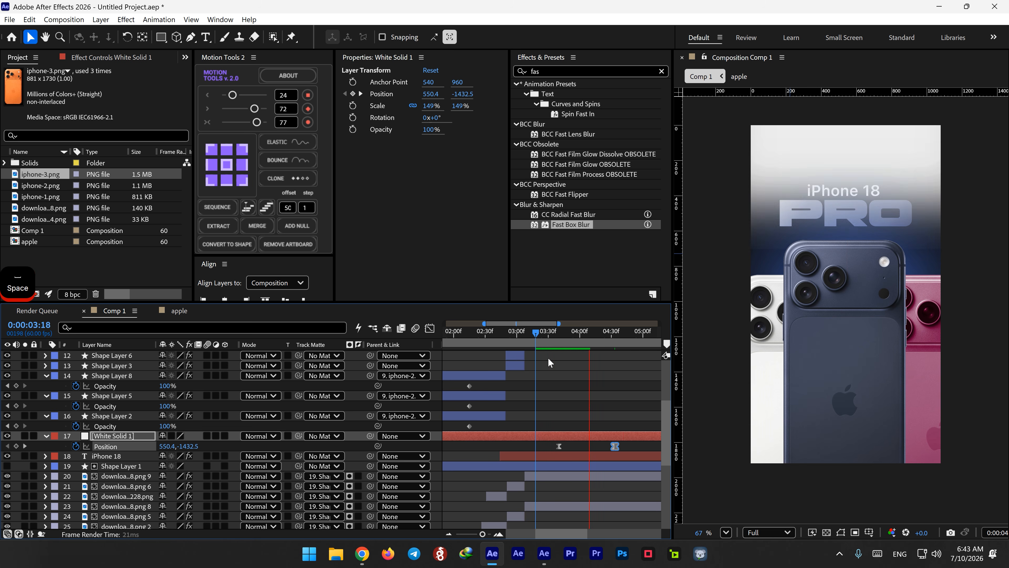
# Add Position keyframes at 0:00:03:40 to the three phone layers numbered 3 and Shape Layers 10 and 7, and go to 0:00:04:33.
pyautogui.moveTo(563, 339); pyautogui.dragTo(559, 339)
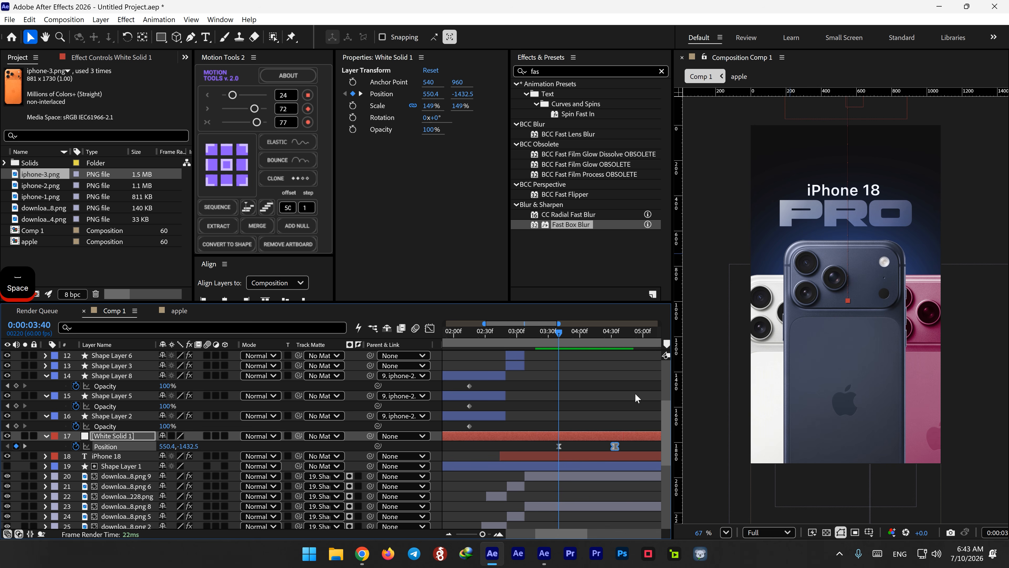
pyautogui.scroll(4, 588, 422)
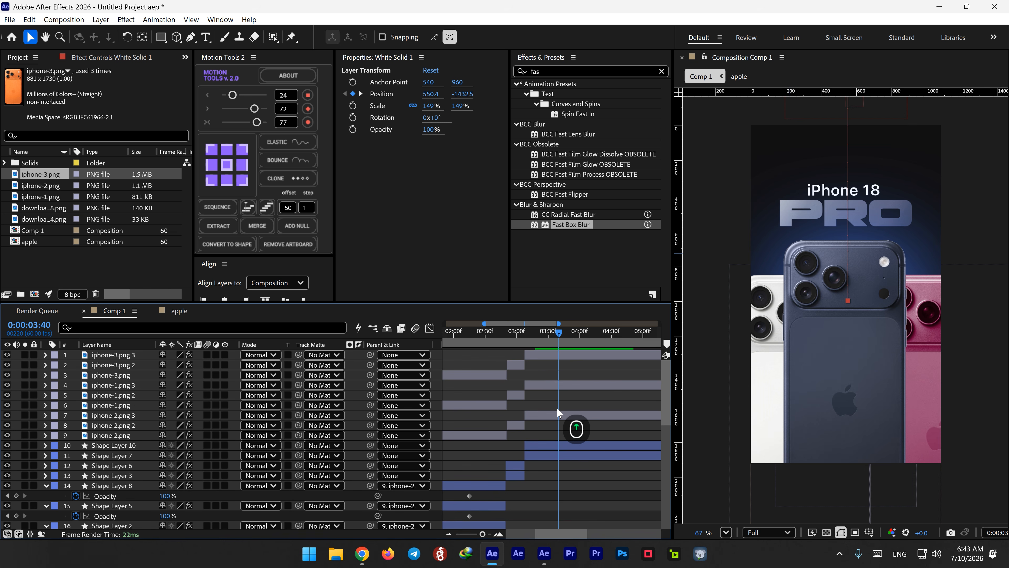
pyautogui.keyDown('ctrl'); pyautogui.click(557, 355); pyautogui.keyUp('ctrl')
pyautogui.keyDown('ctrl'); pyautogui.click(556, 385); pyautogui.keyUp('ctrl')
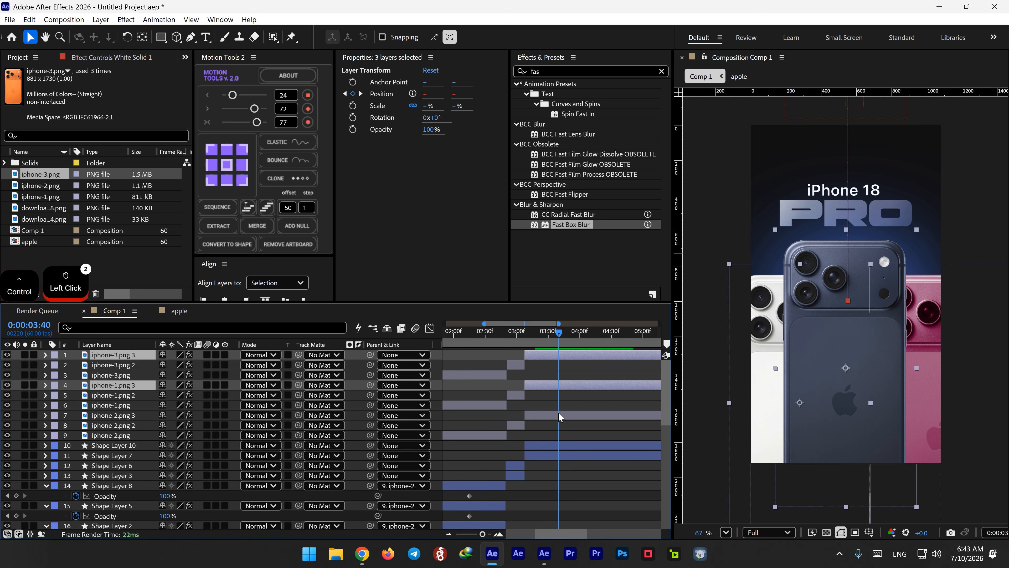
pyautogui.keyDown('ctrl'); pyautogui.click(558, 415); pyautogui.keyUp('ctrl')
pyautogui.keyDown('ctrl'); pyautogui.click(560, 447); pyautogui.keyUp('ctrl')
pyautogui.keyDown('ctrl'); pyautogui.click(561, 456); pyautogui.keyUp('ctrl')
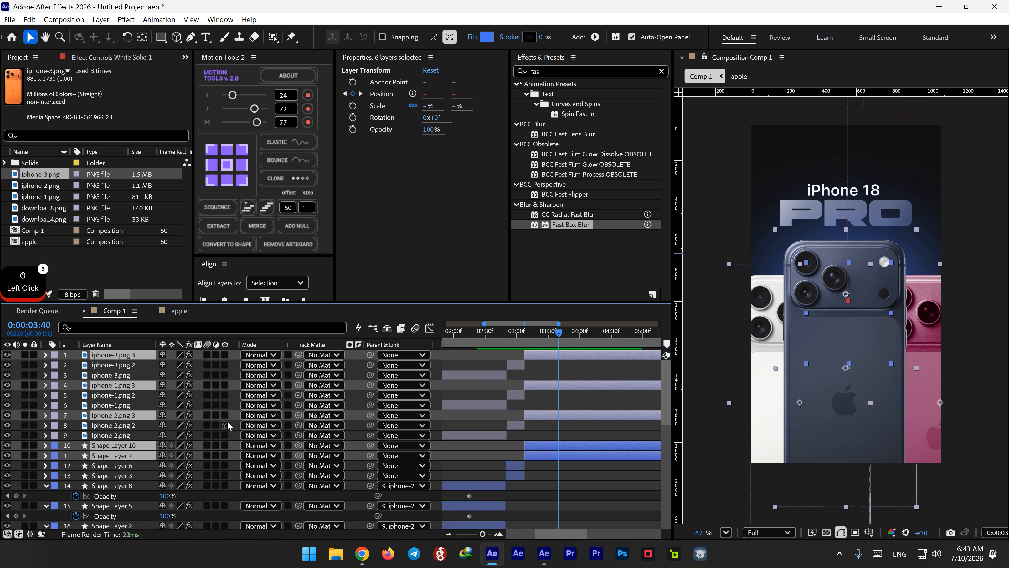
pyautogui.press('p')
pyautogui.press('p')
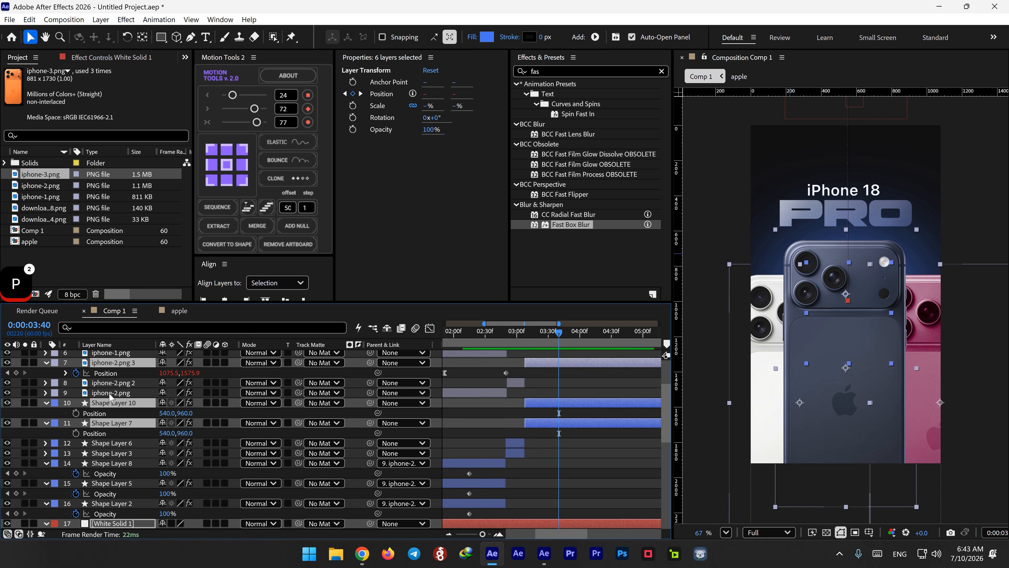
pyautogui.click(16, 372)
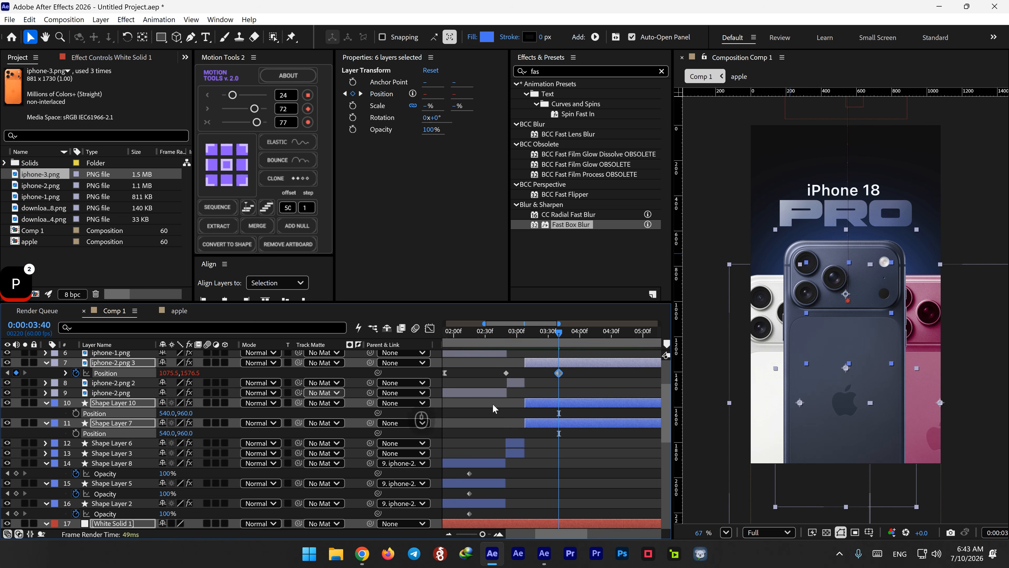
pyautogui.click(75, 412)
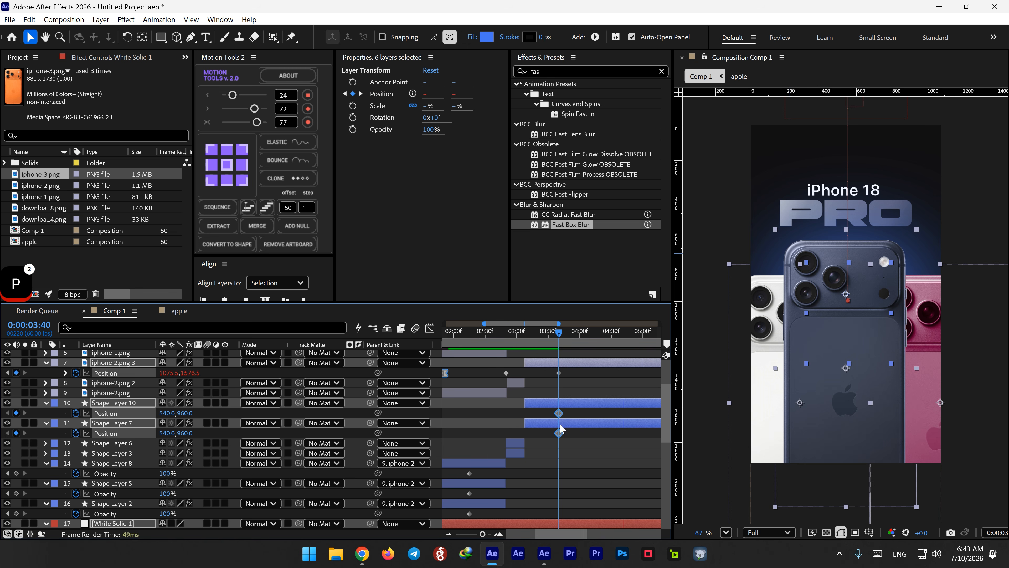
pyautogui.scroll(-3, 619, 406)
pyautogui.keyDown('shift'); pyautogui.click(614, 342); pyautogui.keyUp('shift')
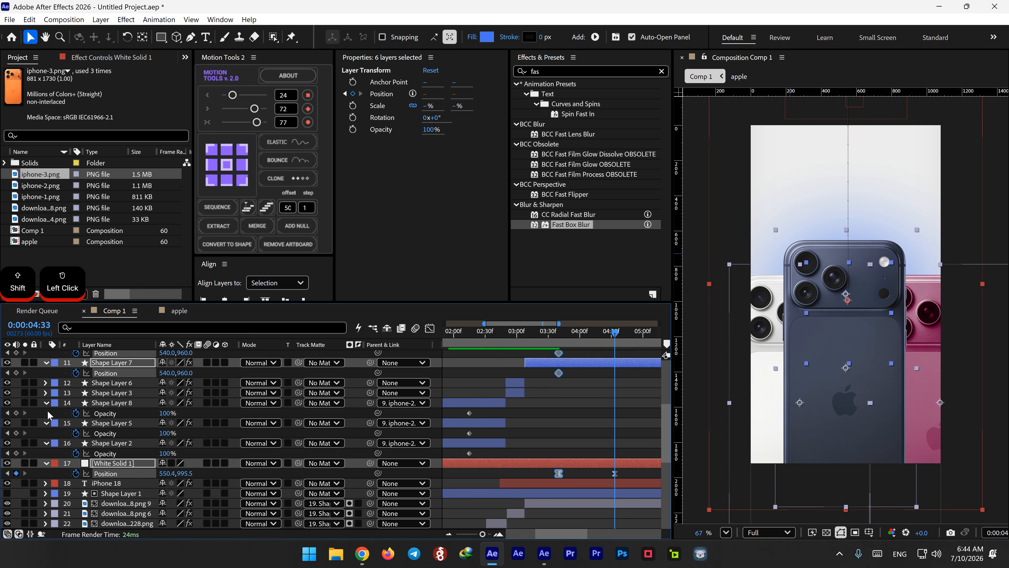
pyautogui.scroll(1, 82, 398)
pyautogui.moveTo(182, 384); pyautogui.dragTo(775, 476)
pyautogui.hotkey('ctrl', 'z')
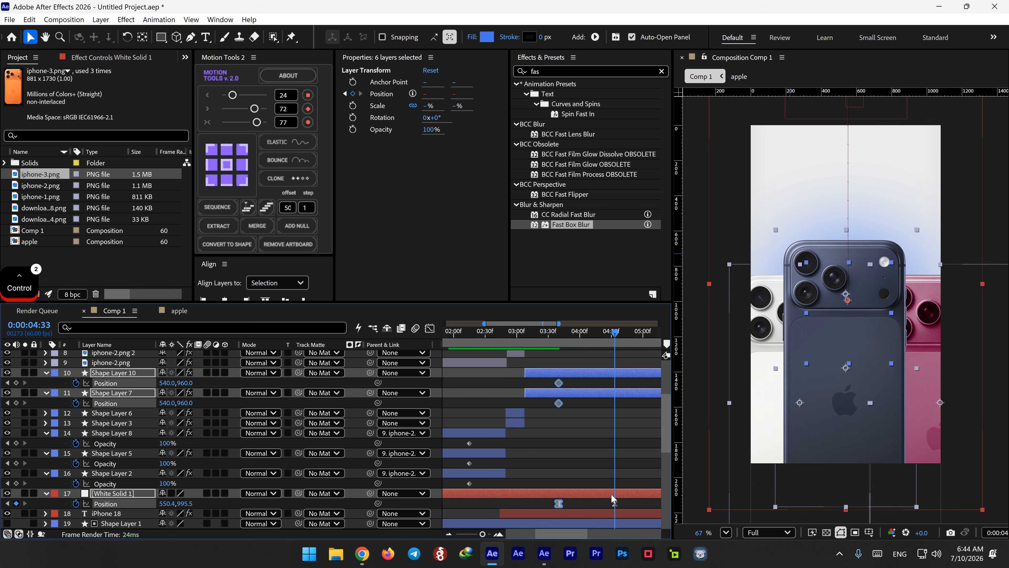
# Move only the three phone layers numbered 3 and Shape Layers 10 and 7 down out of frame, with iphone-3.png 3 at Y 2771.3.
pyautogui.click(598, 393)
pyautogui.scroll(3, 598, 395)
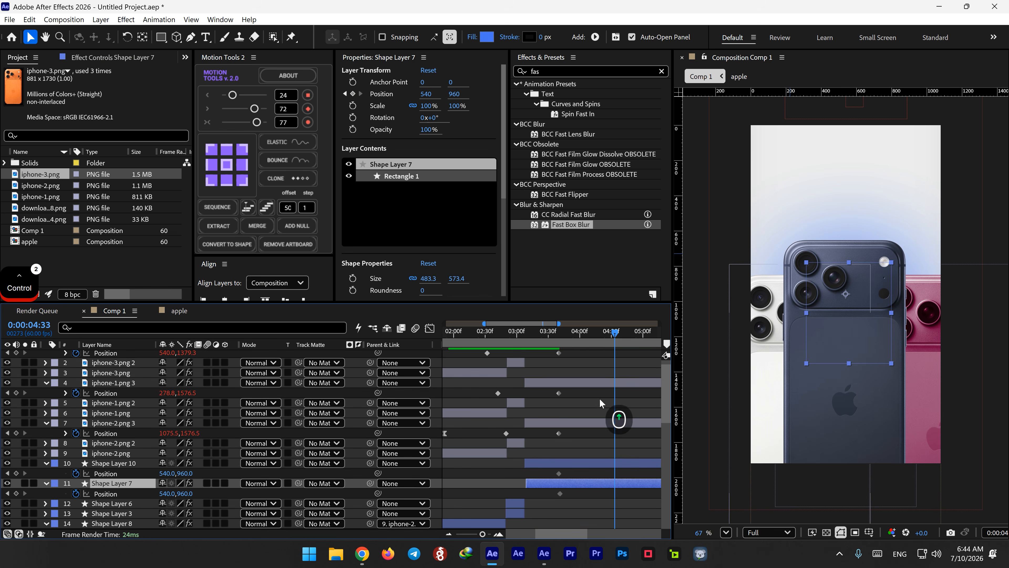
pyautogui.hotkey('ctrl', 'z')
pyautogui.keyDown('ctrl'); pyautogui.click(598, 463); pyautogui.keyUp('ctrl')
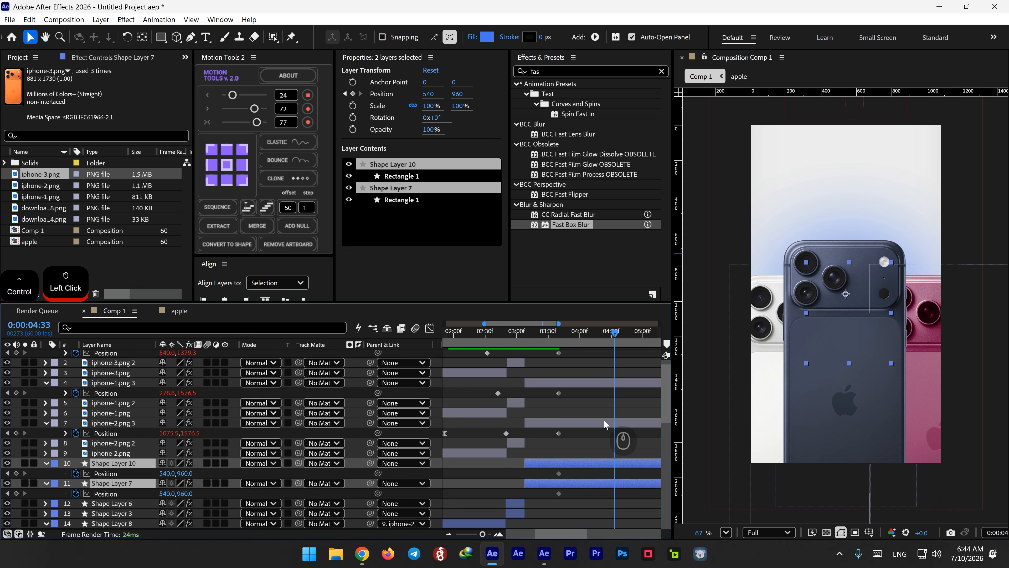
pyautogui.keyDown('ctrl'); pyautogui.click(604, 422); pyautogui.keyUp('ctrl')
pyautogui.keyDown('ctrl'); pyautogui.click(604, 386); pyautogui.keyUp('ctrl')
pyautogui.scroll(1, 606, 370)
pyautogui.keyDown('ctrl'); pyautogui.click(606, 356); pyautogui.keyUp('ctrl')
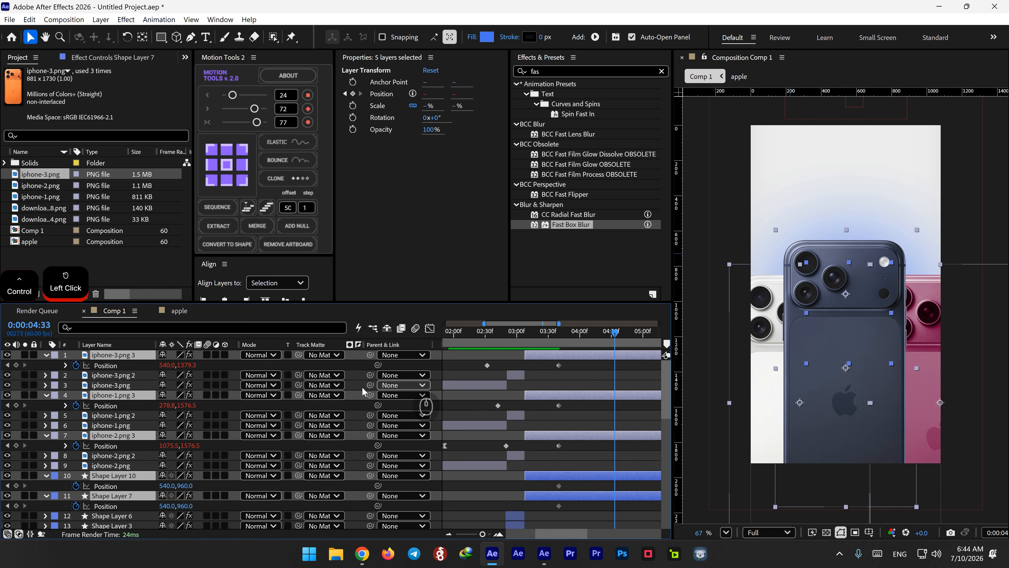
pyautogui.moveTo(189, 365); pyautogui.dragTo(890, 477)
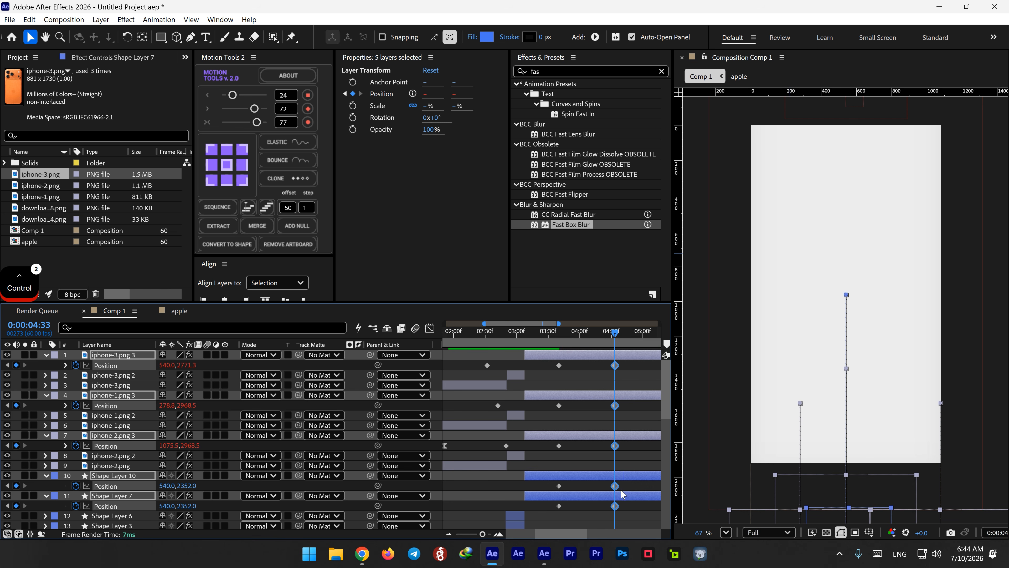
# Apply Easy Ease to the phone and glow layers' exit Position keyframes and shape their speed curves to peak near the end.
pyautogui.moveTo(621, 489); pyautogui.dragTo(557, 369)
pyautogui.rightClick(558, 366)
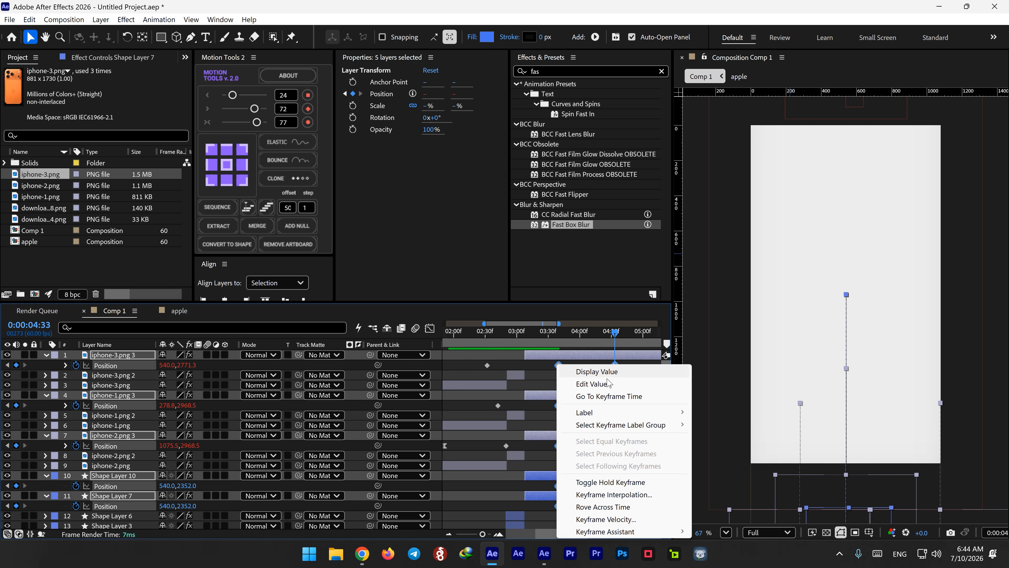
pyautogui.moveTo(630, 536)
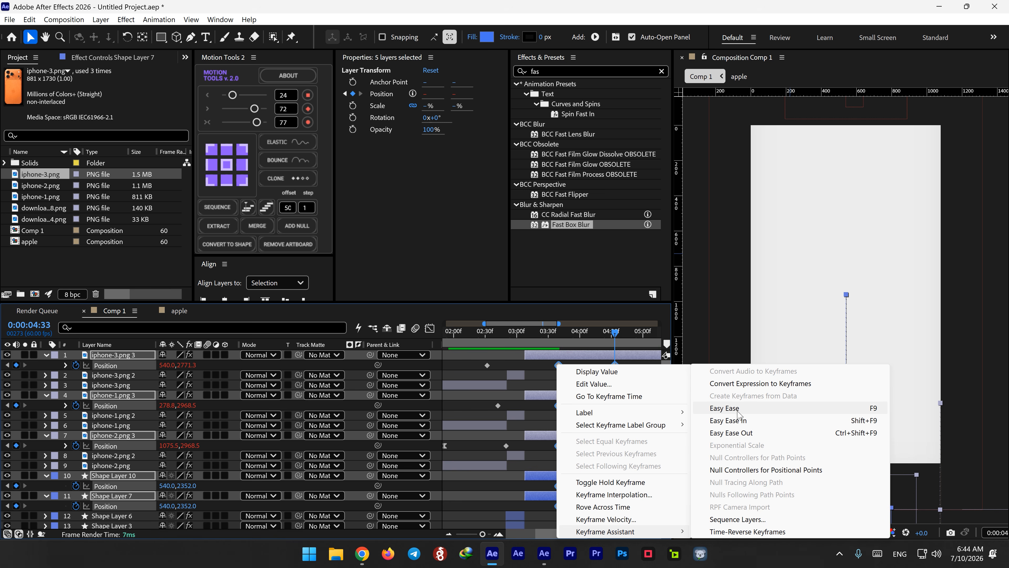
pyautogui.click(754, 409)
pyautogui.click(429, 328)
pyautogui.moveTo(567, 491); pyautogui.dragTo(608, 498)
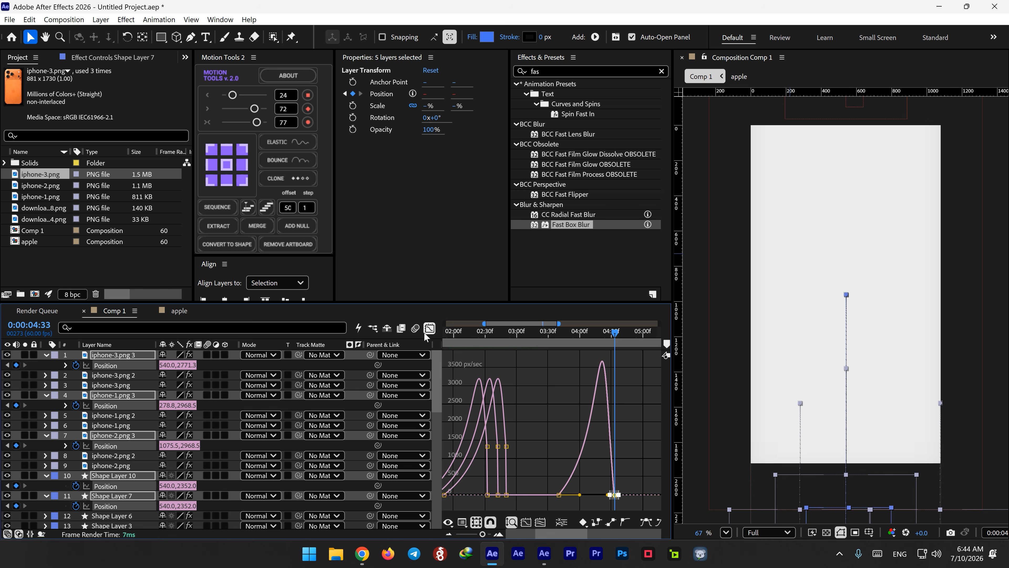
pyautogui.click(428, 328)
# Stagger the phones' exit by shifting iphone-1.png 3 slightly later than iphone-2.png 3, and iphone-3.png 3 later still.
pyautogui.click(594, 413)
pyautogui.click(554, 332)
pyautogui.moveTo(552, 330); pyautogui.dragTo(545, 332)
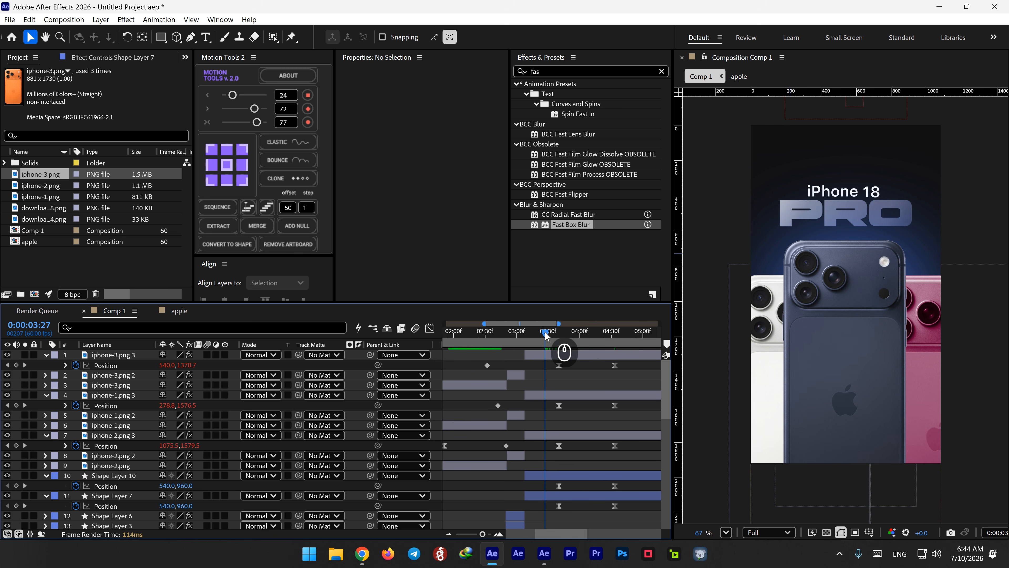
pyautogui.moveTo(569, 438); pyautogui.dragTo(577, 437)
pyautogui.hotkey('ctrl', 'z')
pyautogui.hotkey('ctrl', 'z')
pyautogui.hotkey('ctrl', 'z')
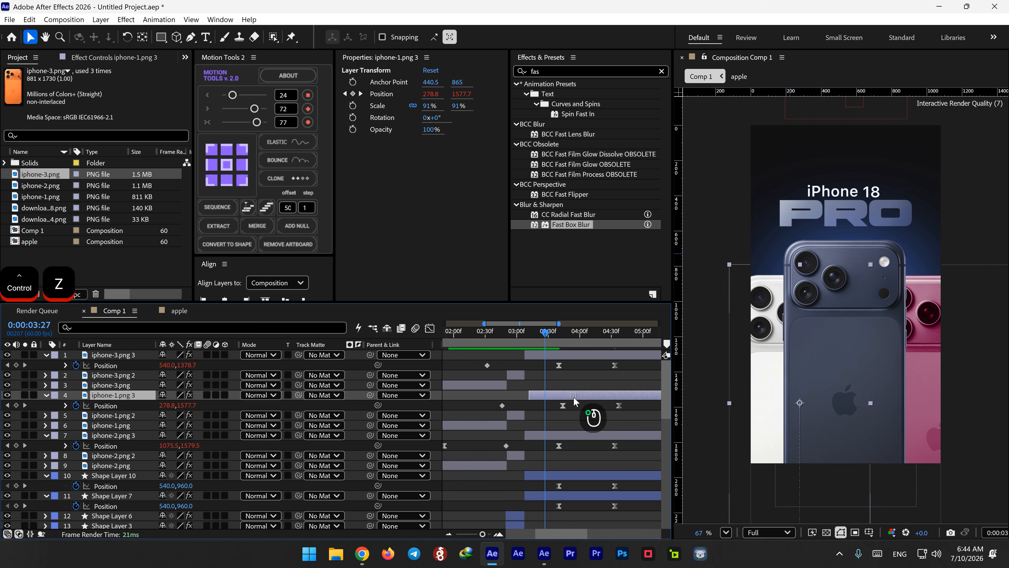
# Preview the staggered phone exit, and play the whole composition from the beginning.
pyautogui.press('space')
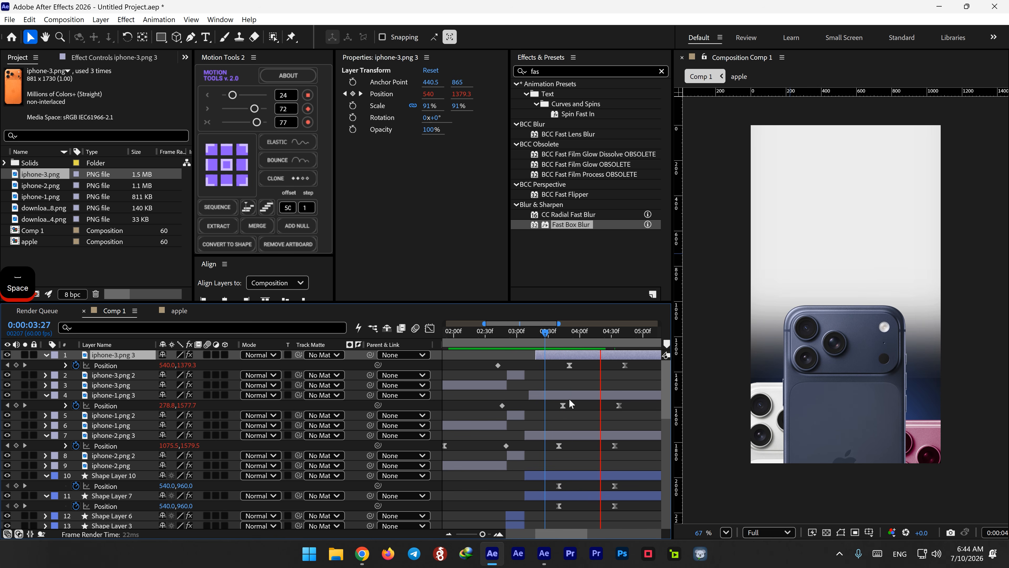
pyautogui.moveTo(555, 345); pyautogui.dragTo(415, 354)
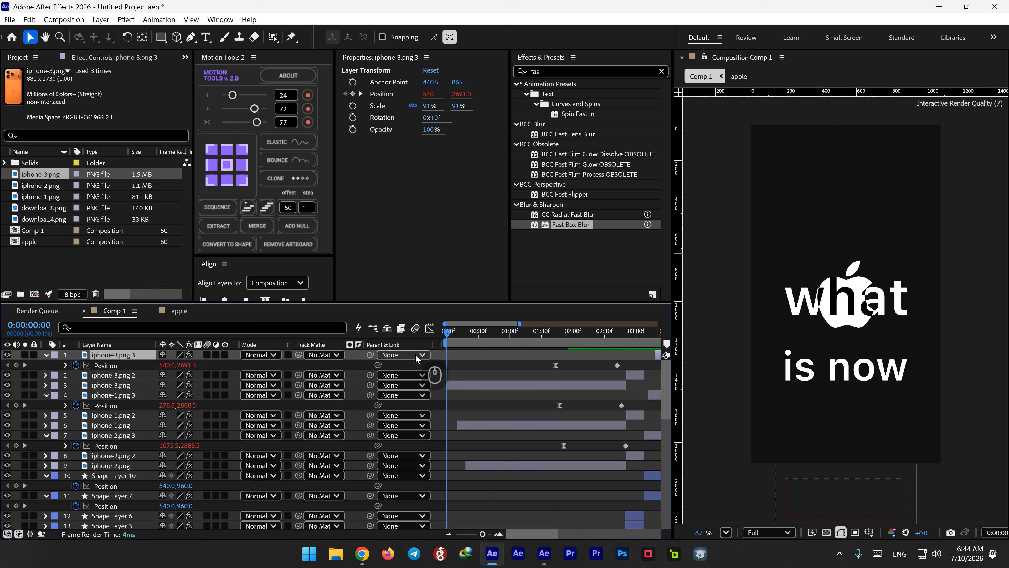
pyautogui.scroll(-3, 483, 409)
pyautogui.press('space')
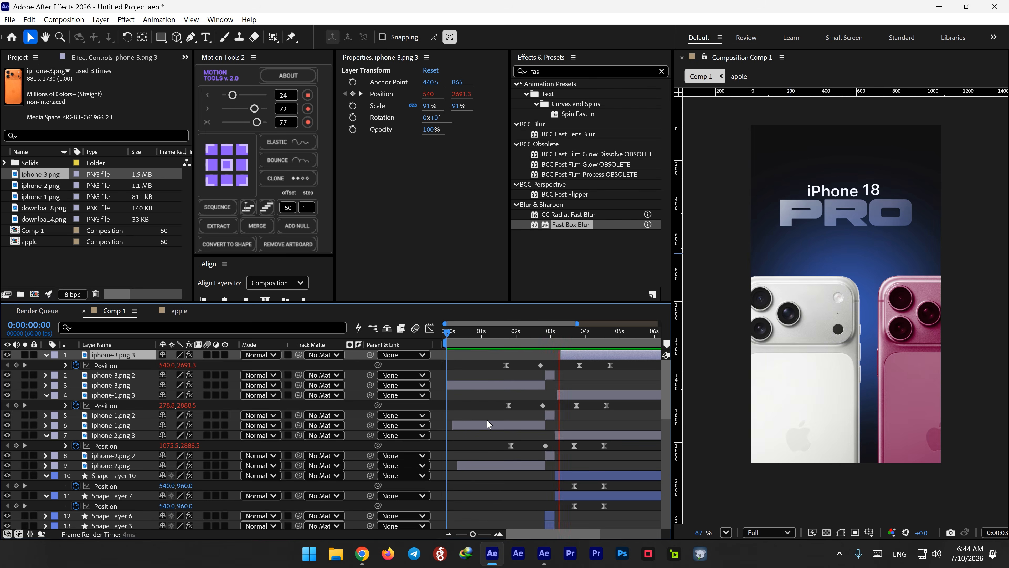
# Extend the starts of iphone-1.png 3 and iphone-3.png 3 back to line up with the start of iphone-2.png 3.
pyautogui.keyDown('alt'); pyautogui.scroll(3, 491, 420); pyautogui.keyUp('alt')
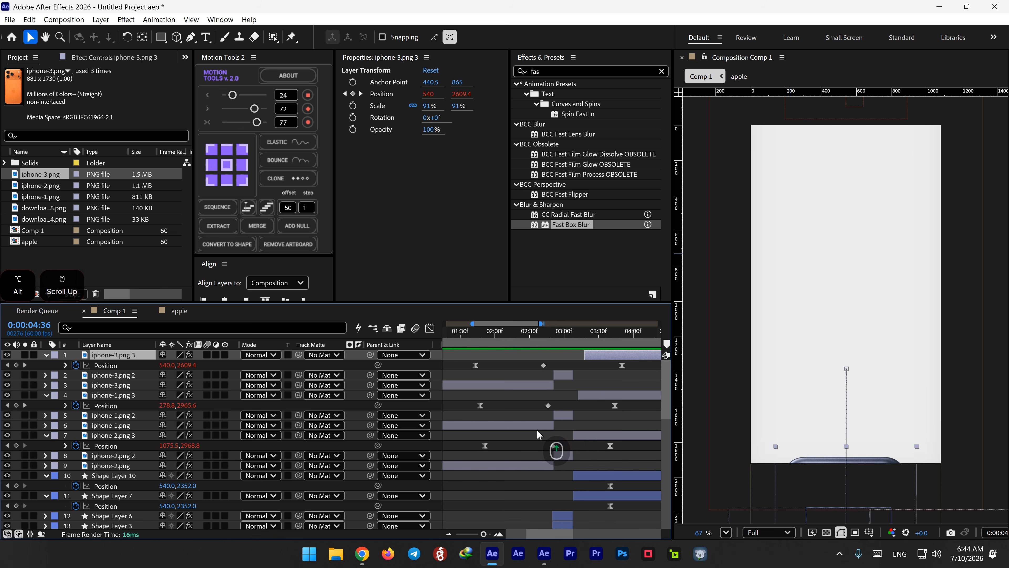
pyautogui.moveTo(577, 423); pyautogui.dragTo(563, 421)
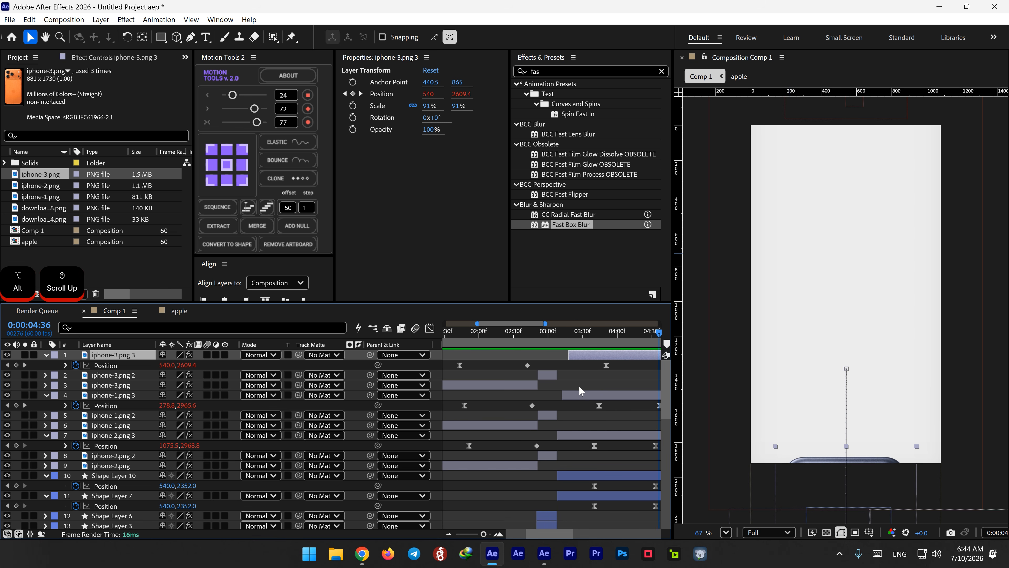
pyautogui.click(561, 395)
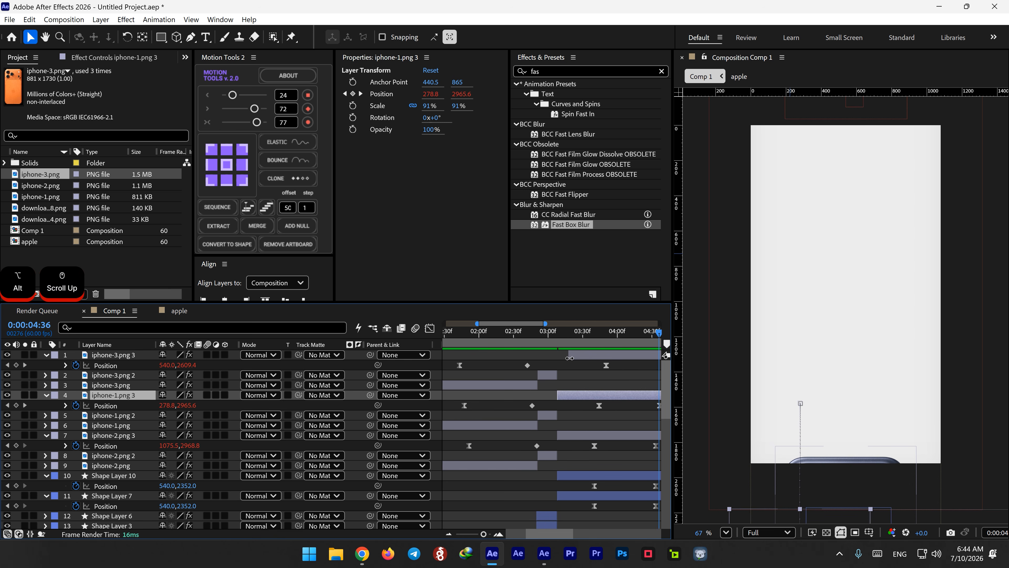
pyautogui.moveTo(569, 358); pyautogui.dragTo(565, 357)
pyautogui.keyDown('alt'); pyautogui.scroll(-3, 564, 410); pyautogui.keyUp('alt')
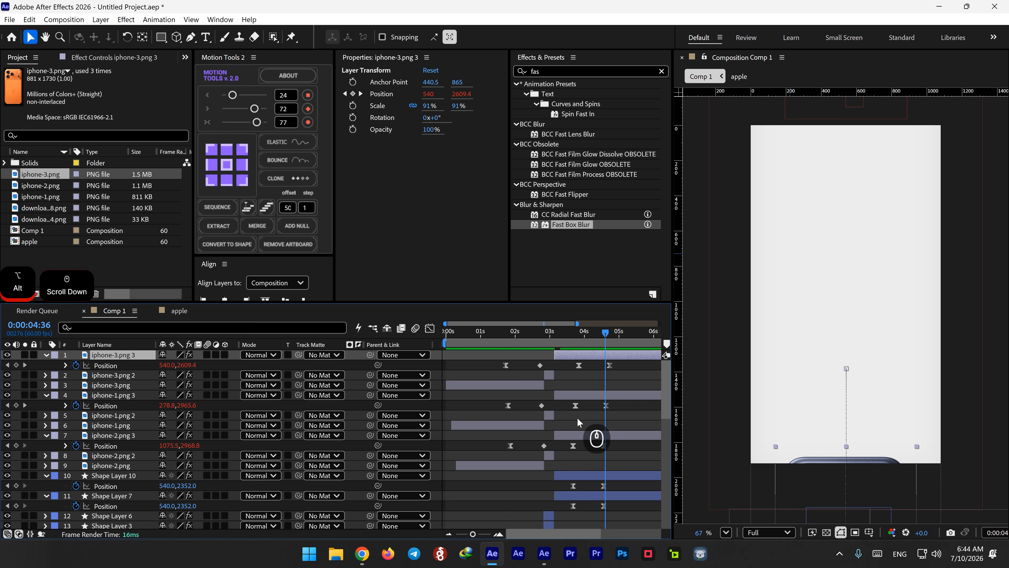
# Preview the transition into the staggered phone exit from just before the third set of phone layers begins.
pyautogui.click(523, 338)
pyautogui.press('space')
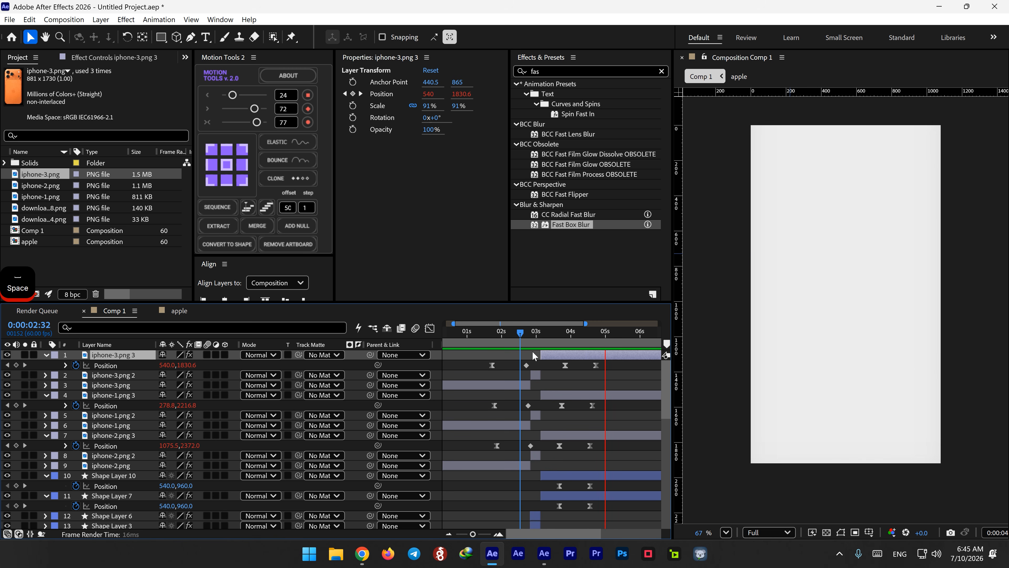
pyautogui.press('space')
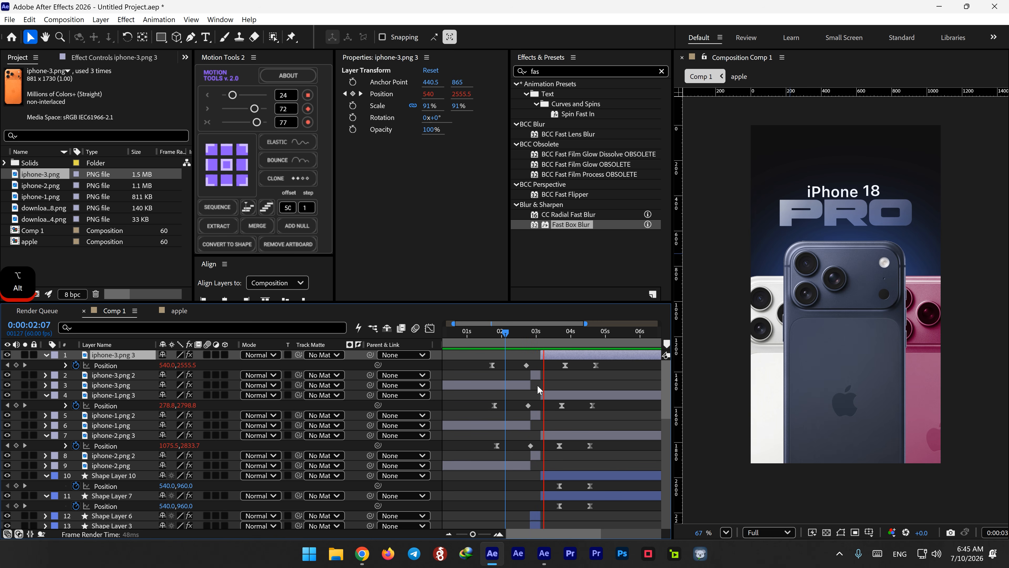
pyautogui.press('space')
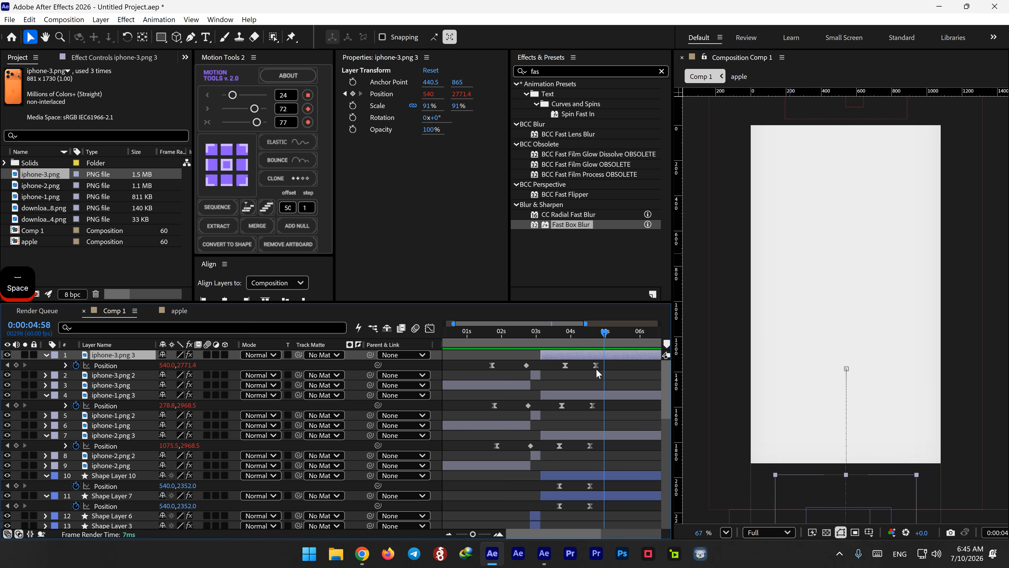
# Shift the exit Position keyframes of the three phone layers numbered 3 and Shape Layers 10 and 7 earlier, and replay the composition.
pyautogui.moveTo(605, 361); pyautogui.dragTo(551, 506)
pyautogui.moveTo(543, 337); pyautogui.dragTo(540, 337)
pyautogui.press('space')
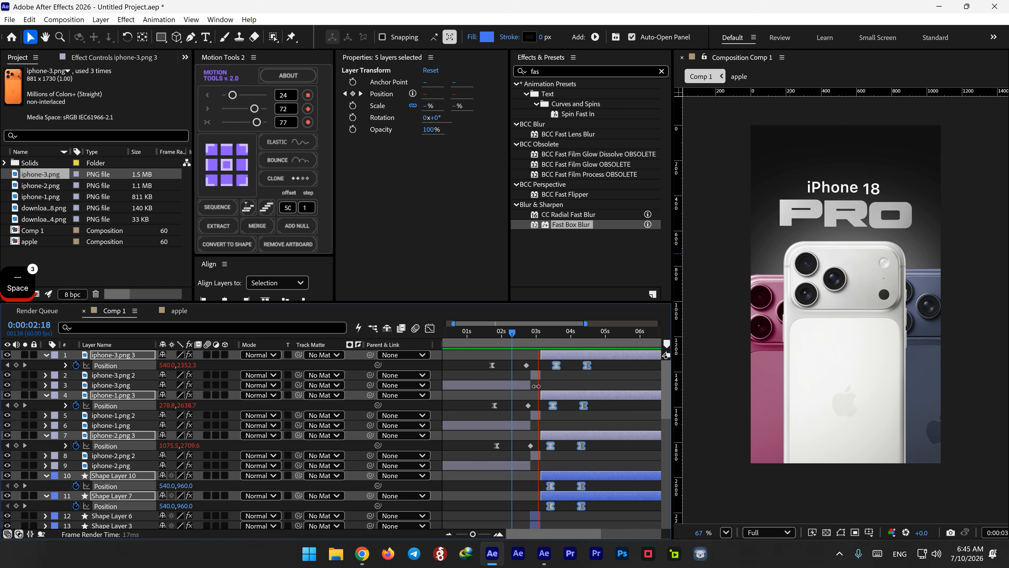
pyautogui.press('space')
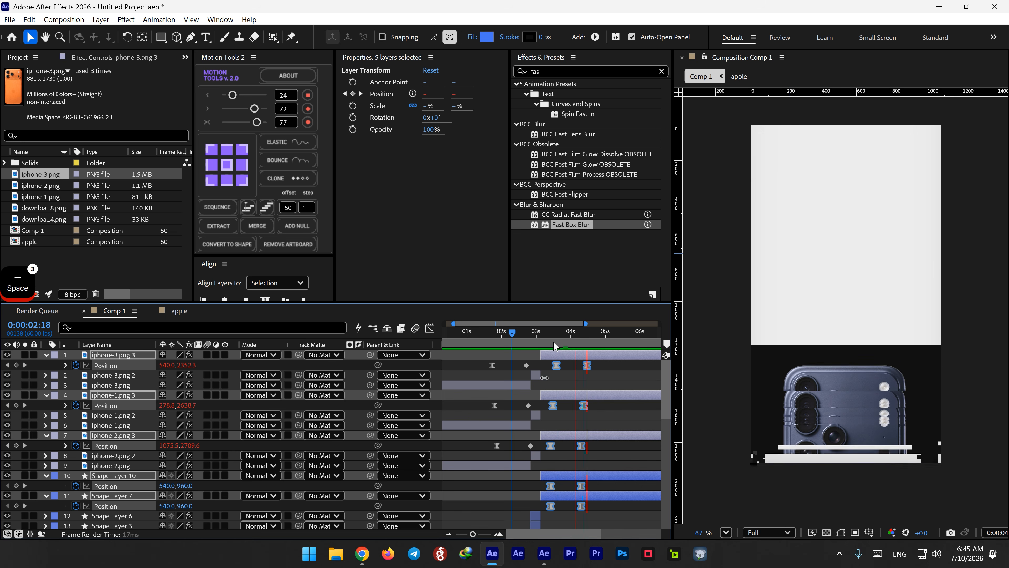
pyautogui.moveTo(551, 336); pyautogui.dragTo(430, 351)
pyautogui.press('space')
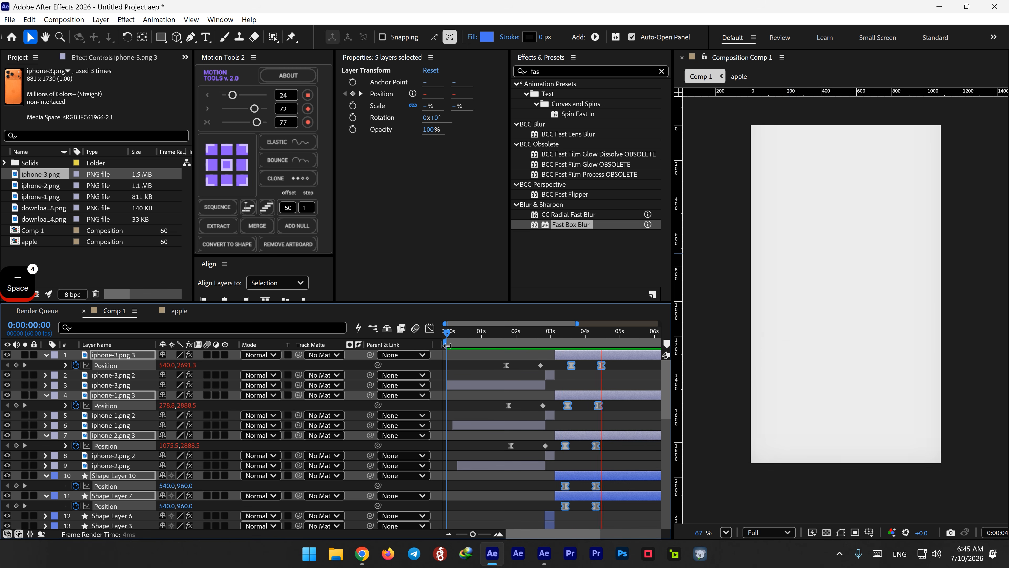
# Move the selected phone and glow exit keyframes slightly earlier again and preview the exit.
pyautogui.press('space')
pyautogui.moveTo(572, 366); pyautogui.dragTo(545, 338)
pyautogui.press('space')
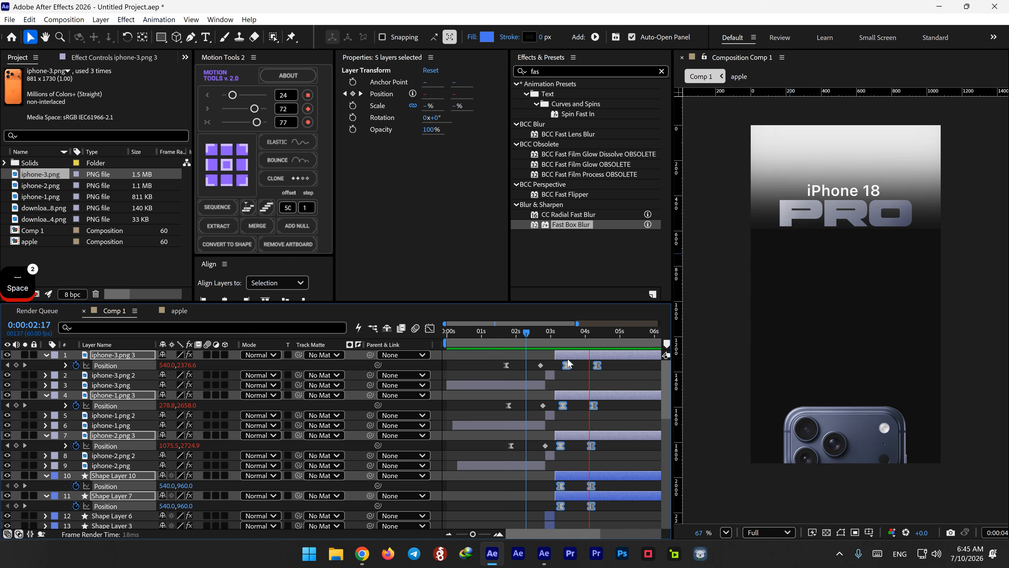
pyautogui.moveTo(547, 337); pyautogui.dragTo(536, 338)
pyautogui.press('space')
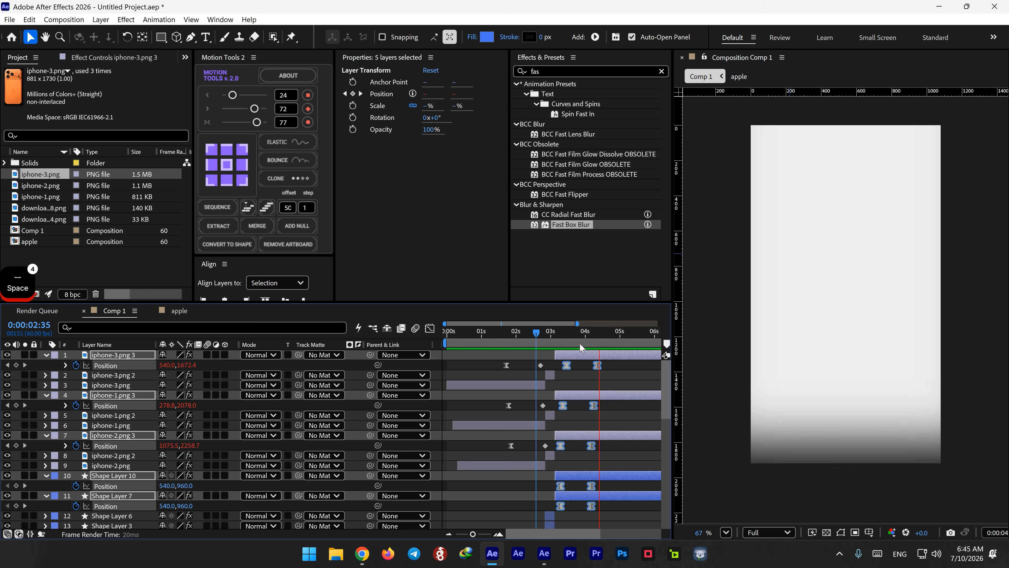
pyautogui.press('space')
# Move White Solid 1's Position keyframes earlier to line up with the Shape Layer exit keyframes, and preview the wipe.
pyautogui.scroll(-2, 587, 475)
pyautogui.scroll(-3, 588, 471)
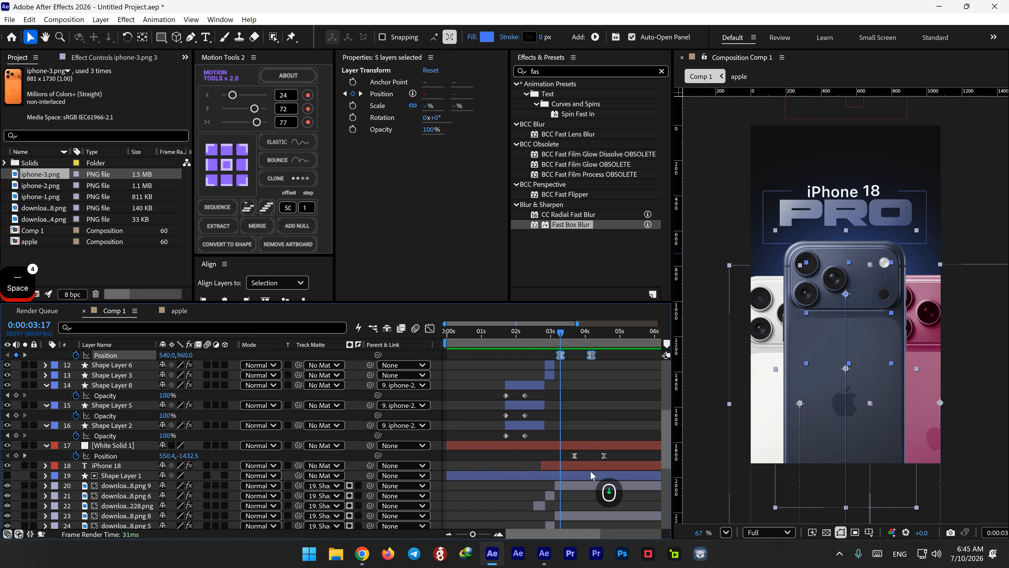
pyautogui.moveTo(611, 451); pyautogui.dragTo(571, 459)
pyautogui.press('space')
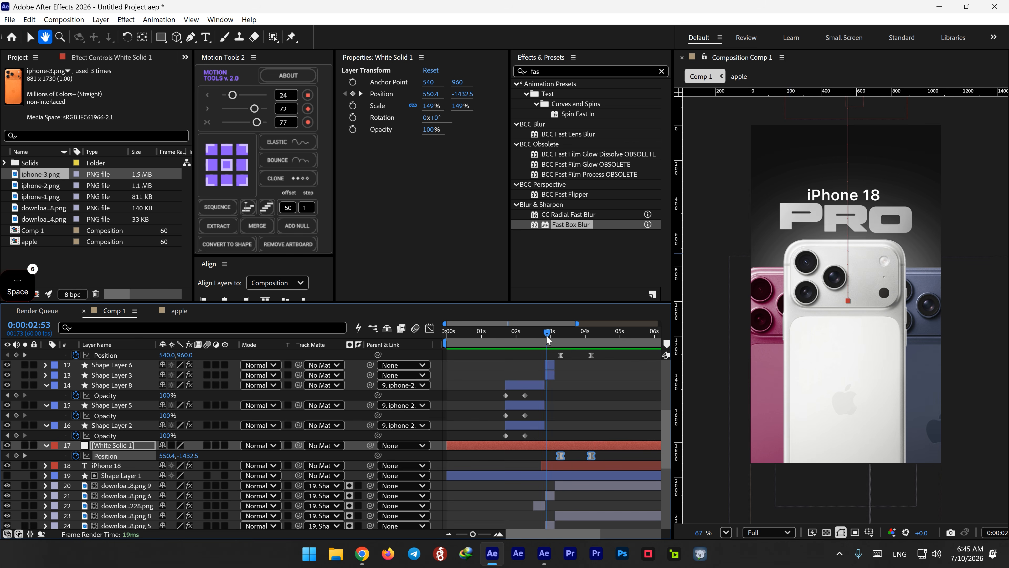
pyautogui.press('space')
pyautogui.press('space')
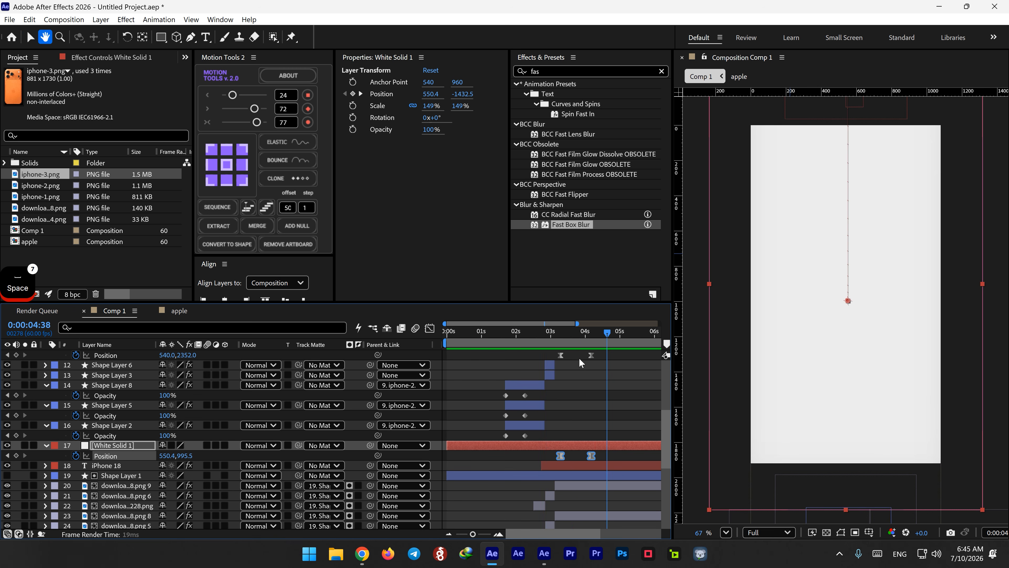
pyautogui.moveTo(563, 338); pyautogui.dragTo(590, 338)
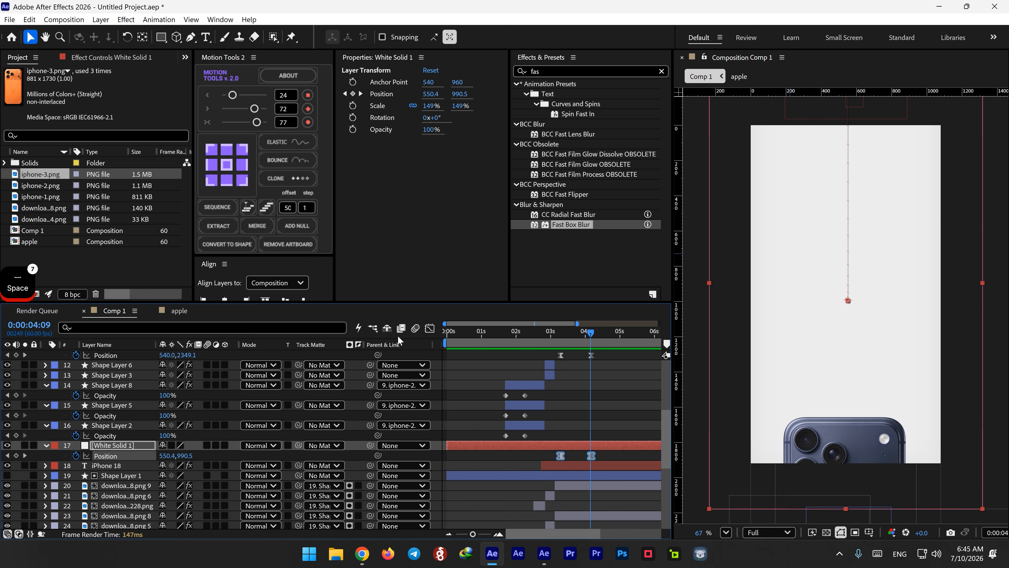
# Import sad.png and the two iOS icon download PNGs, and add all three at the top of Comp 1's layer stack.
pyautogui.moveTo(167, 303); pyautogui.dragTo(168, 355)
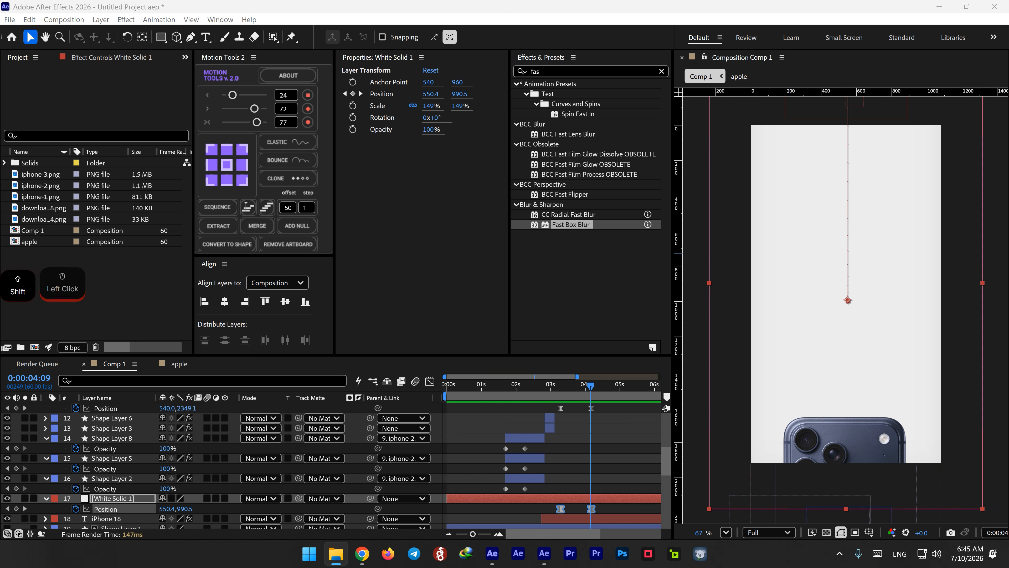
pyautogui.moveTo(119, 307); pyautogui.dragTo(56, 238)
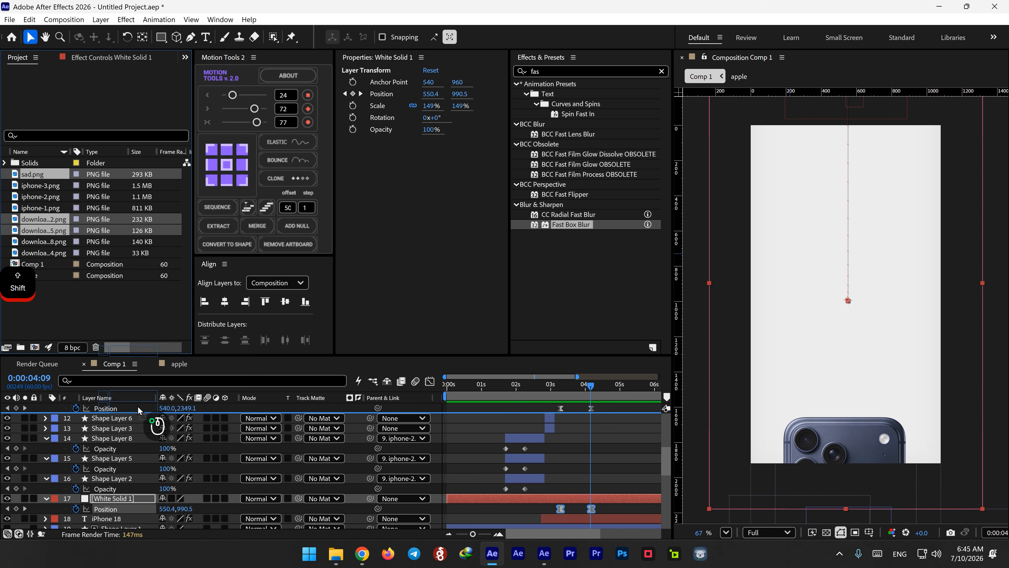
pyautogui.scroll(8, 139, 418)
pyautogui.hotkey('ctrl', '/')
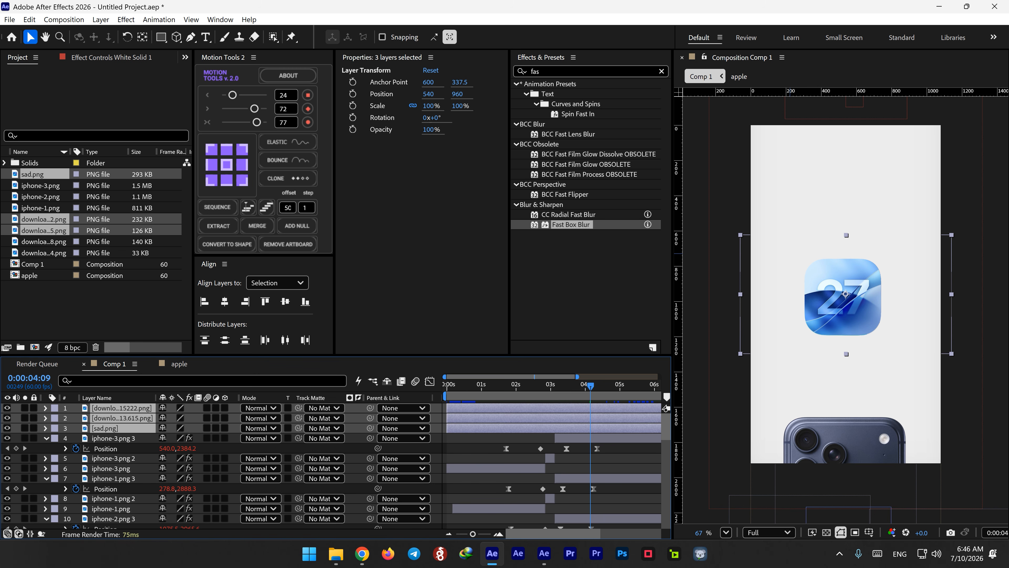
# Show the layers' source names and scale the three new icon layers together to 106%.
pyautogui.hotkey('alt', 'Tab')
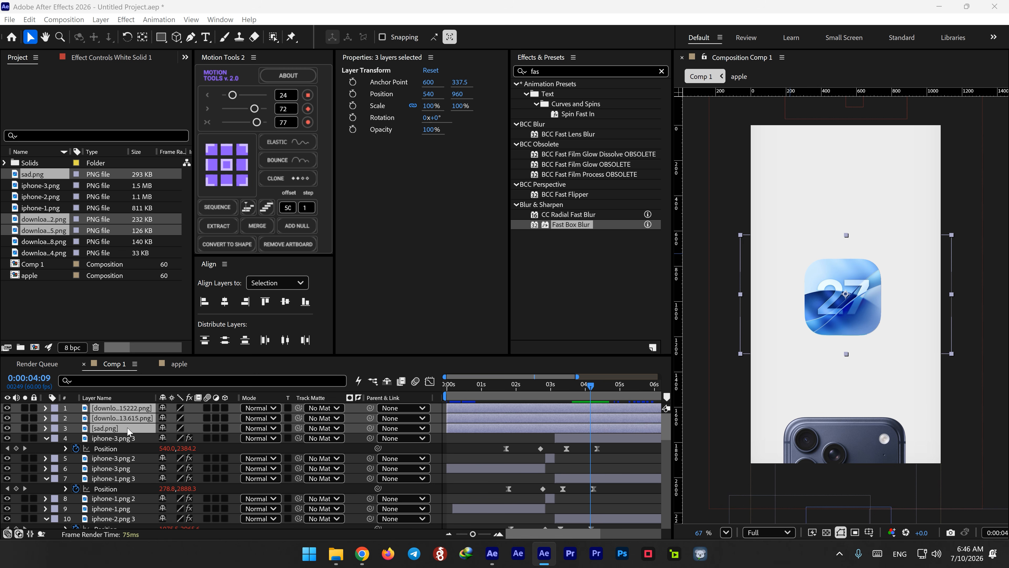
pyautogui.click(116, 439)
pyautogui.click(114, 431)
pyautogui.click(117, 418)
pyautogui.click(125, 398)
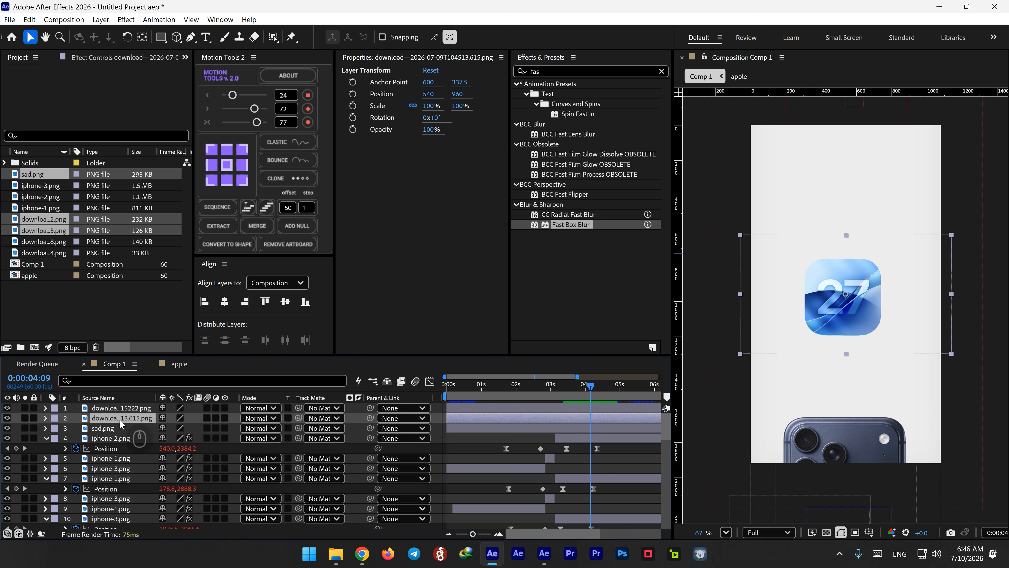
pyautogui.keyDown('shift'); pyautogui.click(121, 428); pyautogui.keyUp('shift')
pyautogui.keyDown('shift'); pyautogui.click(135, 408); pyautogui.keyUp('shift')
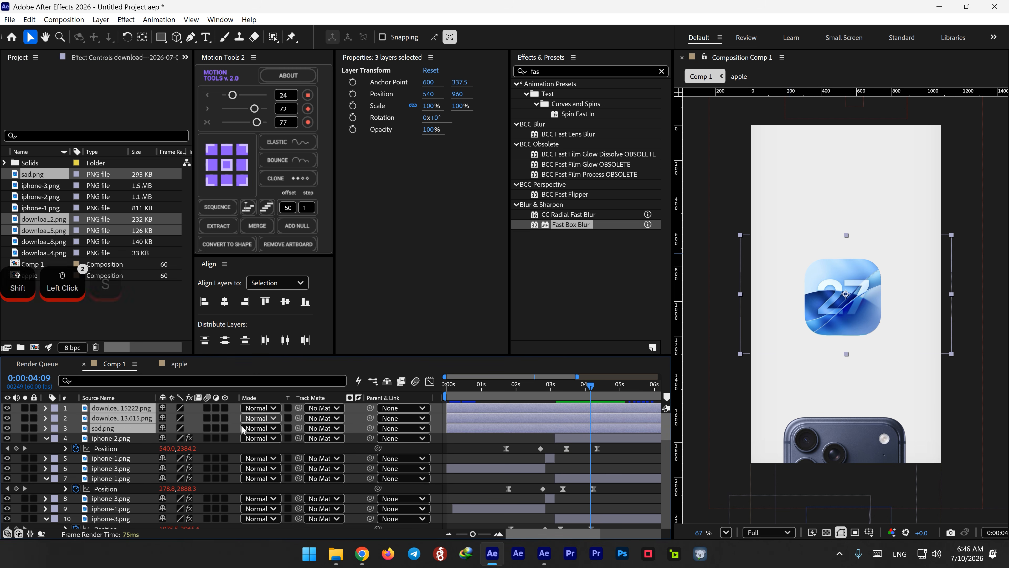
pyautogui.press('s')
pyautogui.moveTo(194, 418); pyautogui.dragTo(199, 419)
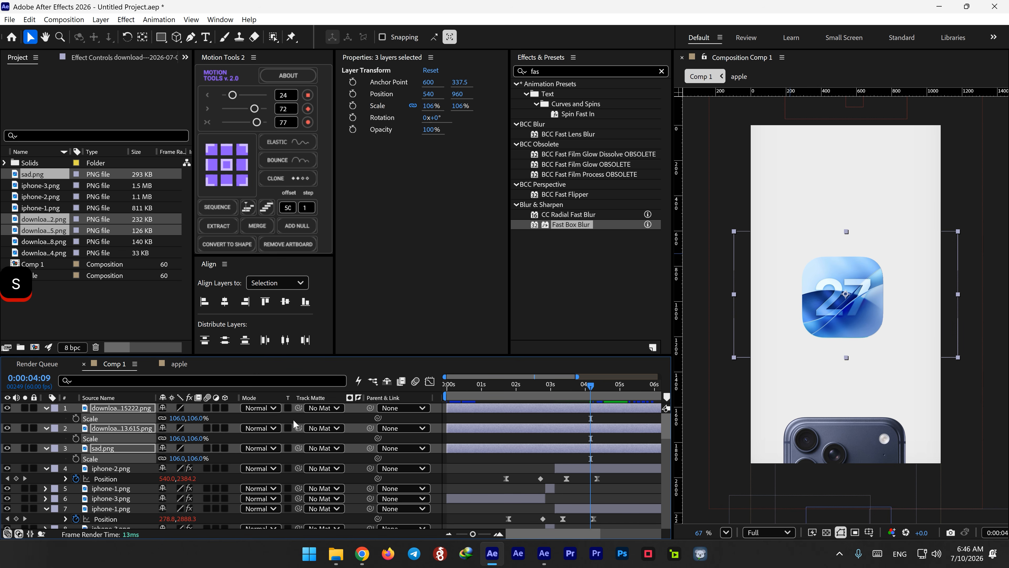
pyautogui.click(260, 414)
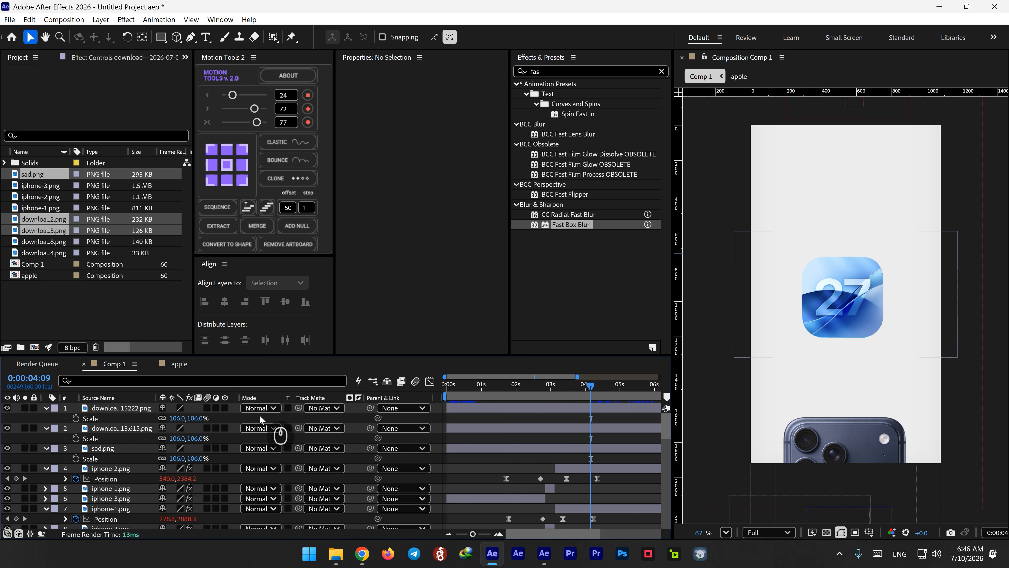
# Bring sad.png to the top of the layer stack and shift the 26 icon left to about X 310.
pyautogui.click(110, 406)
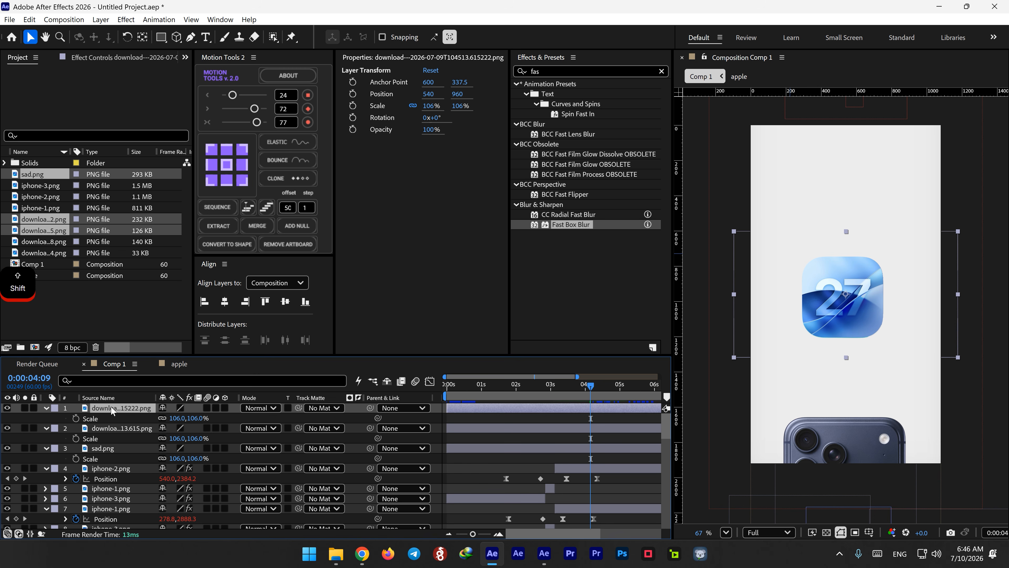
pyautogui.moveTo(102, 448); pyautogui.dragTo(111, 412)
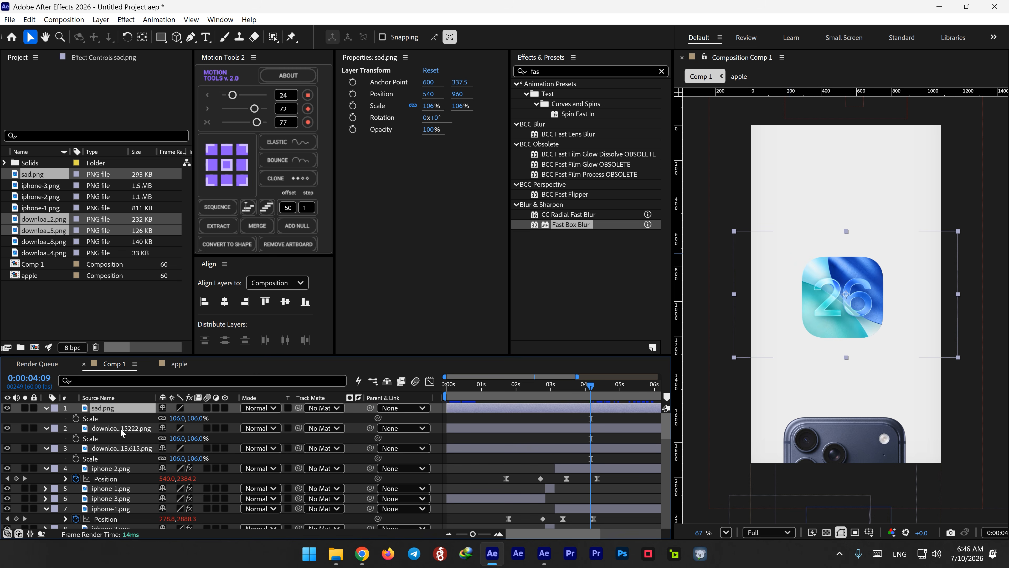
pyautogui.hotkey('shift', 'Left')
pyautogui.hotkey('shift', 'Left')
pyautogui.hotkey('shift', 'Left')
pyautogui.hotkey('shift', 'Left')
pyautogui.hotkey('shift', 'Left')
pyautogui.hotkey('shift', 'Left')
pyautogui.hotkey('shift', 'Left')
pyautogui.hotkey('shift', 'Left')
pyautogui.hotkey('shift', 'Left')
pyautogui.hotkey('shift', 'Left')
pyautogui.hotkey('shift', 'Left')
pyautogui.hotkey('shift', 'Left')
pyautogui.hotkey('shift', 'Left')
pyautogui.hotkey('shift', 'Left')
pyautogui.hotkey('shift', 'Left')
pyautogui.hotkey('shift', 'Left')
pyautogui.hotkey('shift', 'Left')
pyautogui.hotkey('shift', 'Left')
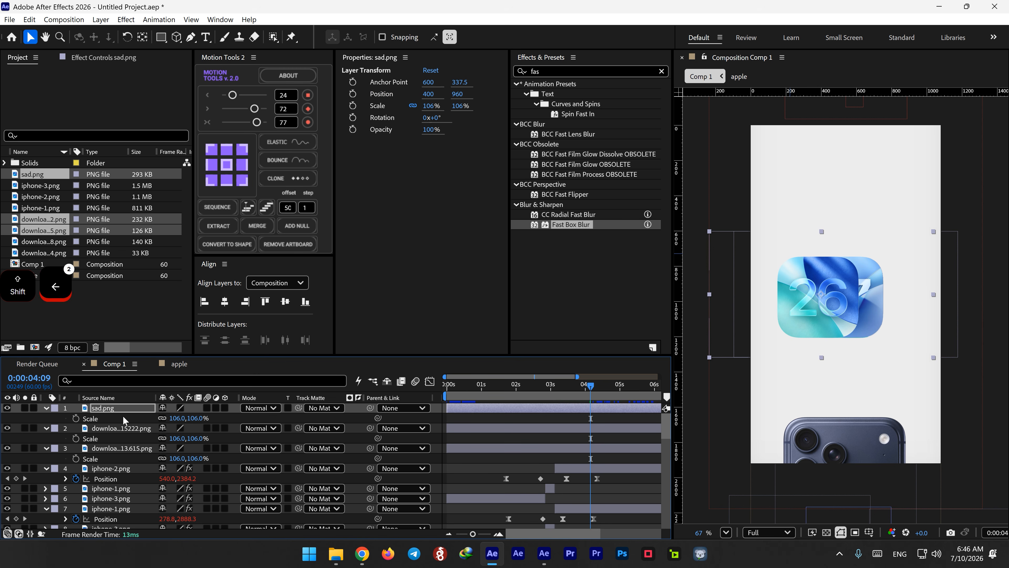
pyautogui.hotkey('shift', 'Left')
pyautogui.hotkey('shift', 'Left')
pyautogui.hotkey('shift', 'Left')
pyautogui.hotkey('shift', 'Left')
pyautogui.hotkey('shift', 'Left')
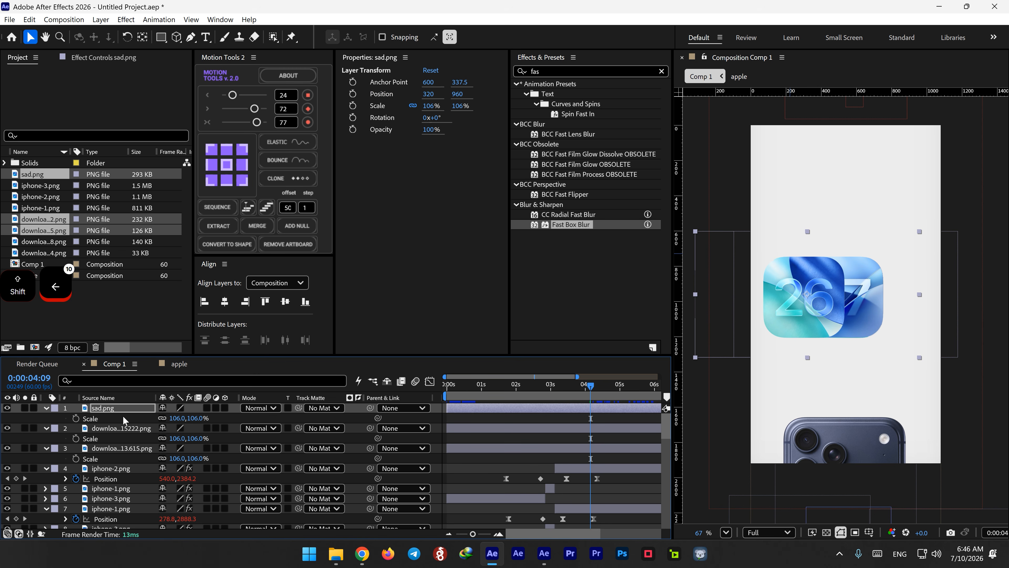
# Shift the 8 icon layer, whose name ends in 13.615.png, right to X 780.
pyautogui.click(119, 447)
pyautogui.hotkey('shift', 'Right')
pyautogui.hotkey('shift', 'Right')
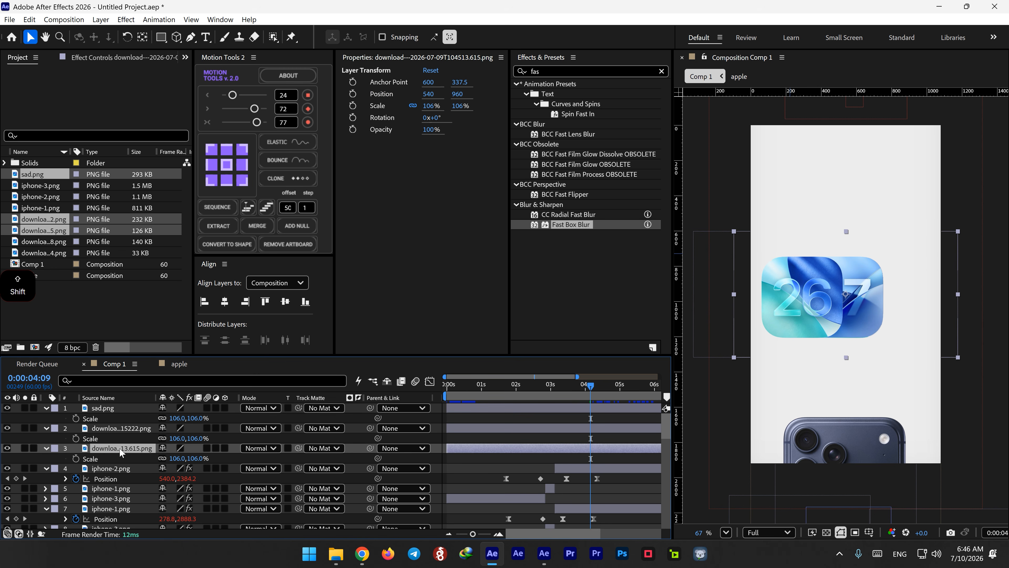
pyautogui.hotkey('shift', 'Right')
pyautogui.hotkey('shift', 'Right')
pyautogui.hotkey('shift', 'Right')
pyautogui.hotkey('shift', 'Right')
pyautogui.hotkey('shift', 'Right')
pyautogui.hotkey('shift', 'Right')
pyautogui.hotkey('shift', 'Right')
pyautogui.hotkey('shift', 'Right')
pyautogui.hotkey('shift', 'Right')
pyautogui.hotkey('shift', 'Right')
pyautogui.hotkey('shift', 'Right')
pyautogui.hotkey('shift', 'Right')
pyautogui.hotkey('shift', 'Right')
pyautogui.hotkey('shift', 'Right')
pyautogui.hotkey('shift', 'Right')
pyautogui.hotkey('shift', 'Right')
pyautogui.hotkey('shift', 'Right')
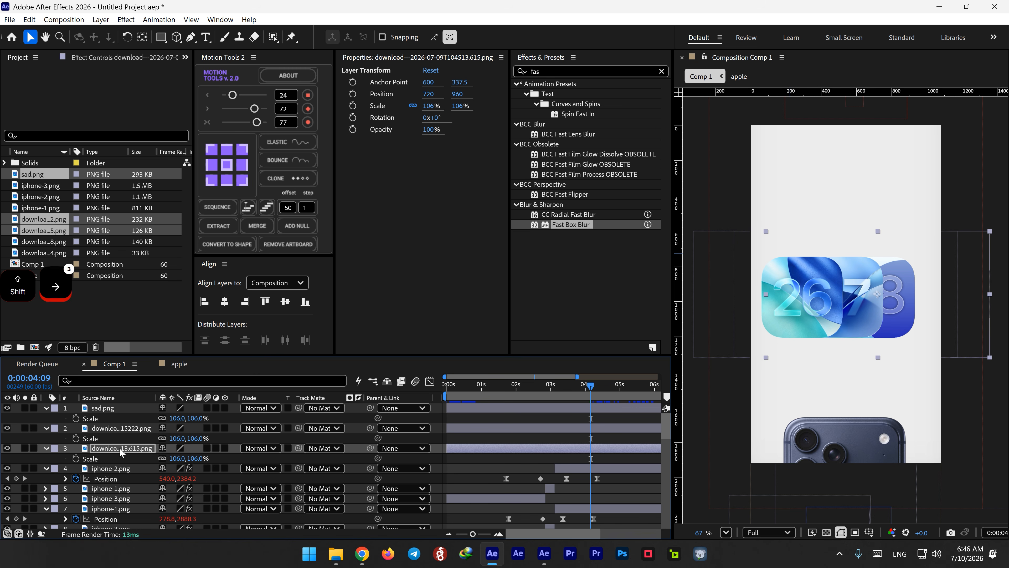
pyautogui.hotkey('shift', 'Right')
pyautogui.hotkey('shift', 'Right')
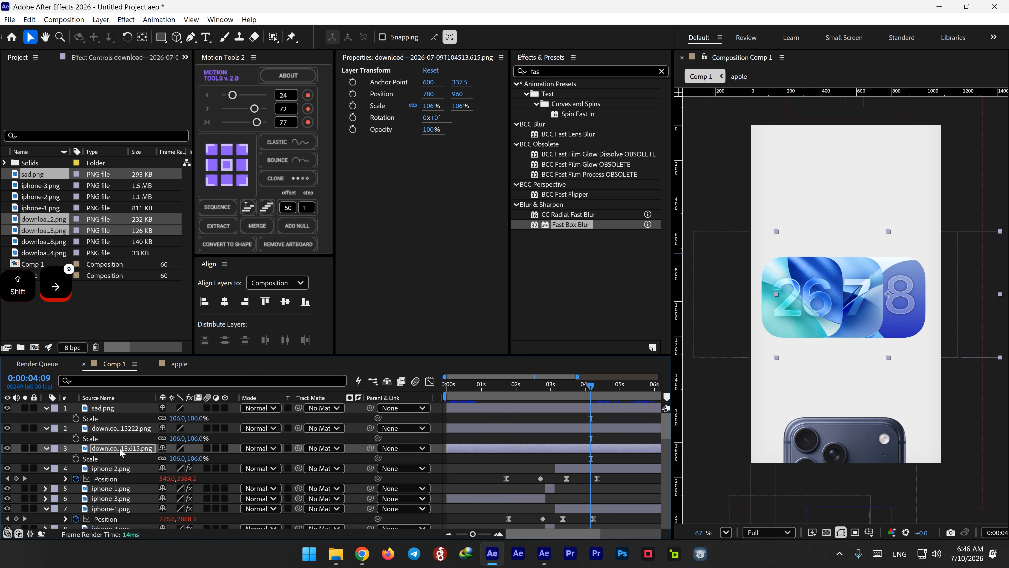
# Nudge all three icon layers slightly right to X 321, 551 and 791, and show their Position properties.
pyautogui.keyDown('shift'); pyautogui.click(128, 408); pyautogui.keyUp('shift')
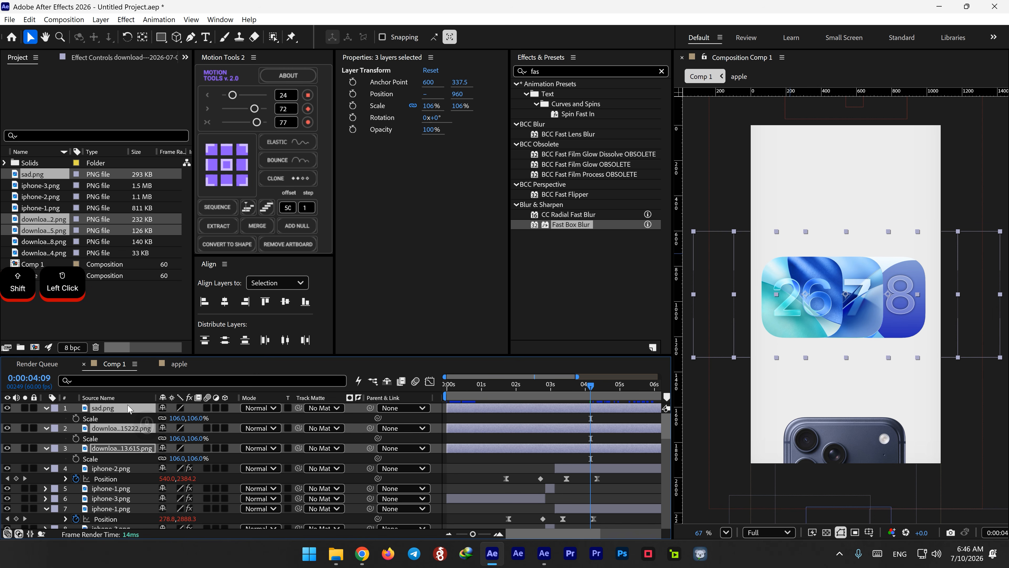
pyautogui.press('Right')
pyautogui.press('Right')
pyautogui.press('Right')
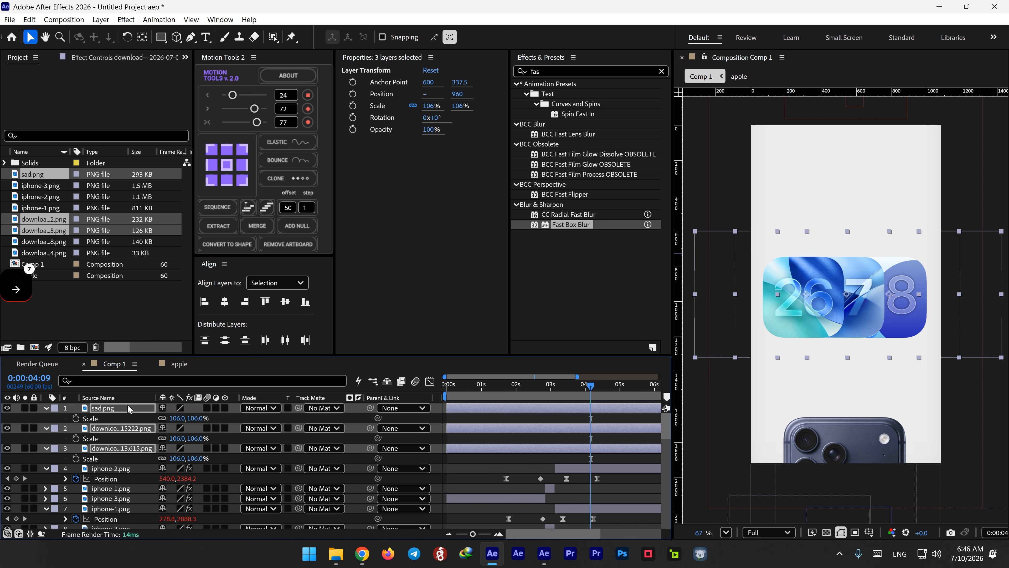
pyautogui.press('shift')
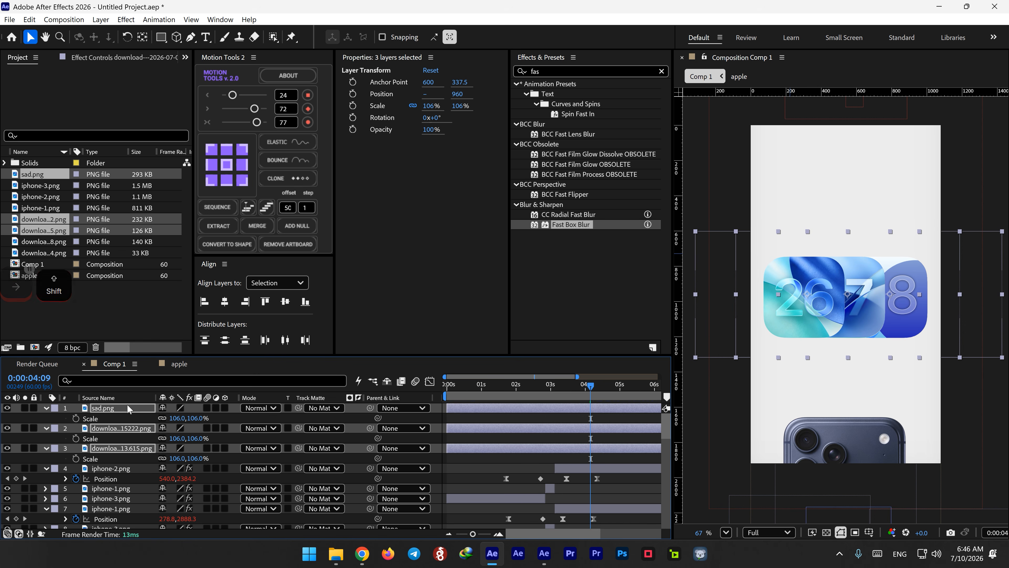
pyautogui.keyDown('shift'); pyautogui.click(113, 449); pyautogui.keyUp('shift')
pyautogui.press('p')
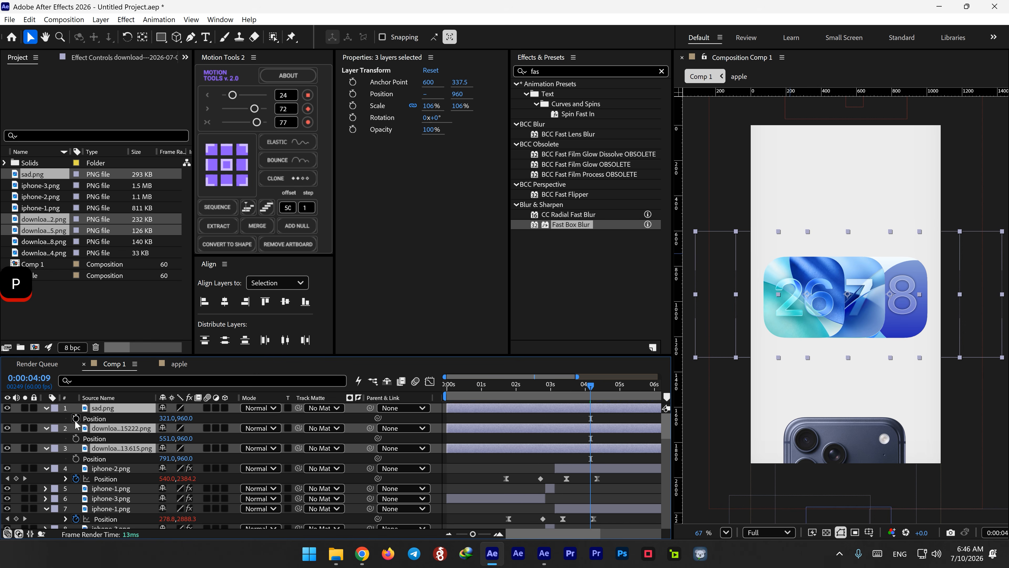
# Keyframe the three icon layers' Position to drop from Y -281 at 0:00:03:27 to Y 960 at 0:00:04:20.
pyautogui.hotkey('alt', 'shift', 'p')
pyautogui.moveTo(590, 461); pyautogui.dragTo(567, 459)
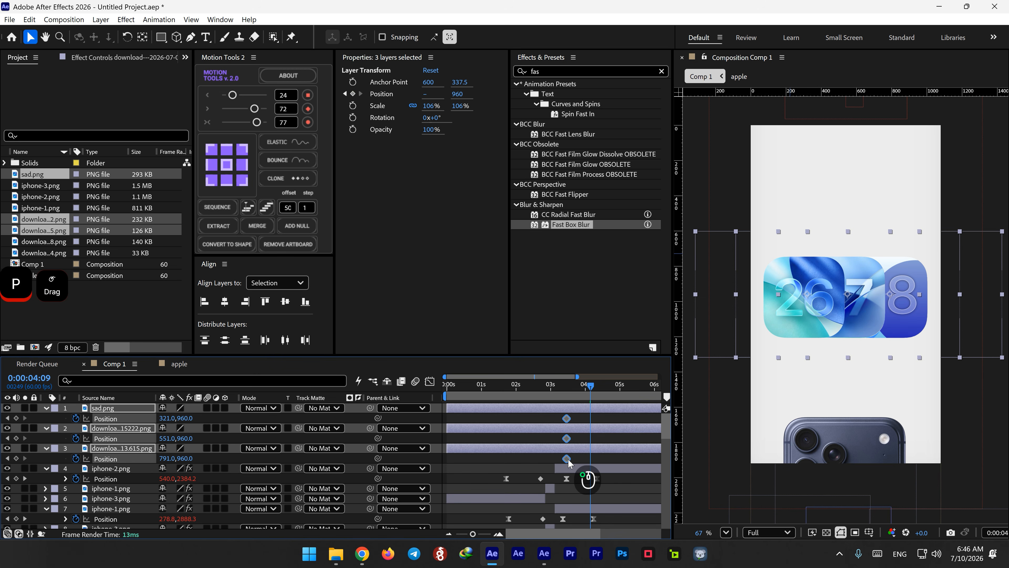
pyautogui.keyDown('shift'); pyautogui.click(594, 396); pyautogui.keyUp('shift')
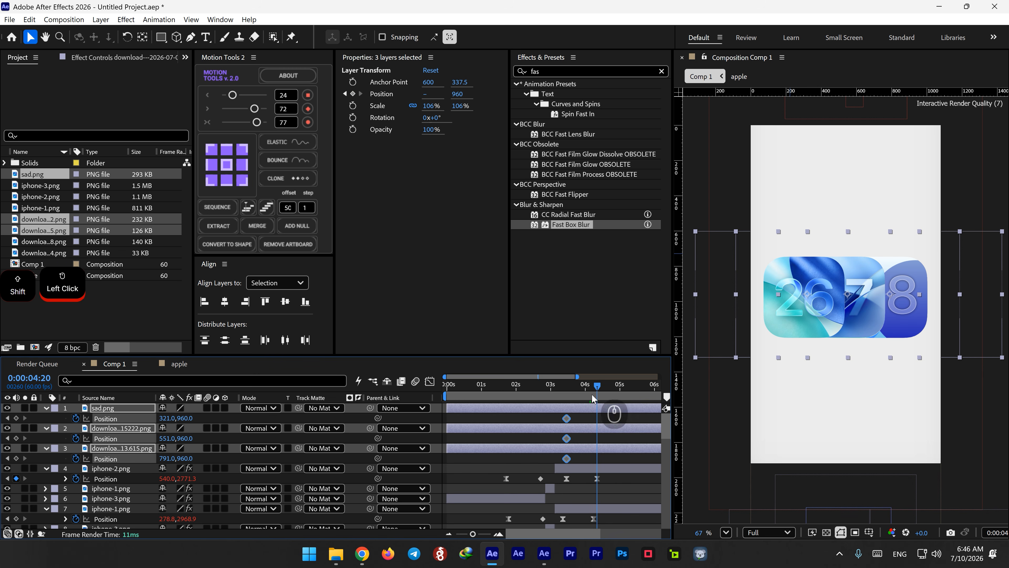
pyautogui.click(16, 418)
pyautogui.click(7, 418)
pyautogui.moveTo(191, 421); pyautogui.dragTo(143, 420)
# Apply Easy Ease to all Position keyframes of the three icon layers and show their speed graph.
pyautogui.moveTo(613, 415); pyautogui.dragTo(559, 464)
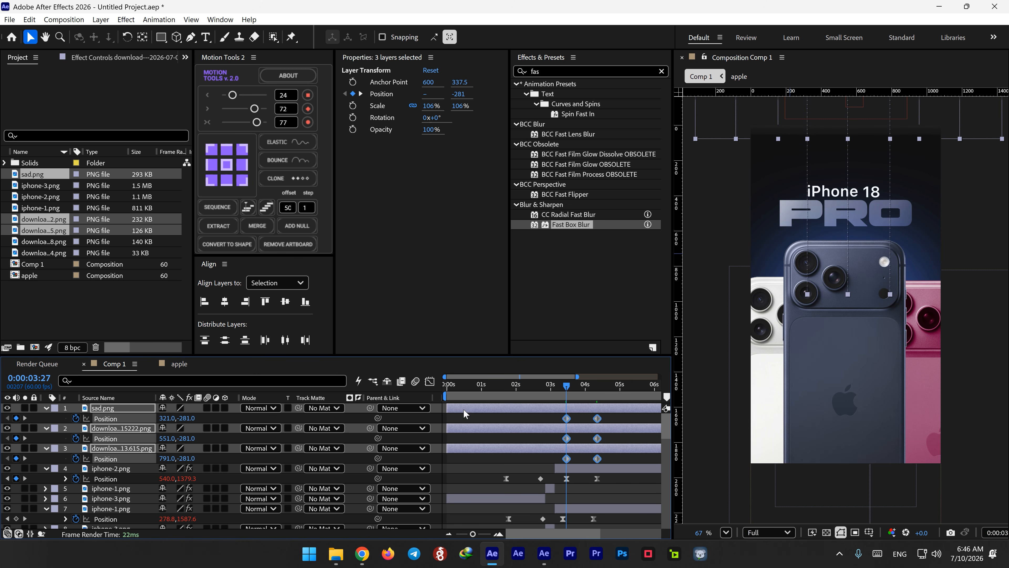
pyautogui.rightClick(568, 420)
pyautogui.moveTo(596, 445)
pyautogui.click(731, 277)
pyautogui.click(430, 382)
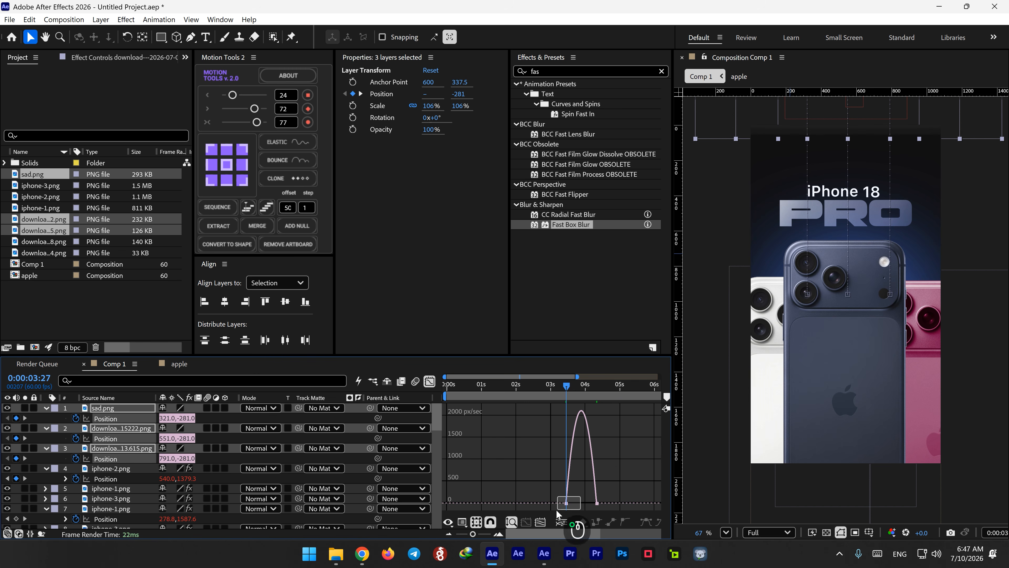
# Skew the icons' speed curve so it builds slowly and peaks just before the ending keyframes, and preview the drop.
pyautogui.keyDown('alt'); pyautogui.scroll(2, 578, 502); pyautogui.keyUp('alt')
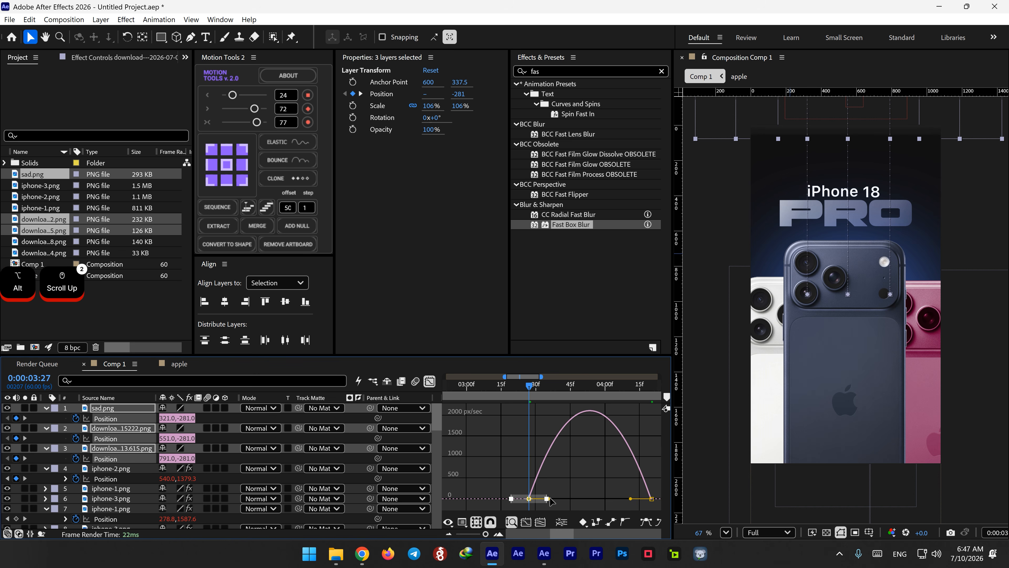
pyautogui.moveTo(550, 498); pyautogui.dragTo(552, 500)
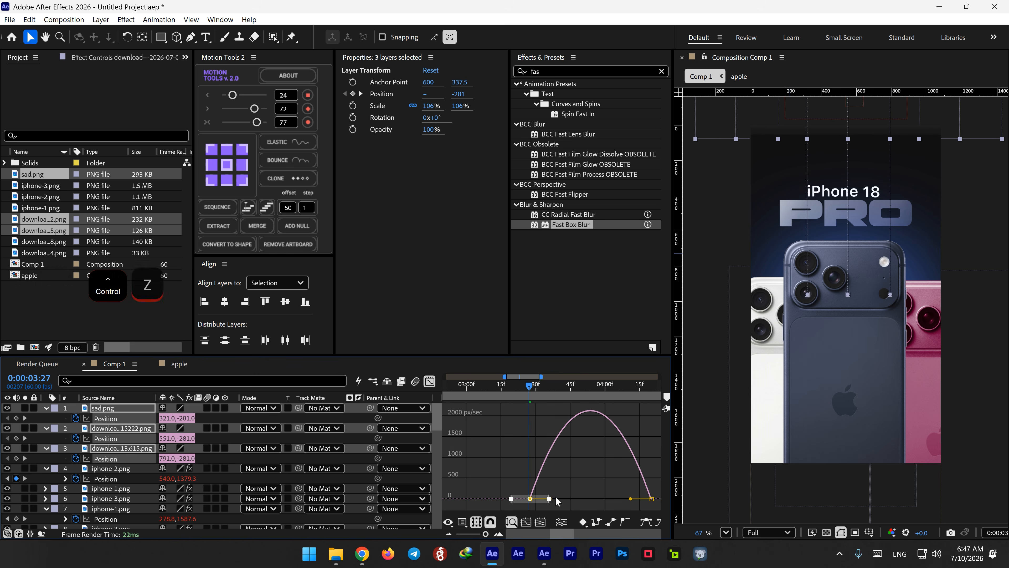
pyautogui.hotkey('ctrl', 'z')
pyautogui.moveTo(549, 499); pyautogui.dragTo(575, 498)
pyautogui.moveTo(623, 504)
pyautogui.mouseDown()
pyautogui.moveTo(596, 508)
pyautogui.moveTo(606, 499)
pyautogui.mouseUp()
pyautogui.click(602, 499)
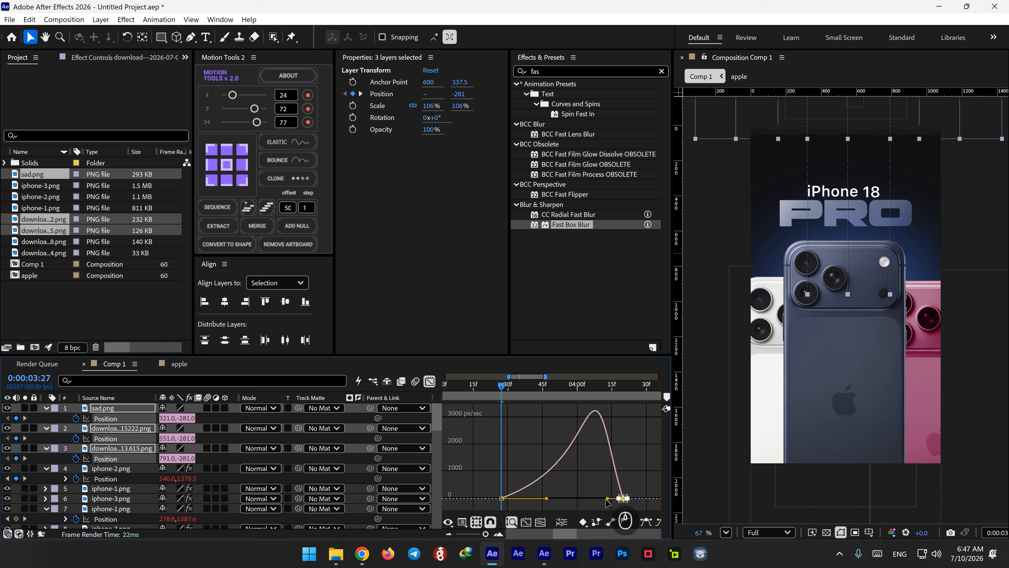
pyautogui.click(429, 383)
pyautogui.moveTo(502, 387); pyautogui.dragTo(481, 392)
pyautogui.press('space')
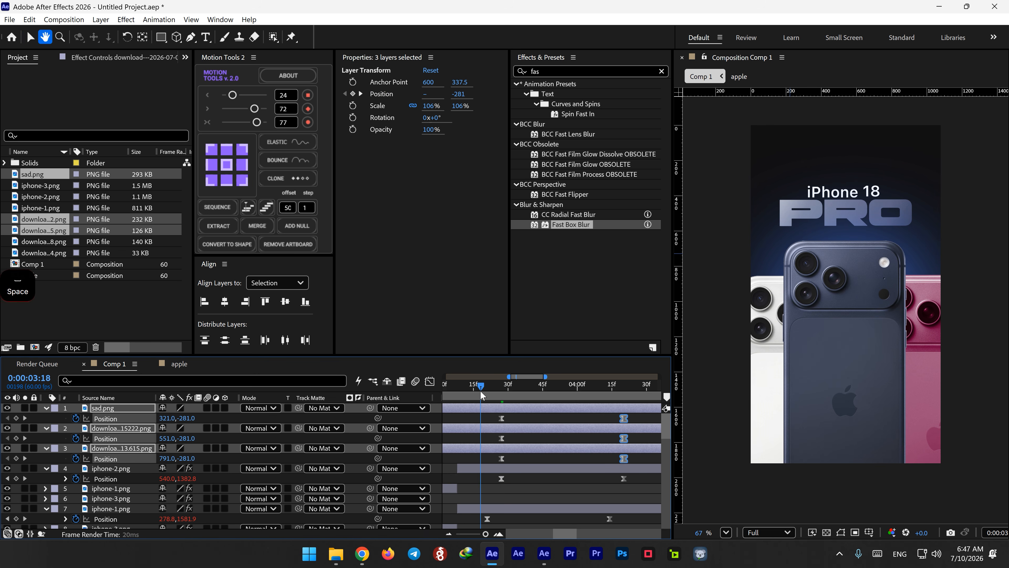
pyautogui.scroll(-2, 489, 414)
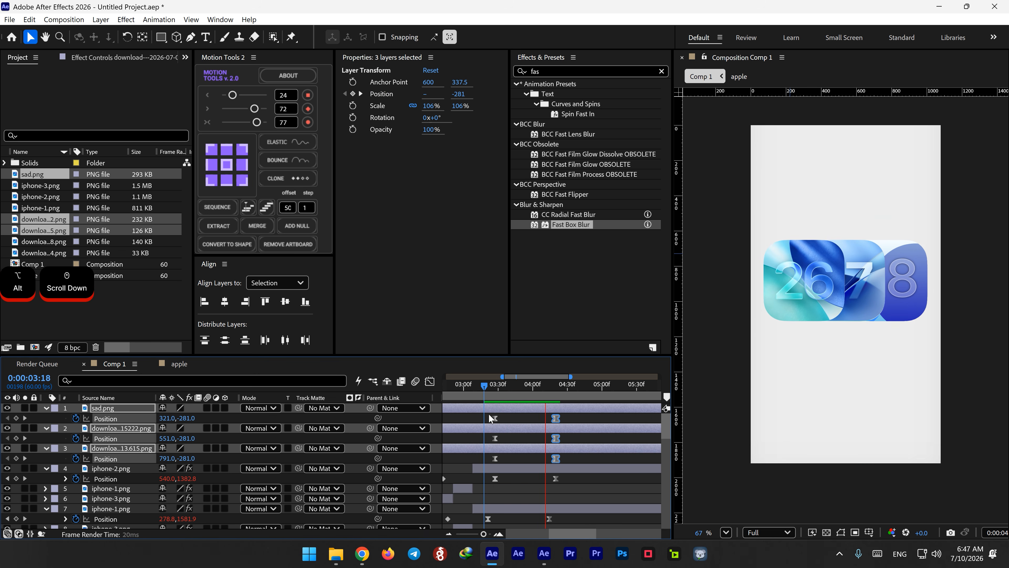
pyautogui.press('space')
pyautogui.press('space')
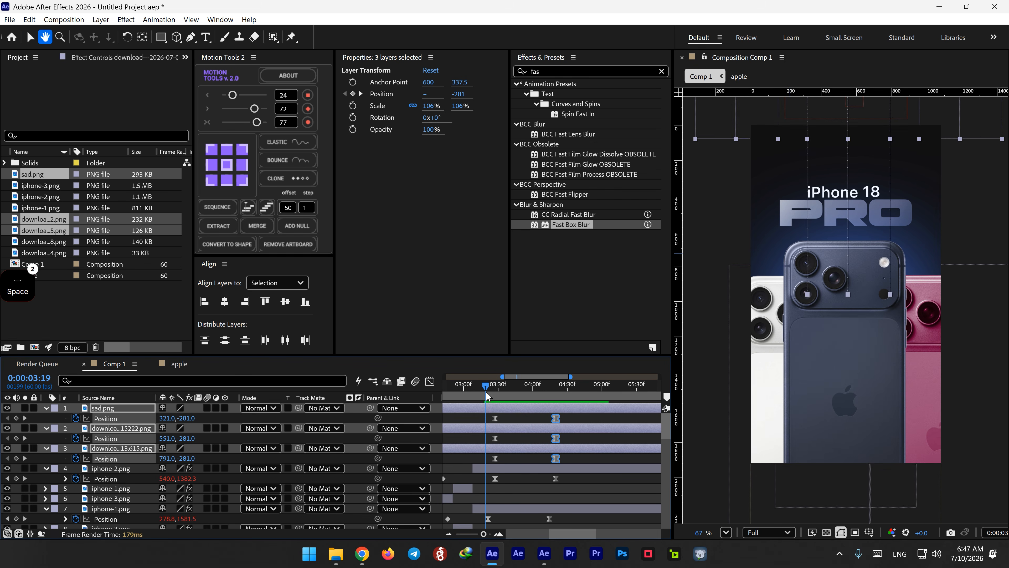
pyautogui.press('space')
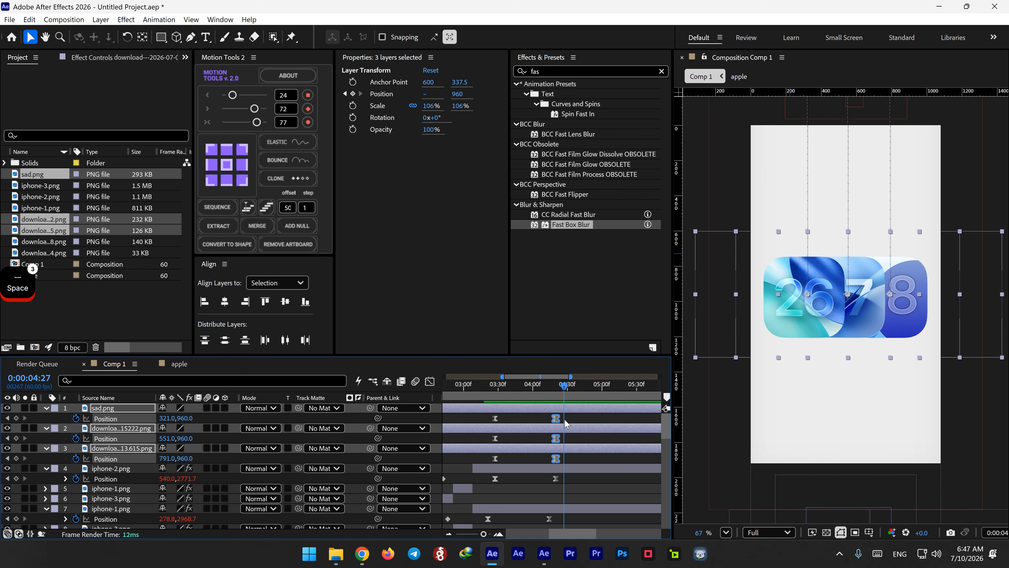
# Make the three ending Position keyframes linear, and apply the Motion Tools Elastic expression to the icon layers' Position.
pyautogui.moveTo(568, 413); pyautogui.dragTo(557, 461)
pyautogui.keyDown('ctrl'); pyautogui.click(557, 459); pyautogui.keyUp('ctrl')
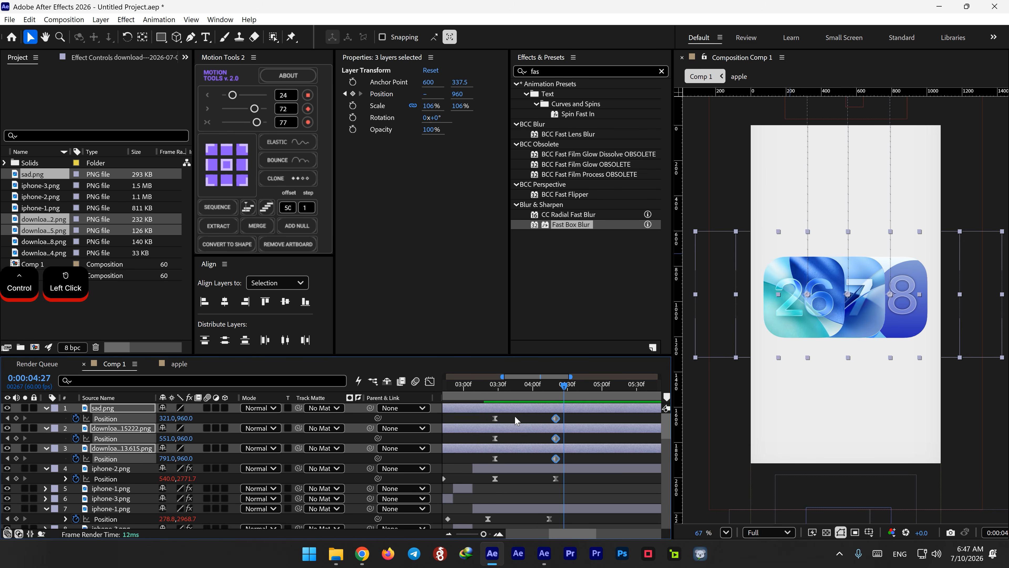
pyautogui.click(284, 144)
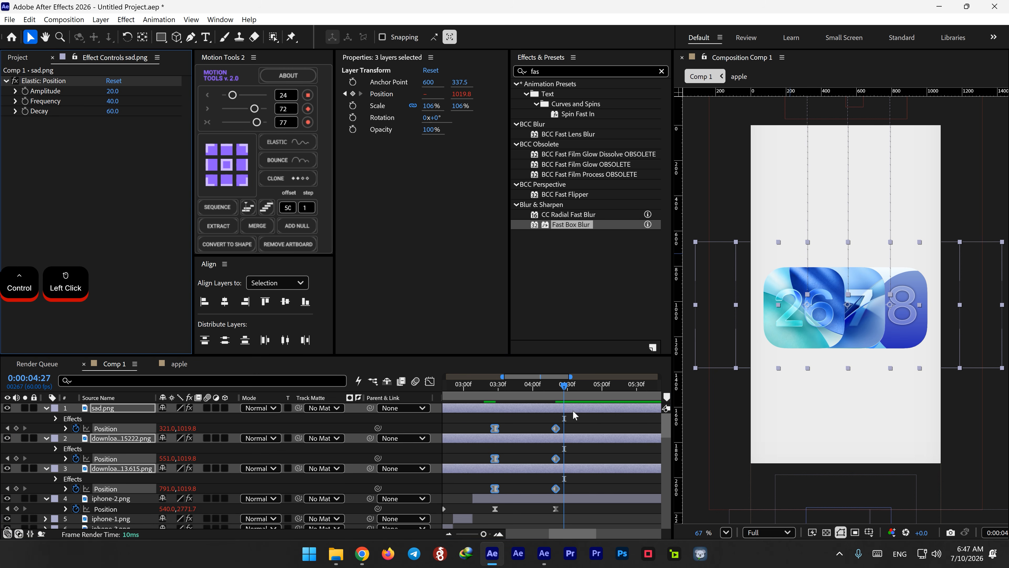
pyautogui.click(461, 386)
pyautogui.press('space')
pyautogui.scroll(-2, 499, 416)
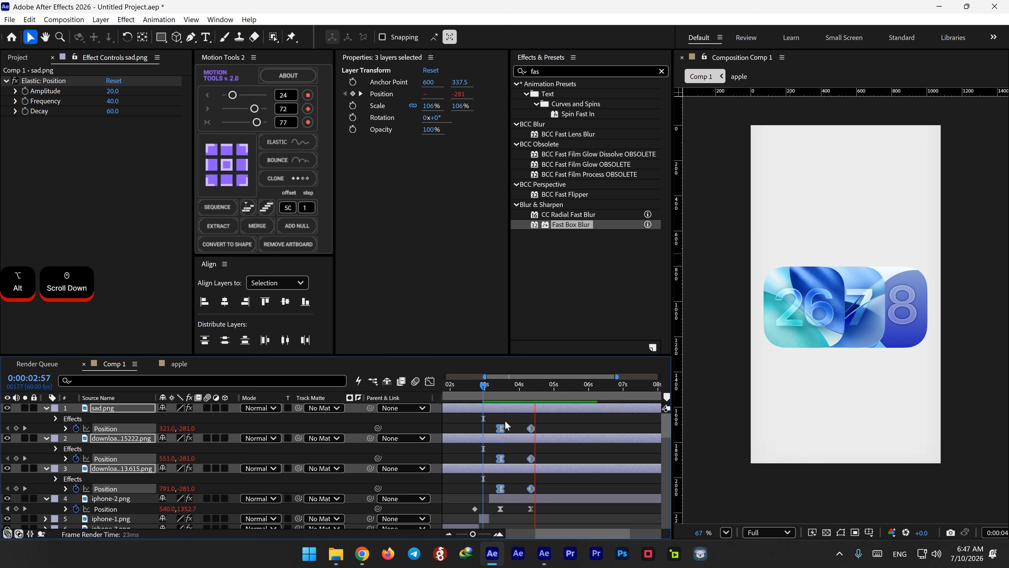
pyautogui.press('space')
# Stagger the second and third icon layers' Position keyframes progressively later, and pull all three ending keyframes slightly earlier.
pyautogui.keyDown('shift'); pyautogui.click(504, 389); pyautogui.keyUp('shift')
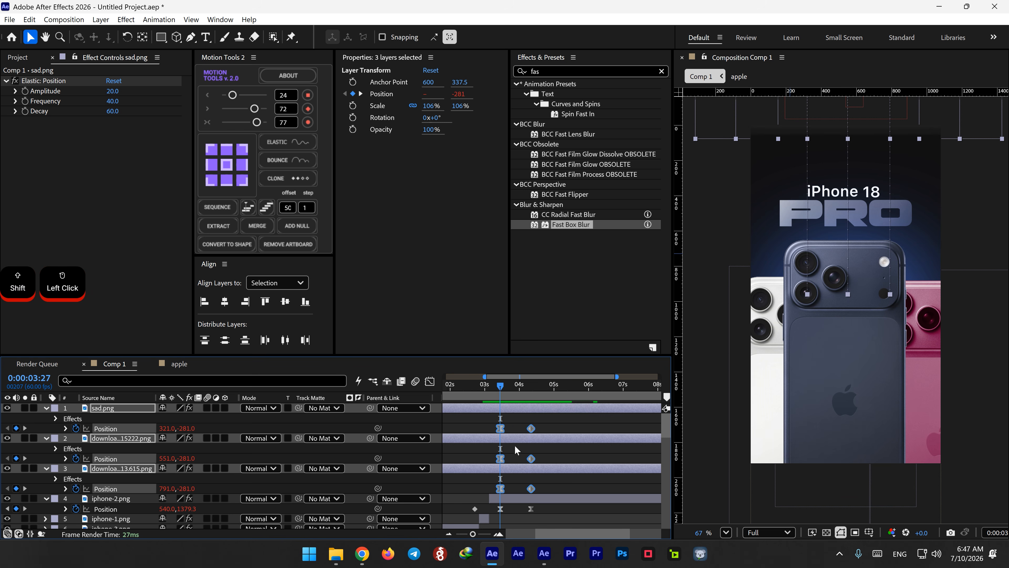
pyautogui.click(516, 454)
pyautogui.moveTo(511, 440); pyautogui.dragTo(529, 467)
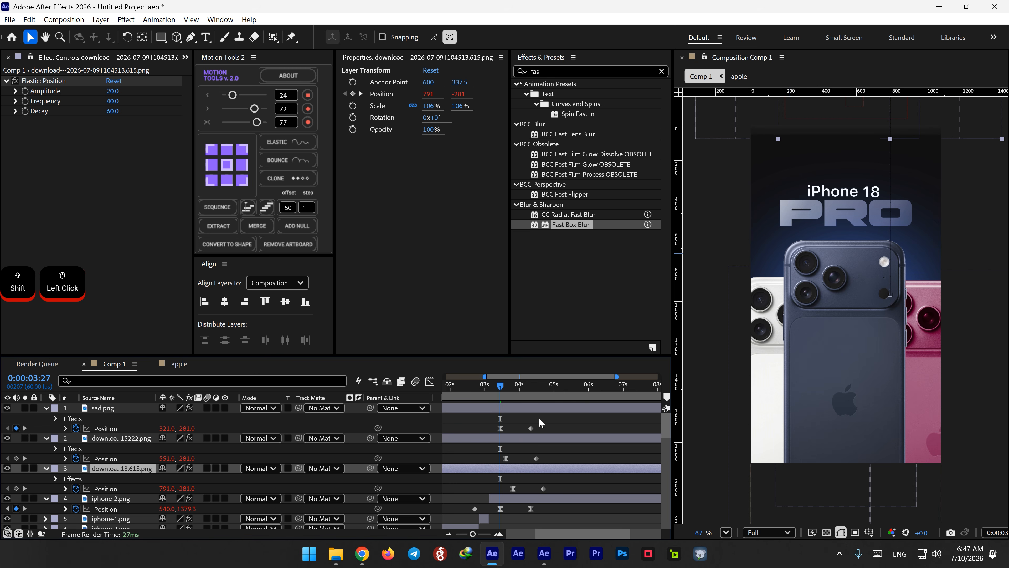
pyautogui.moveTo(550, 415); pyautogui.dragTo(536, 486)
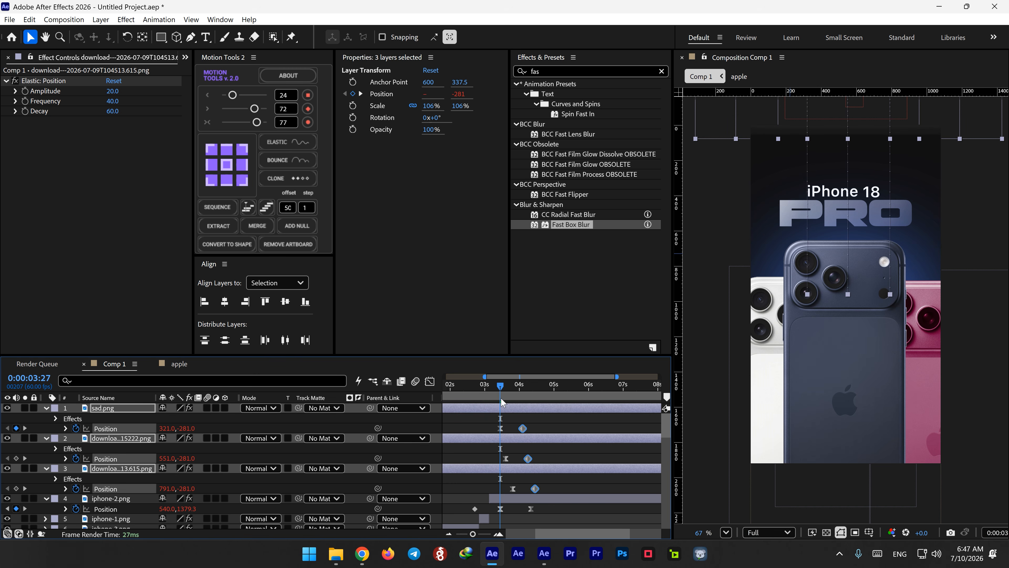
# Preview the staggered elastic drop of the three icons several times and check its timing.
pyautogui.click(492, 388)
pyautogui.press('space')
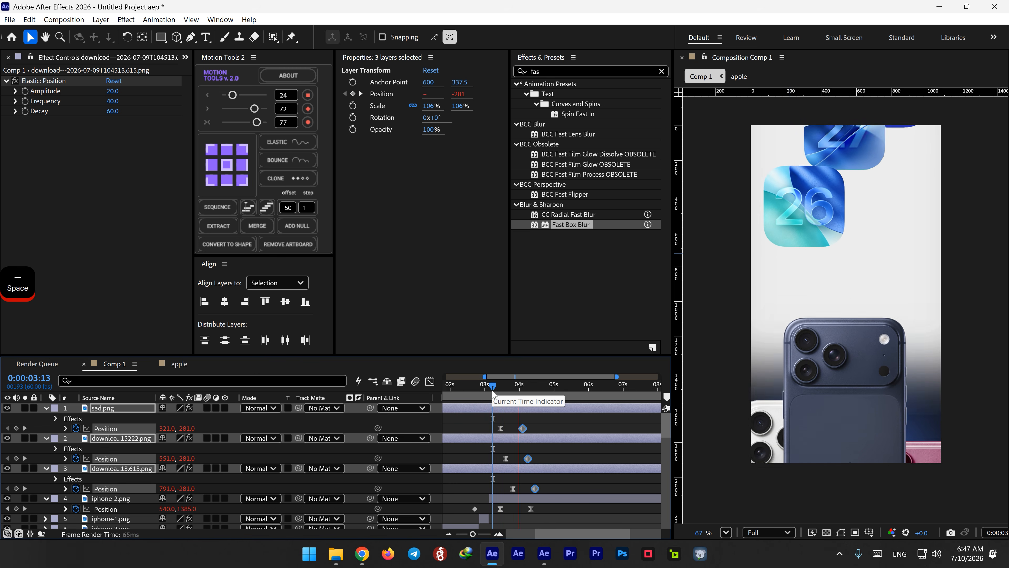
pyautogui.press('space')
pyautogui.moveTo(503, 389); pyautogui.dragTo(499, 390)
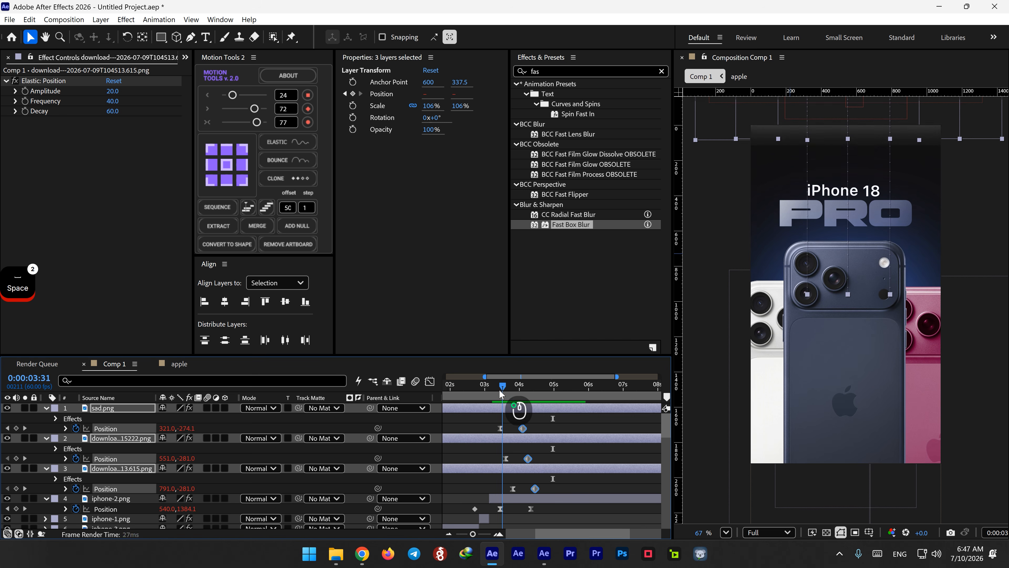
pyautogui.press('space')
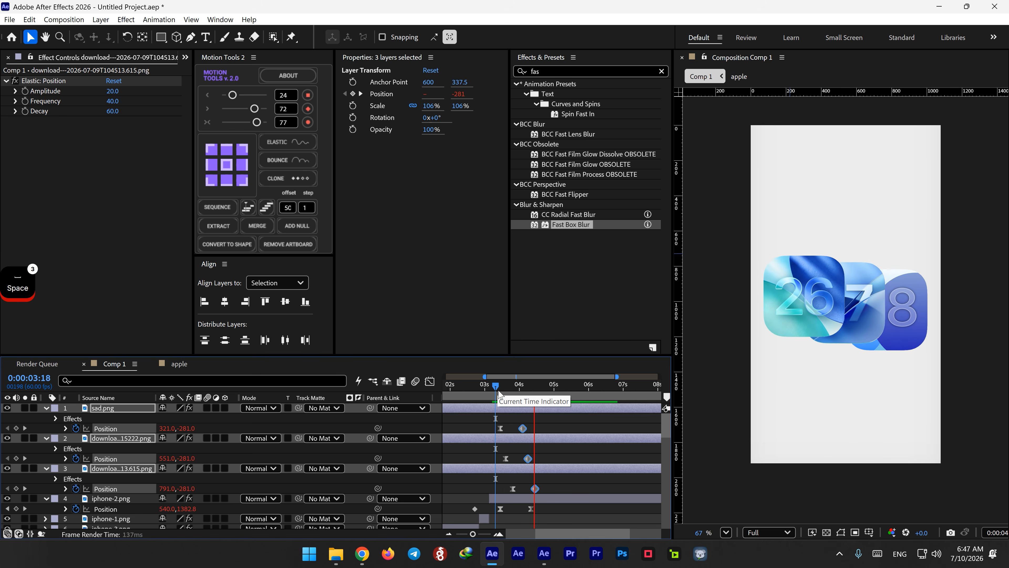
pyautogui.press('space')
pyautogui.press('shift')
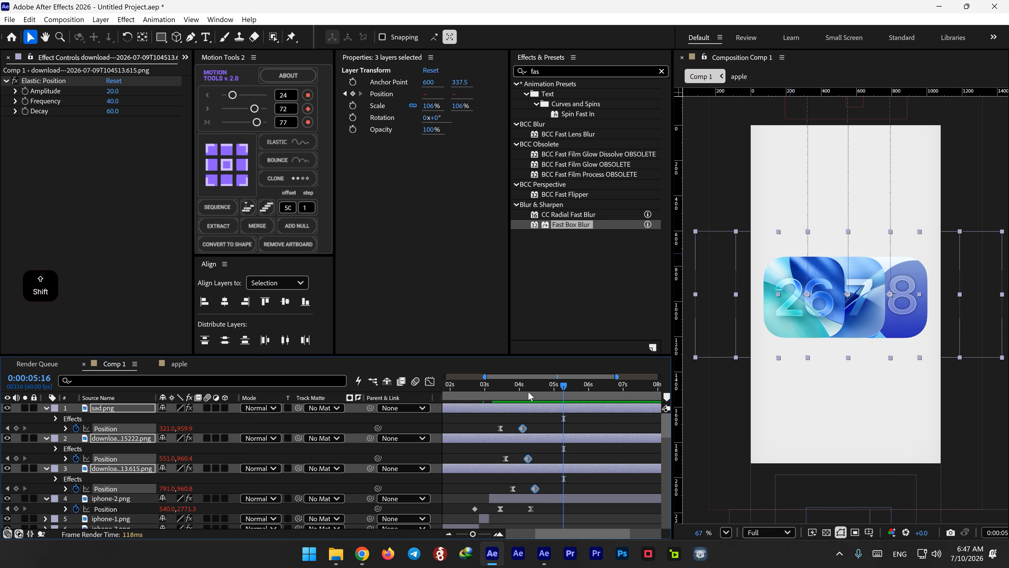
pyautogui.moveTo(549, 389); pyautogui.dragTo(497, 389)
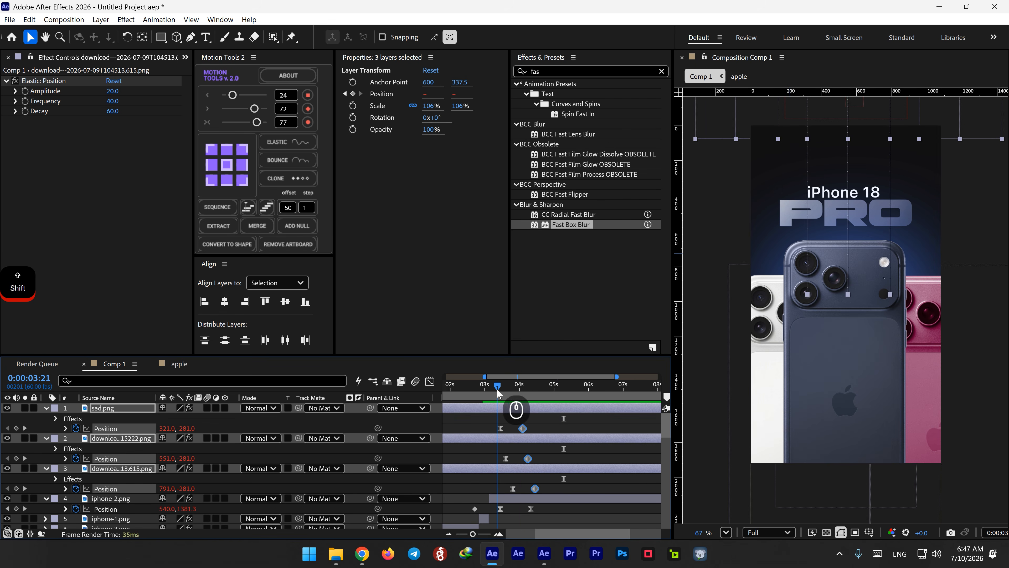
pyautogui.press('space')
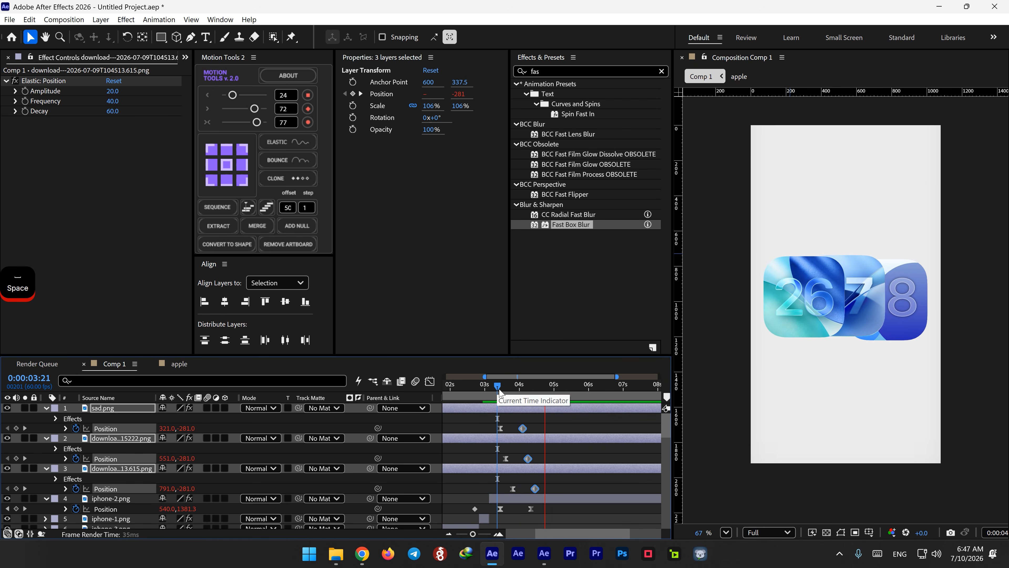
pyautogui.press('space')
pyautogui.press('space')
pyautogui.press('space')
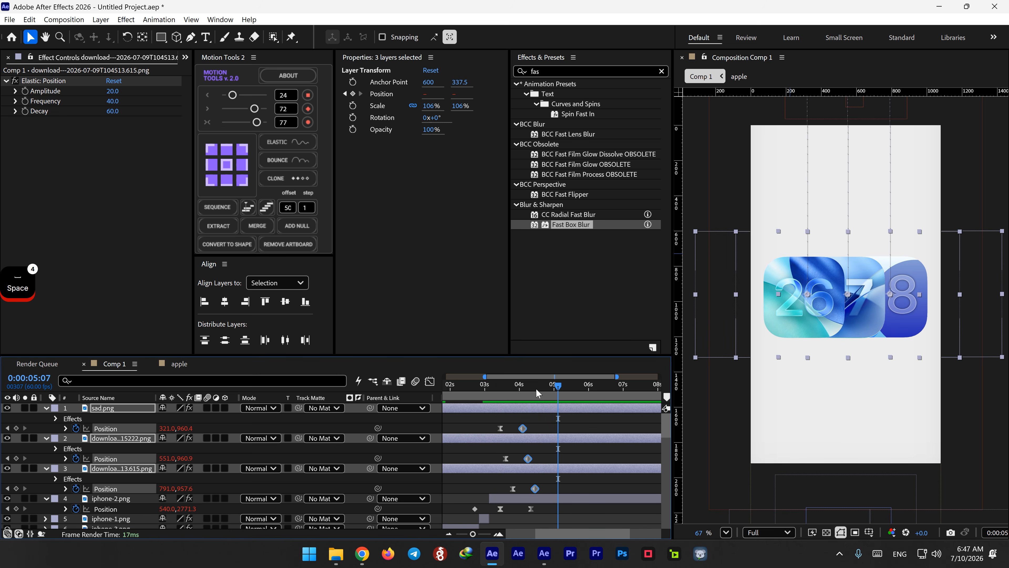
# Add a holding Position keyframe to each of the three icon layers at 0:00:04:50.
pyautogui.click(548, 388)
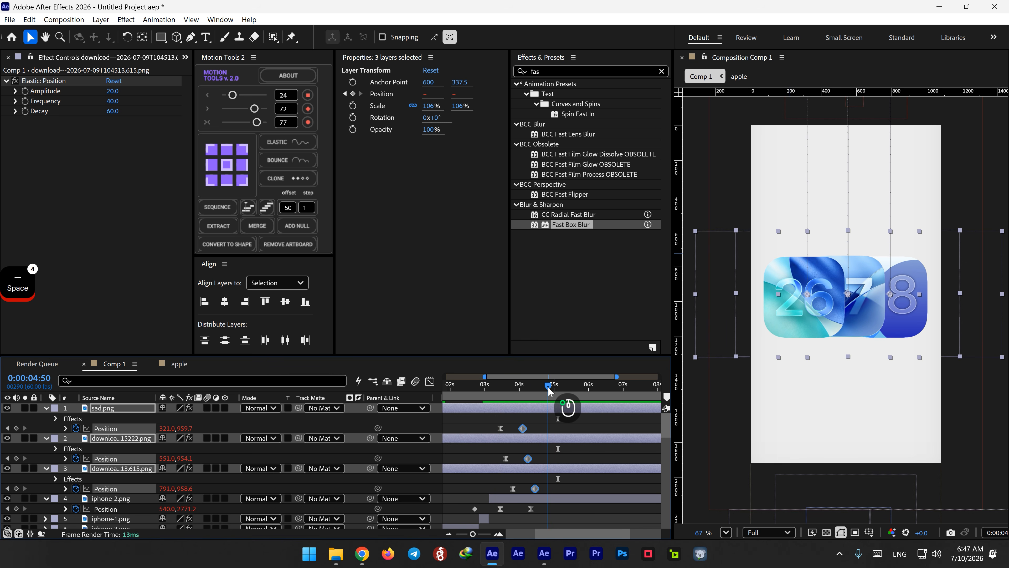
pyautogui.click(16, 428)
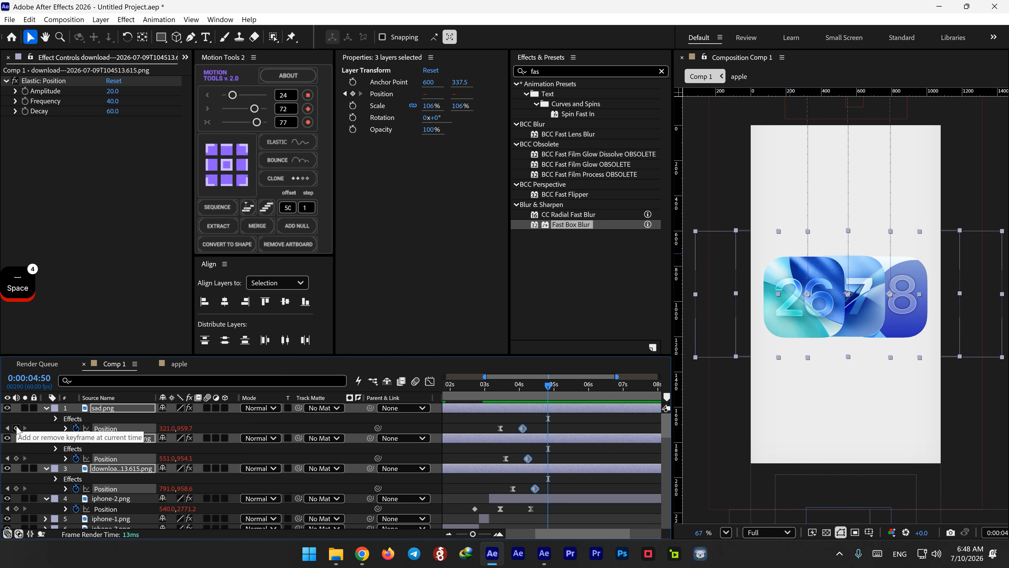
pyautogui.click(16, 488)
pyautogui.click(16, 458)
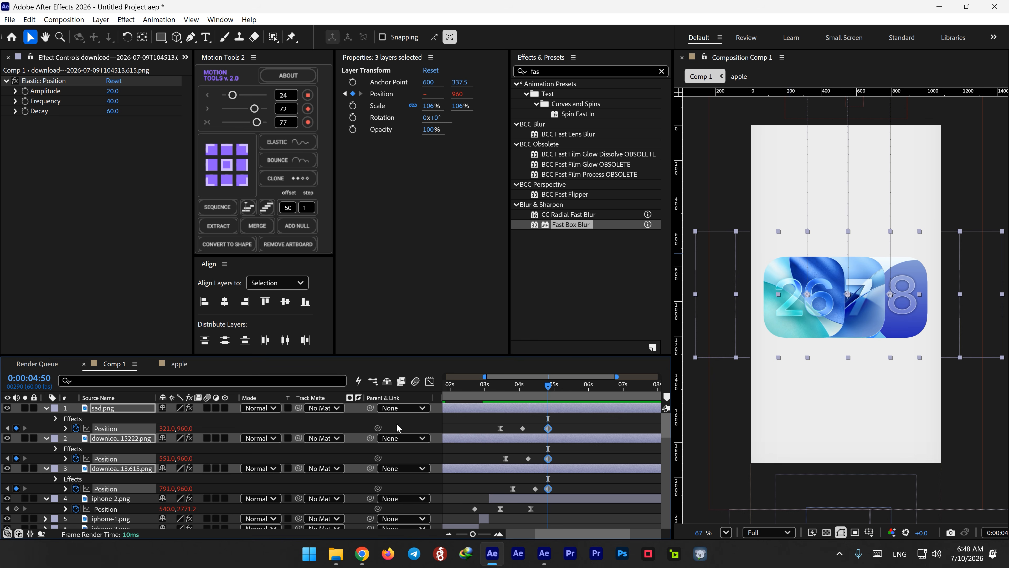
# Gather the icons behind the 26 icon at 0:00:05:20 by setting Position X to 438, 440 and 441 on layers 1 to 3.
pyautogui.press('shift')
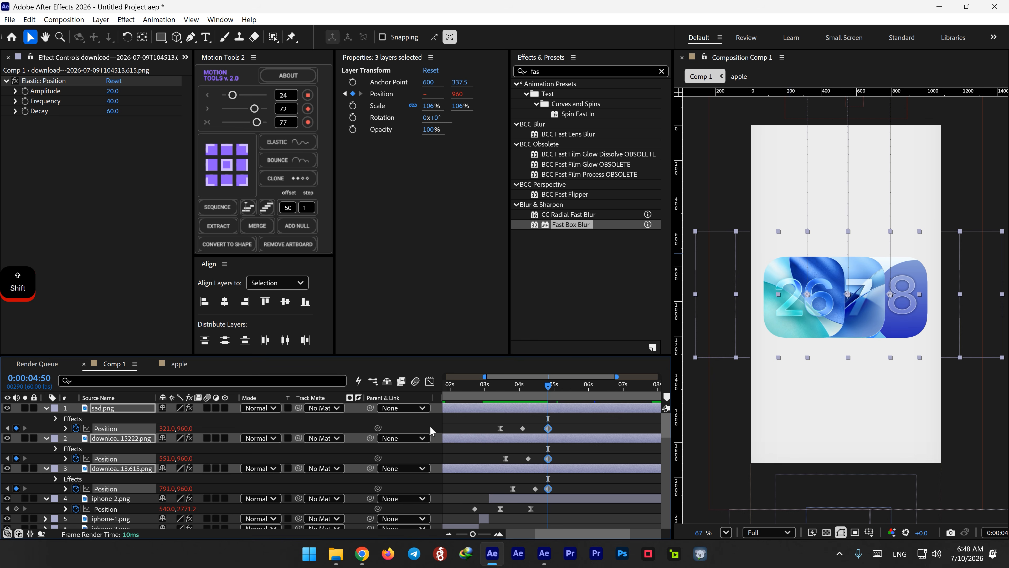
pyautogui.moveTo(550, 388); pyautogui.dragTo(565, 387)
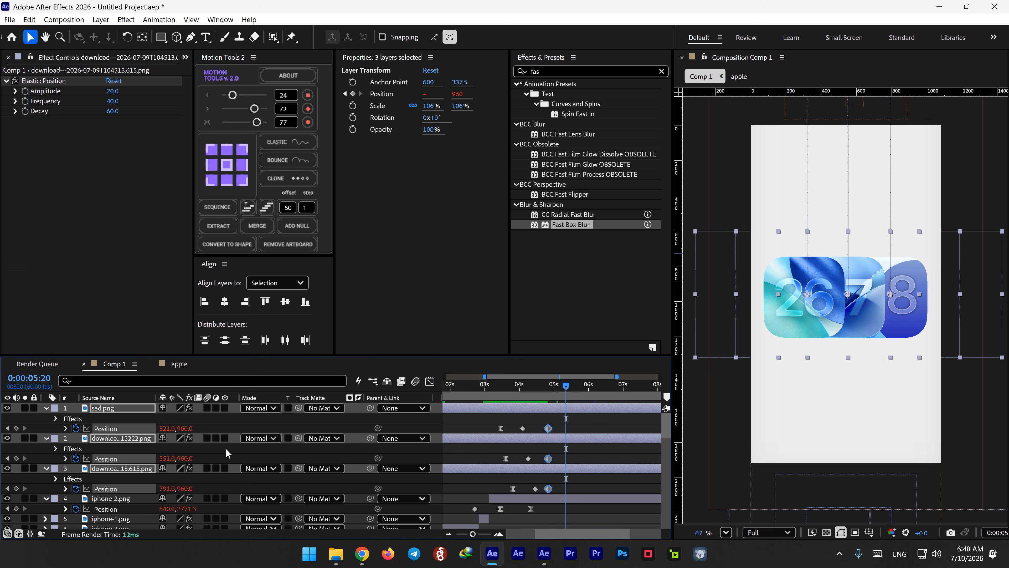
pyautogui.moveTo(170, 430); pyautogui.dragTo(230, 423)
pyautogui.moveTo(164, 458); pyautogui.dragTo(102, 460)
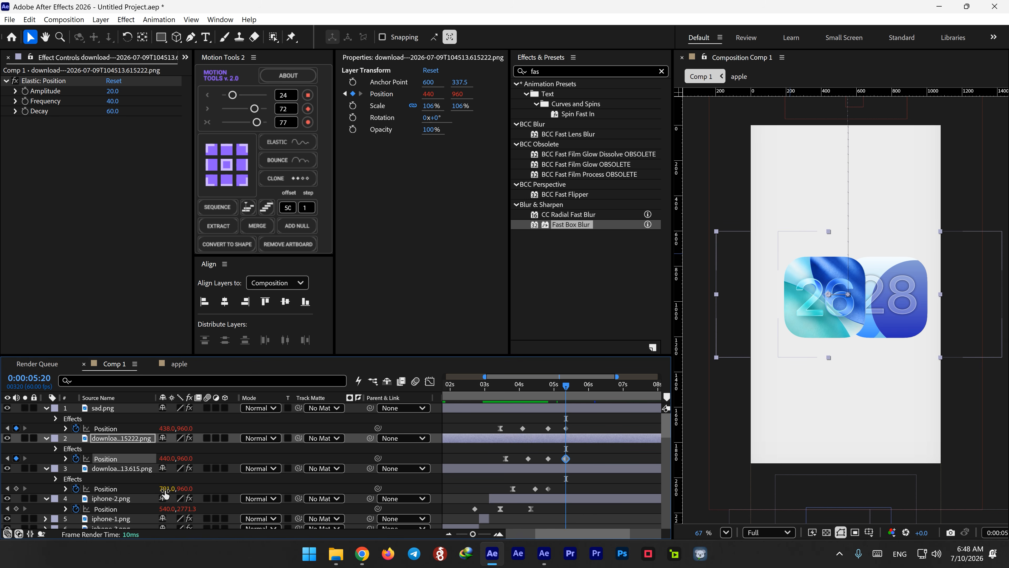
pyautogui.moveTo(166, 488); pyautogui.dragTo(1, 506)
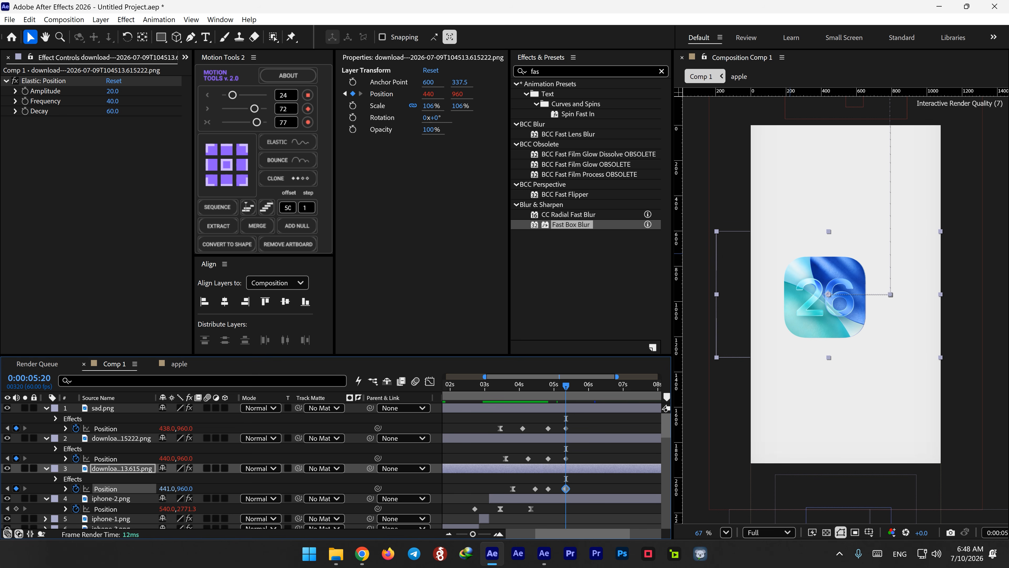
# Trim the ends of the second and third icon layers to 0:00:05:20, and pull both out points slightly earlier.
pyautogui.click(564, 444)
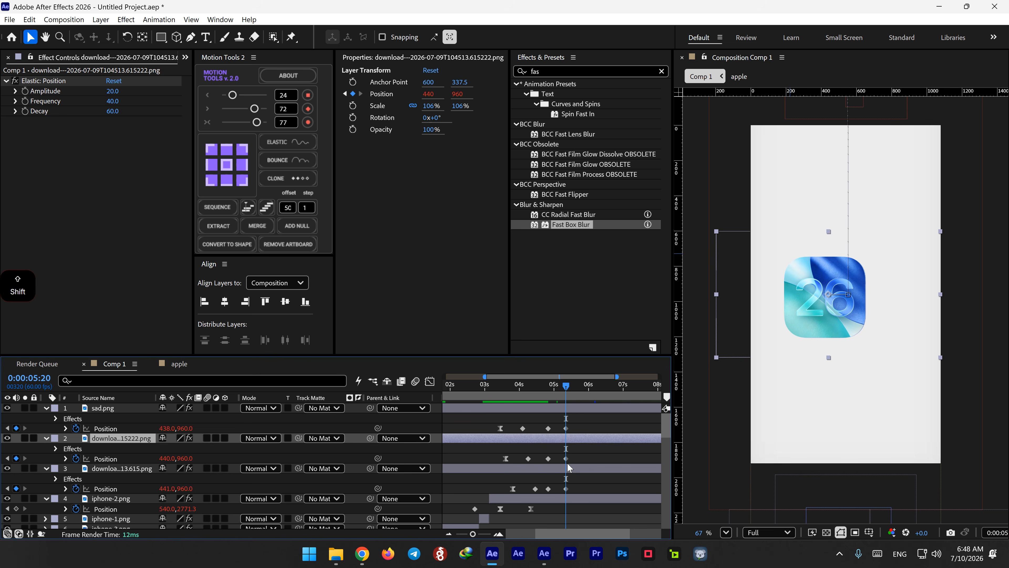
pyautogui.keyDown('shift'); pyautogui.click(571, 472); pyautogui.keyUp('shift')
pyautogui.press('alt')
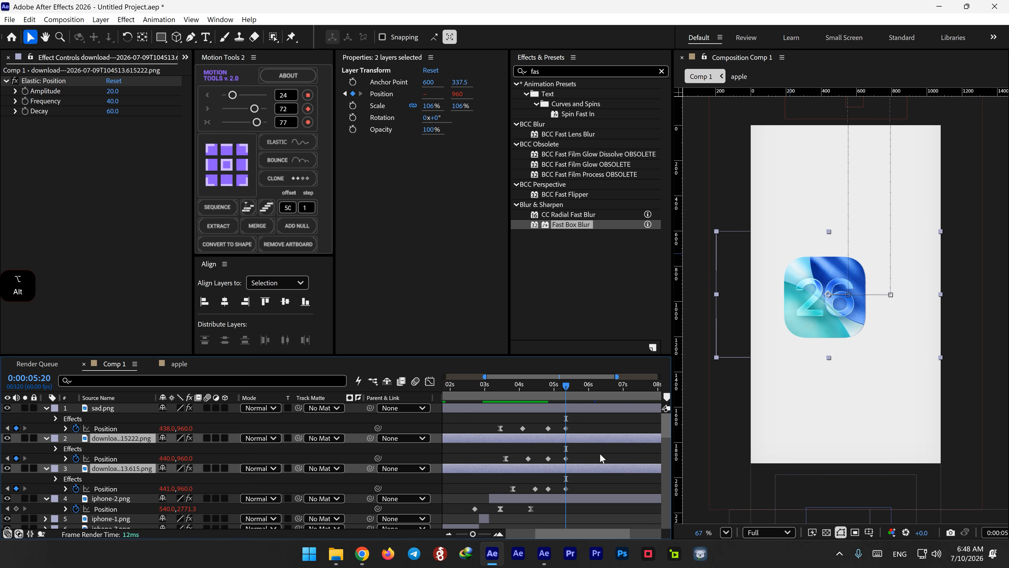
pyautogui.hotkey('alt', ']')
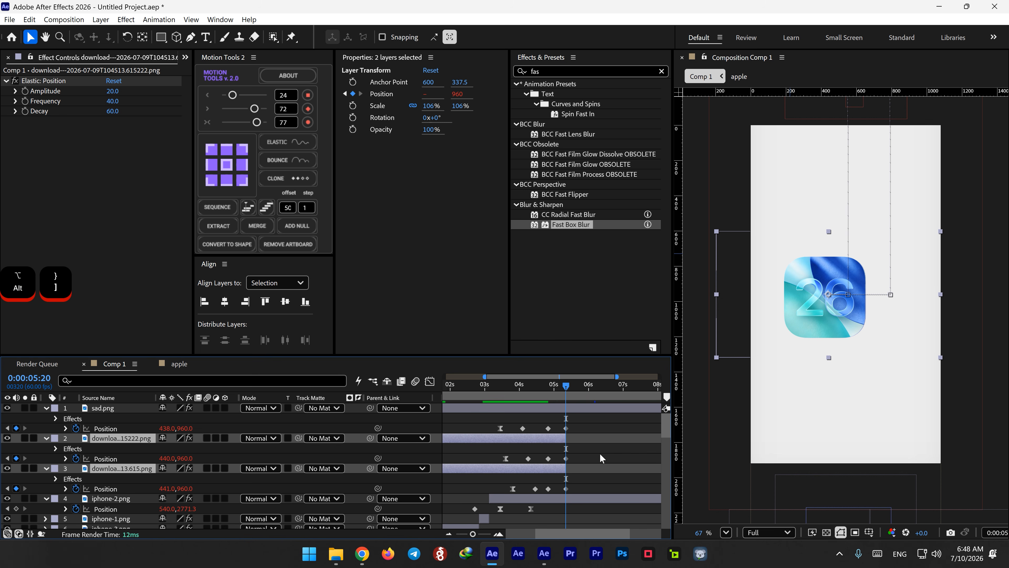
pyautogui.moveTo(566, 438); pyautogui.dragTo(561, 439)
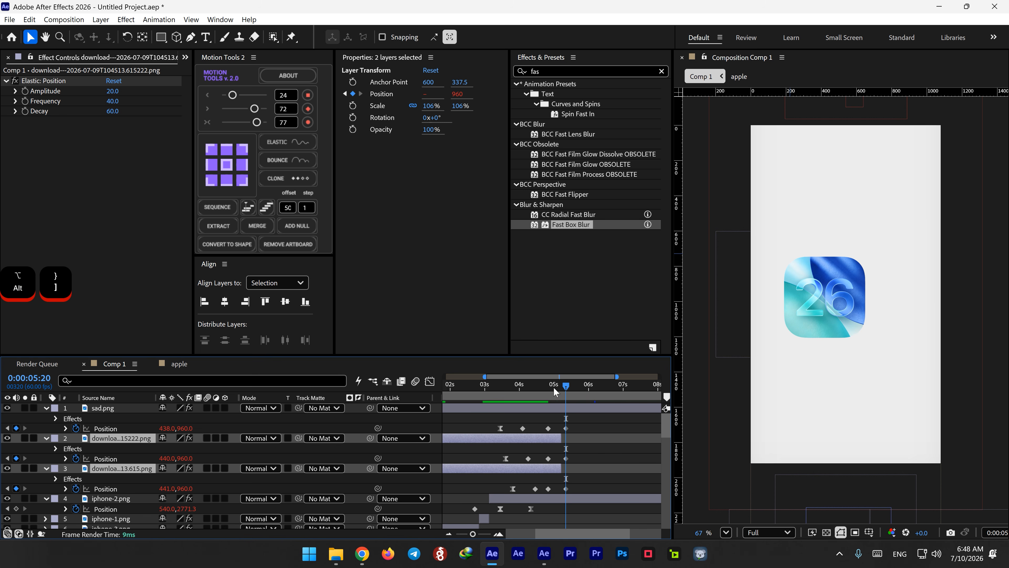
# Speed up the icon merge by moving the three final Position keyframes to just after 0:00:05:00 and trimming the second and third layers earlier.
pyautogui.press('space')
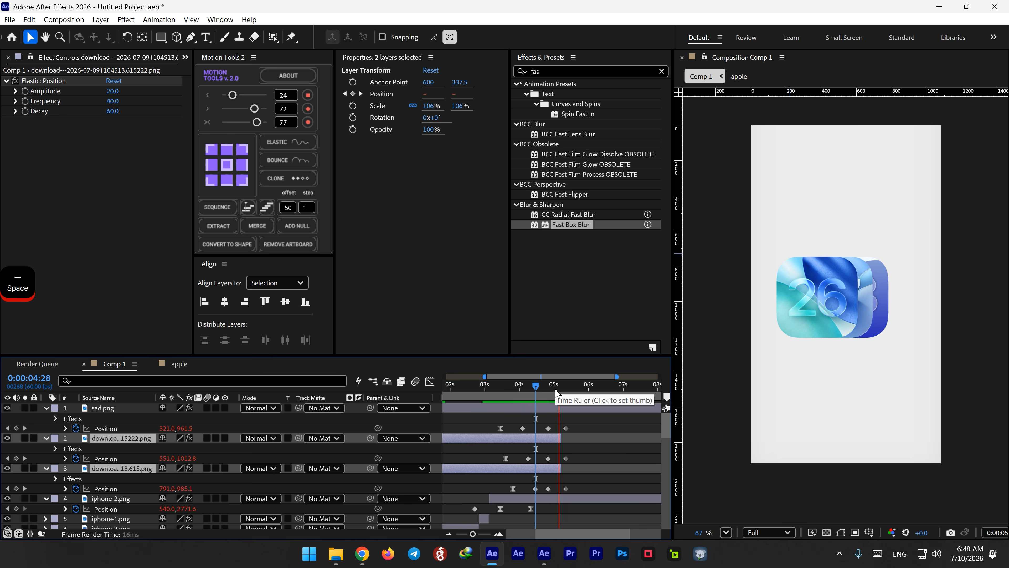
pyautogui.press('space')
pyautogui.moveTo(572, 418); pyautogui.dragTo(557, 493)
pyautogui.click(541, 391)
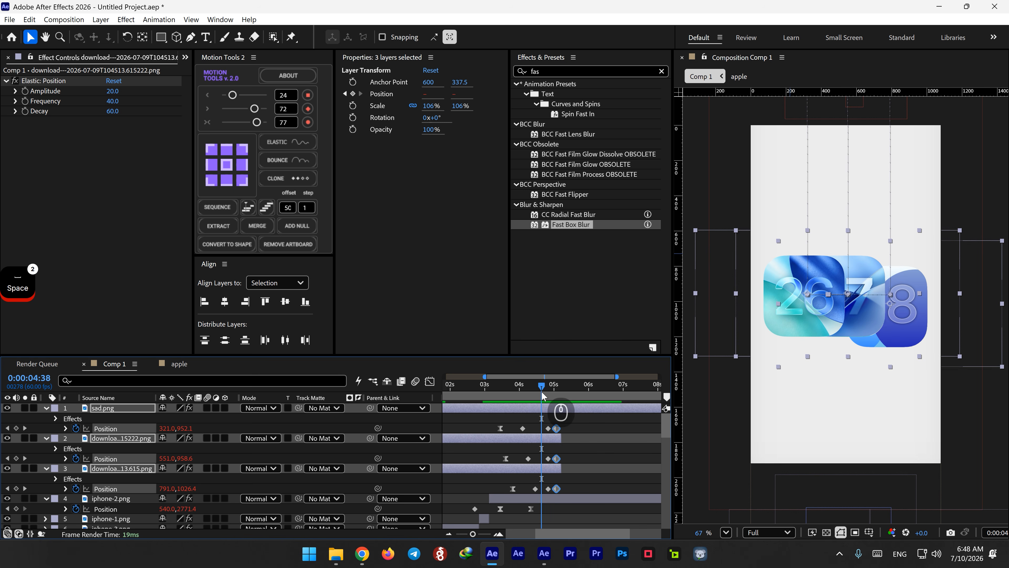
pyautogui.press('space')
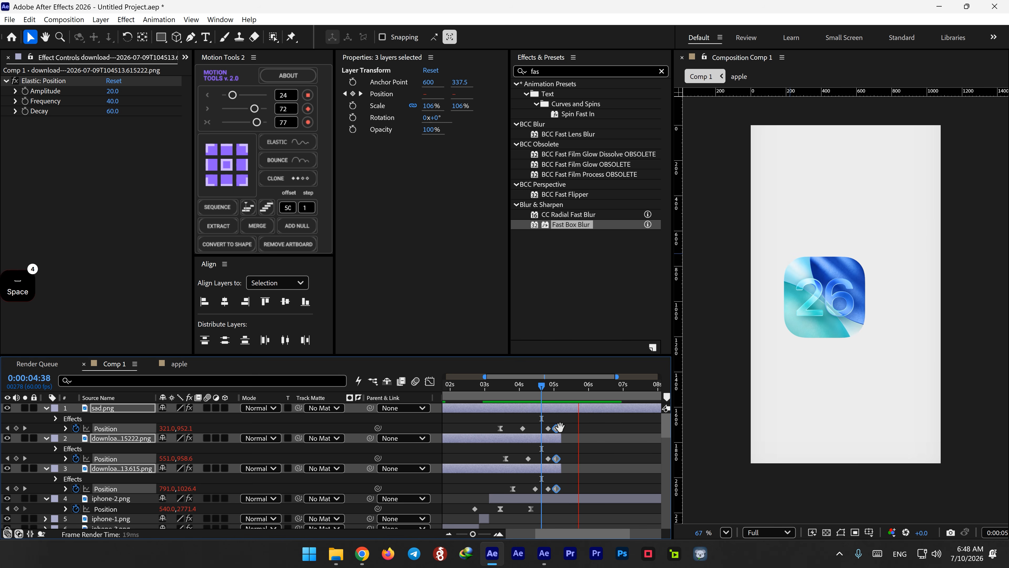
pyautogui.keyDown('alt'); pyautogui.scroll(3, 559, 437); pyautogui.keyUp('alt')
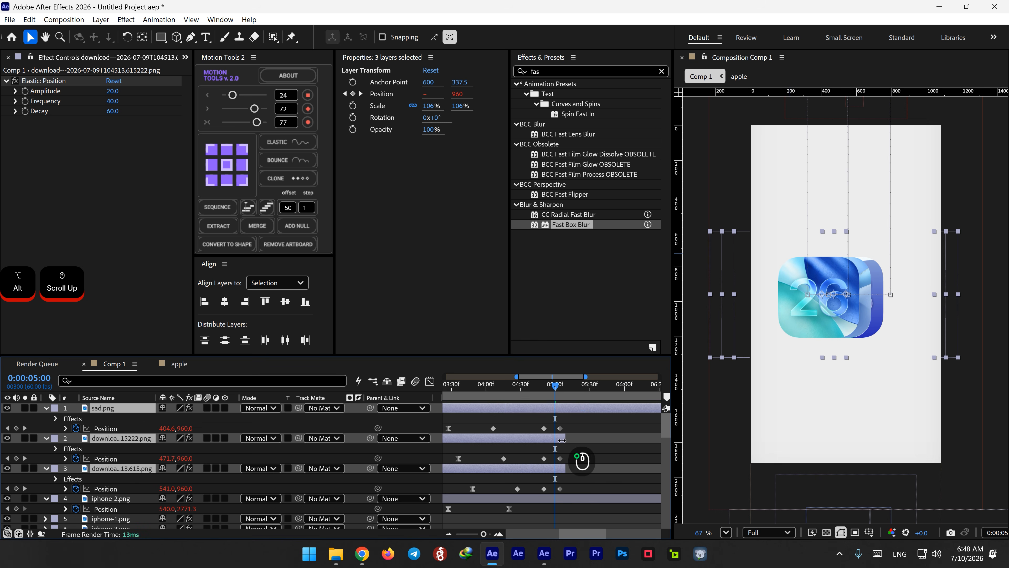
# Preview the merge and tighten it by moving the three final Position keyframes to 0:00:05:00 and trimming layers 2 and 3 to just before them.
pyautogui.press('space')
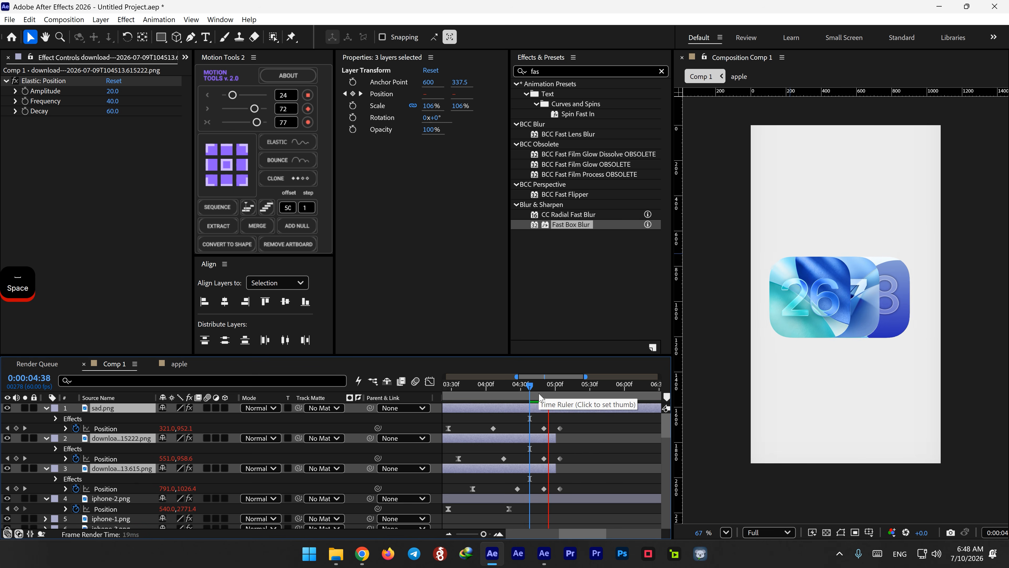
pyautogui.press('space')
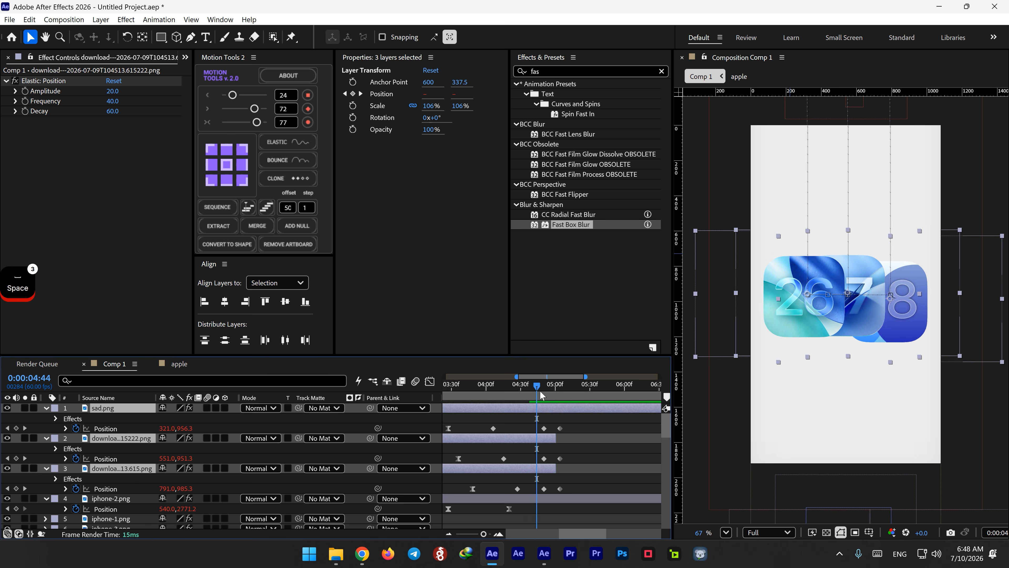
pyautogui.press('space')
pyautogui.press('space')
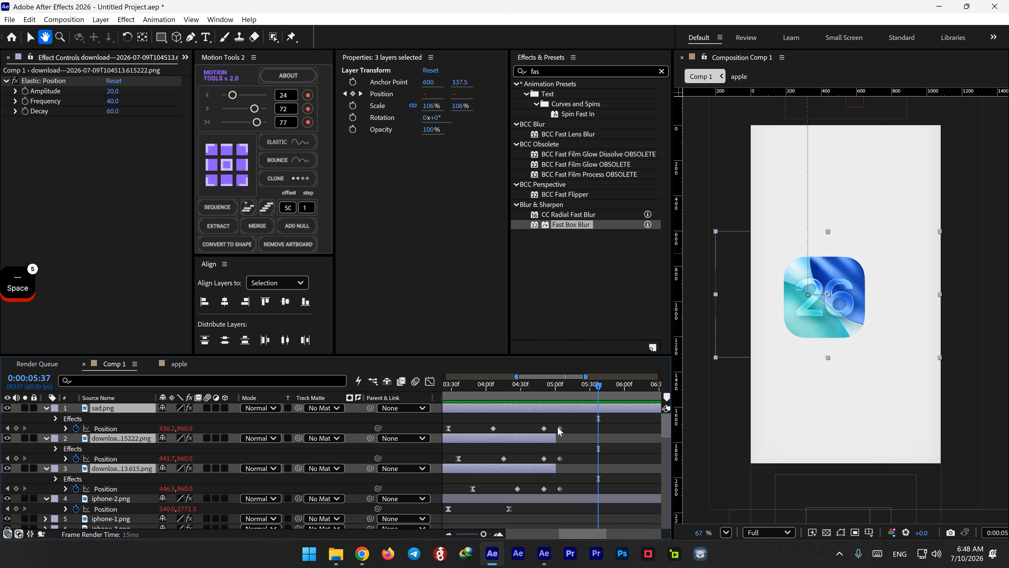
pyautogui.moveTo(554, 438); pyautogui.dragTo(555, 439)
pyautogui.moveTo(576, 422); pyautogui.dragTo(556, 489)
pyautogui.click(554, 471)
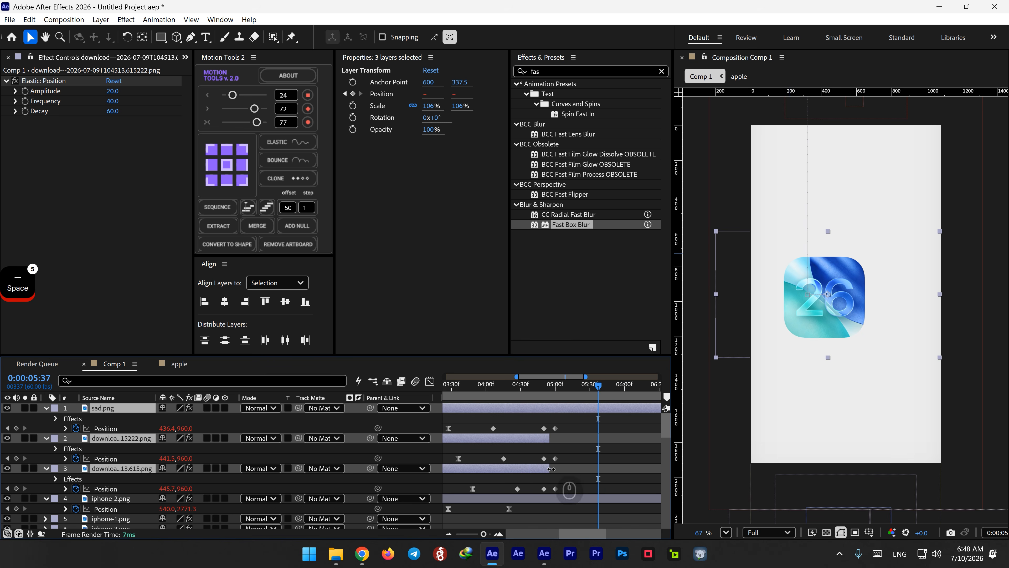
# Preview the icon merge repeatedly from about 0:00:04:38 to 0:00:04:45 and check its timing.
pyautogui.click(530, 386)
pyautogui.press('space')
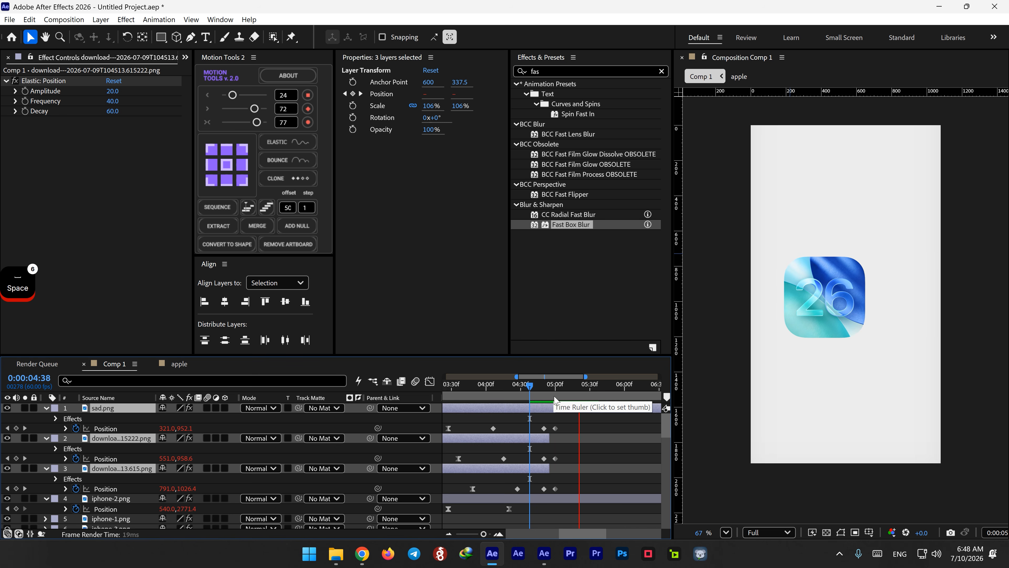
pyautogui.click(538, 393)
pyautogui.press('space')
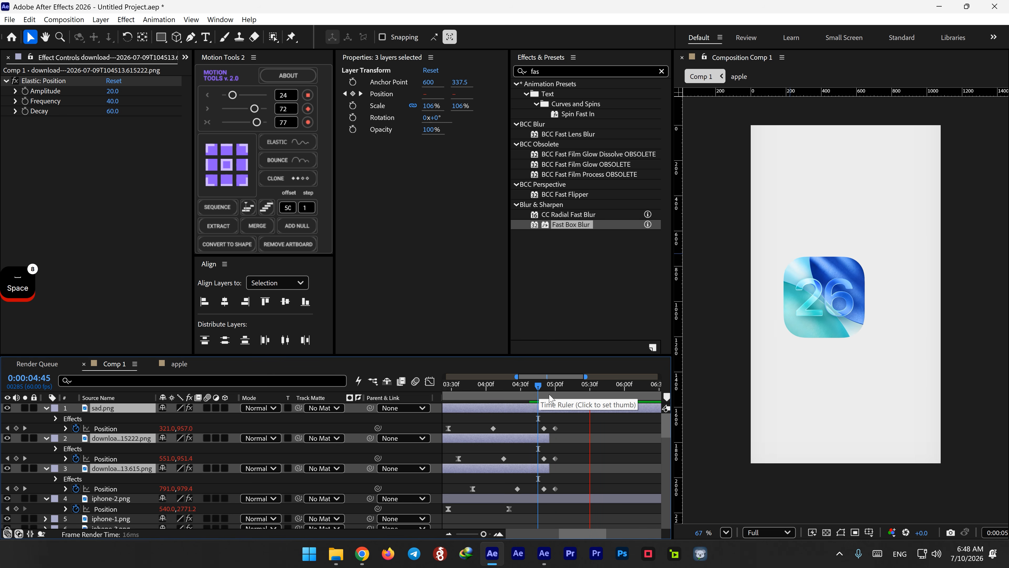
pyautogui.press('space')
pyautogui.moveTo(538, 392); pyautogui.dragTo(537, 393)
pyautogui.press('space')
pyautogui.press('space')
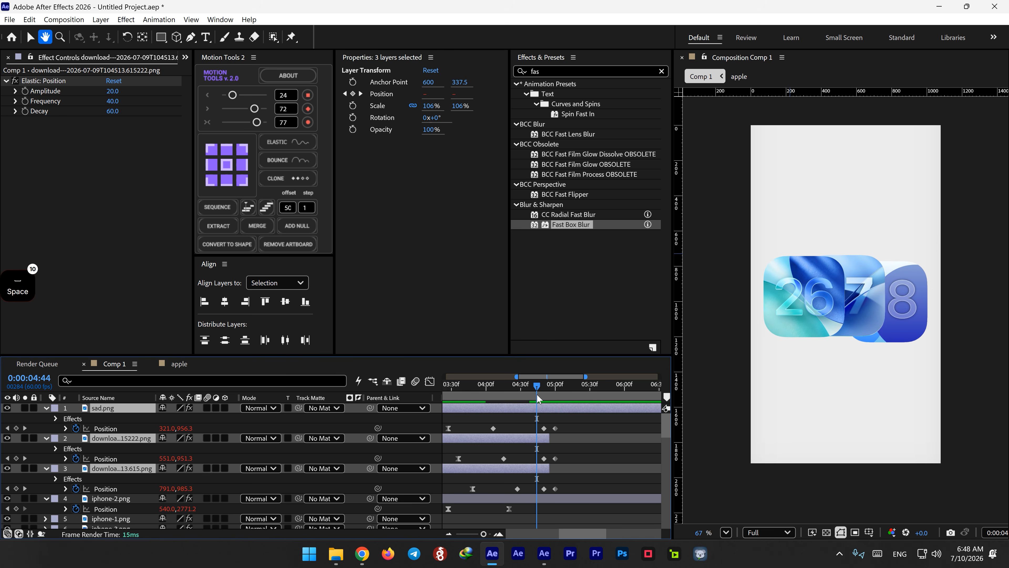
pyautogui.press('space')
# Pre-compose the sad.png layer as sad.png Comp 1 with all attributes moved into it, and open the new composition.
pyautogui.click(555, 417)
pyautogui.click(547, 409)
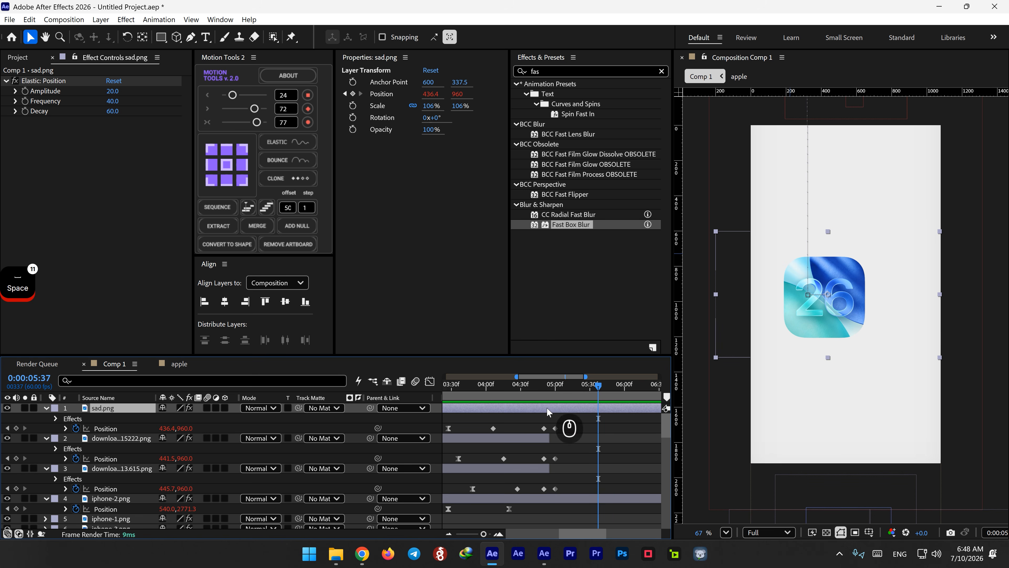
pyautogui.rightClick(537, 411)
pyautogui.click(564, 330)
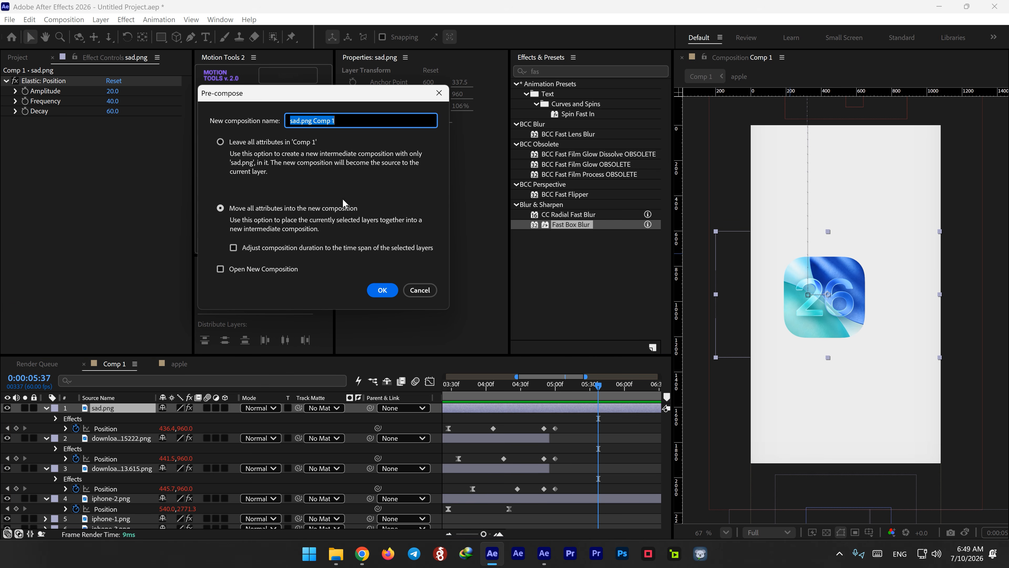
pyautogui.click(382, 289)
pyautogui.doubleClick(111, 408)
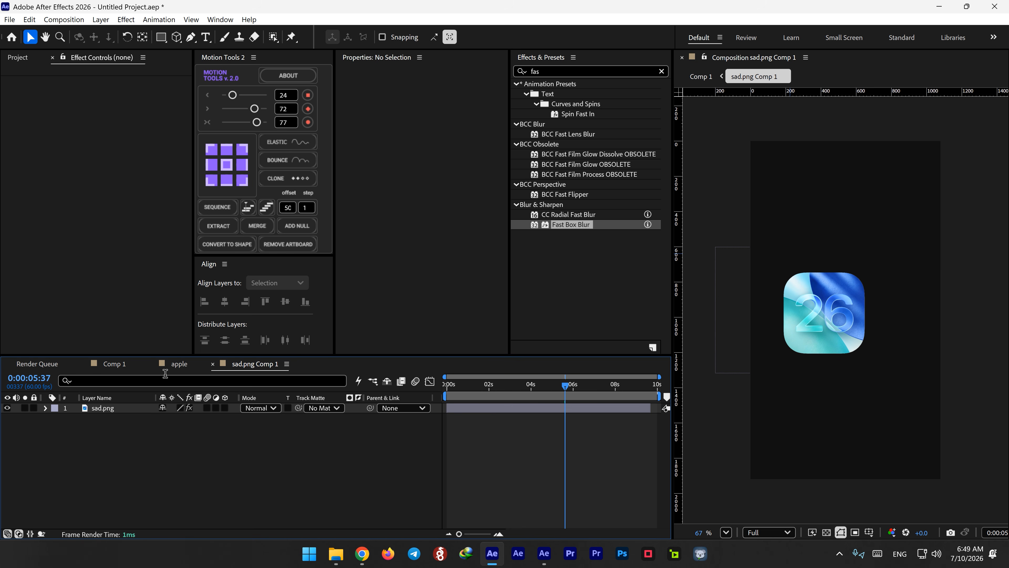
# Draw a blue rounded rectangle of about 466 × 477 px over the 26 icon at 0:00:06:43.
pyautogui.moveTo(162, 36); pyautogui.dragTo(189, 53)
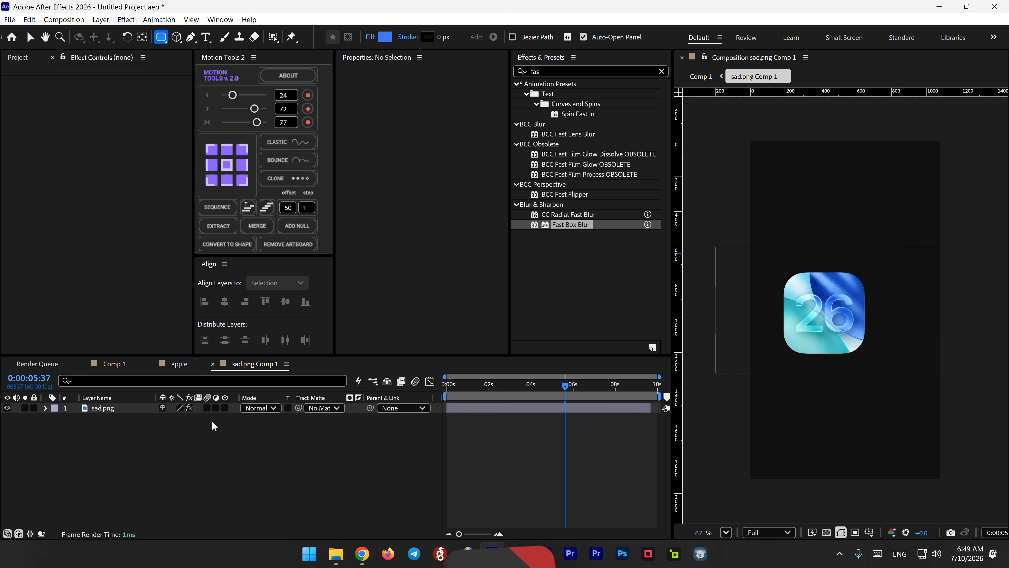
pyautogui.scroll(2, 850, 301)
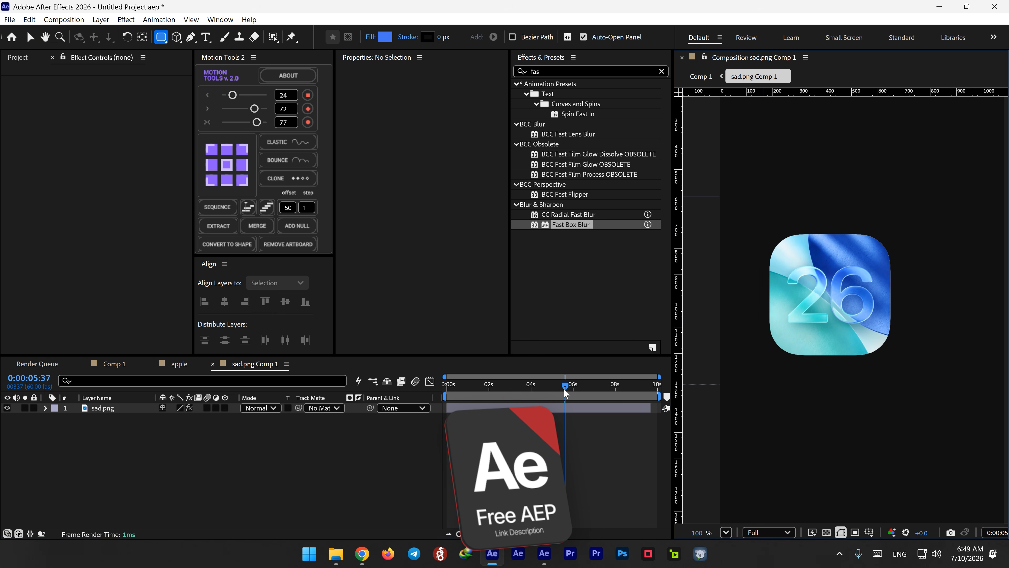
pyautogui.moveTo(566, 392); pyautogui.dragTo(588, 394)
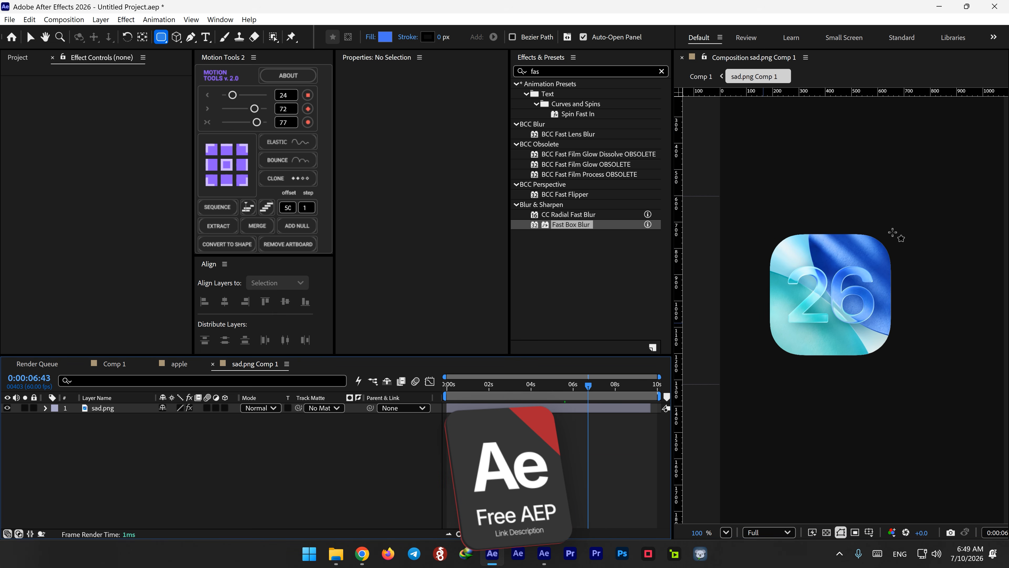
pyautogui.moveTo(893, 233)
pyautogui.mouseDown()
pyautogui.moveTo(806, 349)
pyautogui.moveTo(770, 358)
pyautogui.mouseUp()
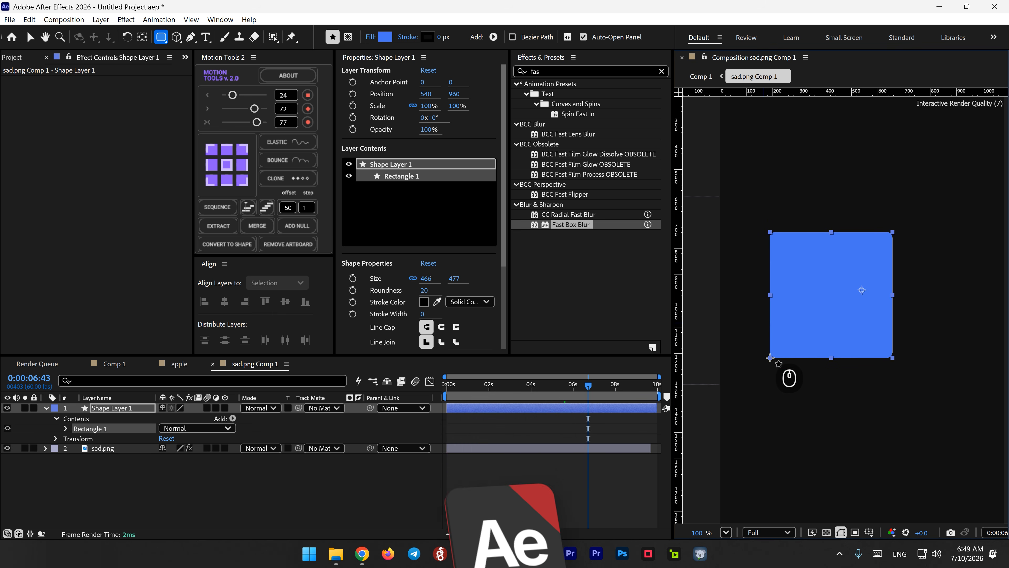
# Set the rectangle's roundness to 134 and place its shape layer beneath the sad.png layer.
pyautogui.click(66, 428)
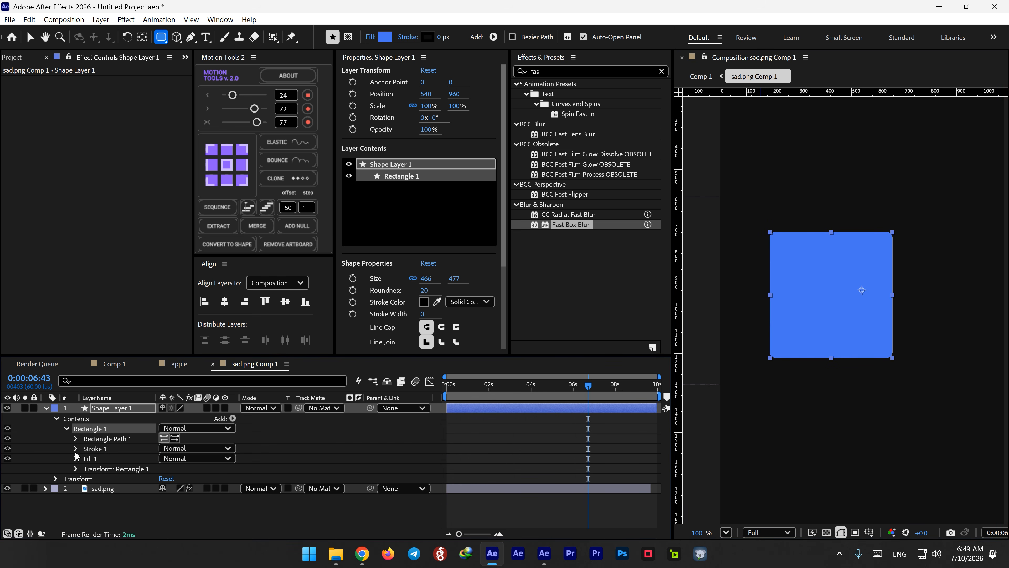
pyautogui.click(75, 438)
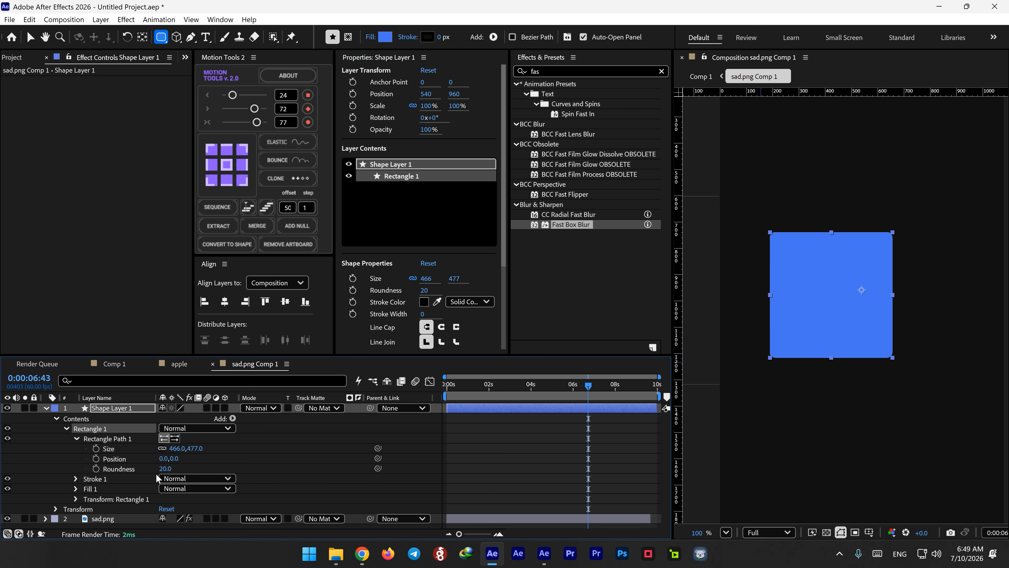
pyautogui.moveTo(165, 468); pyautogui.dragTo(229, 461)
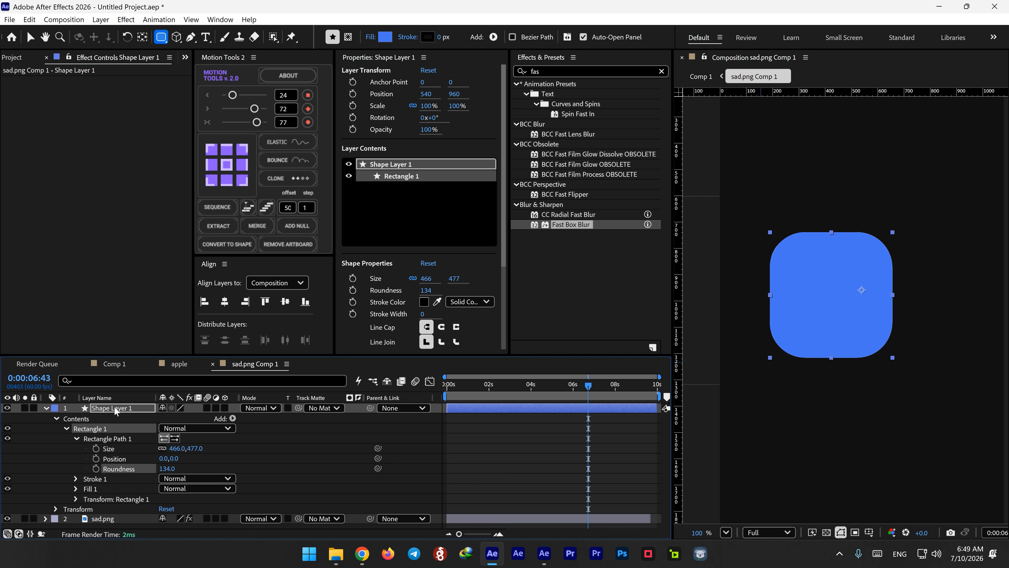
pyautogui.moveTo(114, 411); pyautogui.dragTo(128, 519)
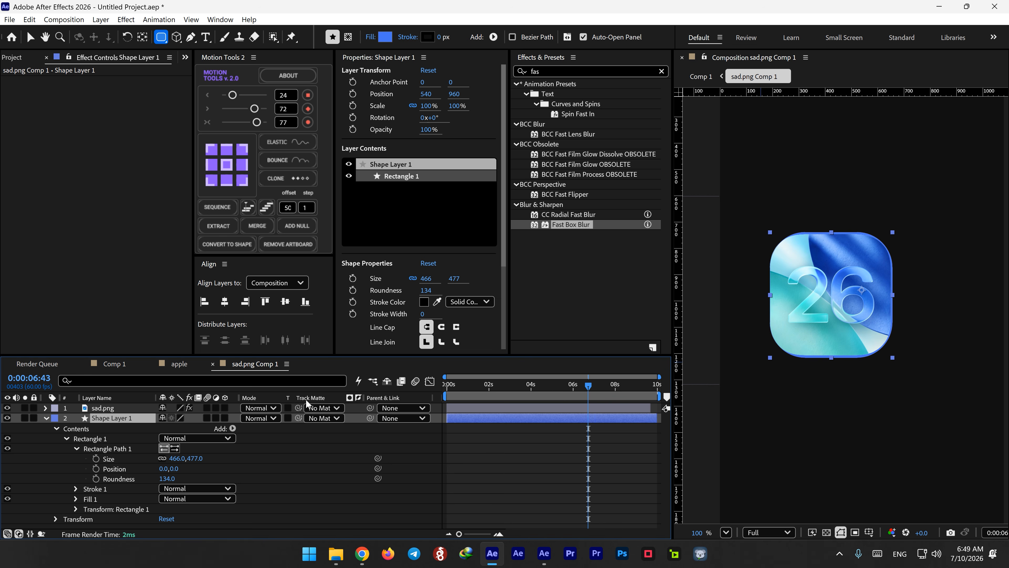
# Make the rectangle square by setting its height to 466, and scale its linked size down to 456 × 456.
pyautogui.click(412, 279)
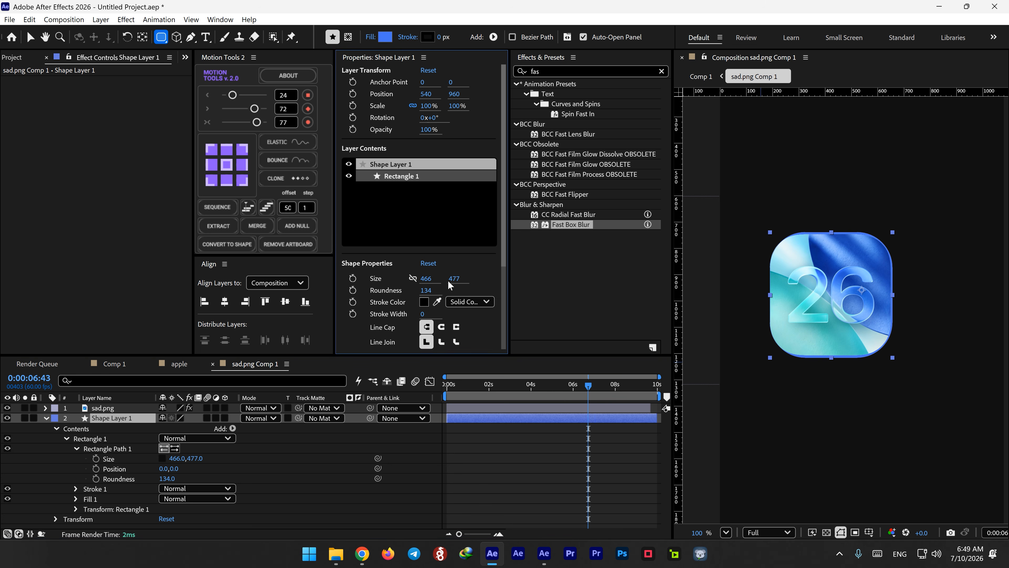
pyautogui.click(452, 279)
pyautogui.write('466')
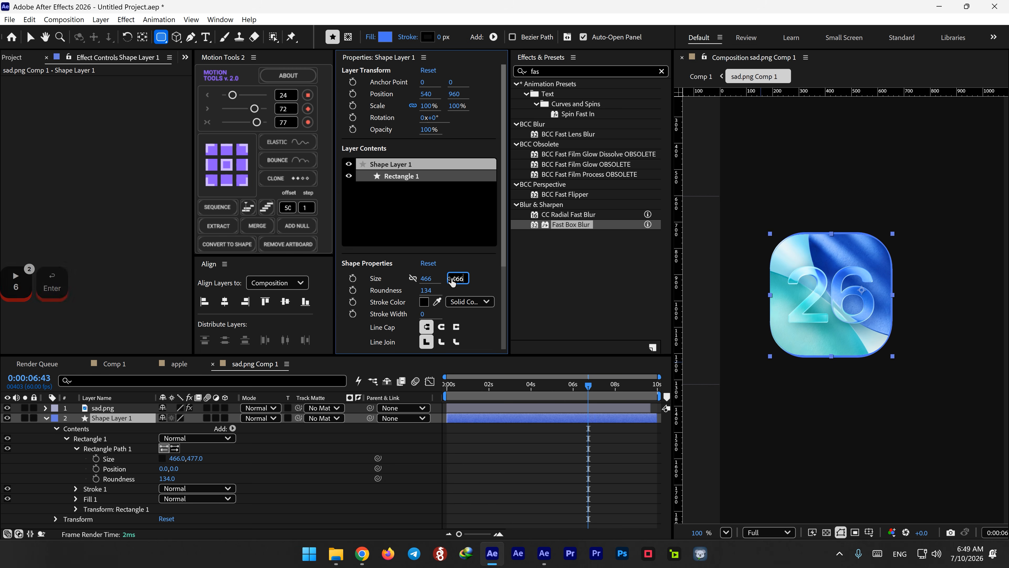
pyautogui.press('Return')
pyautogui.click(413, 279)
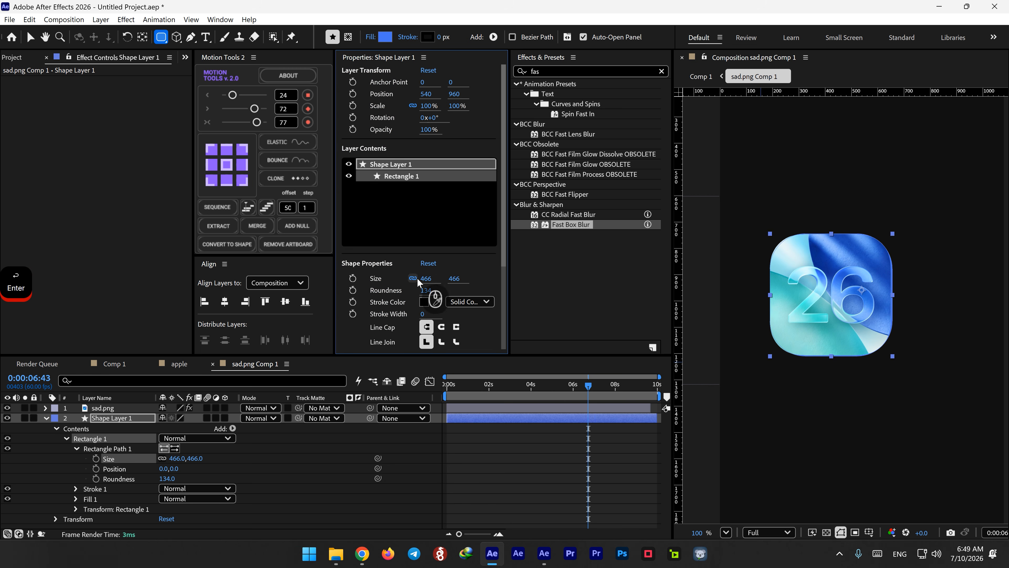
pyautogui.moveTo(424, 278); pyautogui.dragTo(415, 277)
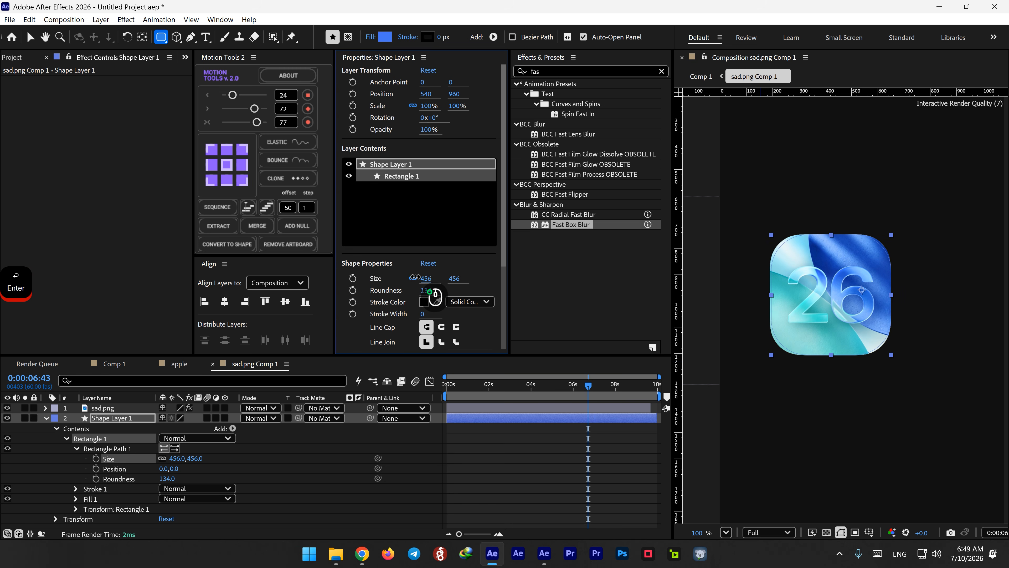
# Set the rectangle's roundness to 113 and nudge the shape layer to Position X 538 to line up with the icon.
pyautogui.moveTo(167, 478); pyautogui.dragTo(164, 477)
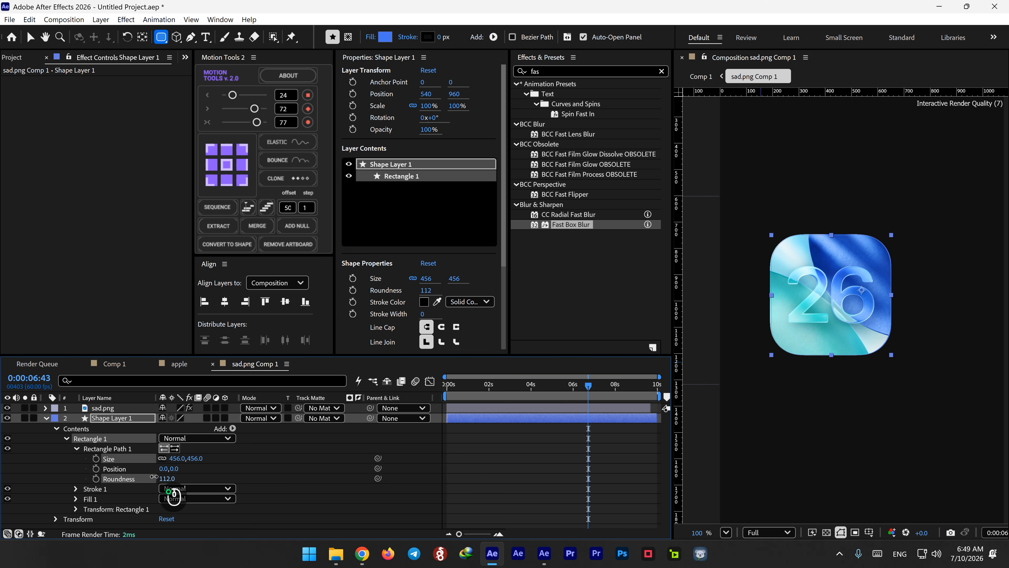
pyautogui.click(112, 417)
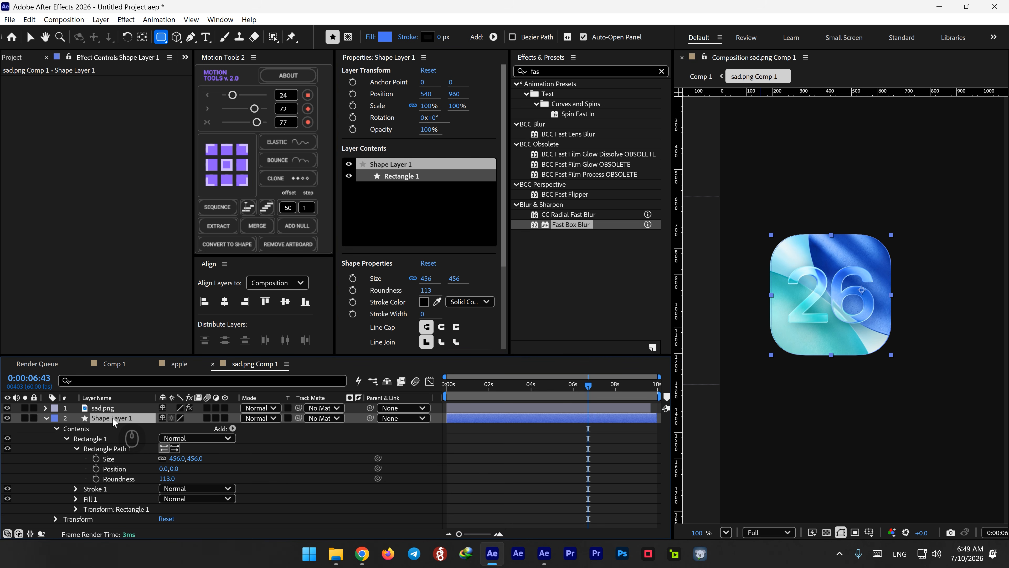
pyautogui.press('Left')
pyautogui.press('Left')
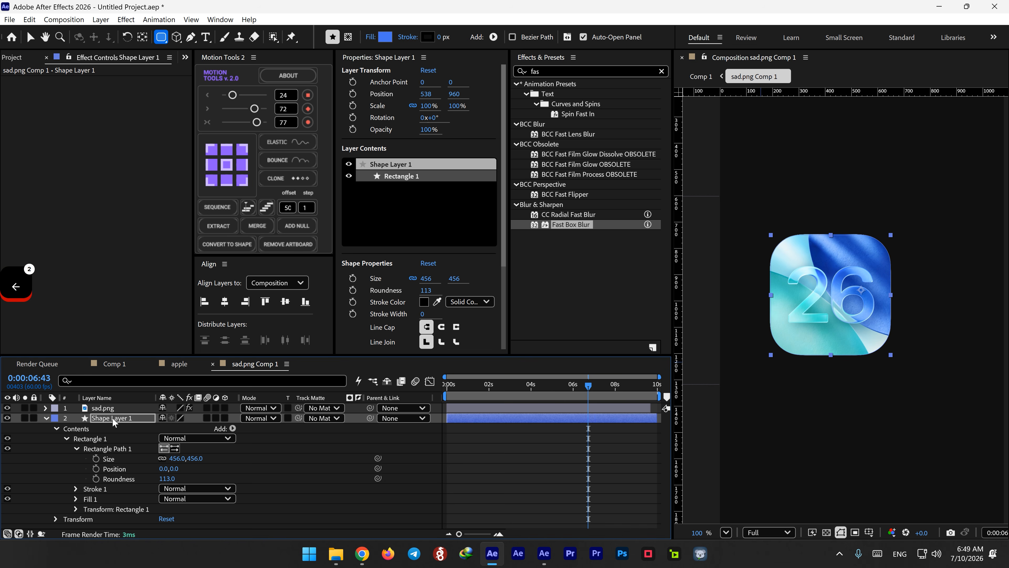
# Parent the shape layer to sad.png and use the shape layer as the track matte for sad.png.
pyautogui.click(46, 417)
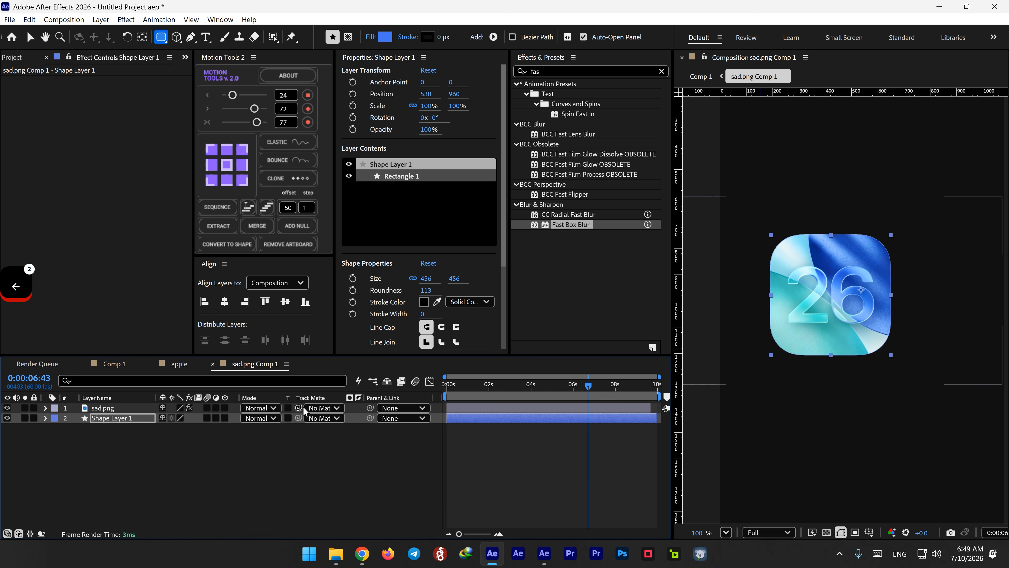
pyautogui.moveTo(370, 417); pyautogui.dragTo(97, 410)
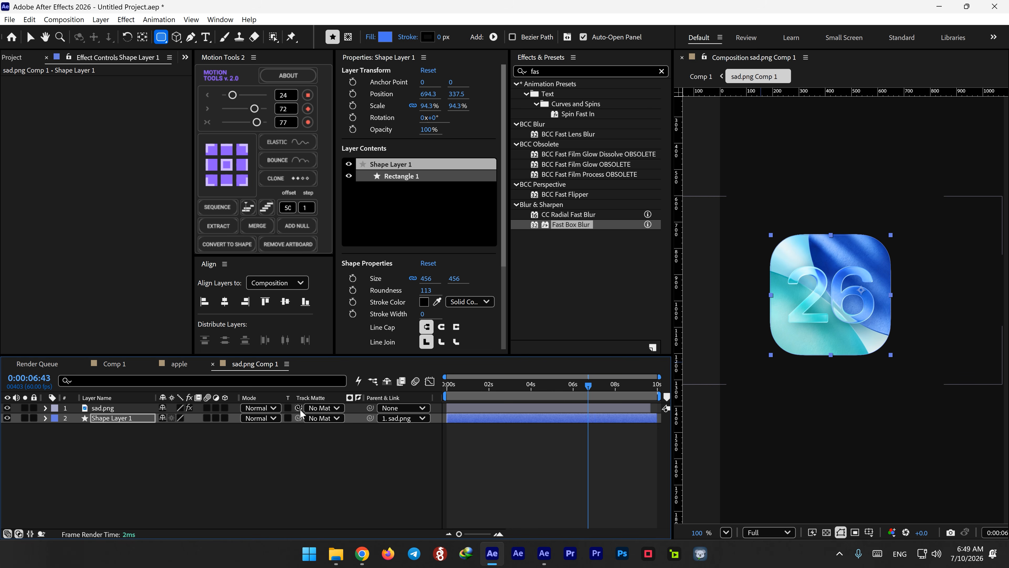
pyautogui.moveTo(298, 408); pyautogui.dragTo(131, 422)
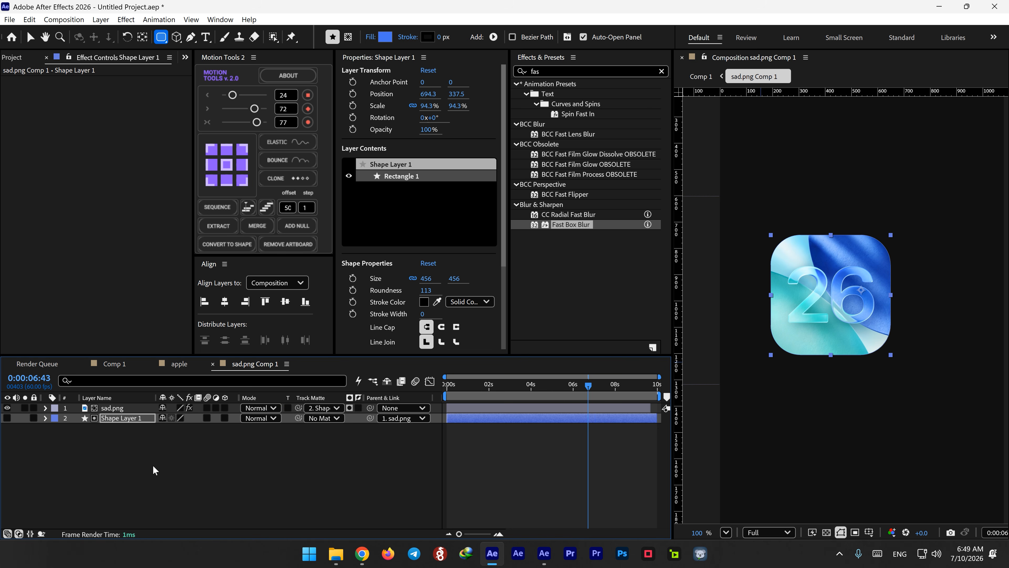
# Make the matte shape layer visible again and choose white (FFFFFF) as its fill colour.
pyautogui.click(7, 418)
pyautogui.click(123, 420)
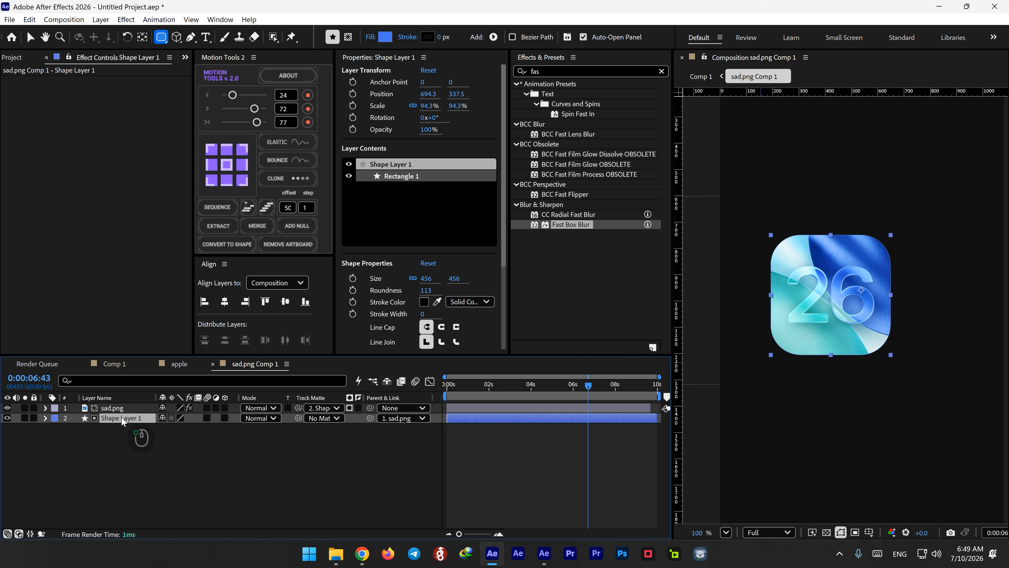
pyautogui.click(385, 37)
pyautogui.click(312, 191)
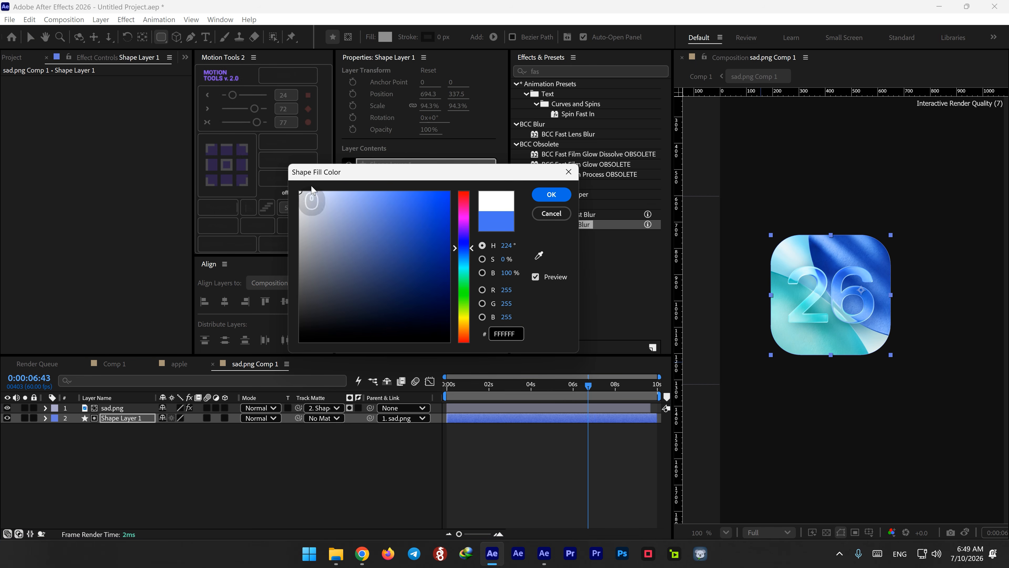
# Set Shape Layer 1's fill colour to white (FFFFFF) and reveal the keyframes of the sad.png layer.
pyautogui.click(550, 196)
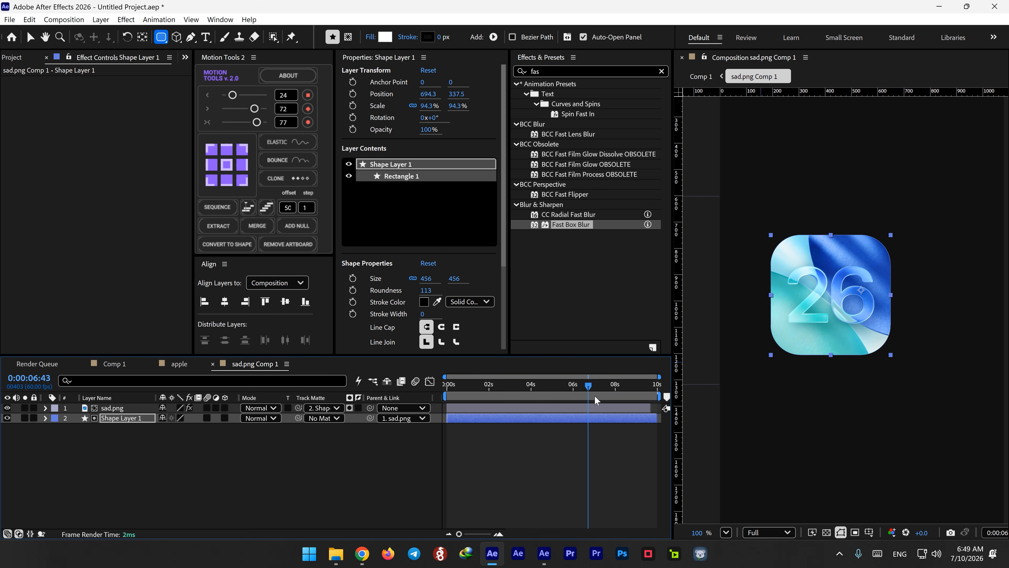
pyautogui.moveTo(592, 396); pyautogui.dragTo(552, 385)
pyautogui.click(552, 408)
pyautogui.press('u')
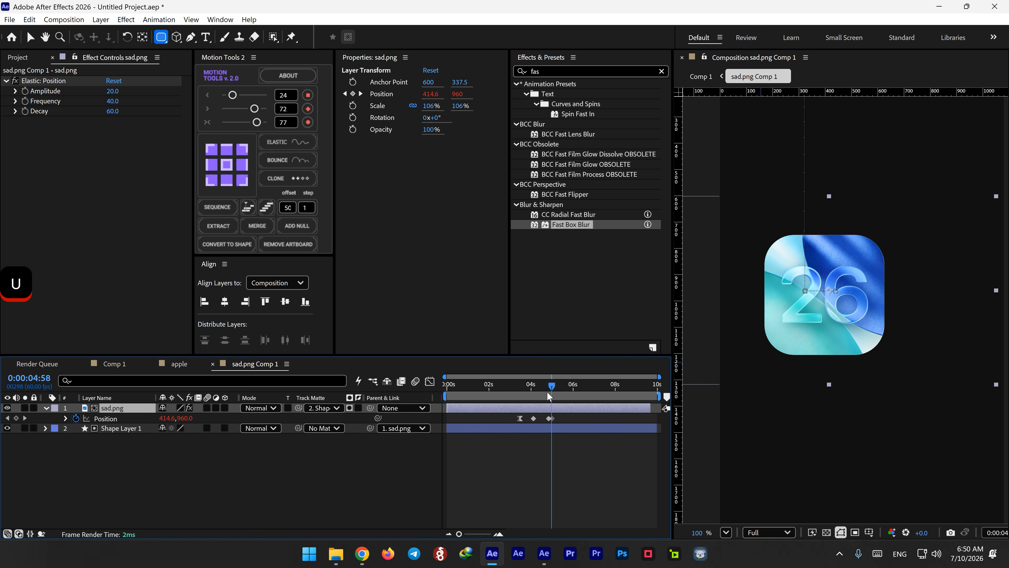
# Keyframe Rectangle 1's Size on Shape Layer 1 at 456 × 456 at 0:00:04:50 and unlinked 505 × 148 at 0:00:05:13.
pyautogui.click(548, 392)
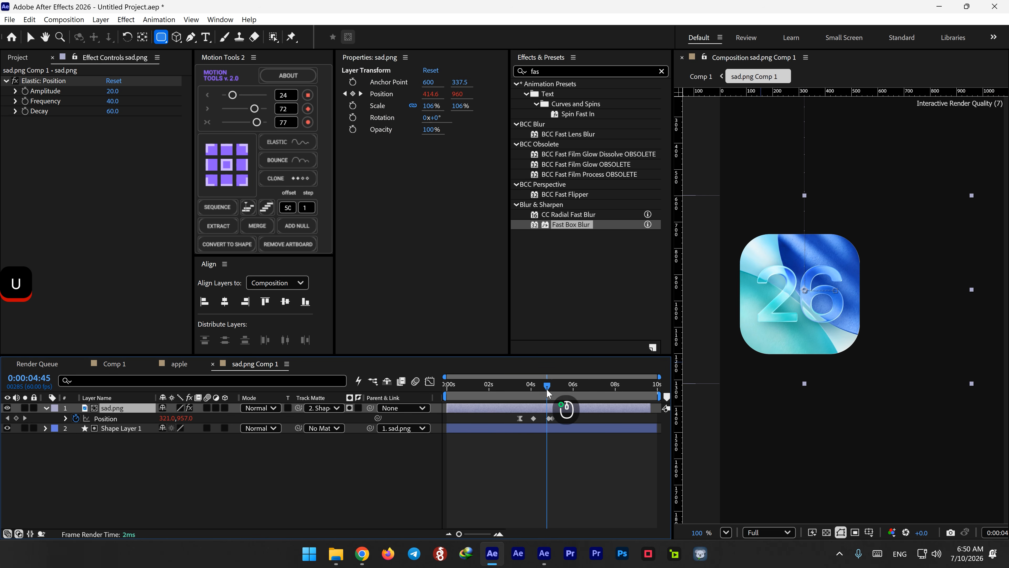
pyautogui.click(550, 429)
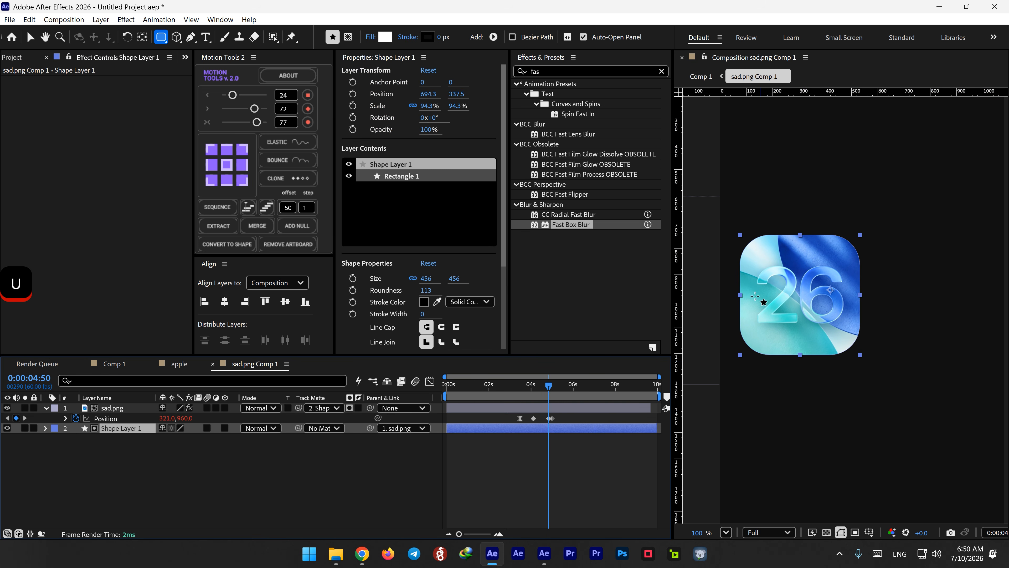
pyautogui.click(45, 429)
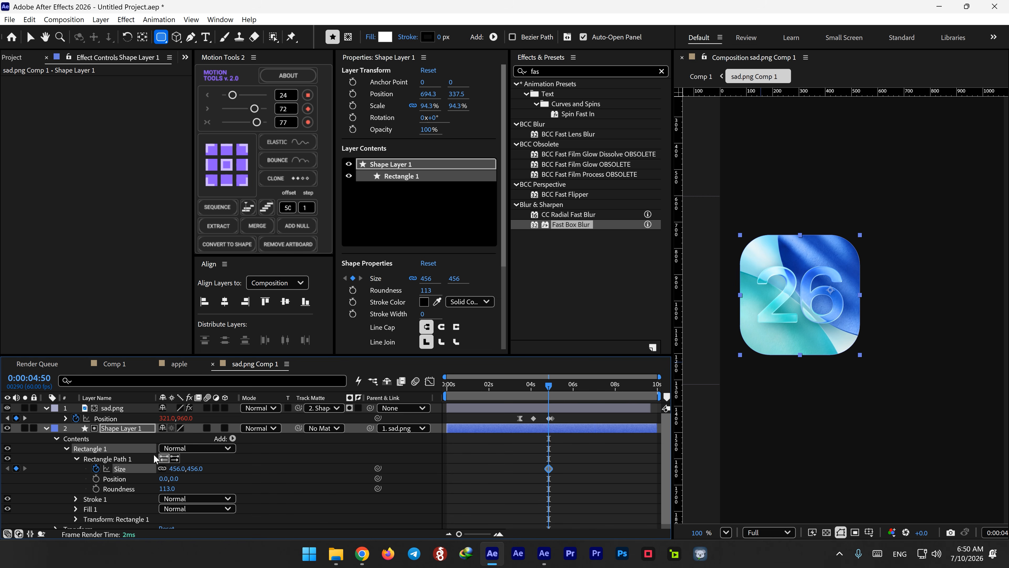
pyautogui.click(556, 398)
pyautogui.moveTo(199, 469); pyautogui.dragTo(7, 459)
pyautogui.moveTo(170, 469); pyautogui.dragTo(195, 464)
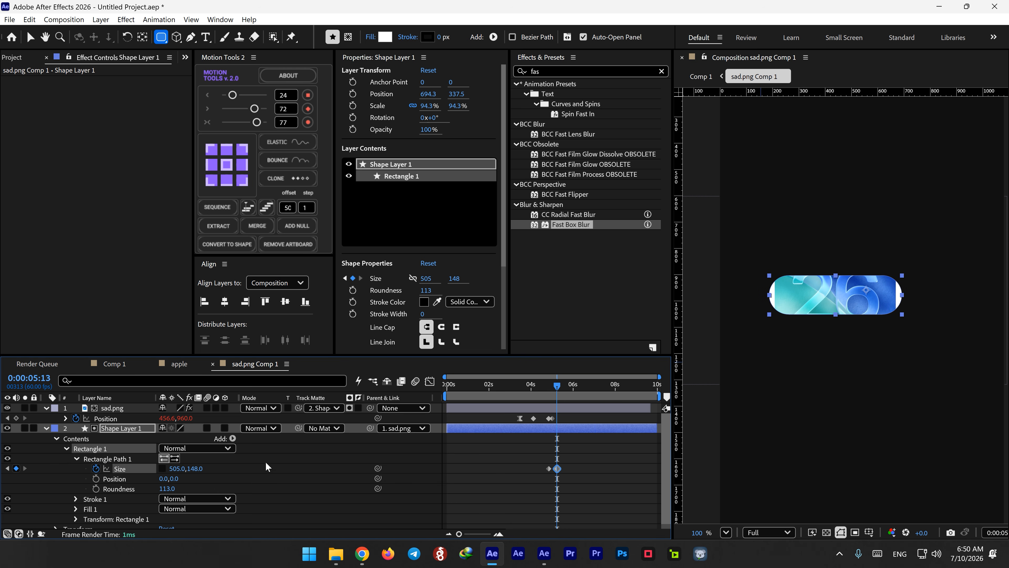
# Keyframe Rectangle 1's Roundness at 113 at 0:00:04:50 and 53 at 0:00:05:13.
pyautogui.click(95, 489)
pyautogui.moveTo(554, 390); pyautogui.dragTo(548, 390)
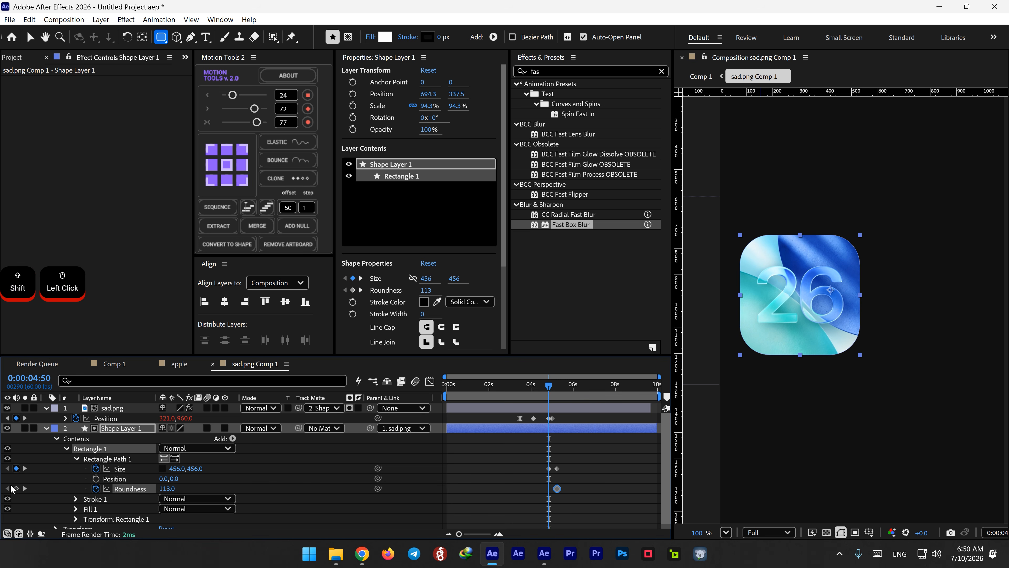
pyautogui.click(16, 488)
pyautogui.click(25, 488)
pyautogui.moveTo(164, 488); pyautogui.dragTo(126, 488)
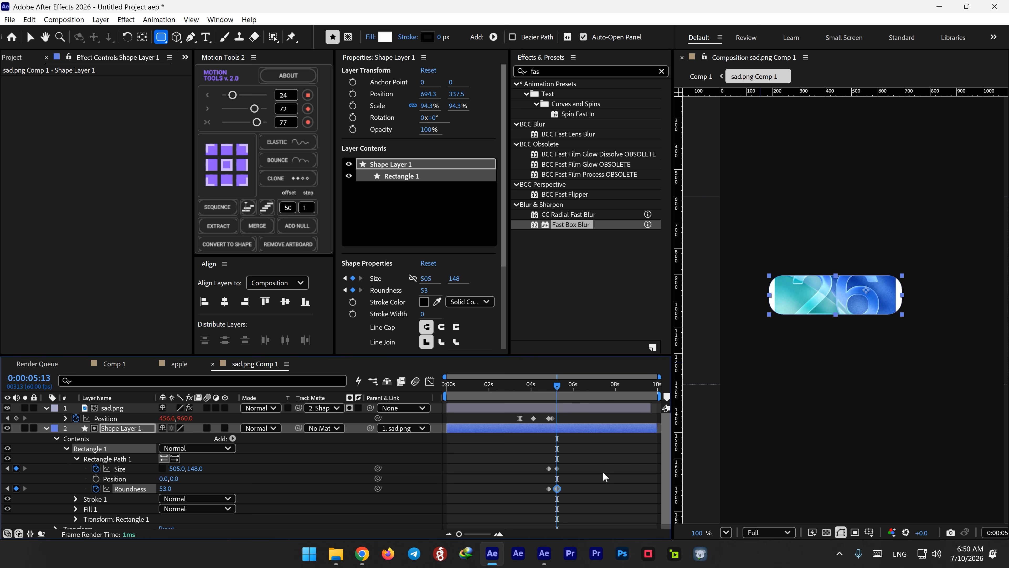
# Try to apply the Motion Tools Elastic animation to the rectangle's Size and Roundness keyframes.
pyautogui.moveTo(570, 459); pyautogui.dragTo(533, 524)
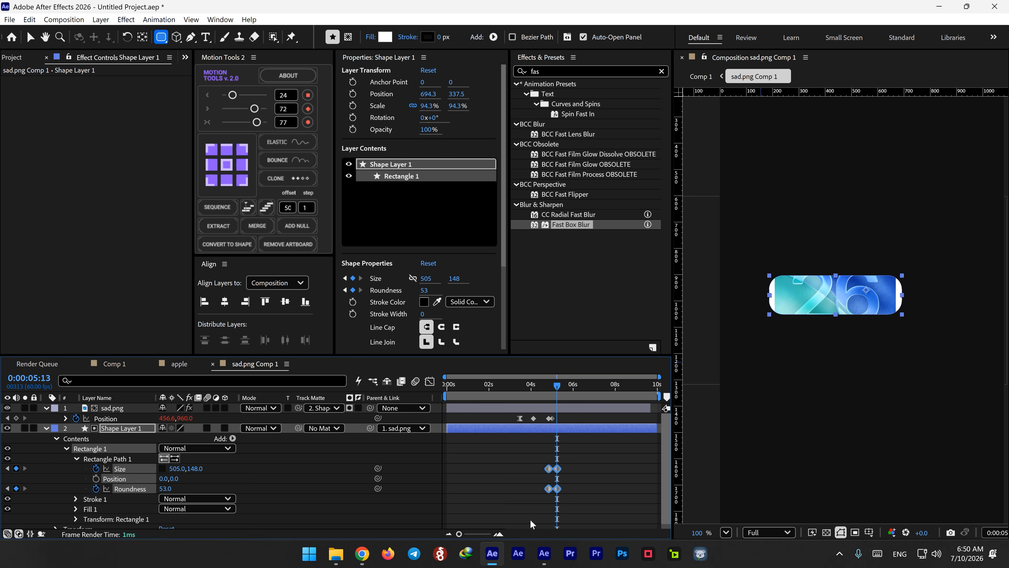
pyautogui.click(297, 145)
# Keyframe the sad.png layer's Opacity at 100% at 0:00:04:50 and 0% at 0:00:05:13.
pyautogui.keyDown('shift'); pyautogui.click(552, 390); pyautogui.keyUp('shift')
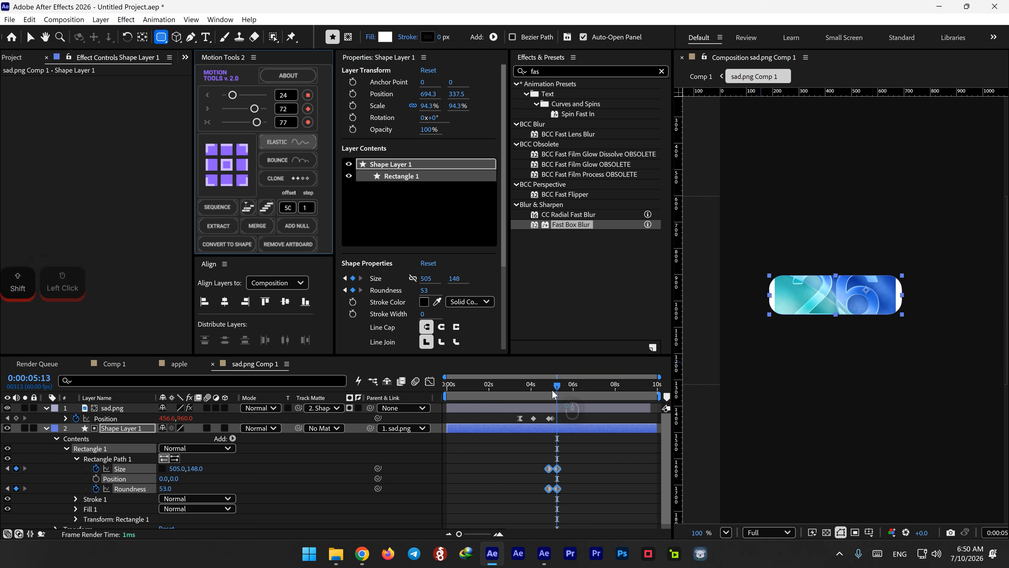
pyautogui.click(553, 405)
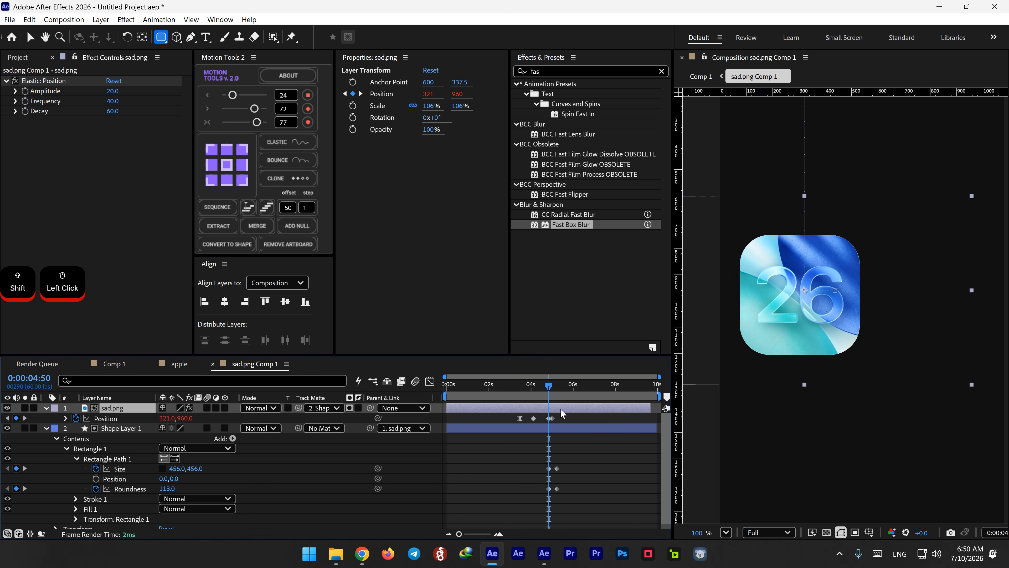
pyautogui.hotkey('alt', 'shift', 't')
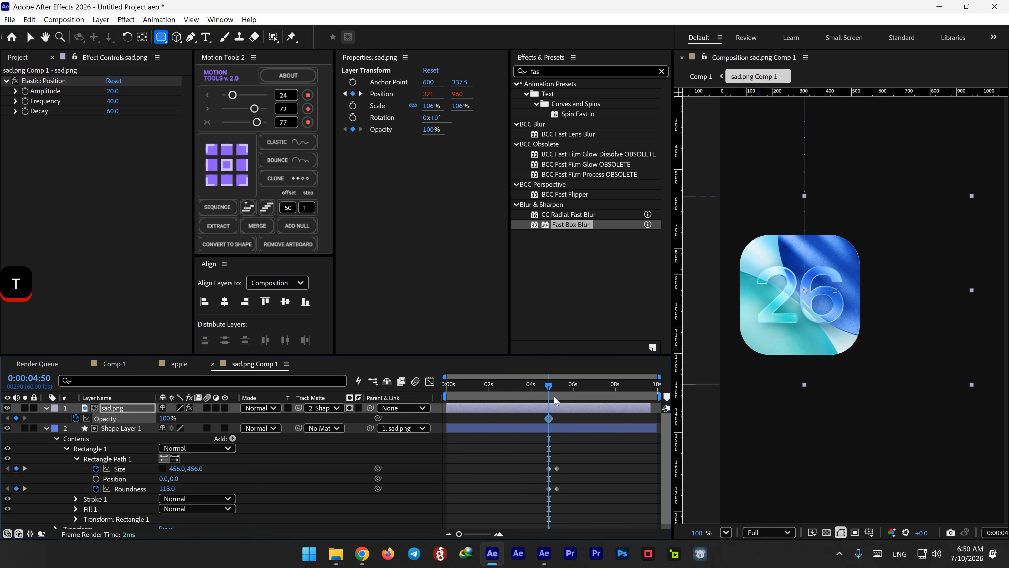
pyautogui.keyDown('shift'); pyautogui.click(557, 399); pyautogui.keyUp('shift')
pyautogui.moveTo(166, 418); pyautogui.dragTo(80, 421)
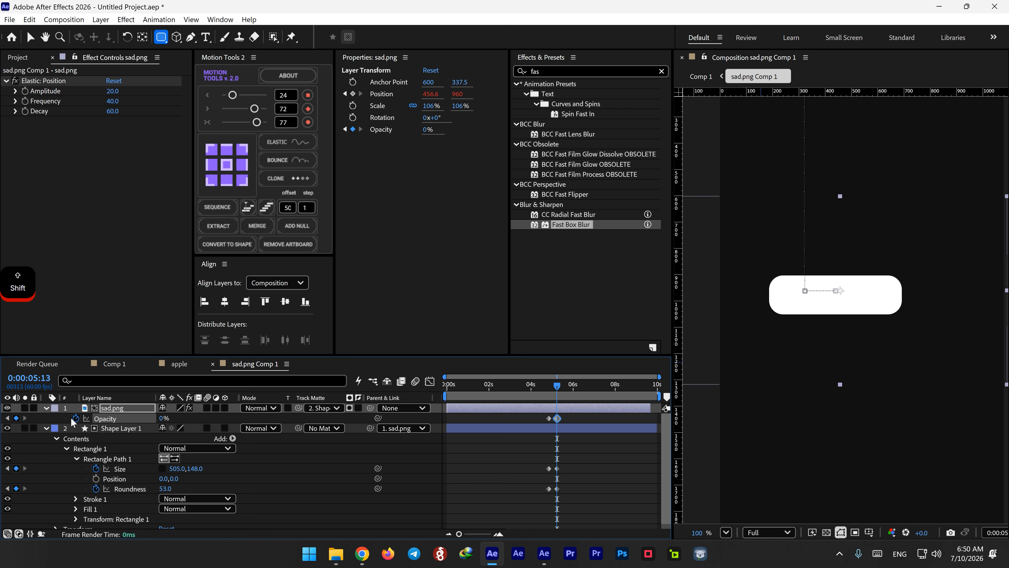
# Apply the Fill effect to Shape Layer 1 and set its colour to white.
pyautogui.click(567, 428)
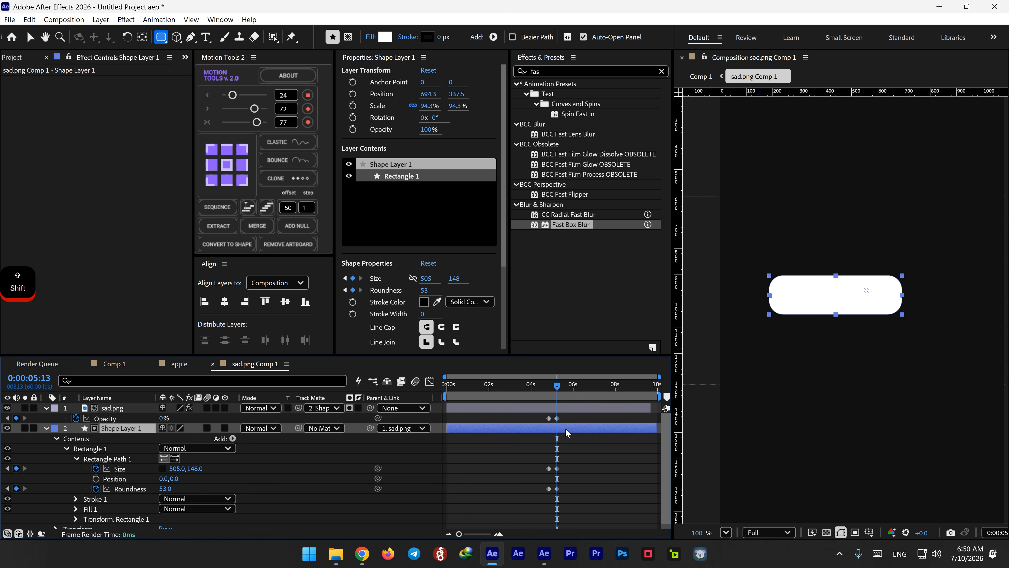
pyautogui.click(560, 72)
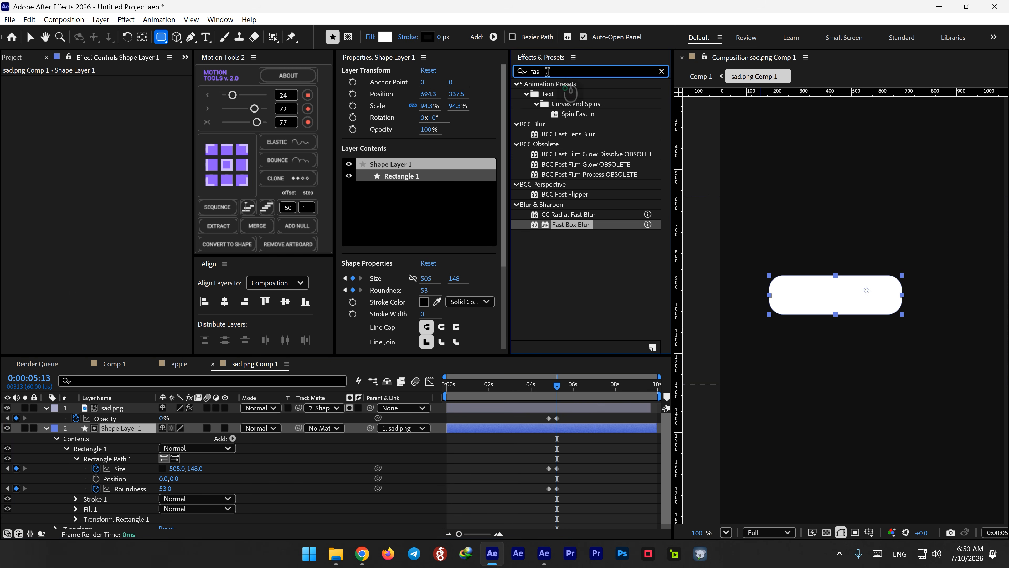
pyautogui.write('fill')
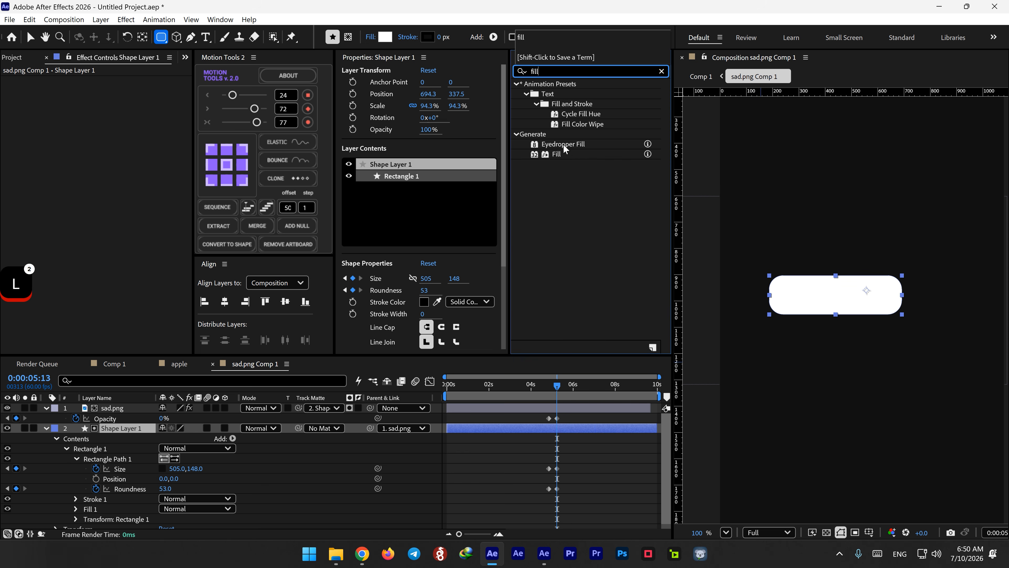
pyautogui.moveTo(556, 153); pyautogui.dragTo(561, 446)
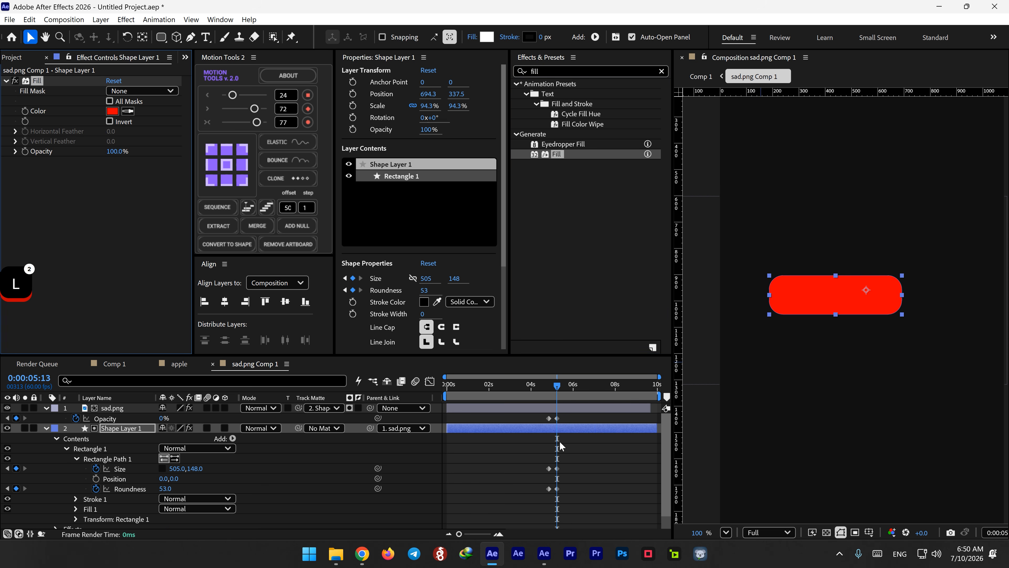
pyautogui.click(112, 111)
pyautogui.moveTo(321, 221); pyautogui.dragTo(301, 192)
pyautogui.click(550, 194)
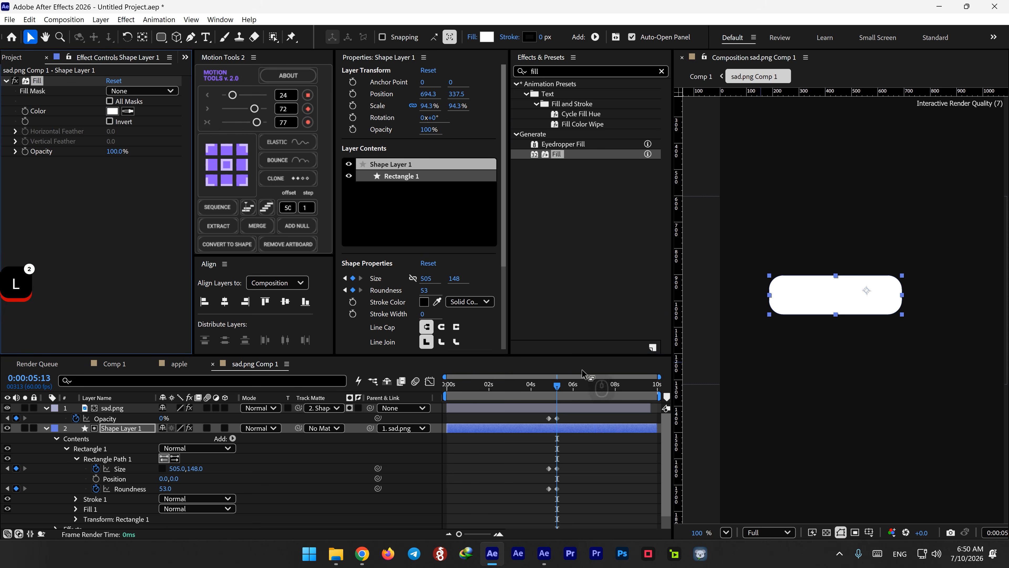
# Keyframe the Fill effect's colour at white at 0:00:05:07 and dark grey 313131 at 0:00:05:40.
pyautogui.moveTo(562, 392); pyautogui.dragTo(555, 387)
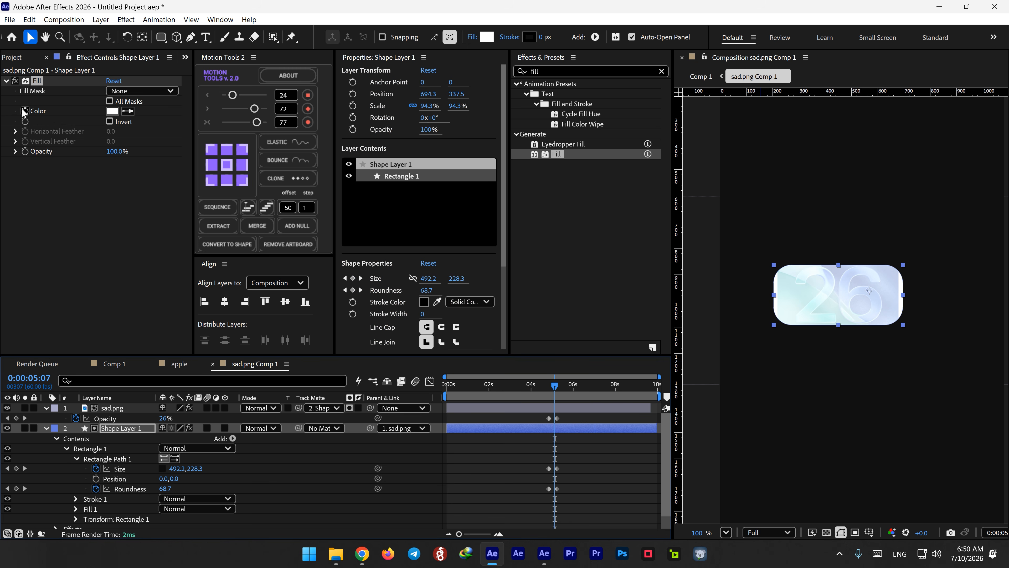
pyautogui.click(25, 111)
pyautogui.click(566, 384)
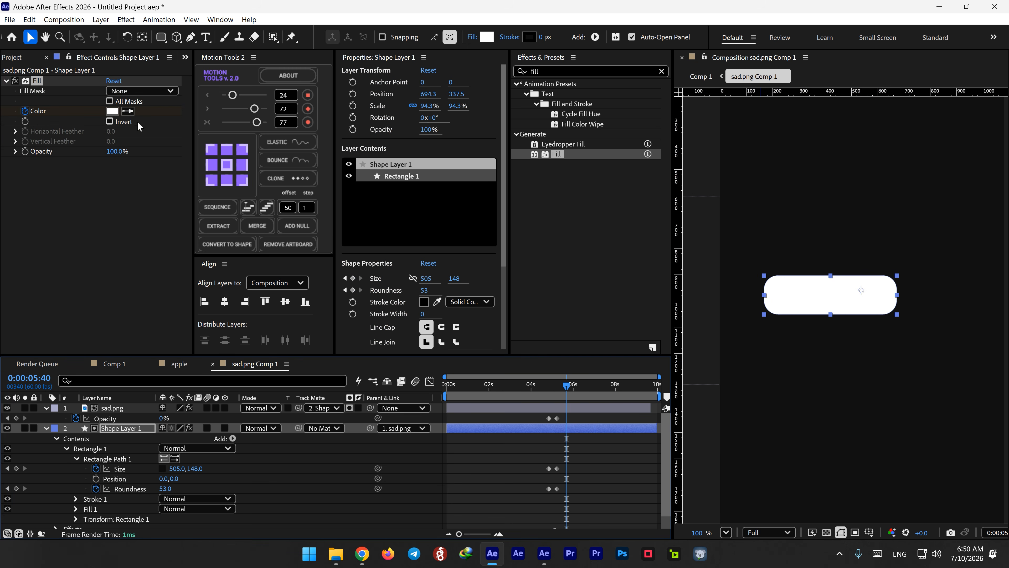
pyautogui.click(113, 111)
pyautogui.moveTo(334, 243); pyautogui.dragTo(313, 333)
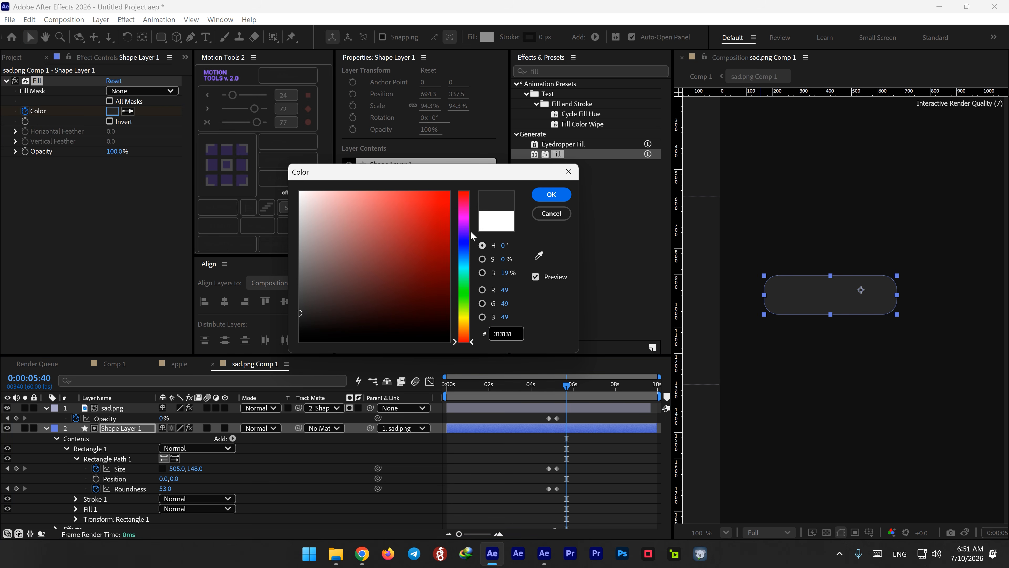
pyautogui.click(551, 194)
# Preview the icon's morph into the dark rounded bar in sad.png Comp 1.
pyautogui.moveTo(565, 384); pyautogui.dragTo(434, 385)
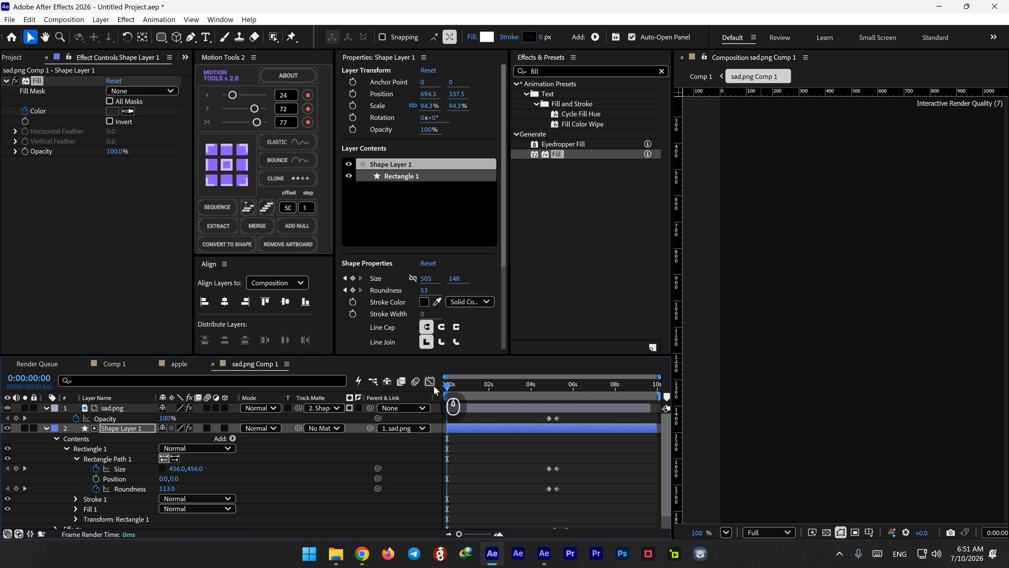
pyautogui.press('space')
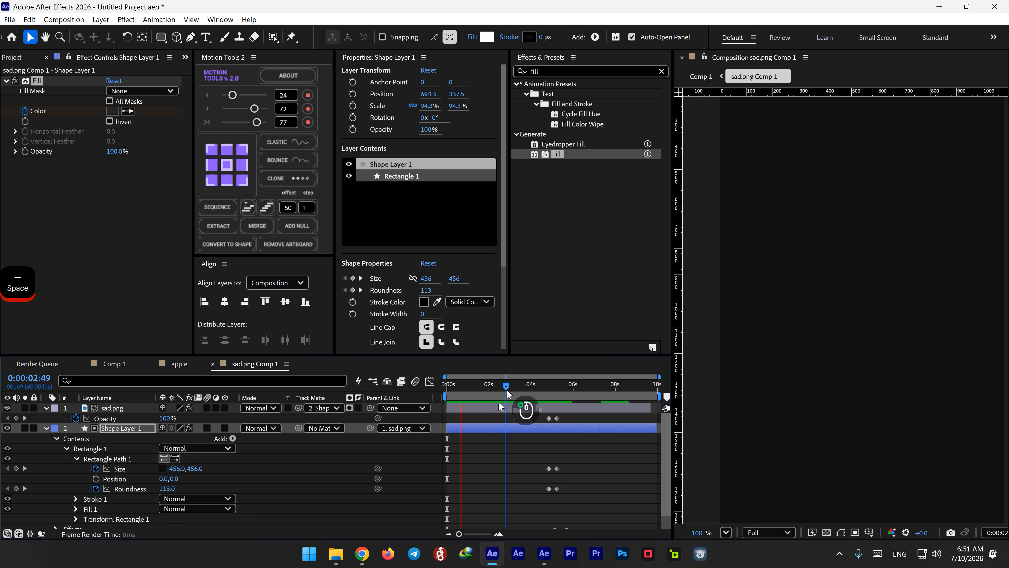
pyautogui.press('space')
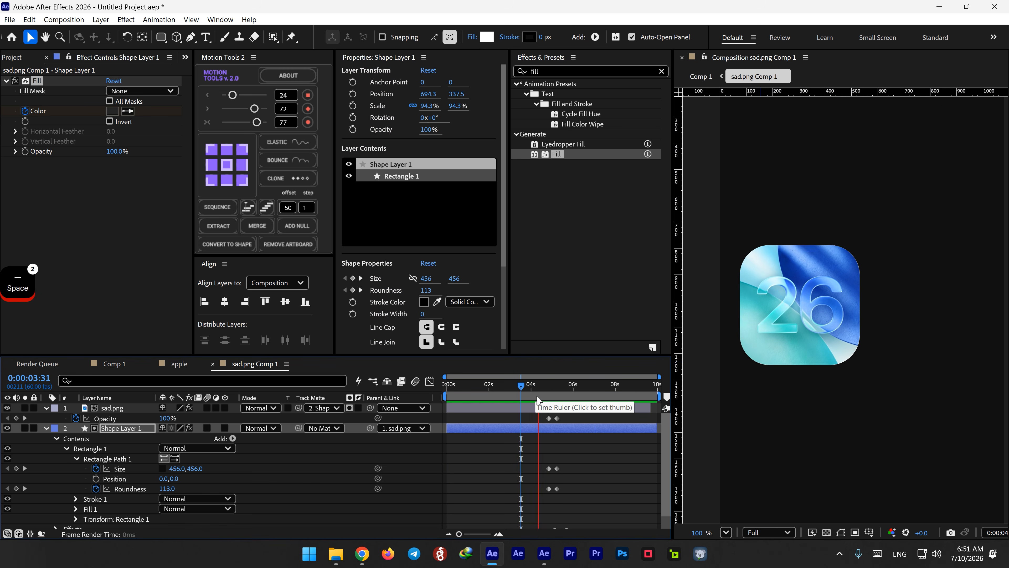
pyautogui.click(540, 393)
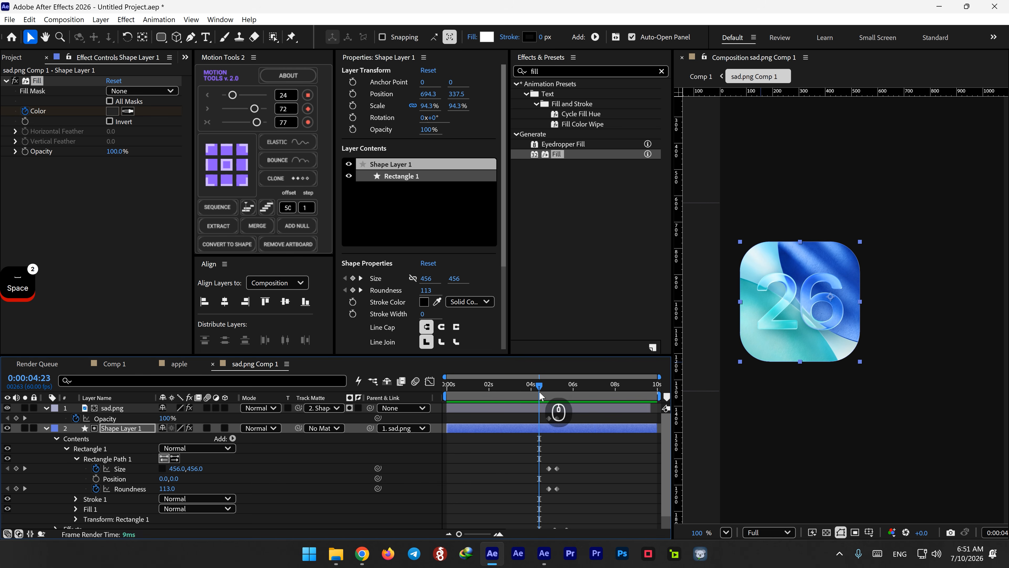
pyautogui.press('space')
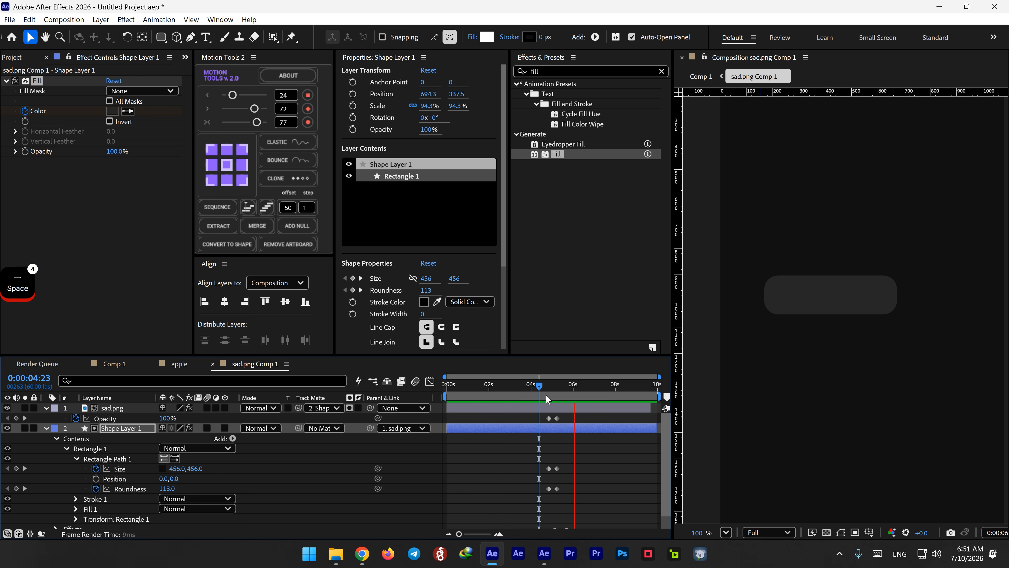
pyautogui.click(537, 392)
pyautogui.press('space')
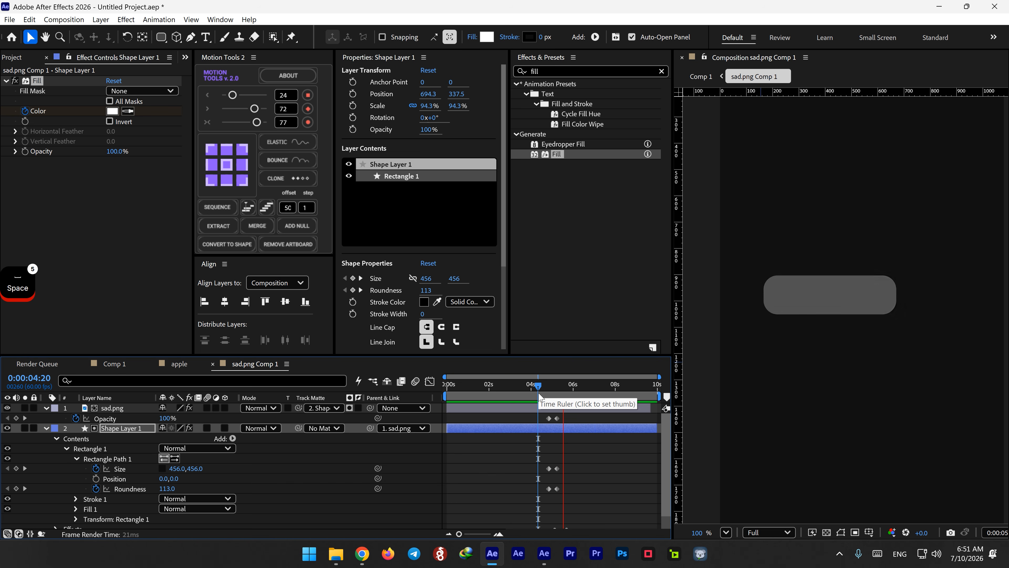
pyautogui.press('space')
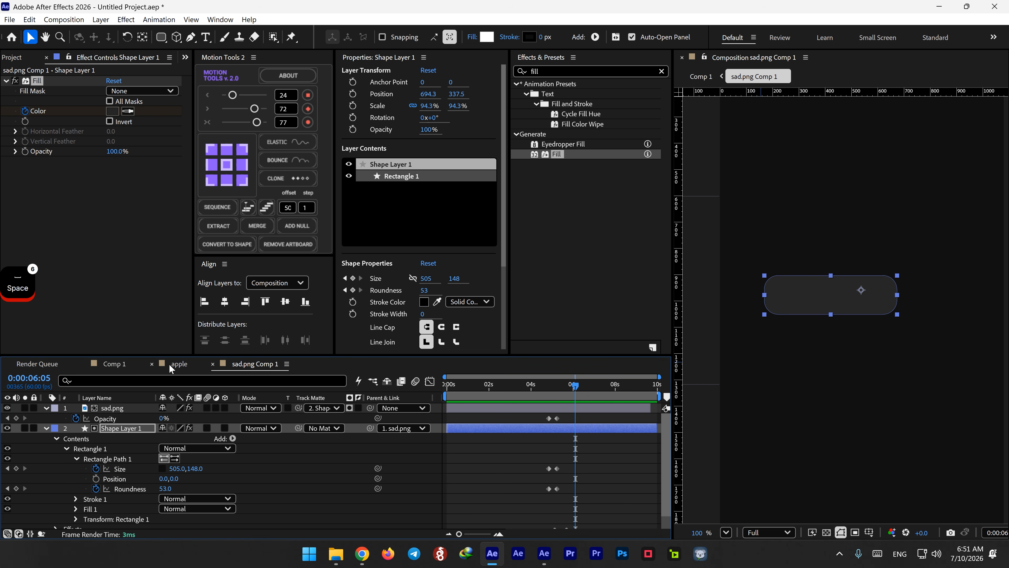
# Switch to Comp 1 and replay the section around 0:00:04:40 to examine the icons merging and morphing into the bar.
pyautogui.click(170, 363)
pyautogui.click(133, 363)
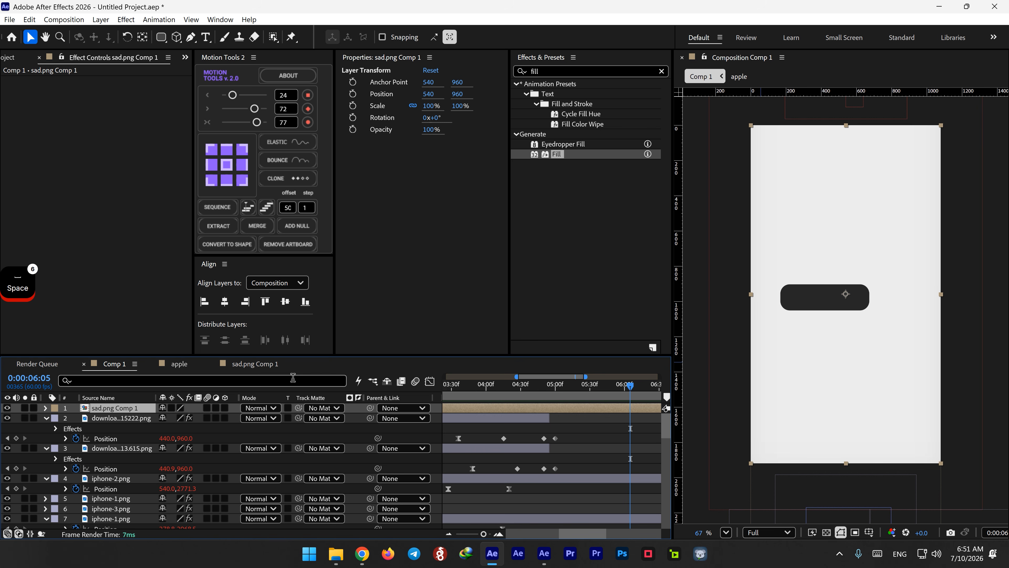
pyautogui.moveTo(552, 384); pyautogui.dragTo(528, 385)
pyautogui.press('space')
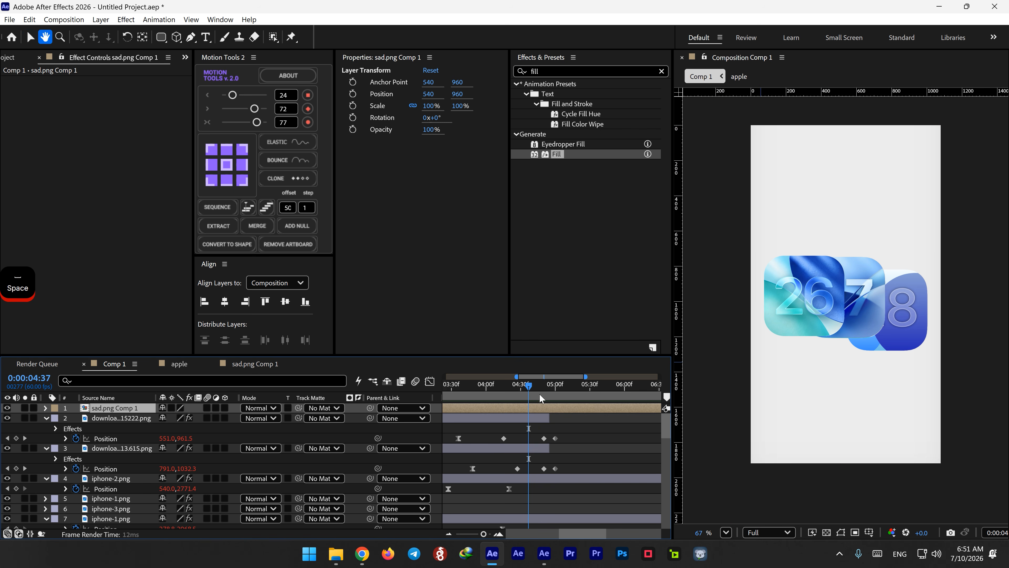
pyautogui.click(553, 393)
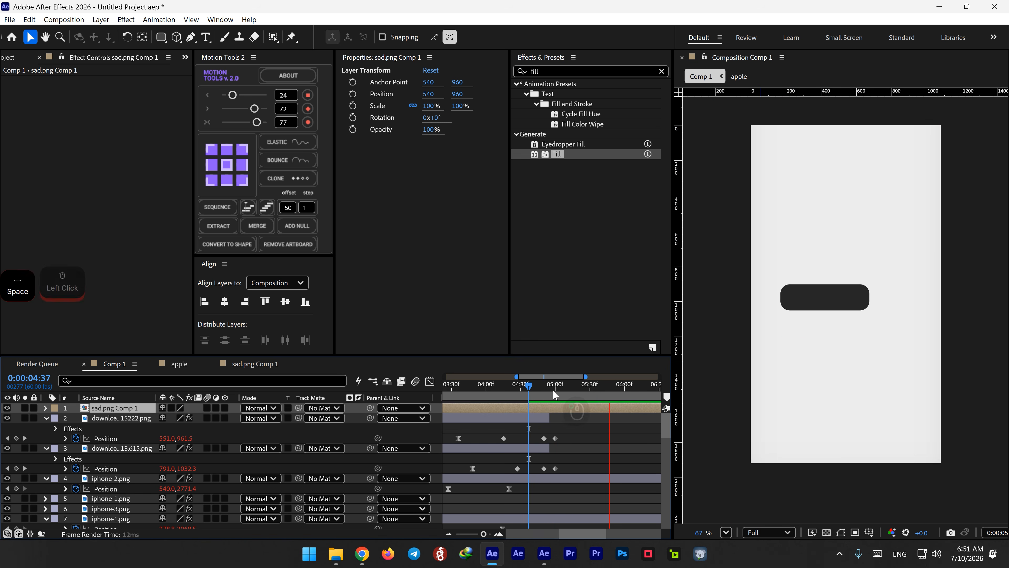
pyautogui.click(537, 389)
pyautogui.press('space')
pyautogui.press('space')
pyautogui.press('space')
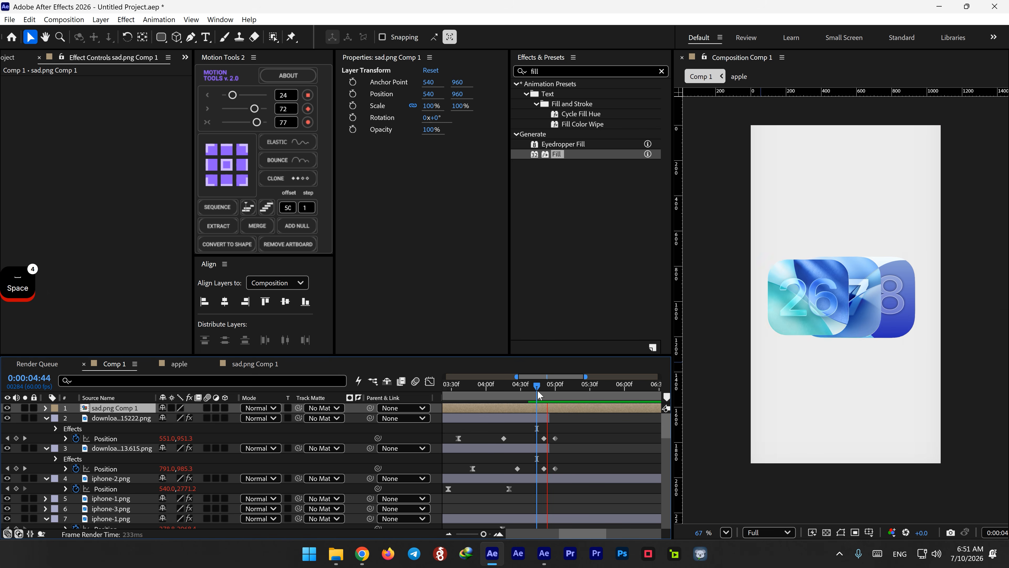
pyautogui.press('space')
pyautogui.moveTo(545, 387); pyautogui.dragTo(492, 387)
pyautogui.press('space')
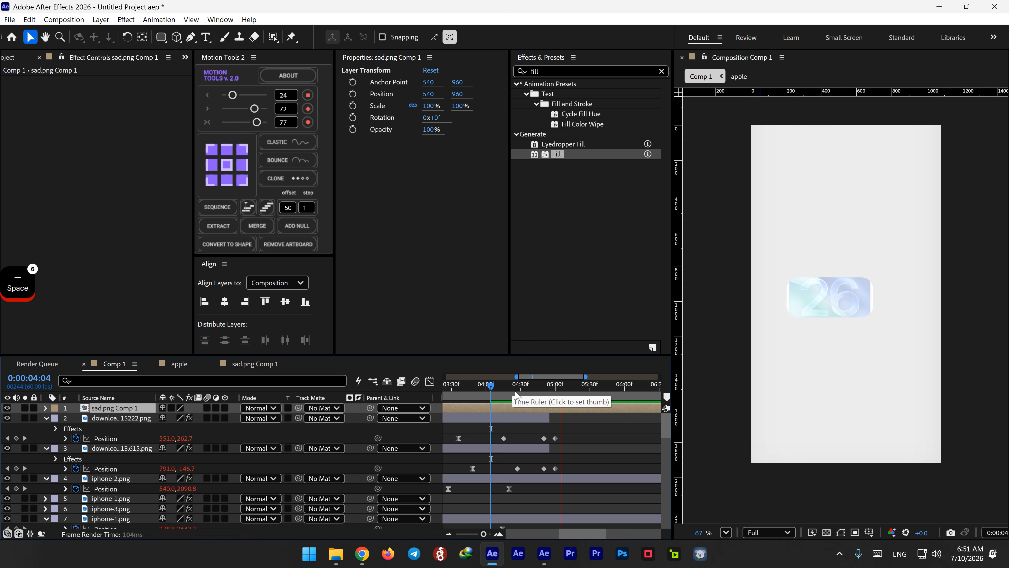
pyautogui.press('space')
pyautogui.click(532, 388)
pyautogui.press('space')
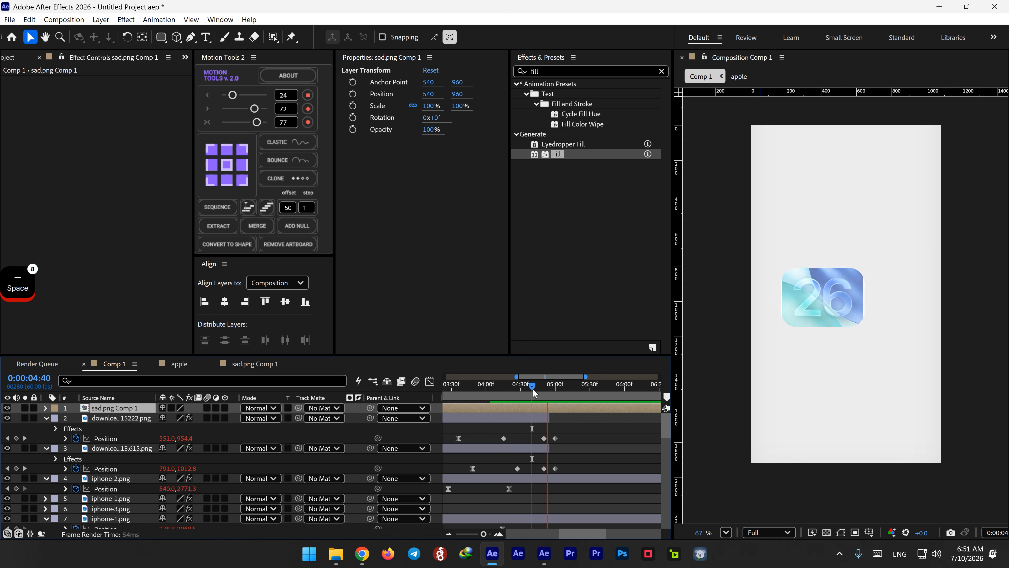
pyautogui.press('space')
pyautogui.click(539, 387)
pyautogui.press('space')
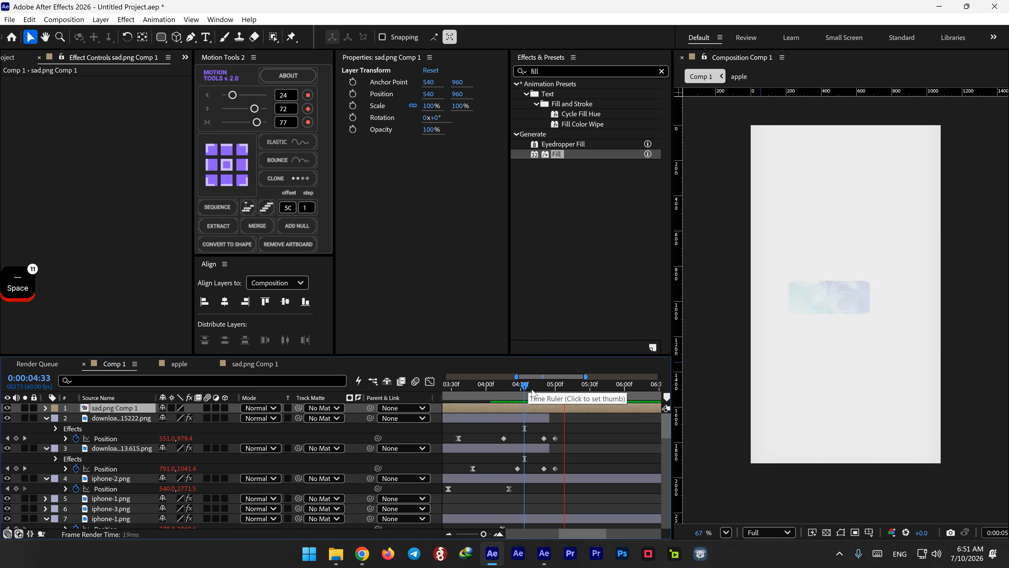
# Replay the icons merging into the bar in Comp 1 and park the current time at 0:00:04:50.
pyautogui.press('space')
pyautogui.press('space')
pyautogui.moveTo(547, 392); pyautogui.dragTo(541, 392)
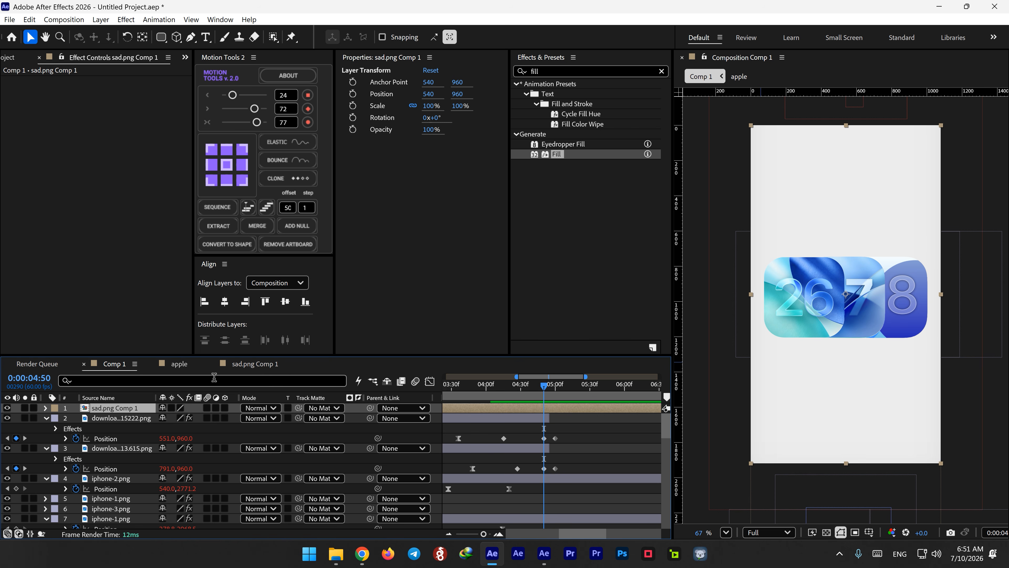
# In sad.png Comp 1, centre the sad.png layer horizontally in the composition at 0:00:05:13.
pyautogui.click(179, 364)
pyautogui.click(254, 364)
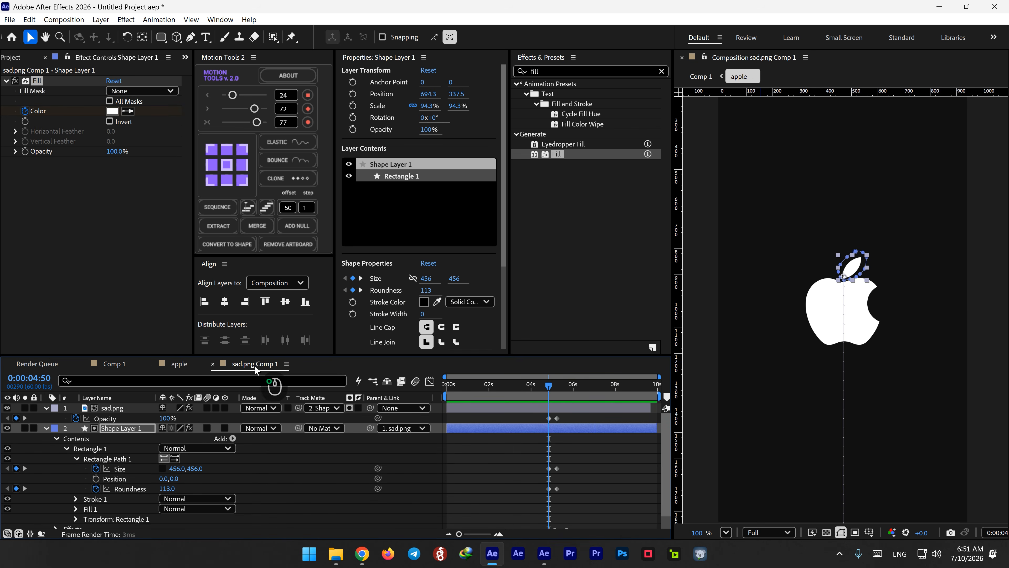
pyautogui.keyDown('shift'); pyautogui.click(554, 387); pyautogui.keyUp('shift')
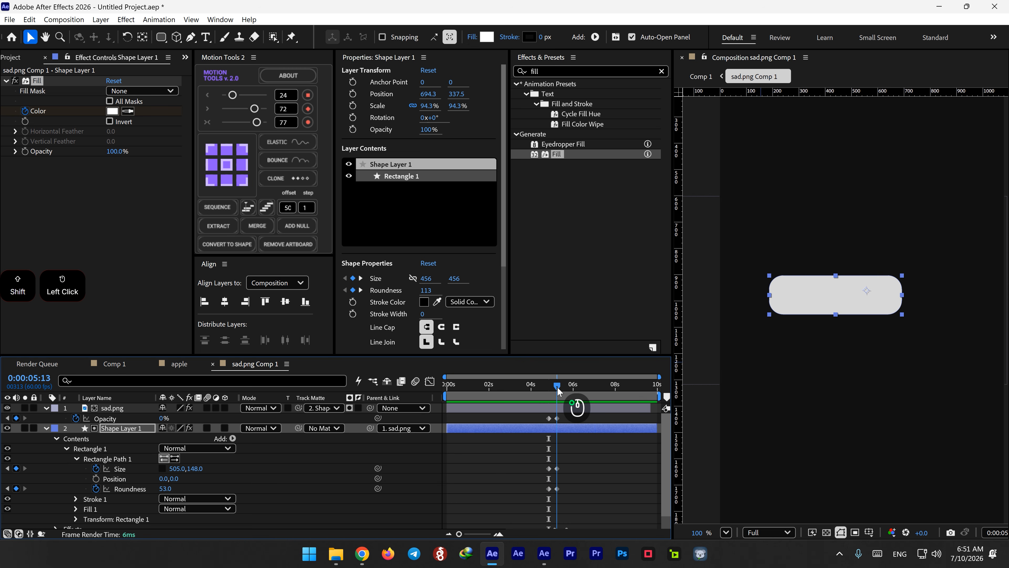
pyautogui.click(563, 407)
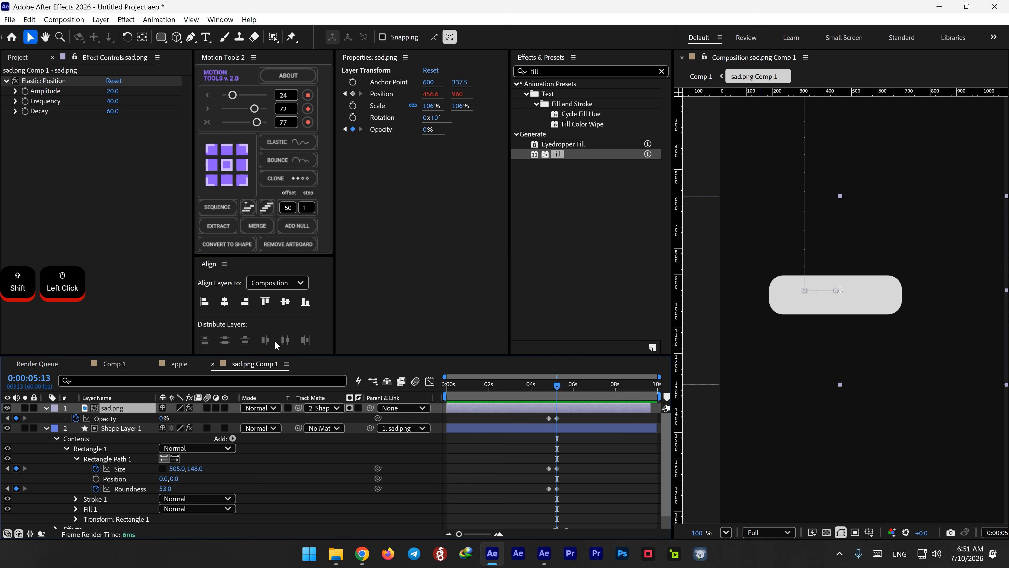
pyautogui.click(227, 301)
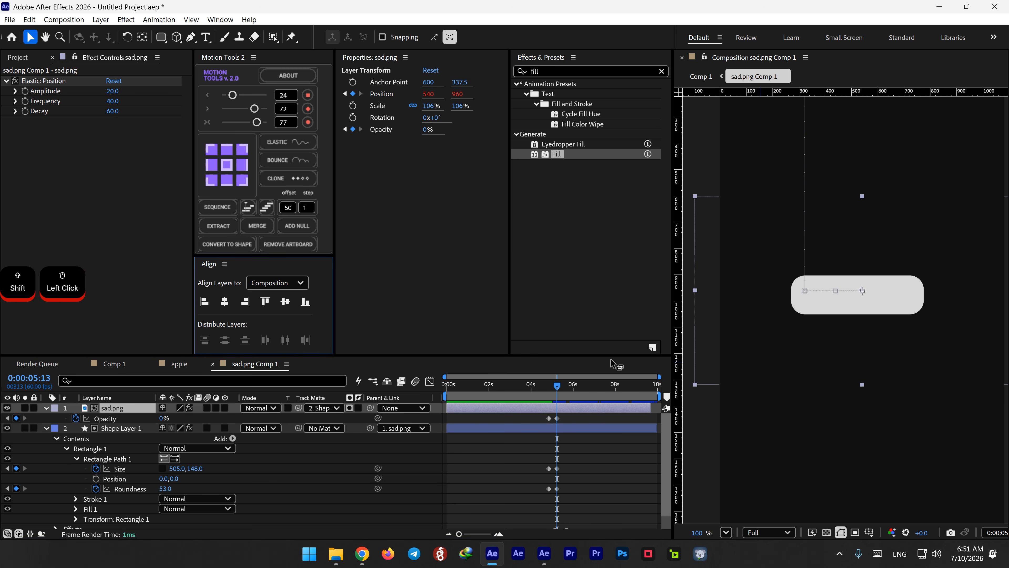
# Preview Comp 1 from 0:00:04:33 to check the bar's horizontal placement after the morph.
pyautogui.click(108, 364)
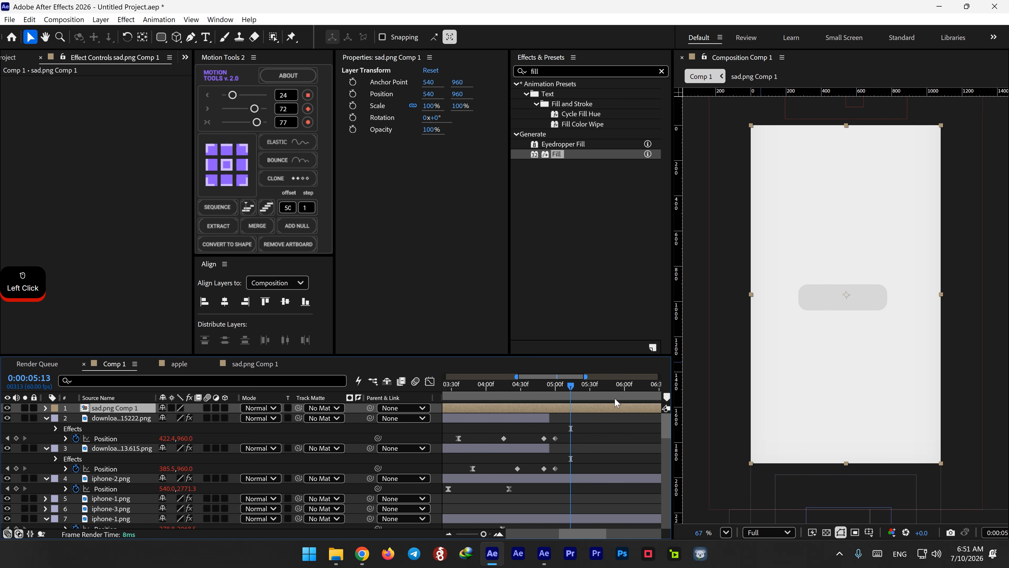
pyautogui.click(529, 388)
pyautogui.press('space')
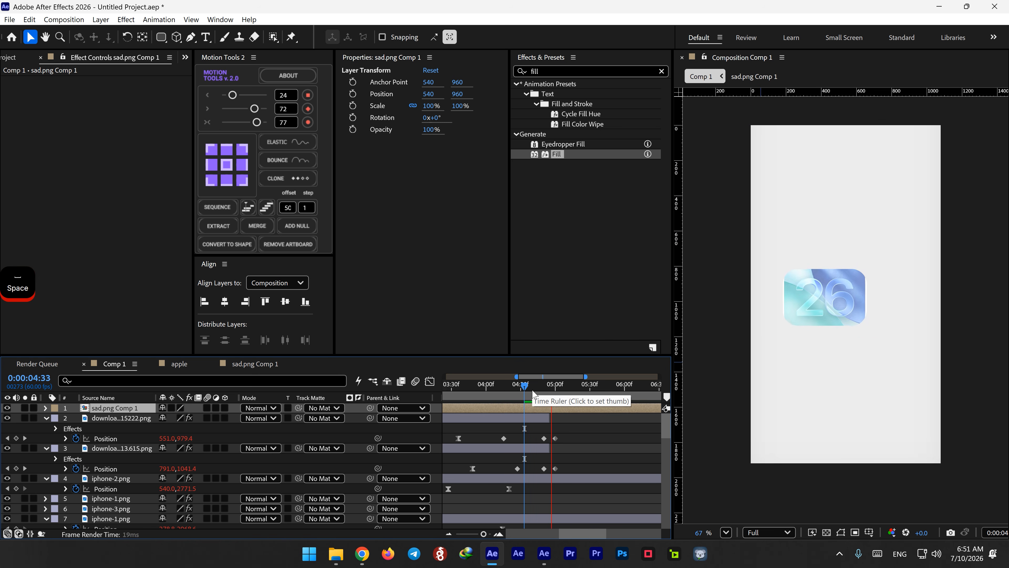
pyautogui.press('space')
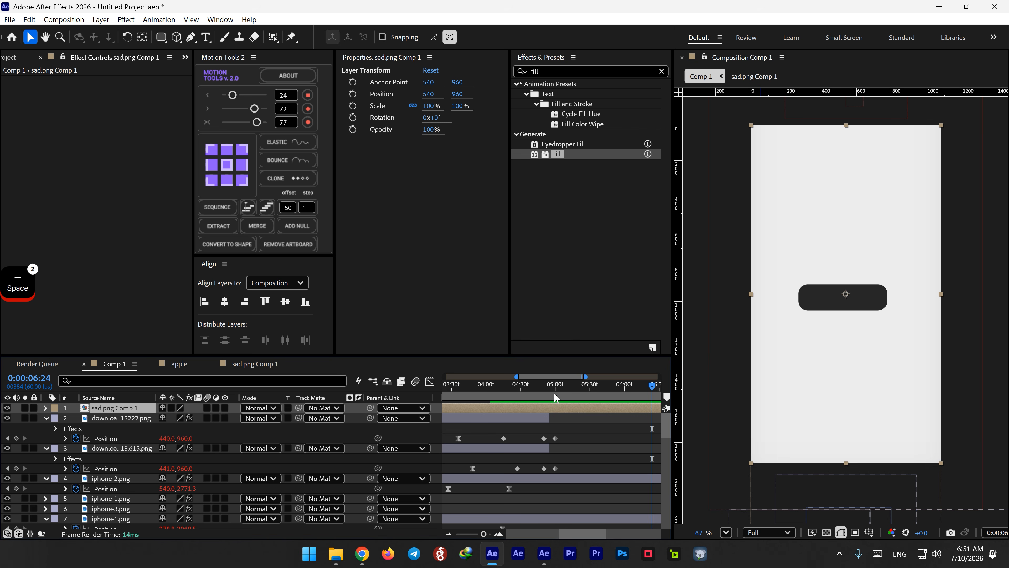
# In sad.png Comp 1, set the sad.png layer's horizontal position to 573 at 0:00:05:13.
pyautogui.click(238, 362)
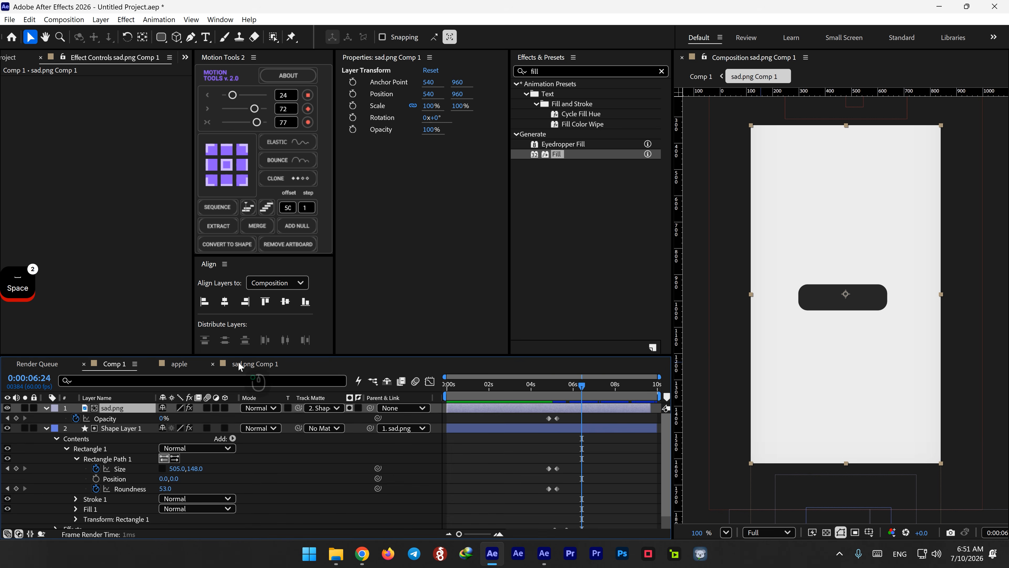
pyautogui.keyDown('shift'); pyautogui.click(557, 390); pyautogui.keyUp('shift')
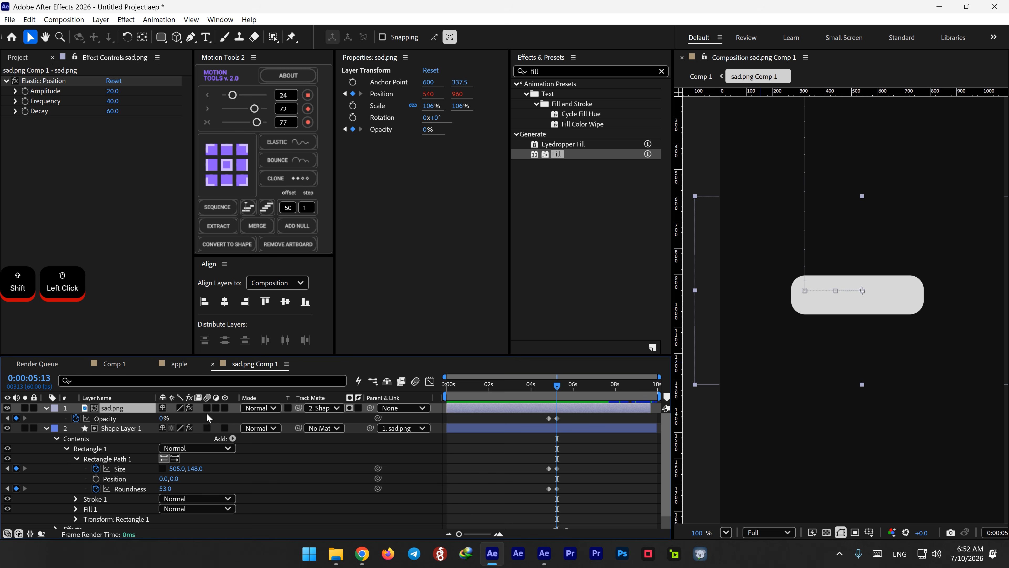
pyautogui.press('p')
pyautogui.moveTo(166, 418); pyautogui.dragTo(175, 417)
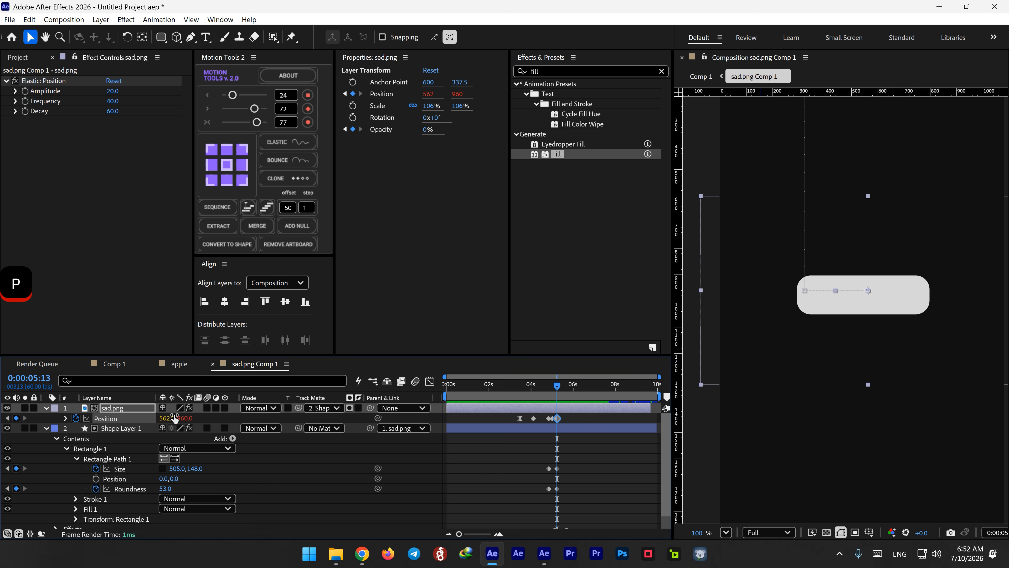
pyautogui.hotkey('shift', '/')
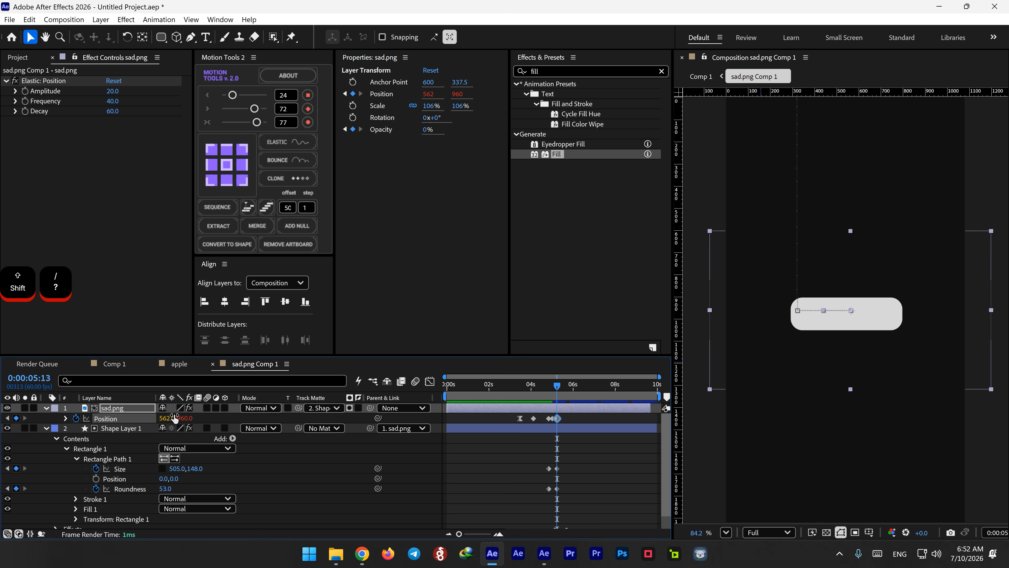
pyautogui.moveTo(164, 418); pyautogui.dragTo(169, 418)
# Preview Comp 1 from about 0:00:04:40 to examine the repositioned bar's movement.
pyautogui.click(116, 363)
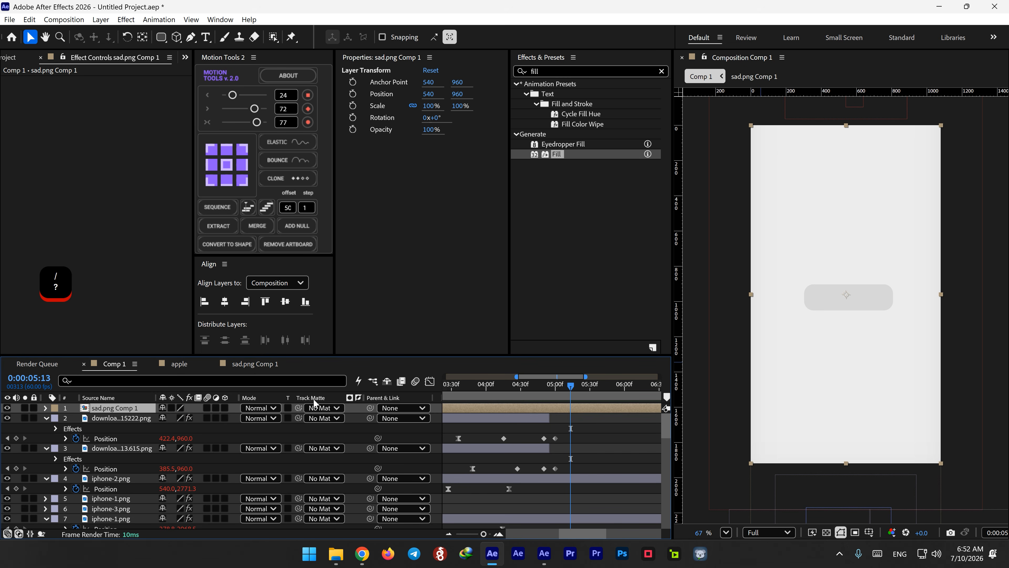
pyautogui.click(533, 392)
pyautogui.press('space')
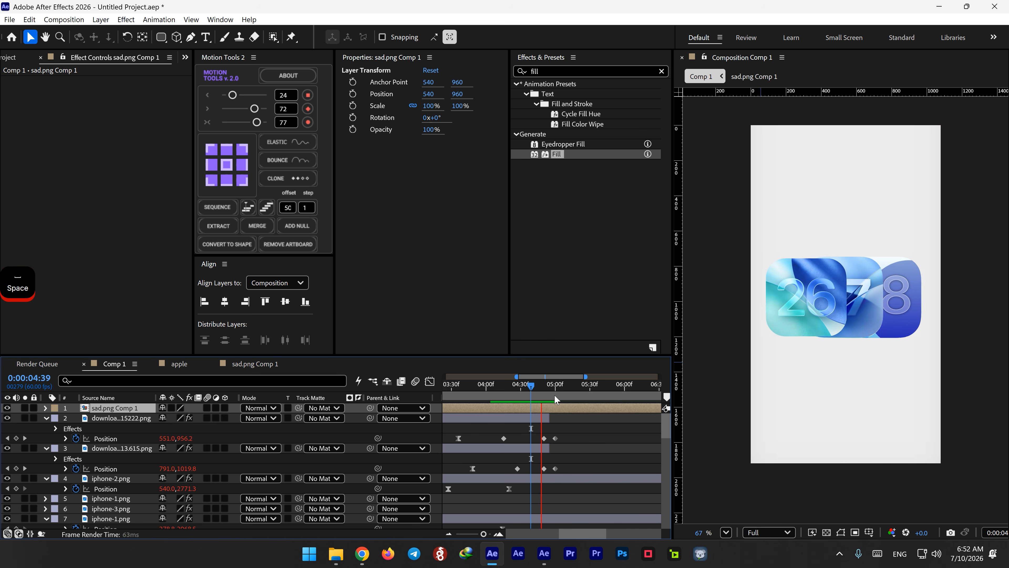
pyautogui.click(533, 387)
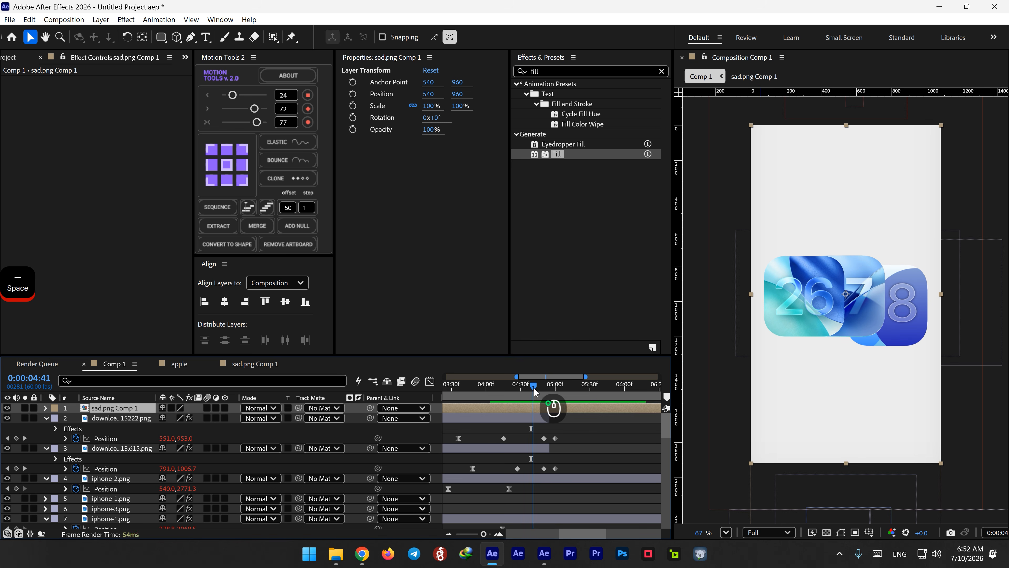
pyautogui.press('space')
pyautogui.press('space')
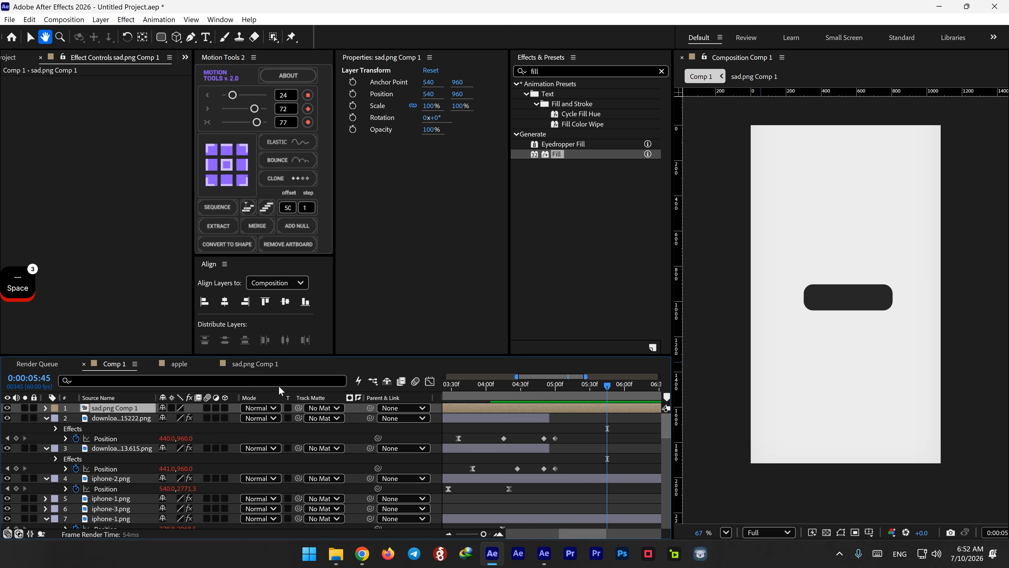
# In sad.png Comp 1, delete the sad.png layer's Position keyframe near 0:00:05:00.
pyautogui.doubleClick(545, 405)
pyautogui.moveTo(569, 414); pyautogui.dragTo(557, 484)
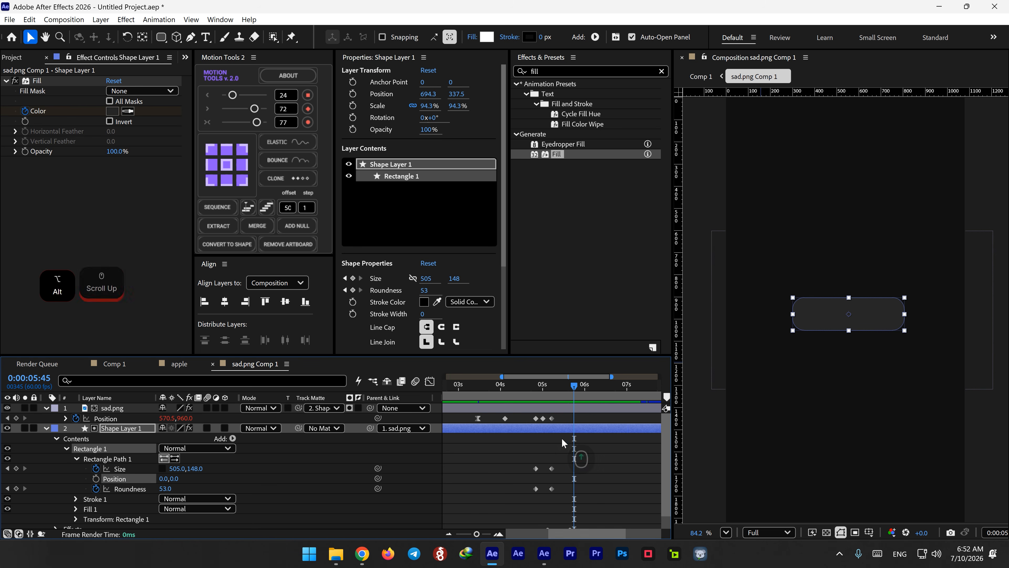
pyautogui.scroll(3, 562, 439)
pyautogui.click(543, 418)
pyautogui.press('Delete')
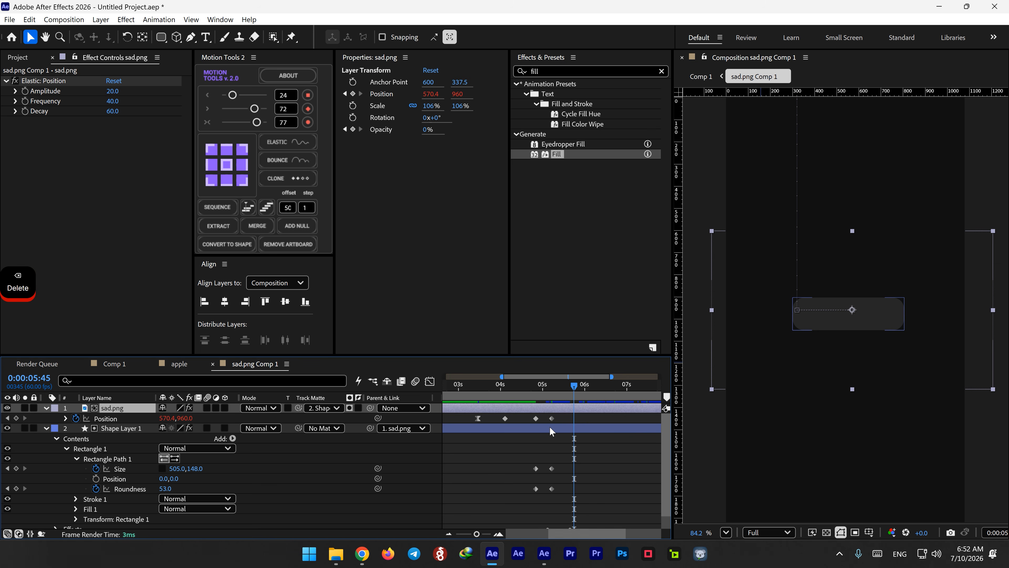
# Move the last Position, Size and Roundness keyframes earlier, from 0:00:05:13 to 0:00:05:05.
pyautogui.keyDown('shift'); pyautogui.click(550, 394); pyautogui.keyUp('shift')
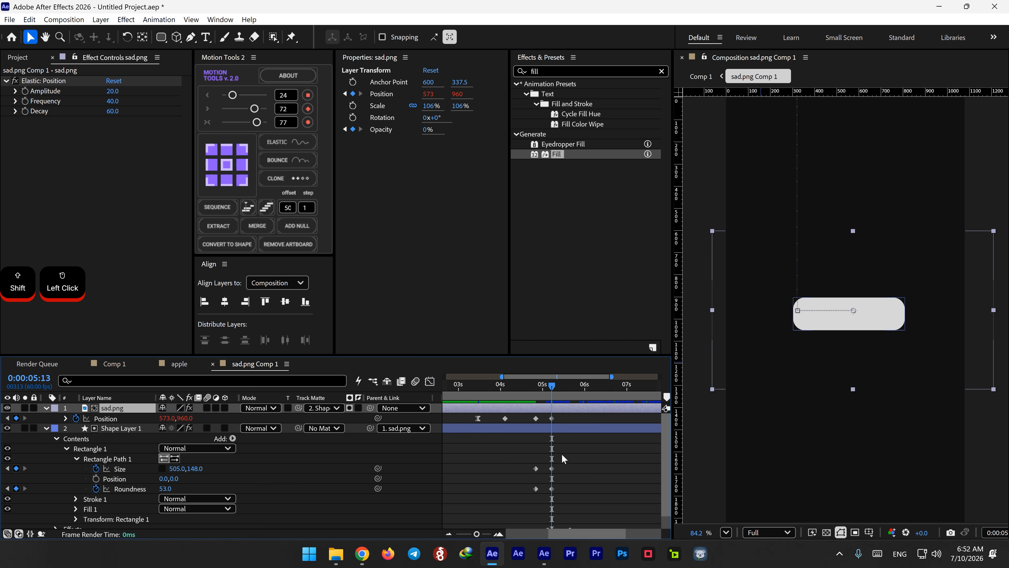
pyautogui.moveTo(563, 461); pyautogui.dragTo(551, 479)
pyautogui.moveTo(558, 413); pyautogui.dragTo(547, 477)
pyautogui.scroll(-1, 556, 489)
# Replay Comp 1 several times from about 0:00:04:41 to examine the faster morph into the bar.
pyautogui.click(115, 363)
pyautogui.click(534, 389)
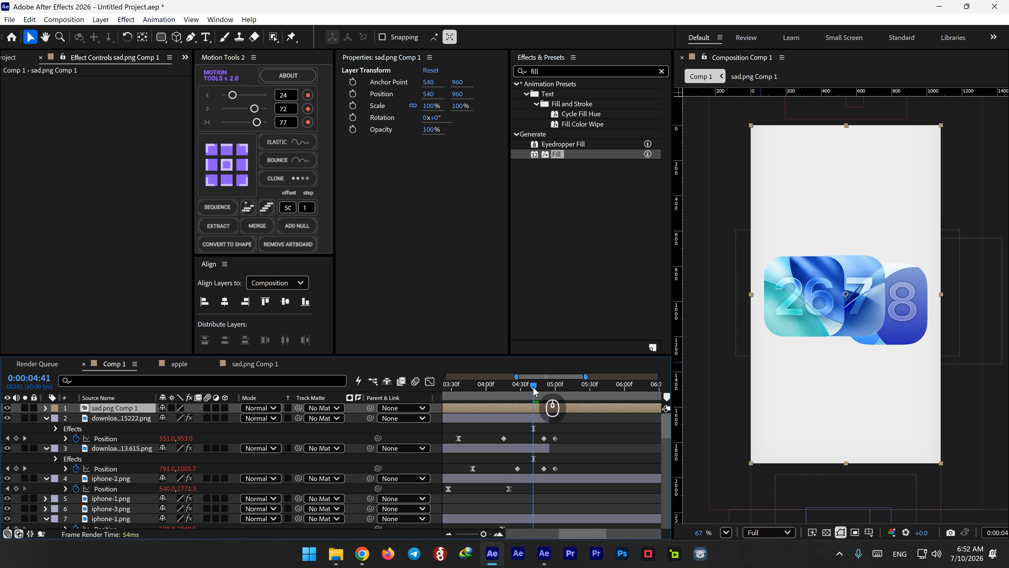
pyautogui.press('space')
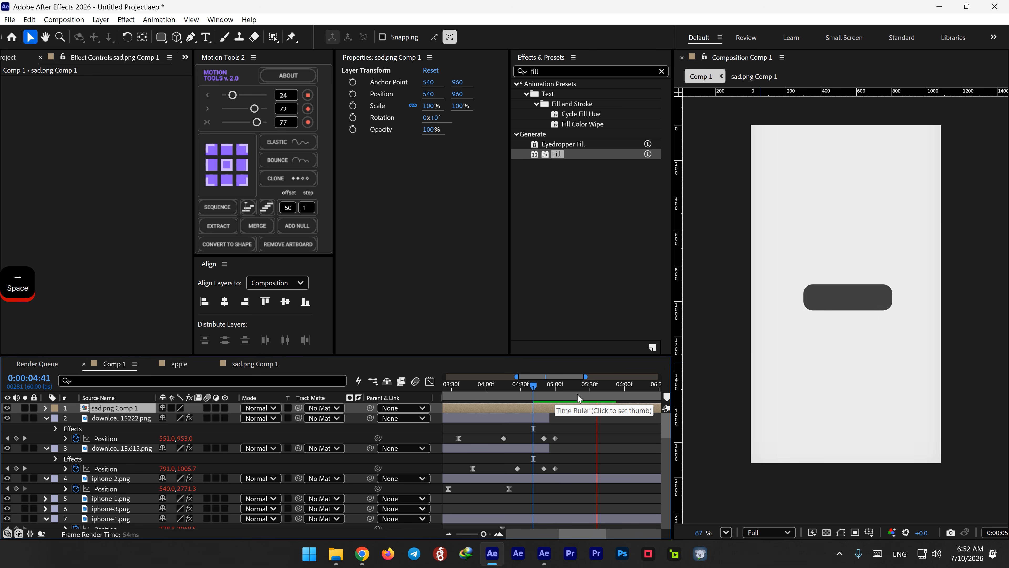
pyautogui.click(540, 389)
pyautogui.press('space')
pyautogui.press('space')
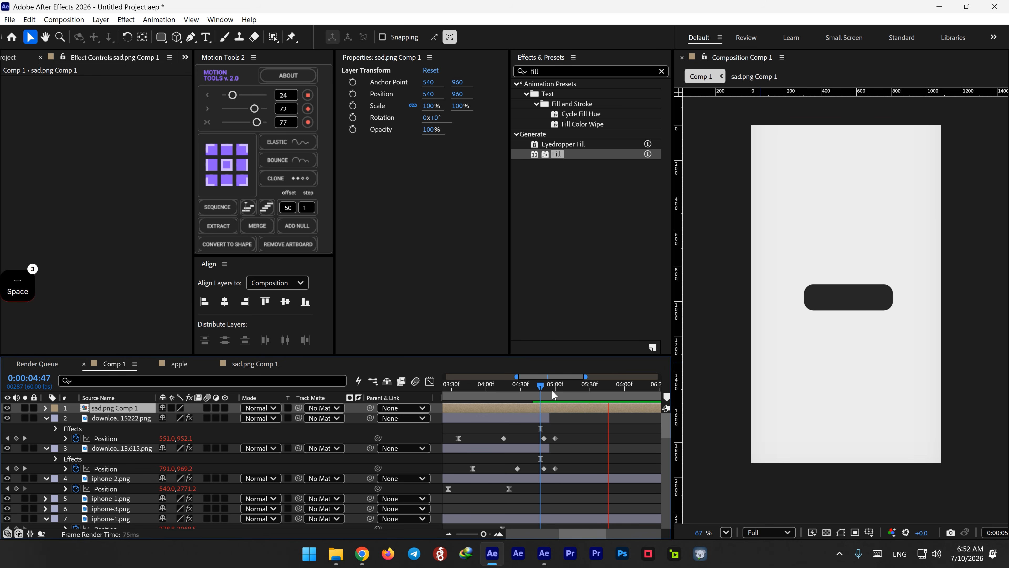
pyautogui.click(540, 390)
pyautogui.press('space')
pyautogui.press('space')
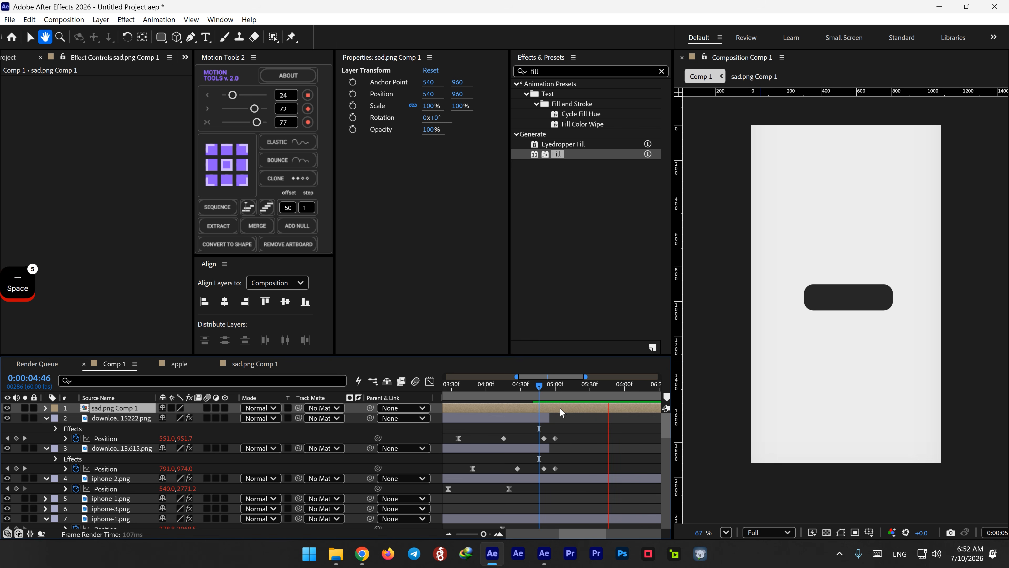
# Return to sad.png Comp 1, collapse both layers' properties and move the current time to 0:00:05:33.
pyautogui.doubleClick(560, 407)
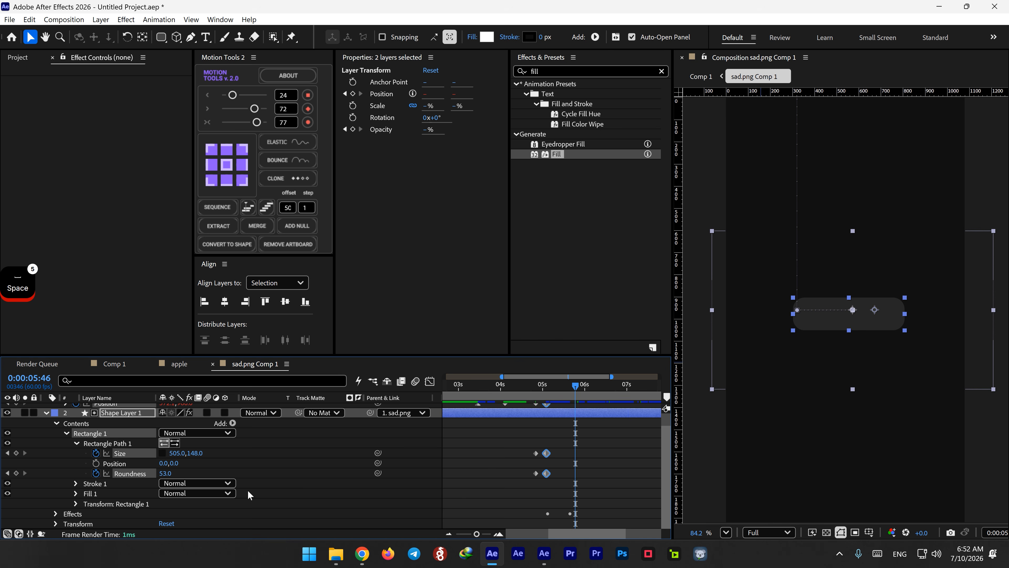
pyautogui.click(45, 413)
pyautogui.click(153, 469)
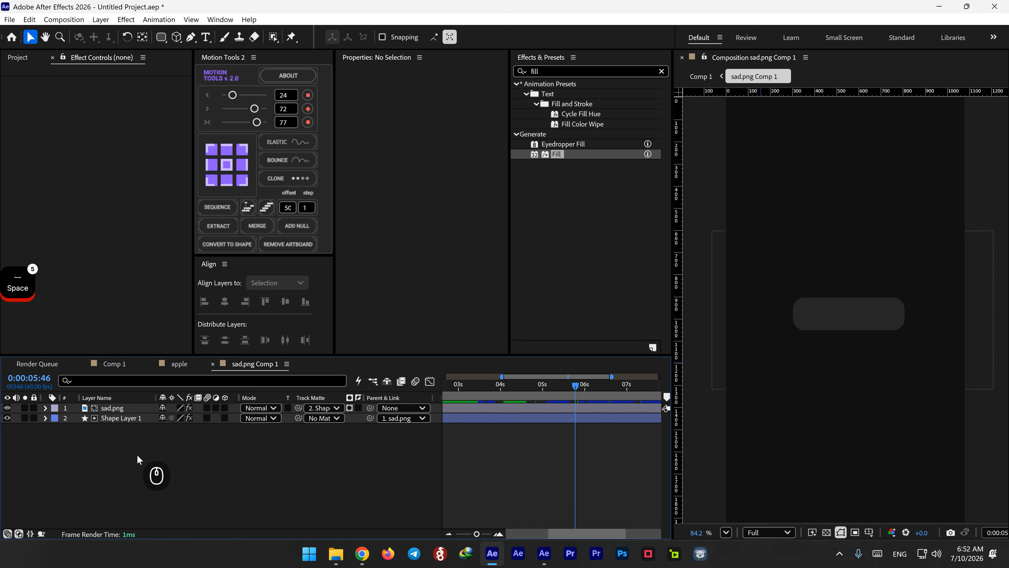
pyautogui.moveTo(574, 386)
pyautogui.mouseDown()
pyautogui.moveTo(554, 387)
pyautogui.moveTo(566, 386)
pyautogui.mouseUp()
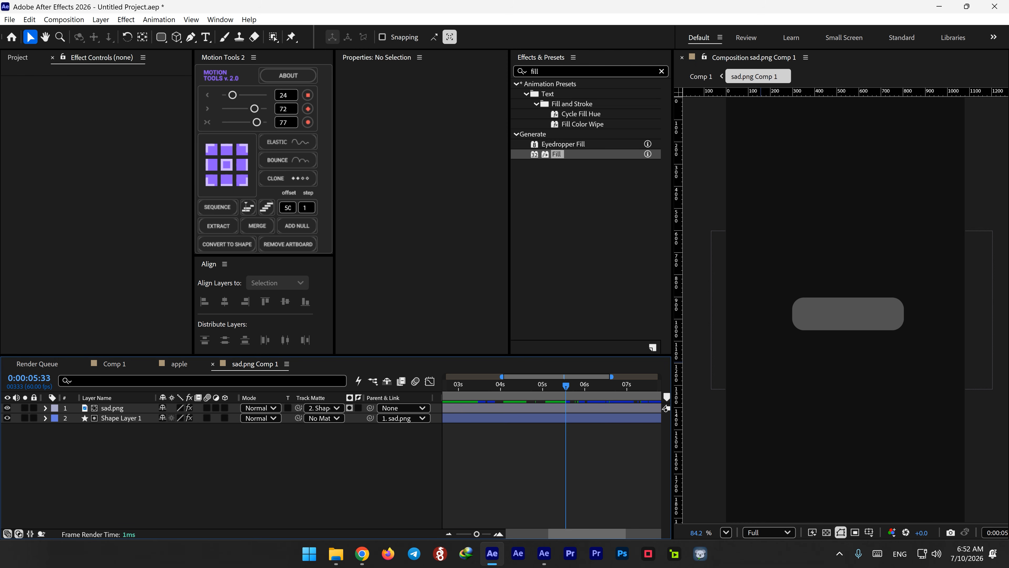
pyautogui.hotkey('alt', 'Tab')
# Set the width of Shape Layer 1's rectangle to 652 at its Size keyframe at 0:00:05:05.
pyautogui.click(205, 37)
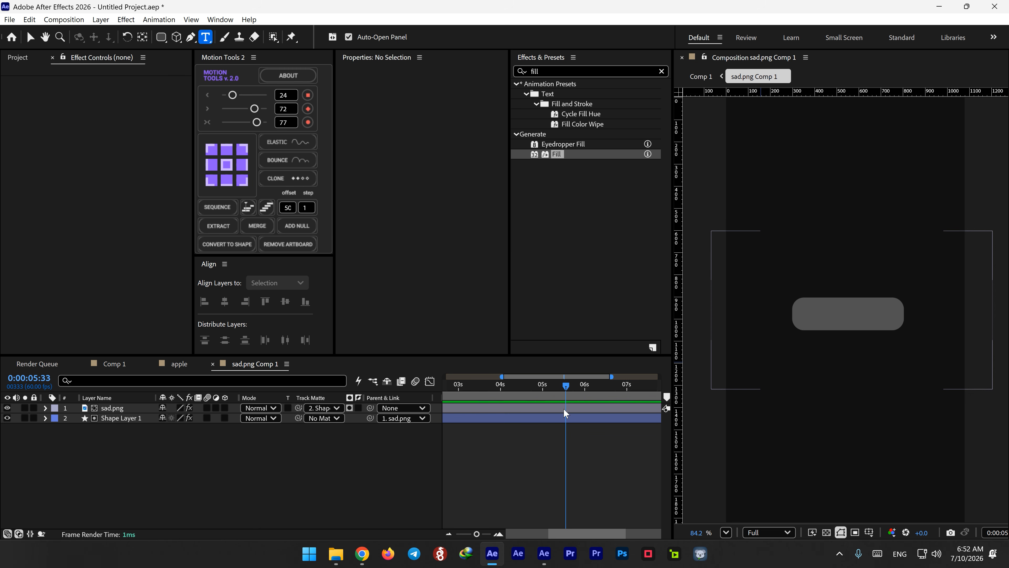
pyautogui.click(565, 417)
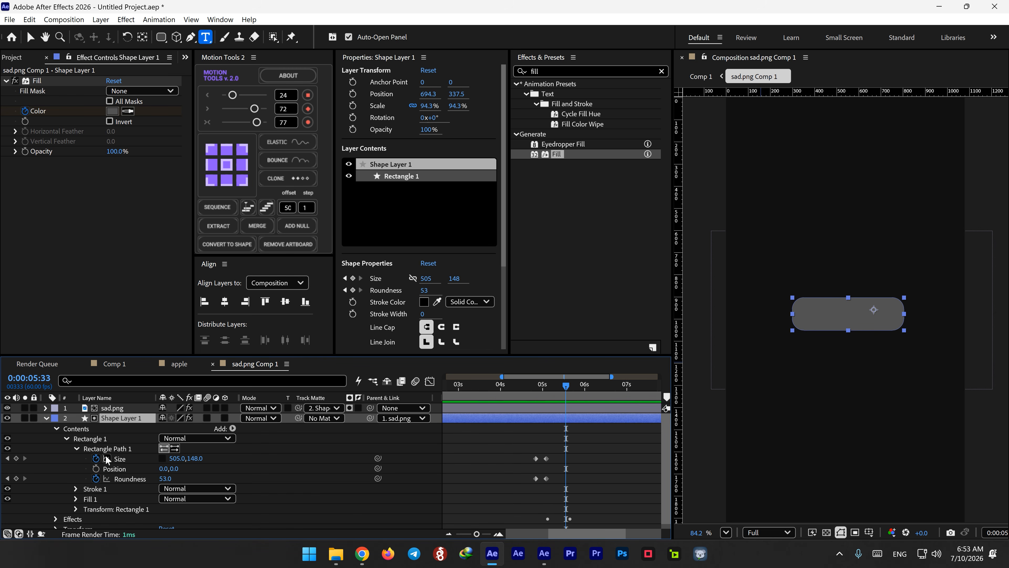
pyautogui.keyDown('shift'); pyautogui.click(547, 393); pyautogui.keyUp('shift')
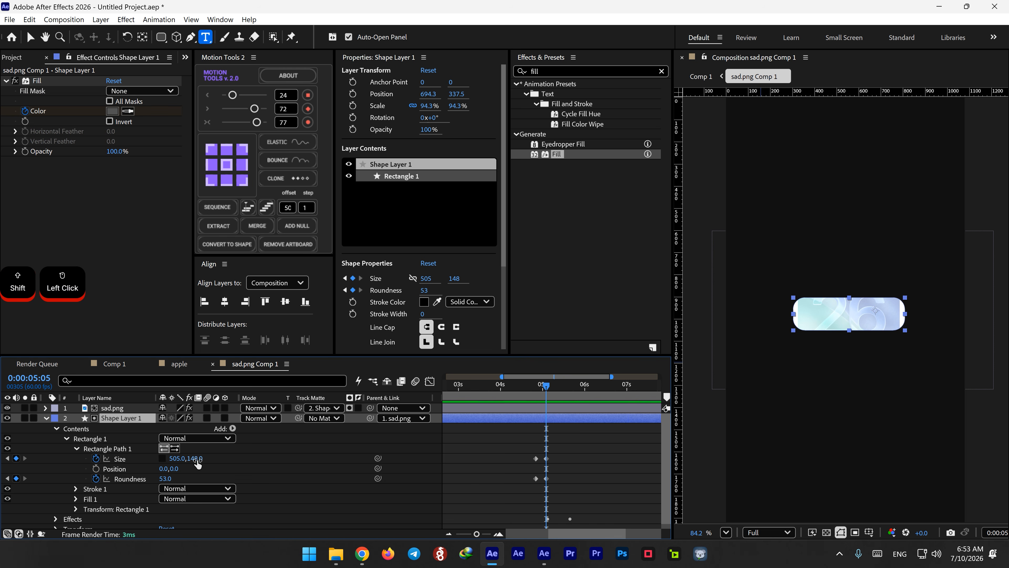
pyautogui.moveTo(196, 458); pyautogui.dragTo(257, 456)
pyautogui.hotkey('ctrl', 'z')
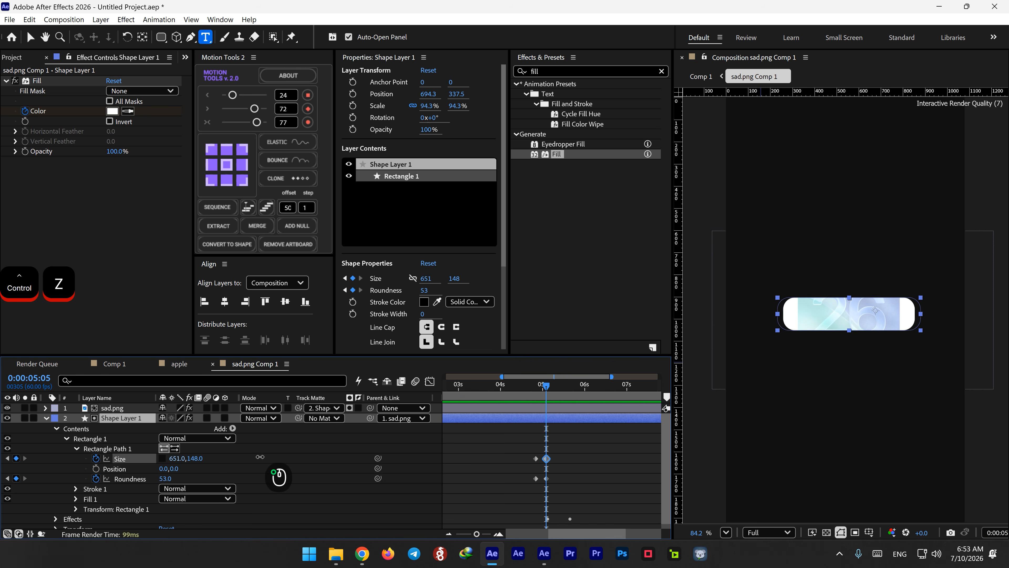
# Add the text "How did viewers find my content?" on the bar and set its fill colour to 1C1C1C.
pyautogui.click(783, 367)
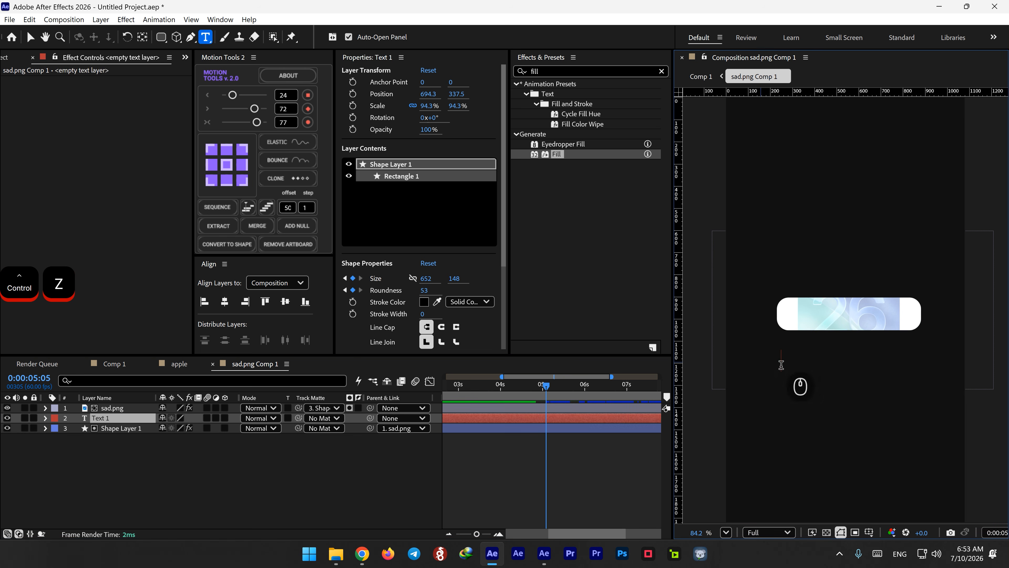
pyautogui.write('How did viewers find my content?')
pyautogui.hotkey('ctrl', 'a')
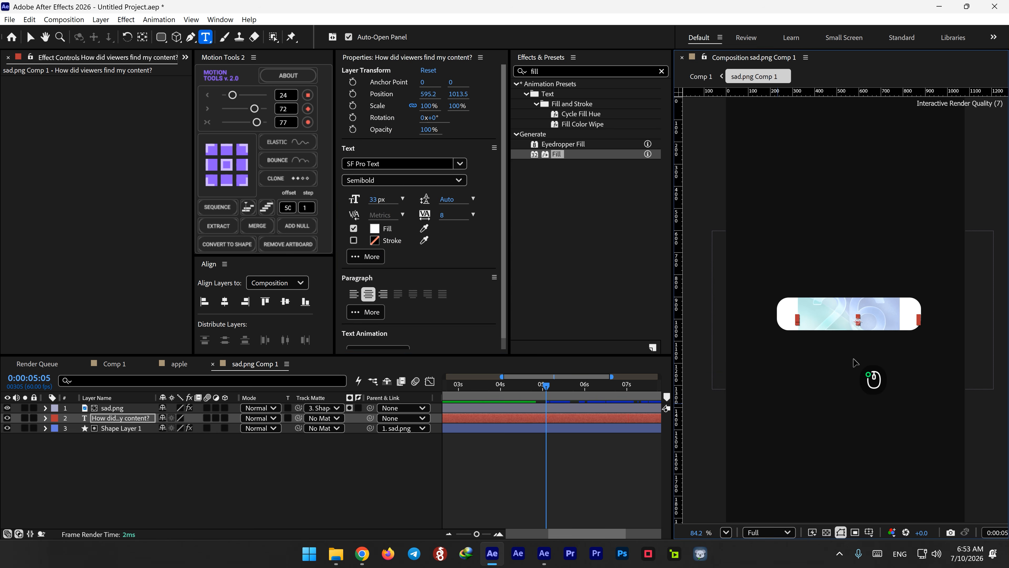
pyautogui.click(375, 228)
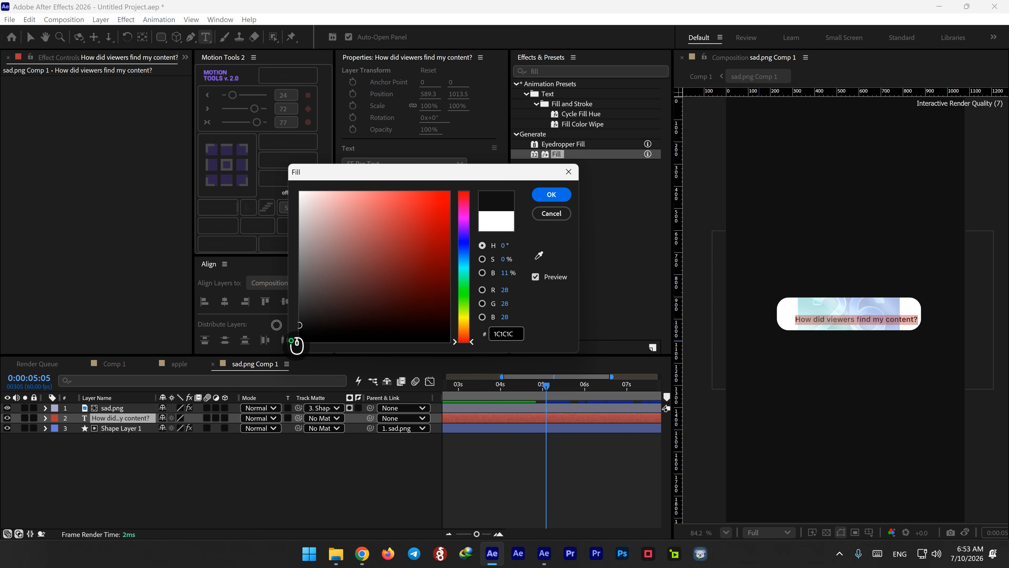
pyautogui.click(543, 193)
# Set the text's font style to Regular and its size to 29 px.
pyautogui.moveTo(374, 199); pyautogui.dragTo(370, 199)
pyautogui.click(377, 180)
pyautogui.click(379, 198)
pyautogui.press('v')
# Move the text layer above sad.png in the layer order.
pyautogui.click(878, 320)
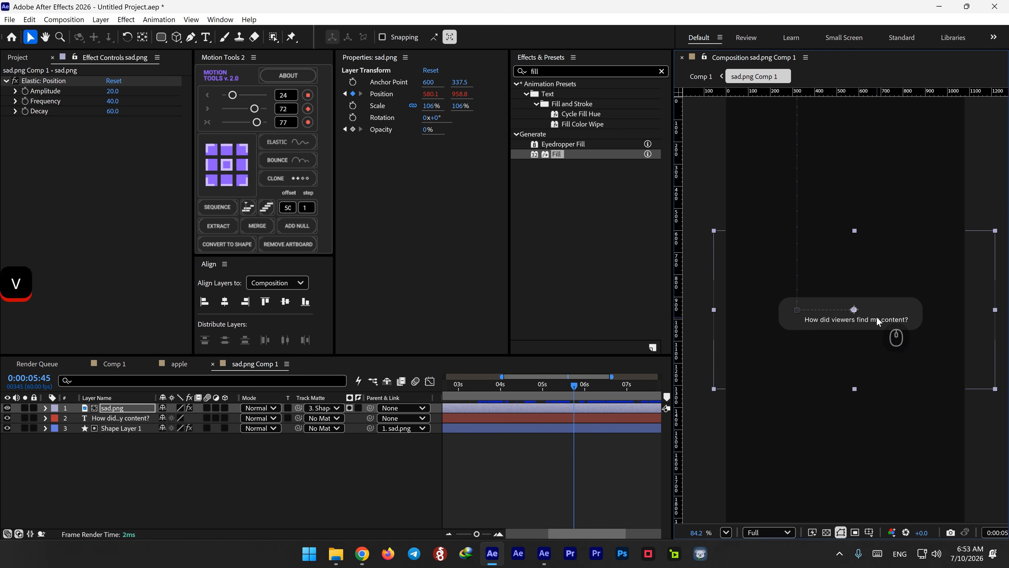
pyautogui.click(507, 418)
pyautogui.moveTo(216, 416); pyautogui.dragTo(215, 406)
# Duplicate the text layer and place the copy just above the original line on the bar.
pyautogui.scroll(3, 853, 322)
pyautogui.hotkey('ctrl', 'd')
pyautogui.moveTo(853, 322); pyautogui.dragTo(864, 309)
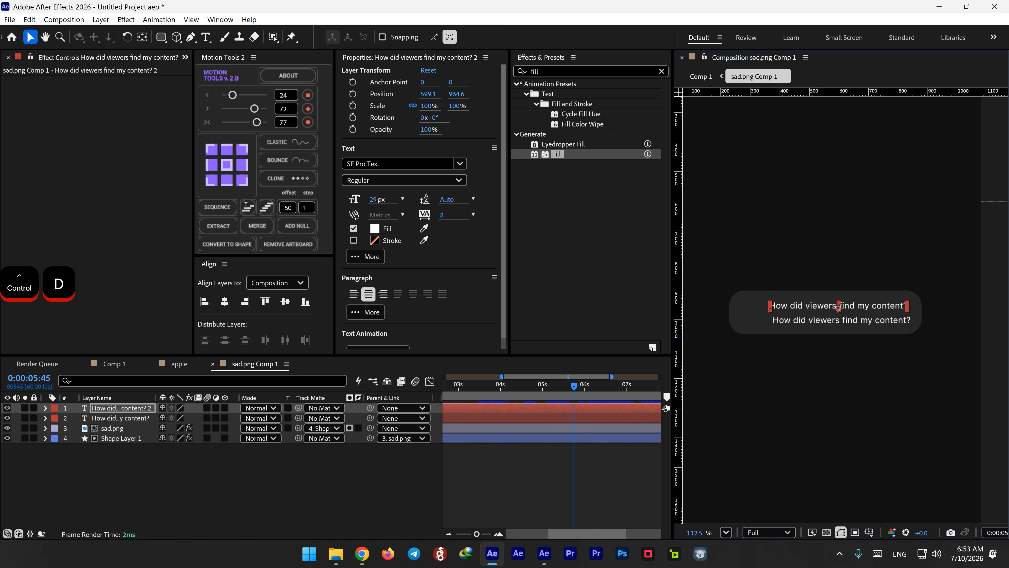
# Replace the duplicated line's text with "searching" in green at 37 px and align its start with the line below.
pyautogui.doubleClick(141, 410)
pyautogui.write('searching')
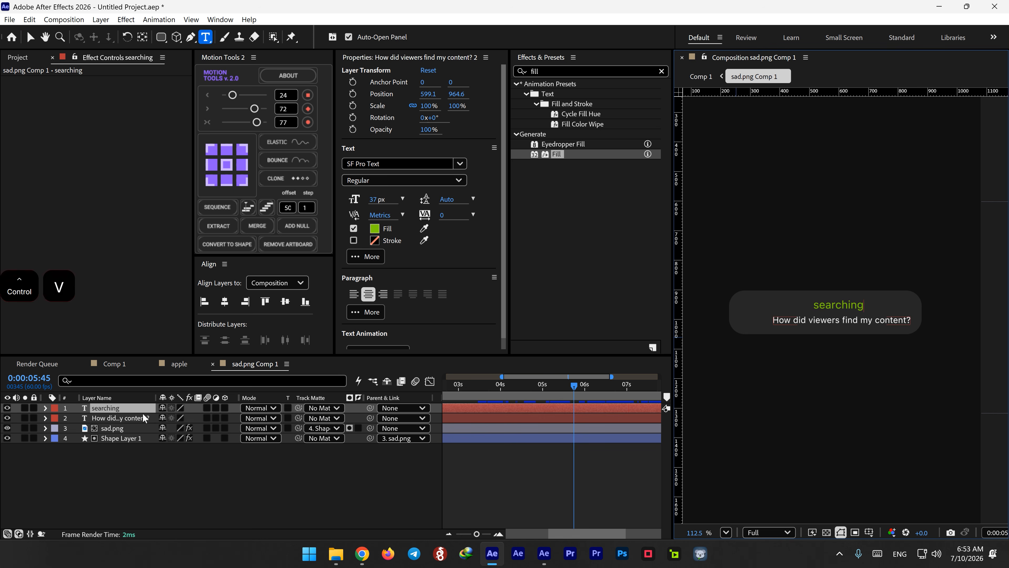
pyautogui.click(143, 461)
pyautogui.press('v')
pyautogui.moveTo(845, 304); pyautogui.dragTo(806, 303)
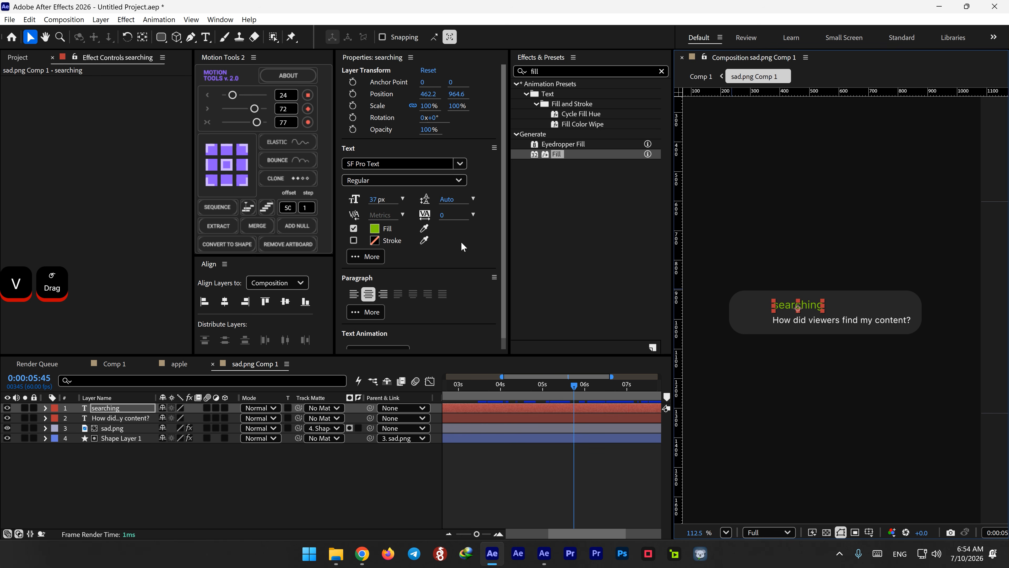
# Set the "searching" text's font style to Semibold and realign it with the start of the line below.
pyautogui.click(414, 180)
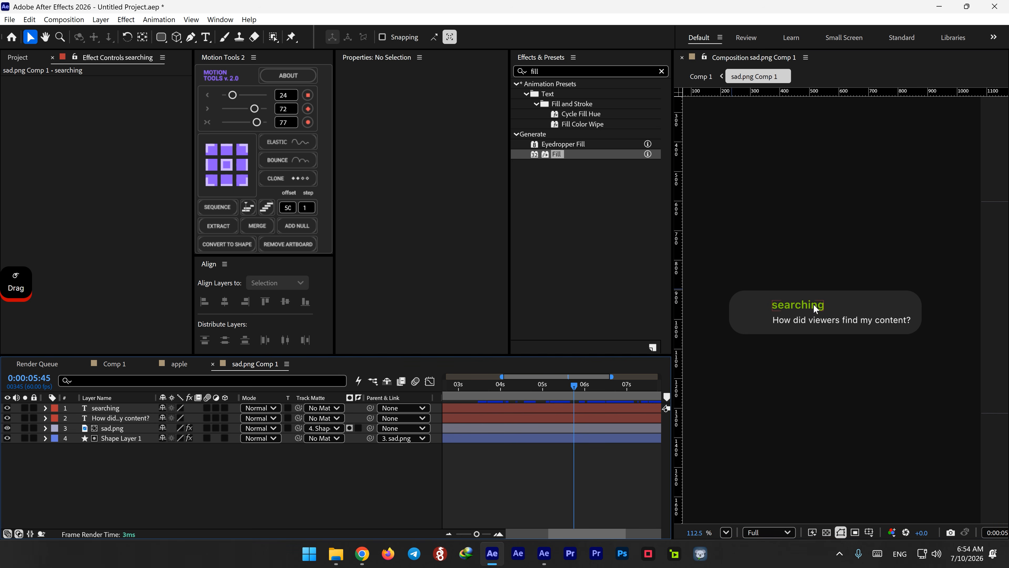
pyautogui.click(812, 301)
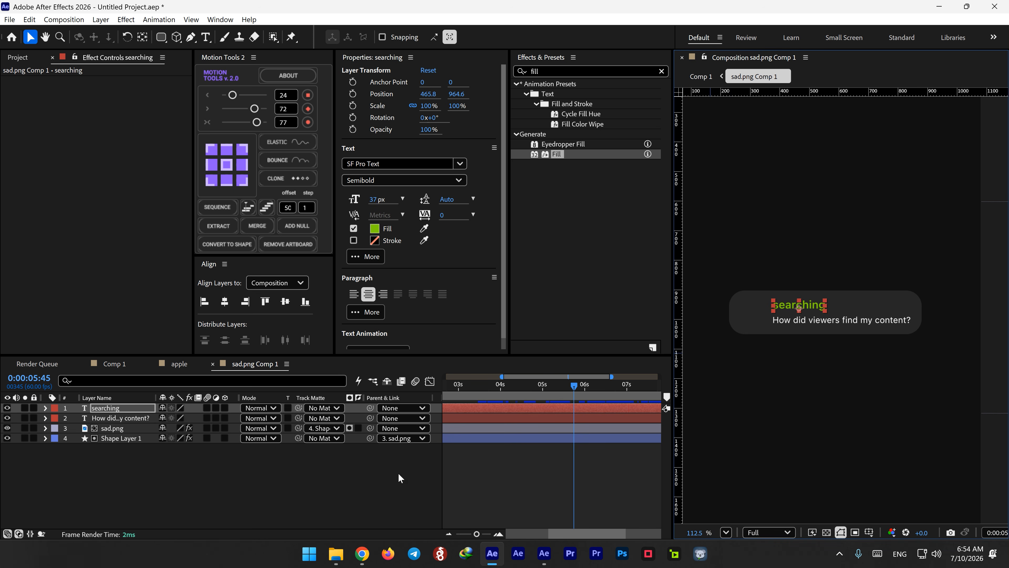
pyautogui.click(391, 481)
# Draw a circle about 96 px in diameter on the bar, in front of the two text lines.
pyautogui.moveTo(162, 39); pyautogui.dragTo(195, 66)
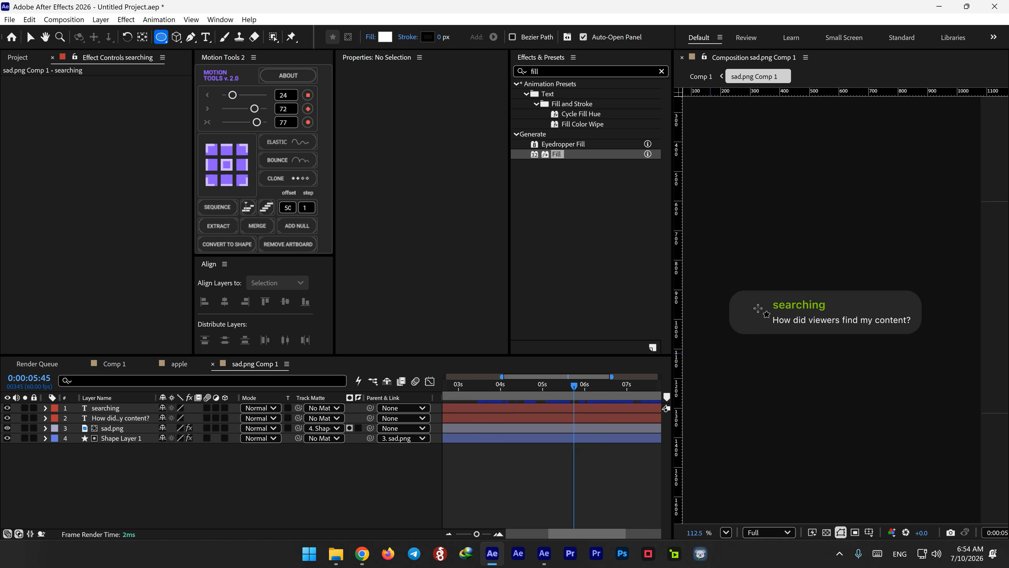
pyautogui.scroll(2, 758, 308)
pyautogui.moveTo(765, 298); pyautogui.dragTo(739, 331)
pyautogui.press('space')
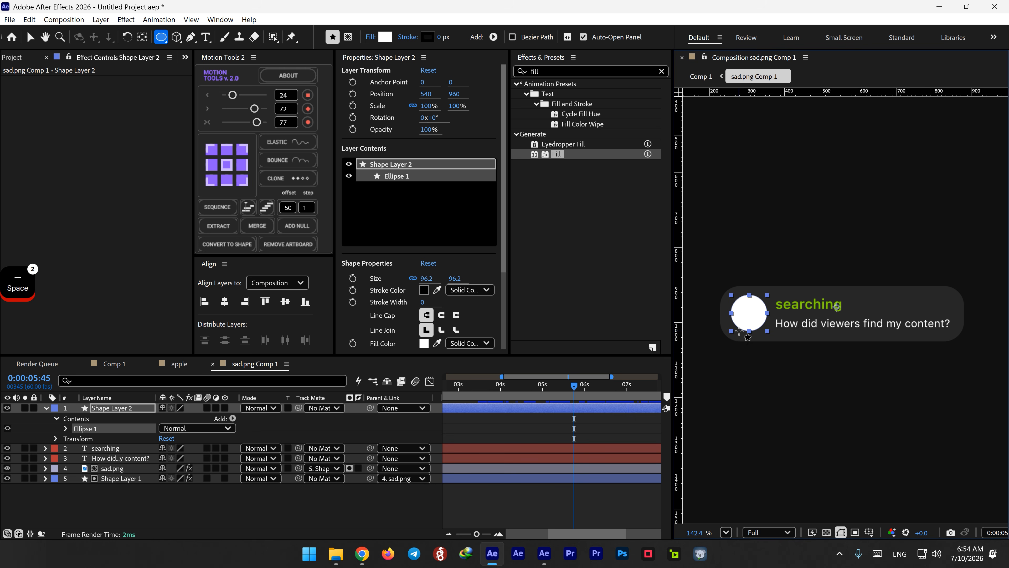
# Give the circle a 1 px stroke and set its fill to None.
pyautogui.click(439, 37)
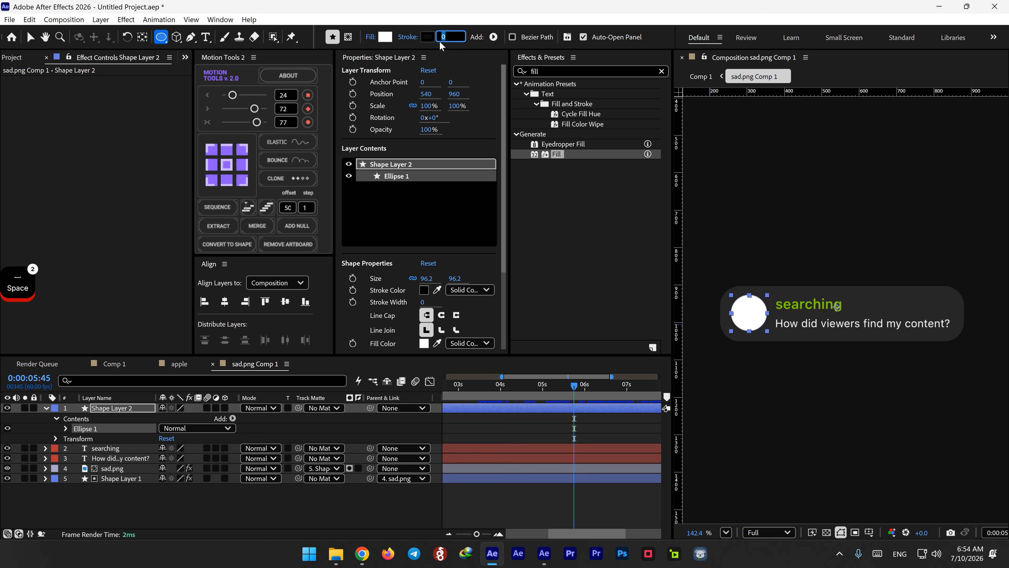
pyautogui.write('1')
pyautogui.press('Return')
pyautogui.click(367, 38)
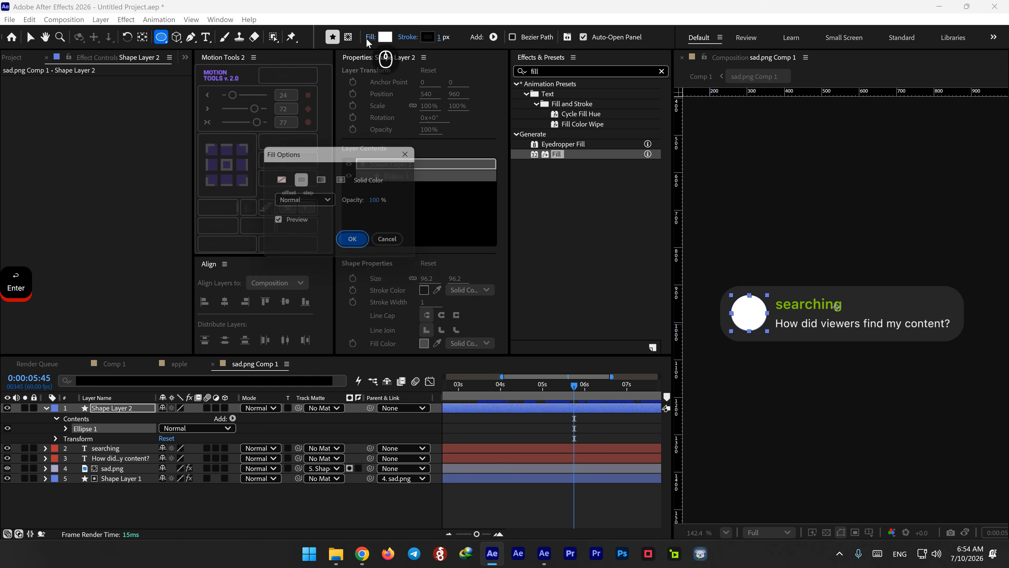
pyautogui.click(280, 181)
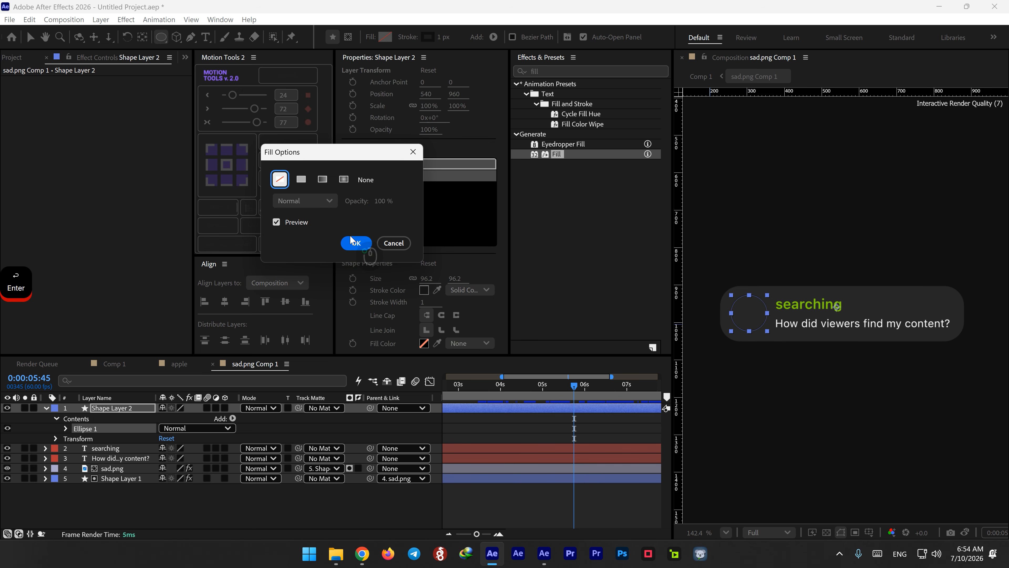
pyautogui.click(360, 246)
# Set the circle's stroke colour to green 86CD0D by sampling the "searching" text.
pyautogui.click(428, 36)
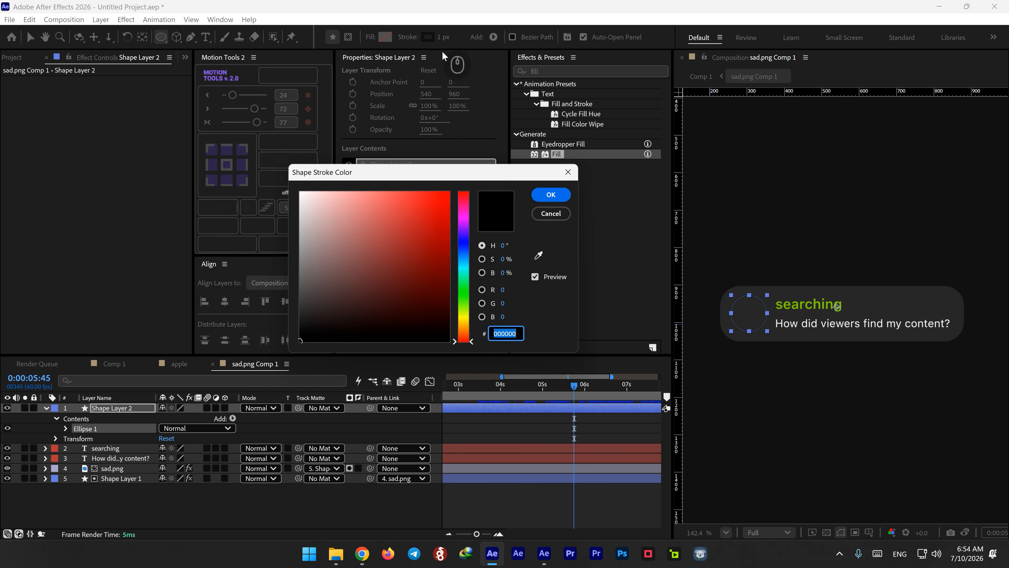
pyautogui.click(539, 255)
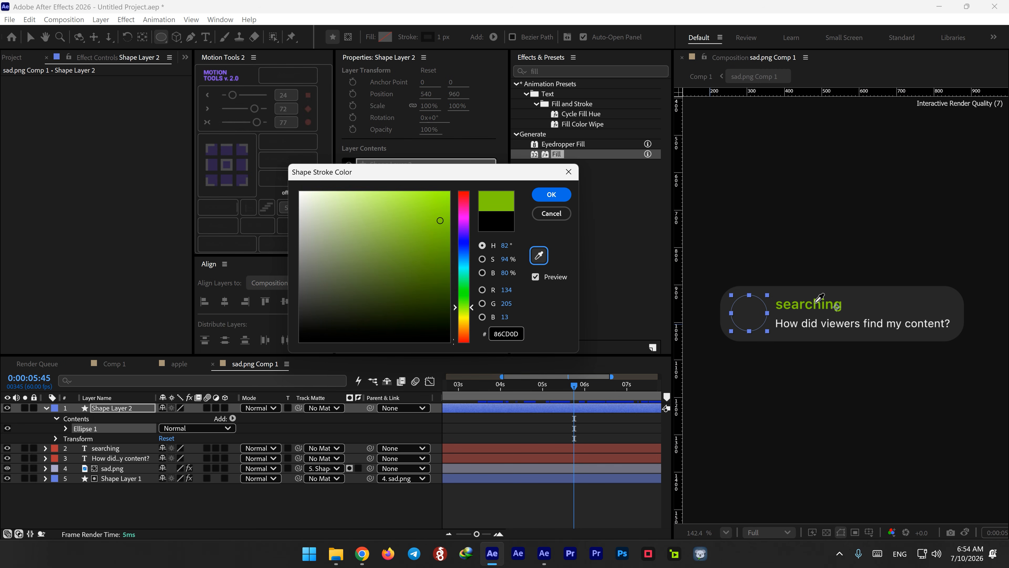
pyautogui.click(559, 195)
pyautogui.click(137, 426)
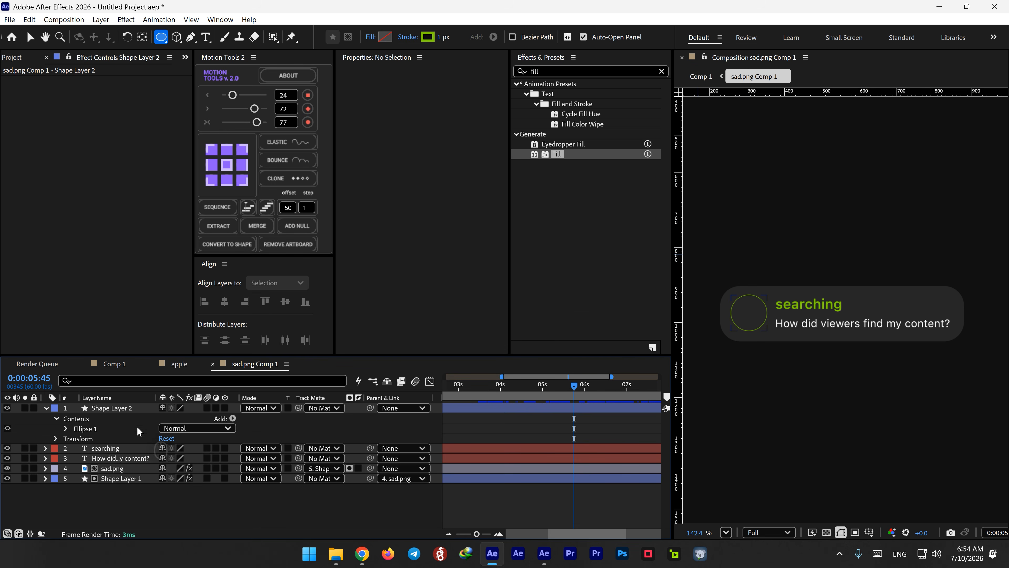
# Duplicate the circle layer, centre the copy's anchor point and scale it to 43%.
pyautogui.click(133, 408)
pyautogui.hotkey('ctrl', 'd')
pyautogui.press('s')
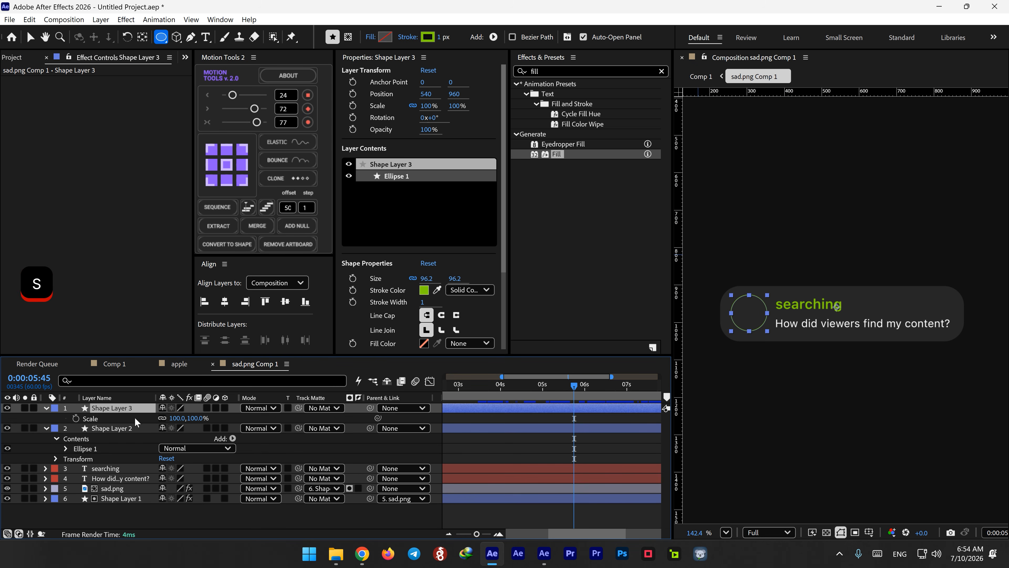
pyautogui.moveTo(178, 418); pyautogui.dragTo(156, 421)
pyautogui.hotkey('ctrl', 'z')
pyautogui.hotkey('ctrl', 'alt', 'Home')
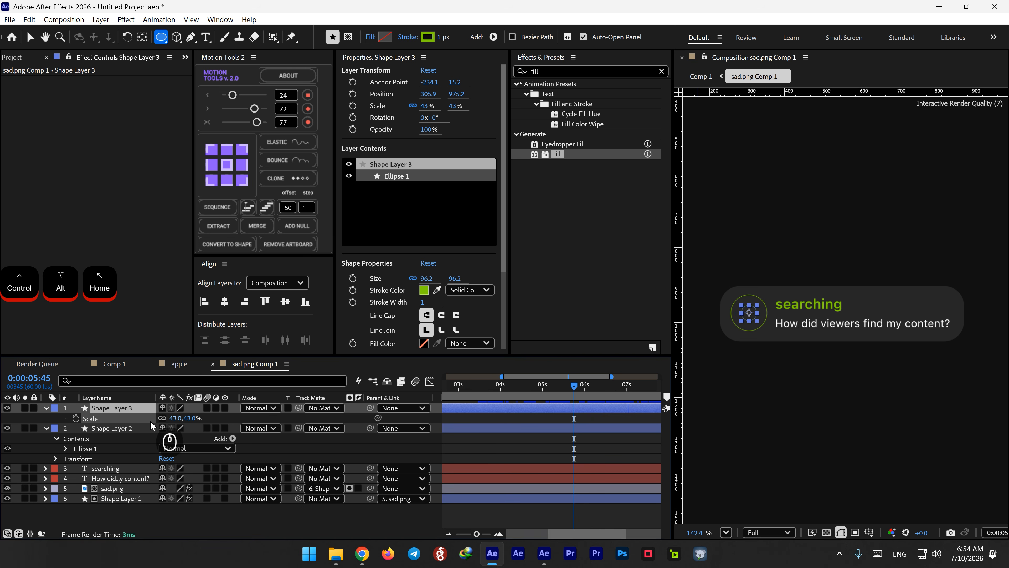
# Give the inner circle a green 86CD0C fill sampled from "searching", with a 0 px stroke, and scale it to 34%.
pyautogui.click(385, 37)
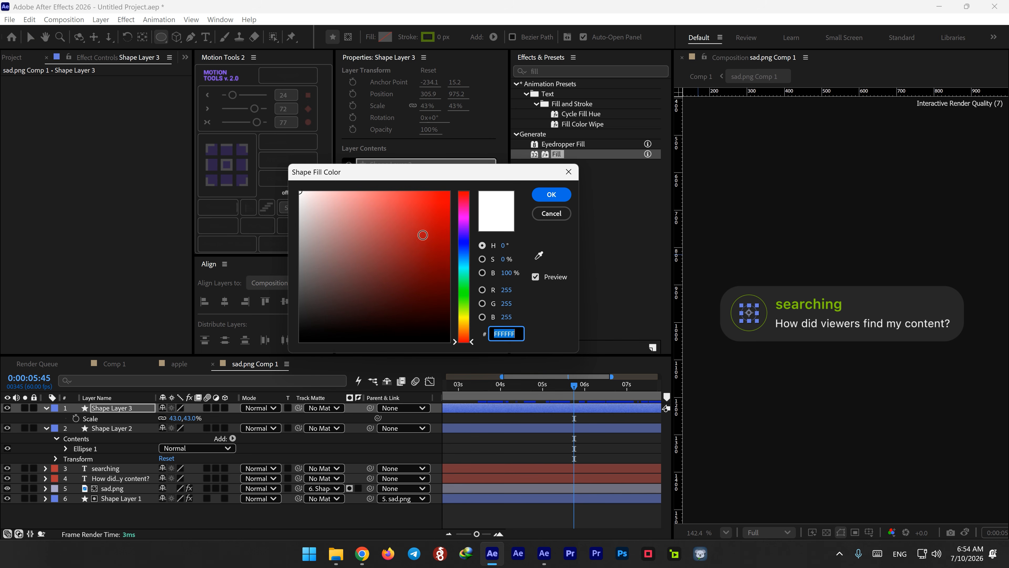
pyautogui.click(538, 255)
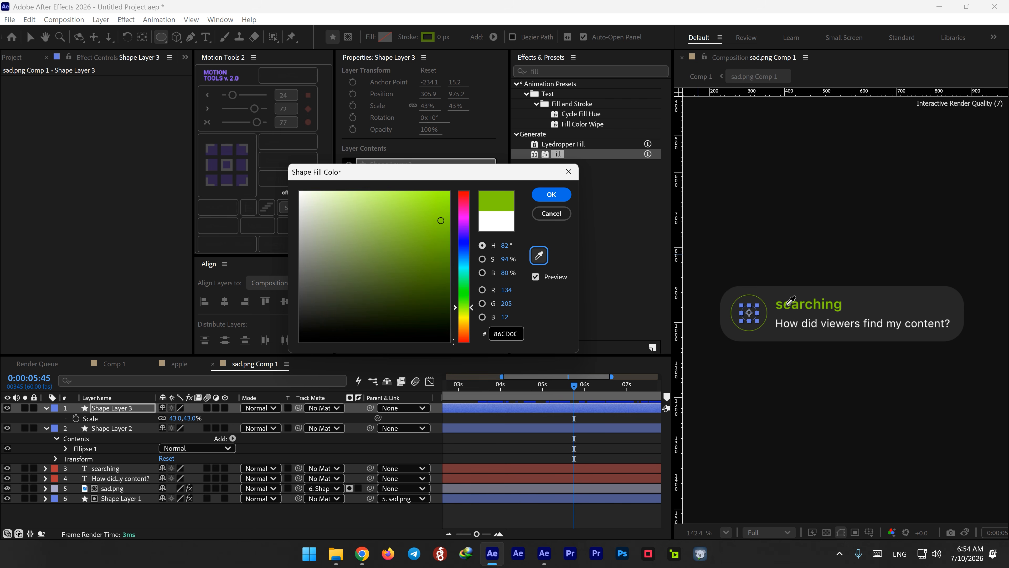
pyautogui.click(557, 197)
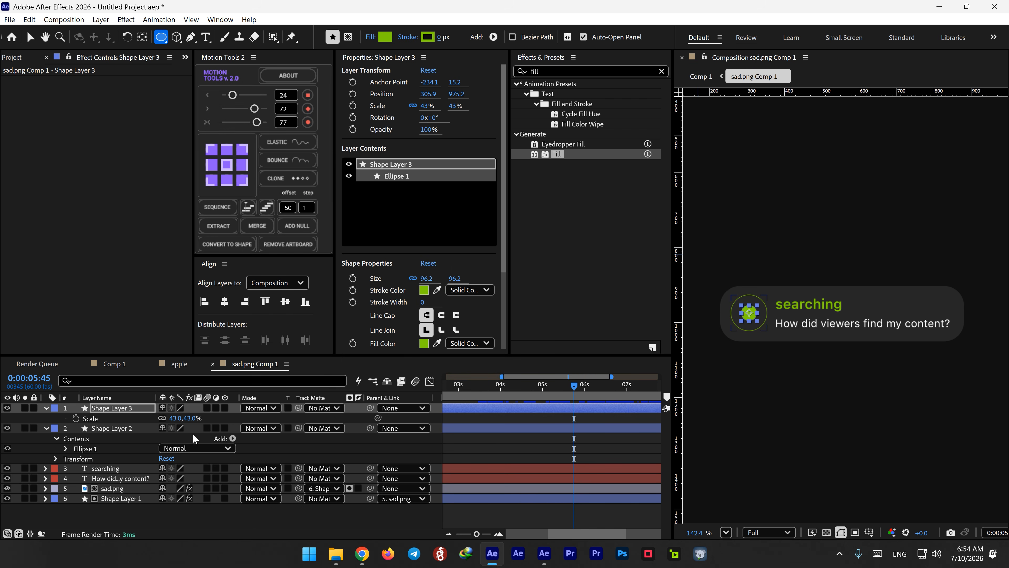
pyautogui.moveTo(194, 418); pyautogui.dragTo(186, 418)
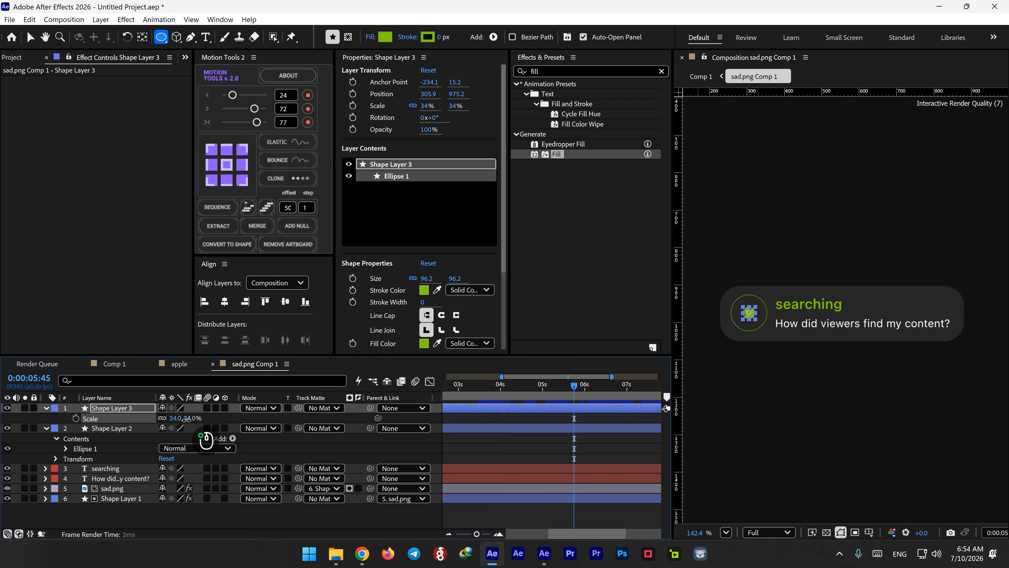
# Duplicate the outer circle with a centred anchor point, then set the copy's stroke width to 40 px and its scale to 65%.
pyautogui.click(109, 428)
pyautogui.hotkey('ctrl', 'd')
pyautogui.hotkey('ctrl', 'alt', 'Home')
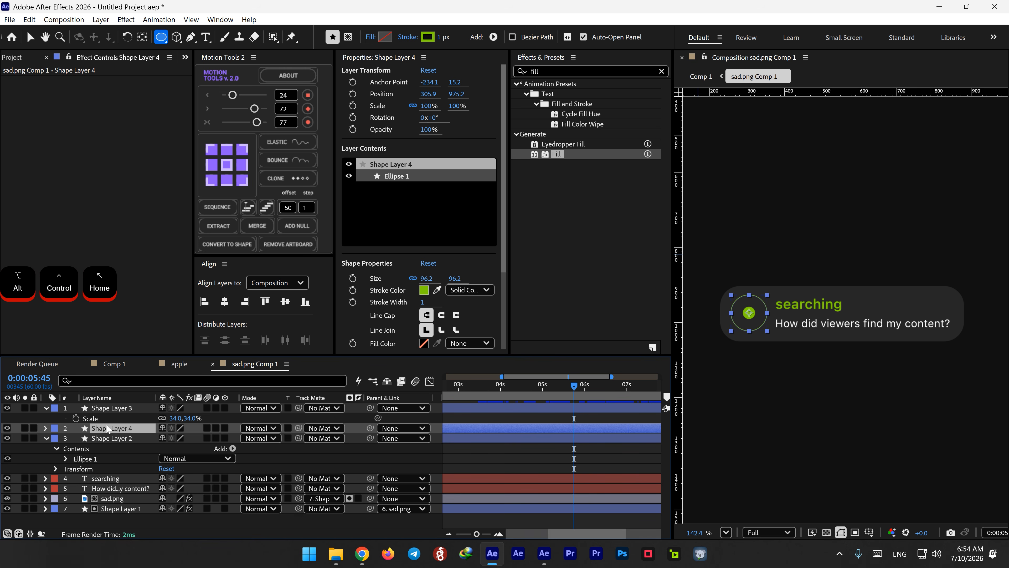
pyautogui.moveTo(441, 37); pyautogui.dragTo(458, 31)
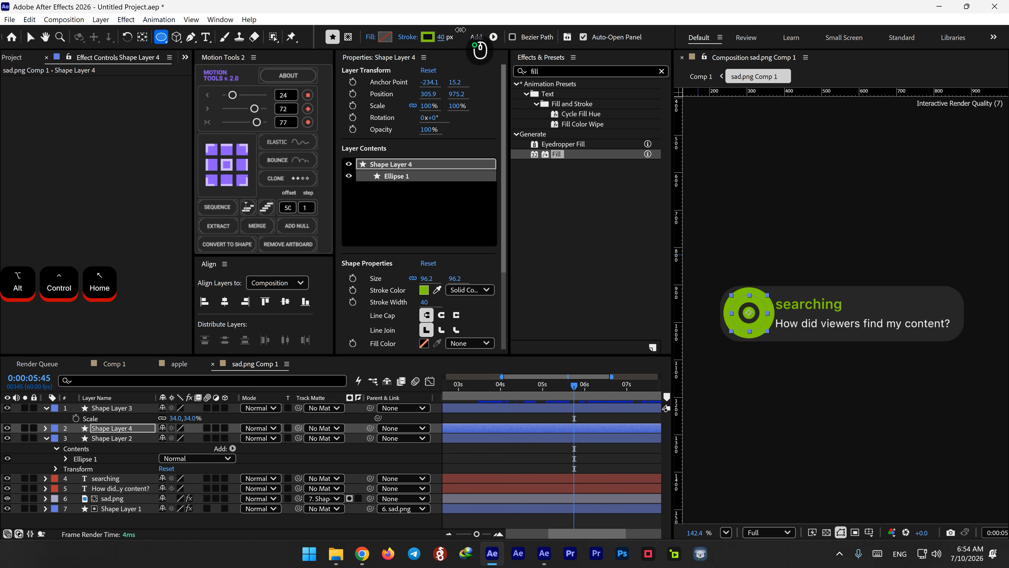
pyautogui.press('s')
pyautogui.moveTo(194, 437); pyautogui.dragTo(175, 440)
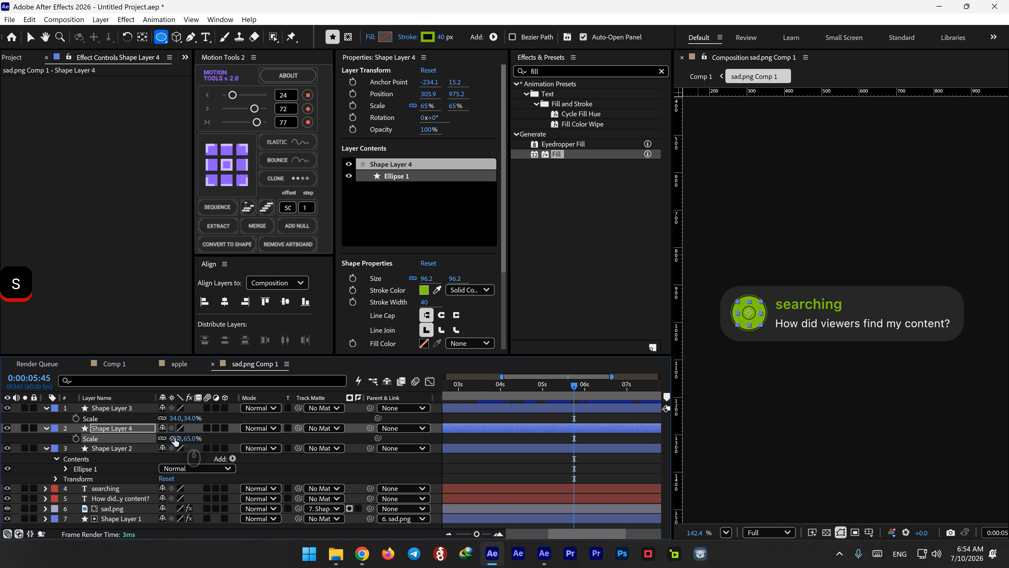
# Add Trim Paths to the thick ring and keyframe its End at 0% at 0:00:05:45.
pyautogui.click(46, 428)
pyautogui.click(45, 428)
pyautogui.click(232, 438)
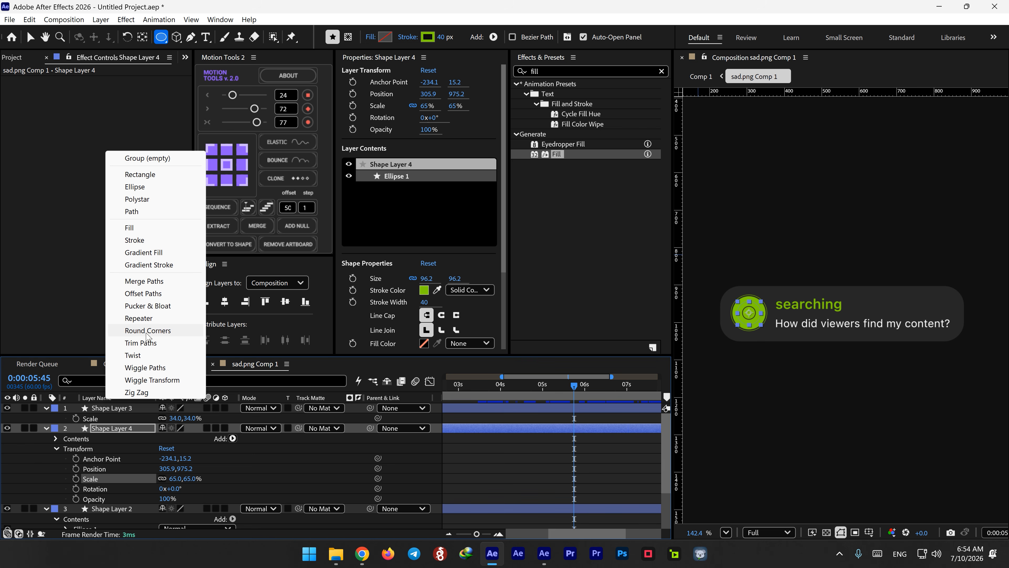
pyautogui.click(146, 343)
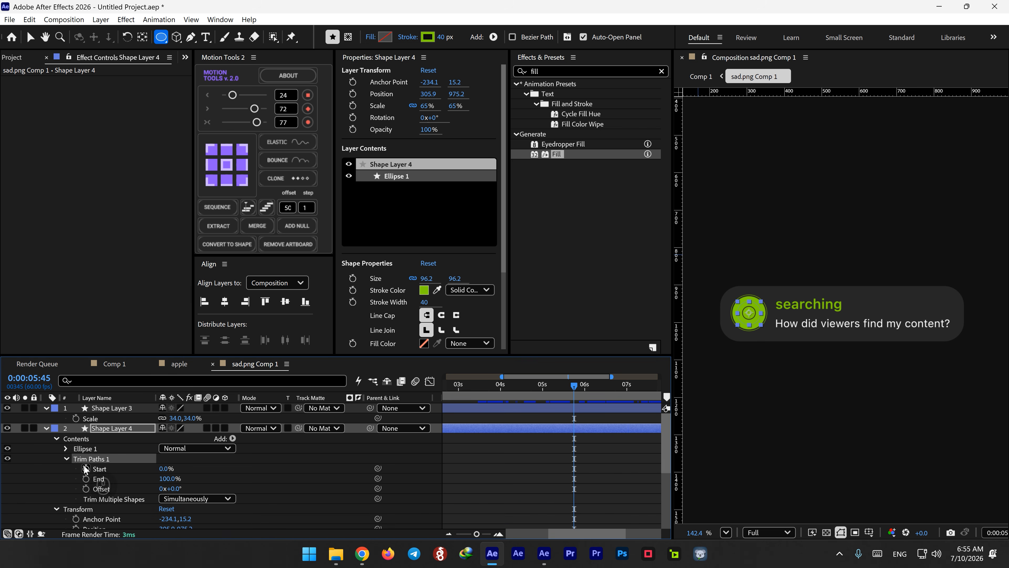
pyautogui.moveTo(173, 479); pyautogui.dragTo(91, 486)
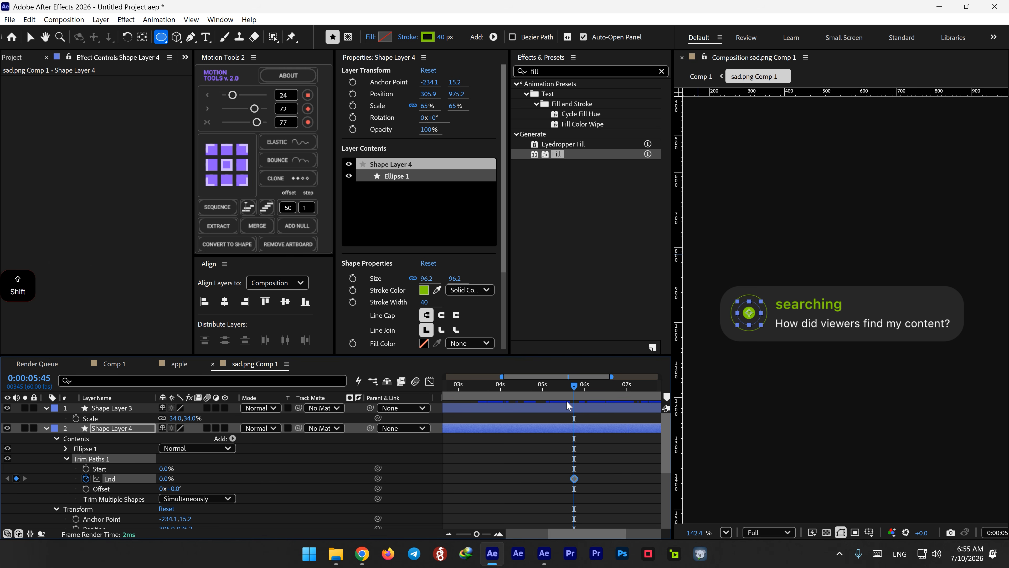
# Keyframe the Trim Paths End at 25% ten frames further on, at 0:00:05:55.
pyautogui.hotkey('shift', 'pagedown')
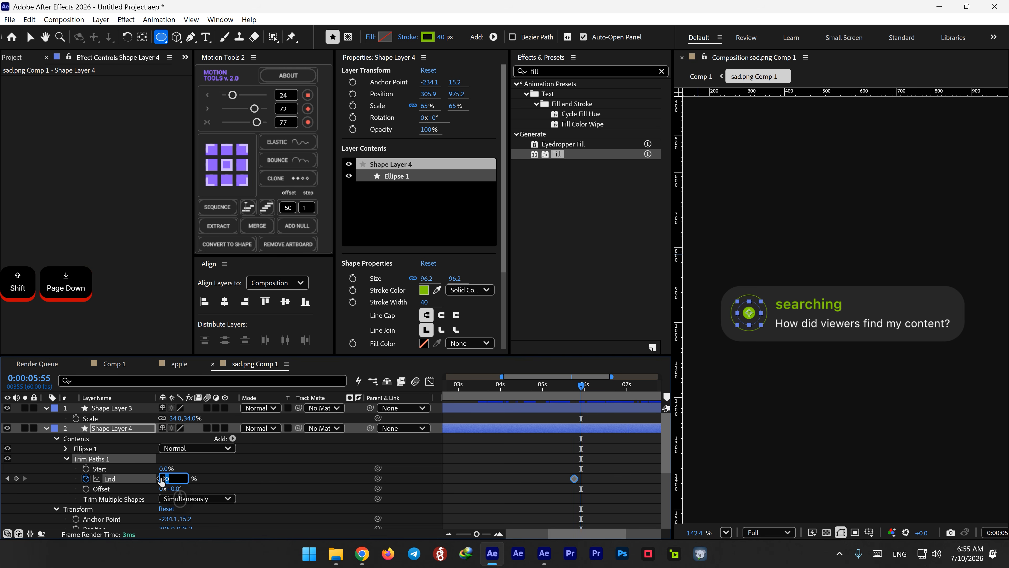
pyautogui.write('25')
pyautogui.press('Return')
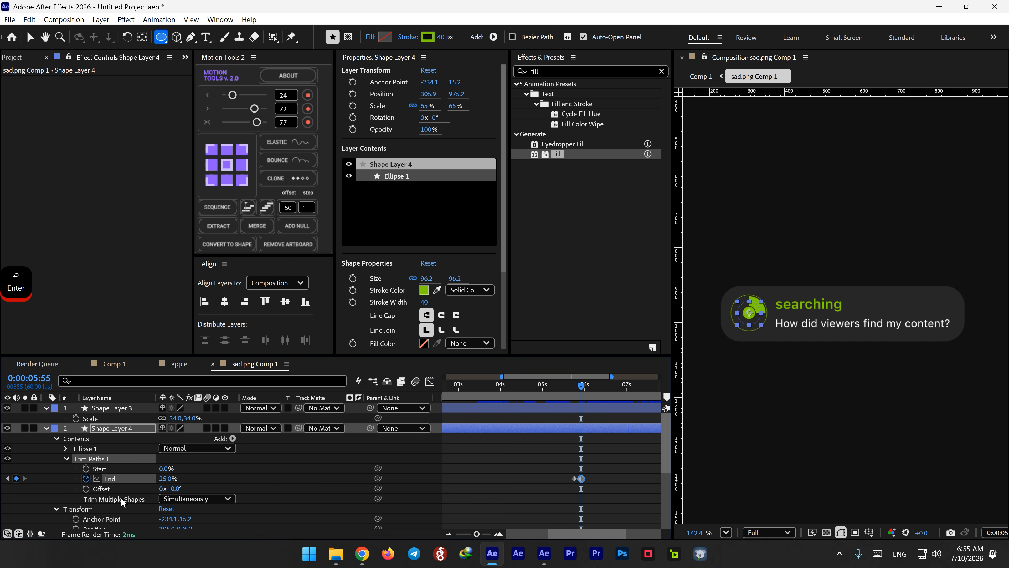
# Keyframe the Trim Paths Offset from 0 near the first End keyframe to one full revolution at 0:00:06:20.
pyautogui.press('alt')
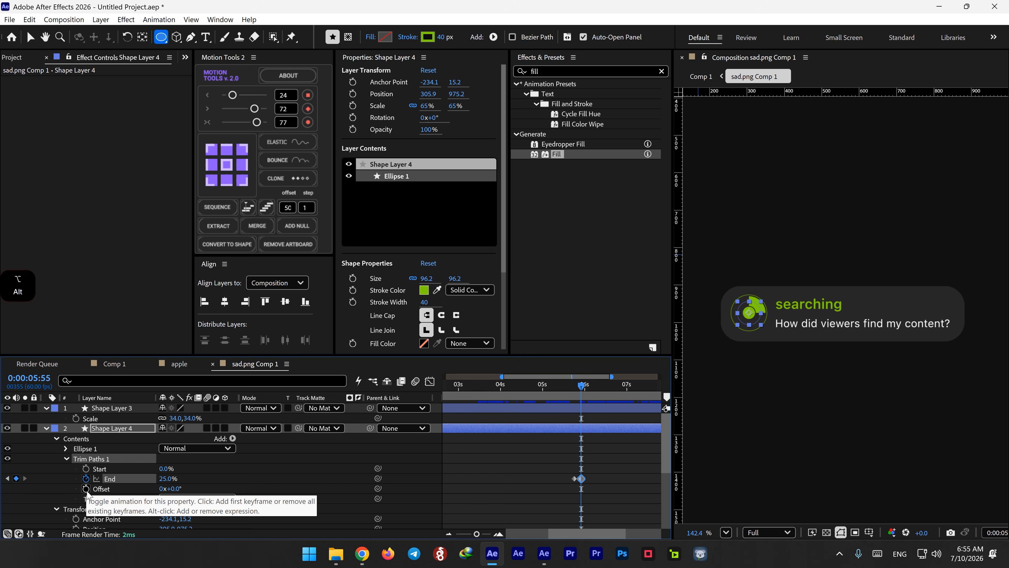
pyautogui.click(87, 489)
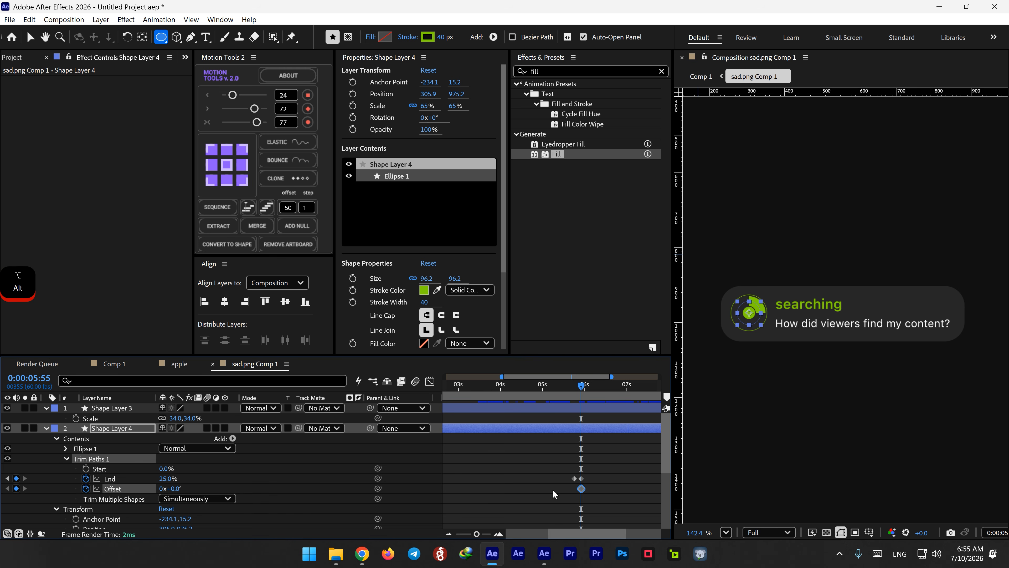
pyautogui.click(599, 397)
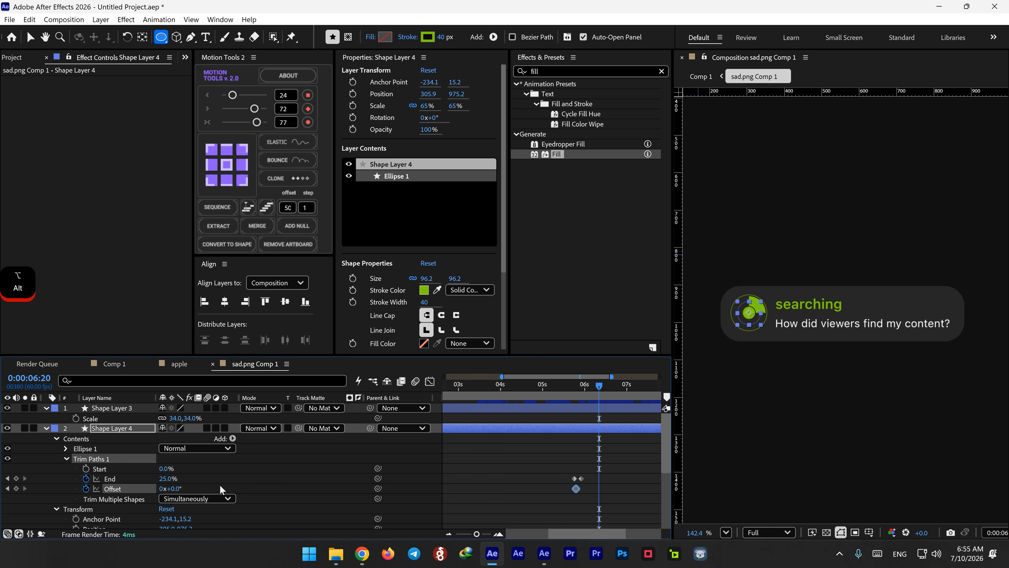
pyautogui.click(164, 489)
pyautogui.press('Return')
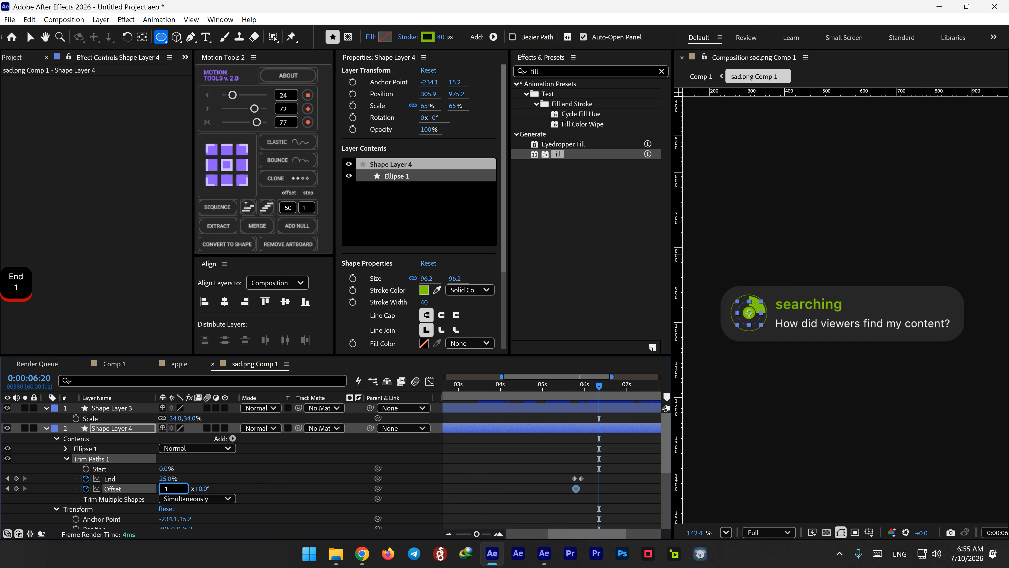
# Preview the rotation, move the last Offset keyframe to about 6.8 seconds and apply Easy Ease to both Offset keyframes.
pyautogui.press('space')
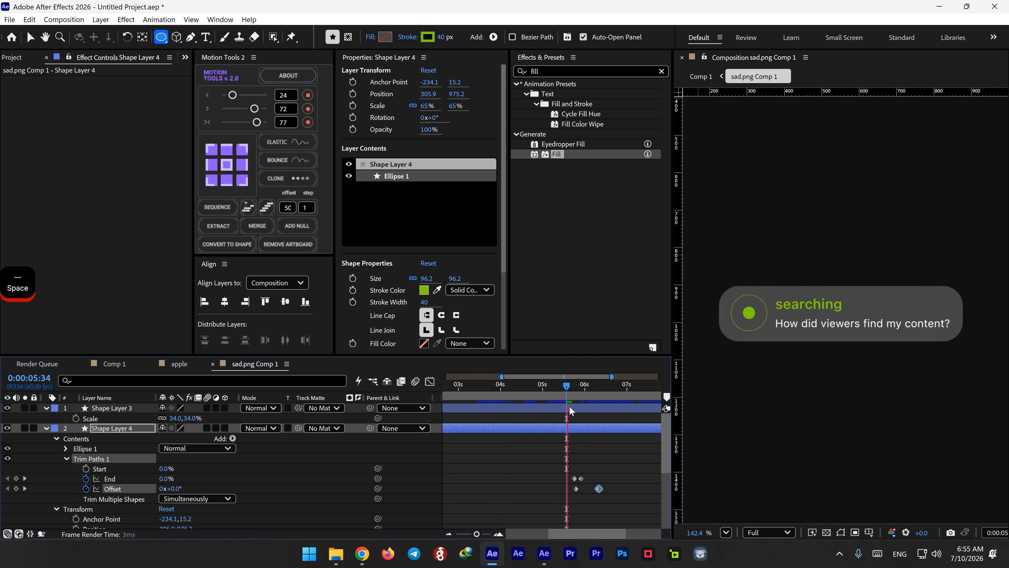
pyautogui.press('space')
pyautogui.moveTo(600, 488); pyautogui.dragTo(609, 486)
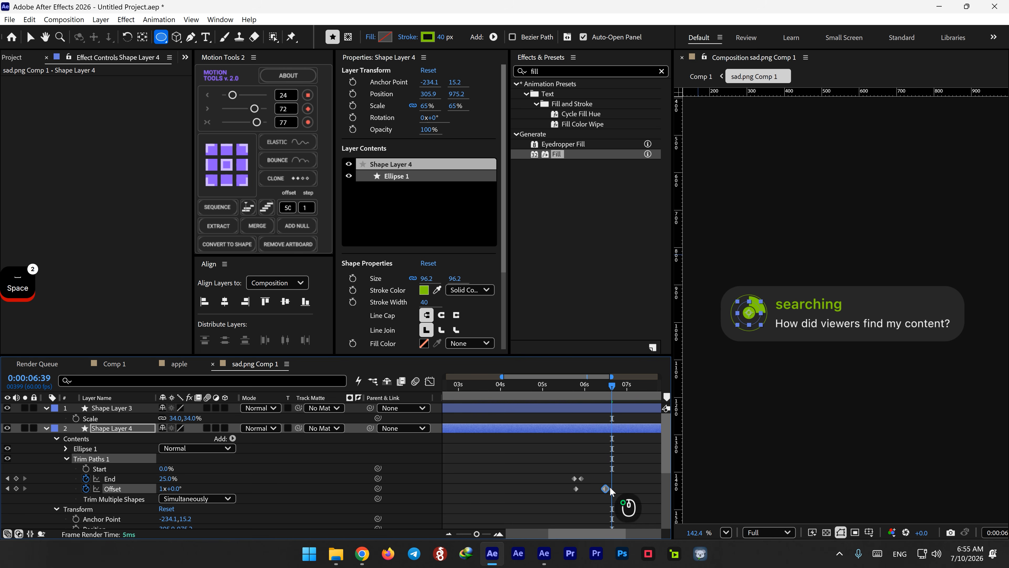
pyautogui.click(570, 387)
pyautogui.press('space')
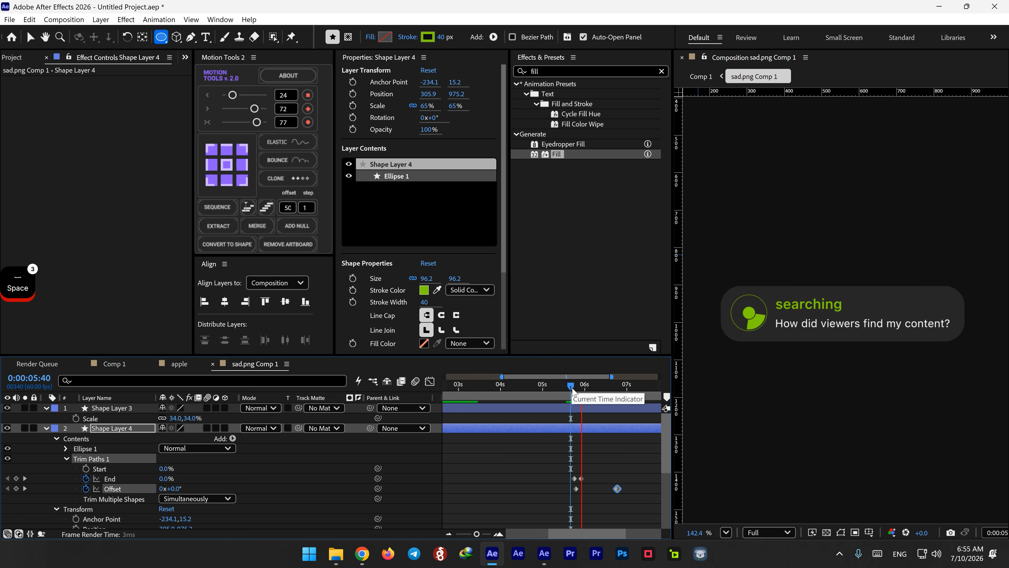
pyautogui.press('space')
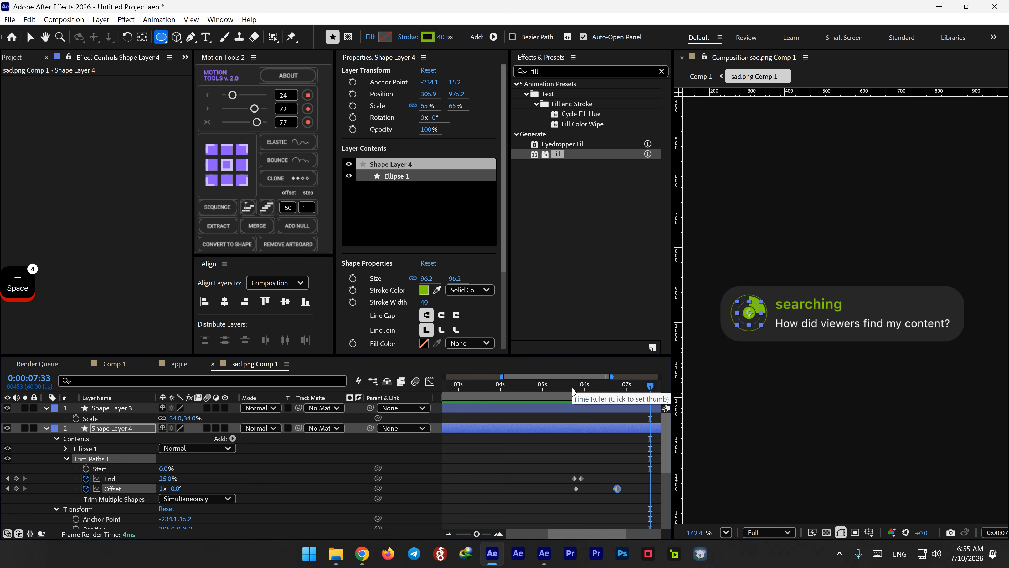
pyautogui.rightClick(577, 488)
pyautogui.click(757, 362)
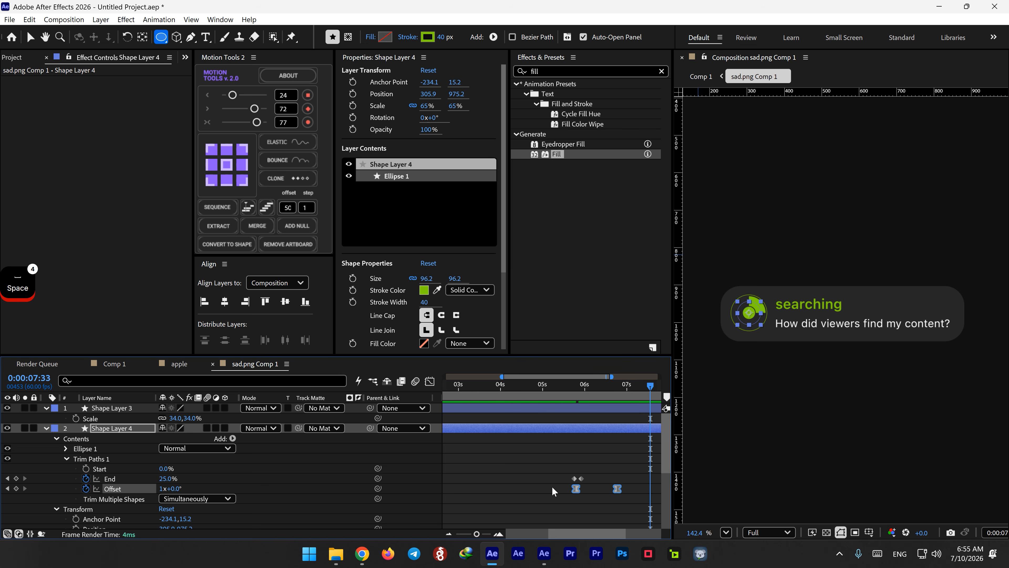
# Keyframe a fade-in on Shape Layers 2, 3 and 4, with Opacity going from 0% at about 5.25 seconds to 100% at 0:00:05:28.
pyautogui.moveTo(569, 388)
pyautogui.mouseDown()
pyautogui.moveTo(527, 389)
pyautogui.moveTo(562, 385)
pyautogui.mouseUp()
pyautogui.click(46, 428)
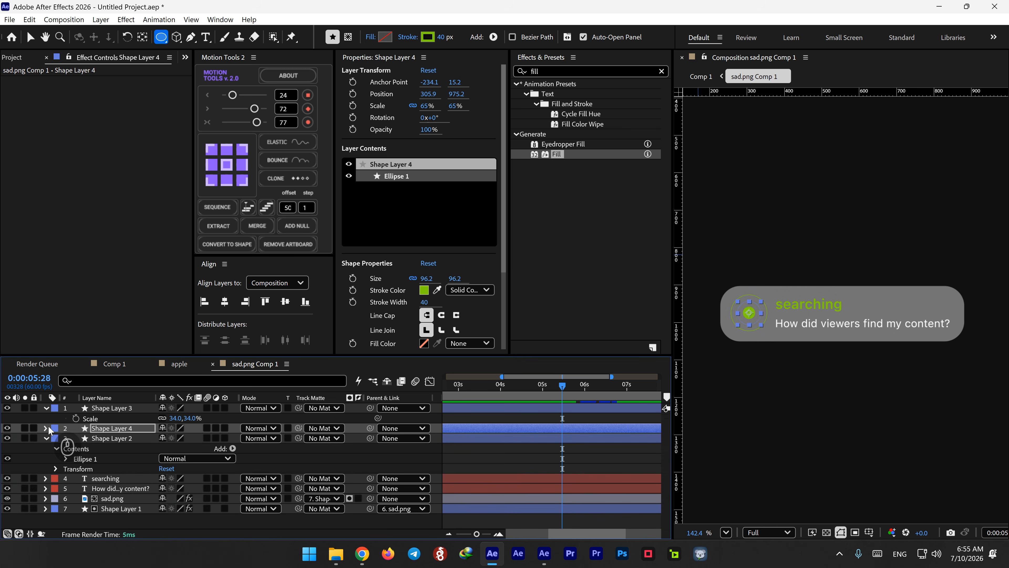
pyautogui.click(101, 408)
pyautogui.keyDown('ctrl'); pyautogui.click(101, 429); pyautogui.keyUp('ctrl')
pyautogui.keyDown('ctrl'); pyautogui.click(103, 437); pyautogui.keyUp('ctrl')
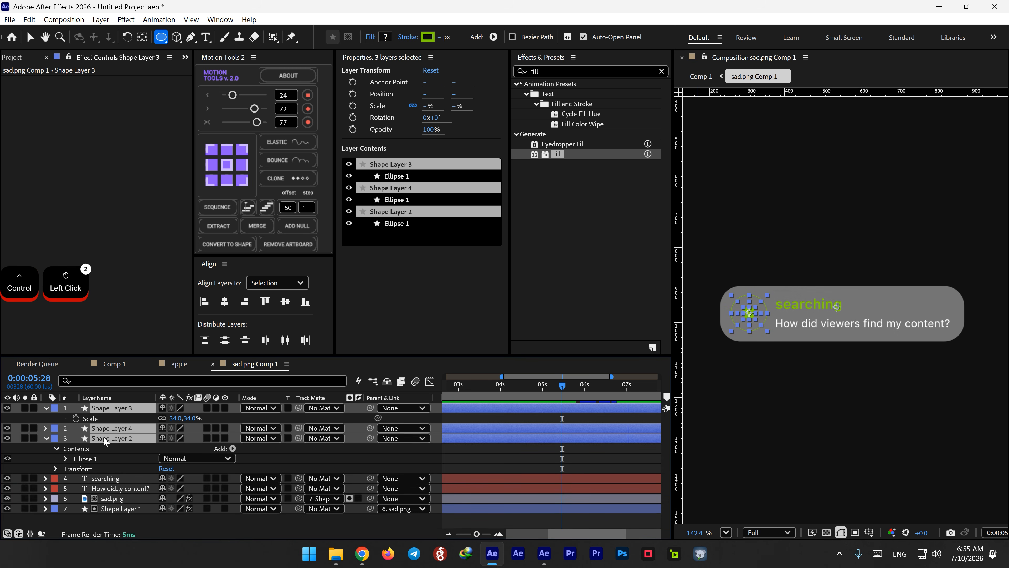
pyautogui.press('t')
pyautogui.moveTo(131, 420); pyautogui.dragTo(91, 422)
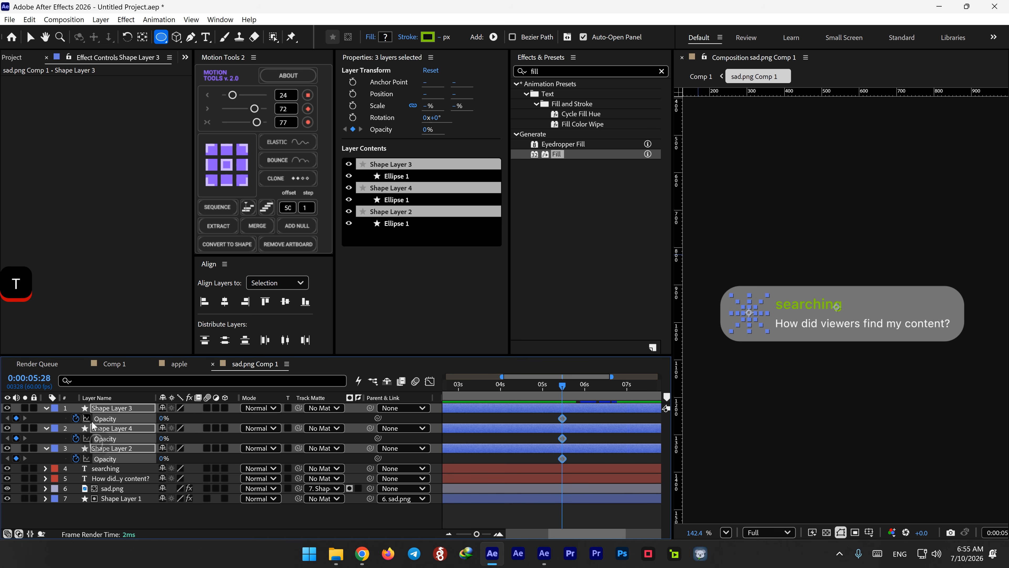
pyautogui.moveTo(565, 417); pyautogui.dragTo(553, 419)
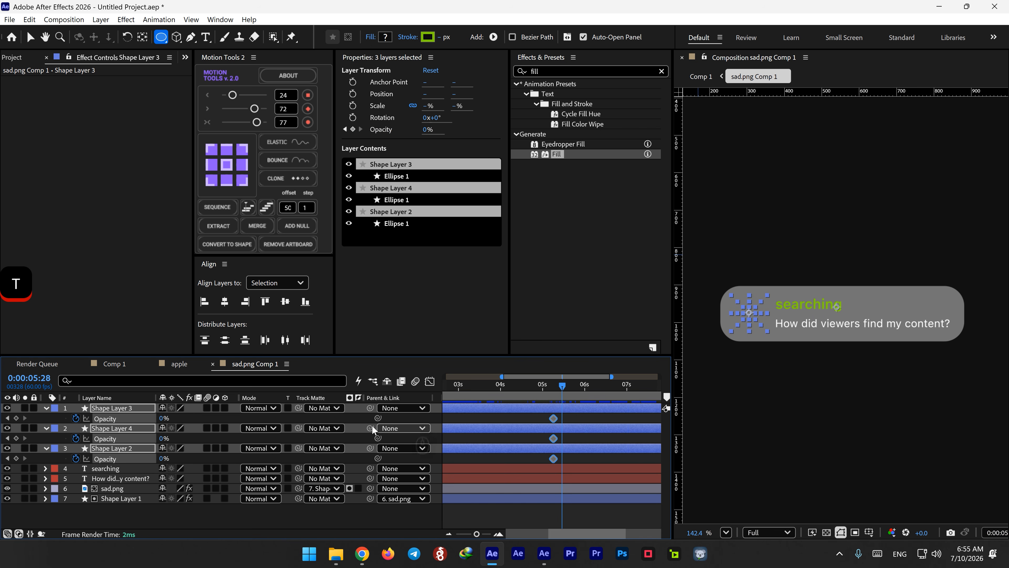
pyautogui.moveTo(163, 419); pyautogui.dragTo(317, 415)
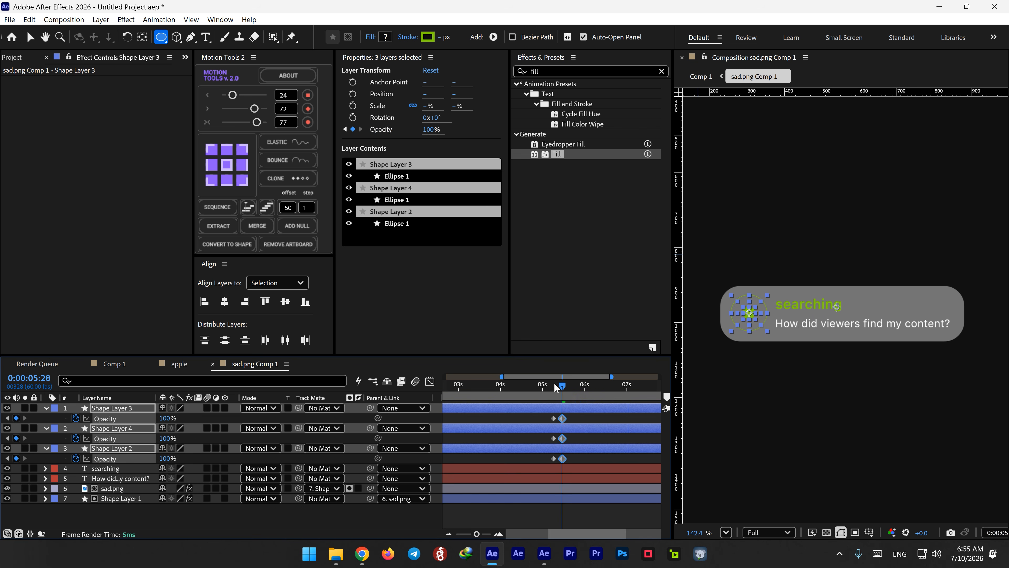
# Preview the fade-in and move the 100% Opacity keyframes of the three shape layers to about 5.6 seconds.
pyautogui.moveTo(555, 383); pyautogui.dragTo(539, 384)
pyautogui.press('space')
pyautogui.press('space')
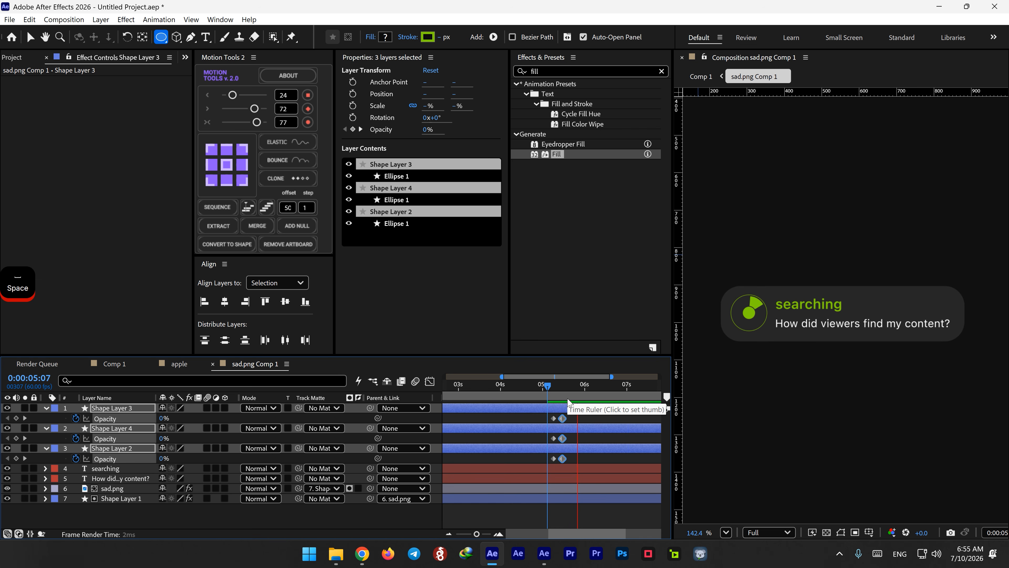
pyautogui.moveTo(564, 418); pyautogui.dragTo(568, 416)
pyautogui.press('space')
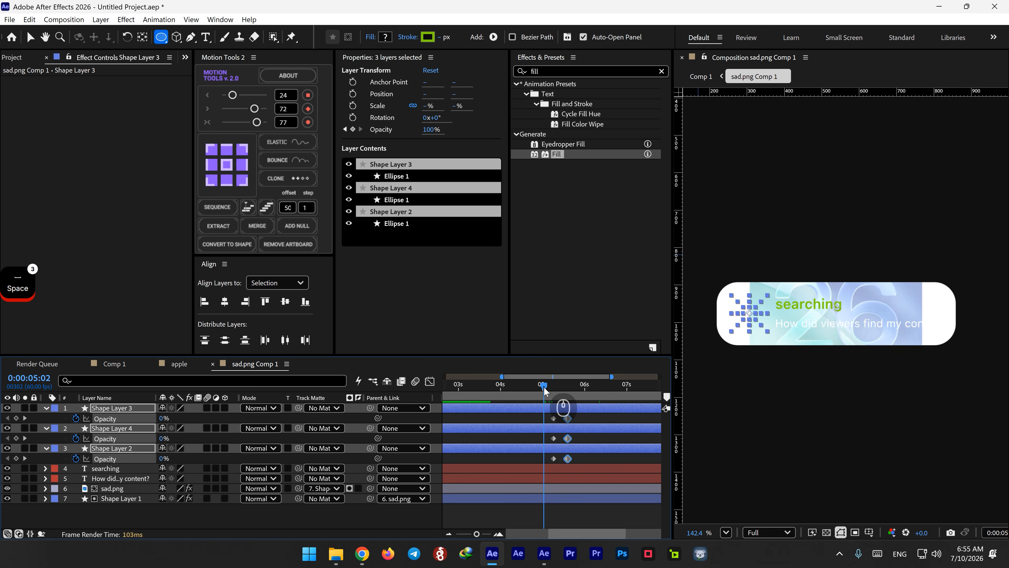
pyautogui.press('space')
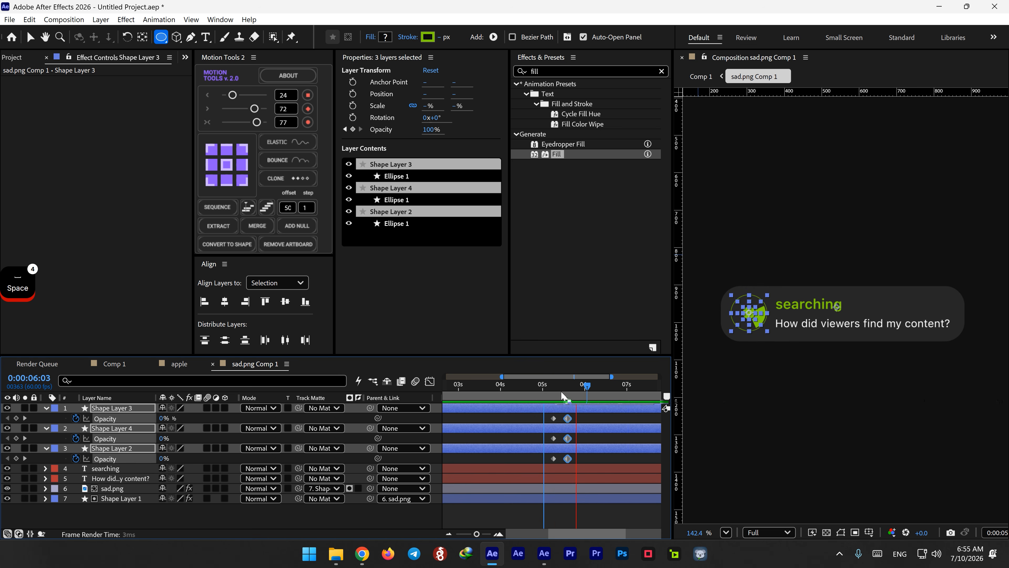
# Move all Opacity keyframes of the three shape layers later so the fade starts at 0:00:05:27, and preview the timing.
pyautogui.click(549, 388)
pyautogui.press('space')
pyautogui.press('space')
pyautogui.moveTo(569, 409); pyautogui.dragTo(577, 409)
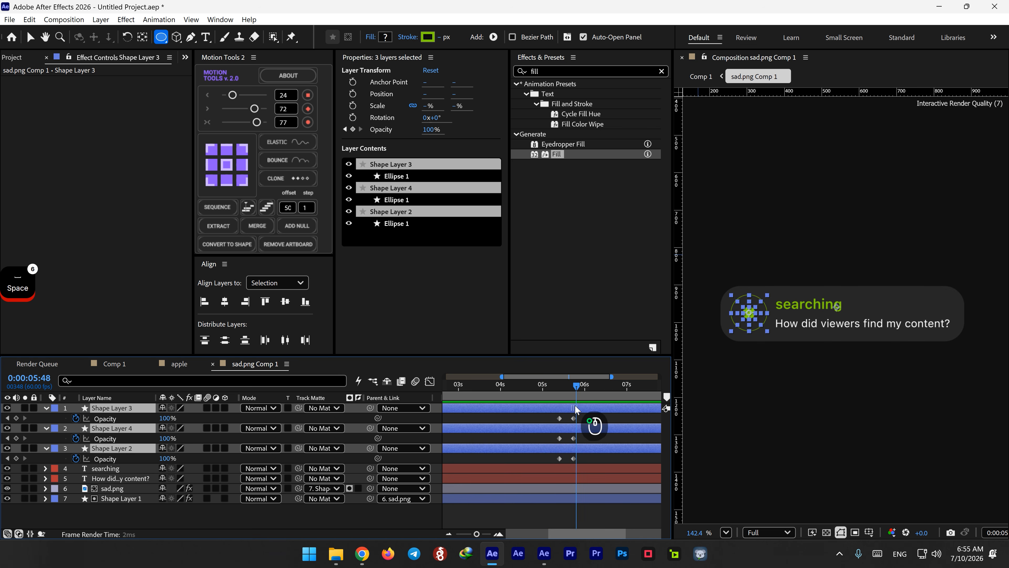
pyautogui.click(555, 389)
pyautogui.press('space')
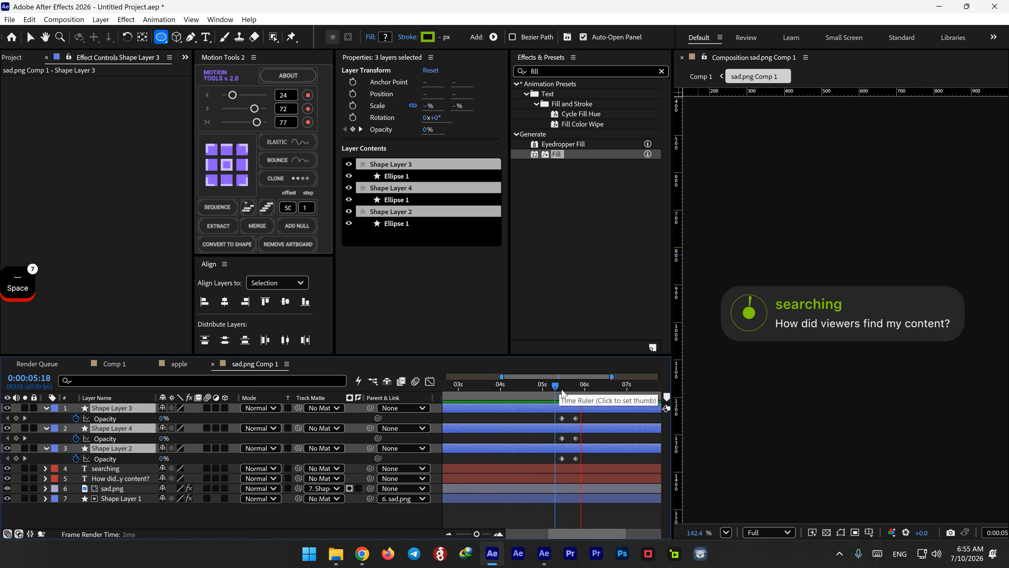
pyautogui.press('space')
# Apply the Apple Cardinal Bounce animation preset to the "searching" text layer at 0:00:05:27.
pyautogui.click(564, 390)
pyautogui.click(569, 472)
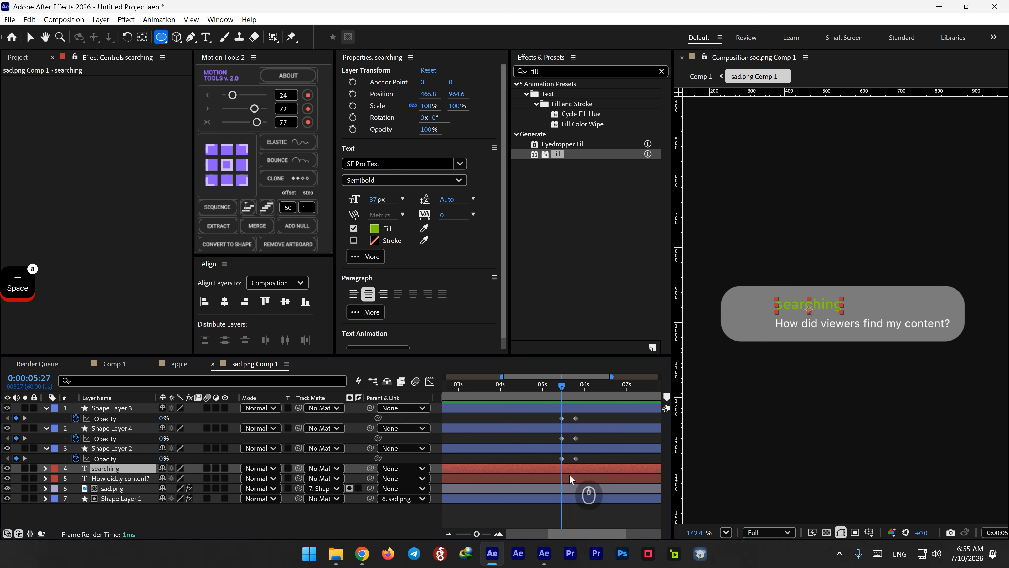
pyautogui.click(158, 20)
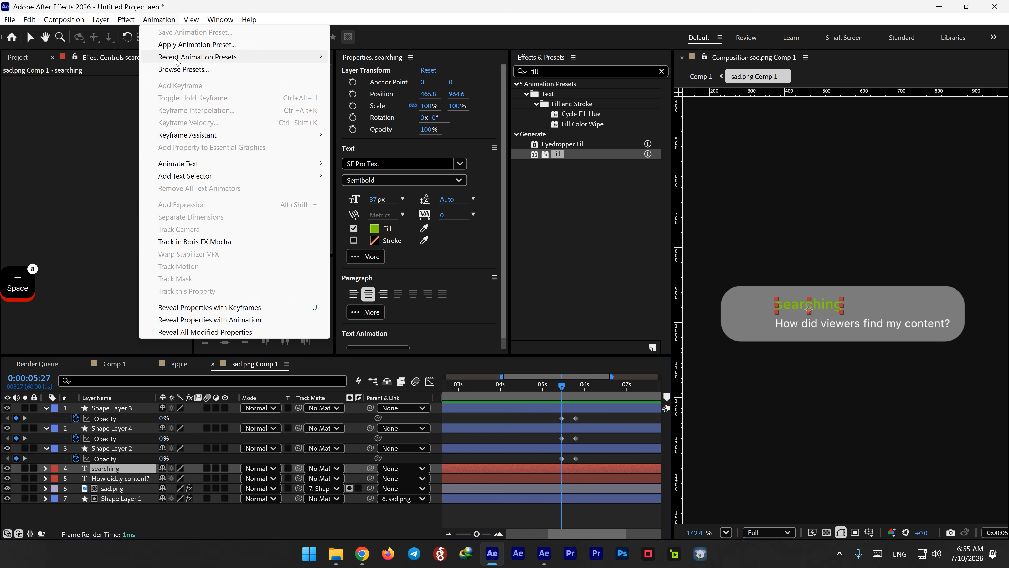
pyautogui.click(190, 43)
pyautogui.click(221, 53)
pyautogui.hotkey('ctrl', 'v')
pyautogui.press('Return')
pyautogui.doubleClick(153, 153)
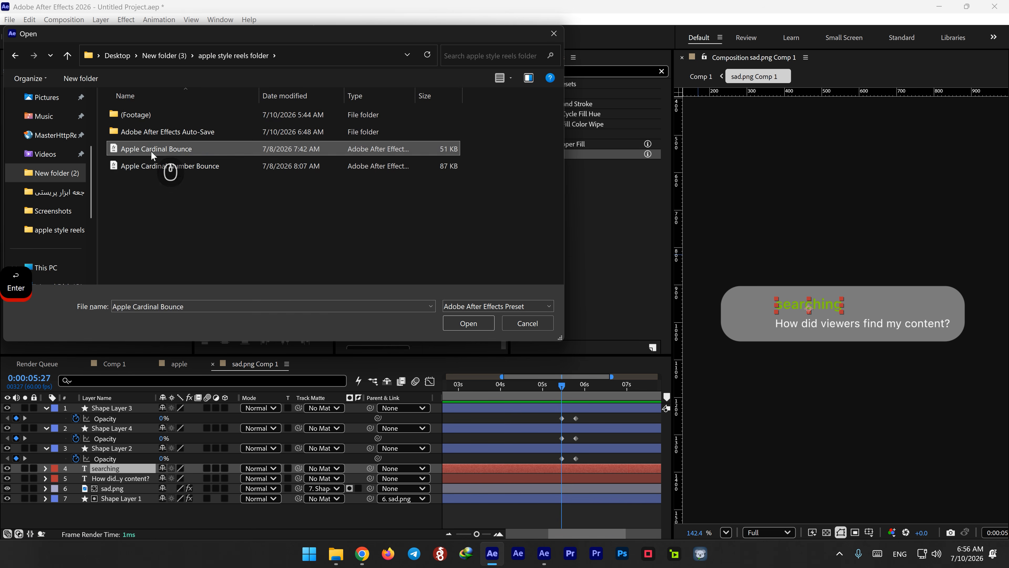
# Apply the Apple Cardinal Bounce animation preset to the "How did viewers find my content?" text layer.
pyautogui.click(546, 478)
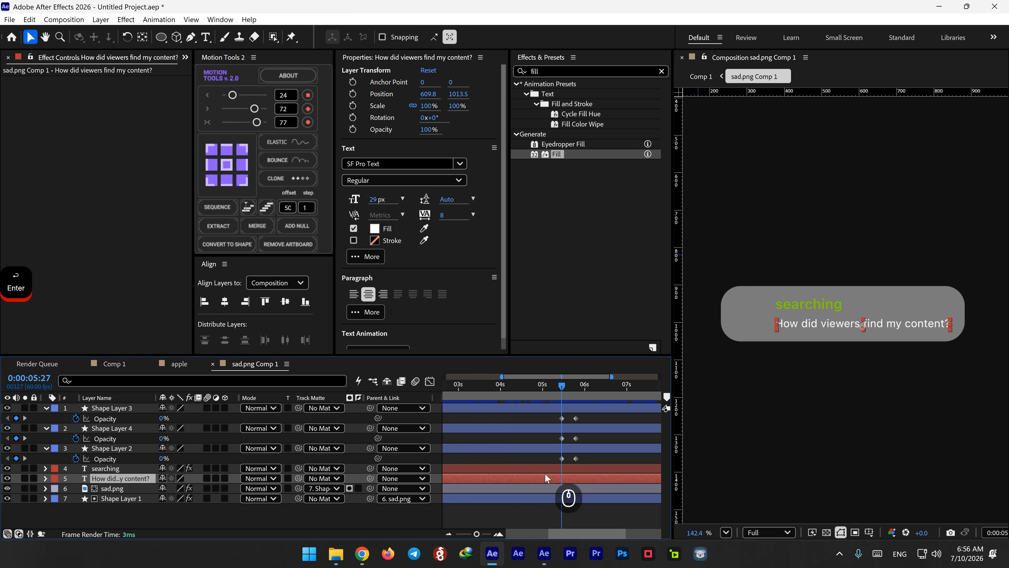
pyautogui.click(158, 20)
pyautogui.click(191, 42)
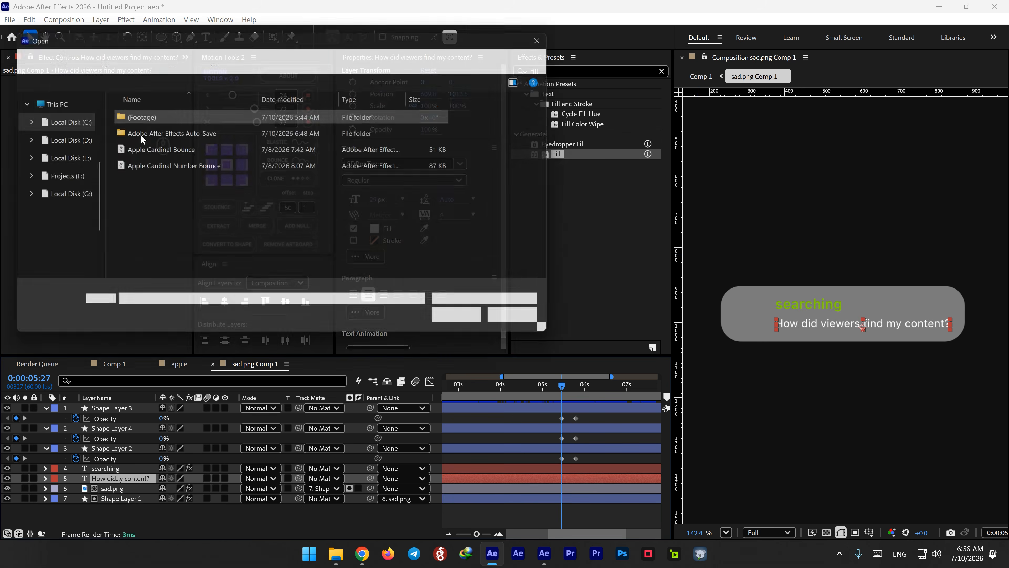
pyautogui.click(144, 153)
pyautogui.doubleClick(144, 153)
# Start the question text layer at 0:00:05:27 and the "searching" layer a few frames after it, and preview the text bounce.
pyautogui.keyDown('ctrl'); pyautogui.click(493, 469); pyautogui.keyUp('ctrl')
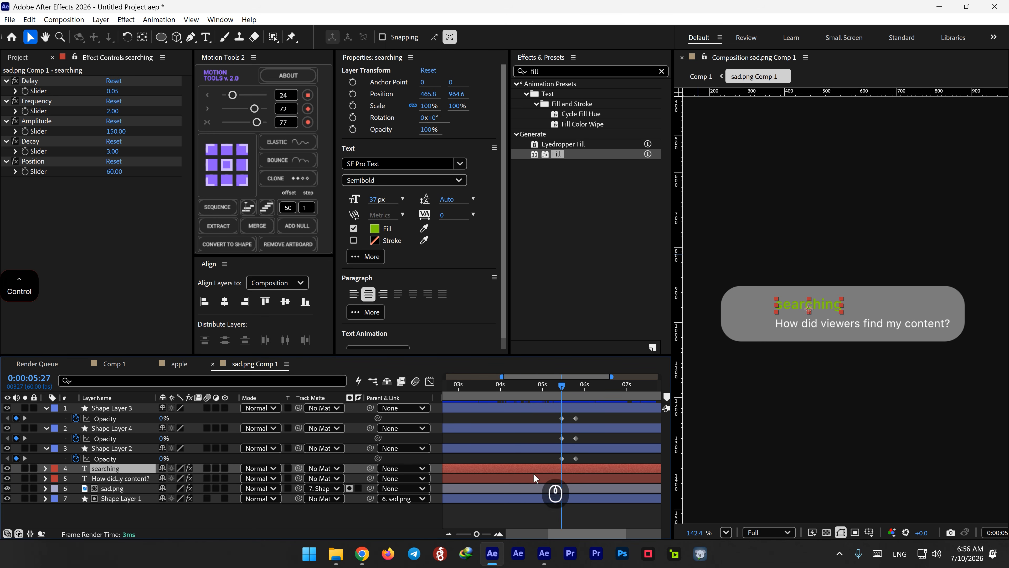
pyautogui.moveTo(491, 475); pyautogui.dragTo(632, 477)
pyautogui.moveTo(513, 476); pyautogui.dragTo(581, 467)
pyautogui.hotkey('ctrl', 'z')
pyautogui.click(592, 461)
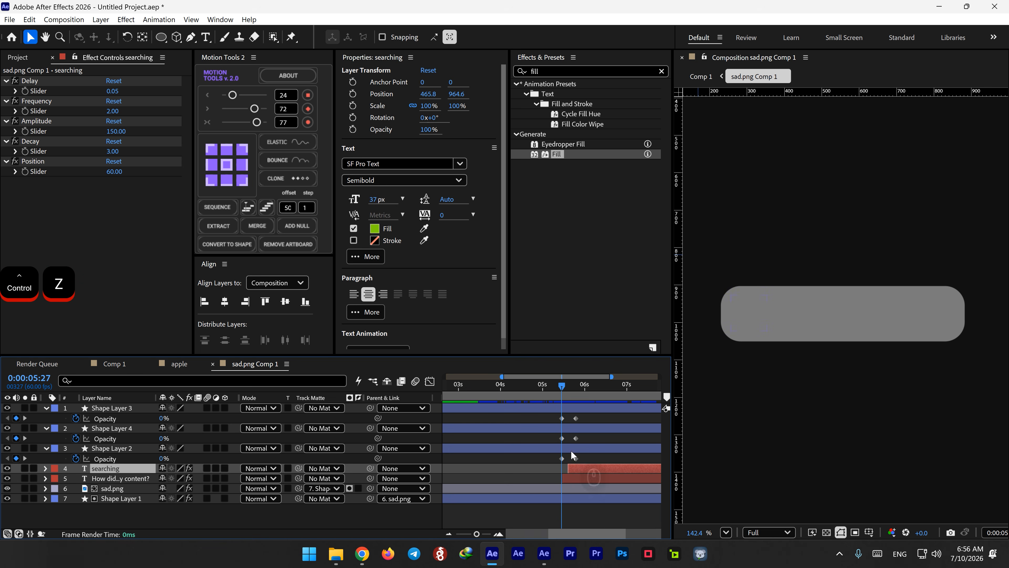
pyautogui.click(552, 389)
pyautogui.press('space')
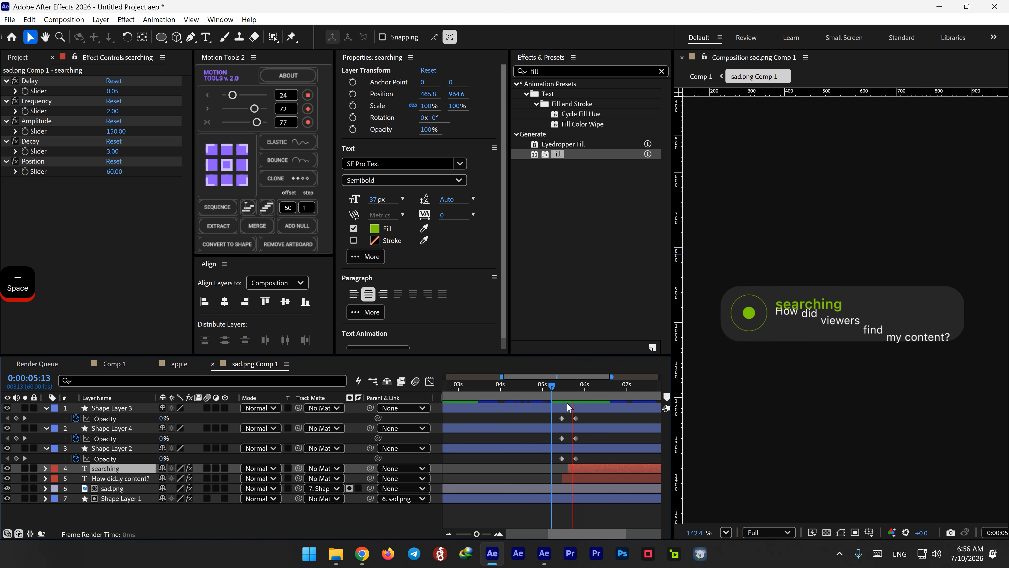
pyautogui.press('space')
# Set the bounce preset's Position slider to 20 on both the question text and the "searching" text layers.
pyautogui.click(574, 480)
pyautogui.click(116, 172)
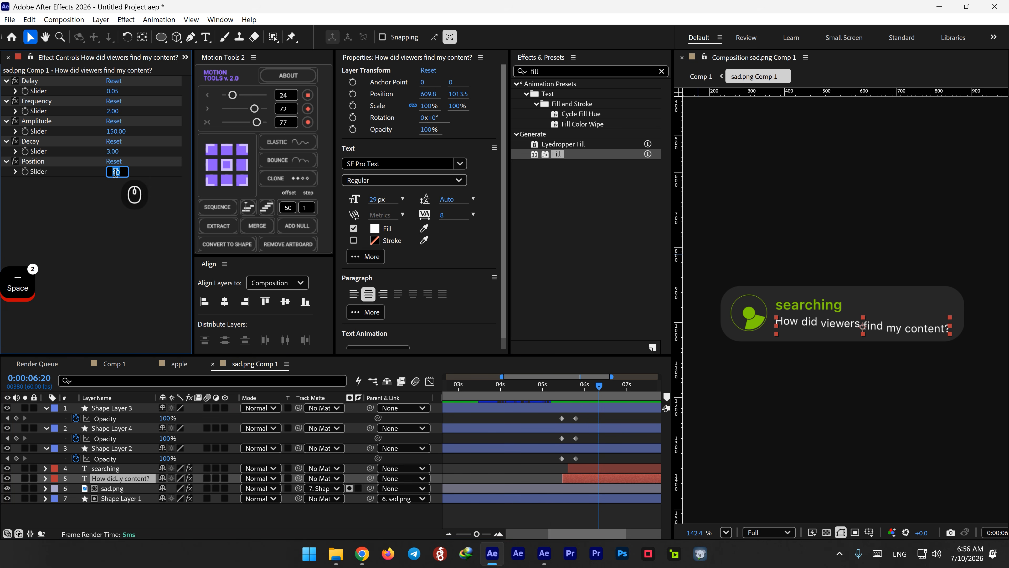
pyautogui.write('20')
pyautogui.click(590, 471)
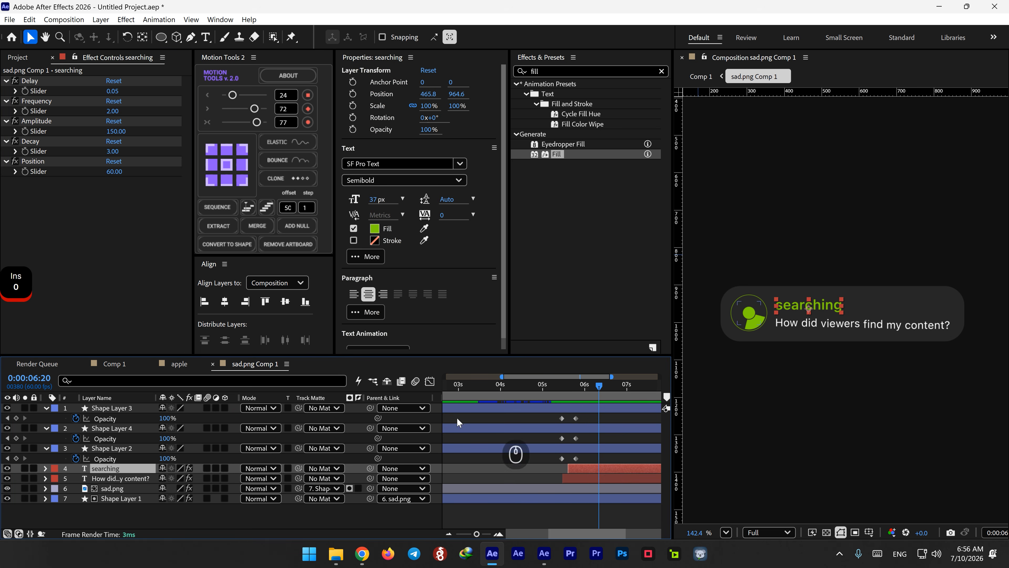
pyautogui.click(113, 171)
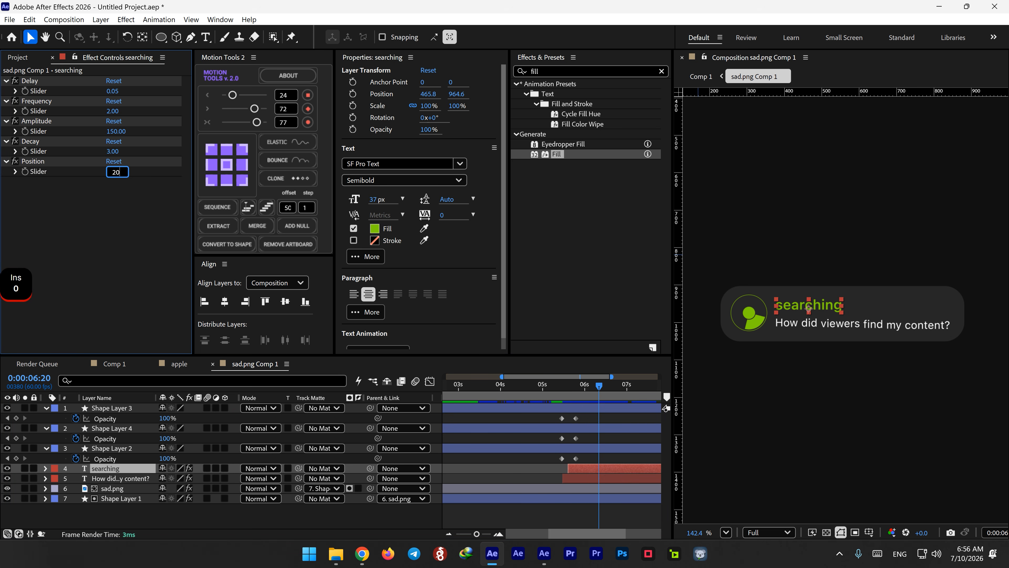
pyautogui.press('Return')
# Preview the icon fade and text bounce in sad.png Comp 1 and check the whole transition in Comp 1.
pyautogui.click(557, 392)
pyautogui.press('space')
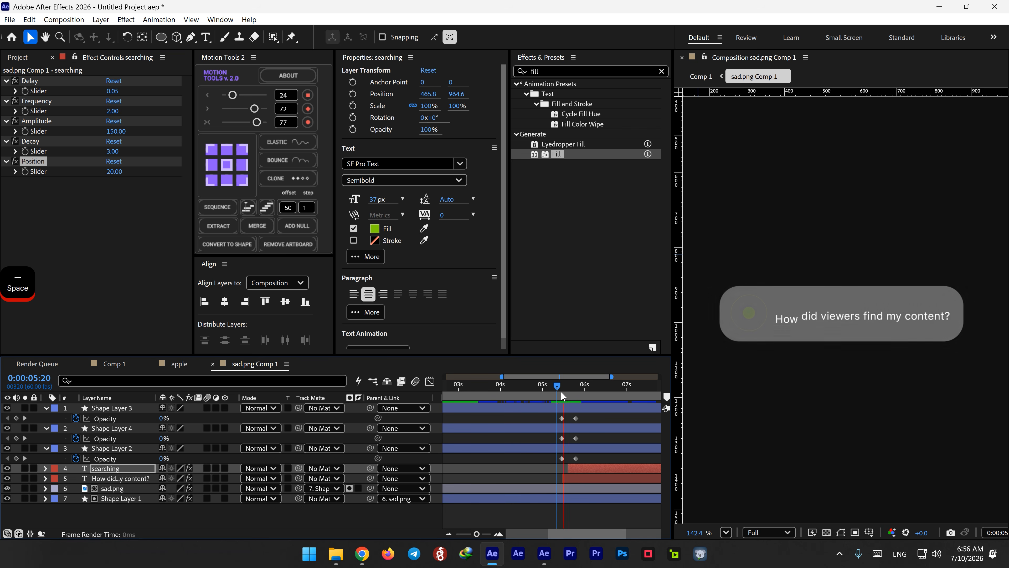
pyautogui.click(563, 389)
pyautogui.press('space')
pyautogui.press('space')
pyautogui.press('space')
pyautogui.press('space')
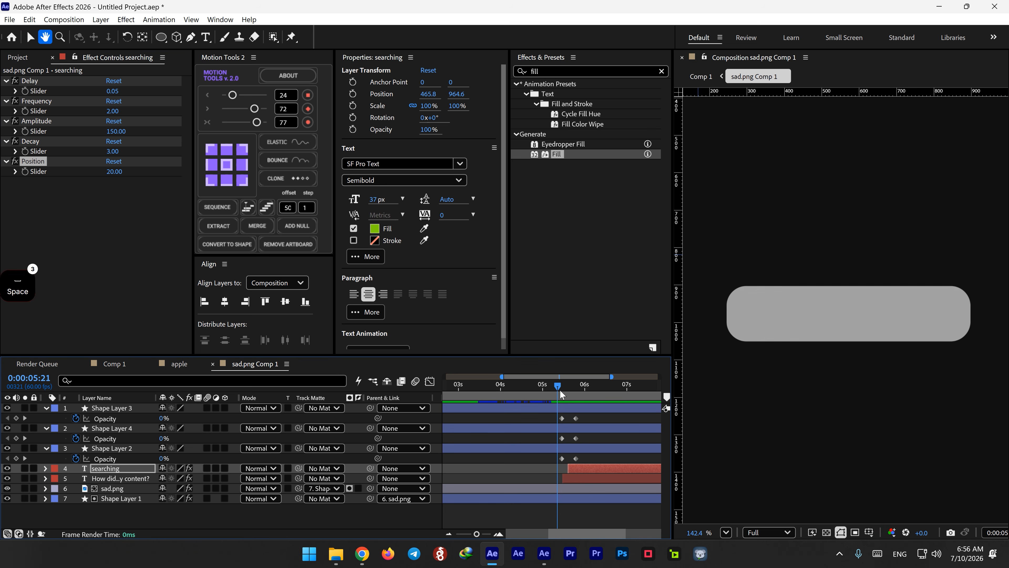
pyautogui.press('space')
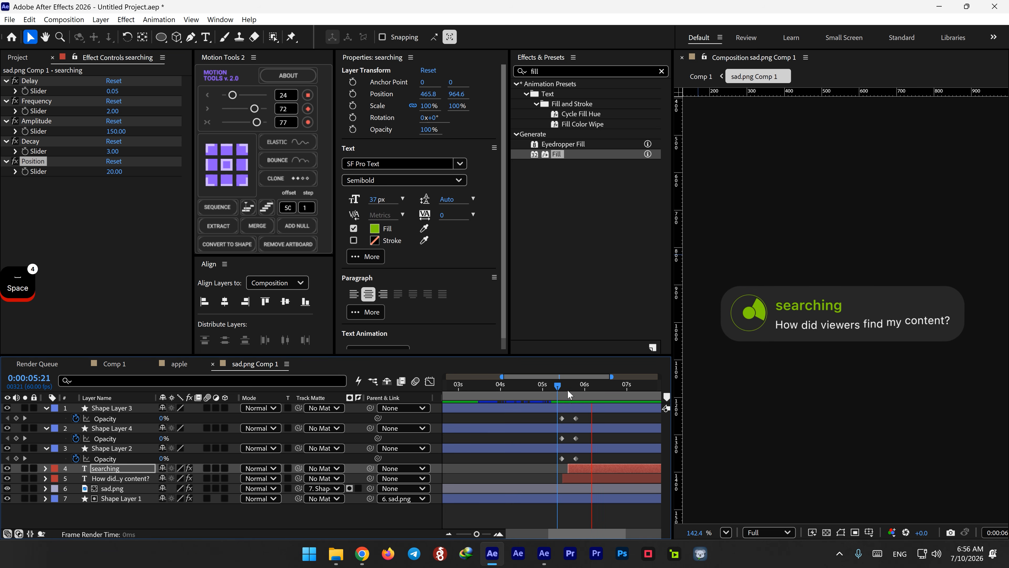
pyautogui.click(132, 365)
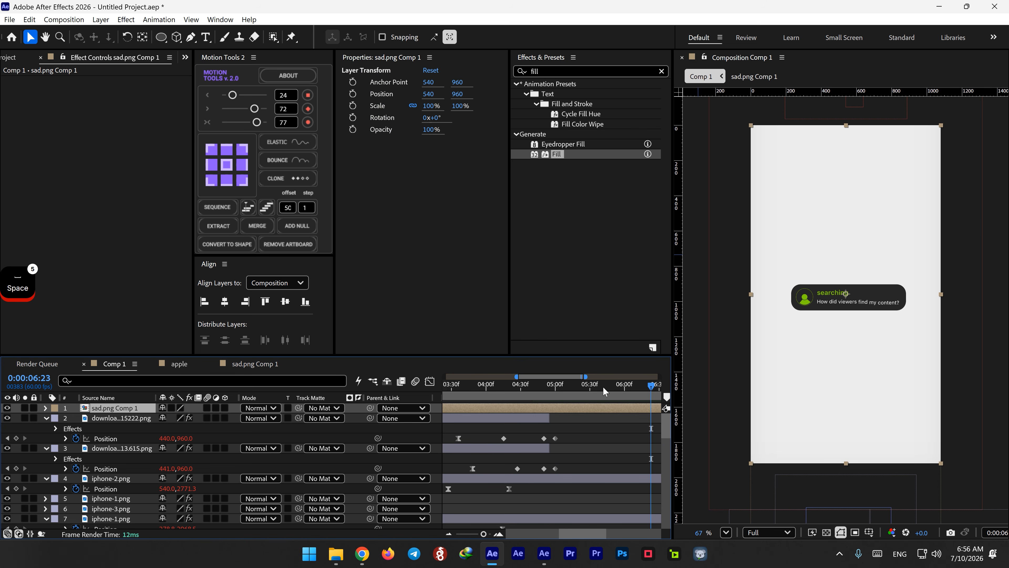
pyautogui.moveTo(603, 386); pyautogui.dragTo(537, 385)
pyautogui.press('space')
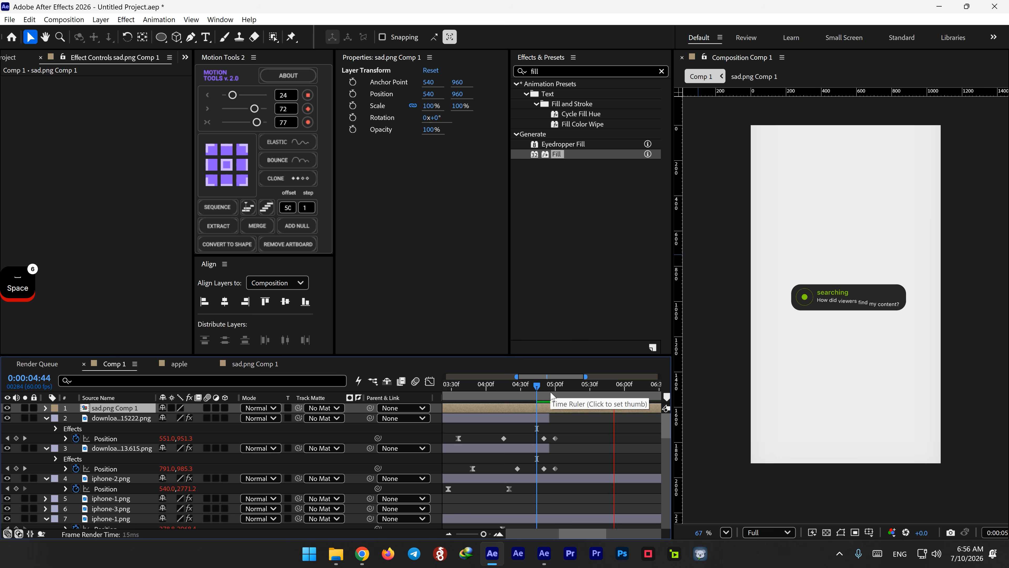
pyautogui.click(553, 386)
pyautogui.press('space')
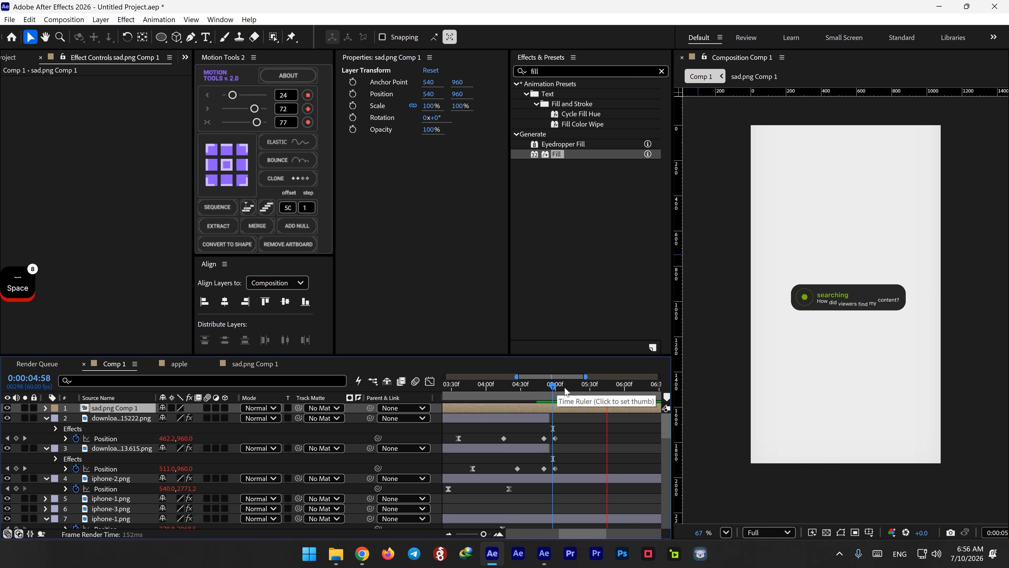
# In sad.png Comp 1, move the three shape layers' Opacity keyframes and both text layers about 0.3 seconds earlier.
pyautogui.click(558, 386)
pyautogui.moveTo(565, 387); pyautogui.dragTo(562, 462)
pyautogui.press('v')
pyautogui.doubleClick(584, 409)
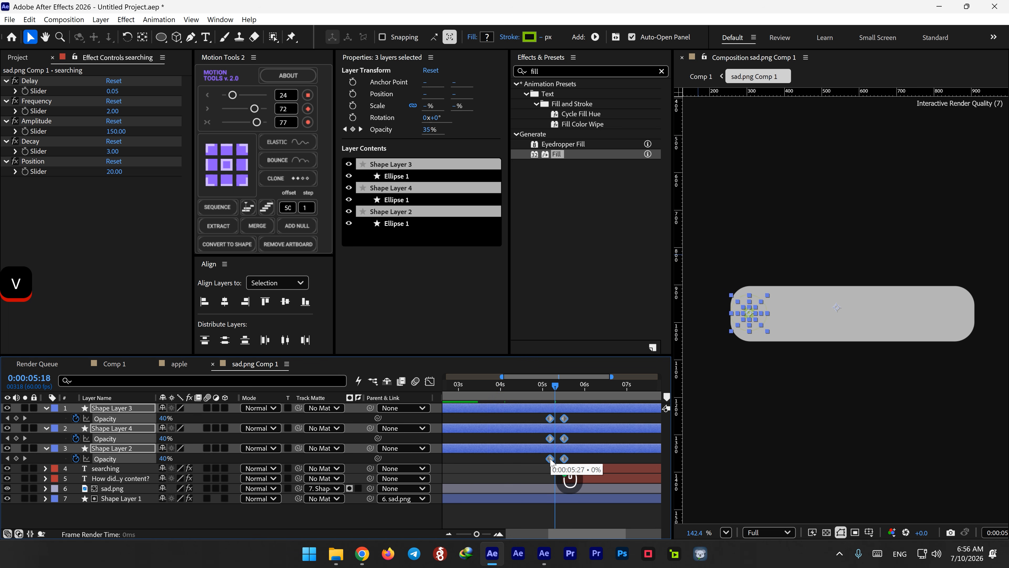
pyautogui.click(577, 470)
pyautogui.keyDown('ctrl'); pyautogui.click(580, 477); pyautogui.keyUp('ctrl')
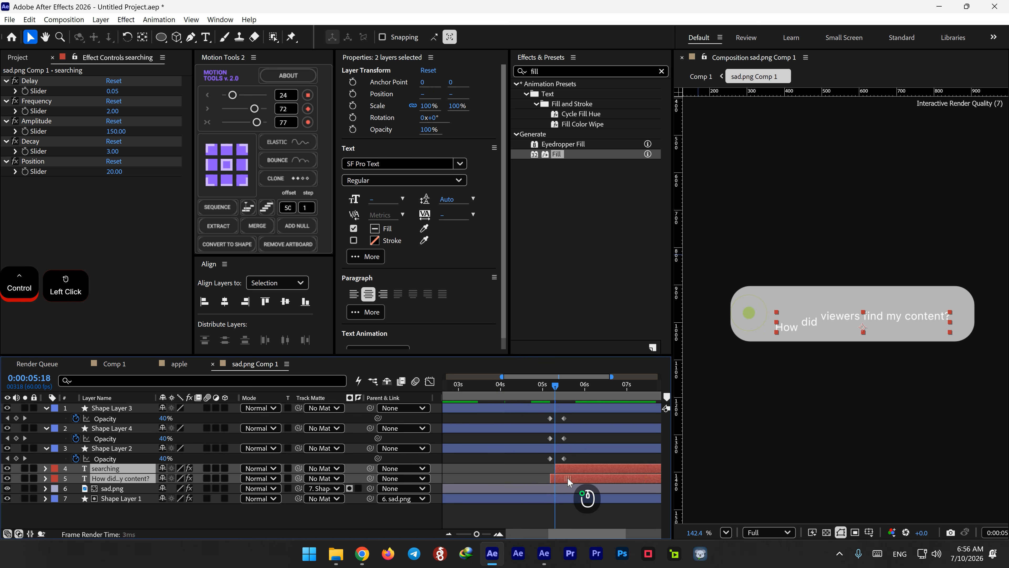
# Play Comp 1 repeatedly from around 0:00:04:50 to examine the timing of the card's transition into the search bar.
pyautogui.click(114, 363)
pyautogui.click(542, 384)
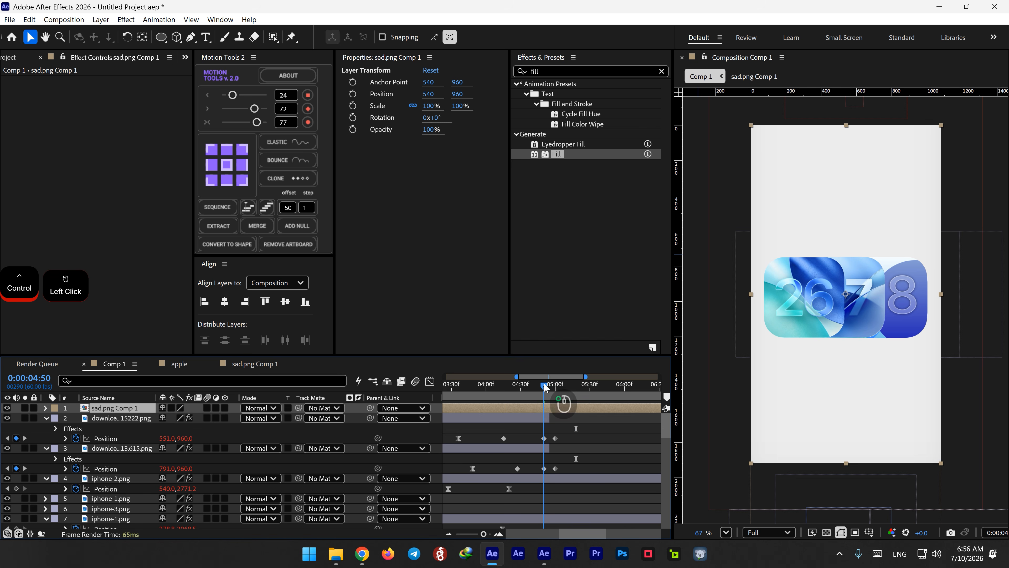
pyautogui.press('space')
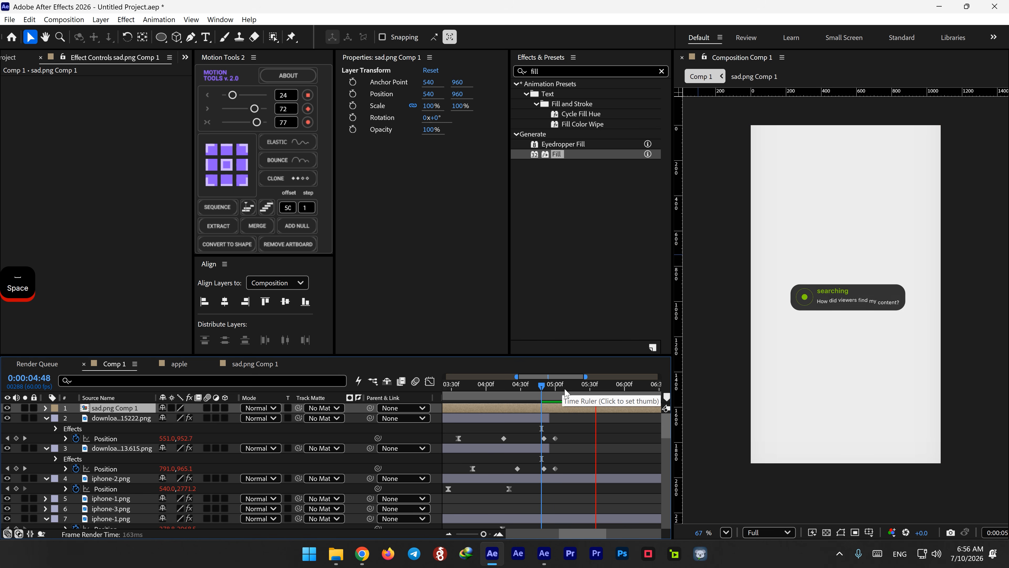
pyautogui.click(549, 388)
pyautogui.press('space')
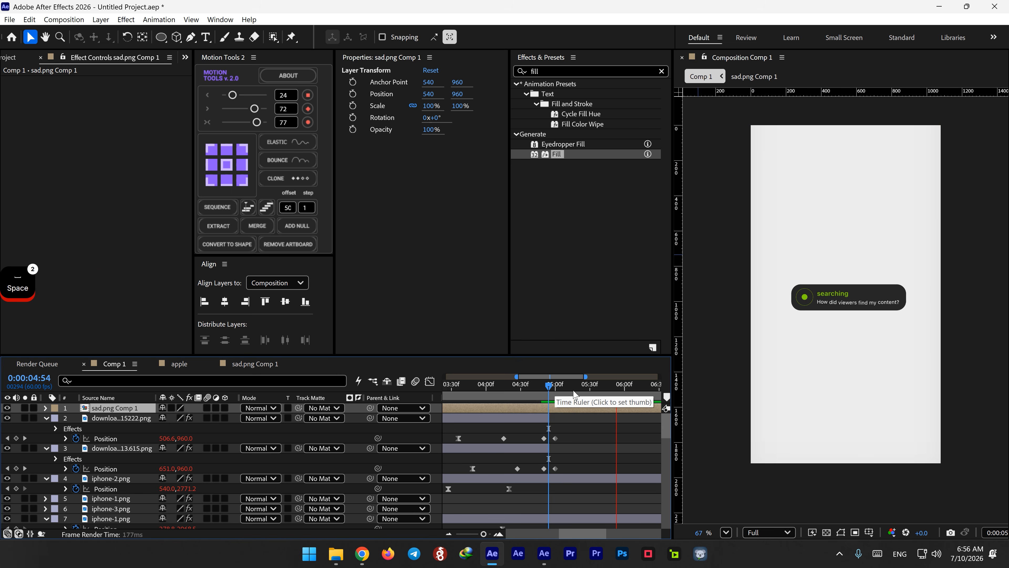
pyautogui.click(561, 389)
pyautogui.press('space')
pyautogui.press('space')
pyautogui.click(565, 390)
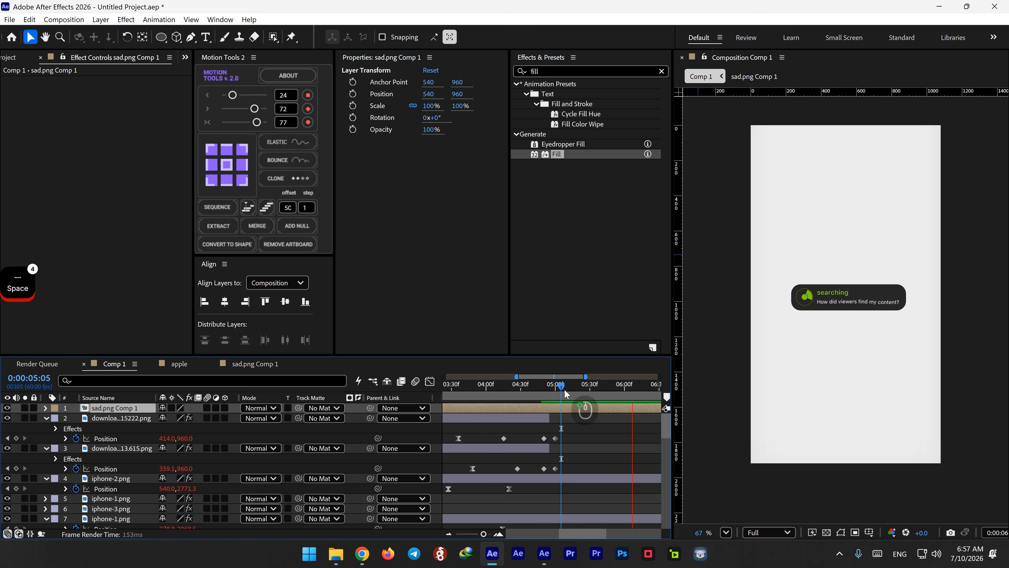
pyautogui.press('space')
pyautogui.click(554, 387)
pyautogui.press('space')
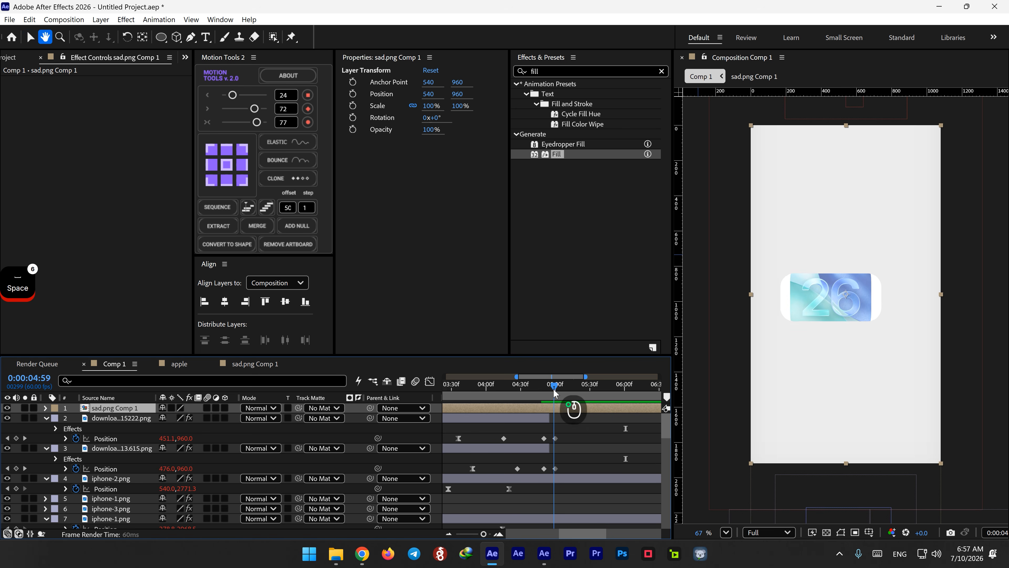
pyautogui.press('space')
pyautogui.press('space')
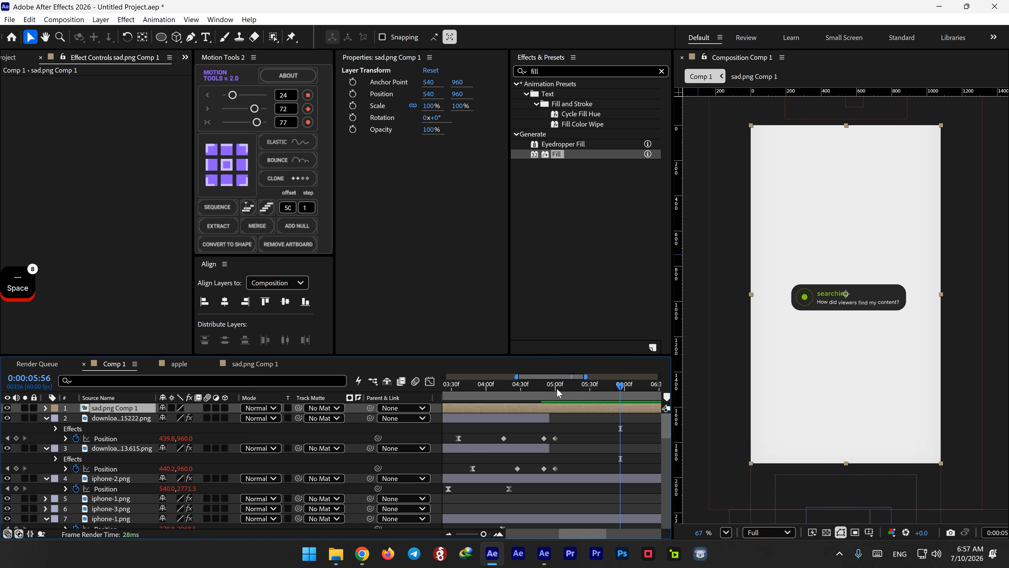
# In sad.png Comp 1, move Shape Layer 4's End and Offset keyframes earlier so they start where its opacity fade ends.
pyautogui.click(551, 390)
pyautogui.press('space')
pyautogui.press('space')
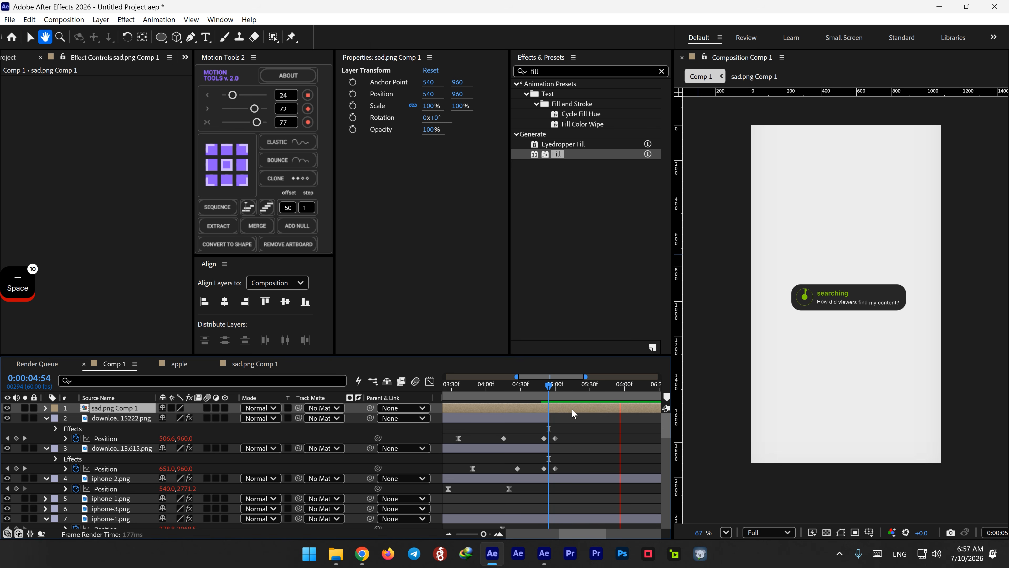
pyautogui.doubleClick(573, 408)
pyautogui.click(579, 434)
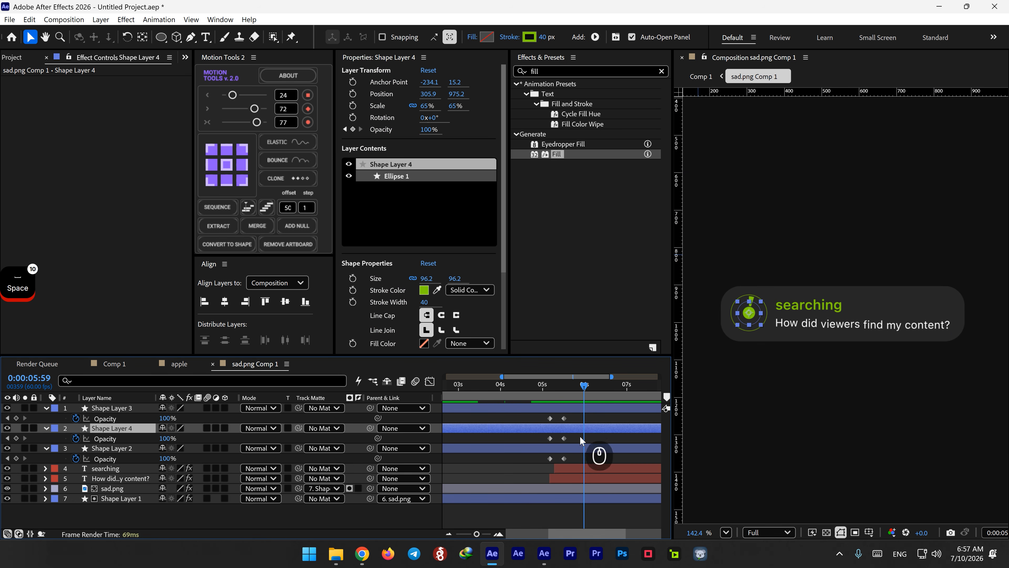
pyautogui.press('y')
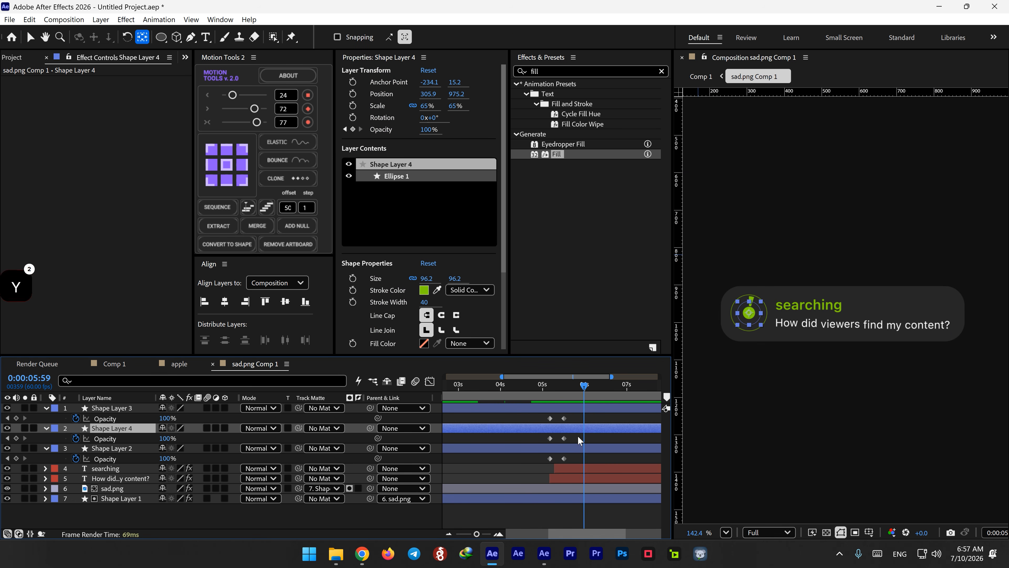
pyautogui.press('u')
pyautogui.moveTo(614, 436); pyautogui.dragTo(584, 453)
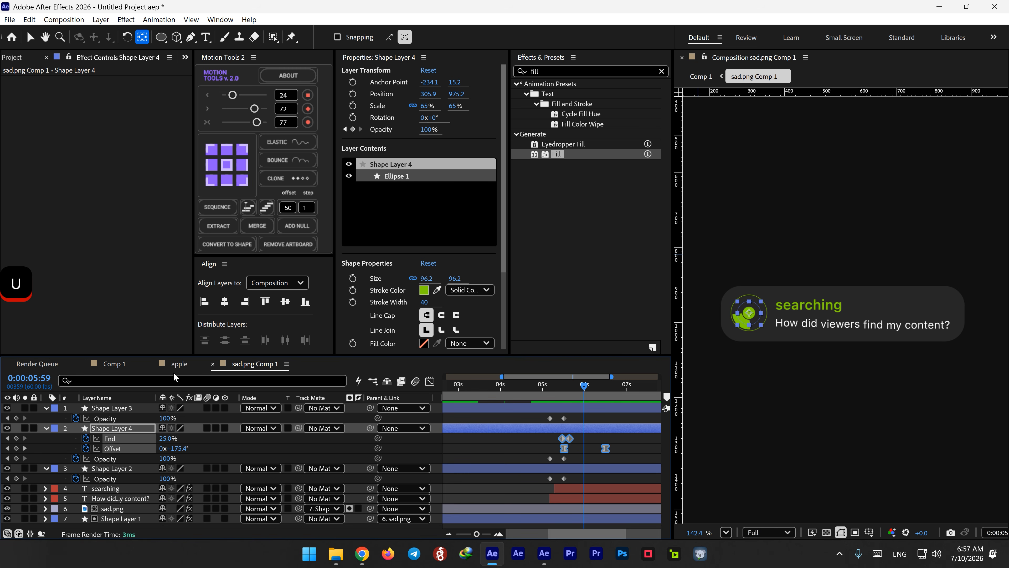
# Play back Comp 1 from around 0:00:03:14 and 0:00:04:31 to examine the radar sweep's timing in the search bar transition.
pyautogui.click(120, 365)
pyautogui.moveTo(556, 384); pyautogui.dragTo(535, 386)
pyautogui.press('space')
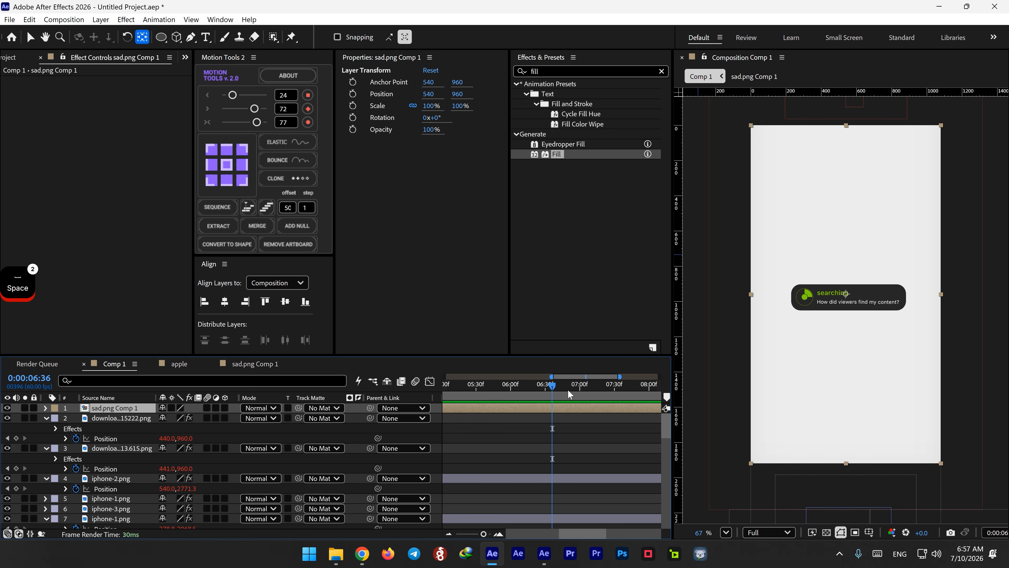
pyautogui.scroll(-3, 508, 393)
pyautogui.click(461, 388)
pyautogui.press('space')
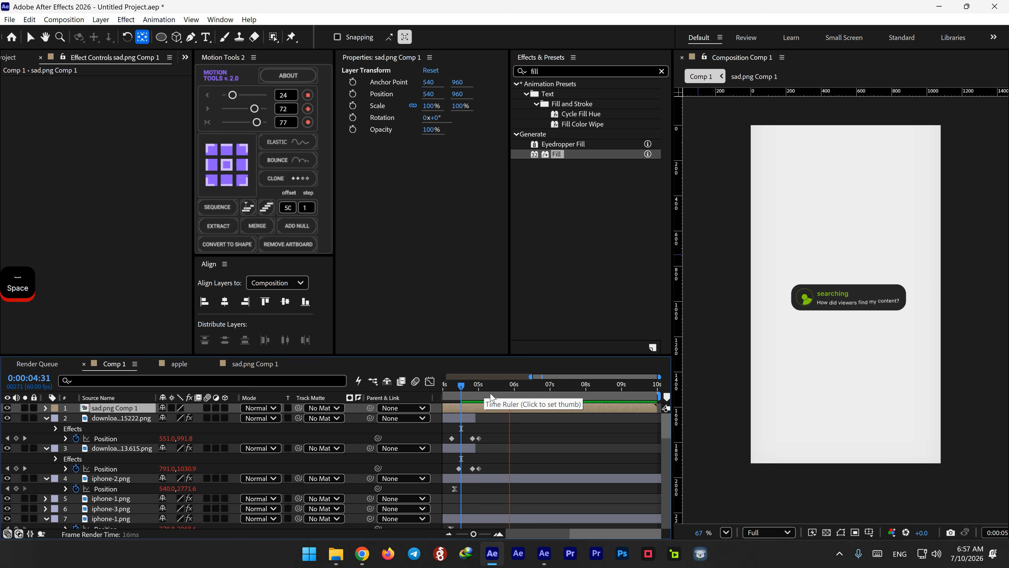
pyautogui.press('space')
pyautogui.moveTo(509, 418); pyautogui.dragTo(556, 420)
pyautogui.moveTo(499, 393); pyautogui.dragTo(463, 394)
pyautogui.scroll(-2, 470, 399)
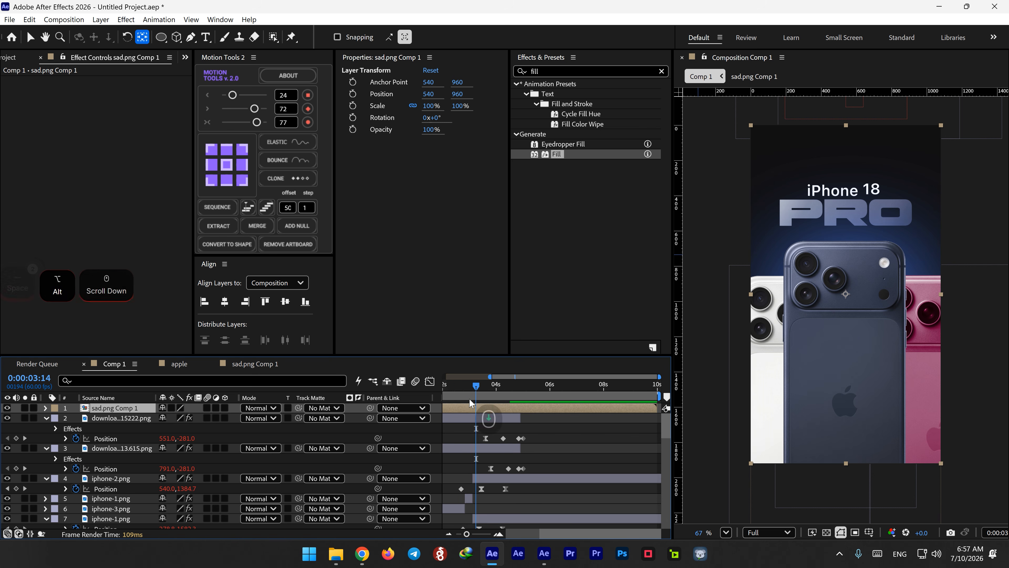
pyautogui.press('space')
pyautogui.scroll(-2, 488, 401)
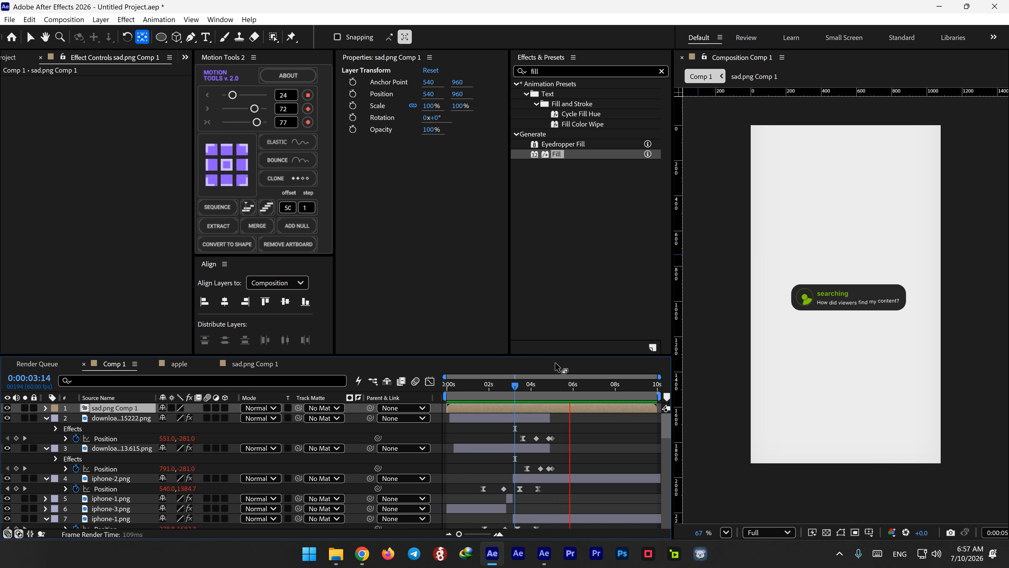
pyautogui.press('space')
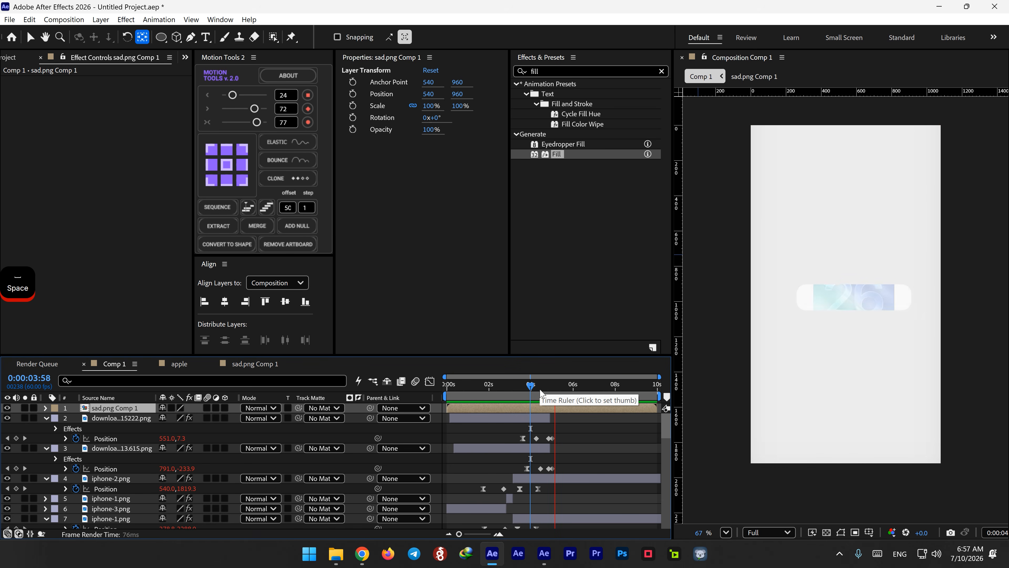
pyautogui.press('space')
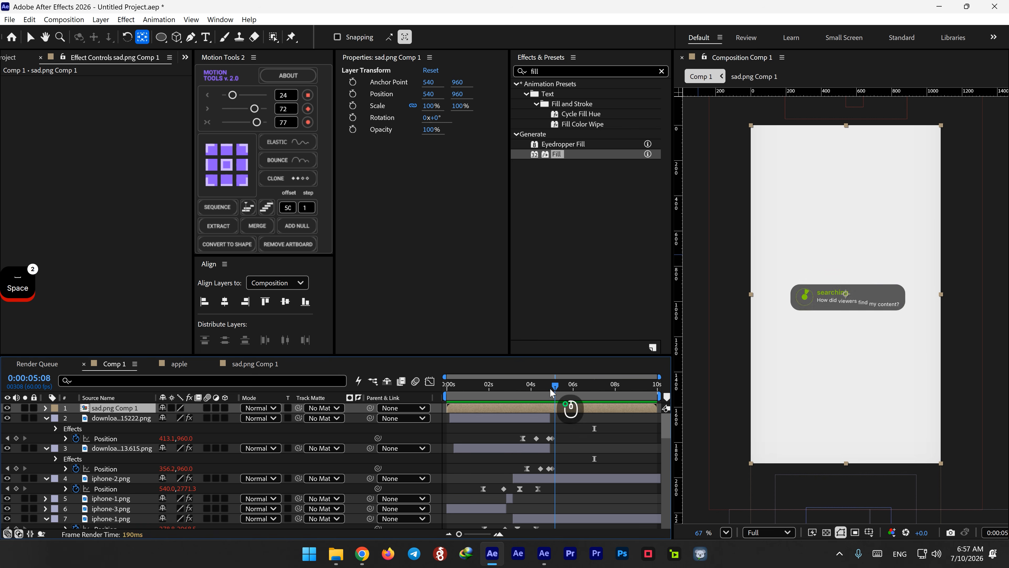
pyautogui.click(551, 386)
pyautogui.press('space')
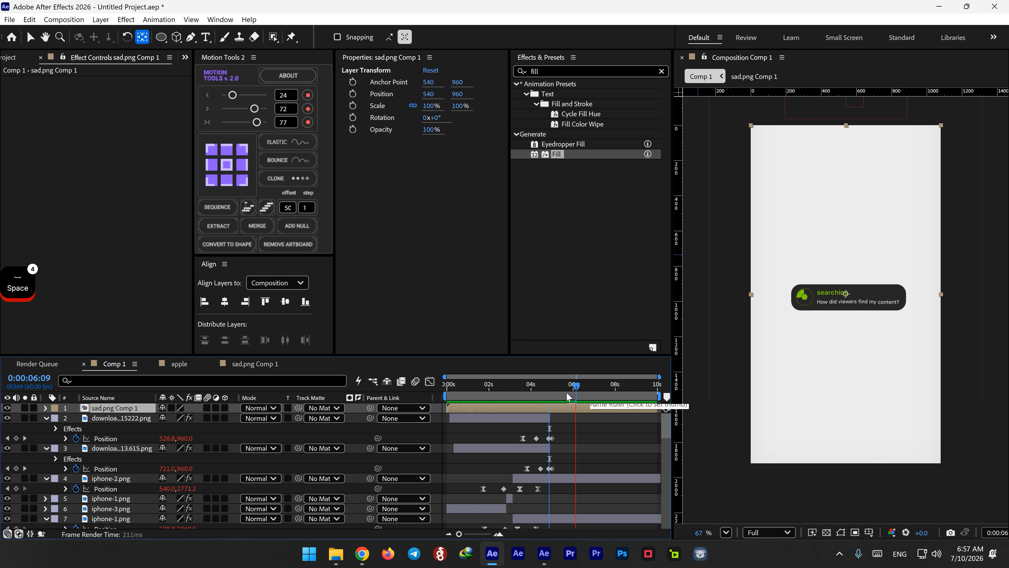
pyautogui.press('space')
# Import the map image Screenshot 2026-07-09 114124.png and add it as a layer in Comp 1.
pyautogui.moveTo(558, 386); pyautogui.dragTo(553, 384)
pyautogui.click(18, 58)
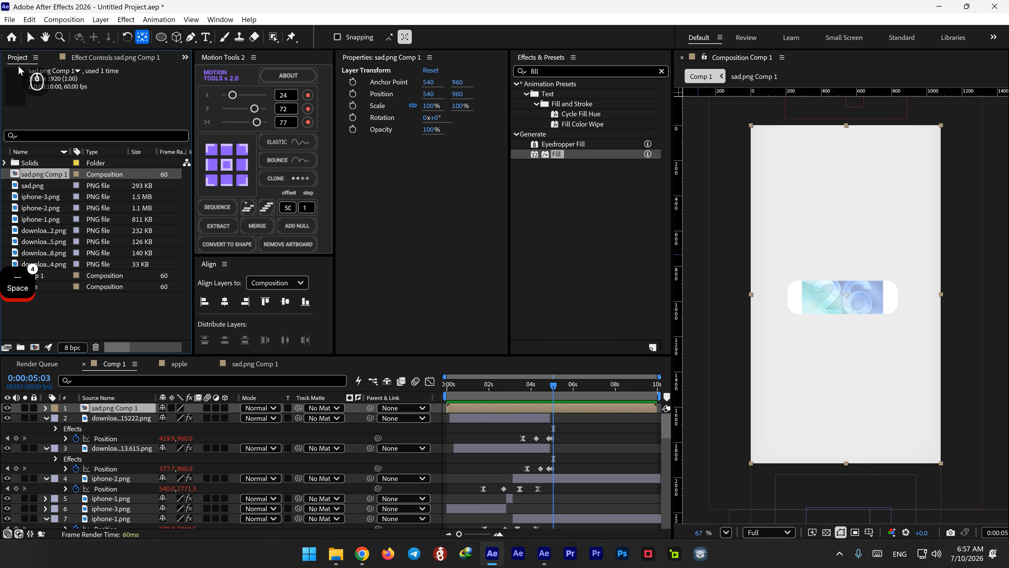
pyautogui.click(335, 558)
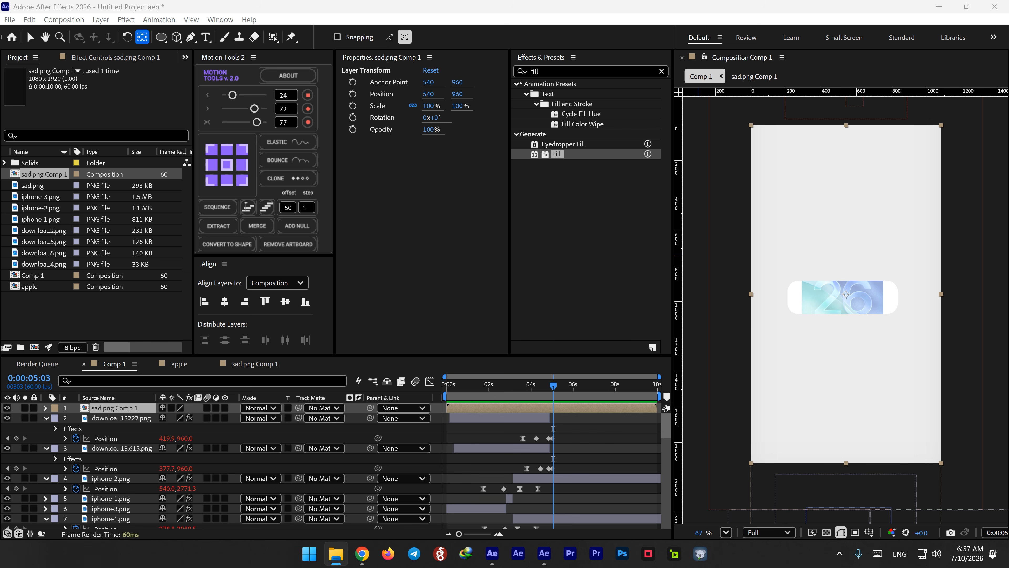
pyautogui.moveTo(0, 364); pyautogui.dragTo(588, 430)
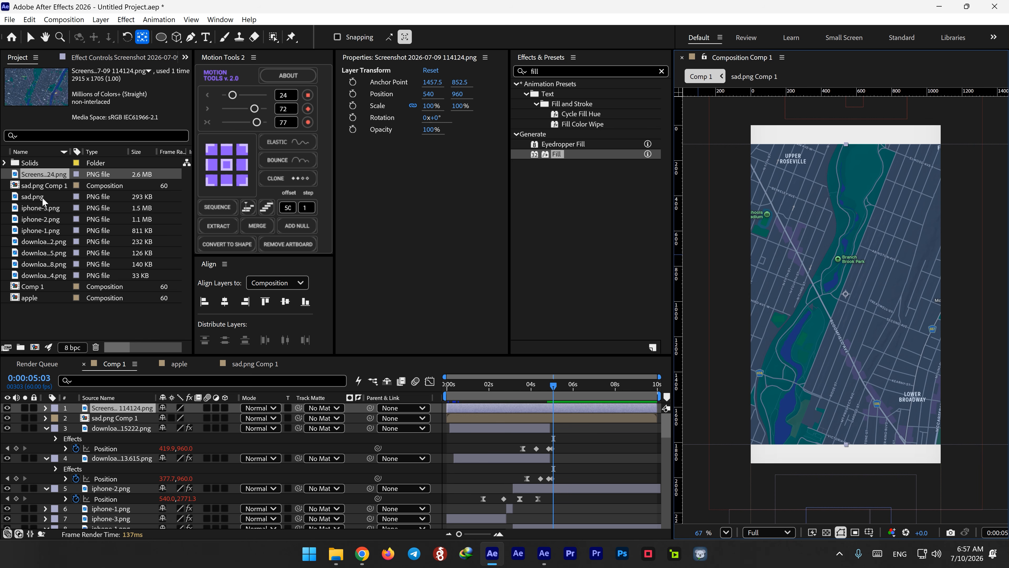
# Scale the map screenshot layer to 122% and place it beneath the sad.png Comp 1 layer.
pyautogui.press('s')
pyautogui.moveTo(197, 422); pyautogui.dragTo(234, 421)
pyautogui.moveTo(115, 410); pyautogui.dragTo(112, 436)
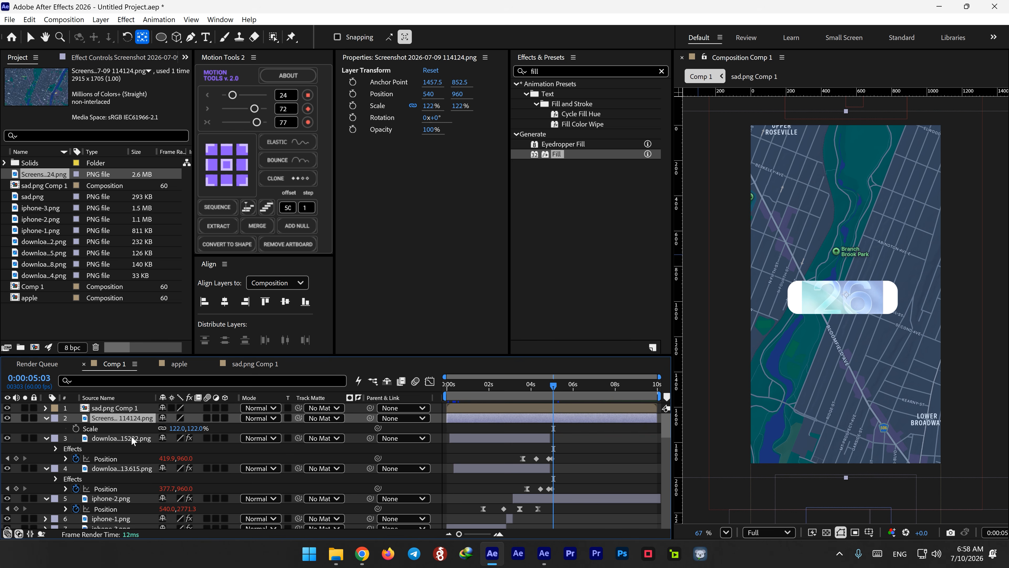
# Keyframe the map layer's Opacity from 0% at about 0:00:04:42 to 100% at about 0:00:05:22 and preview the fade.
pyautogui.press('t')
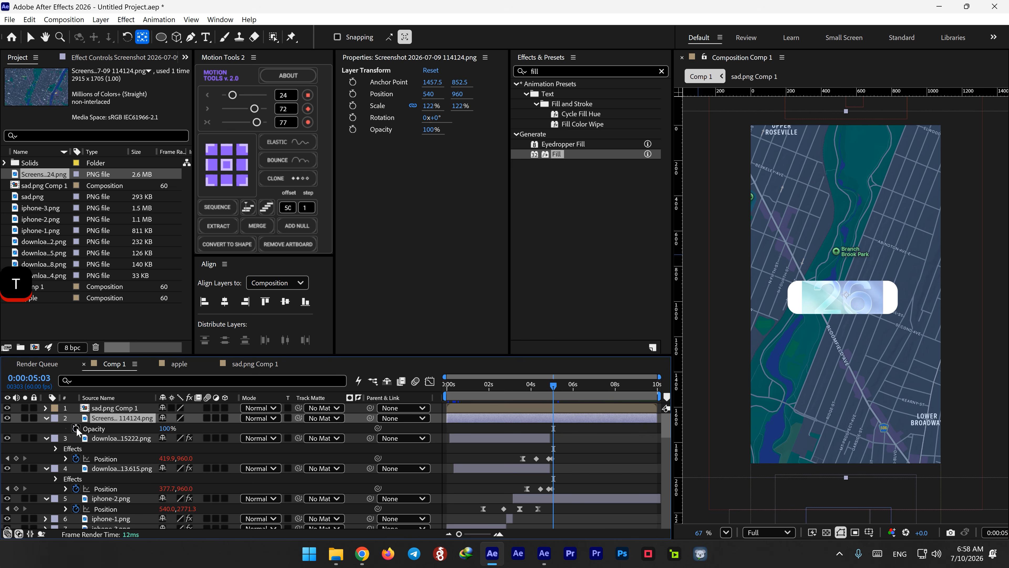
pyautogui.click(76, 427)
pyautogui.moveTo(169, 428); pyautogui.dragTo(106, 444)
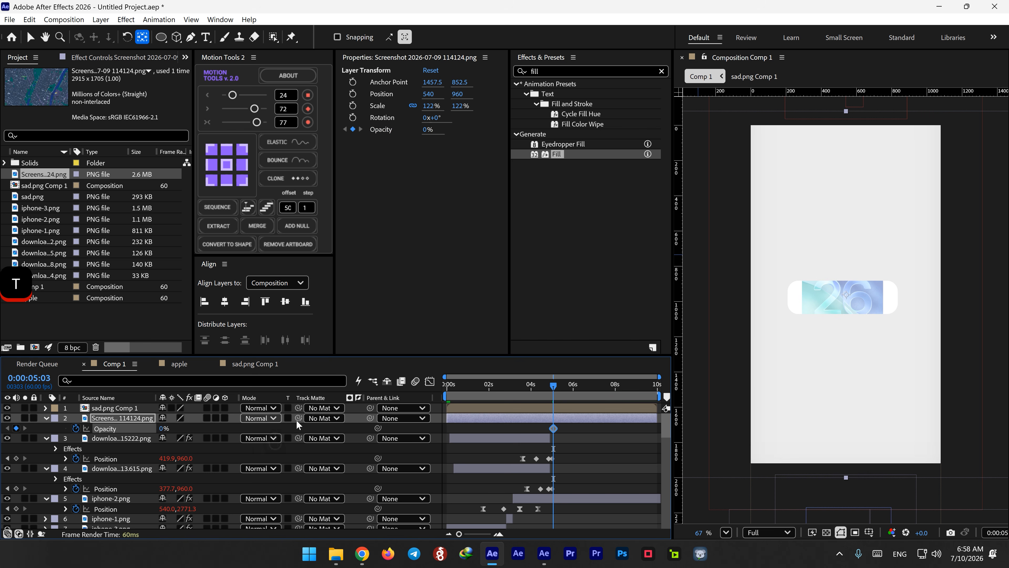
pyautogui.moveTo(556, 427); pyautogui.dragTo(547, 428)
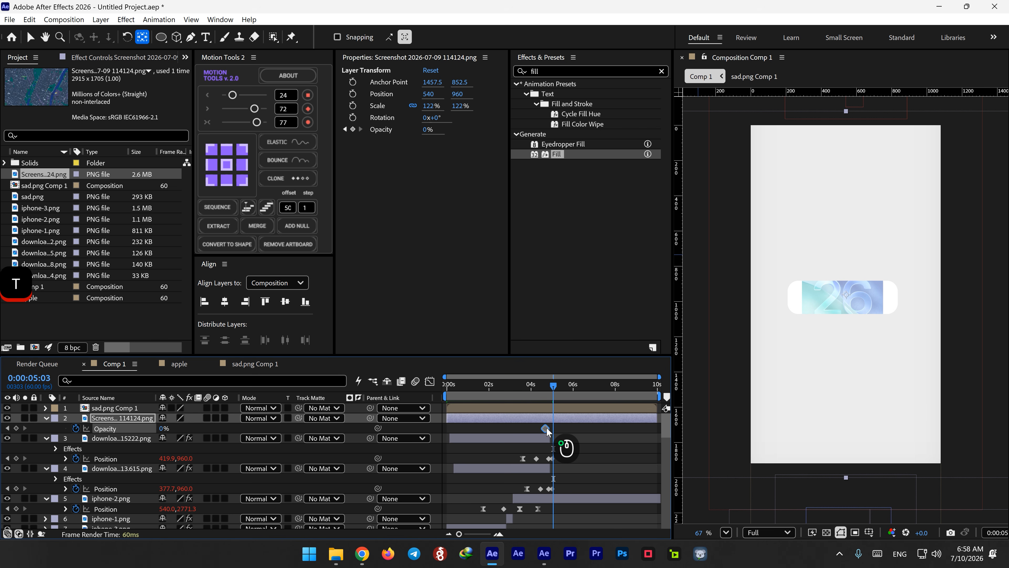
pyautogui.moveTo(555, 388); pyautogui.dragTo(559, 389)
pyautogui.moveTo(161, 432); pyautogui.dragTo(533, 414)
pyautogui.click(533, 391)
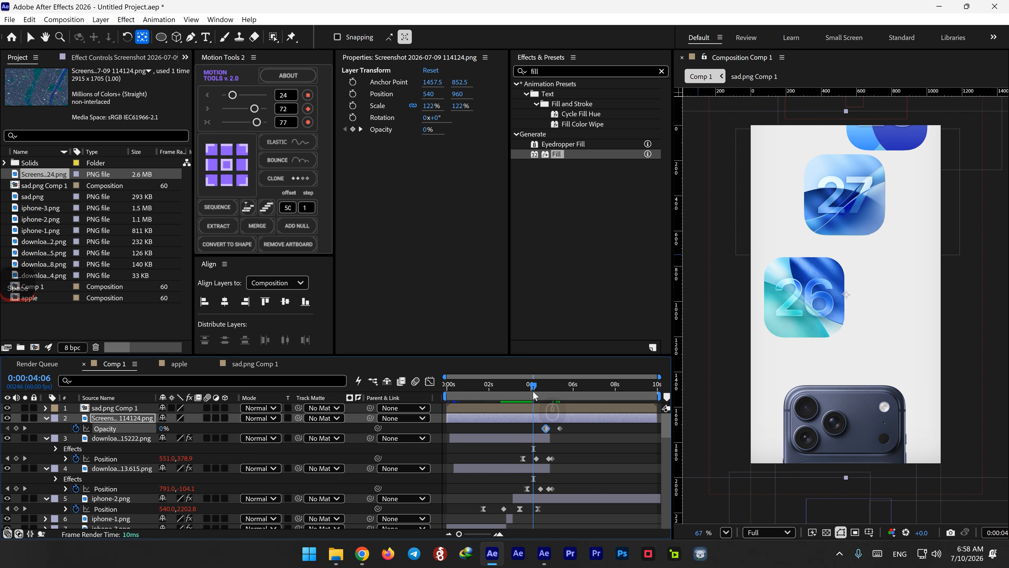
pyautogui.press('space')
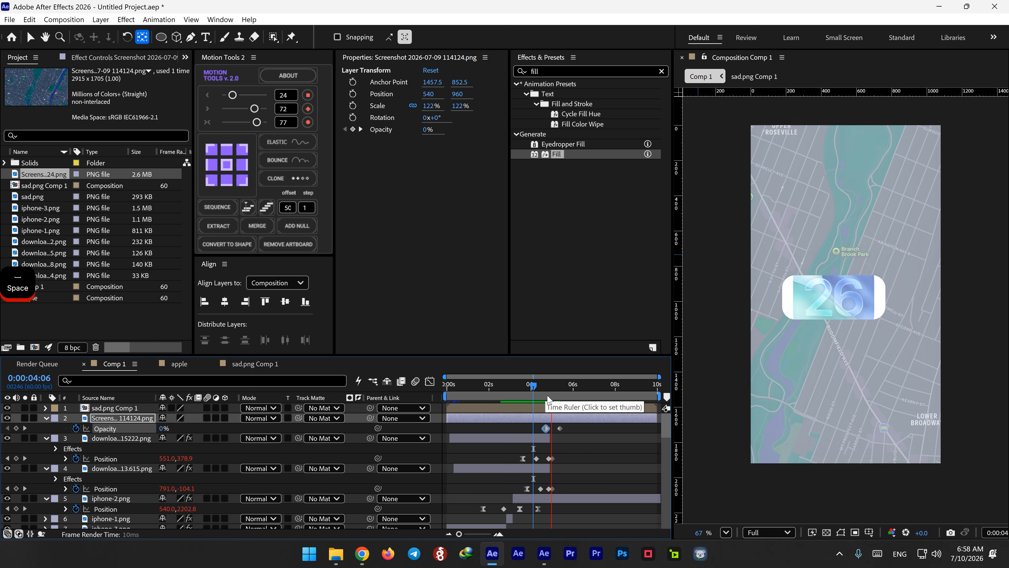
pyautogui.click(540, 389)
pyautogui.press('space')
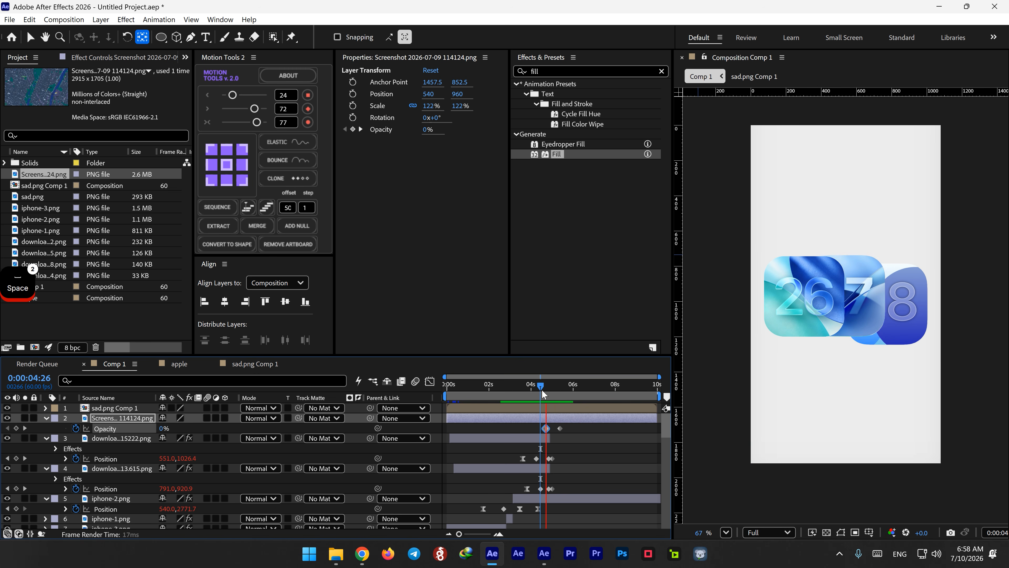
pyautogui.press('space')
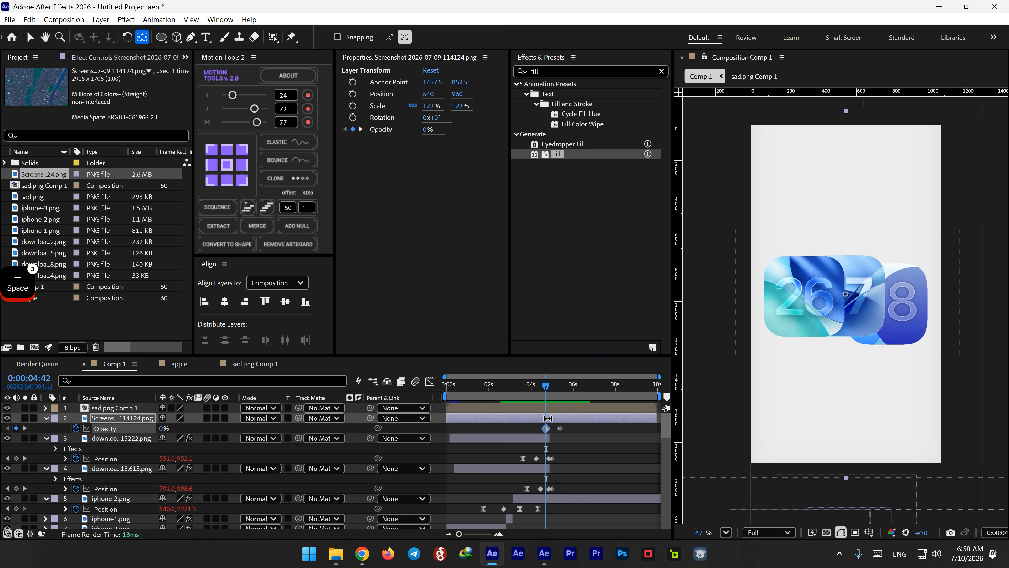
# Keyframe the map layer's Scale from 150% at 0:00:04:42 to 122% at 0:00:05:22.
pyautogui.press('s')
pyautogui.click(76, 428)
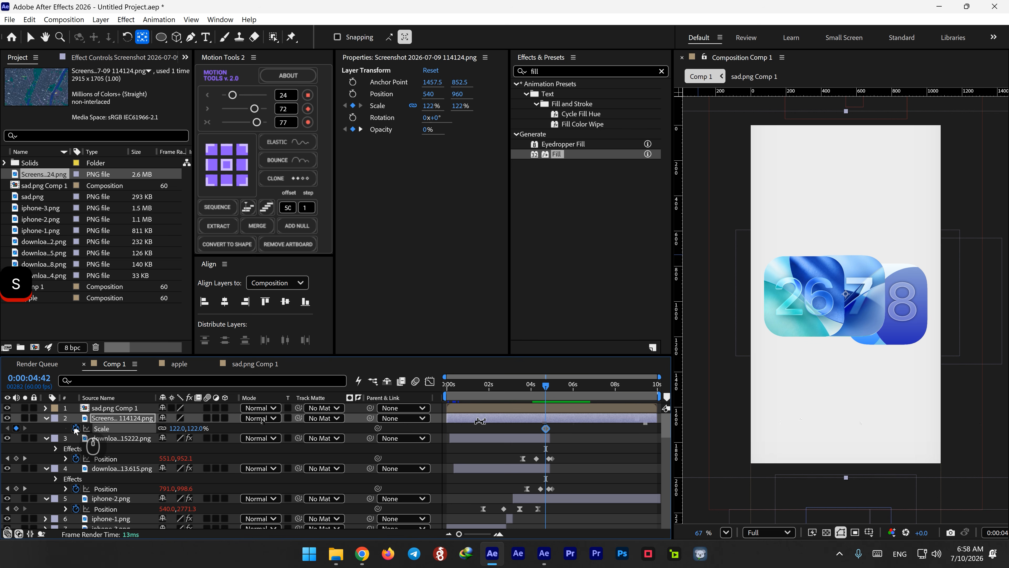
pyautogui.press('u')
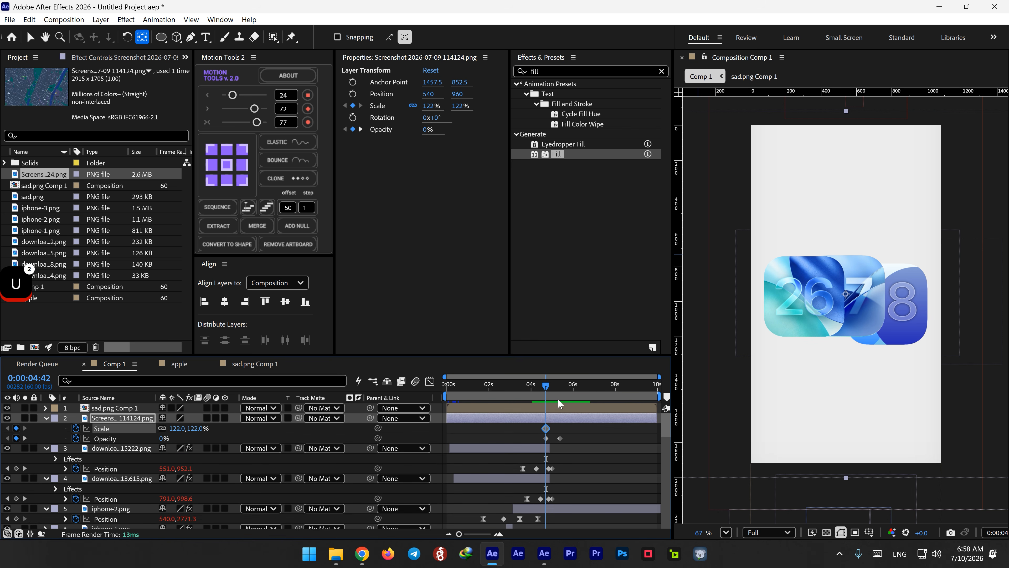
pyautogui.keyDown('shift'); pyautogui.click(559, 402); pyautogui.keyUp('shift')
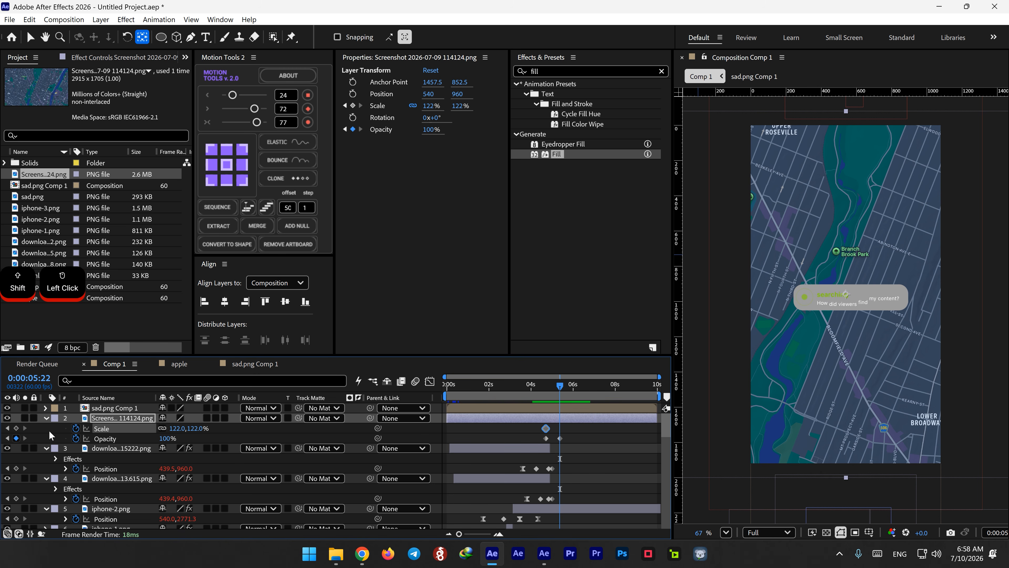
pyautogui.click(9, 429)
pyautogui.write('150')
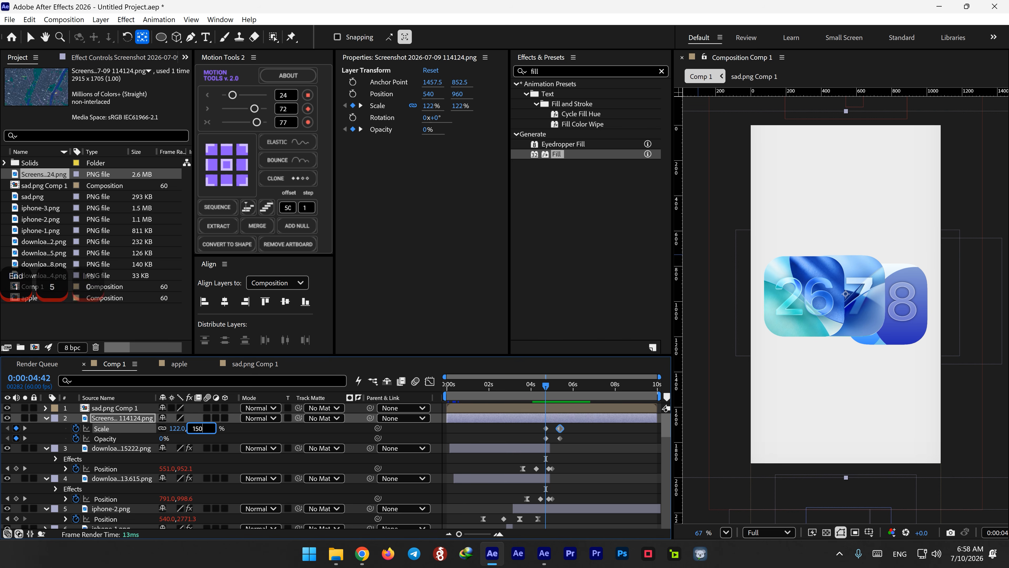
pyautogui.press('Return')
# Apply the Motion Tools Elastic effect to the map layer's Scale and Opacity keyframes and preview the motion.
pyautogui.moveTo(584, 425); pyautogui.dragTo(533, 435)
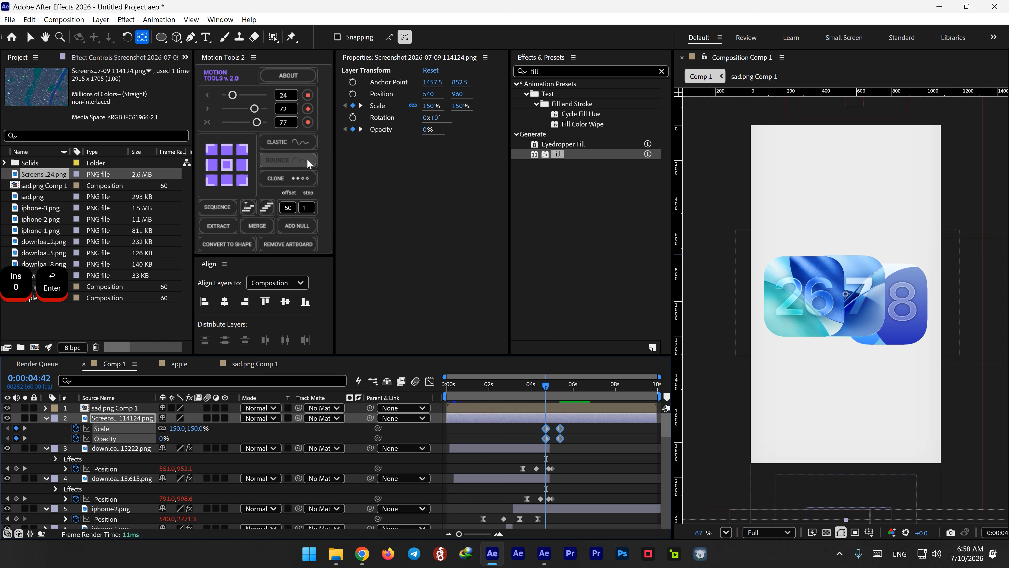
pyautogui.click(298, 142)
pyautogui.press('space')
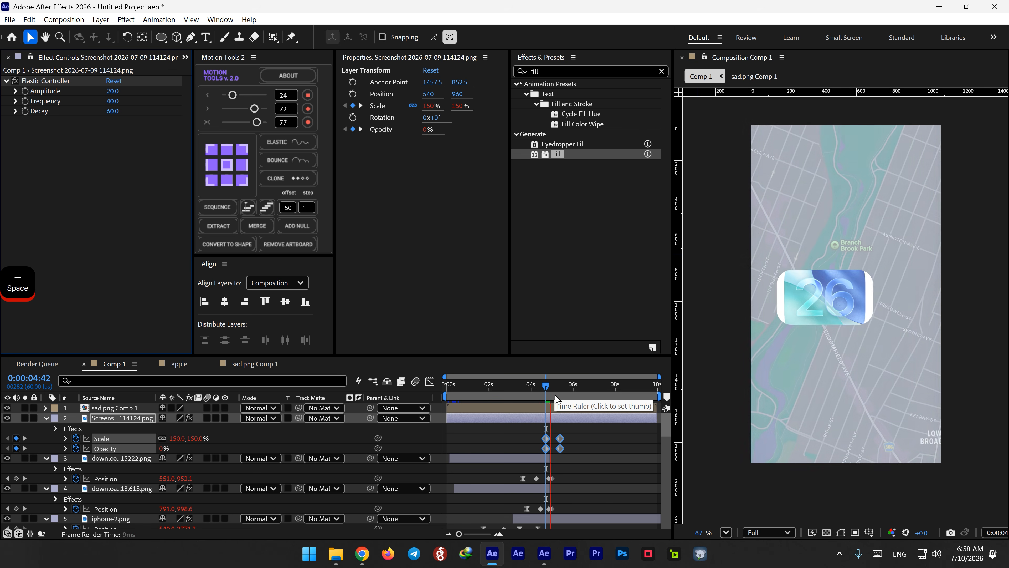
pyautogui.click(540, 391)
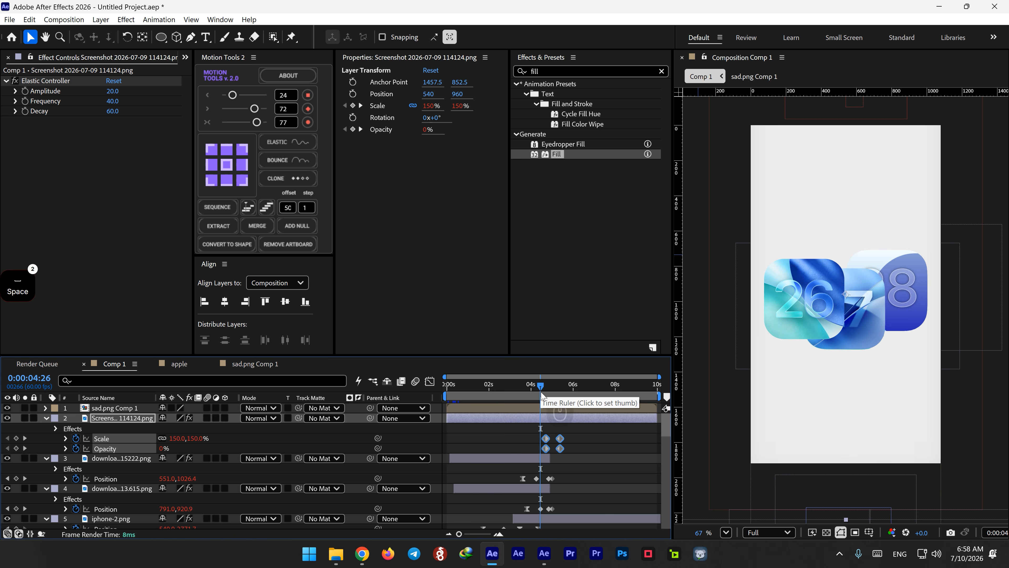
pyautogui.press('space')
pyautogui.click(543, 390)
pyautogui.press('space')
pyautogui.press('space')
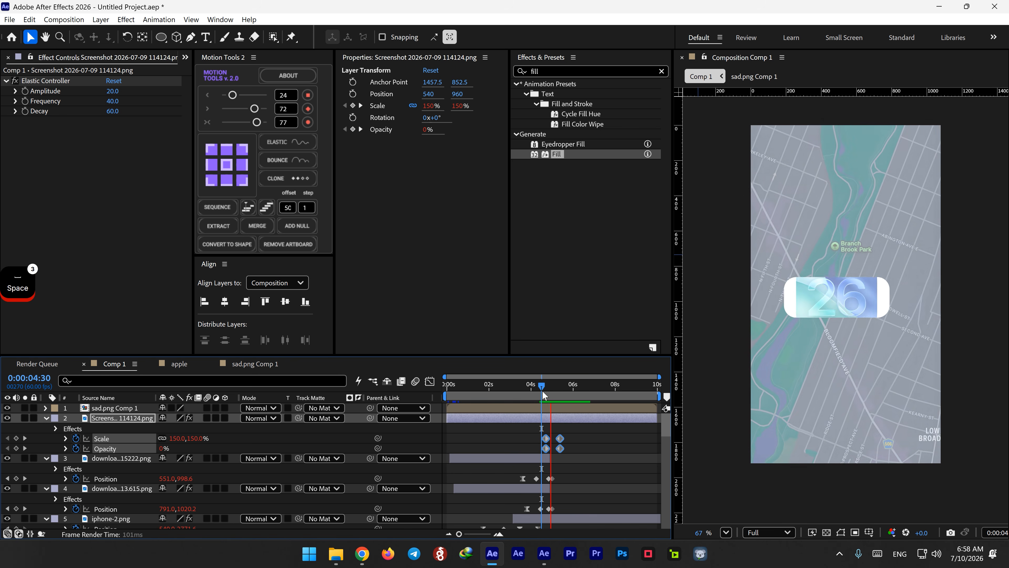
# Move the map layer's second Scale keyframe earlier to about 0:00:05:08 and replay the zoom.
pyautogui.click(559, 428)
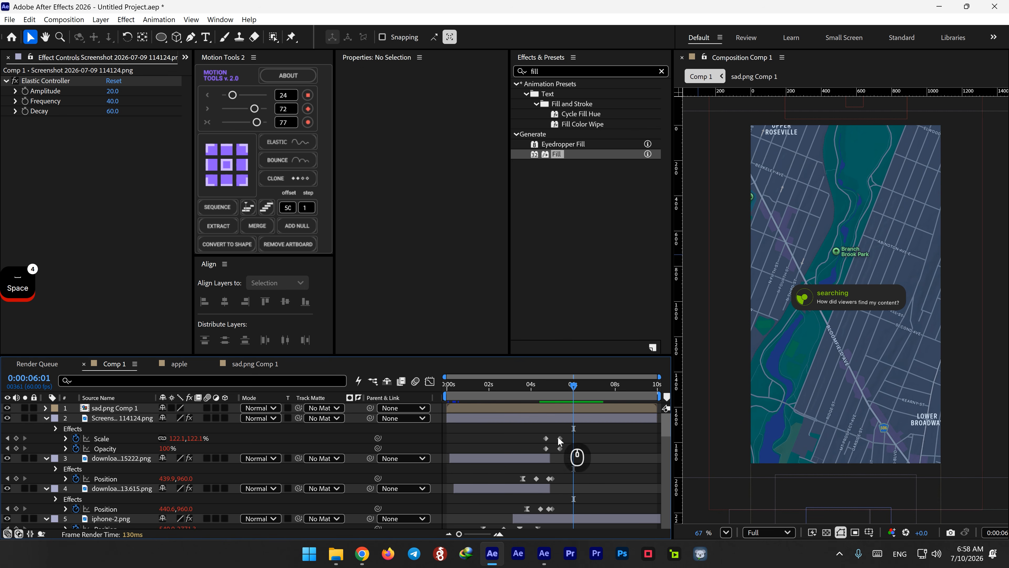
pyautogui.moveTo(560, 439); pyautogui.dragTo(555, 438)
pyautogui.click(542, 391)
pyautogui.press('space')
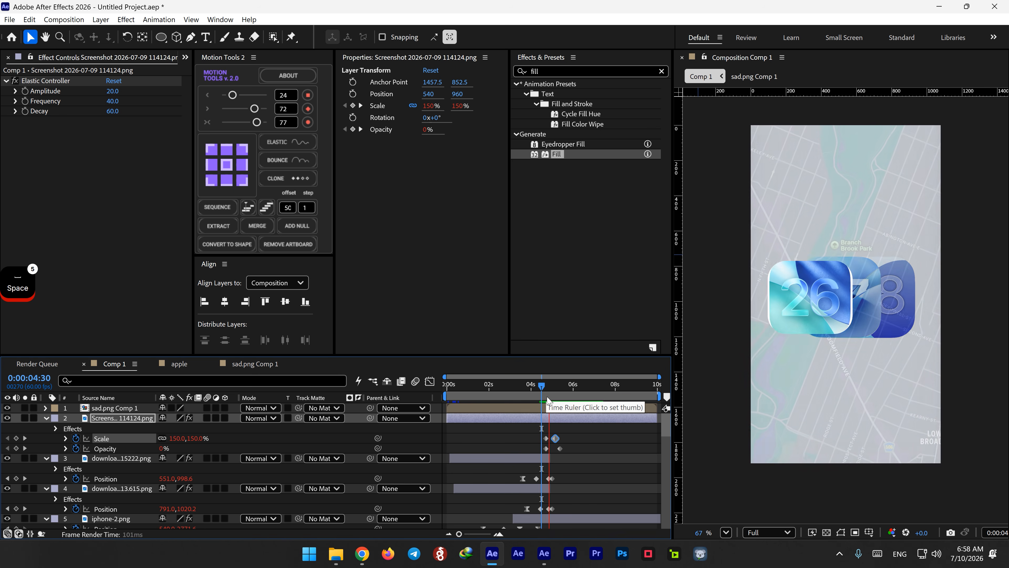
pyautogui.press('space')
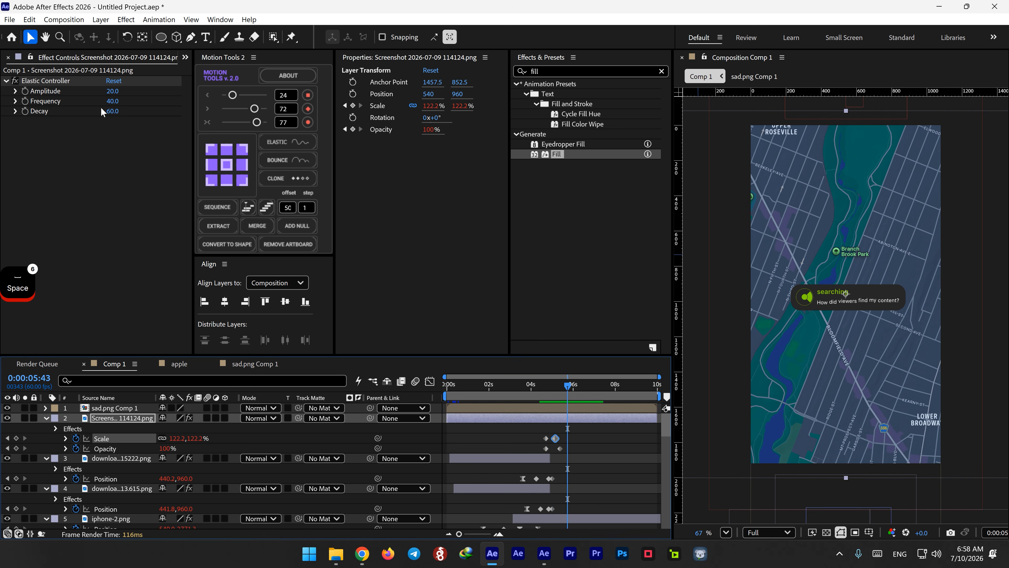
# Set the Elastic Controller's Decay on the map layer to 30.
pyautogui.click(114, 112)
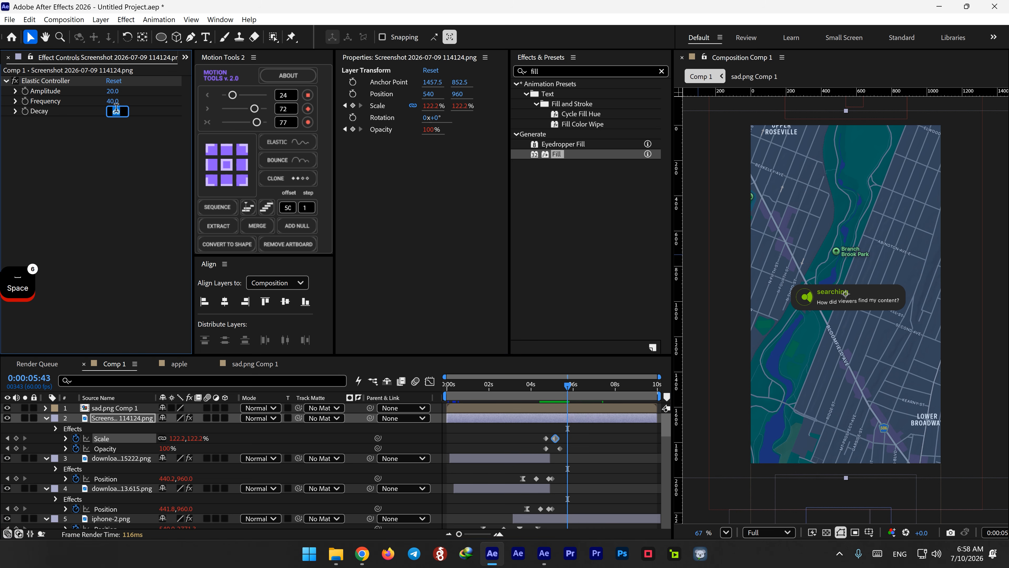
pyautogui.write('30')
pyautogui.press('Return')
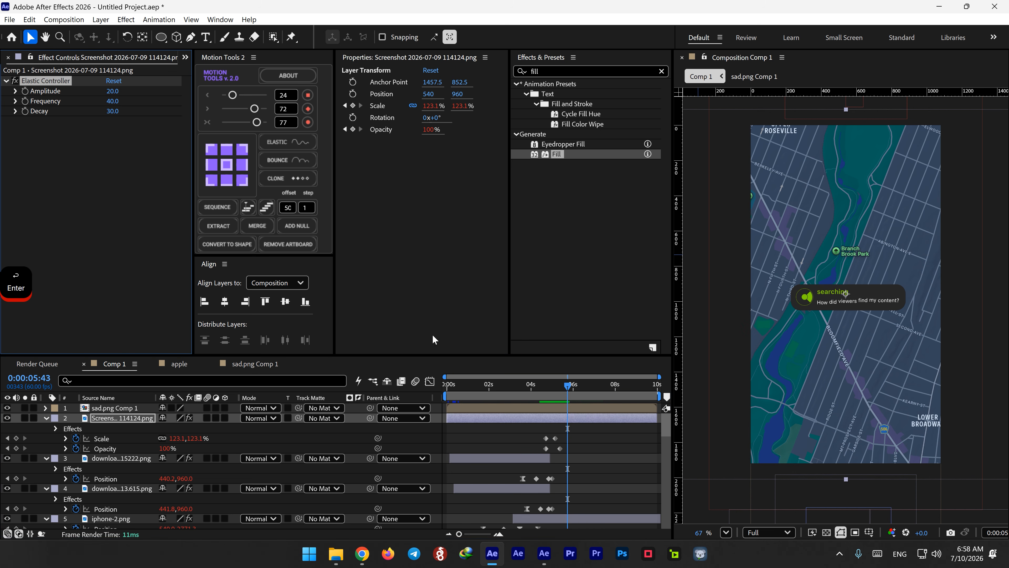
# Replay the map's elastic zoom and fade from about 0:00:04:28.
pyautogui.click(542, 390)
pyautogui.press('space')
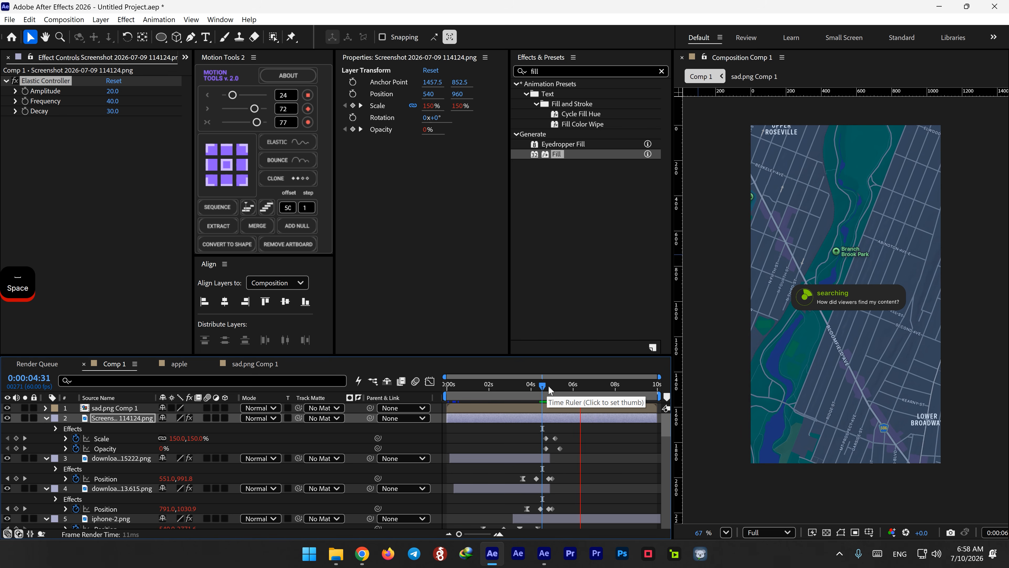
pyautogui.moveTo(544, 385); pyautogui.dragTo(543, 386)
pyautogui.press('space')
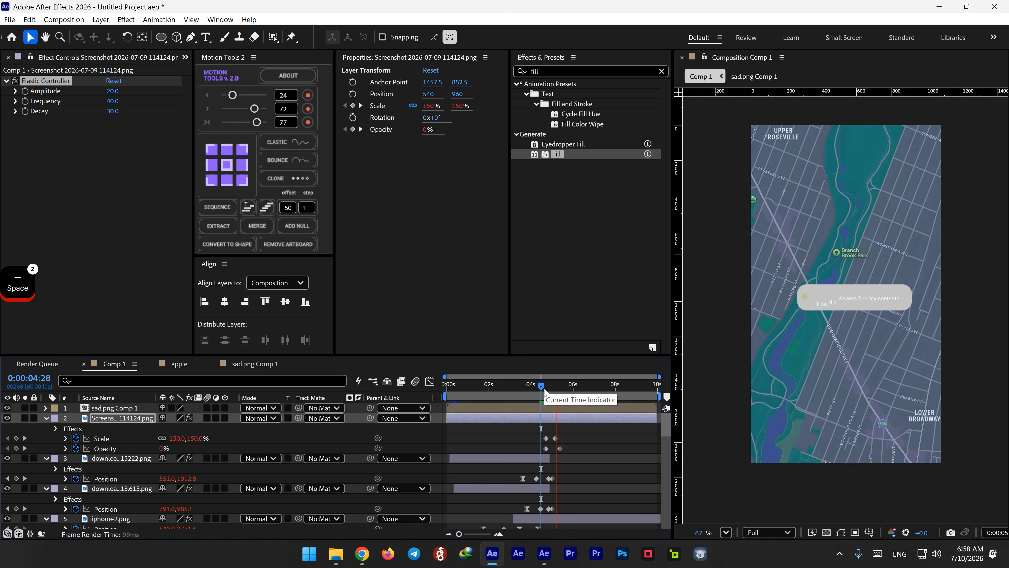
pyautogui.press('space')
# Start Position, Scale and Opacity keyframes on the sad.png Comp 1 layer at 0:00:06:11.
pyautogui.click(577, 407)
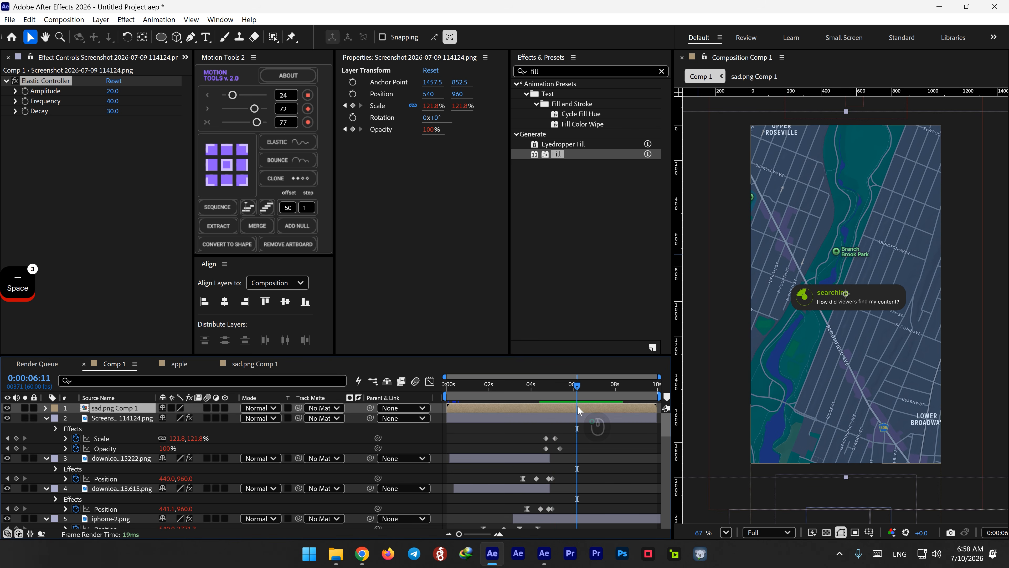
pyautogui.press('s')
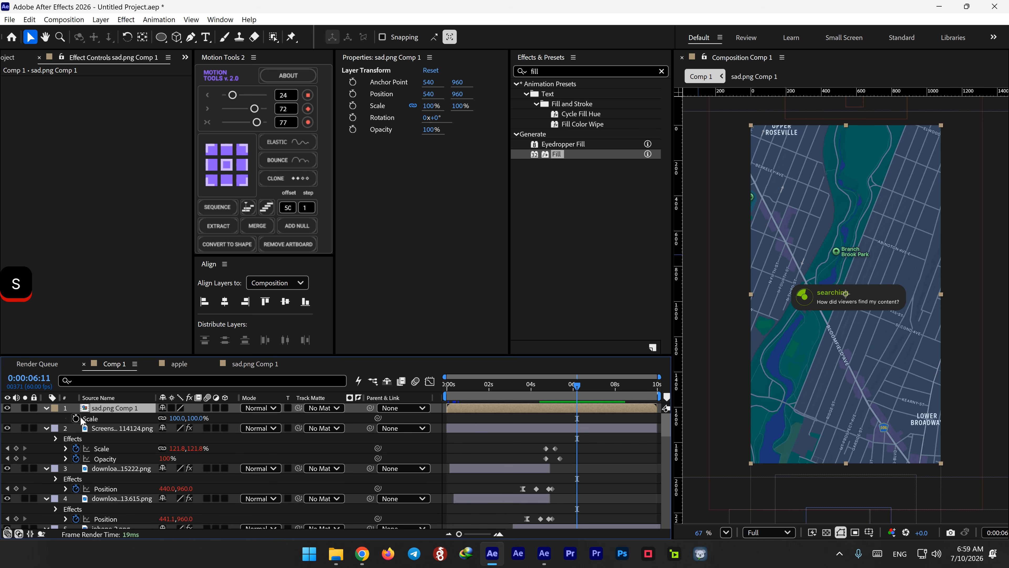
pyautogui.hotkey('shift', 'p')
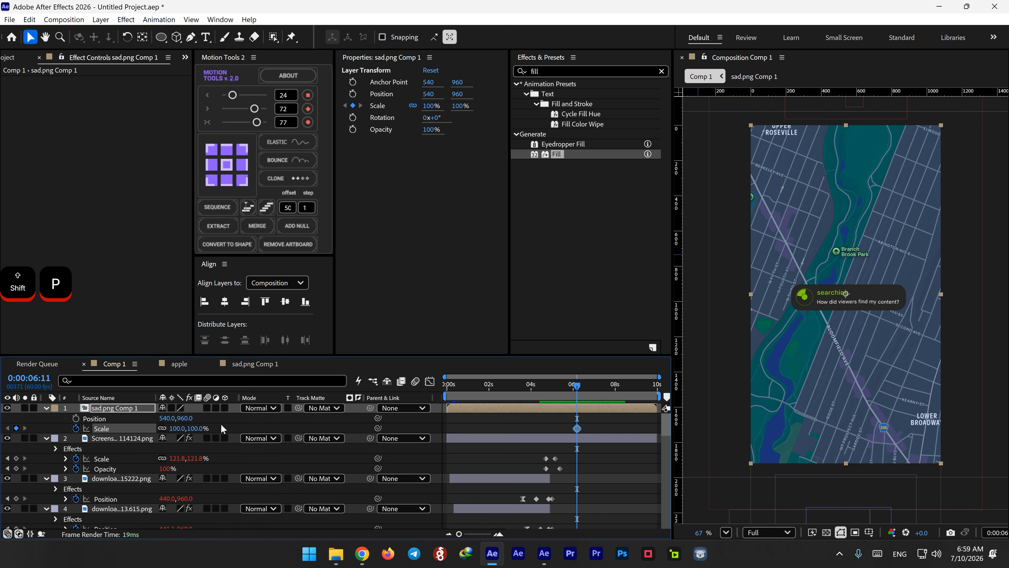
pyautogui.hotkey('shift', 't')
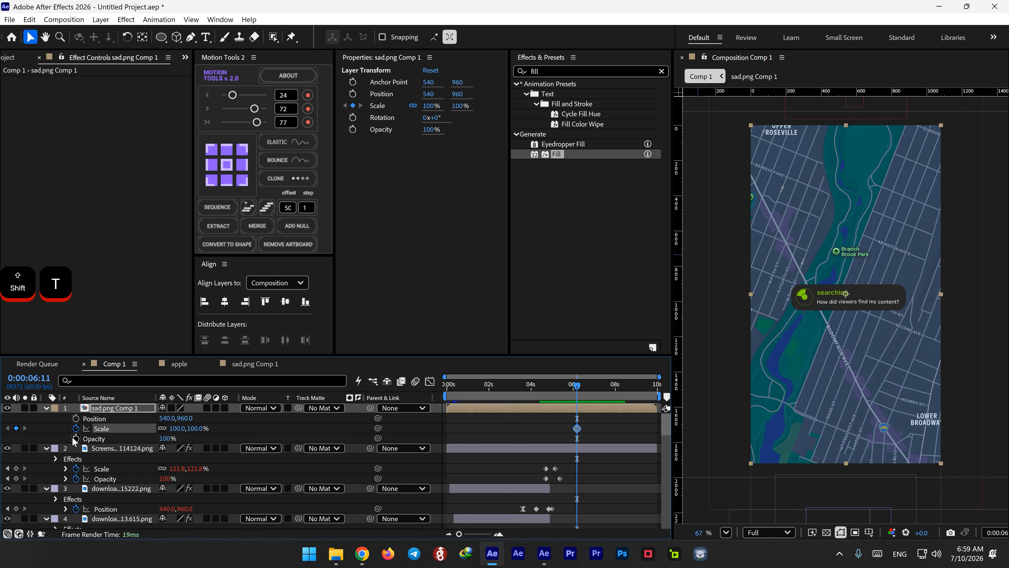
pyautogui.click(76, 437)
pyautogui.click(76, 418)
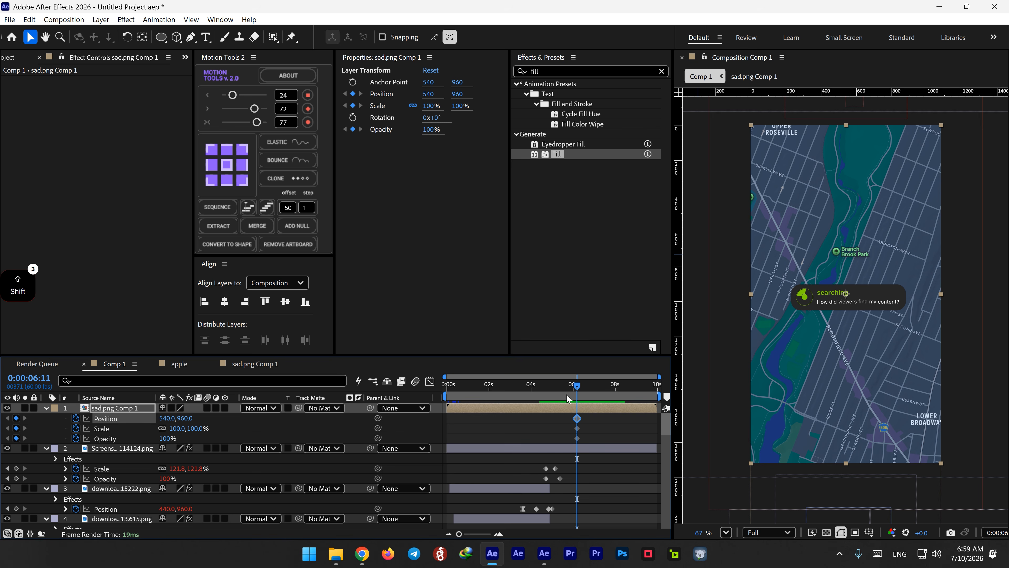
# At 0:00:06:21, keyframe sad.png Comp 1 to Position Y 1064, Scale 80% and Opacity 77%.
pyautogui.hotkey('shift', 'pagedown')
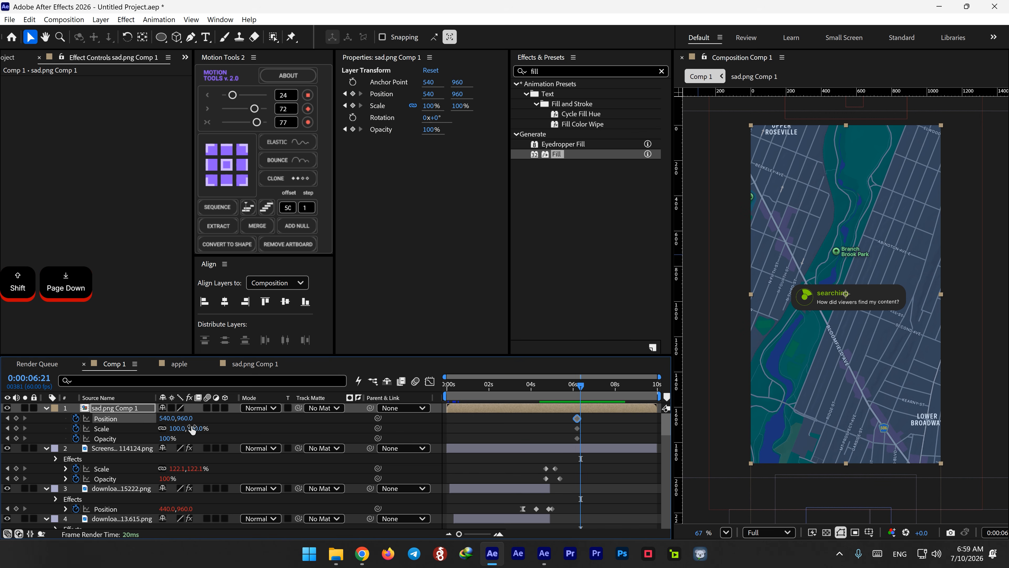
pyautogui.moveTo(187, 418)
pyautogui.mouseDown()
pyautogui.moveTo(214, 434)
pyautogui.moveTo(259, 434)
pyautogui.moveTo(190, 429)
pyautogui.mouseUp()
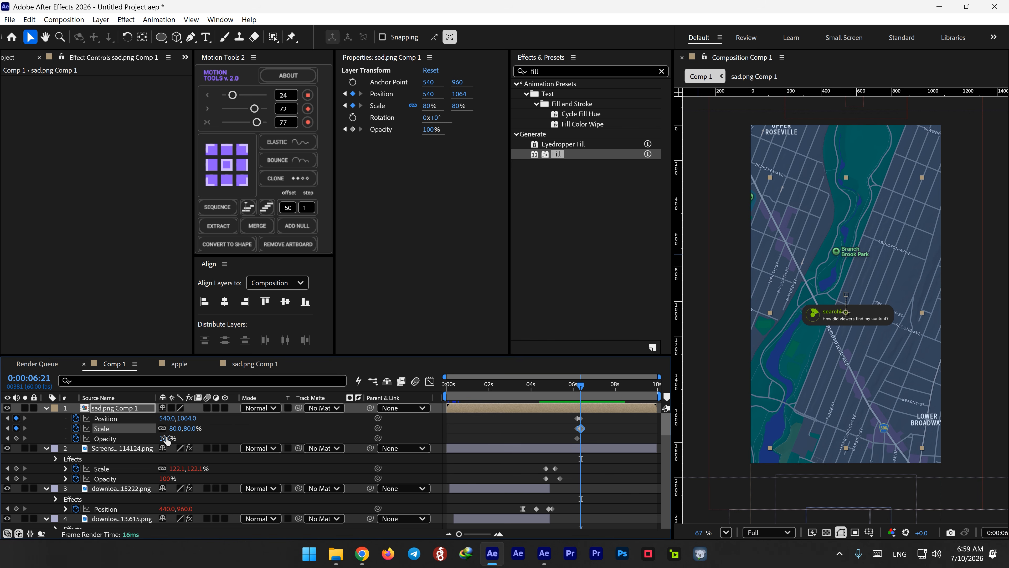
pyautogui.moveTo(166, 438); pyautogui.dragTo(159, 436)
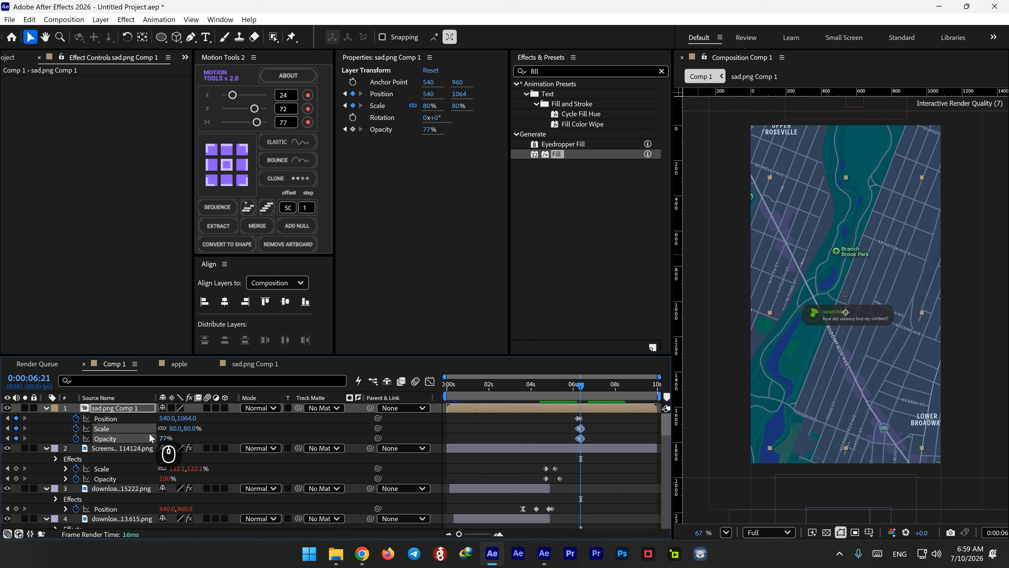
# Move sad.png Comp 1's second set of keyframes to about 0:00:06:26 and trim the layer's end at 0:00:06:21.
pyautogui.scroll(3, 569, 421)
pyautogui.moveTo(635, 415); pyautogui.dragTo(621, 440)
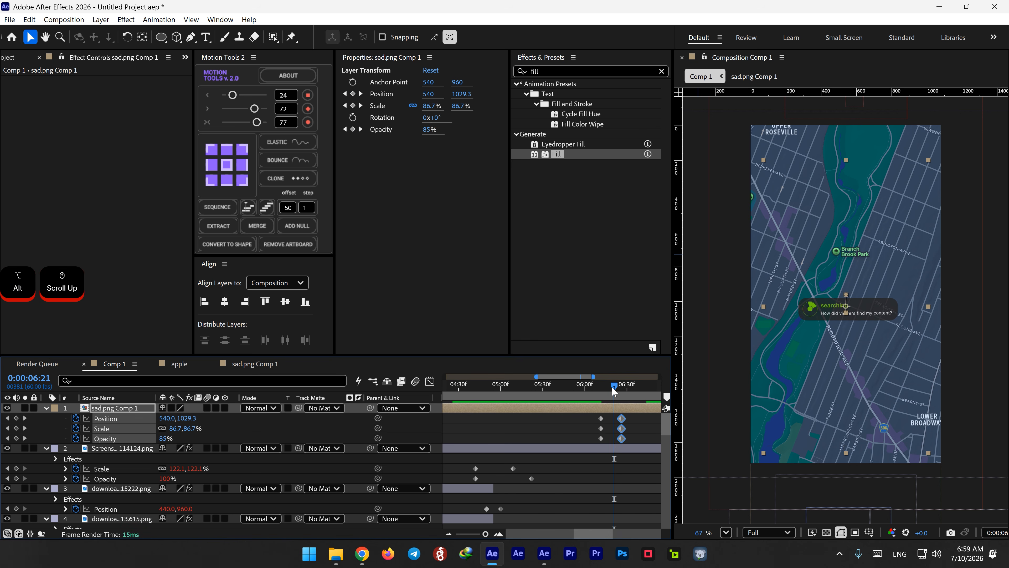
pyautogui.hotkey('alt', ']')
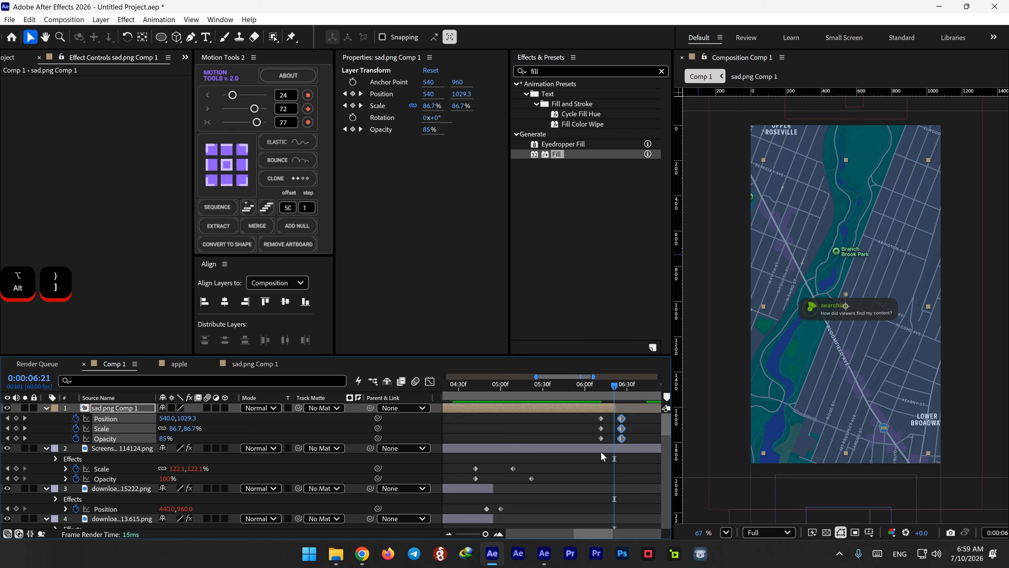
# Preview the search bar's shrinking, fading exit, starting just before 0:00:06:01.
pyautogui.scroll(-3, 611, 442)
pyautogui.click(545, 388)
pyautogui.press('space')
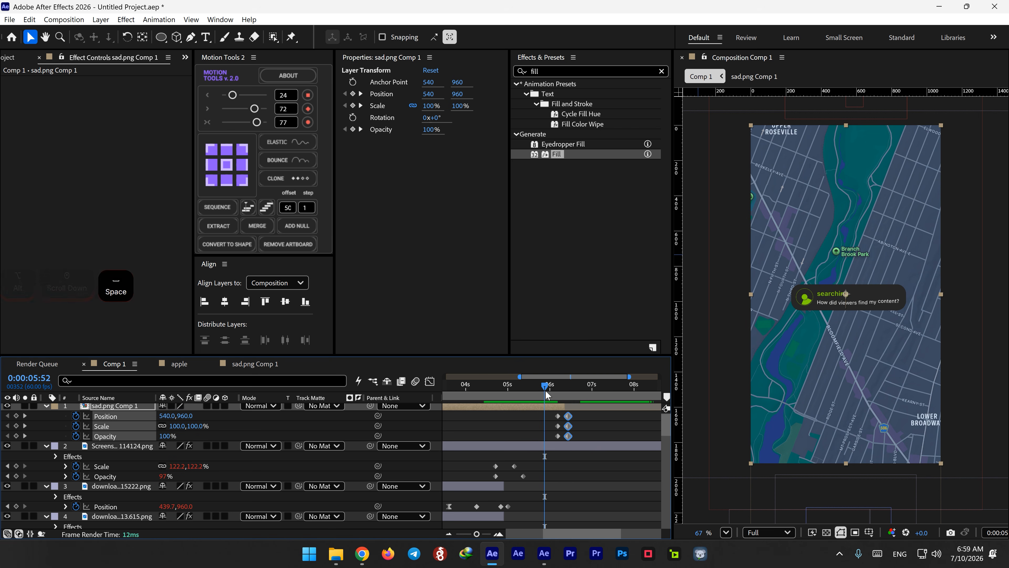
pyautogui.click(550, 391)
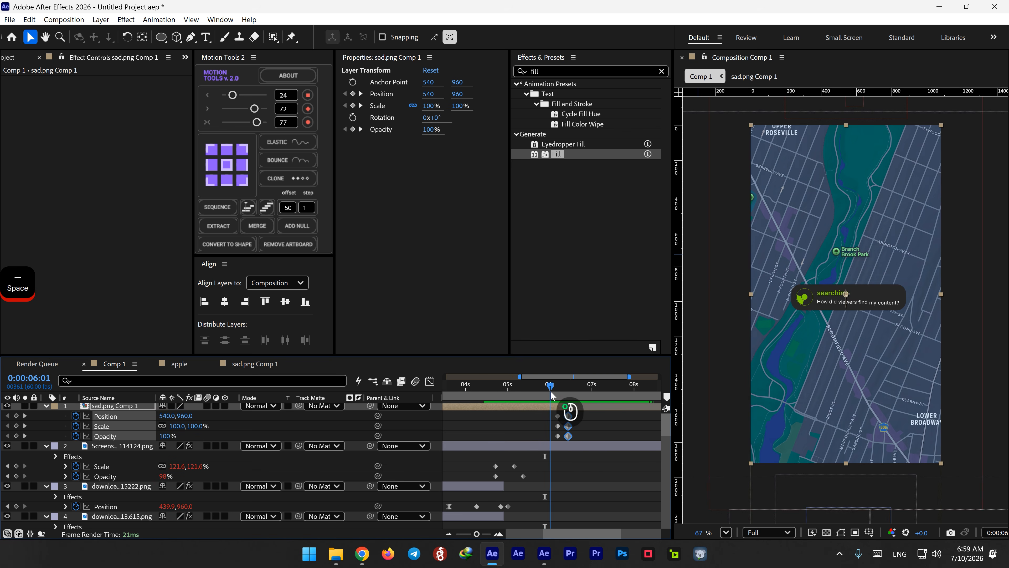
pyautogui.press('space')
pyautogui.press('space')
# Move sad.png Comp 1's first Position, Scale and Opacity keyframes to about 0:00:06:15 and replay the exit.
pyautogui.scroll(2, 569, 415)
pyautogui.moveTo(574, 413); pyautogui.dragTo(552, 438)
pyautogui.click(541, 385)
pyautogui.press('space')
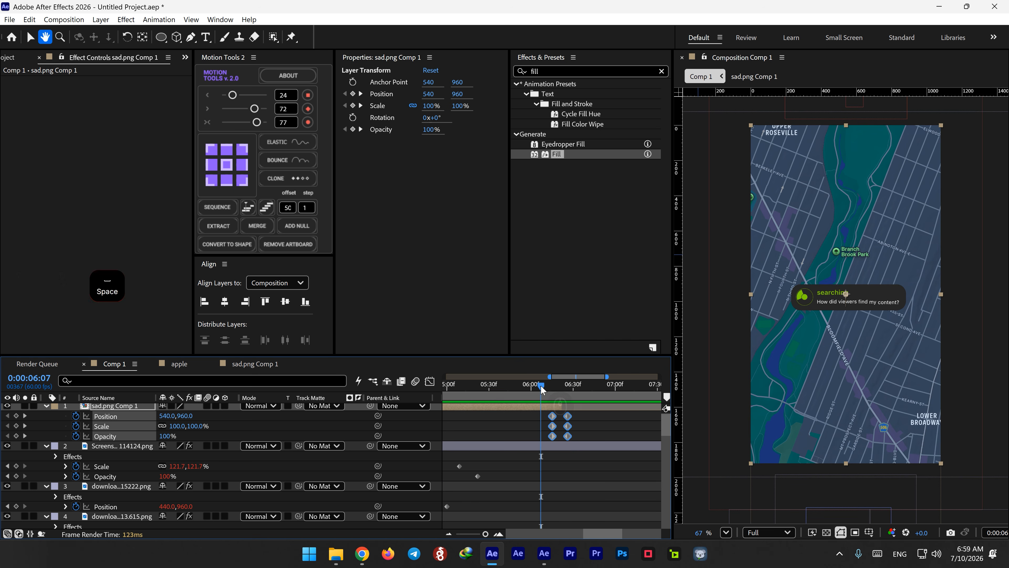
pyautogui.press('space')
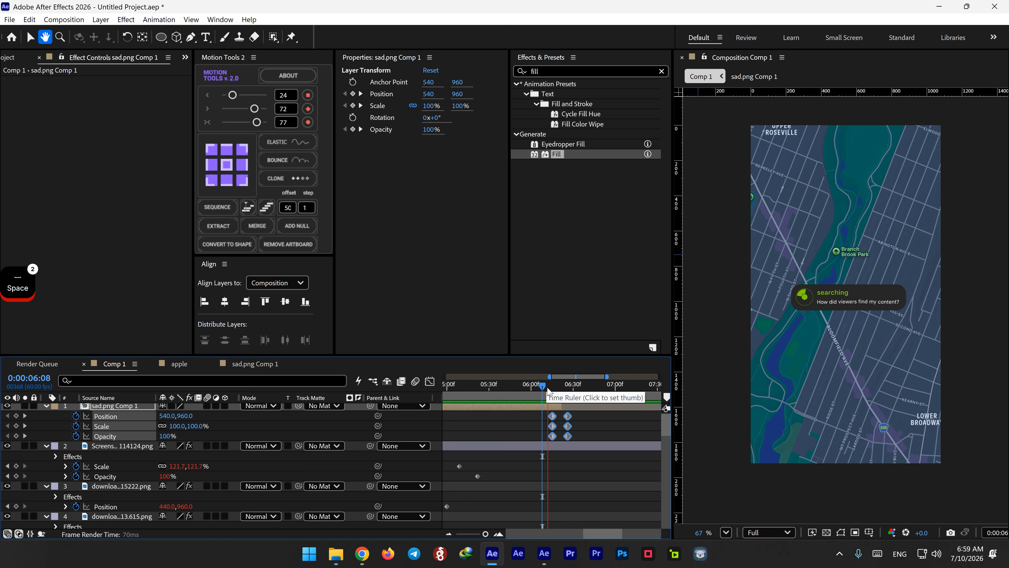
pyautogui.press('space')
# Replay the whole transition from about 0:00:04:33 through the search bar's exit and stop at 0:00:06:15.
pyautogui.moveTo(547, 388); pyautogui.dragTo(460, 390)
pyautogui.press('space')
pyautogui.press('space')
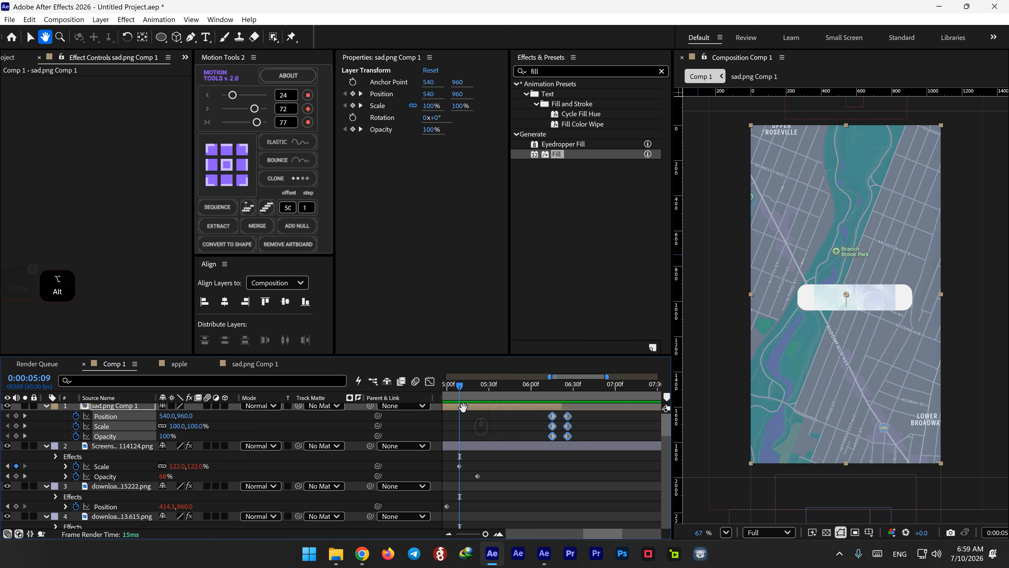
pyautogui.keyDown('alt'); pyautogui.scroll(-3, 463, 407); pyautogui.keyUp('alt')
pyautogui.moveTo(532, 398); pyautogui.dragTo(518, 394)
pyautogui.press('space')
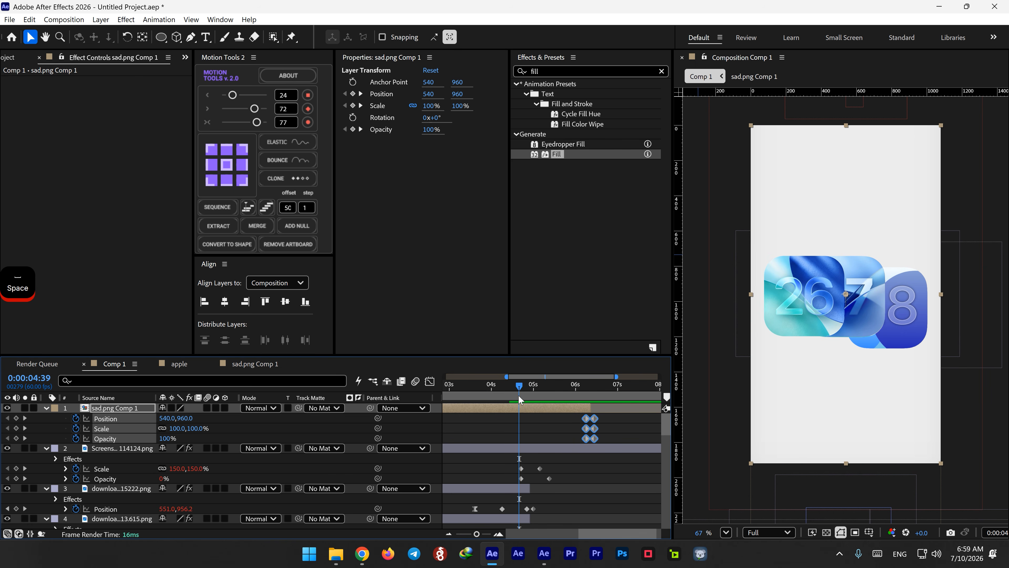
pyautogui.click(515, 391)
pyautogui.press('space')
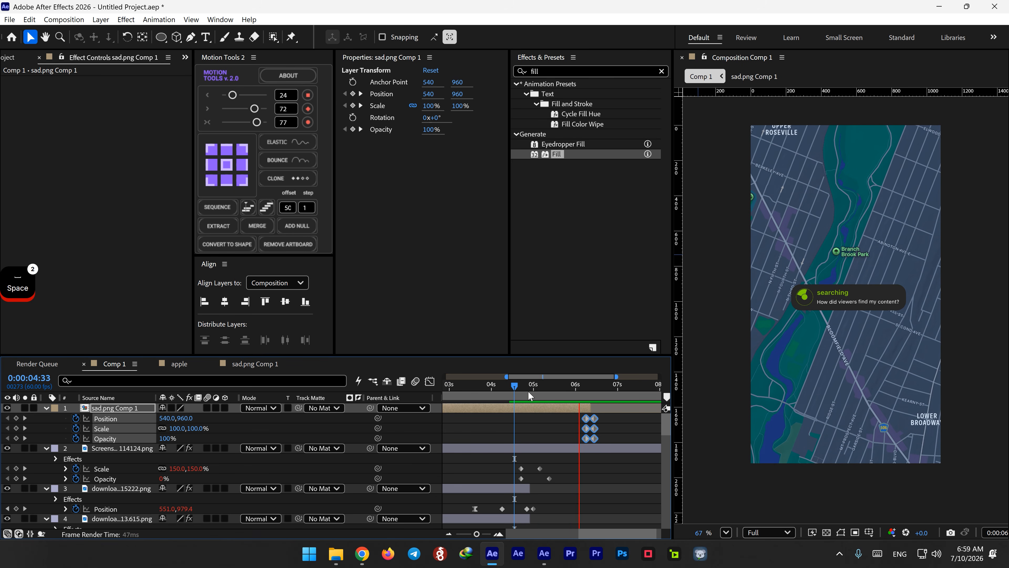
pyautogui.press('space')
pyautogui.click(577, 387)
pyautogui.press('space')
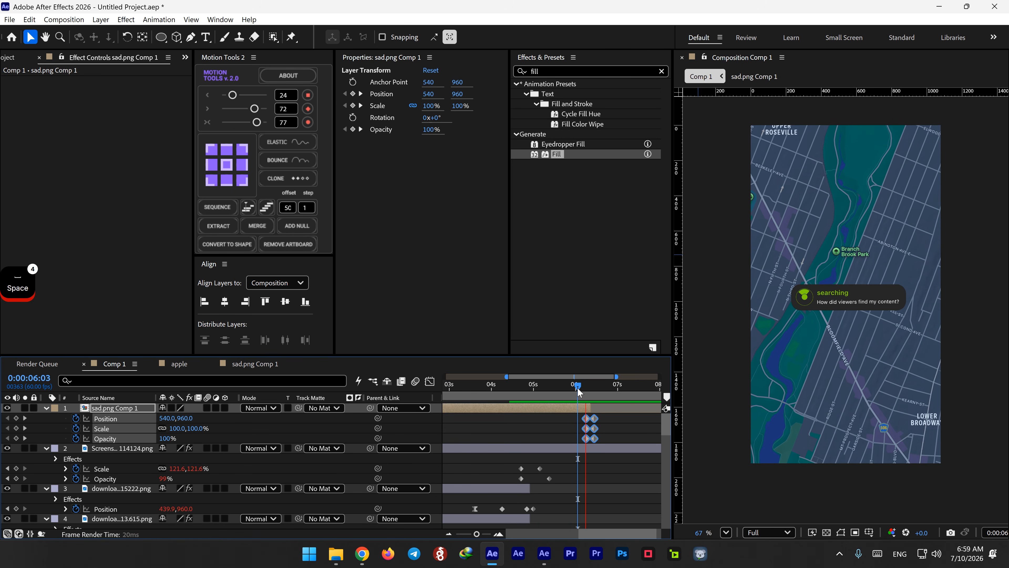
pyautogui.press('space')
# Draw a circle about 228 px wide on a new shape layer, just above the search bar.
pyautogui.click(563, 432)
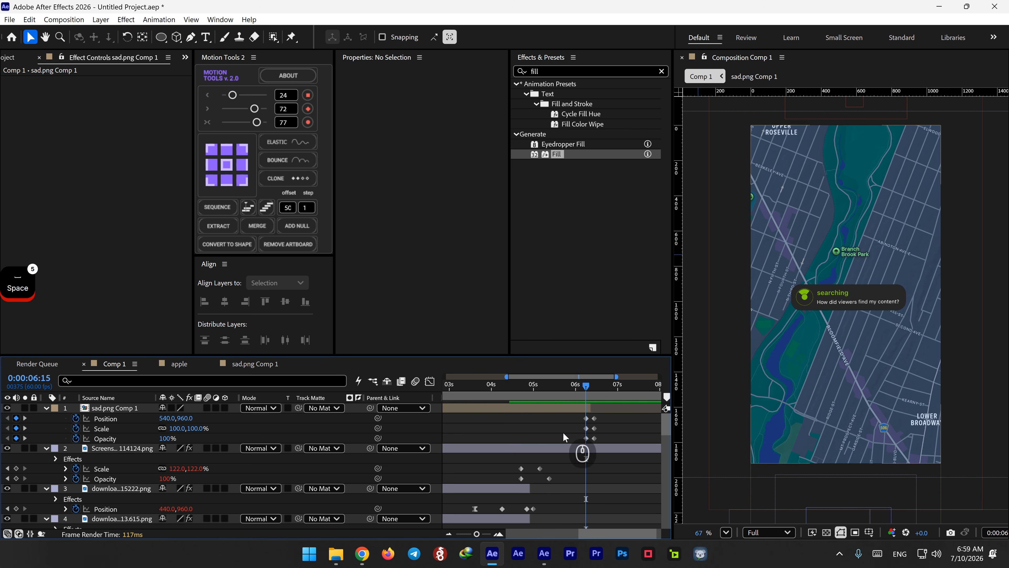
pyautogui.click(161, 36)
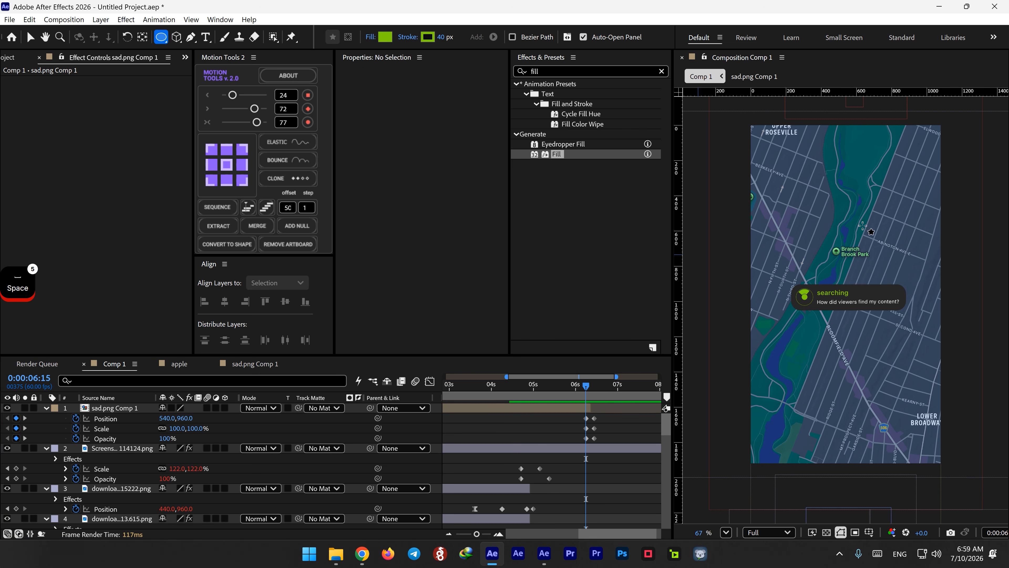
pyautogui.moveTo(863, 226); pyautogui.dragTo(834, 262)
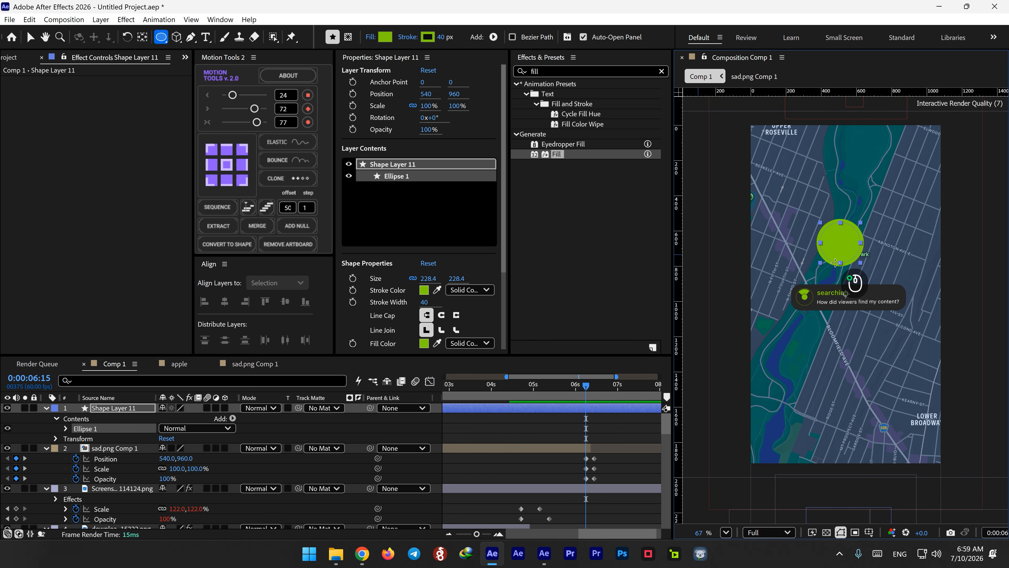
# Set the circle's stroke width to 0 px and its fill to dark grey 303030.
pyautogui.moveTo(441, 37); pyautogui.dragTo(427, 40)
pyautogui.click(386, 37)
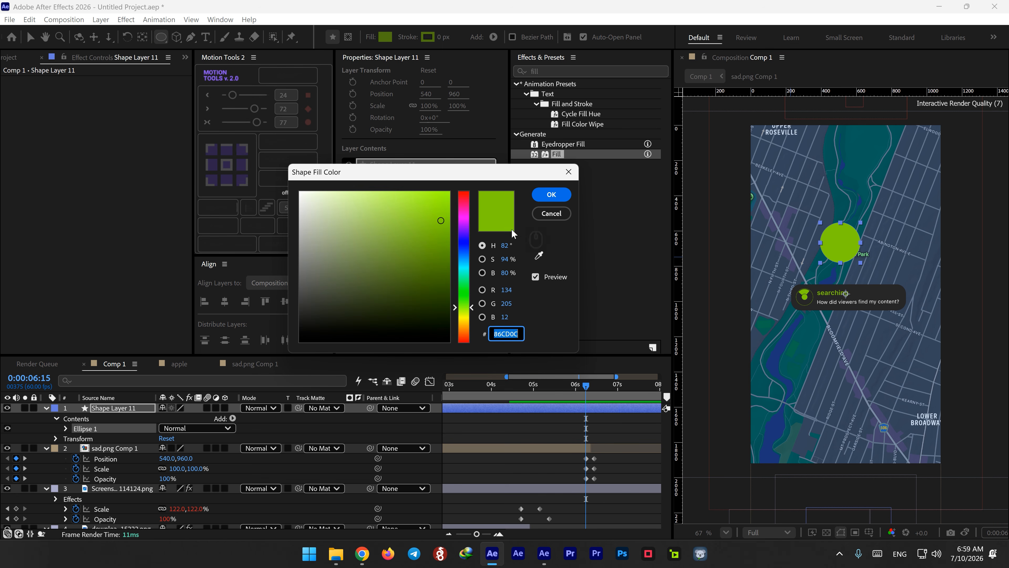
pyautogui.click(300, 312)
pyautogui.click(541, 194)
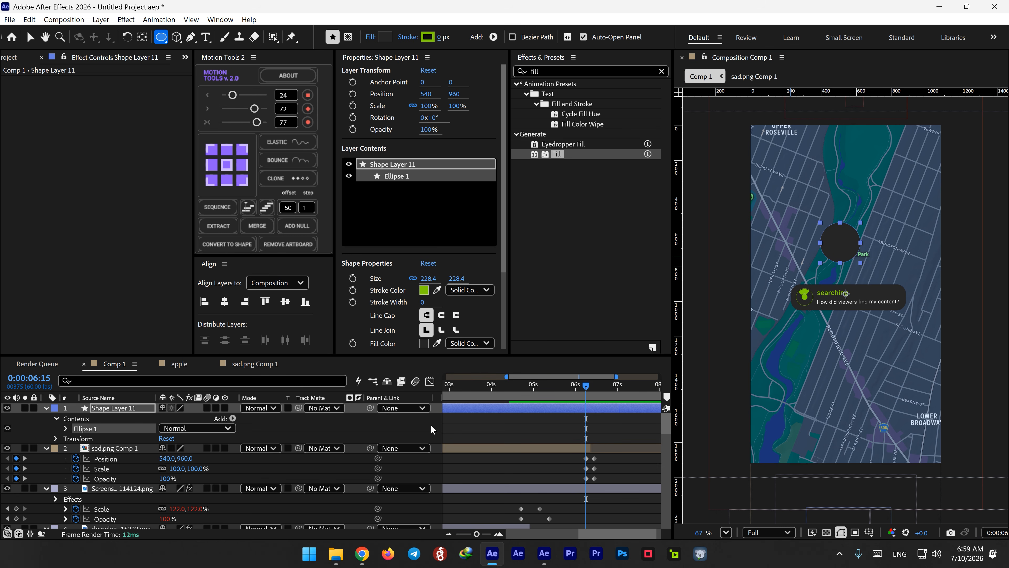
# Duplicate the dark circle layer and turn the lower copy into a light grey D5D5D5 rim 258.4 px wide.
pyautogui.click(535, 408)
pyautogui.hotkey('ctrl', 'd')
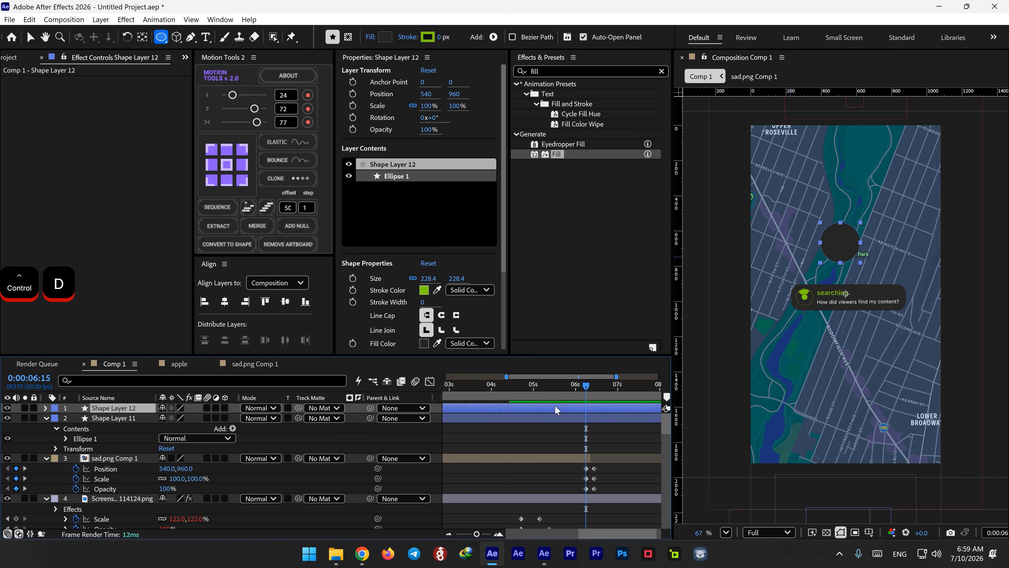
pyautogui.click(578, 419)
pyautogui.click(386, 37)
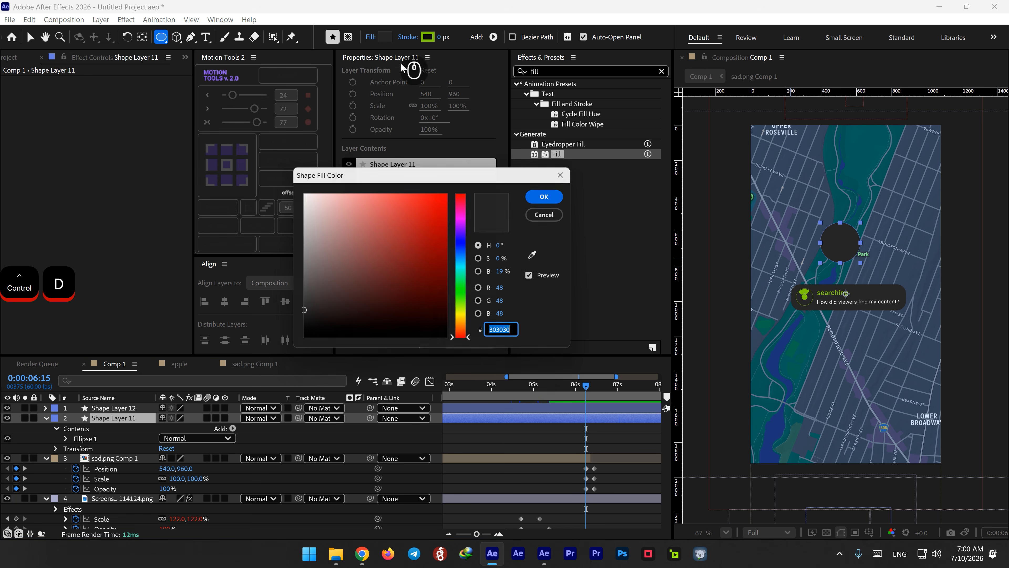
pyautogui.moveTo(303, 258); pyautogui.dragTo(284, 217)
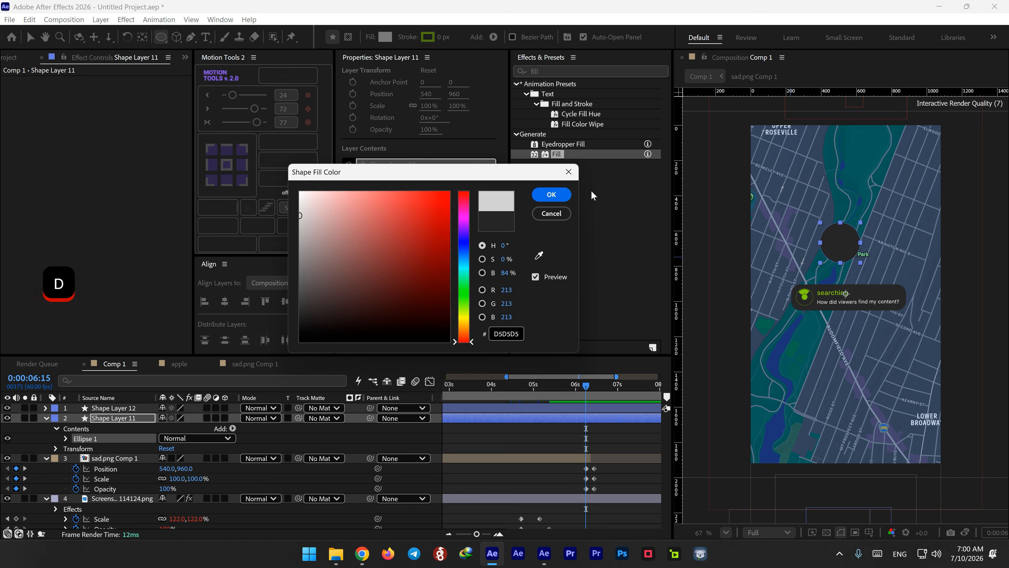
pyautogui.click(551, 195)
pyautogui.moveTo(429, 278); pyautogui.dragTo(441, 277)
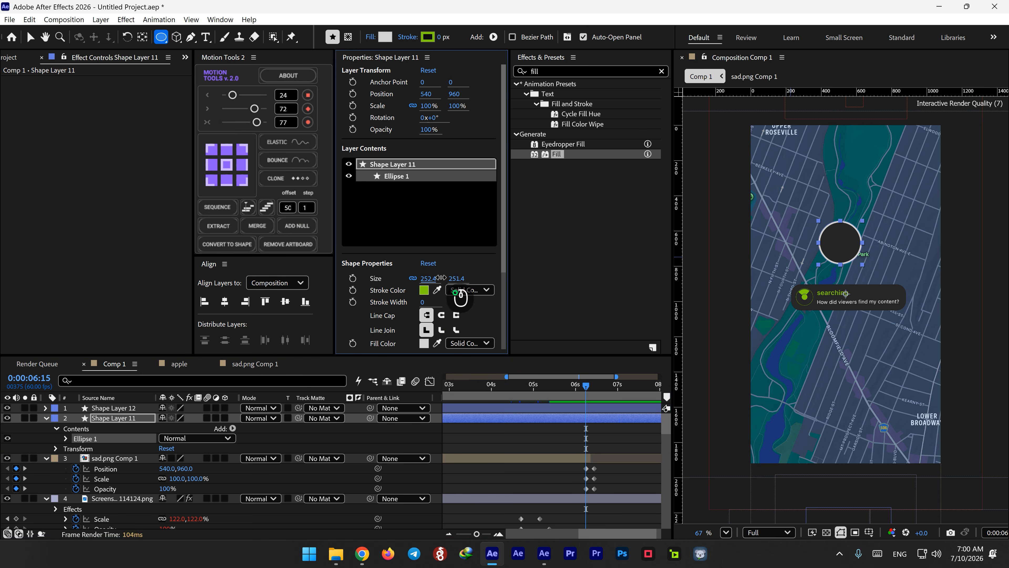
# Convert the light grey circle's ellipse path to a Bezier path and select the resulting path.
pyautogui.click(66, 438)
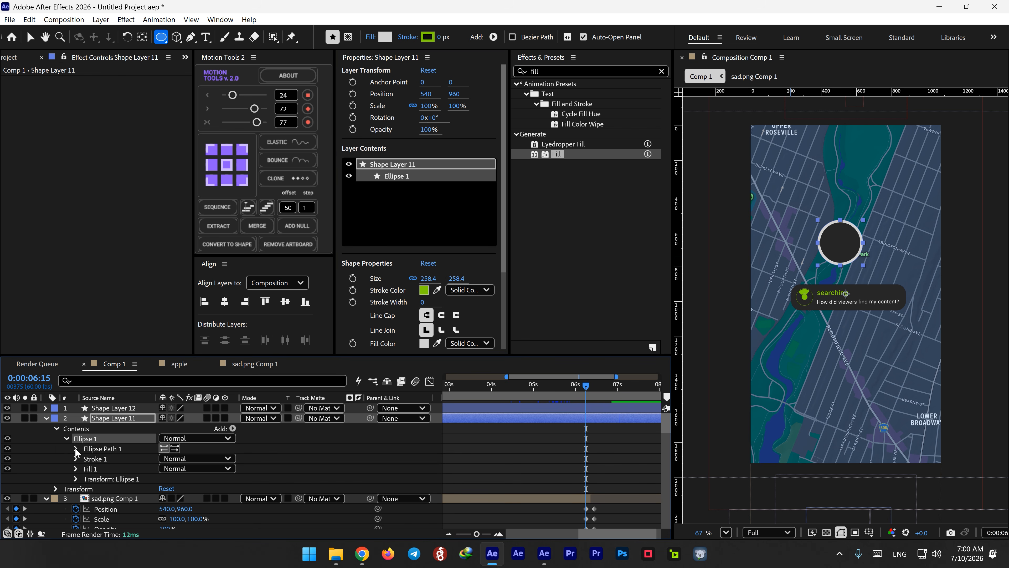
pyautogui.click(75, 448)
pyautogui.rightClick(98, 450)
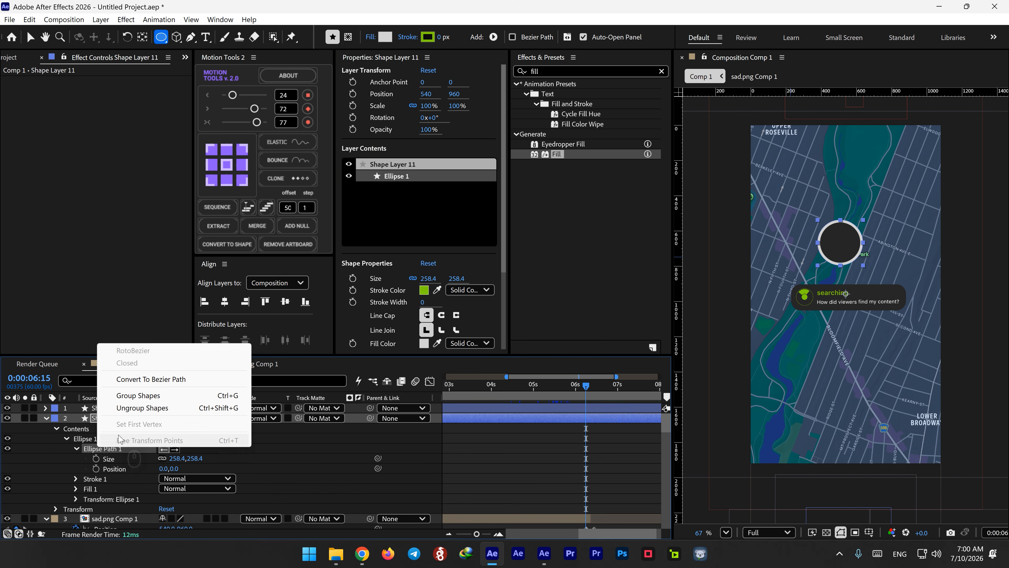
pyautogui.click(151, 379)
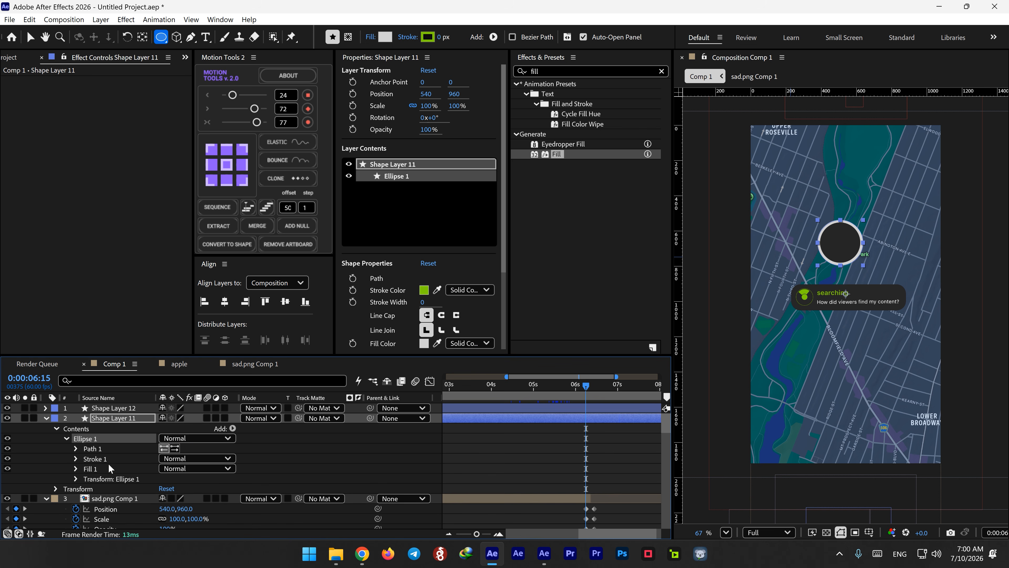
pyautogui.click(76, 448)
pyautogui.click(108, 459)
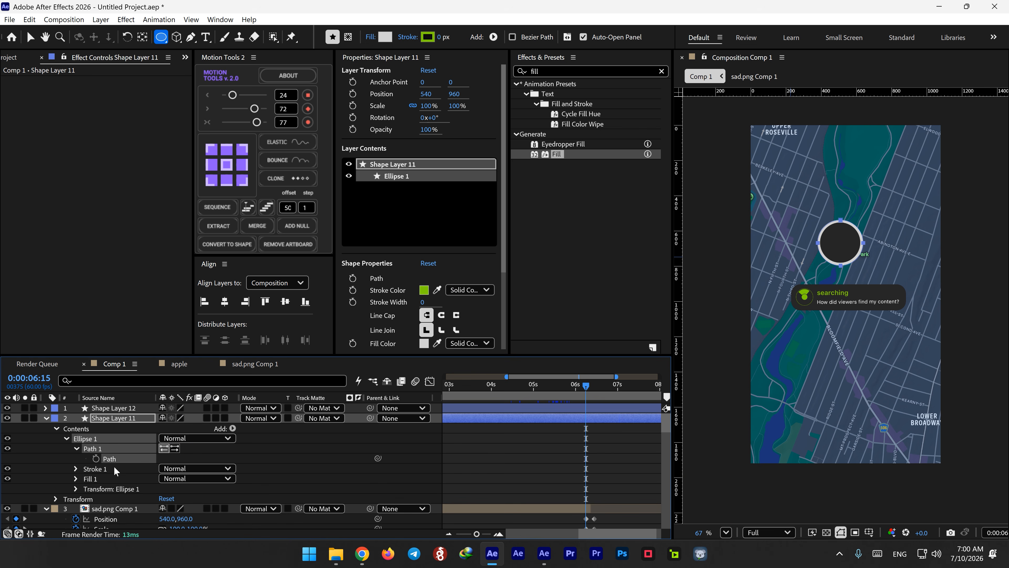
# Add path points either side of the light grey rim's lowest point and pull that point down to form a pin tip.
pyautogui.click(191, 37)
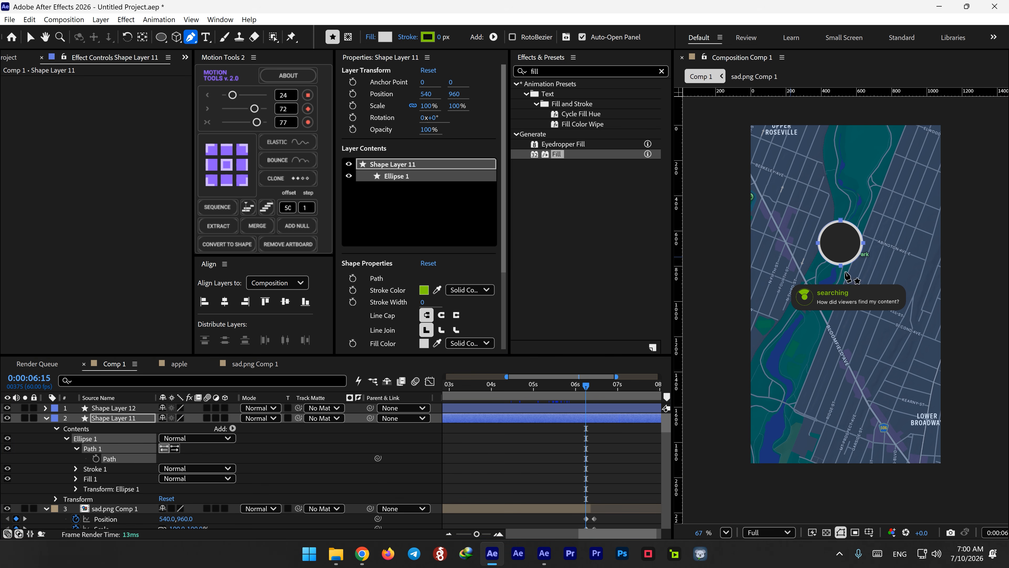
pyautogui.scroll(5, 848, 277)
pyautogui.click(841, 261)
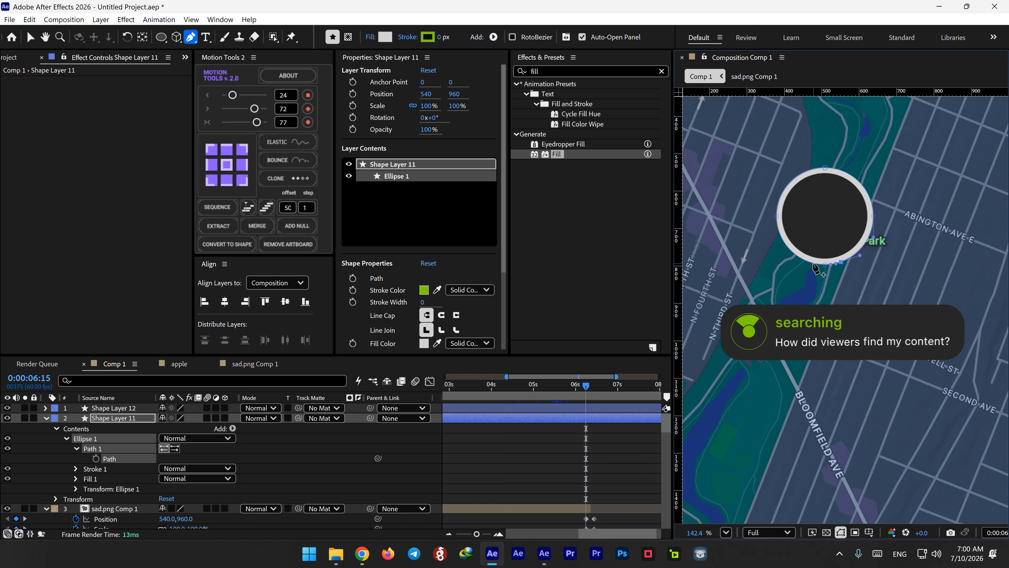
pyautogui.moveTo(825, 267); pyautogui.dragTo(826, 290)
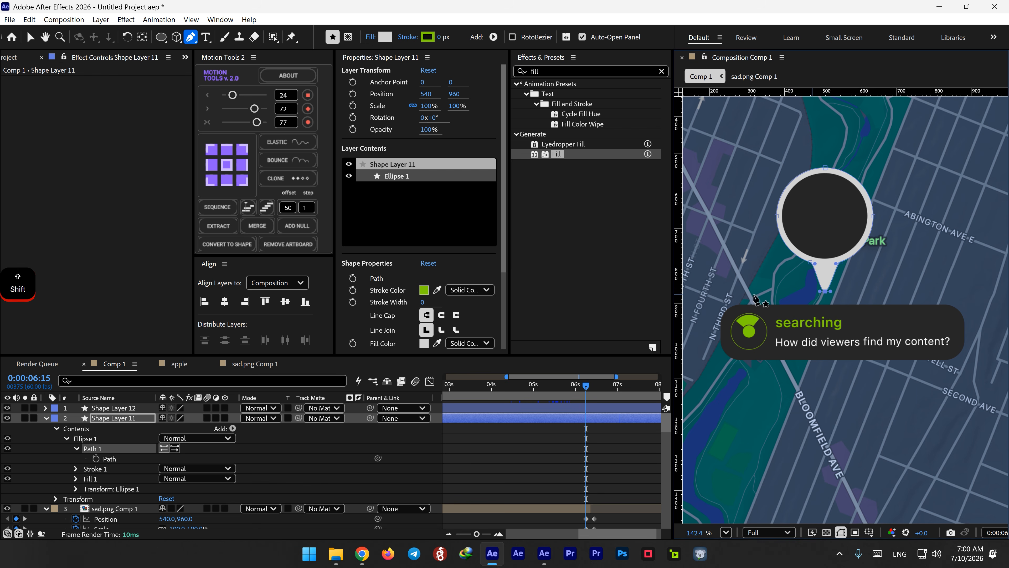
# Add a small light grey circle about 29 px wide just below the pin tip, within the rim's shape layer.
pyautogui.click(162, 38)
pyautogui.click(120, 418)
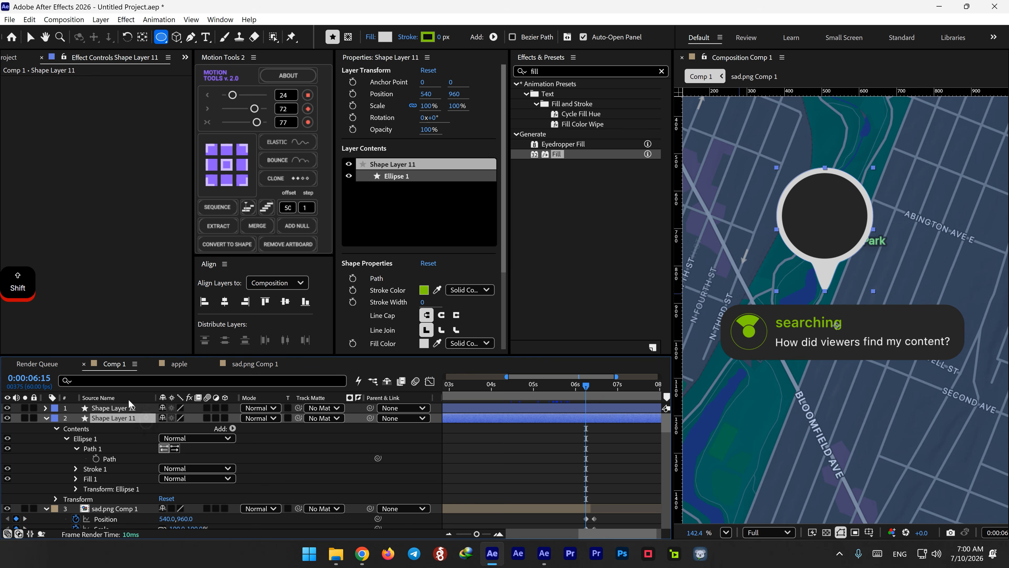
pyautogui.scroll(2, 837, 325)
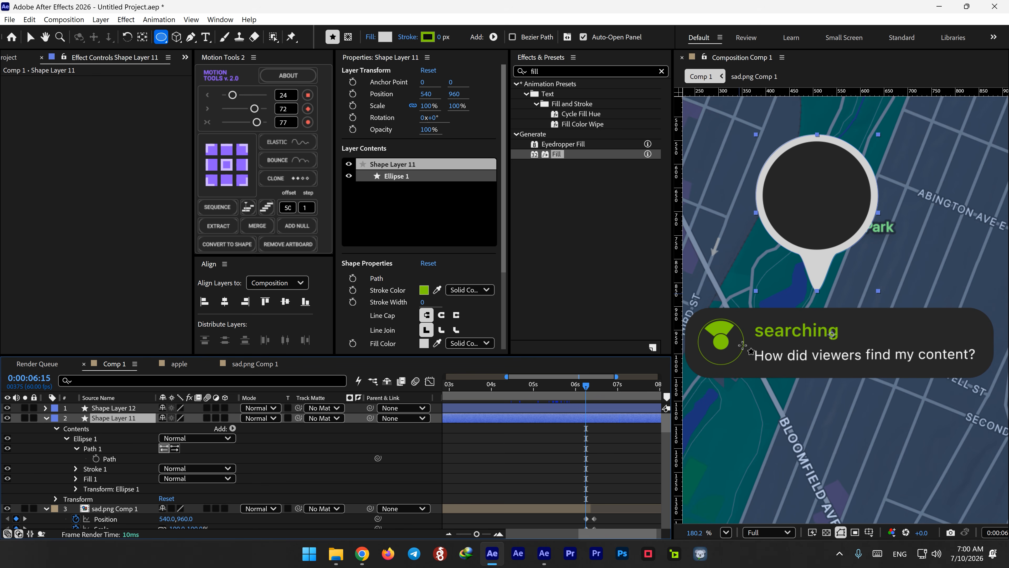
pyautogui.moveTo(822, 300); pyautogui.dragTo(813, 311)
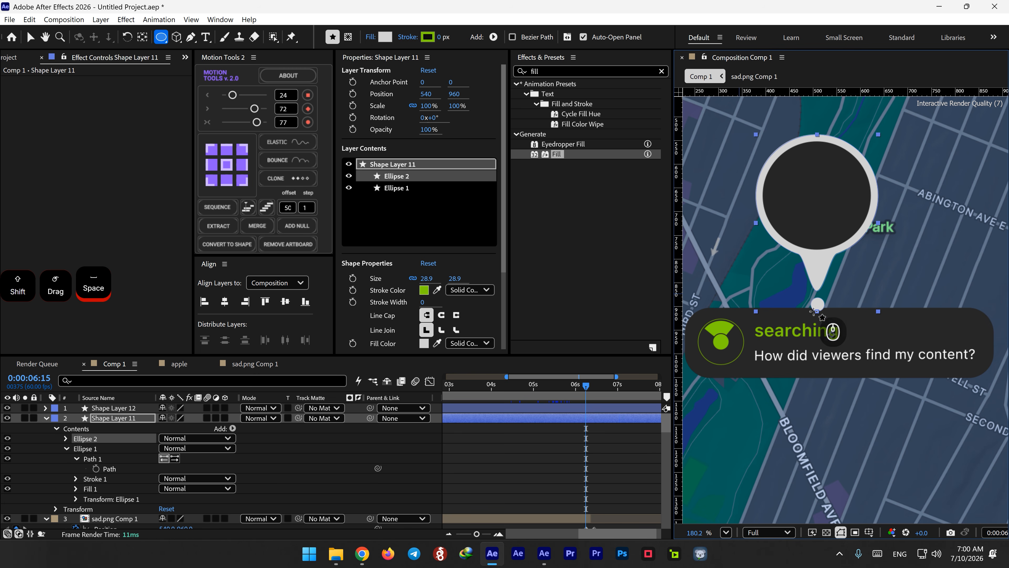
pyautogui.click(483, 439)
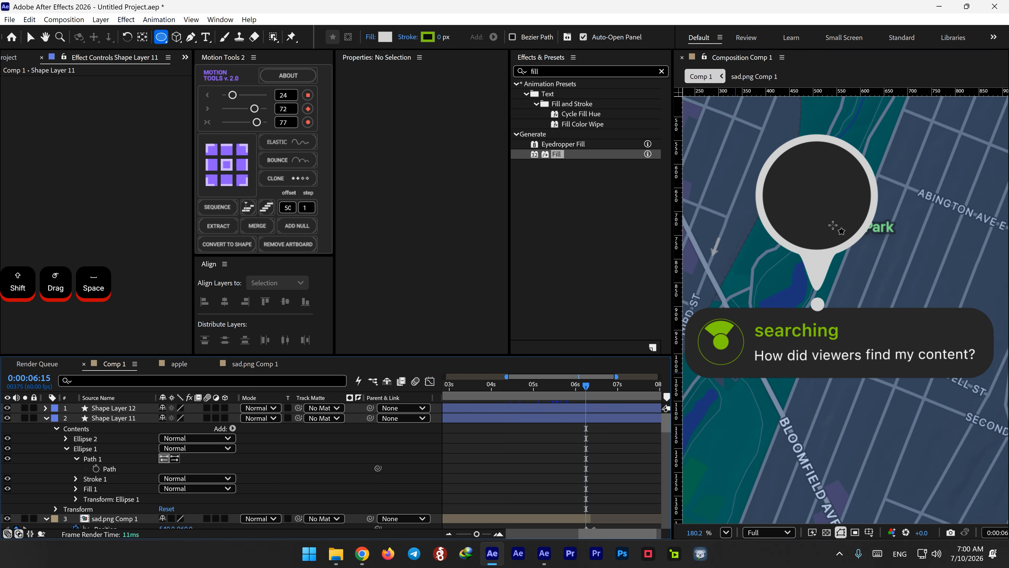
# Collapse the rim layer's properties and bring Avatar-16.png from File Explorer into the composition above the dark circle layer.
pyautogui.press('v')
pyautogui.click(46, 417)
pyautogui.click(125, 409)
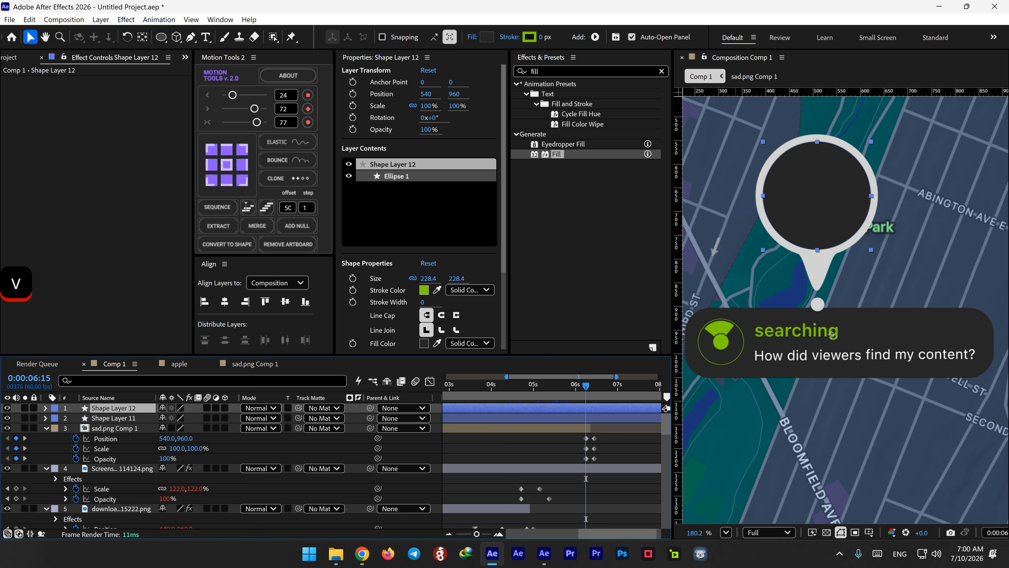
pyautogui.hotkey('alt', 'Tab')
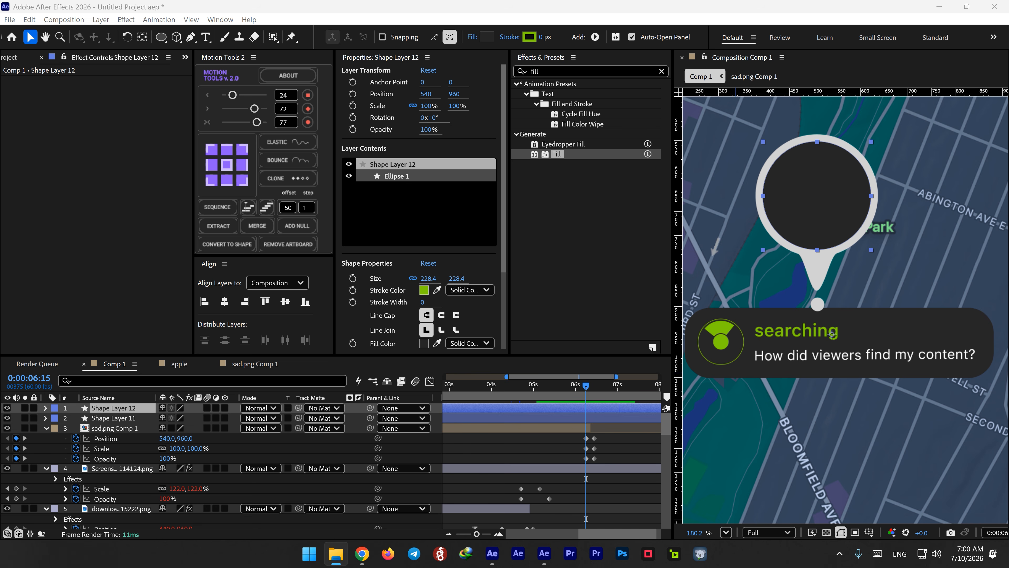
pyautogui.moveTo(324, 433); pyautogui.dragTo(829, 232)
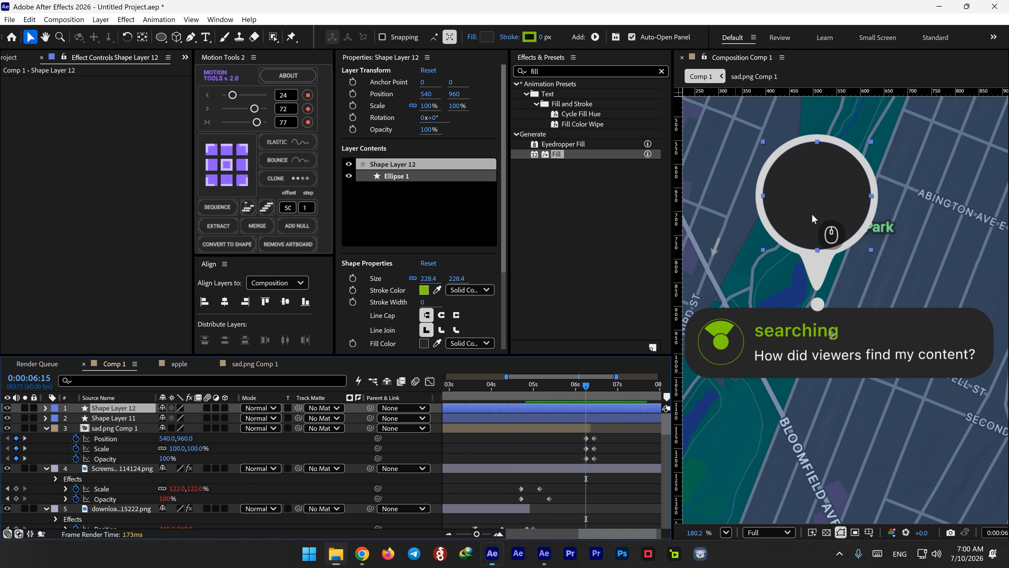
# Scale the Avatar-16.png layer to 59% and place it inside the dark circle, at about 505, 663.
pyautogui.click(119, 411)
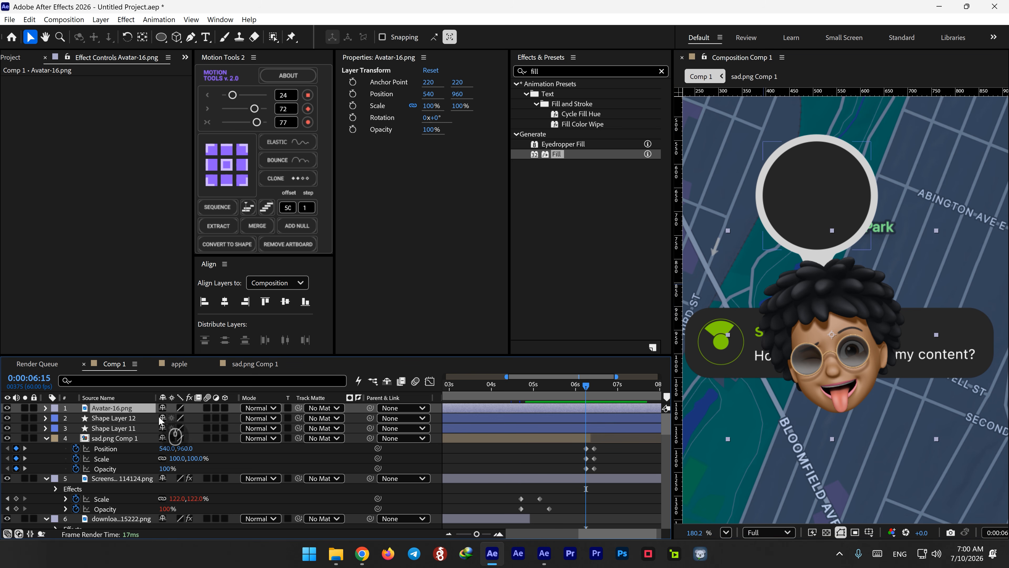
pyautogui.press('s')
pyautogui.moveTo(179, 418); pyautogui.dragTo(153, 418)
pyautogui.moveTo(780, 353); pyautogui.dragTo(824, 209)
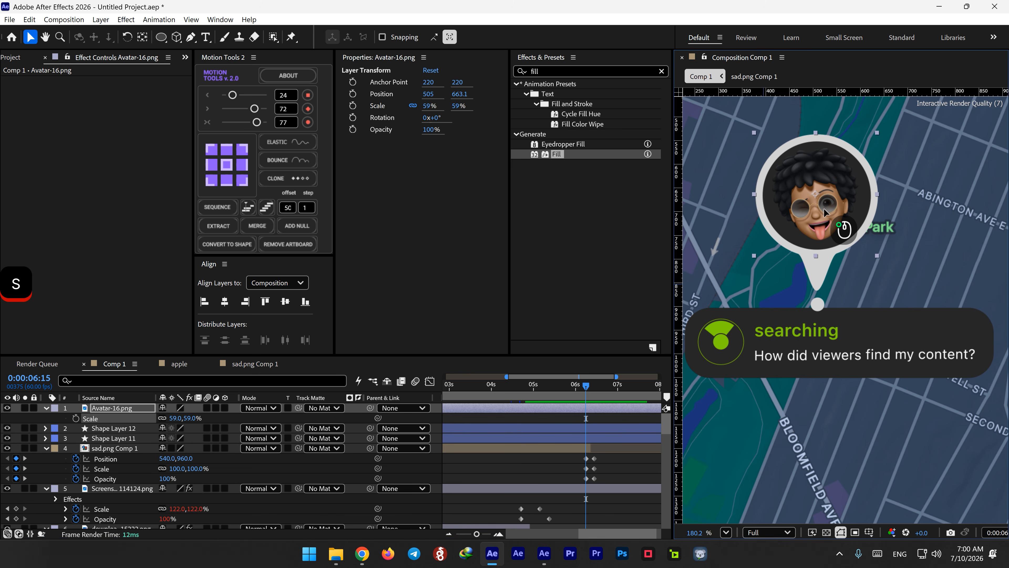
pyautogui.hotkey('shift', '/')
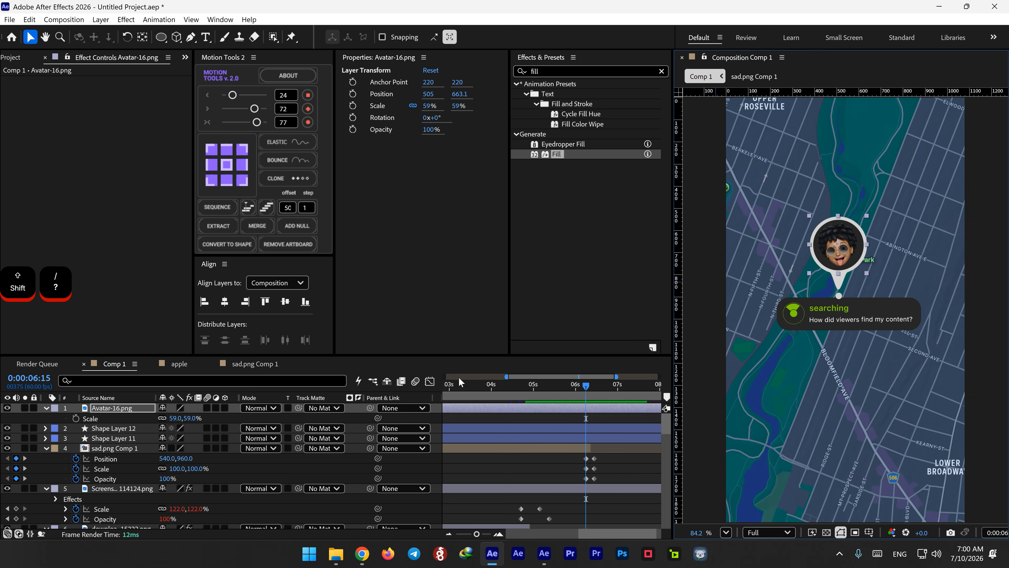
# Pre-compose the avatar layer and the two pin shape layers into a composition named marker.
pyautogui.click(114, 438)
pyautogui.keyDown('shift'); pyautogui.click(116, 407); pyautogui.keyUp('shift')
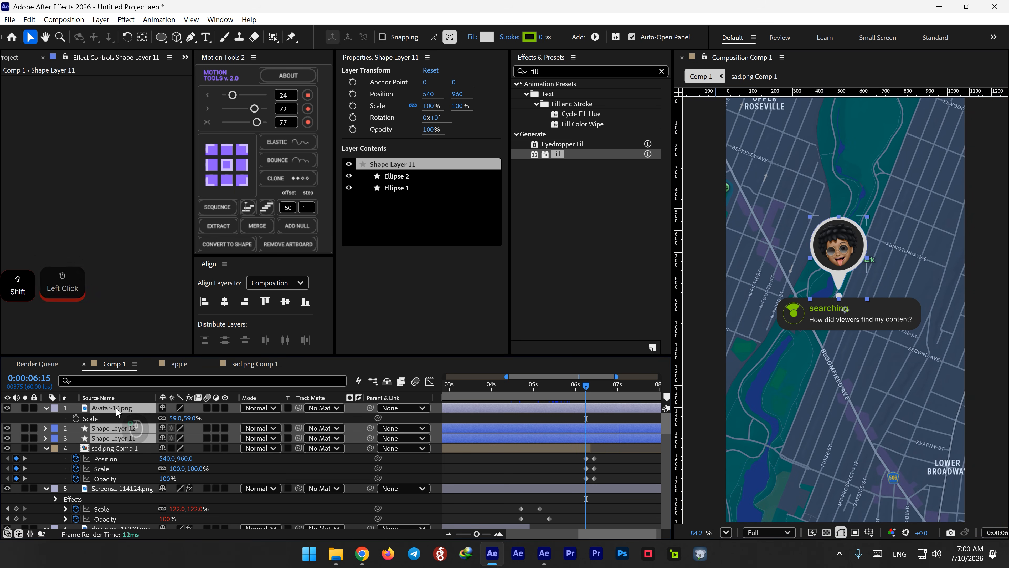
pyautogui.rightClick(112, 435)
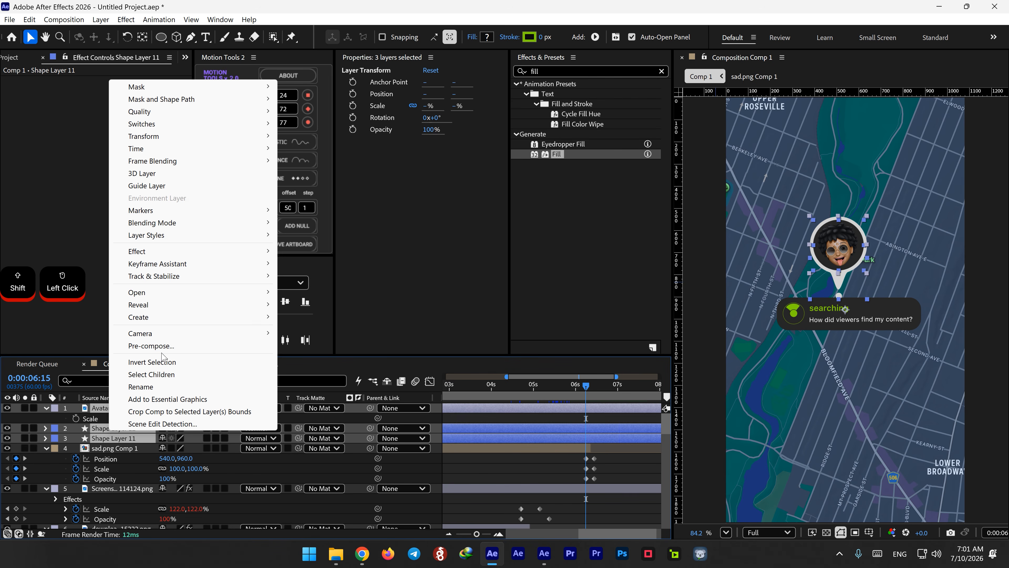
pyautogui.click(135, 345)
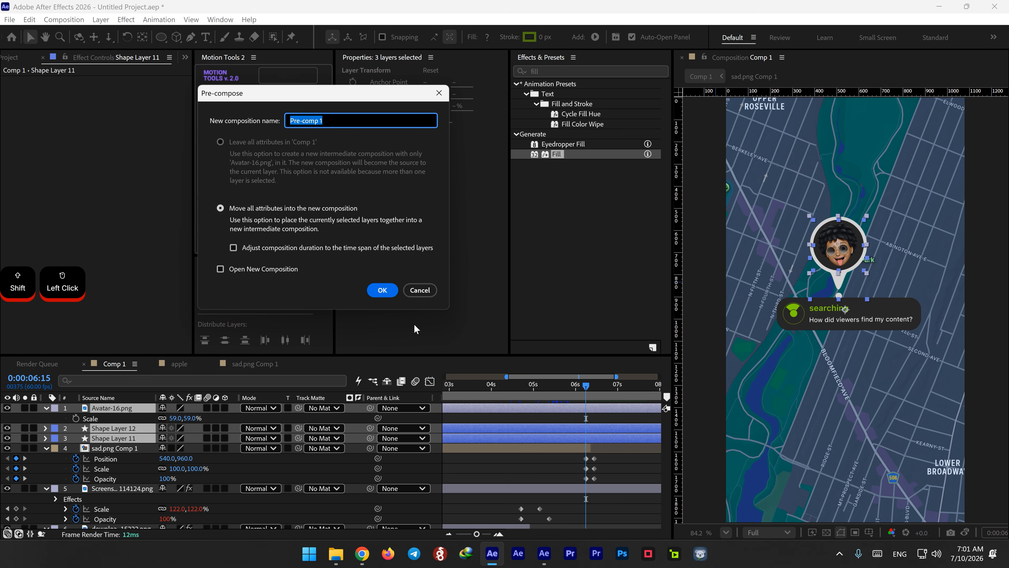
pyautogui.write('marker')
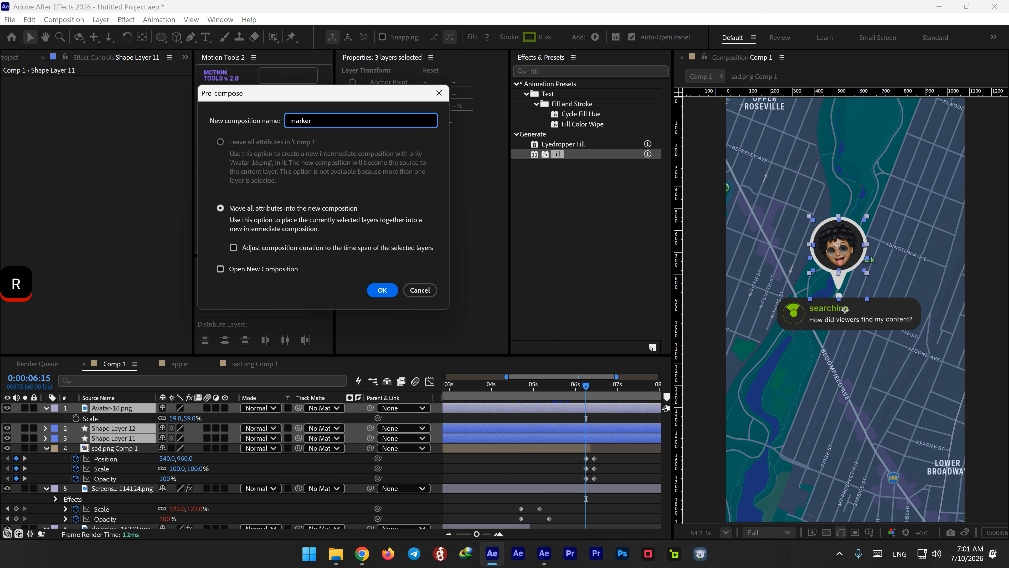
pyautogui.press('Return')
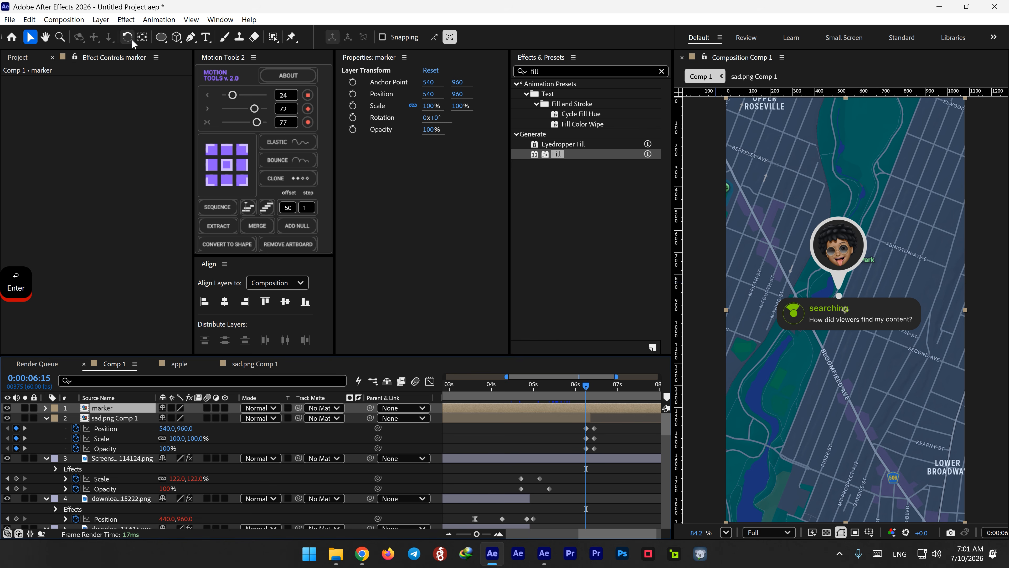
# Move the marker layer's anchor point to the small dot below the tip and trim its start to 0:00:06:15.
pyautogui.click(142, 37)
pyautogui.moveTo(853, 320); pyautogui.dragTo(839, 298)
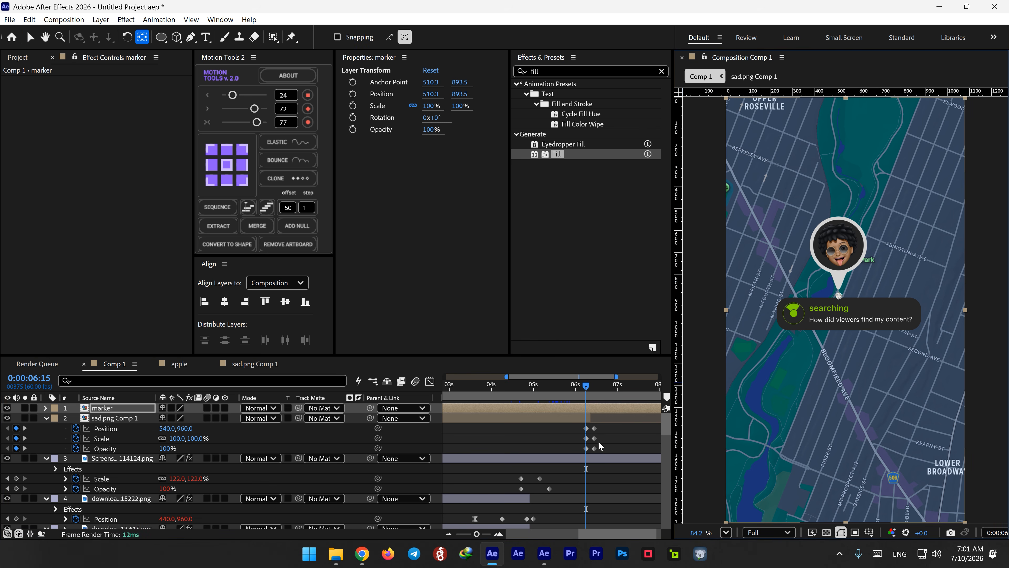
pyautogui.hotkey('alt', '[')
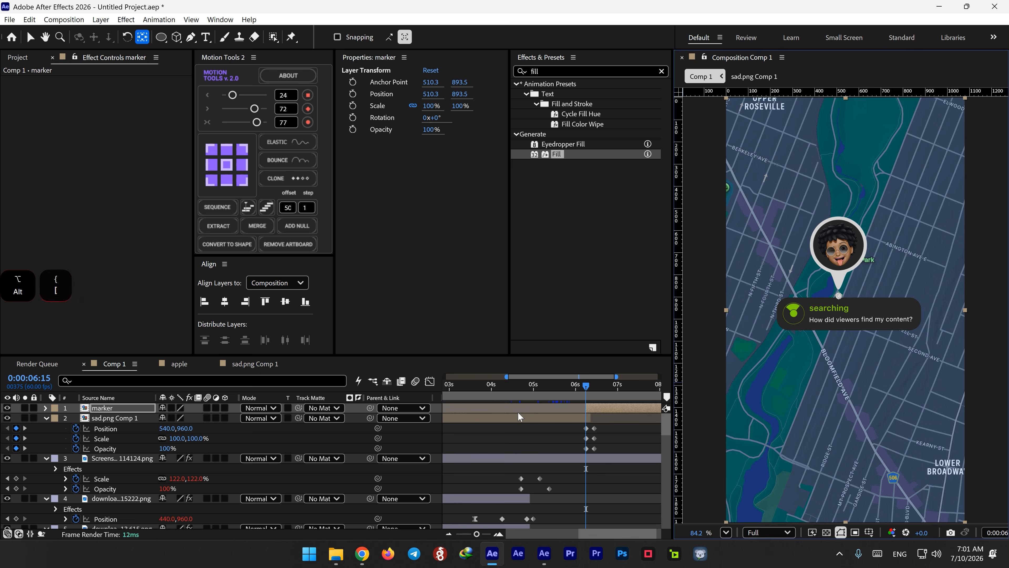
# Move the marker layer down over the search bar to about 550.7, 1052.7.
pyautogui.keyDown('alt'); pyautogui.scroll(5, 631, 435); pyautogui.keyUp('alt')
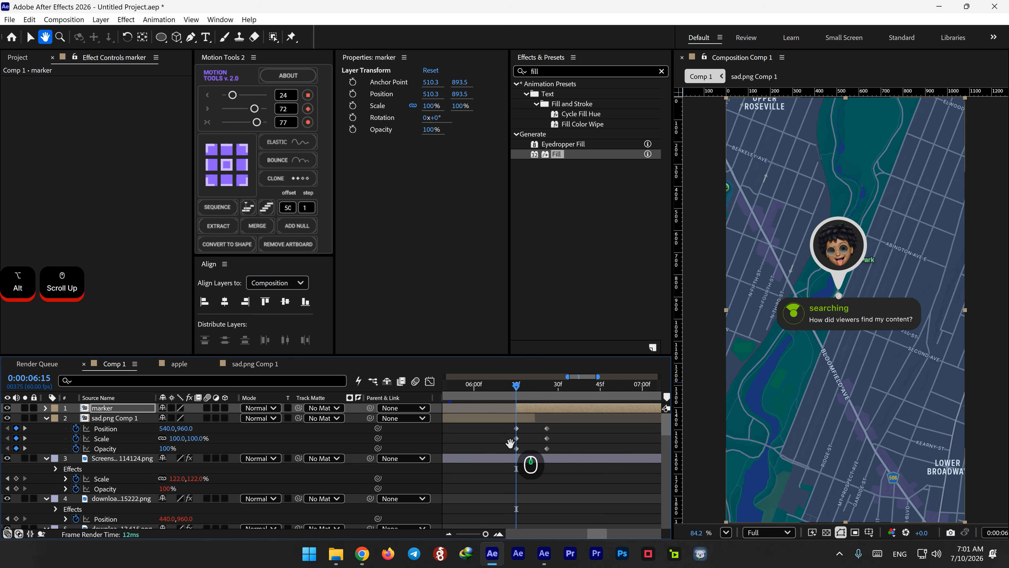
pyautogui.press('v')
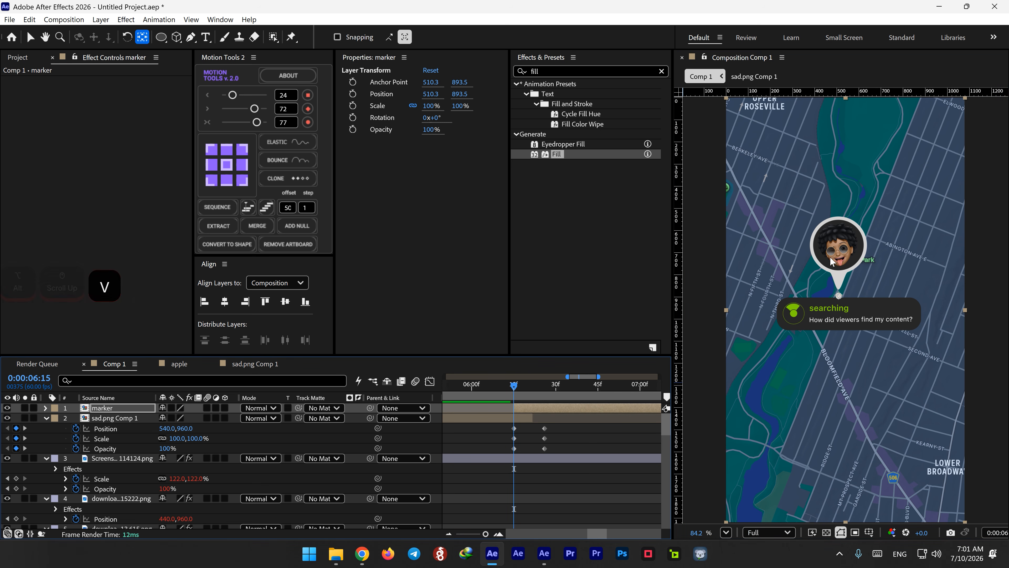
pyautogui.moveTo(820, 274); pyautogui.dragTo(844, 298)
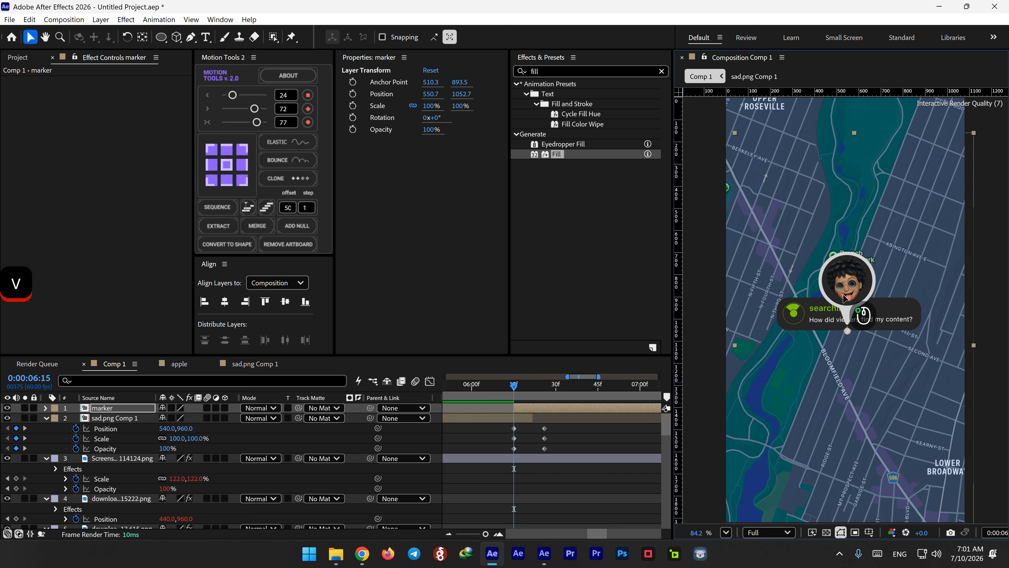
# Keyframe the marker's scale from 0% at 0:00:06:22 to 100% about nine frames on.
pyautogui.click(533, 386)
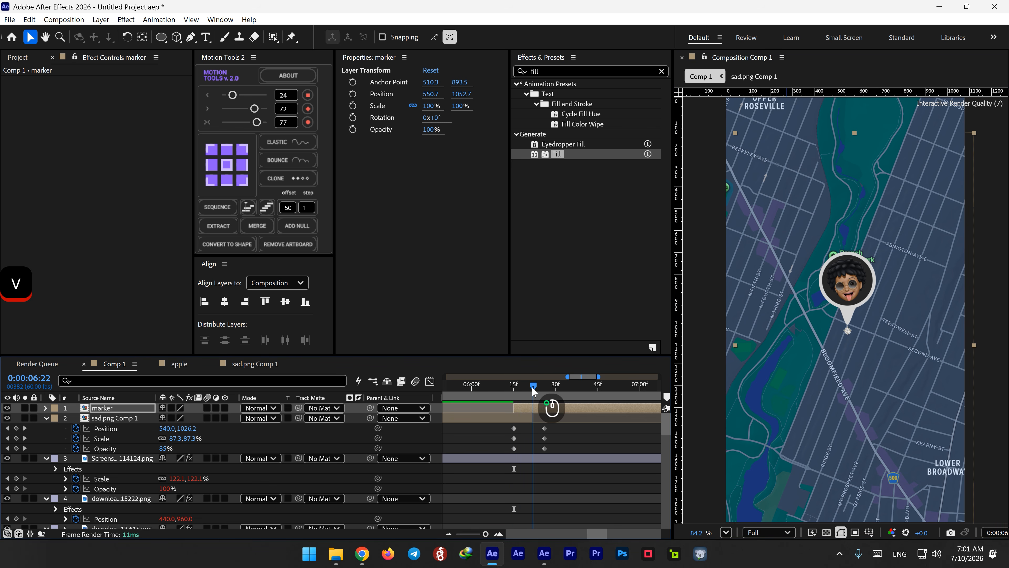
pyautogui.click(532, 386)
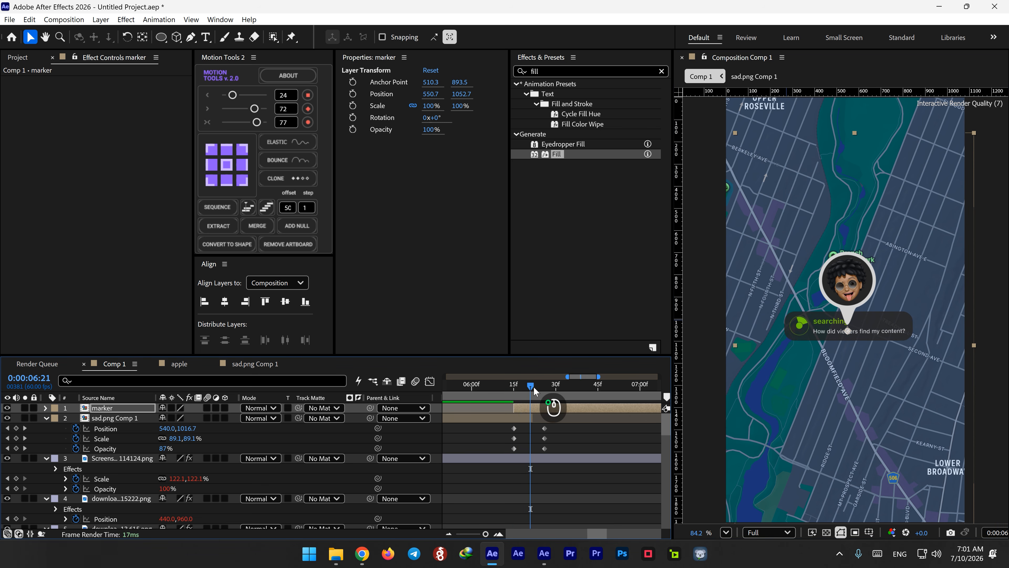
pyautogui.click(533, 386)
pyautogui.press('s')
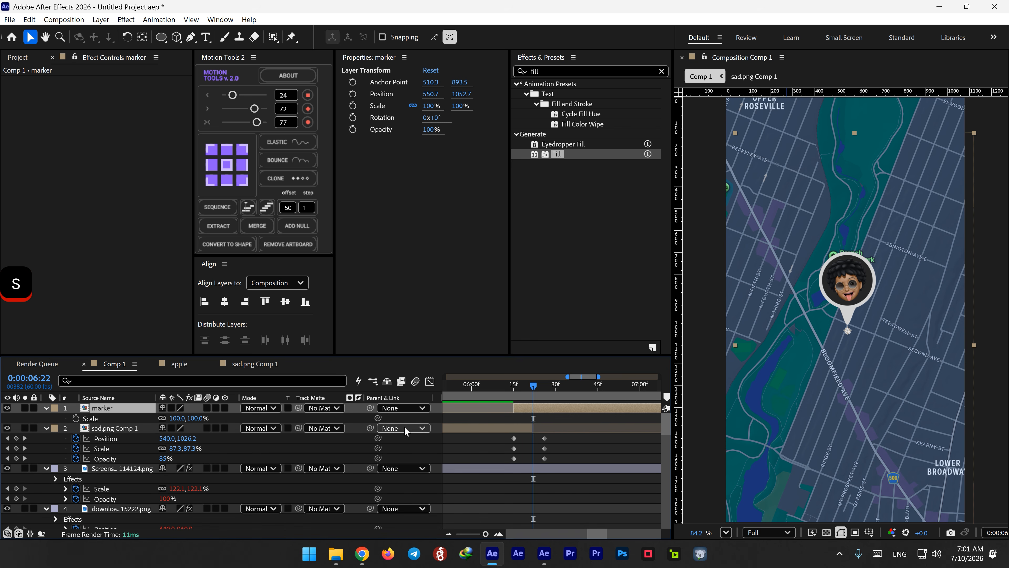
pyautogui.click(75, 417)
pyautogui.moveTo(537, 418); pyautogui.dragTo(561, 421)
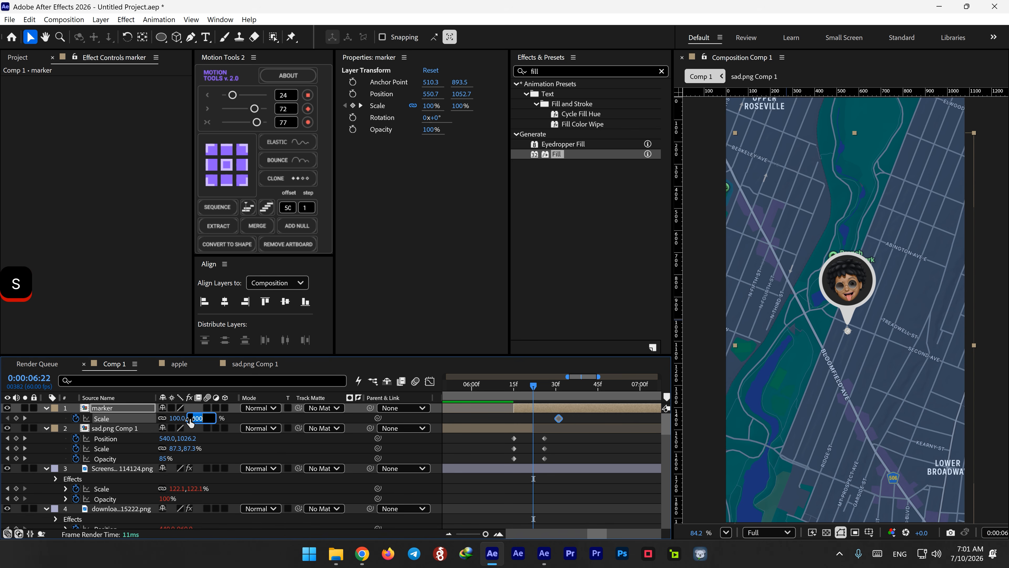
pyautogui.write('0')
pyautogui.press('Return')
# Keyframe the marker's rotation from 61° at 0:00:06:22 to 0° at its second scale keyframe.
pyautogui.hotkey('shift', 'r')
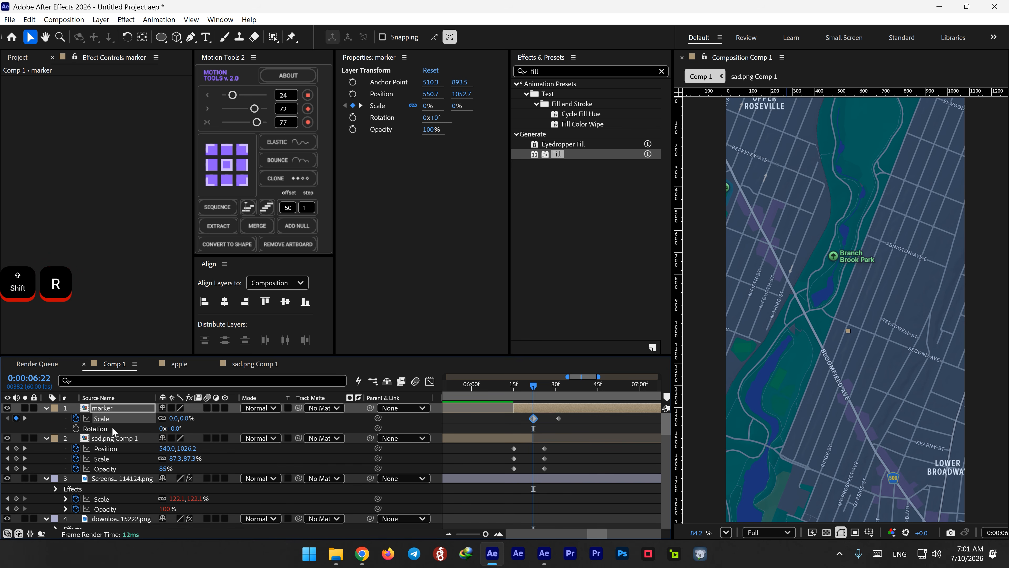
pyautogui.click(76, 428)
pyautogui.moveTo(533, 429); pyautogui.dragTo(558, 429)
pyautogui.moveTo(176, 429); pyautogui.dragTo(211, 429)
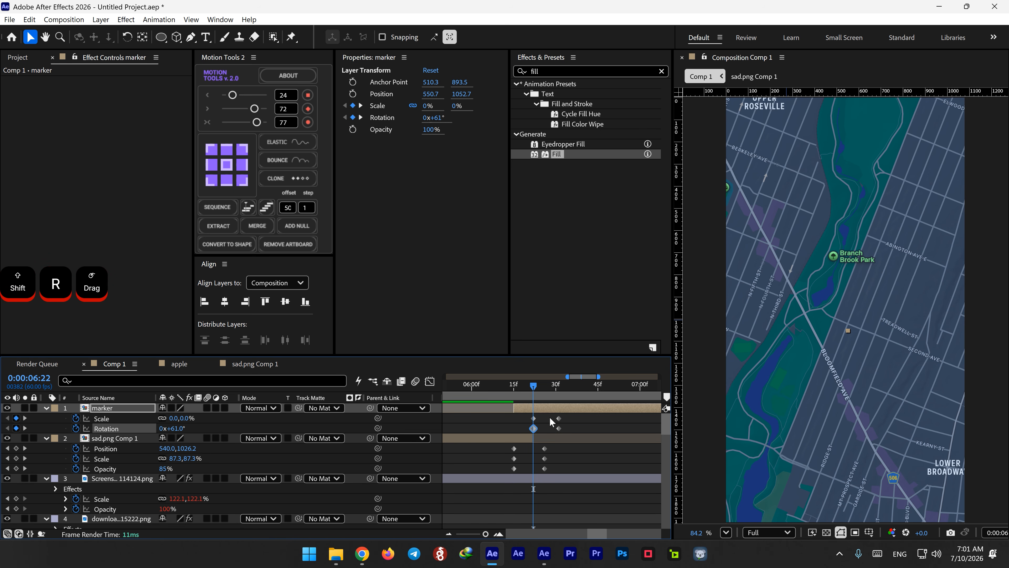
# Trim the marker layer's start to 0:00:06:22, shift its keyframes about four frames earlier, and preview the entrance.
pyautogui.moveTo(515, 407)
pyautogui.mouseDown()
pyautogui.moveTo(547, 407)
pyautogui.moveTo(533, 407)
pyautogui.mouseUp()
pyautogui.click(510, 393)
pyautogui.press('space')
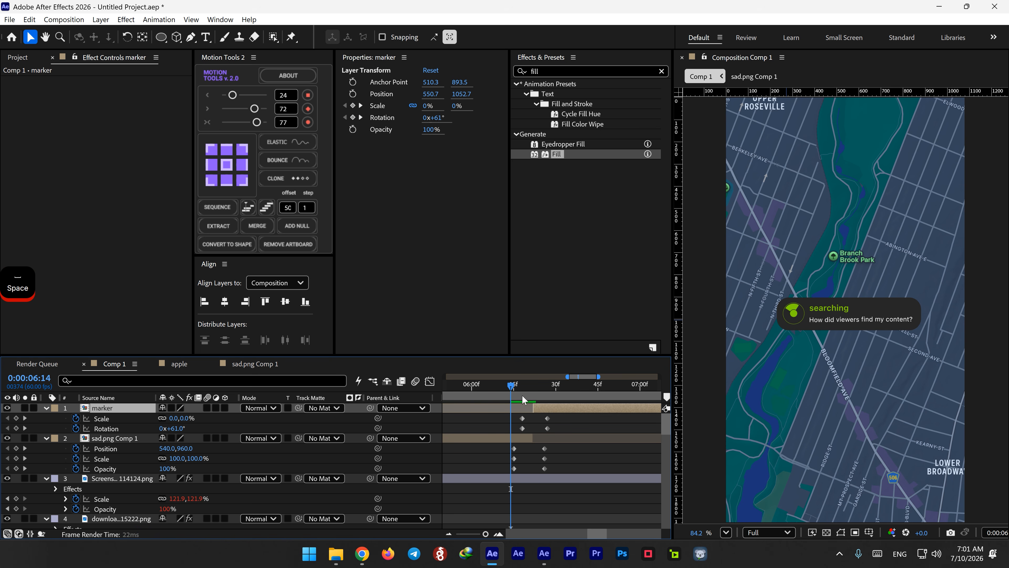
pyautogui.press('space')
pyautogui.click(554, 419)
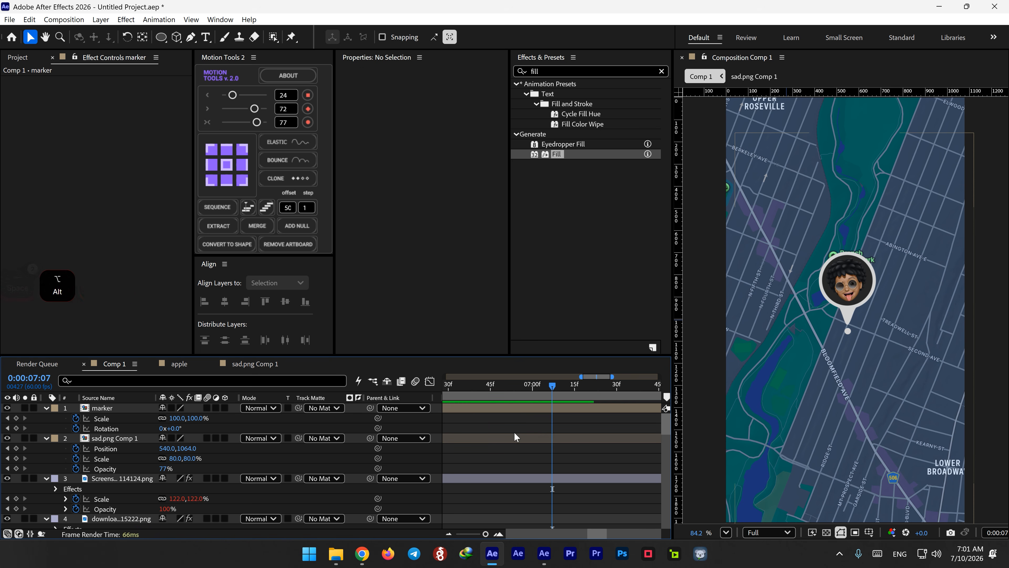
# Apply the Motion Tools Elastic animation to the marker's scale and rotation keyframes.
pyautogui.scroll(-4, 516, 430)
pyautogui.moveTo(508, 429)
pyautogui.mouseDown()
pyautogui.moveTo(522, 417)
pyautogui.moveTo(503, 433)
pyautogui.mouseUp()
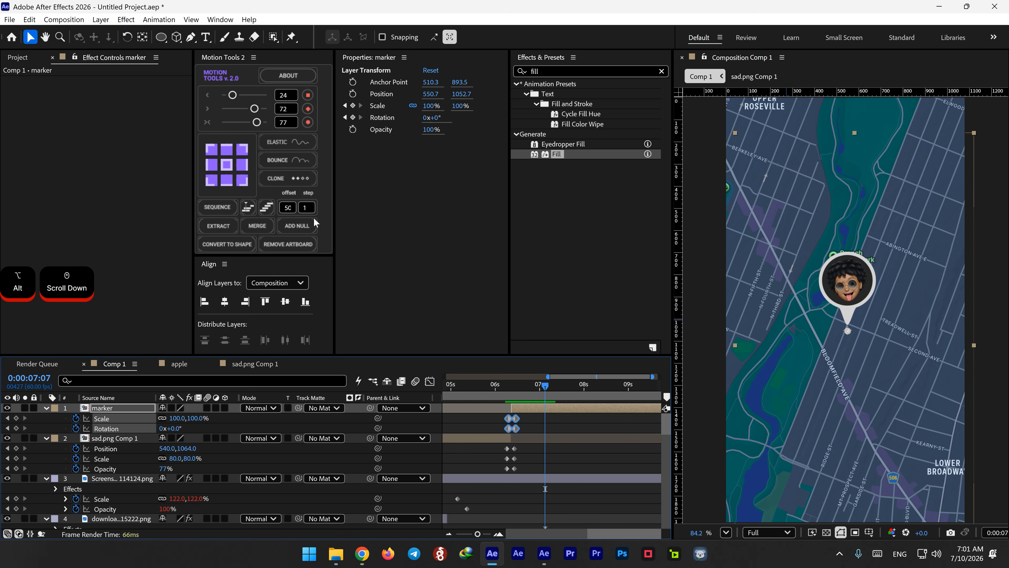
pyautogui.click(286, 141)
# Play back the marker's elastic entrance, starting before the search bar shrinks away.
pyautogui.click(502, 386)
pyautogui.moveTo(500, 388); pyautogui.dragTo(497, 389)
pyautogui.press('space')
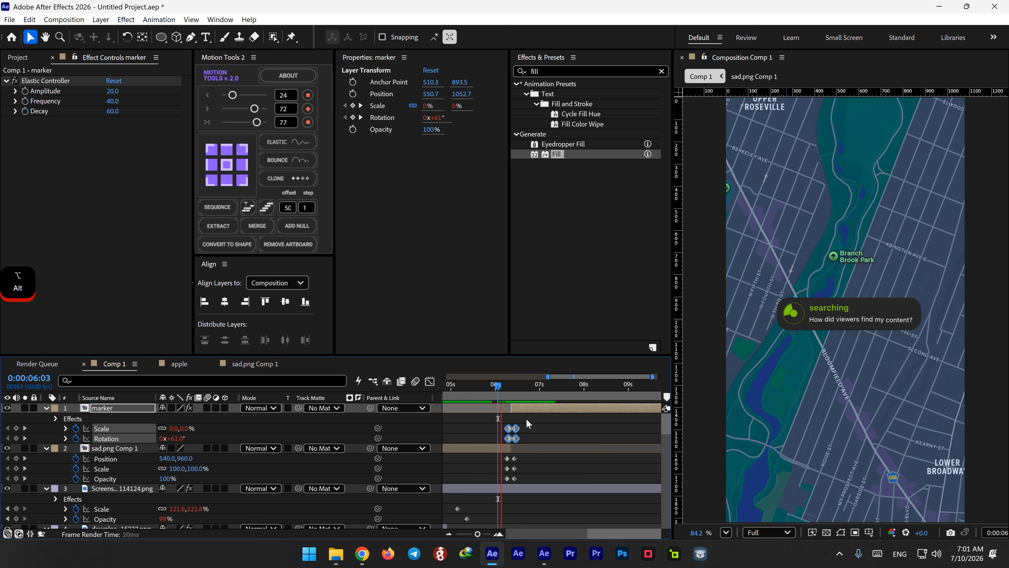
pyautogui.press('space')
pyautogui.click(477, 388)
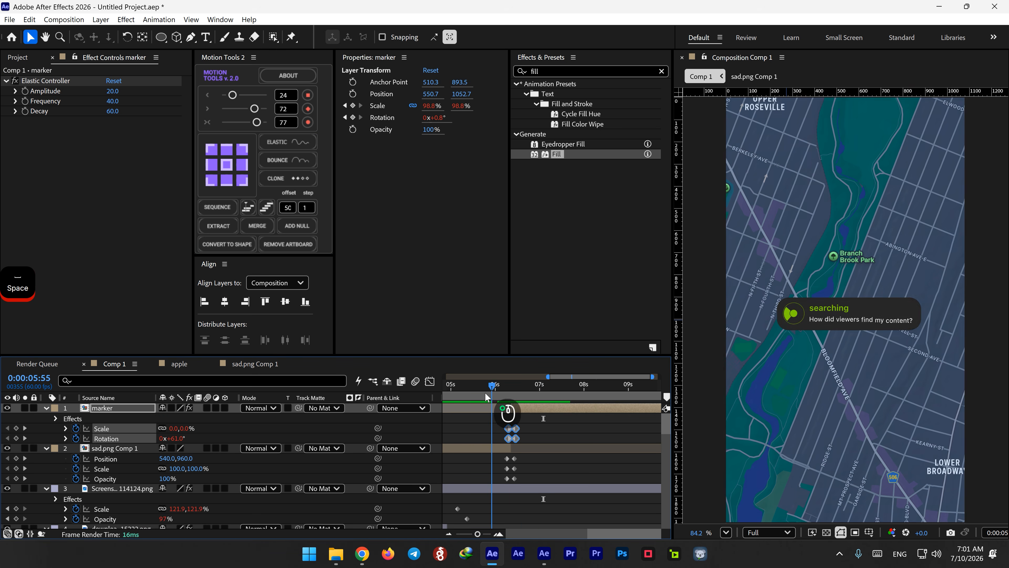
pyautogui.press('space')
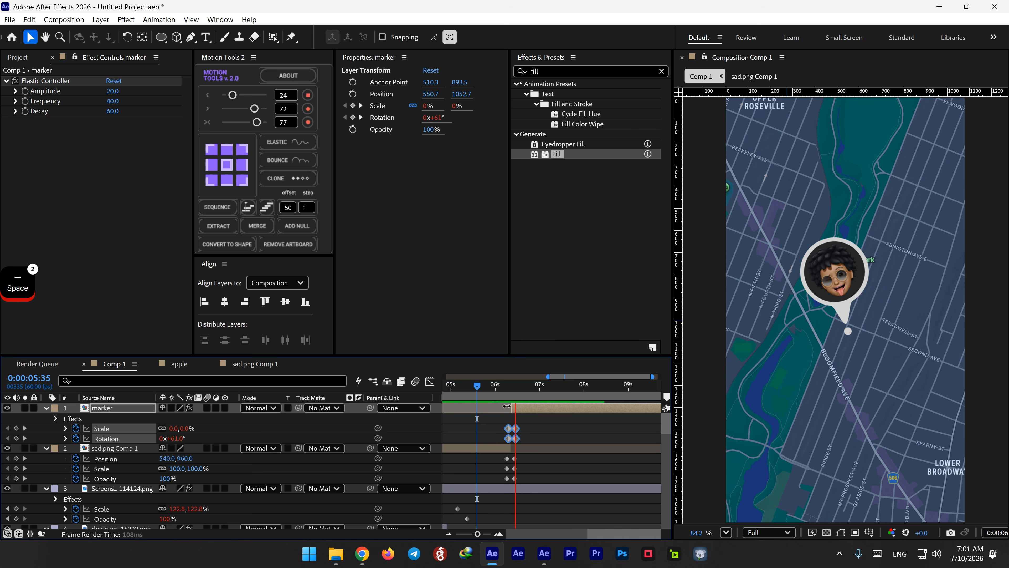
# Set the marker's second scale keyframe at 0:00:06:27 to 69%.
pyautogui.press('space')
pyautogui.click(520, 407)
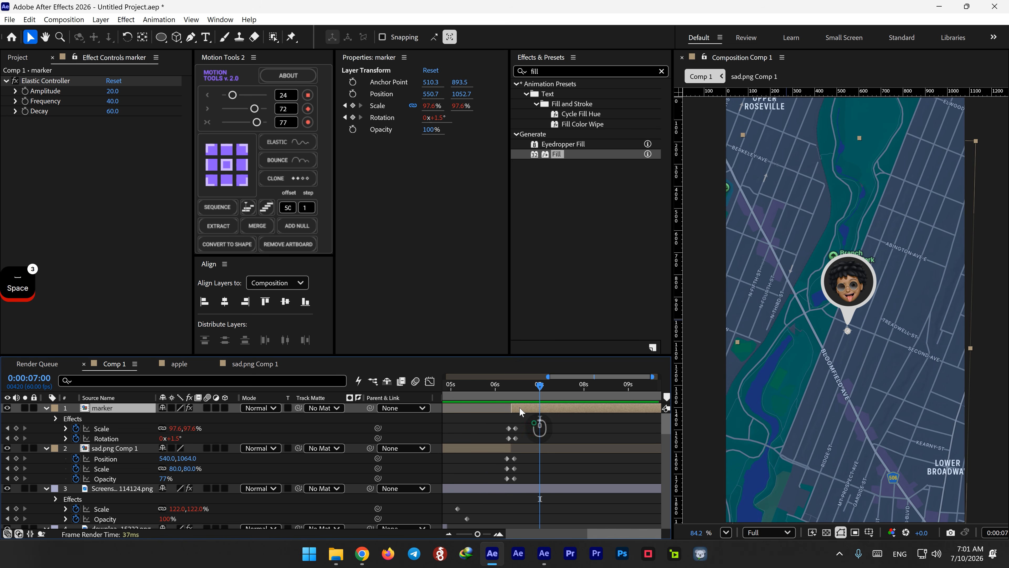
pyautogui.press('s')
pyautogui.press('s')
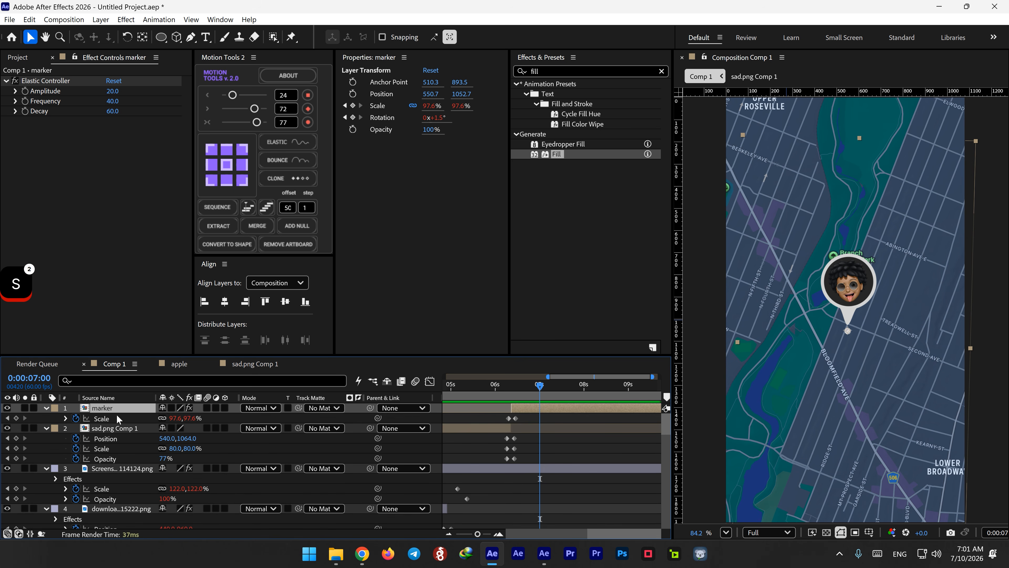
pyautogui.click(6, 418)
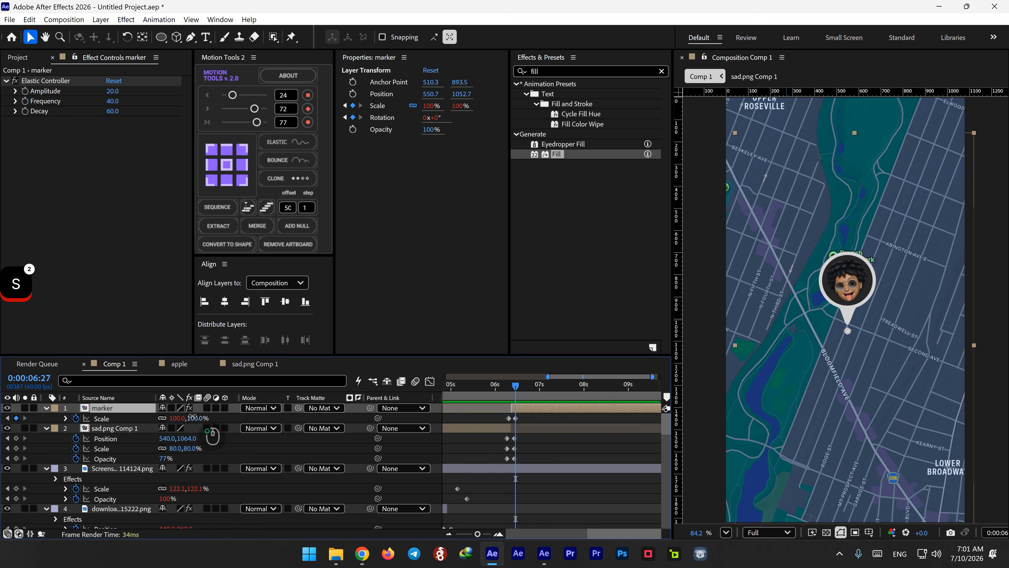
pyautogui.moveTo(193, 417); pyautogui.dragTo(176, 416)
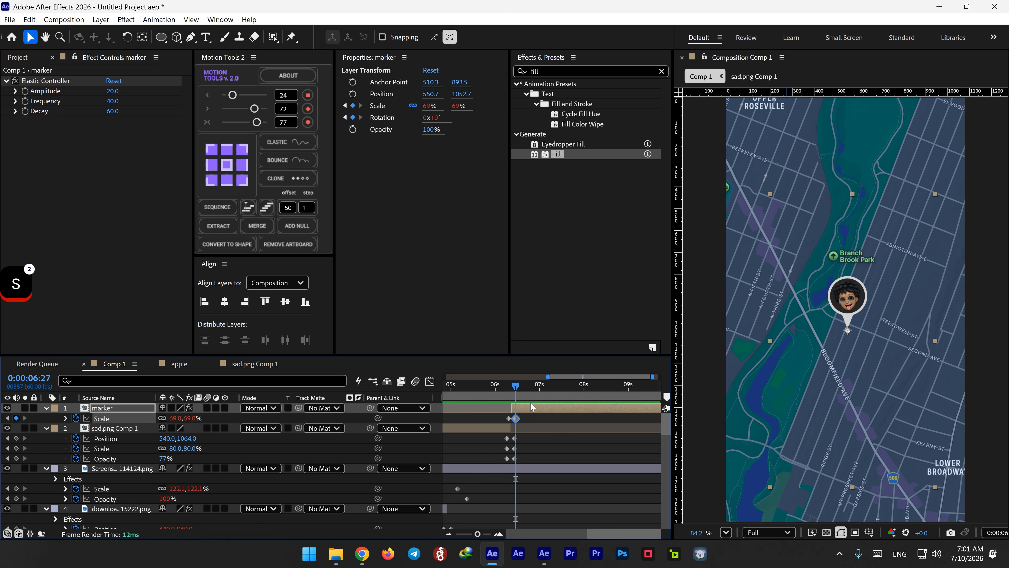
# Play back the marker's resized entrance, starting from 0:00:05:42 while the search bar is on screen.
pyautogui.click(503, 392)
pyautogui.press('space')
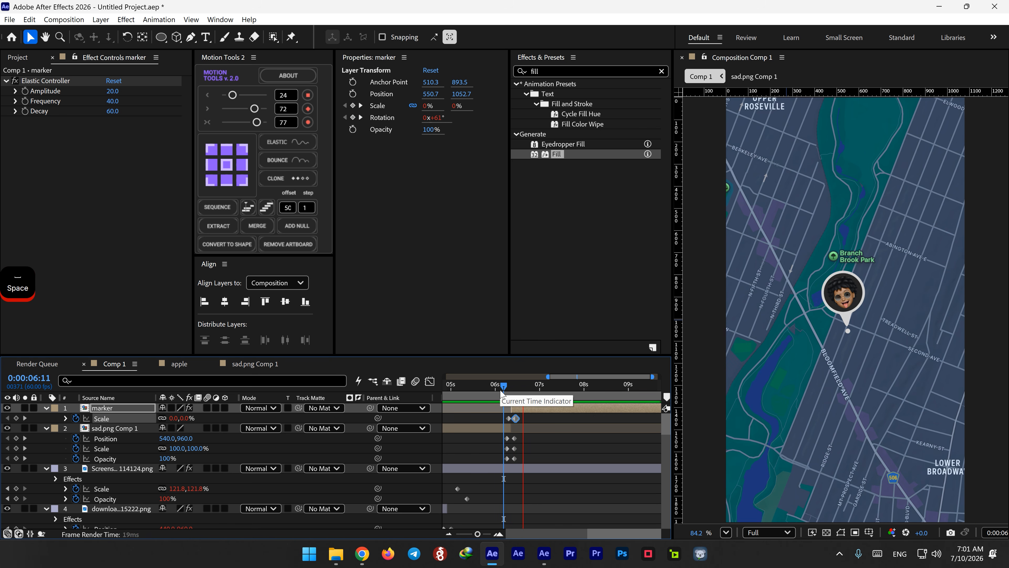
pyautogui.keyDown('alt'); pyautogui.scroll(-2, 478, 392); pyautogui.keyUp('alt')
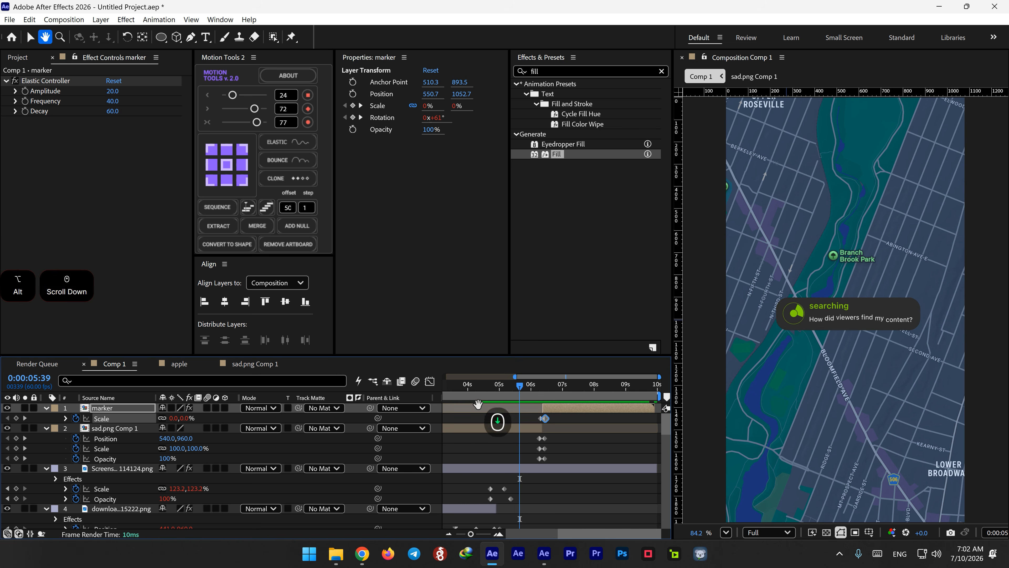
pyautogui.moveTo(501, 391); pyautogui.dragTo(521, 391)
pyautogui.press('space')
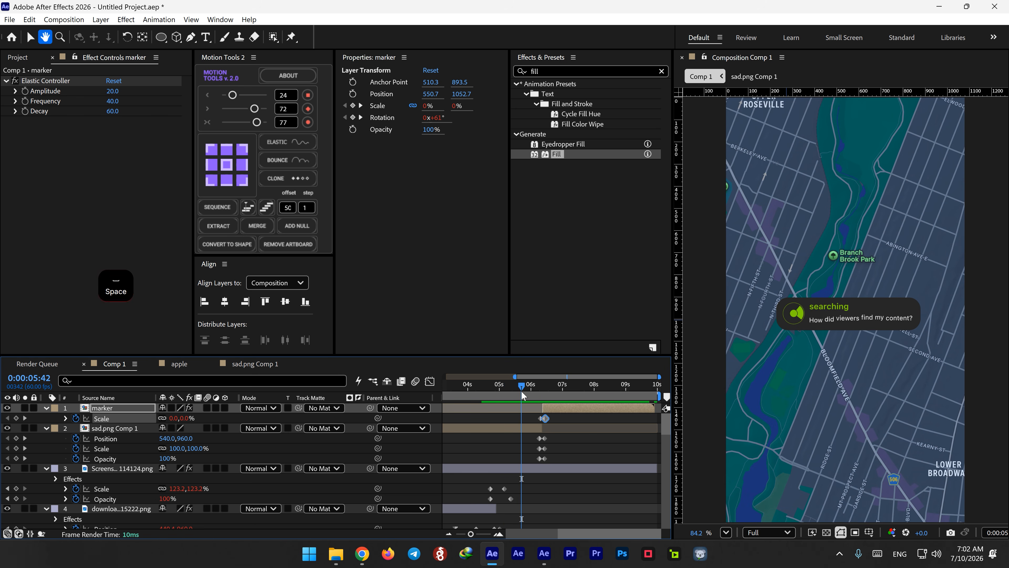
pyautogui.press('space')
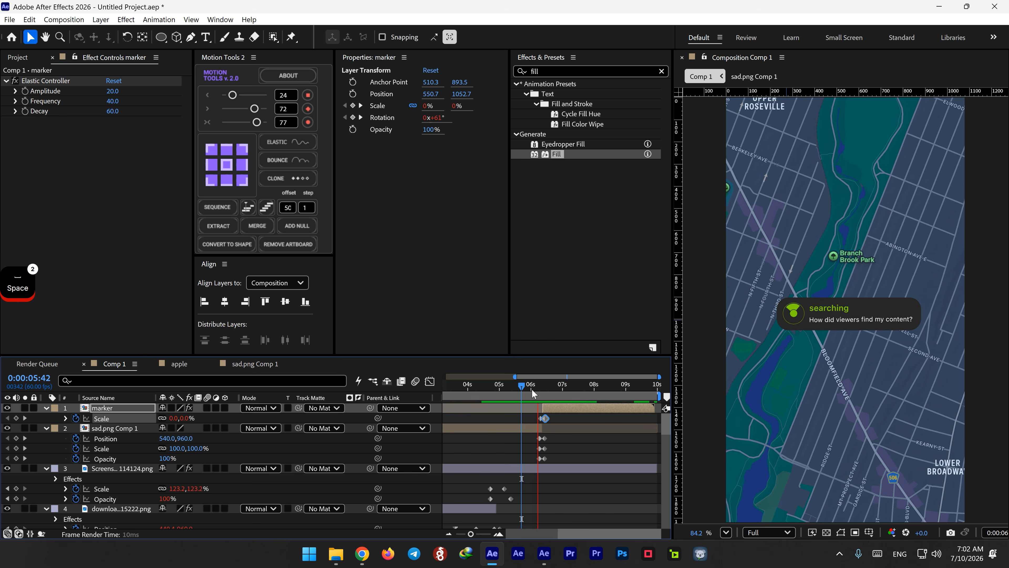
# Keyframe the map screenshot's scale at 0:00:06:15, and enlarge it to 145% at 0:00:06:27.
pyautogui.press('space')
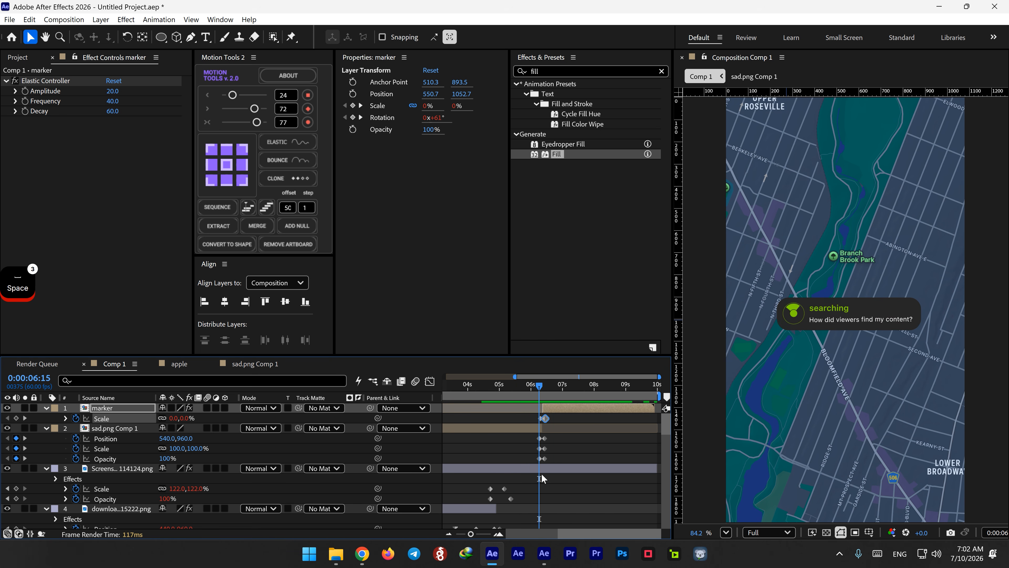
pyautogui.click(541, 473)
pyautogui.click(17, 488)
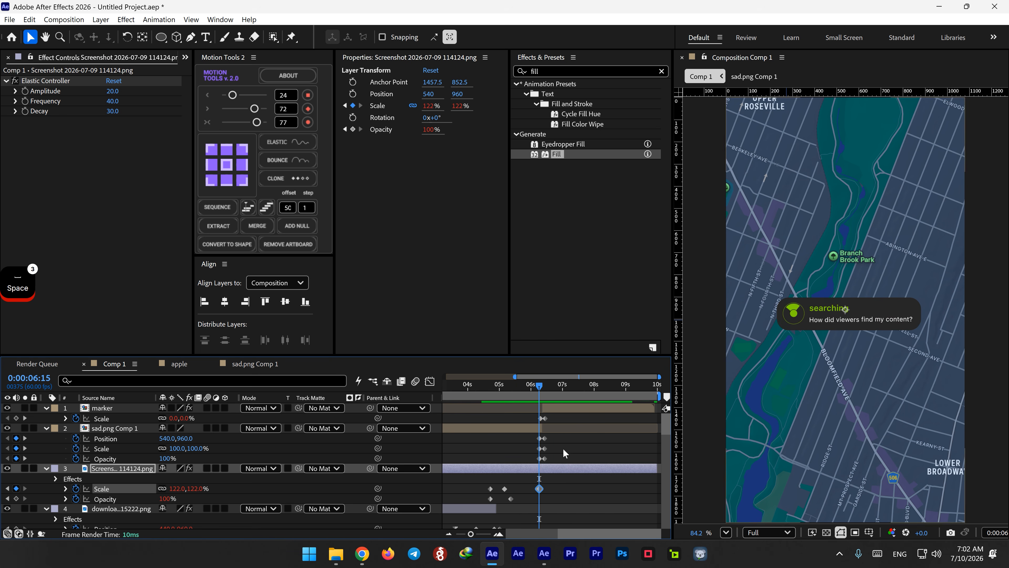
pyautogui.keyDown('shift'); pyautogui.click(548, 393); pyautogui.keyUp('shift')
pyautogui.moveTo(190, 488); pyautogui.dragTo(232, 493)
pyautogui.moveTo(556, 483); pyautogui.dragTo(528, 533)
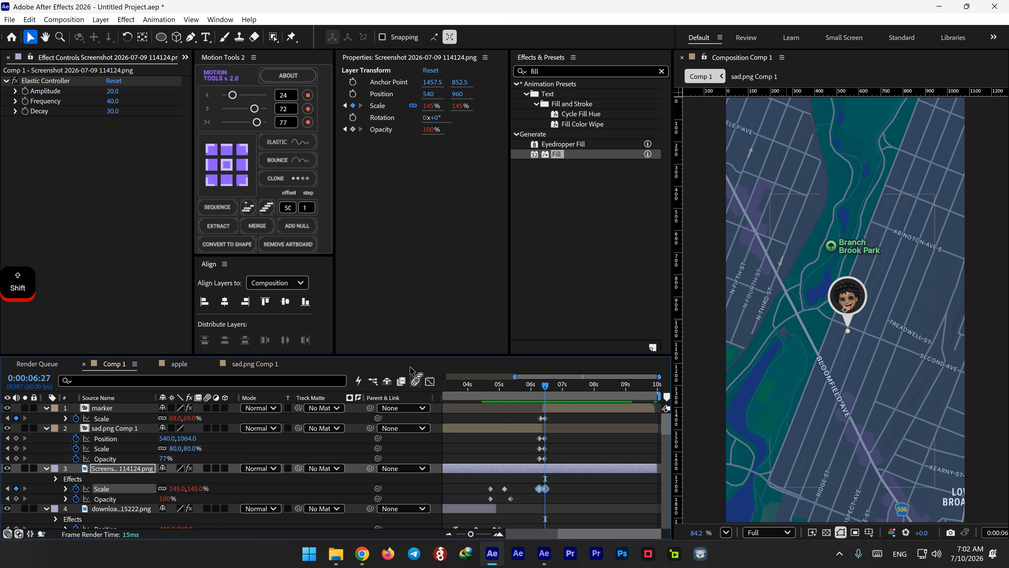
# Play back the map zoom together with the marker's entrance, starting from about 0:00:05:58.
pyautogui.press('space')
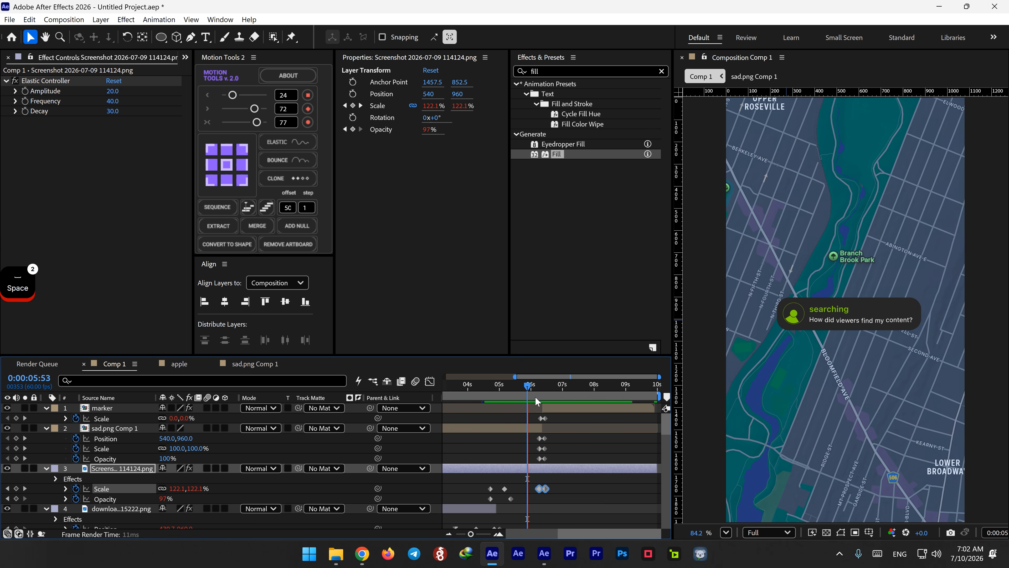
pyautogui.press('space')
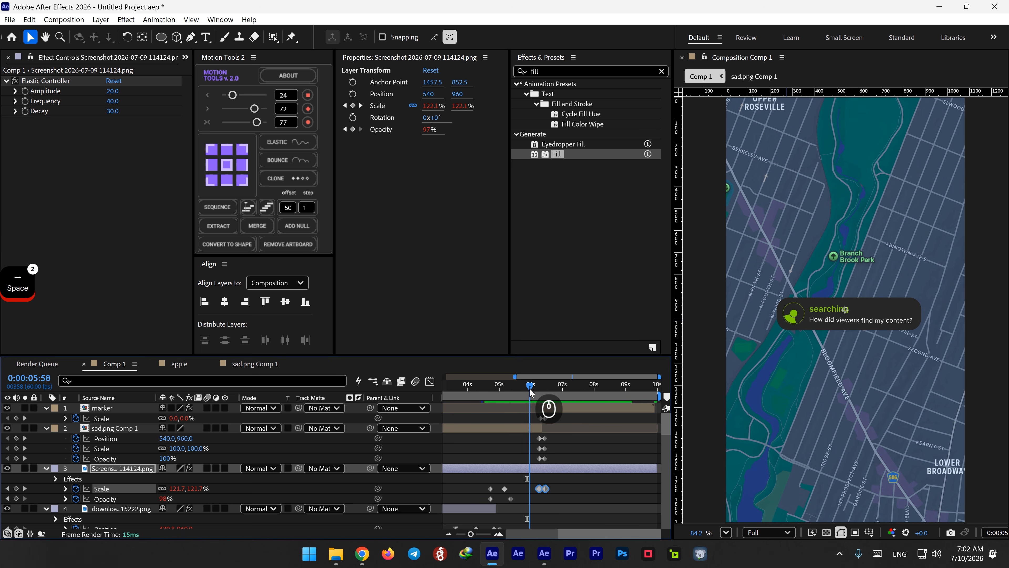
pyautogui.press('space')
pyautogui.press('space')
# Add an adjustment layer above the marker and apply the Fast Box Blur effect to it.
pyautogui.click(520, 414)
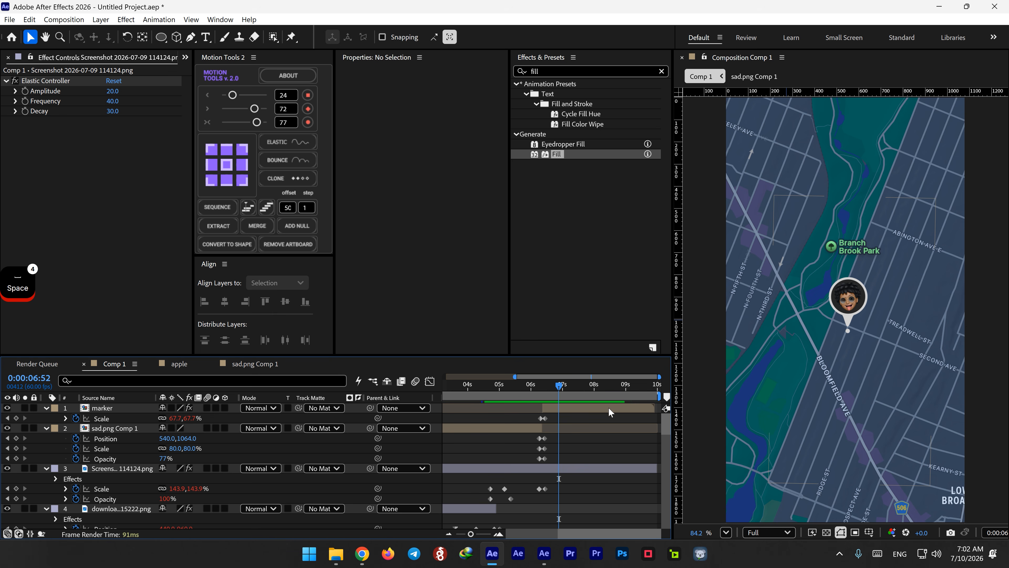
pyautogui.rightClick(358, 422)
pyautogui.moveTo(393, 284)
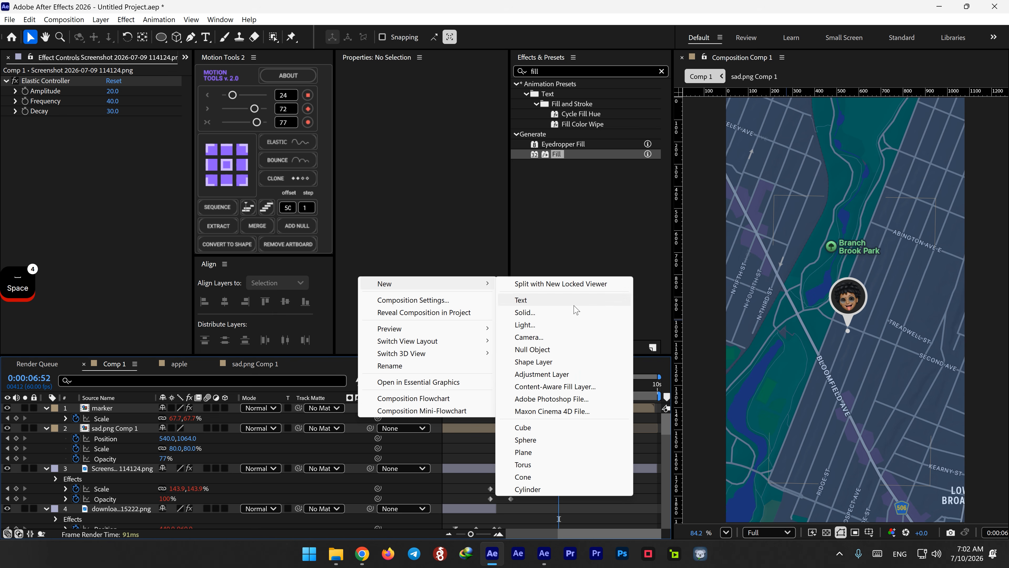
pyautogui.click(529, 373)
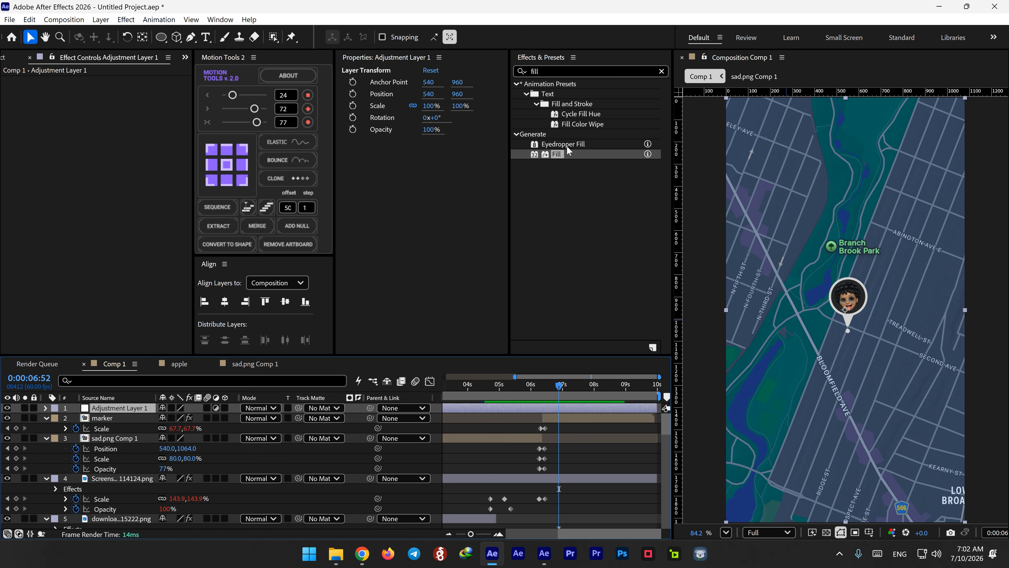
pyautogui.click(556, 71)
pyautogui.write('fast')
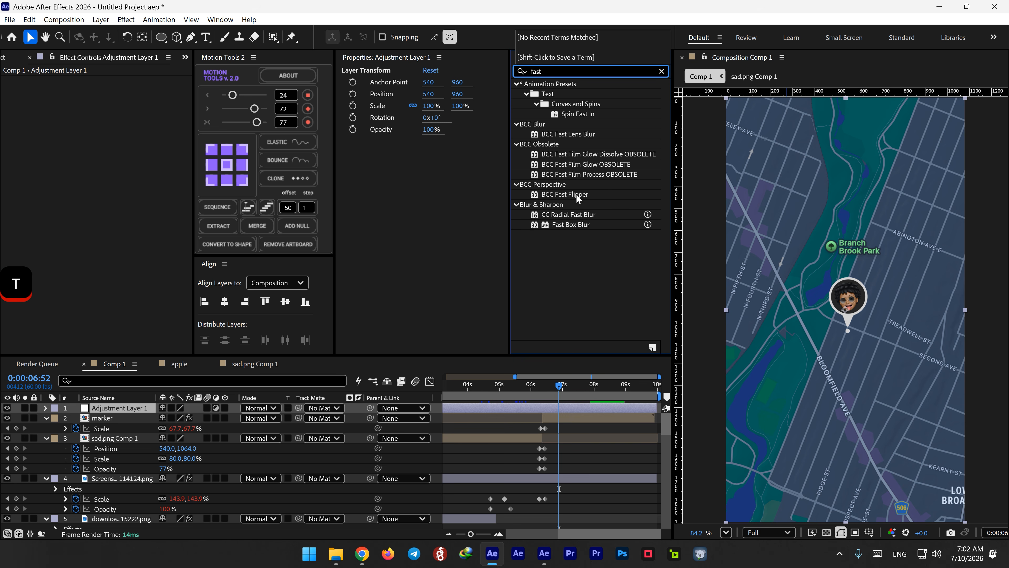
pyautogui.moveTo(571, 224); pyautogui.dragTo(167, 409)
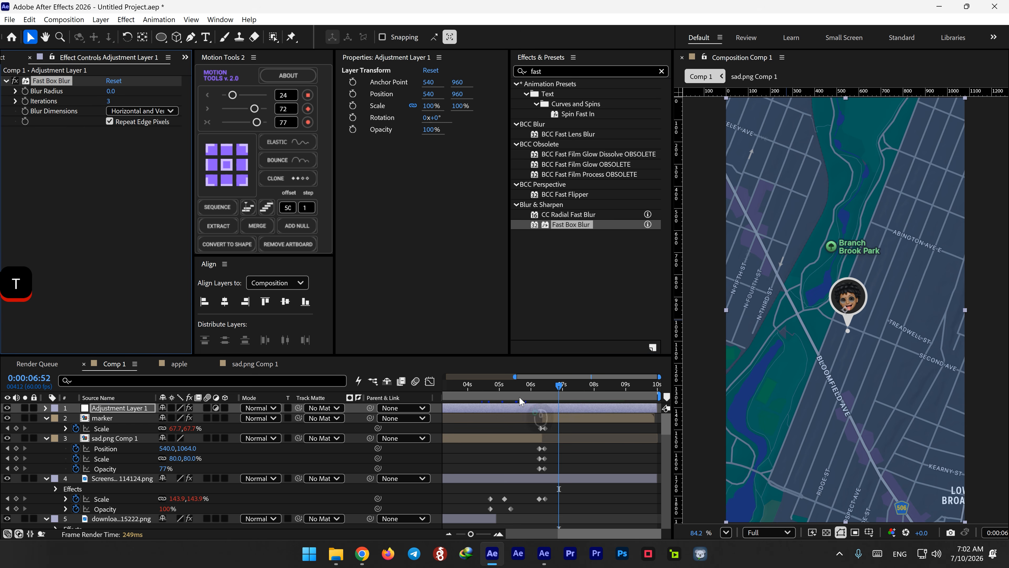
# Keyframe the adjustment layer's Blur Radius at 0 at 0:00:04:51, 5 at 0:00:05:15 and 0 at 0:00:05:44.
pyautogui.click(486, 393)
pyautogui.moveTo(485, 392)
pyautogui.mouseDown()
pyautogui.moveTo(509, 392)
pyautogui.moveTo(494, 392)
pyautogui.mouseUp()
pyautogui.click(147, 177)
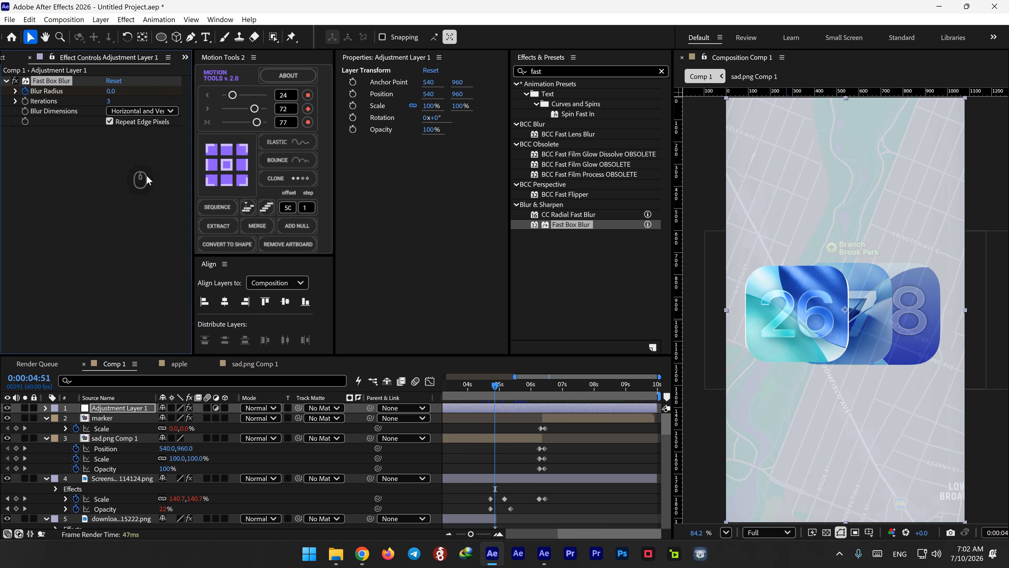
pyautogui.press('u')
pyautogui.click(508, 384)
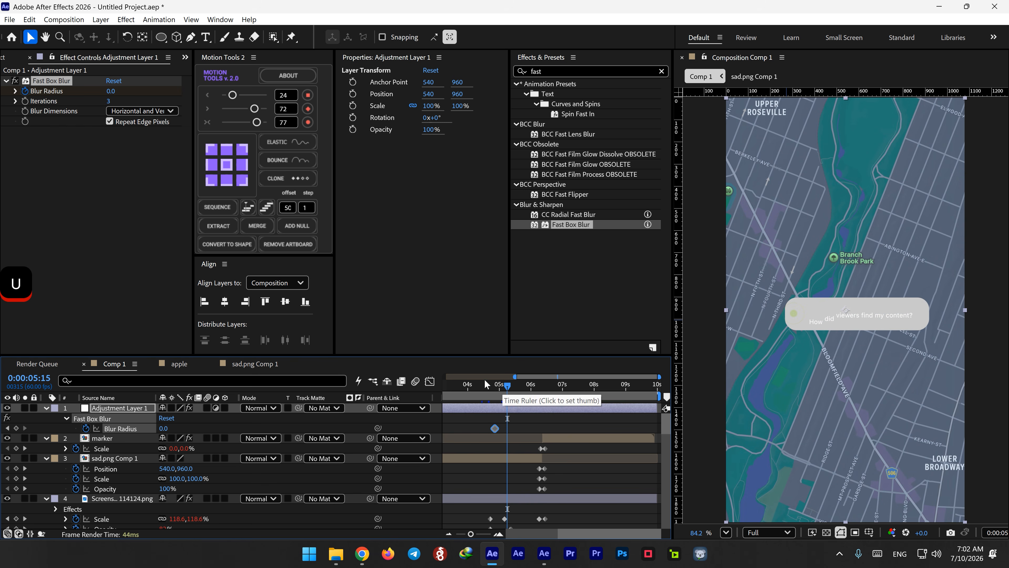
pyautogui.click(114, 90)
pyautogui.write('5')
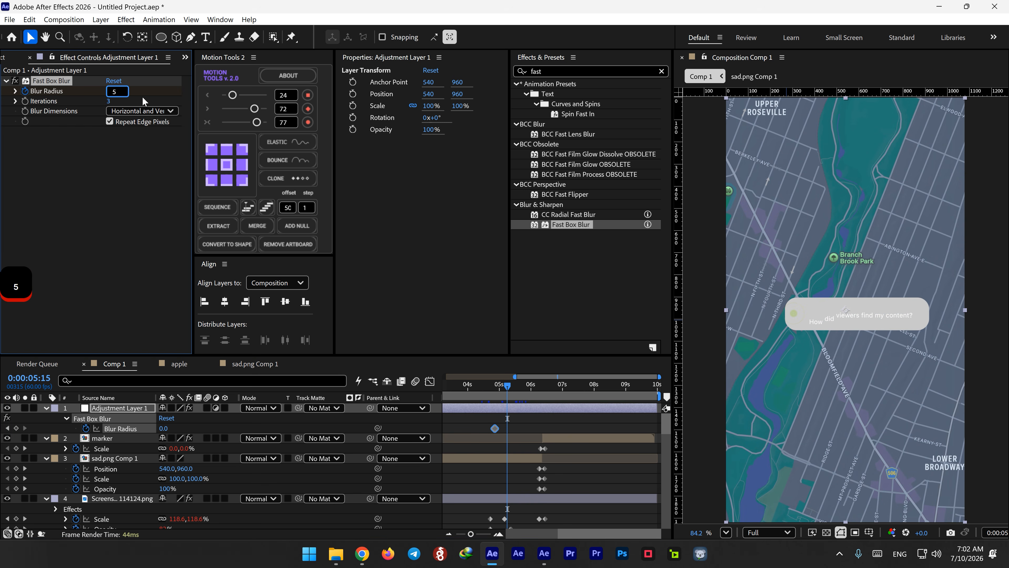
pyautogui.moveTo(507, 389); pyautogui.dragTo(523, 390)
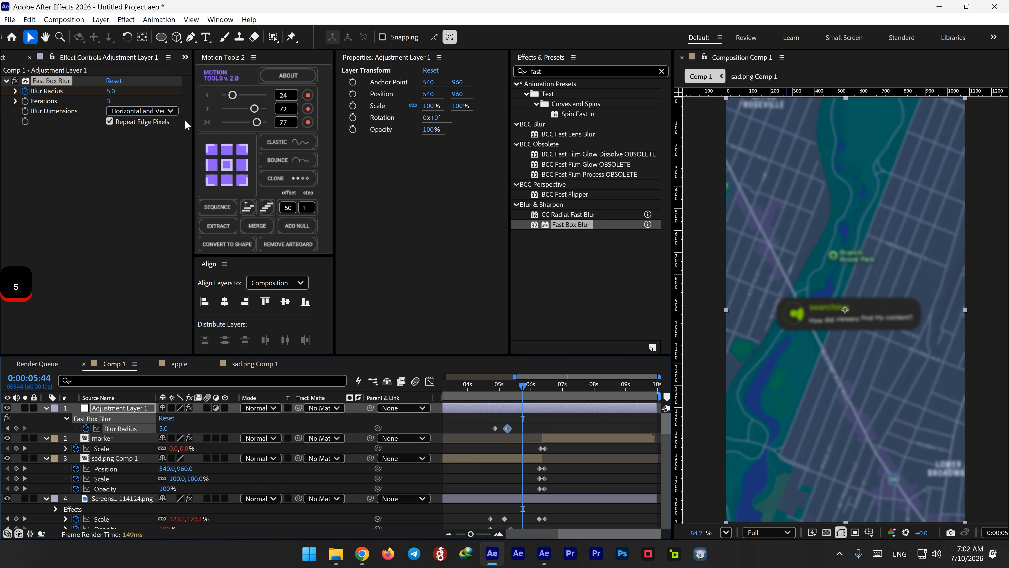
pyautogui.moveTo(109, 92); pyautogui.dragTo(47, 149)
# Compress the three Blur Radius keyframes into a shorter span and preview the card-to-search-bar transition.
pyautogui.click(483, 392)
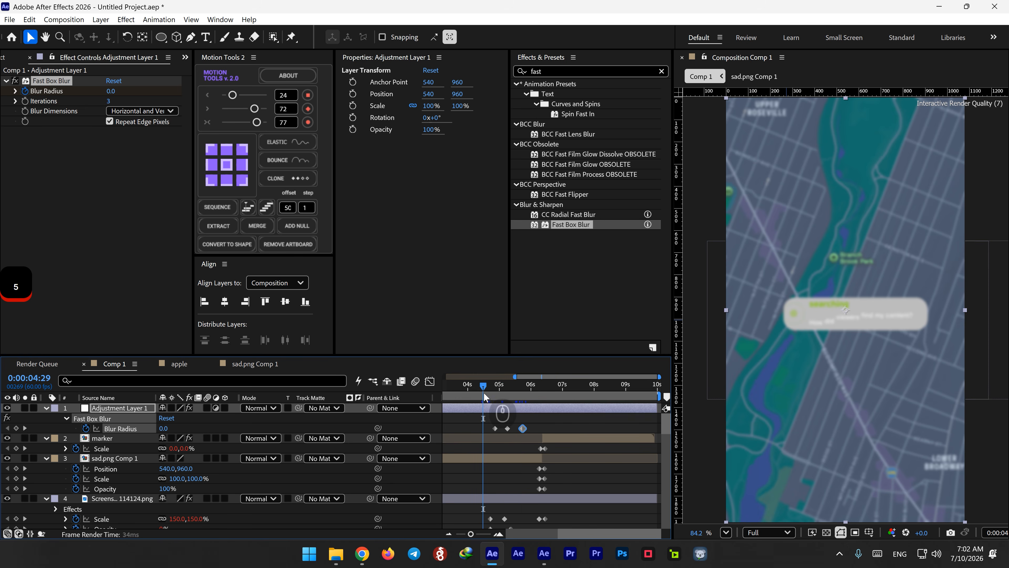
pyautogui.press('space')
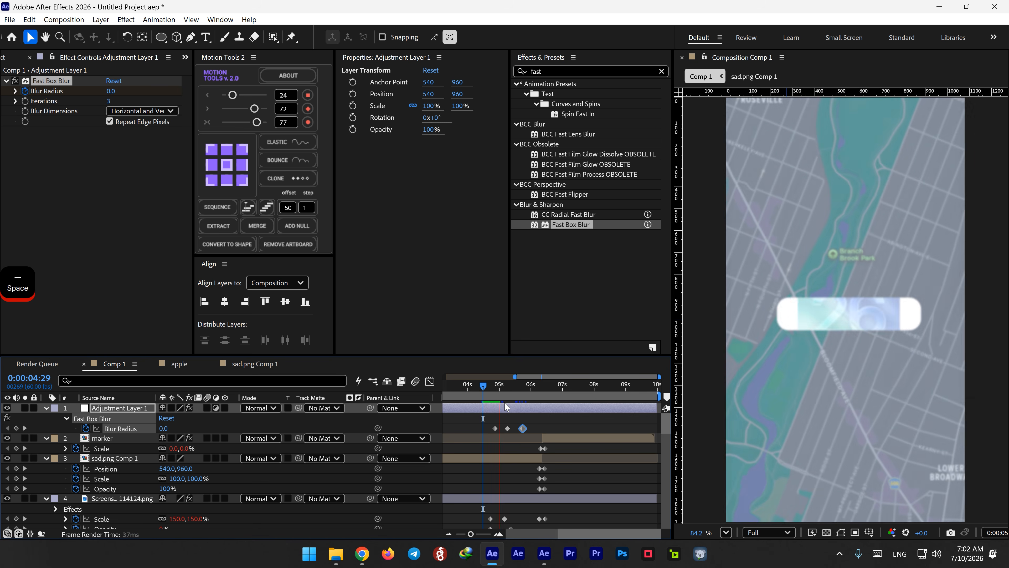
pyautogui.press('space')
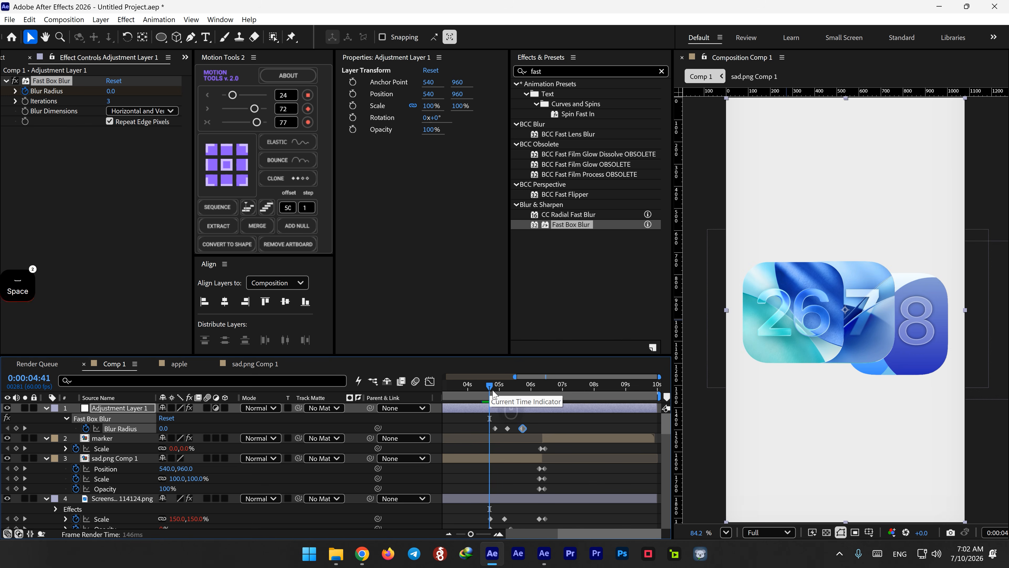
pyautogui.moveTo(533, 418); pyautogui.dragTo(513, 429)
pyautogui.click(491, 391)
pyautogui.press('space')
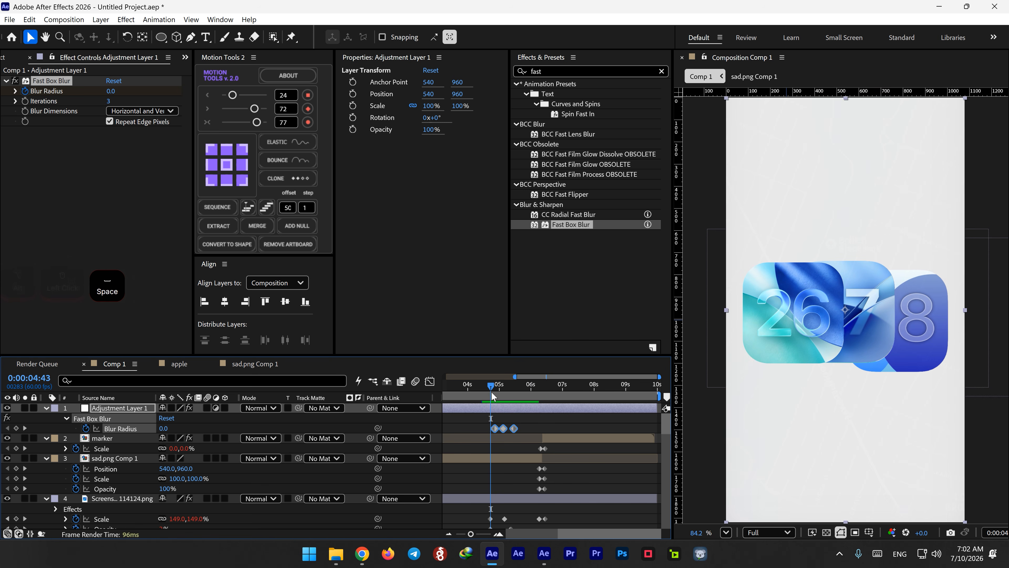
pyautogui.press('space')
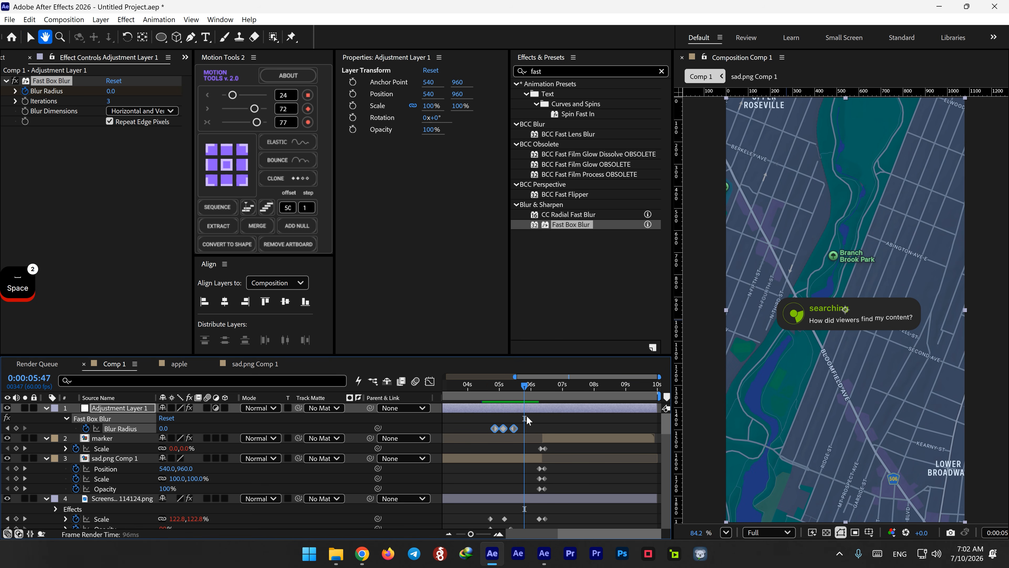
# Duplicate the three Blur Radius keyframes over the marker's entrance with tighter spacing, and preview the transition.
pyautogui.hotkey('ctrl', 'c')
pyautogui.hotkey('ctrl', 'v')
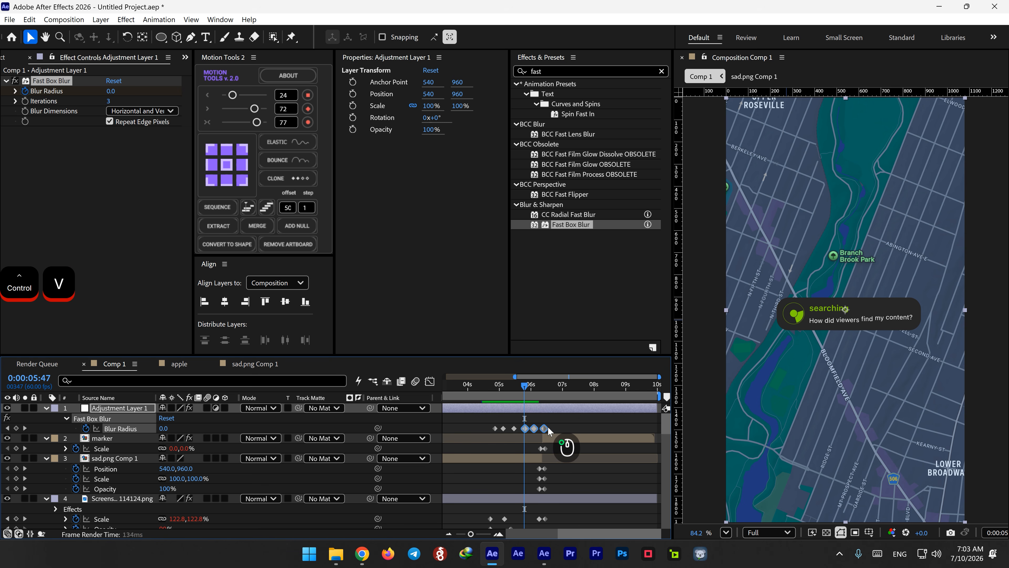
pyautogui.keyDown('alt'); pyautogui.moveTo(555, 428); pyautogui.dragTo(550, 428); pyautogui.keyUp('alt')
pyautogui.press('space')
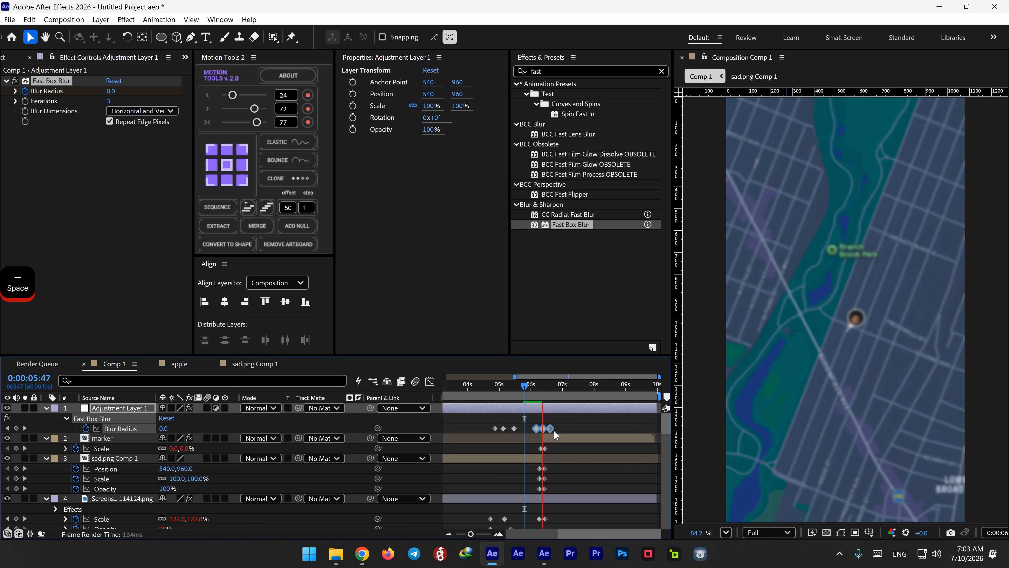
pyautogui.press('space')
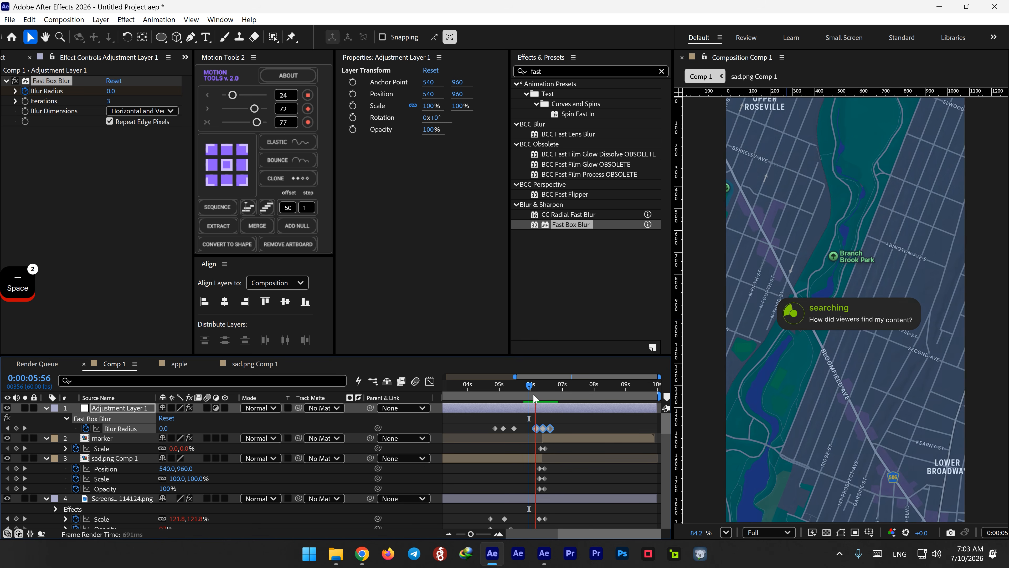
# Play back both blurred transitions from 0:00:04:47, and start playback of the whole composition from 0:00:00:00.
pyautogui.click(492, 391)
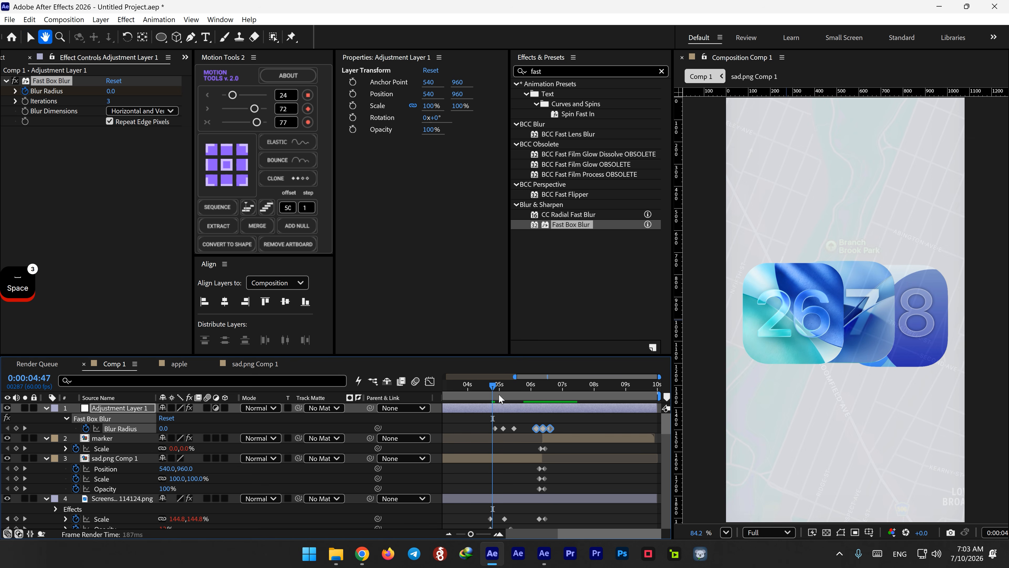
pyautogui.press('space')
pyautogui.keyDown('alt'); pyautogui.scroll(-3, 505, 429); pyautogui.keyUp('alt')
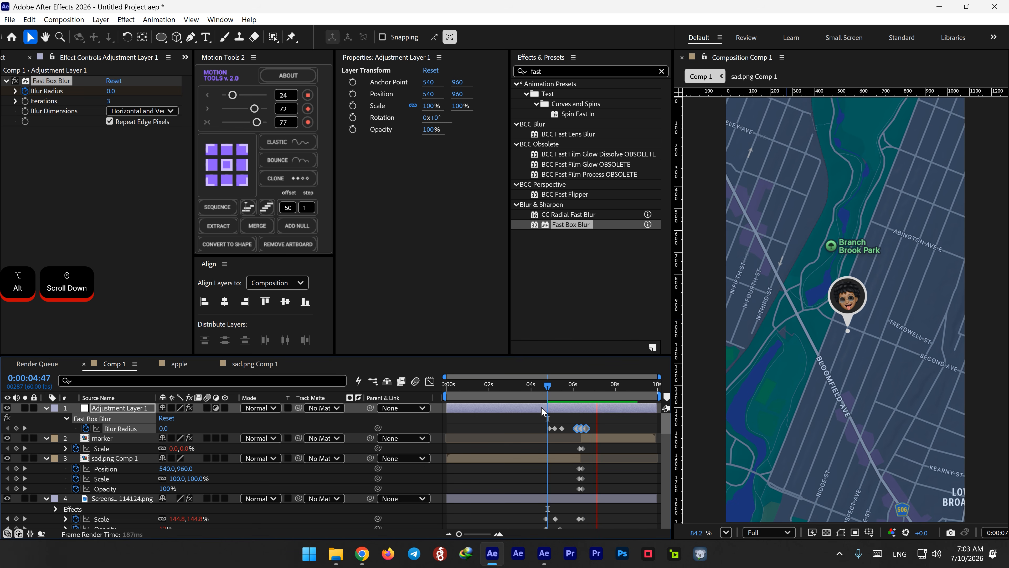
pyautogui.press('space')
pyautogui.keyDown('alt'); pyautogui.scroll(-1, 536, 406); pyautogui.keyUp('alt')
pyautogui.click(445, 385)
pyautogui.press('space')
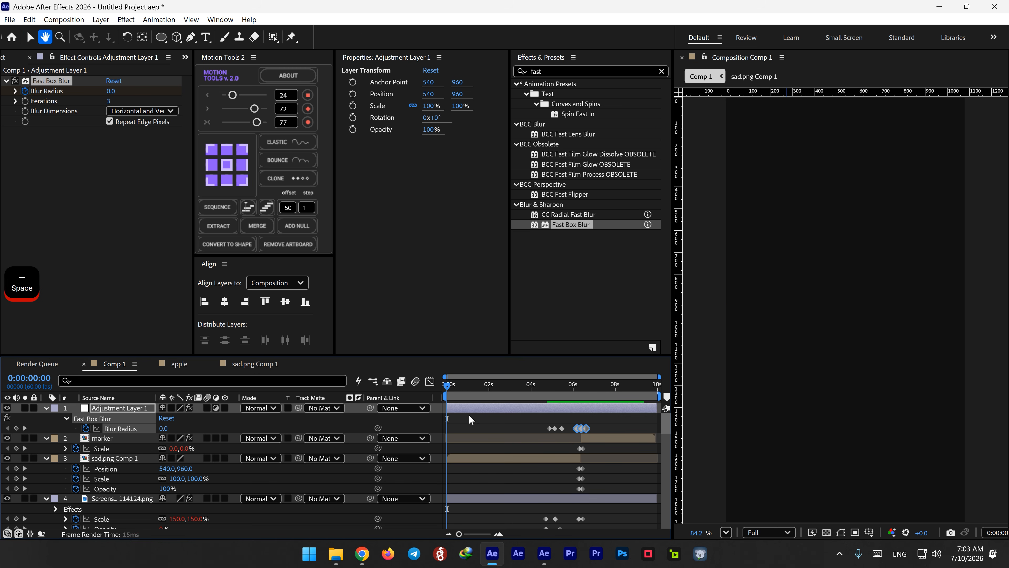